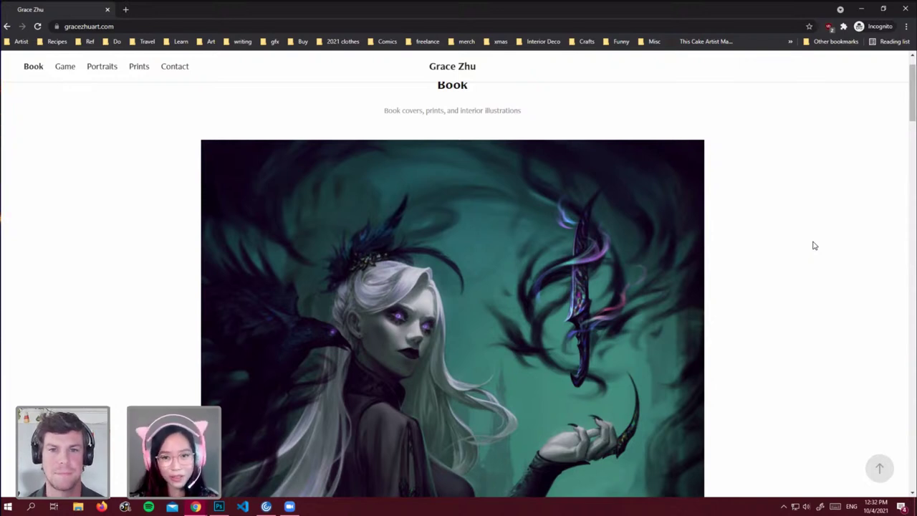
Look through the book covers, prints and interior illustrations on the portfolio's Book page, down to the last artwork.
scroll(813, 257, down, 1)
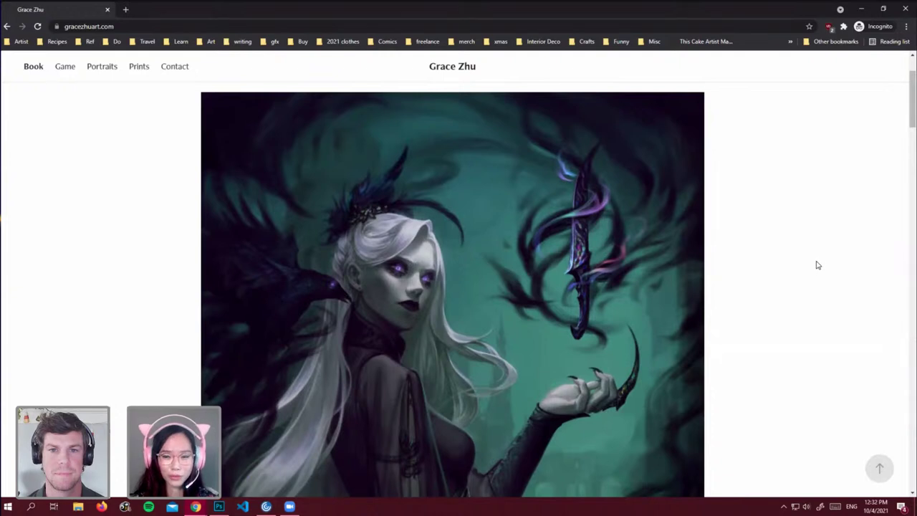
scroll(824, 263, down, 1)
scroll(809, 254, down, 3)
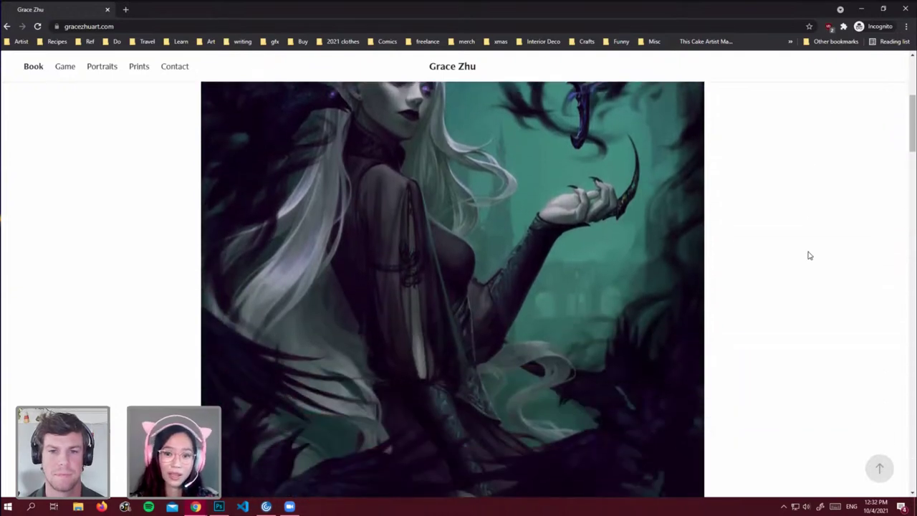
scroll(818, 262, down, 6)
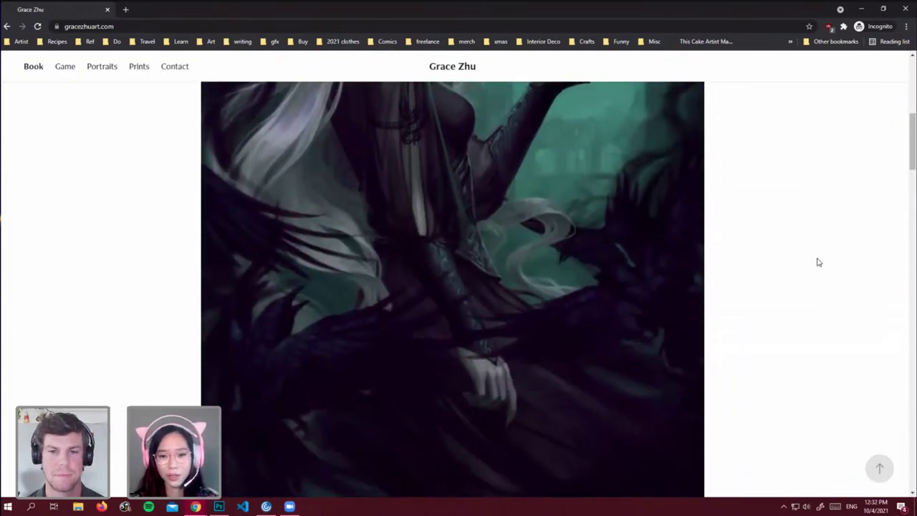
scroll(819, 262, down, 4)
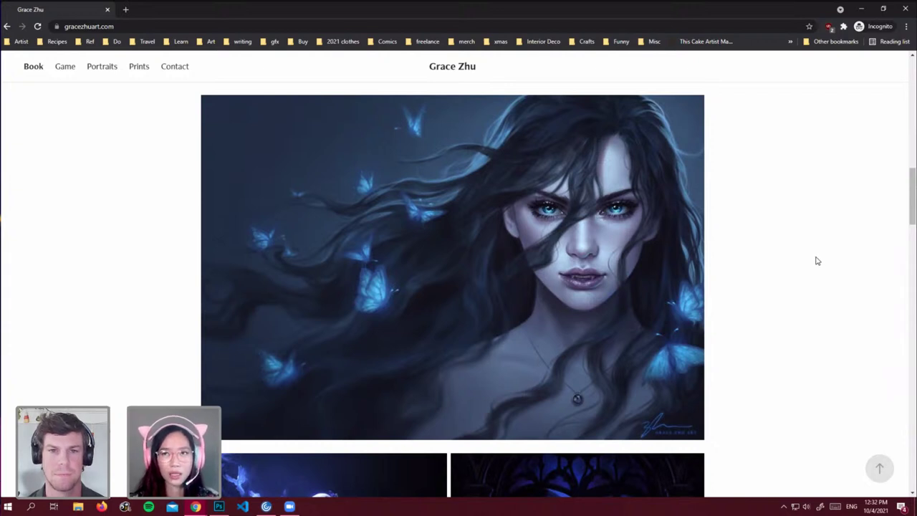
scroll(817, 260, down, 5)
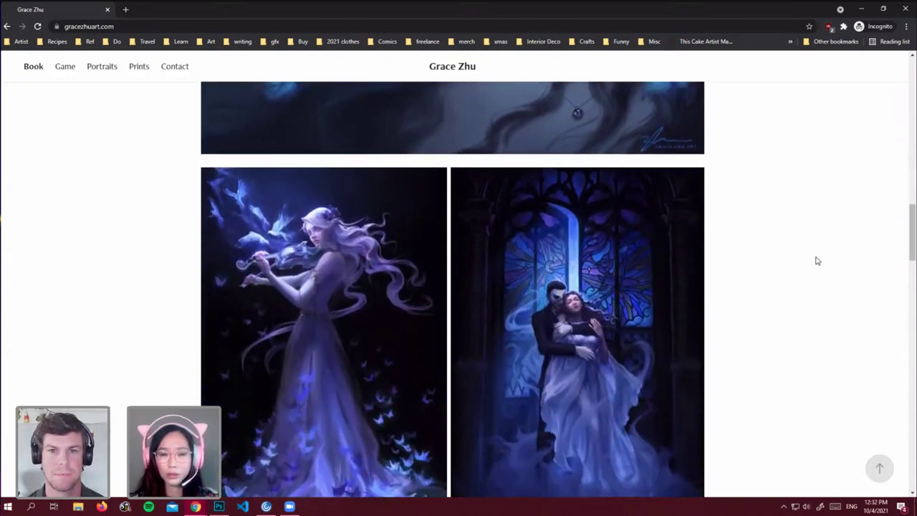
scroll(817, 260, down, 1)
scroll(817, 261, down, 1)
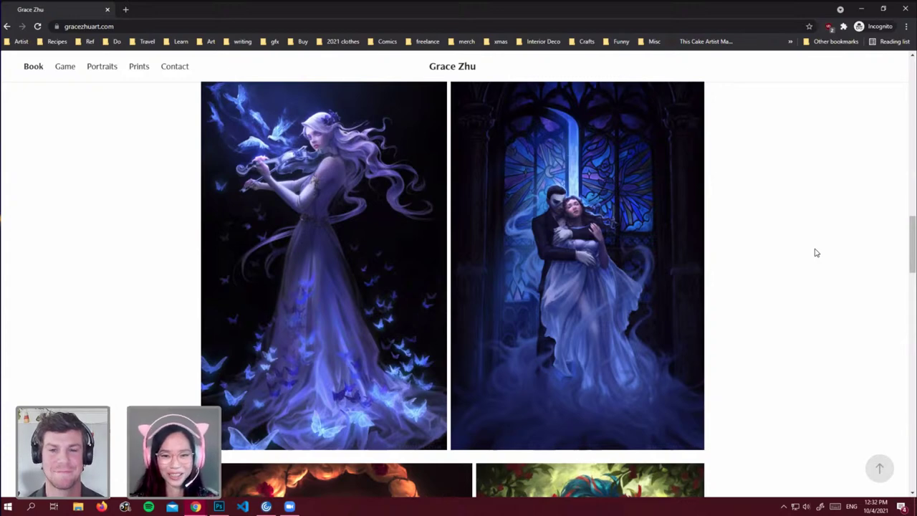
scroll(816, 252, down, 5)
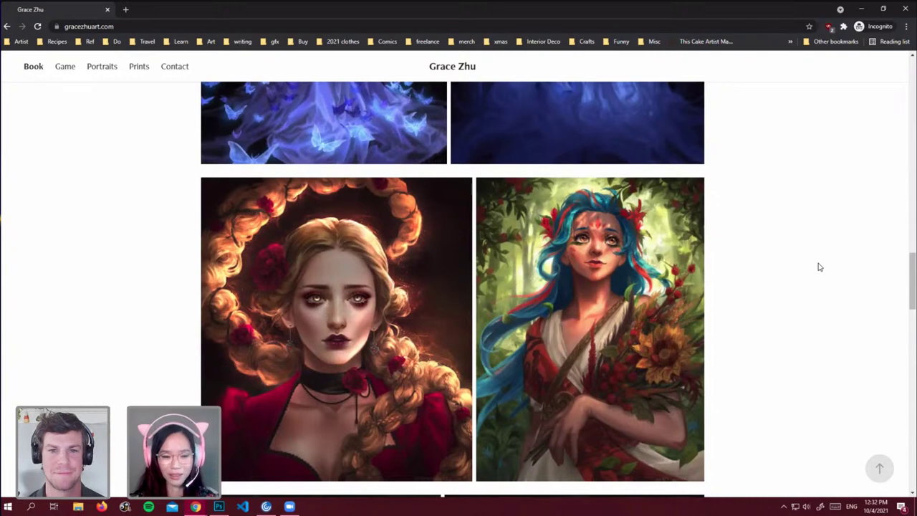
scroll(819, 267, down, 2)
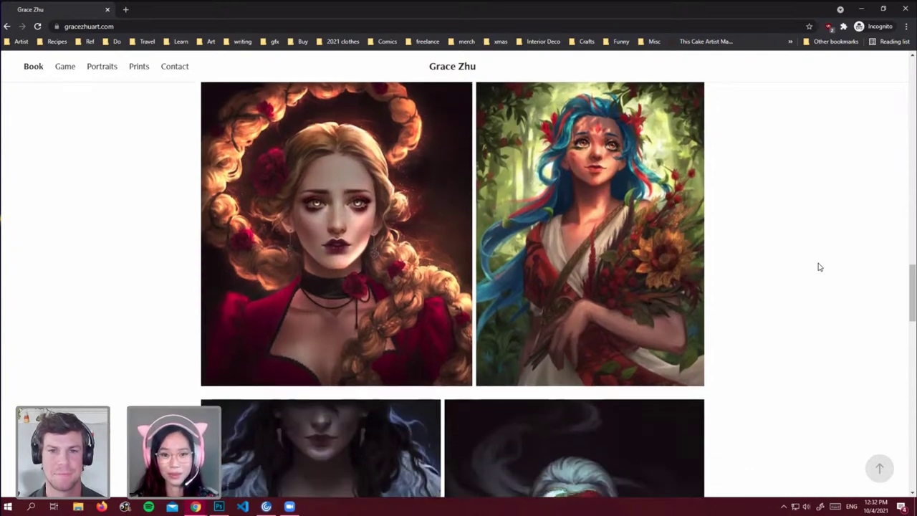
scroll(820, 266, up, 1)
scroll(819, 266, down, 5)
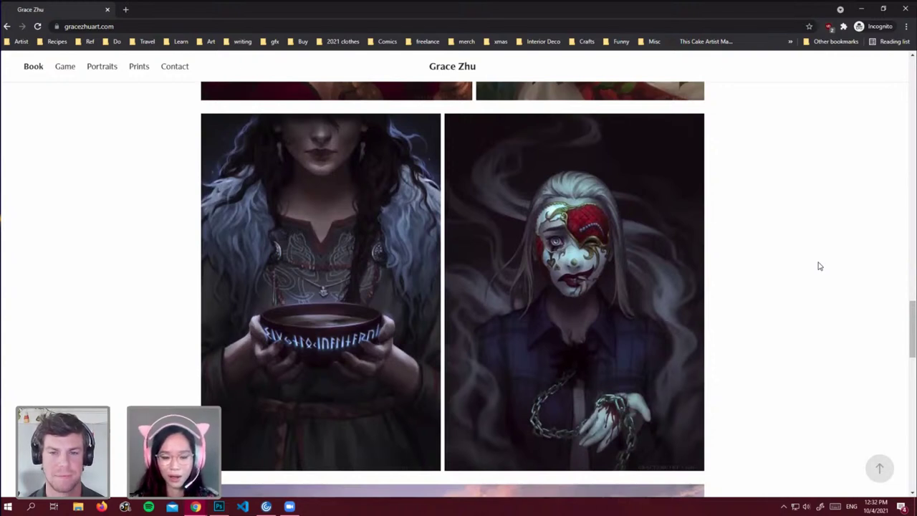
scroll(820, 266, down, 5)
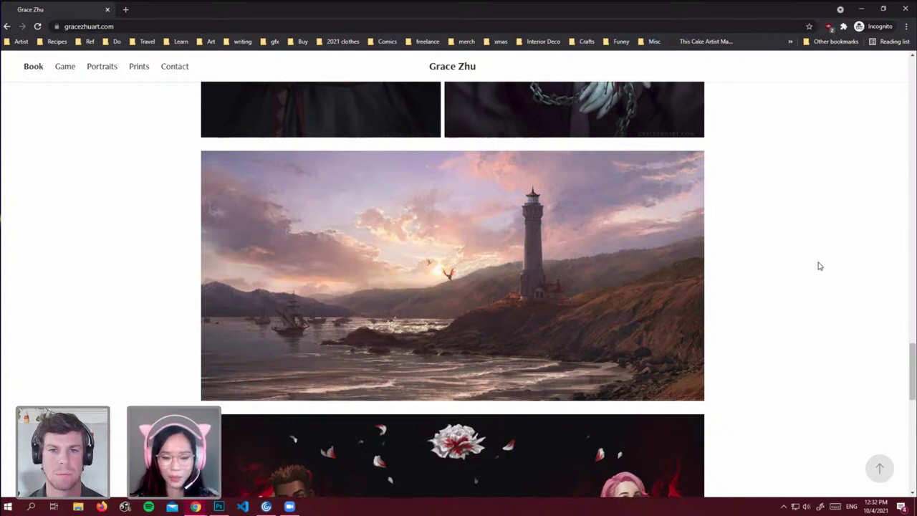
scroll(820, 266, down, 5)
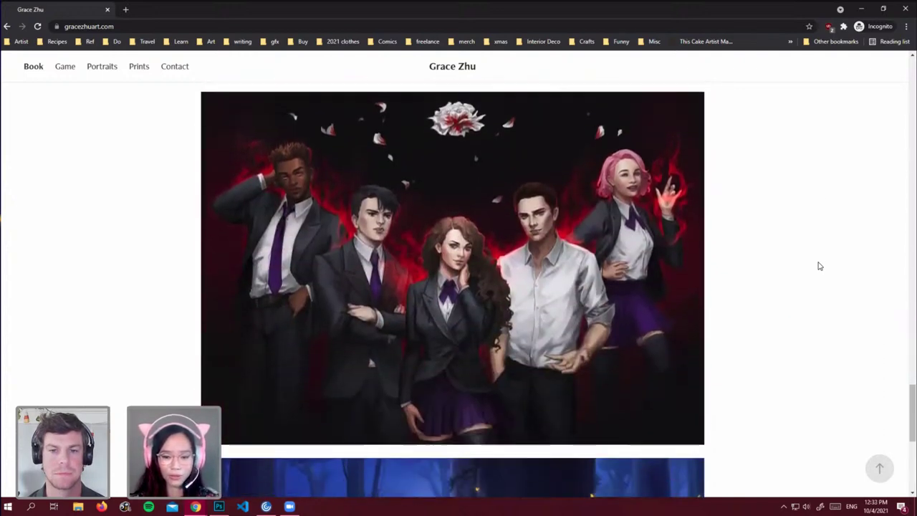
scroll(820, 266, down, 3)
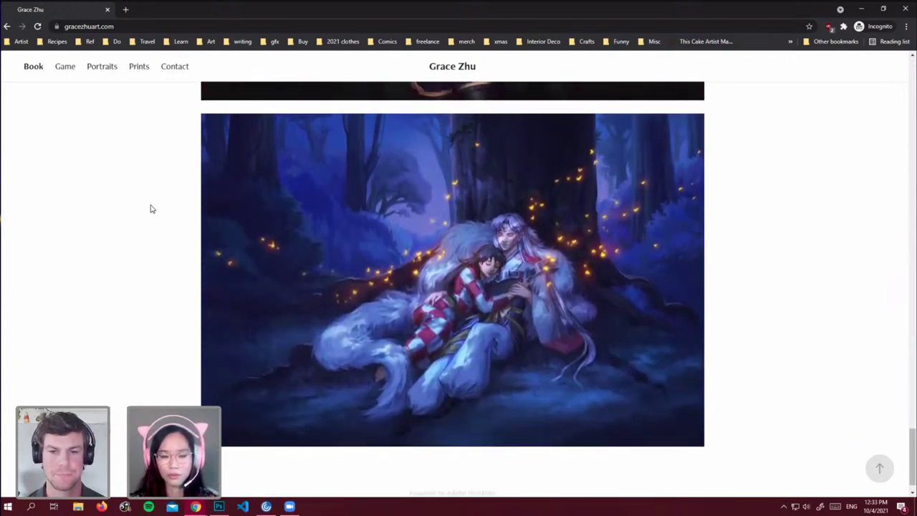
Open the portfolio's Game page, view its illustrations and concept art down to the last row, and return to the first artwork.
click(62, 69)
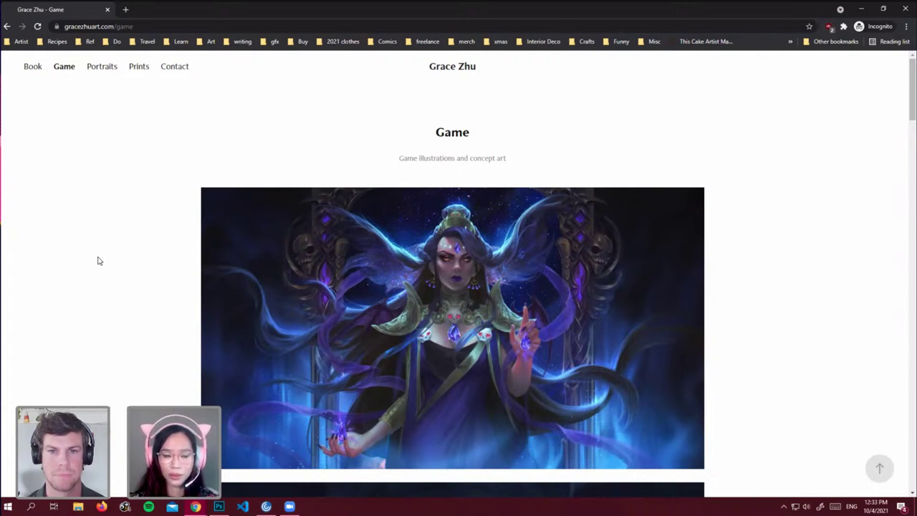
scroll(99, 260, down, 1)
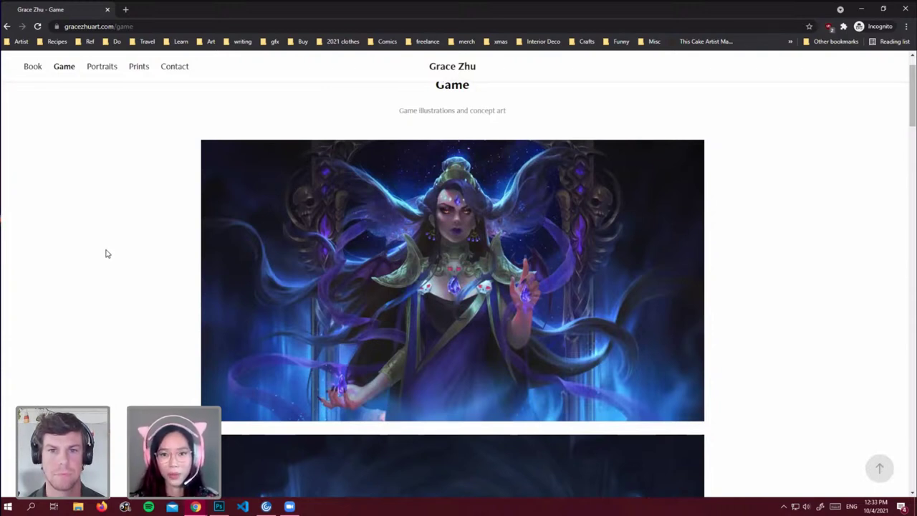
scroll(106, 254, down, 1)
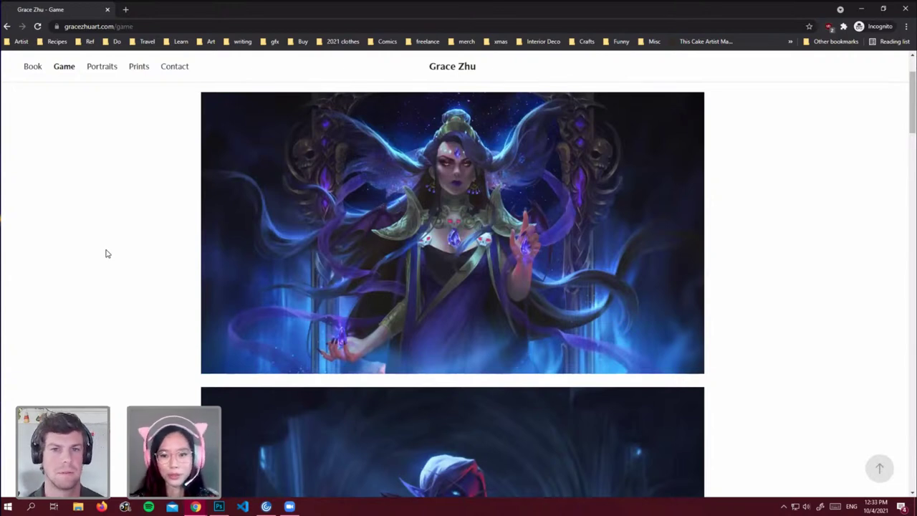
scroll(105, 254, down, 5)
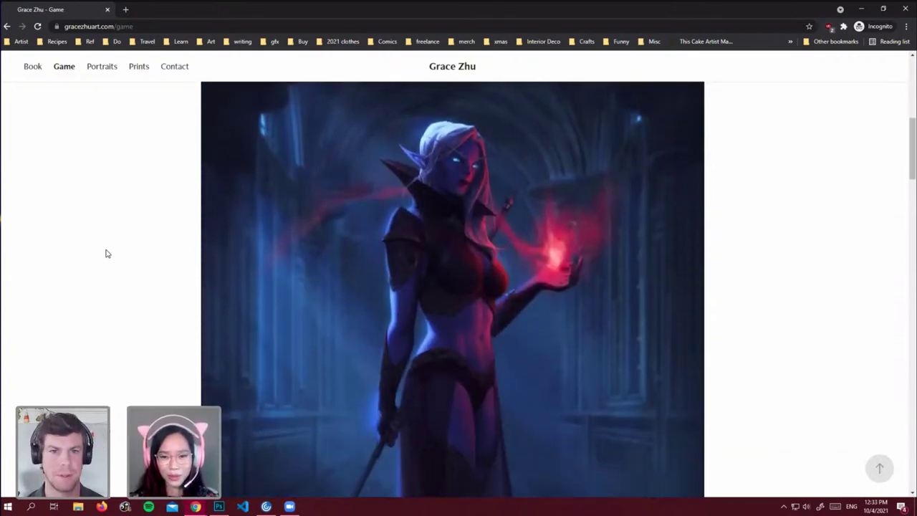
scroll(150, 267, down, 3)
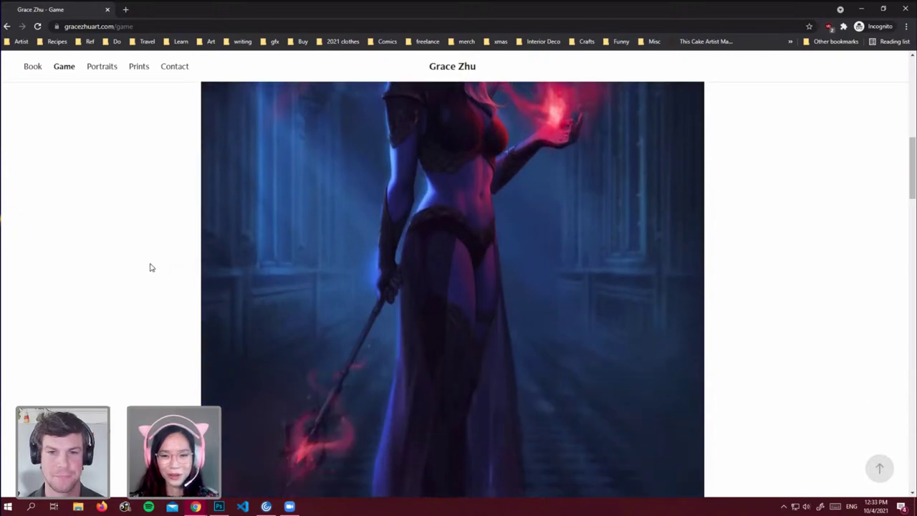
scroll(150, 267, down, 8)
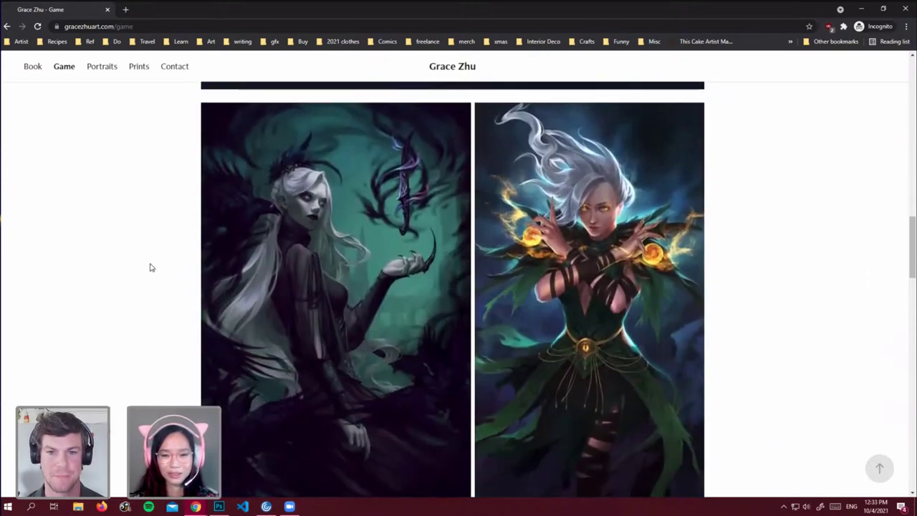
scroll(150, 267, down, 5)
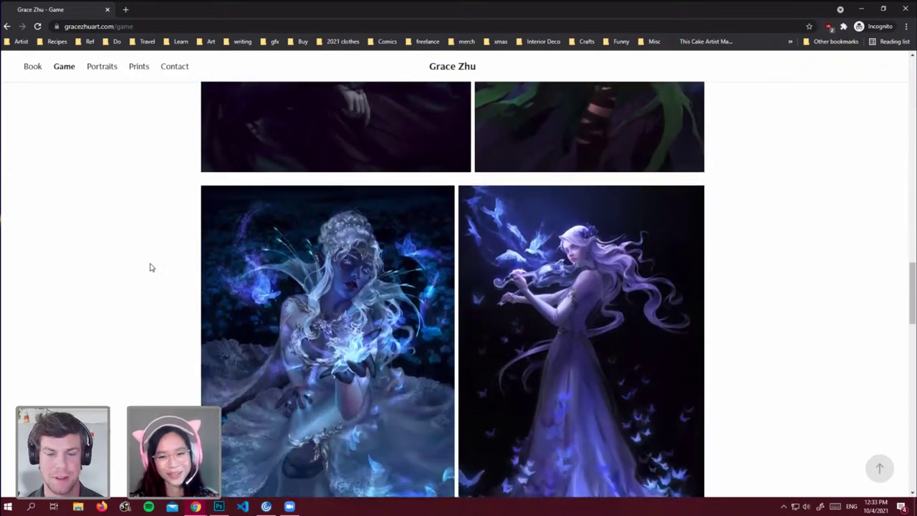
scroll(150, 267, down, 4)
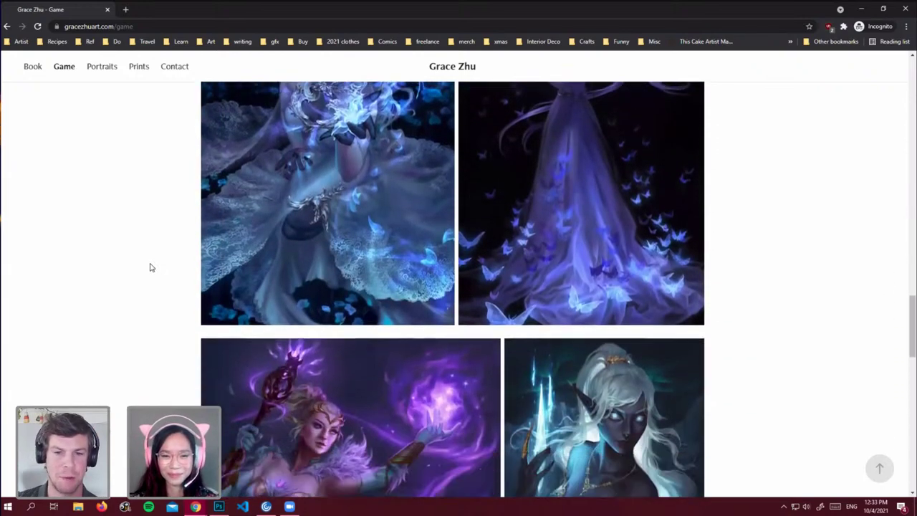
scroll(151, 267, down, 3)
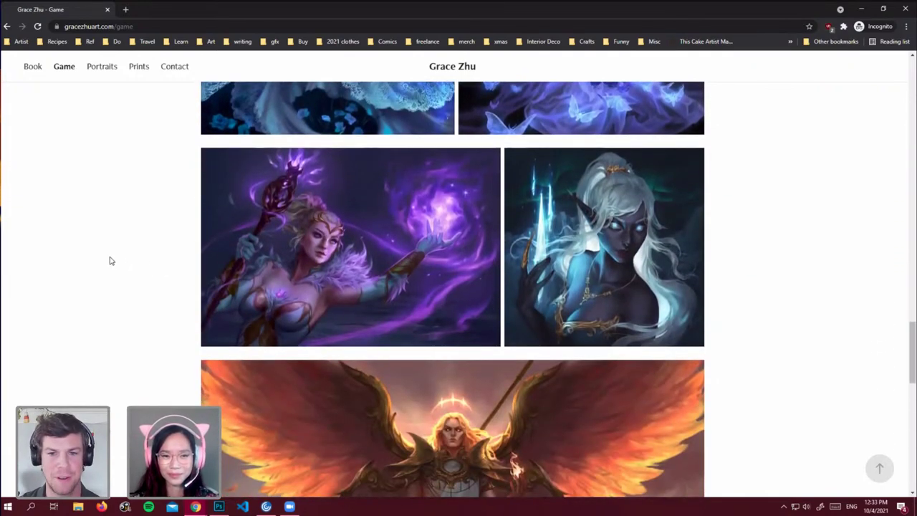
scroll(93, 253, down, 1)
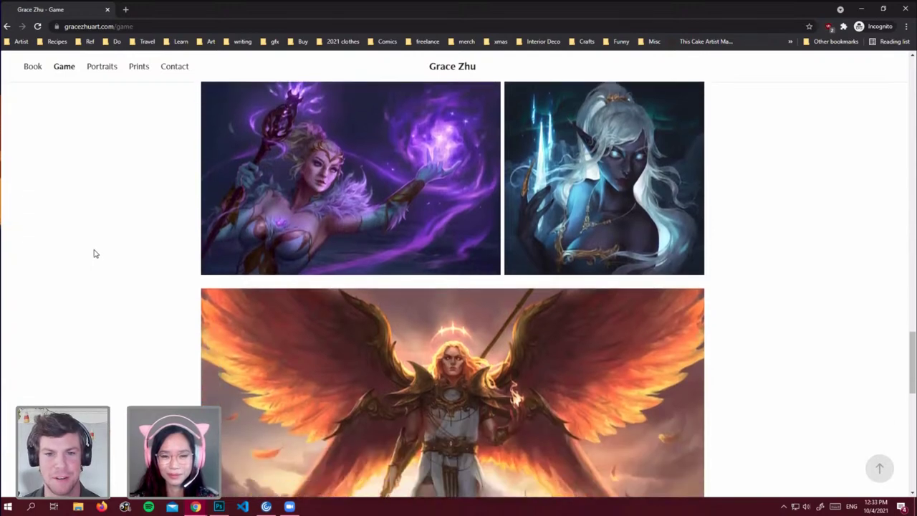
scroll(93, 253, down, 1)
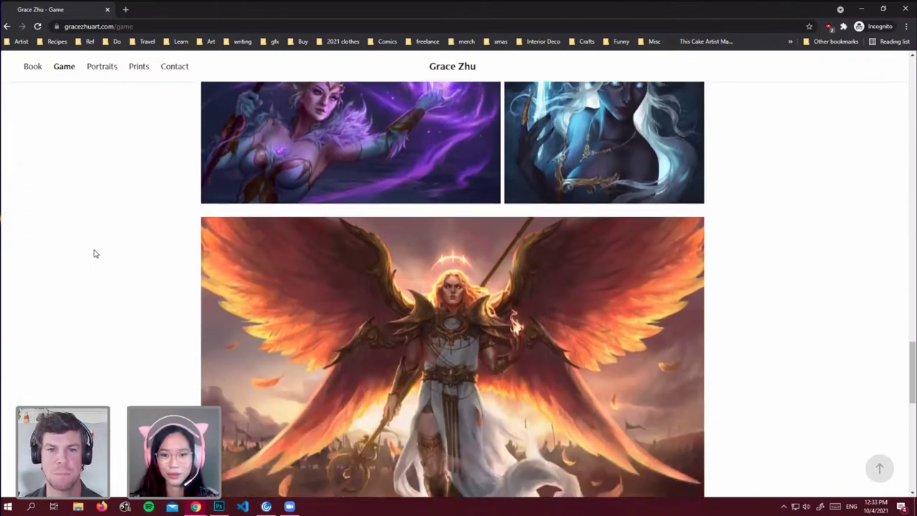
scroll(93, 254, down, 1)
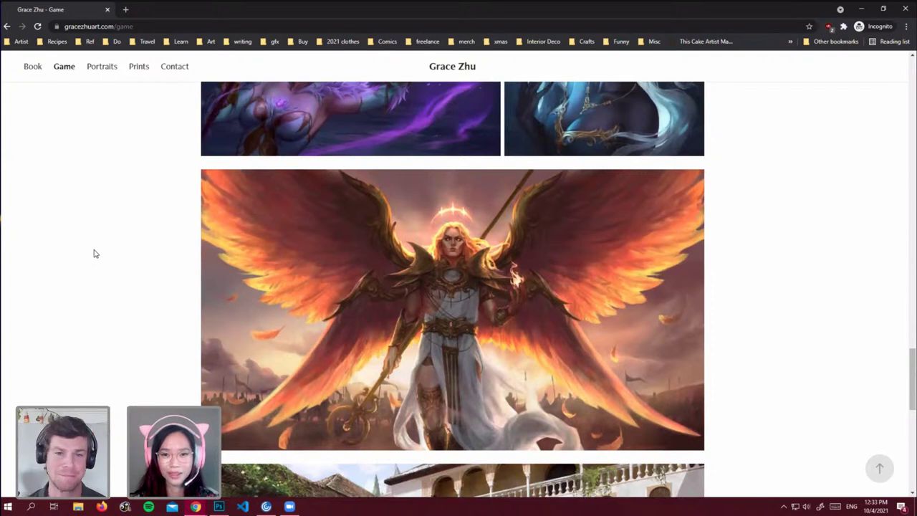
scroll(93, 254, down, 1)
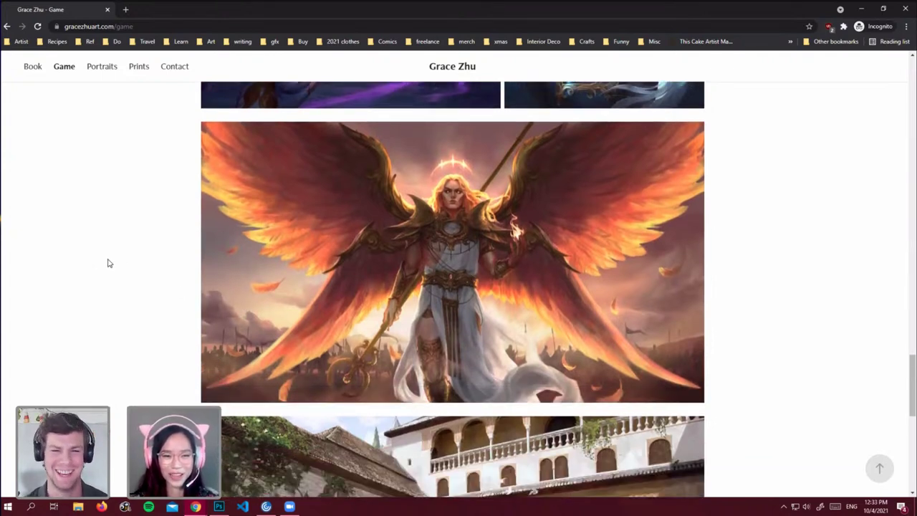
scroll(109, 263, down, 1)
scroll(109, 263, down, 6)
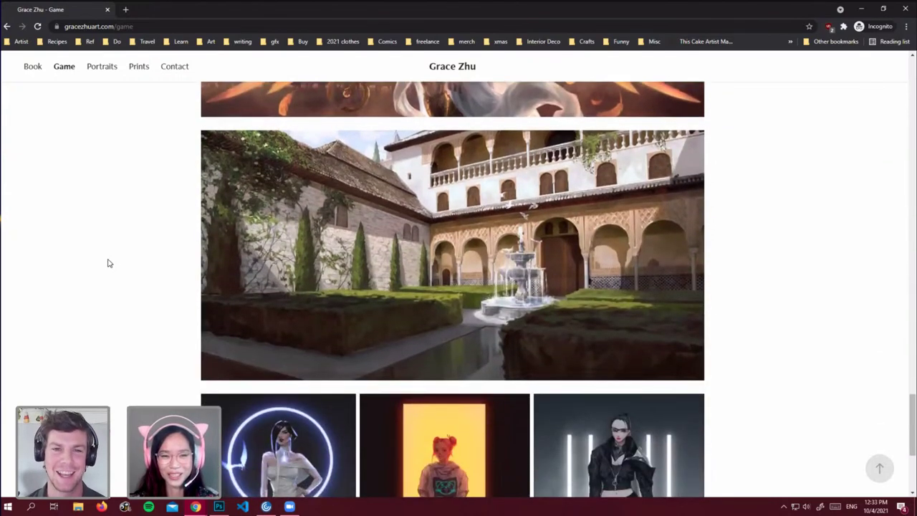
scroll(109, 263, down, 2)
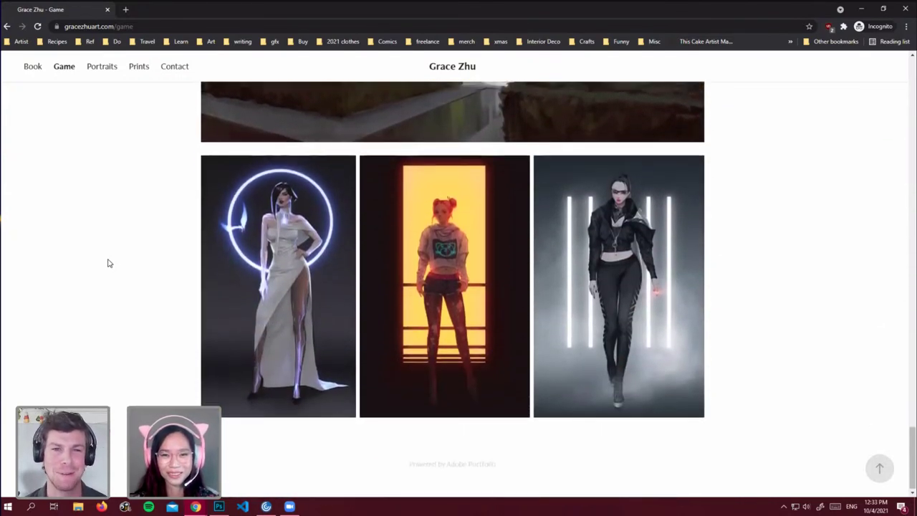
scroll(108, 263, up, 5)
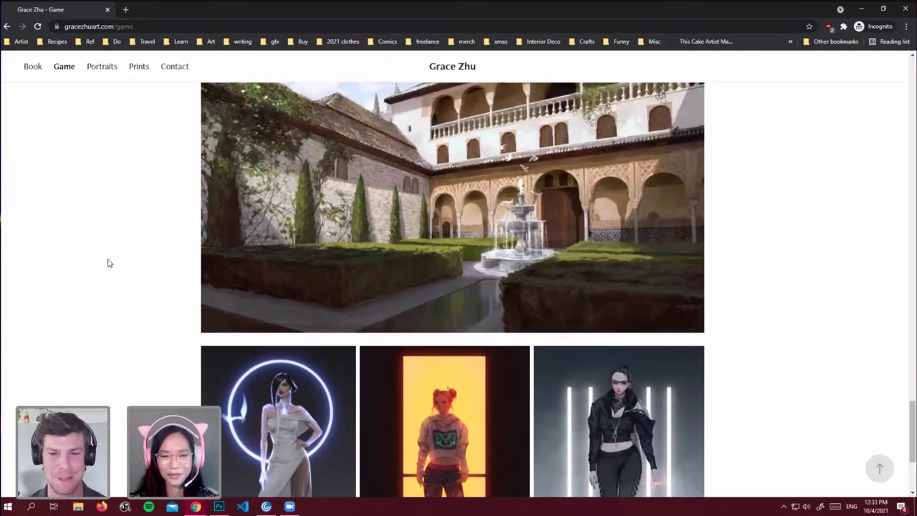
scroll(886, 164, up, 10)
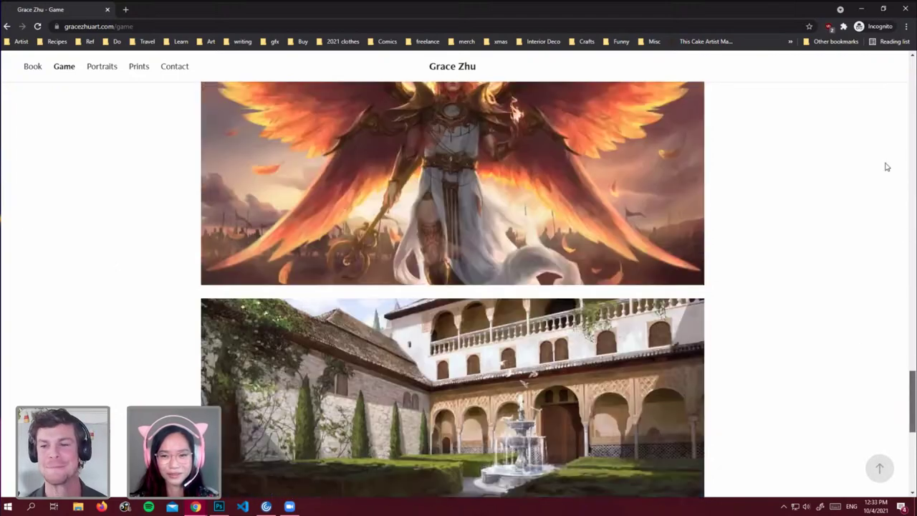
scroll(869, 98, up, 10)
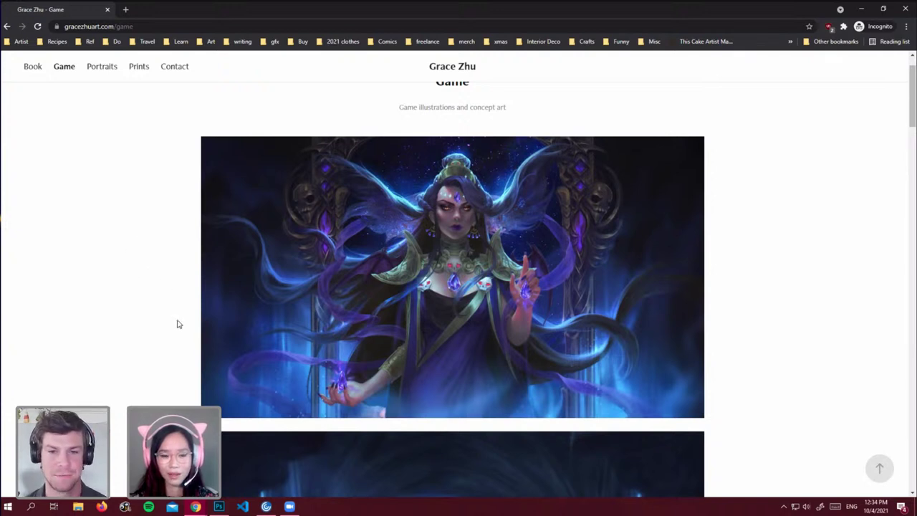
Switch to Photoshop and select the body layer in base.tif.
click(219, 507)
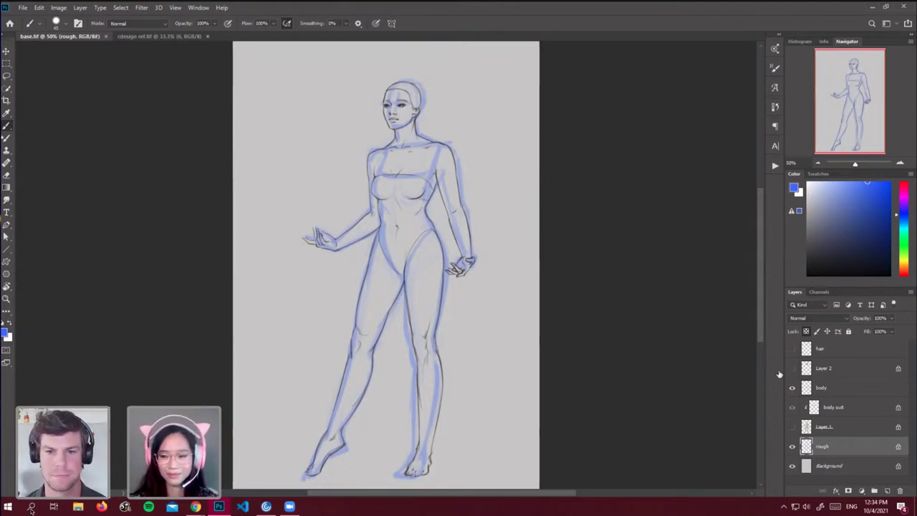
click(813, 396)
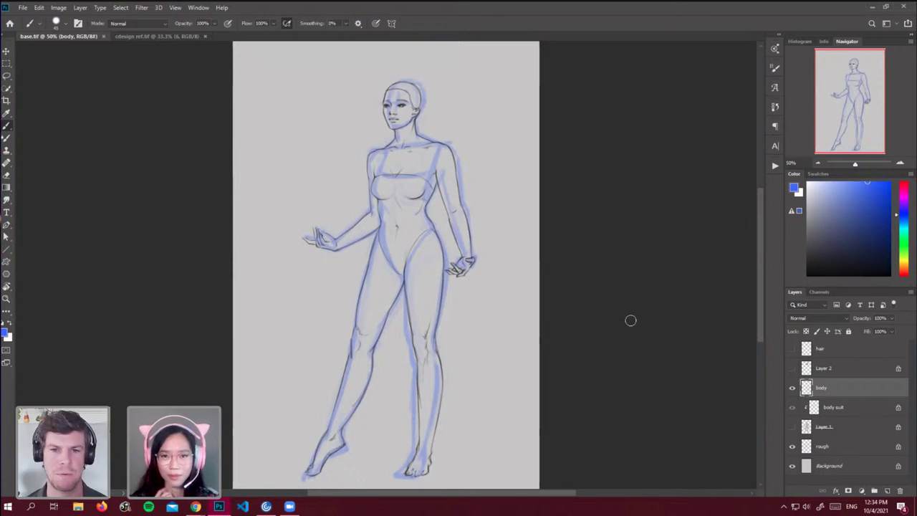
Hide the body layer to inspect the blue rough sketch with the Rectangular Marquee tool active, and show the layer again.
click(792, 389)
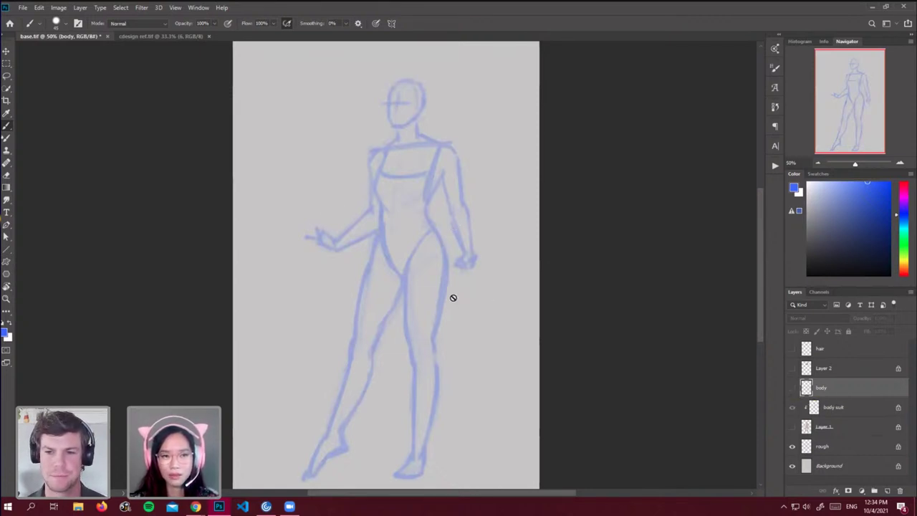
click(7, 63)
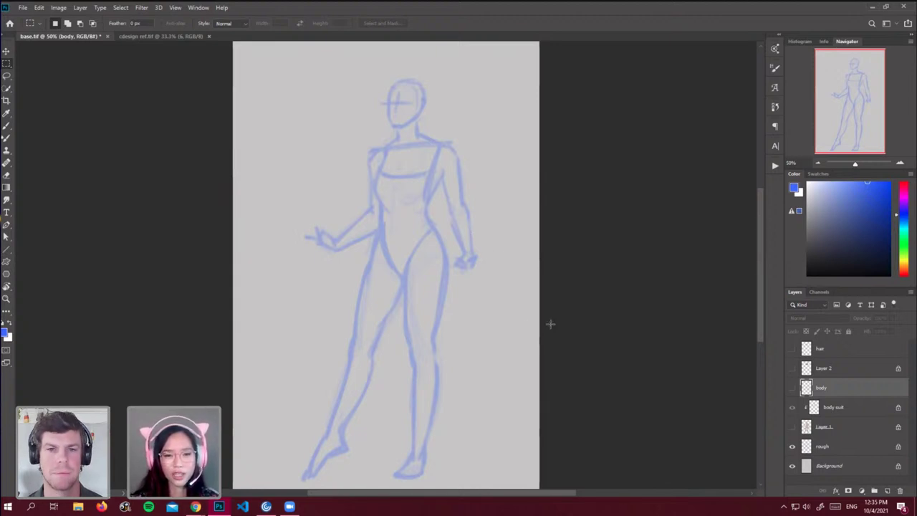
click(791, 388)
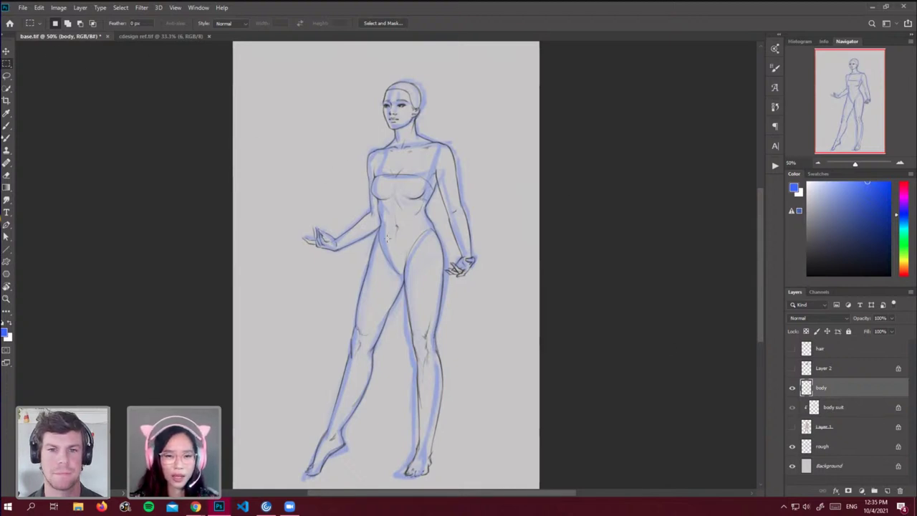
Show Layer 1 and the body suit layer to reveal the figure's flat colours, and hide the rough layer.
click(901, 163)
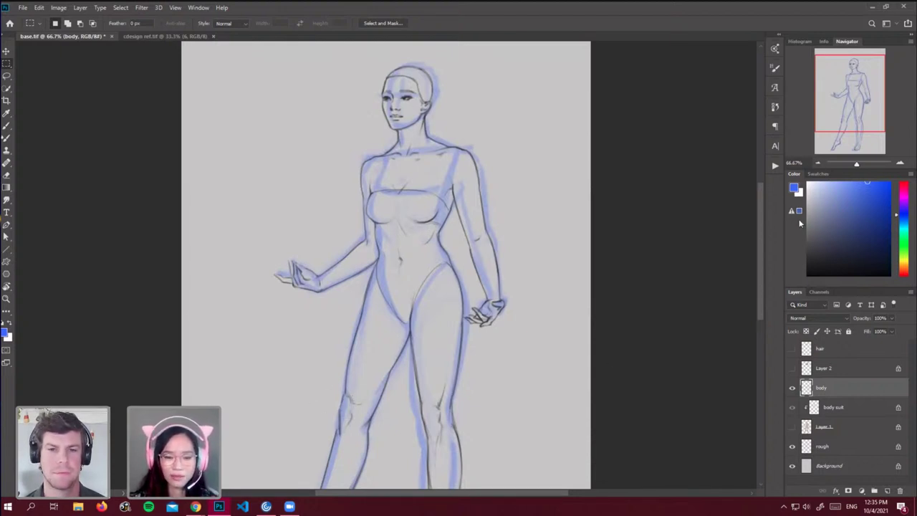
key(ctrl+minus)
scroll(655, 275, down, 3)
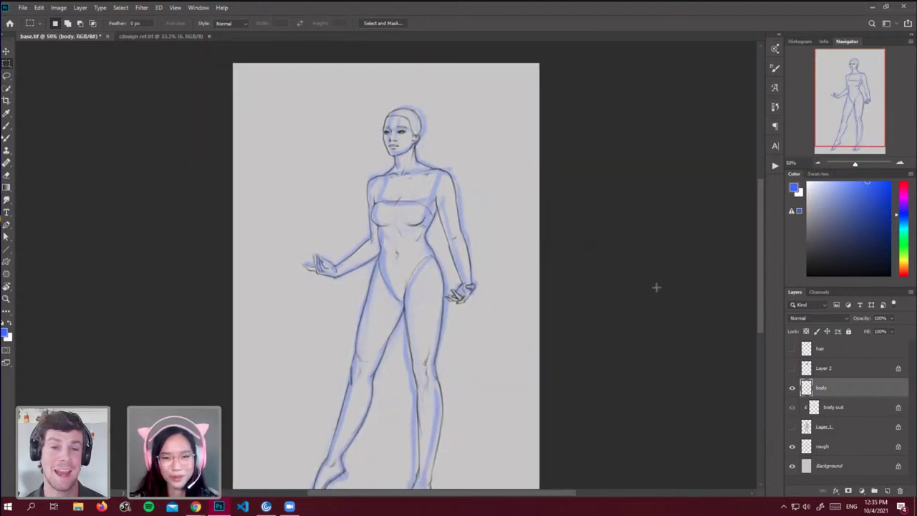
scroll(656, 286, up, 1)
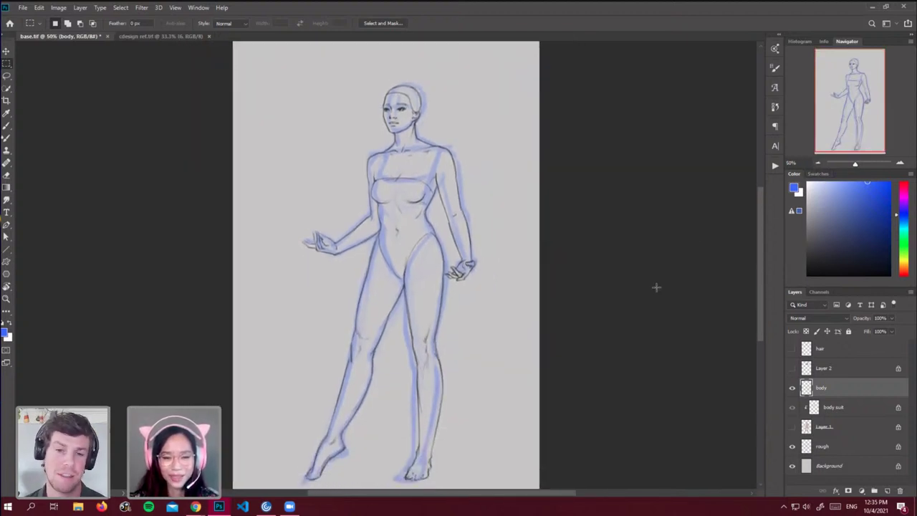
drag(791, 427, 792, 407)
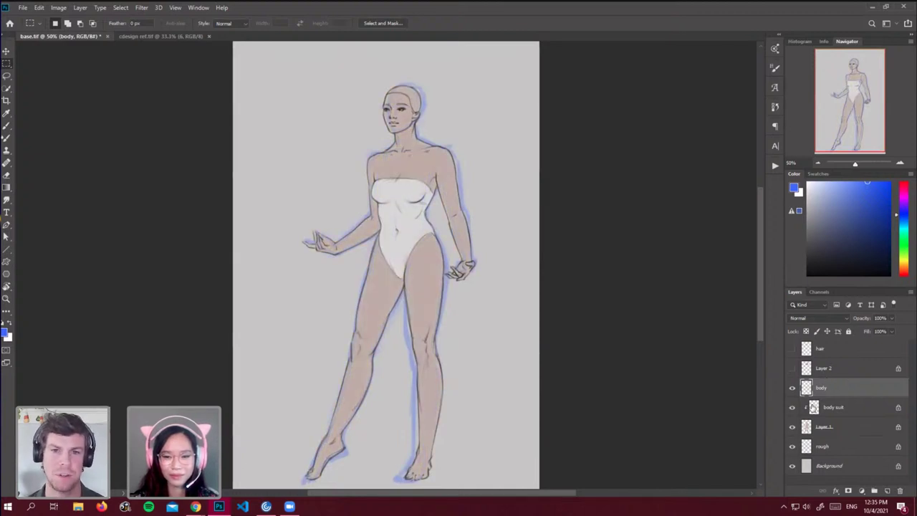
click(792, 445)
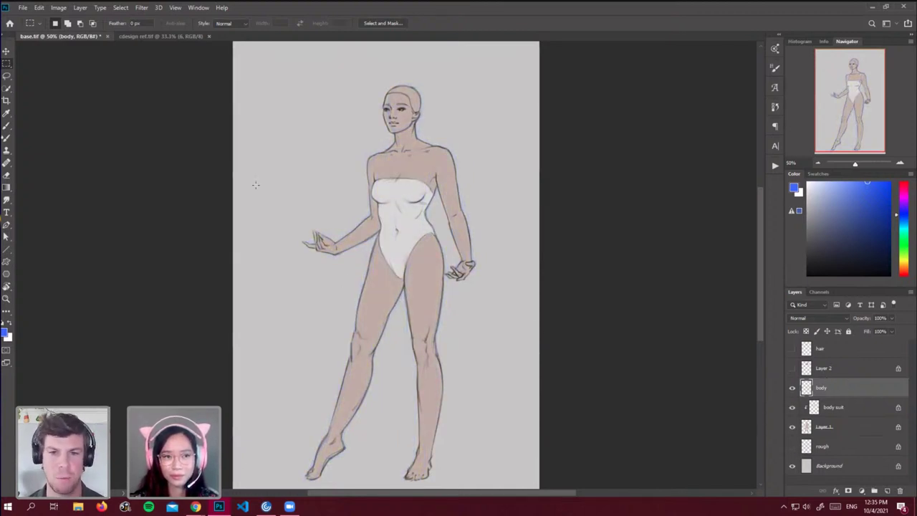
Arrange base.tif and cdesign ref.tif side by side in a 2-up Vertical layout.
click(196, 12)
mouse_move(201, 19)
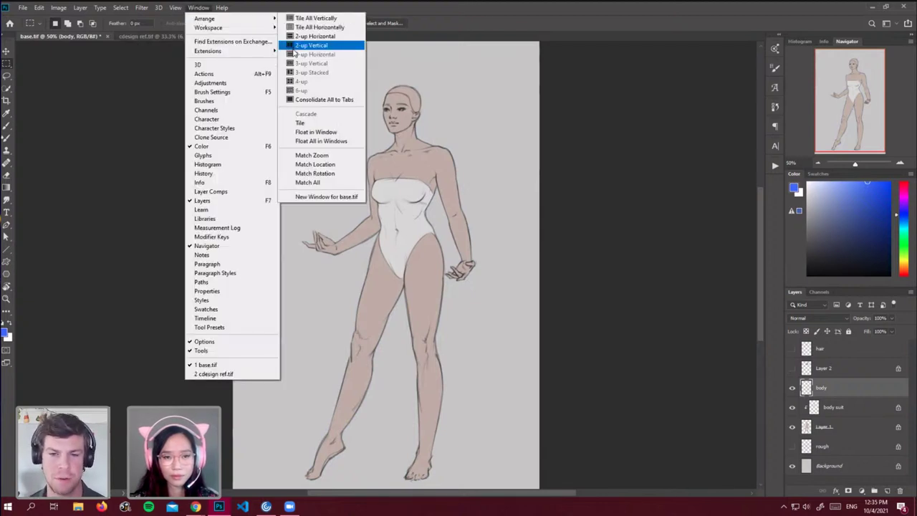
click(295, 47)
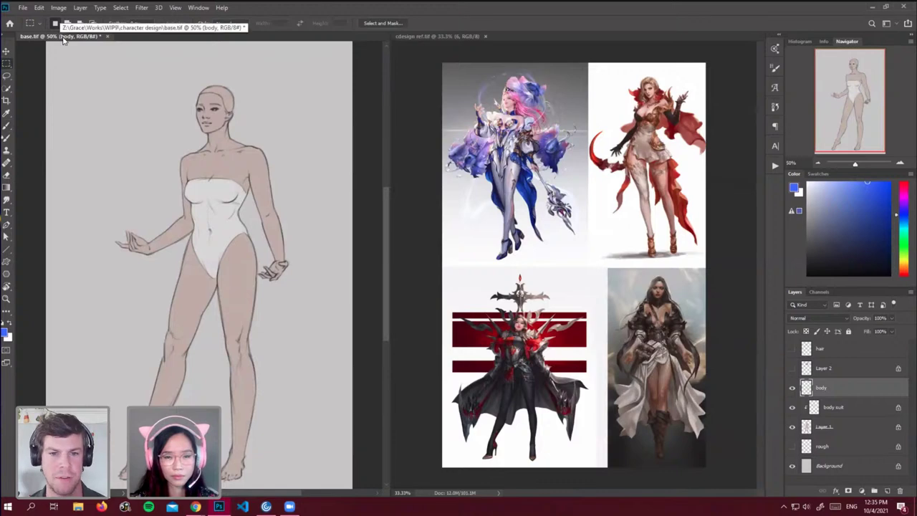
Open the reference images DP-13122-057.jpg, DP-20003-001.jpg and DT6726.jpg together from the decorative arts folder.
click(22, 9)
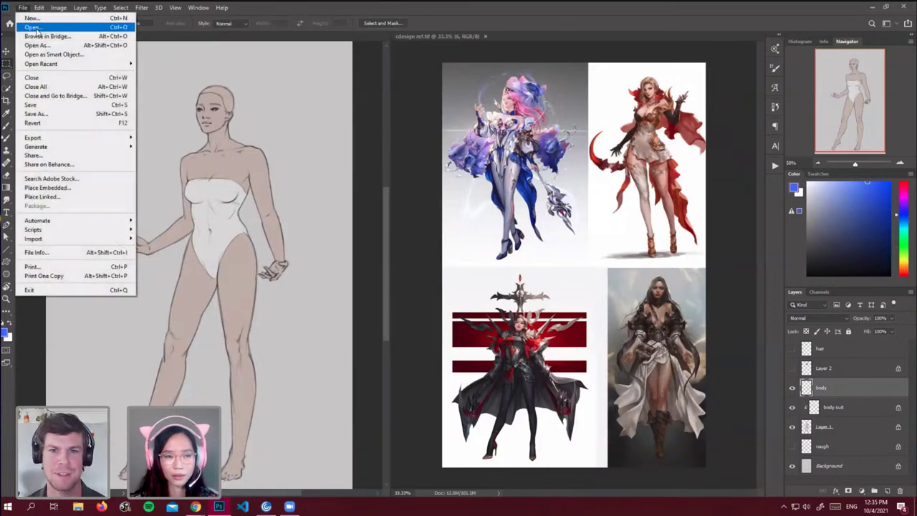
click(35, 29)
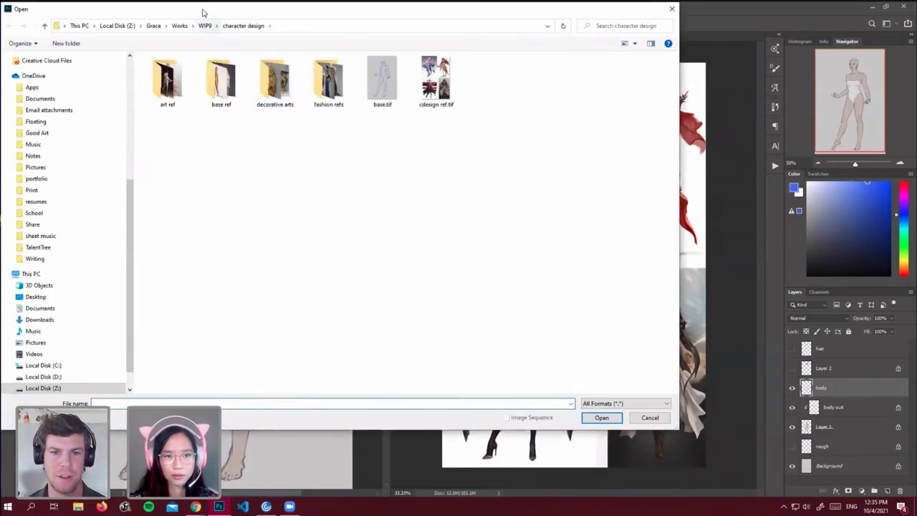
double_click(277, 136)
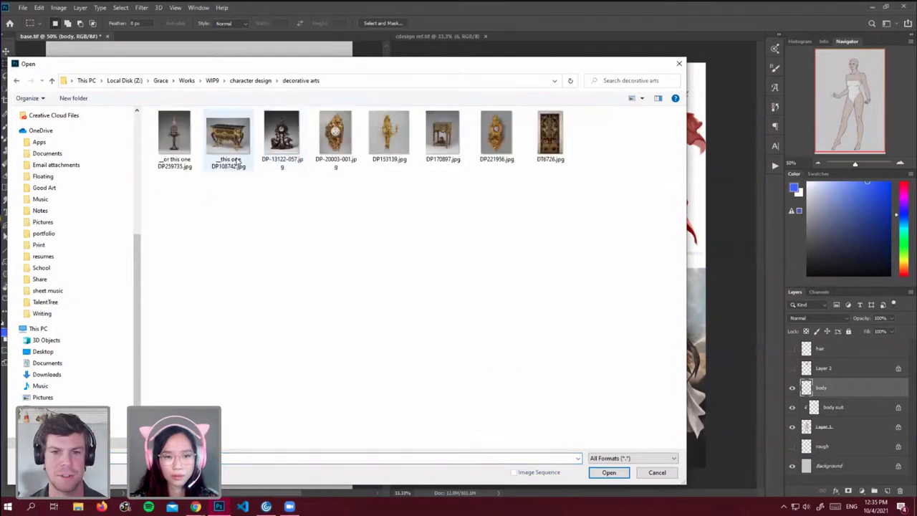
click(294, 159)
ctrl+click(335, 136)
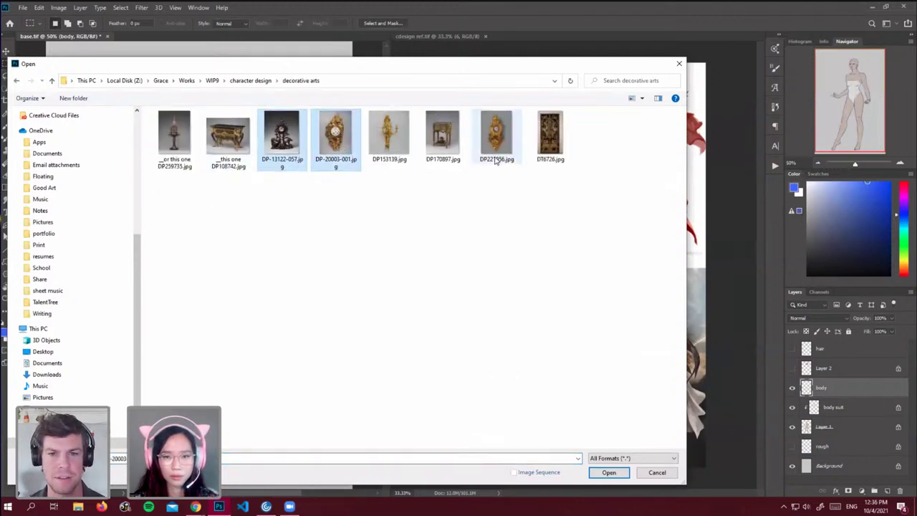
ctrl+click(550, 136)
click(608, 472)
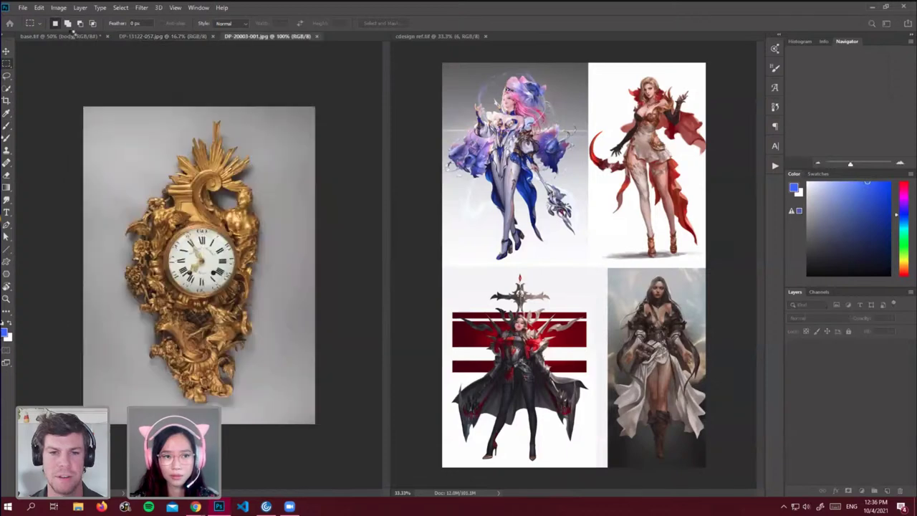
Regroup the documents so base.tif has its own pane and cdesign ref.tif joins the reference photos, and narrow the reference pane.
drag(64, 39, 725, 36)
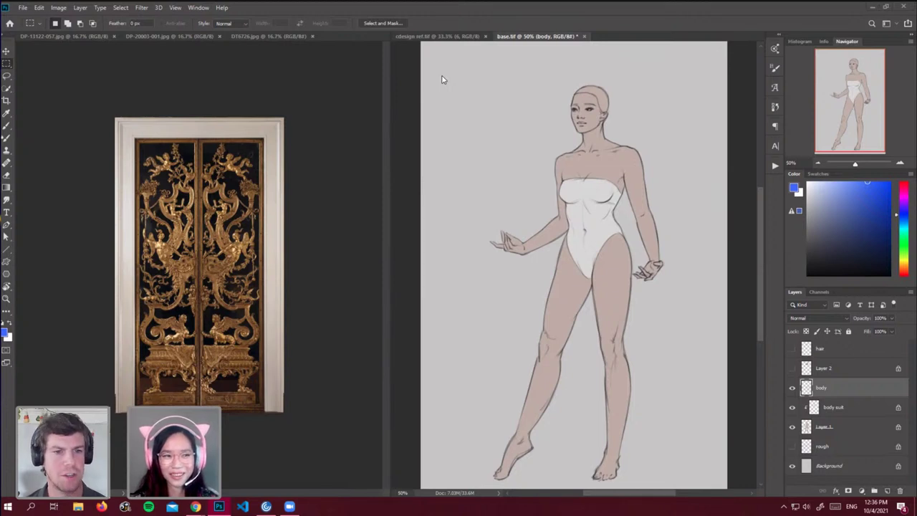
click(272, 71)
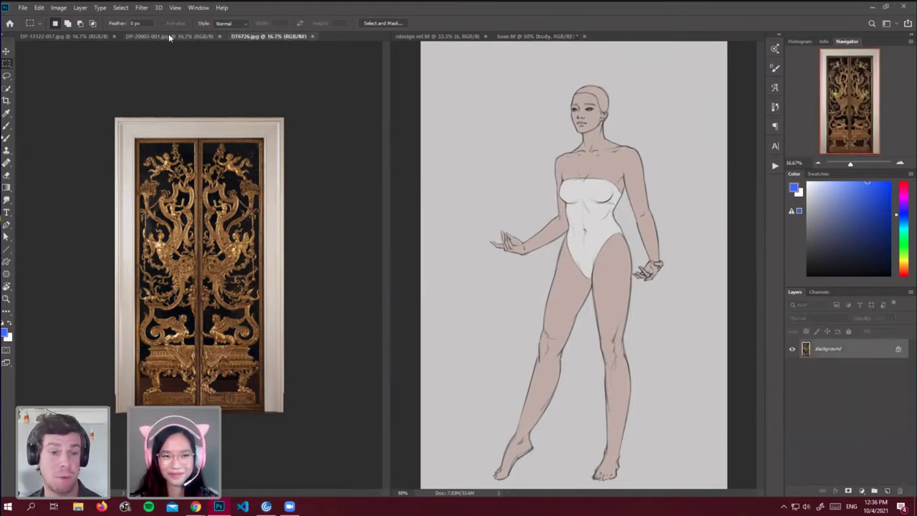
click(52, 36)
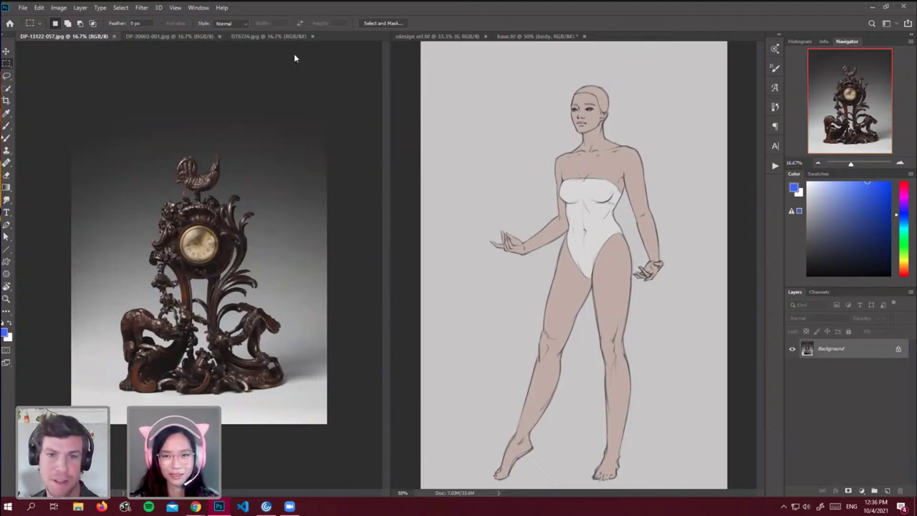
drag(562, 36, 548, 55)
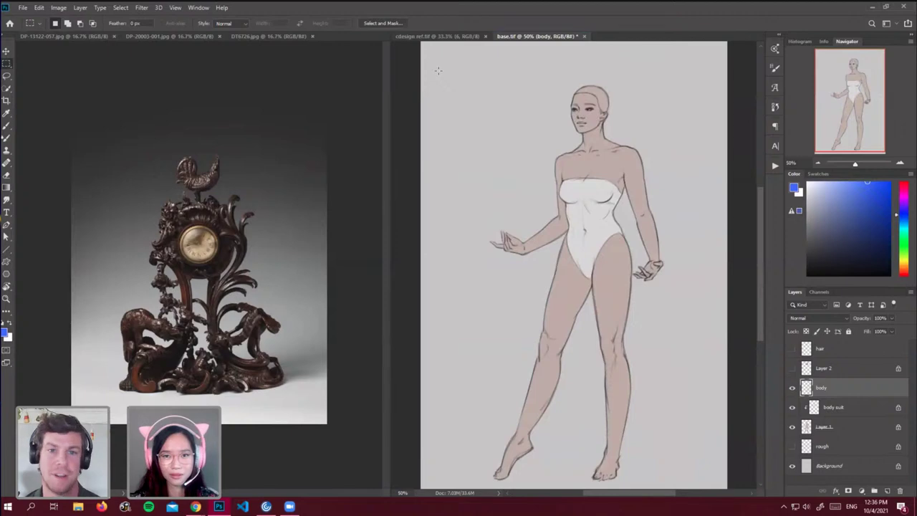
drag(438, 36, 358, 35)
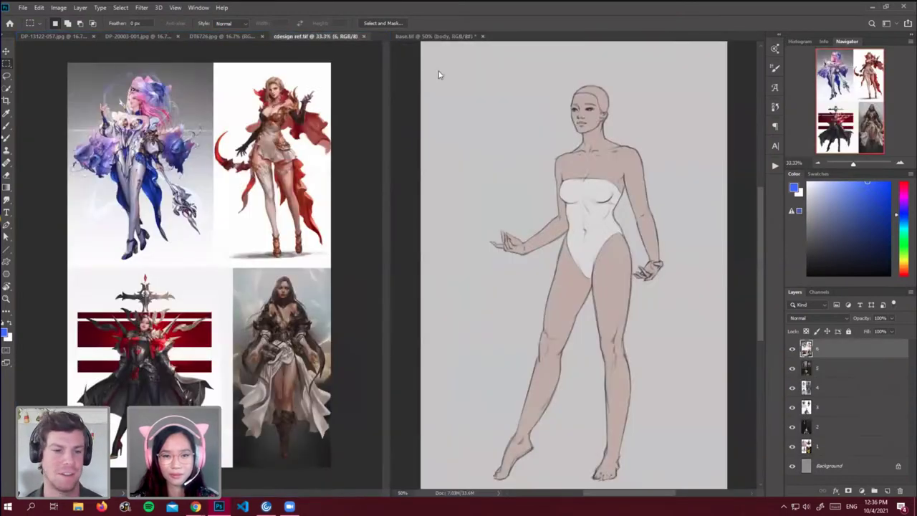
drag(391, 209, 298, 231)
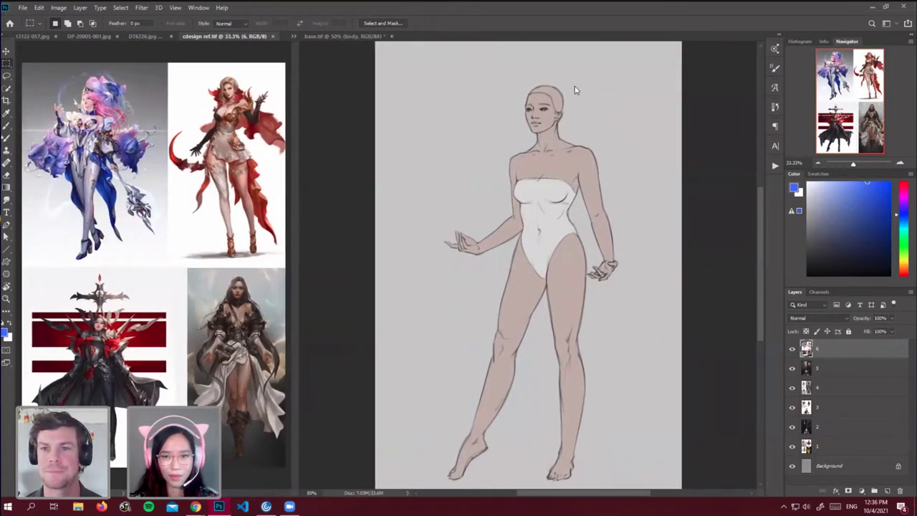
Select Layer 2 in base.tif and show both Layer 2 and the hair layer.
click(608, 211)
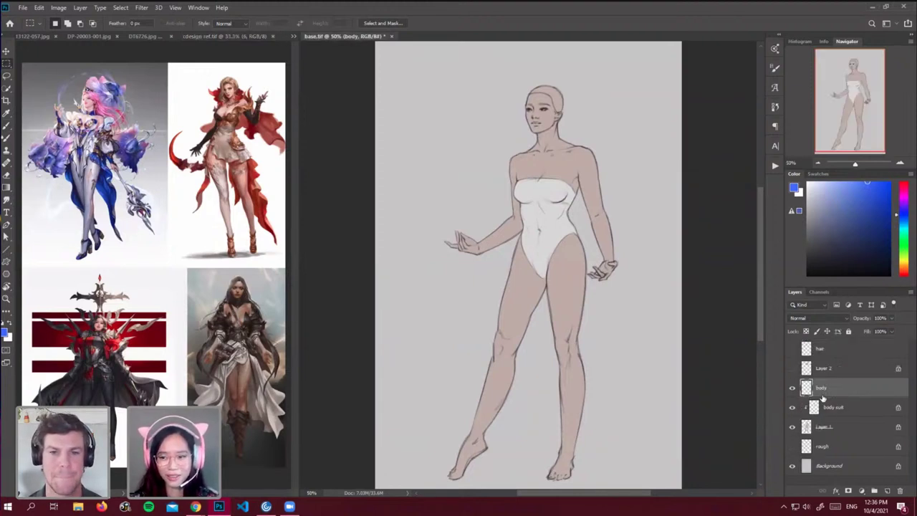
click(830, 368)
click(791, 367)
click(791, 348)
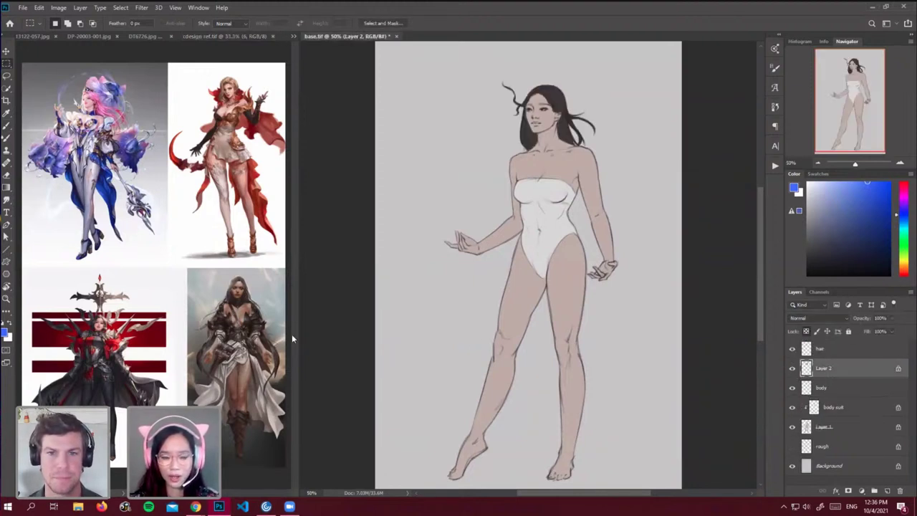
Display the ornate door reference DT6726.jpg at 25% beside the figure and activate the Brush tool.
click(236, 343)
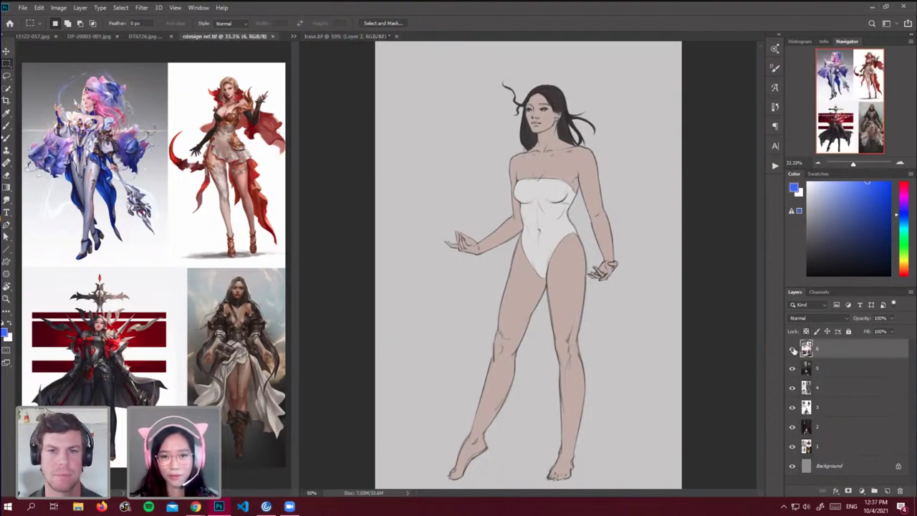
click(139, 39)
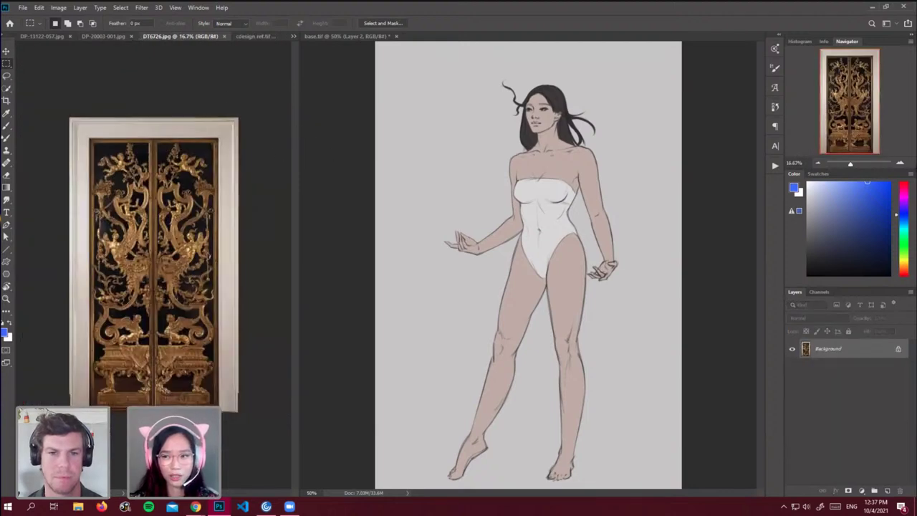
click(901, 164)
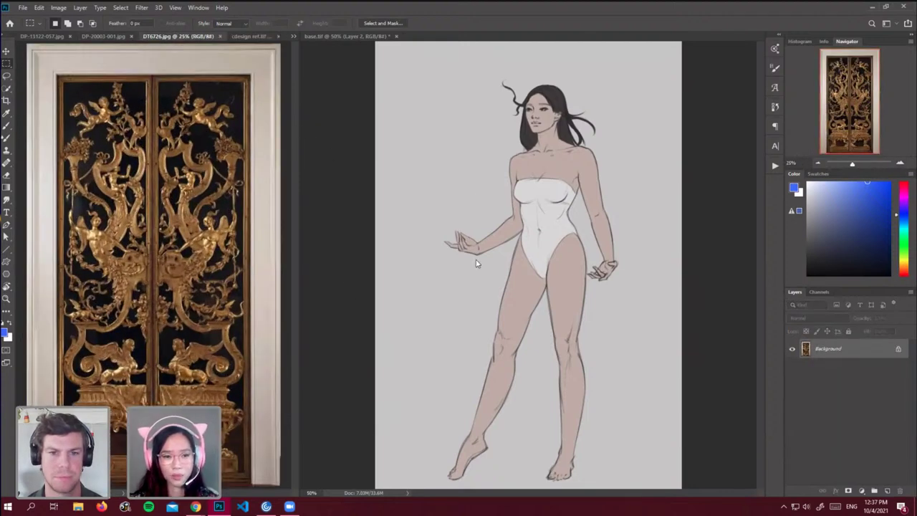
key(b)
click(490, 261)
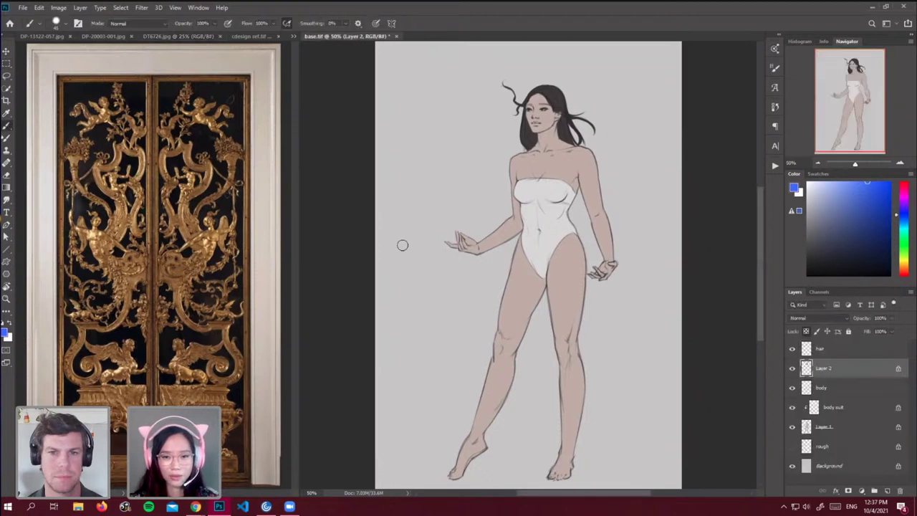
click(220, 269)
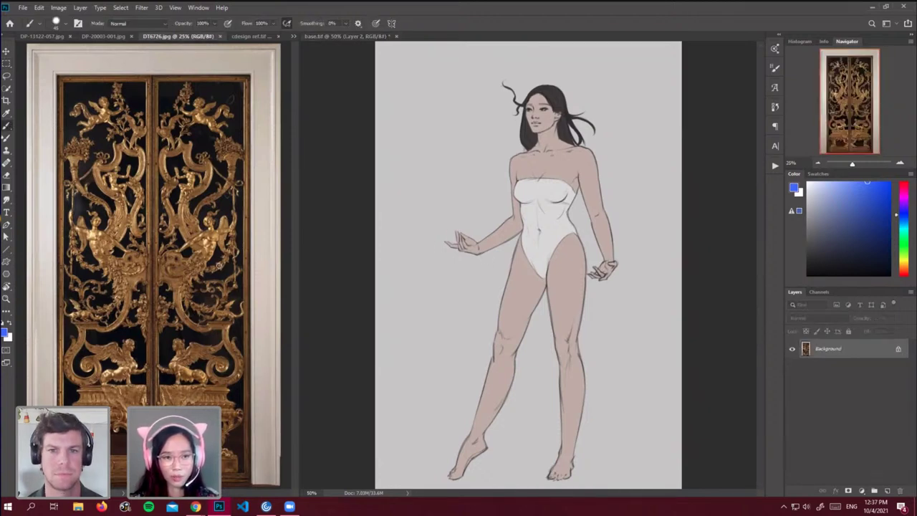
Examine the gilded clock in DP-20003-001.jpg and the dark carved clock in DP-13122-057.jpg at 25%.
click(89, 36)
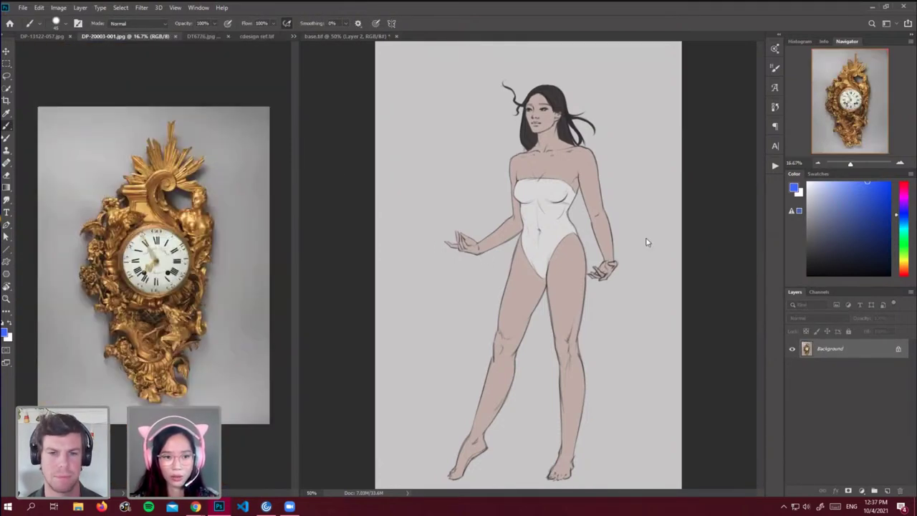
click(900, 163)
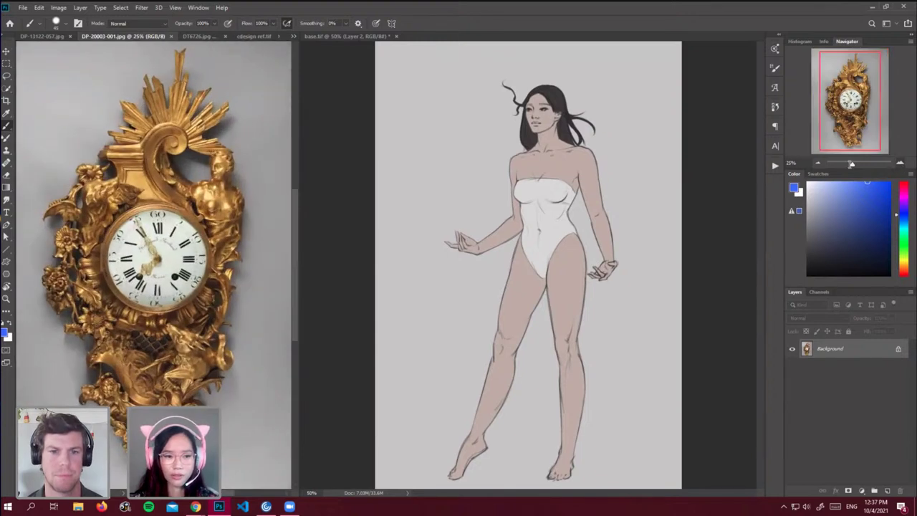
click(27, 38)
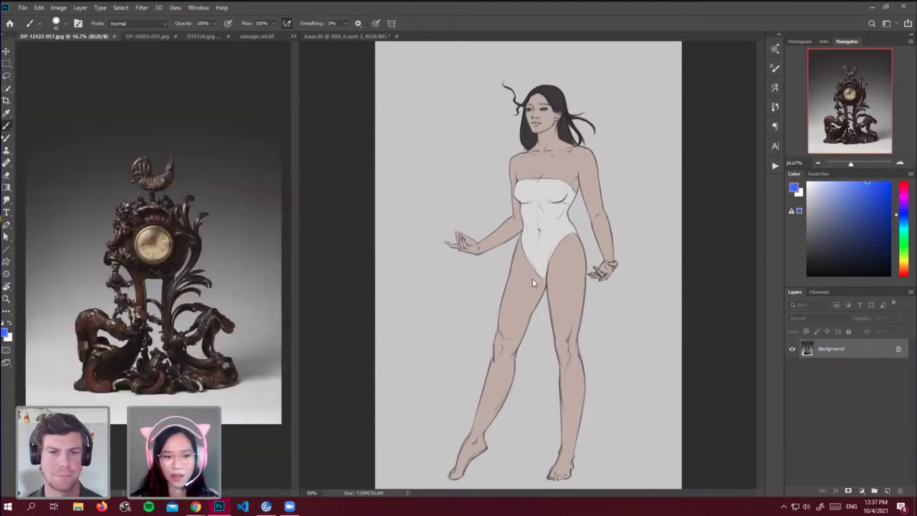
click(900, 162)
Add a new layer above the hair layer in base.tif and reset the colours to default black and white.
click(642, 262)
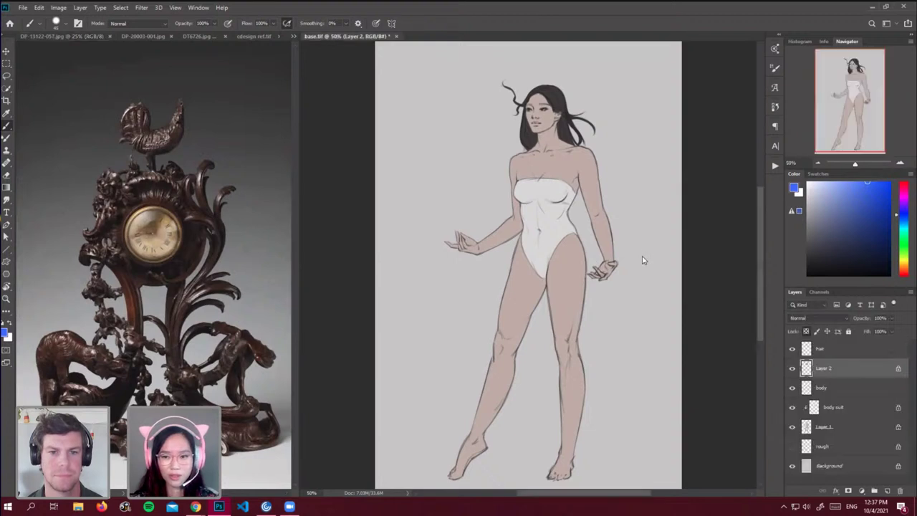
click(817, 164)
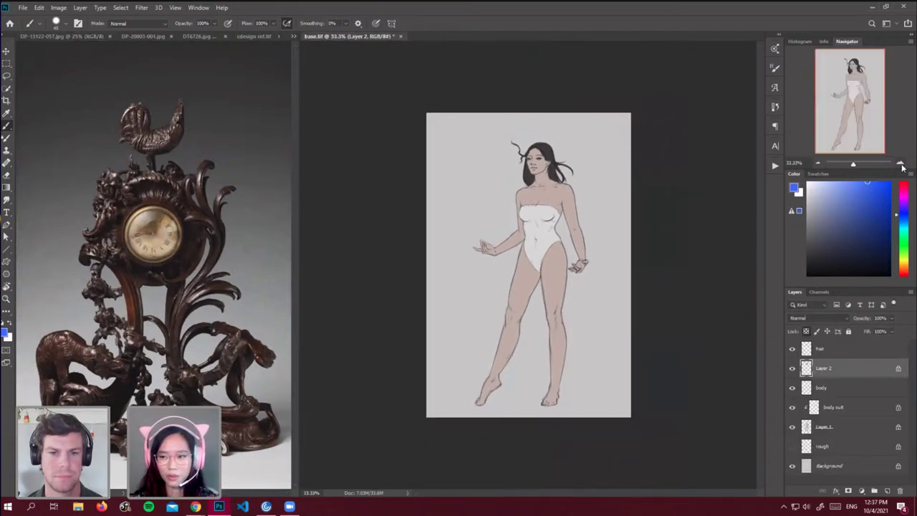
click(817, 352)
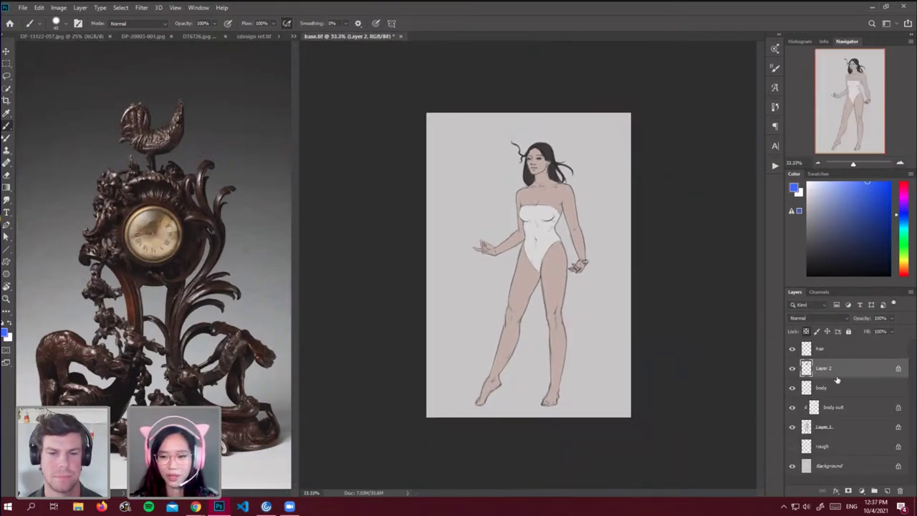
click(887, 491)
key(d)
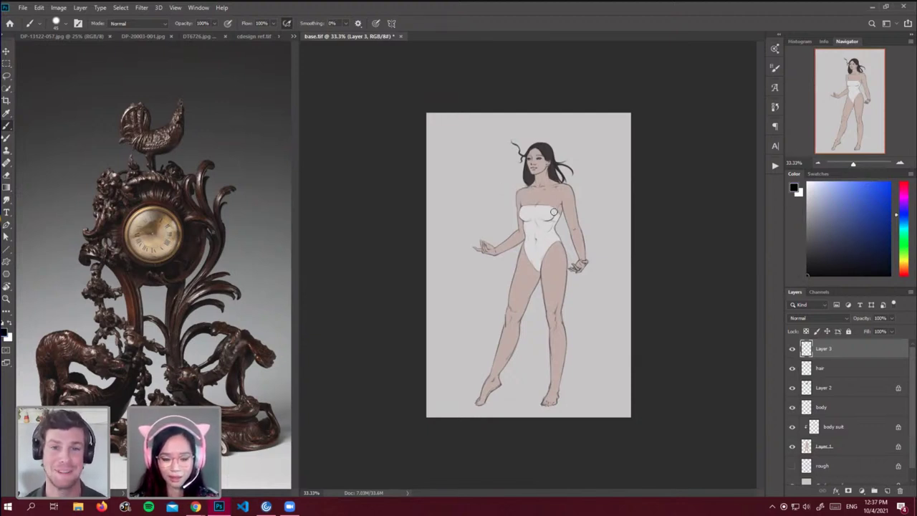
Set the brush opacity to 34% for sketching on the new layer over the figure.
click(213, 23)
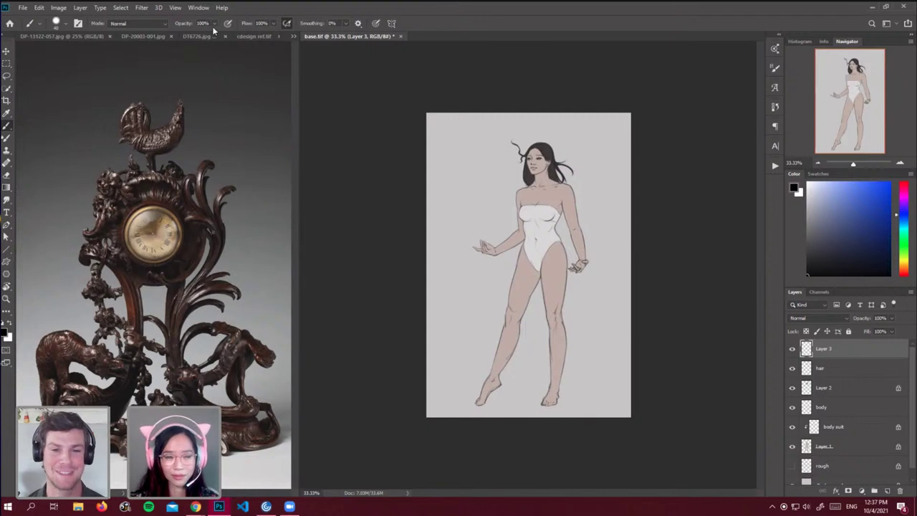
click(654, 115)
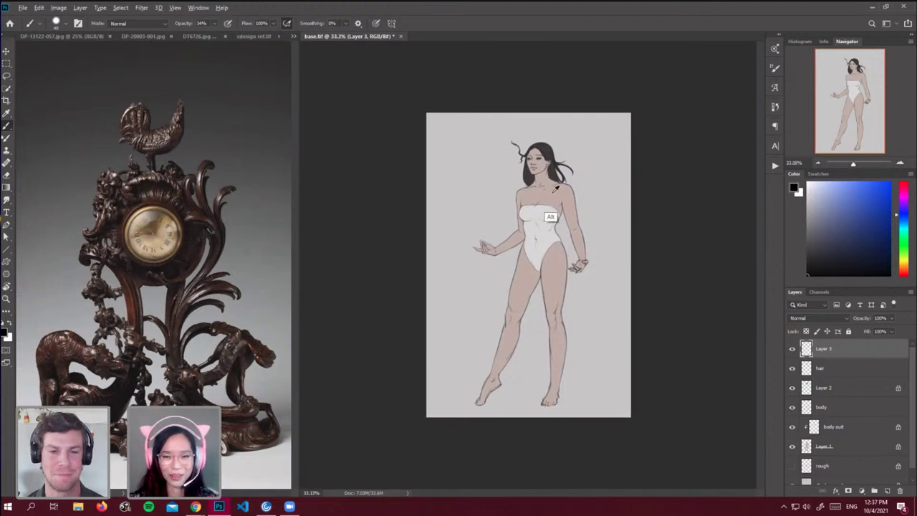
drag(554, 189, 558, 190)
click(899, 163)
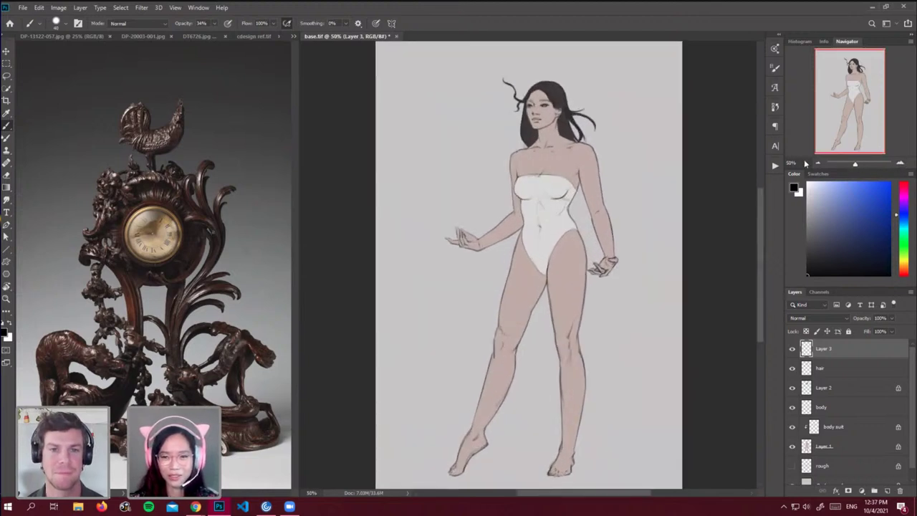
Reduce the brush size to 35 for blocking in the costume over the whole figure.
click(817, 162)
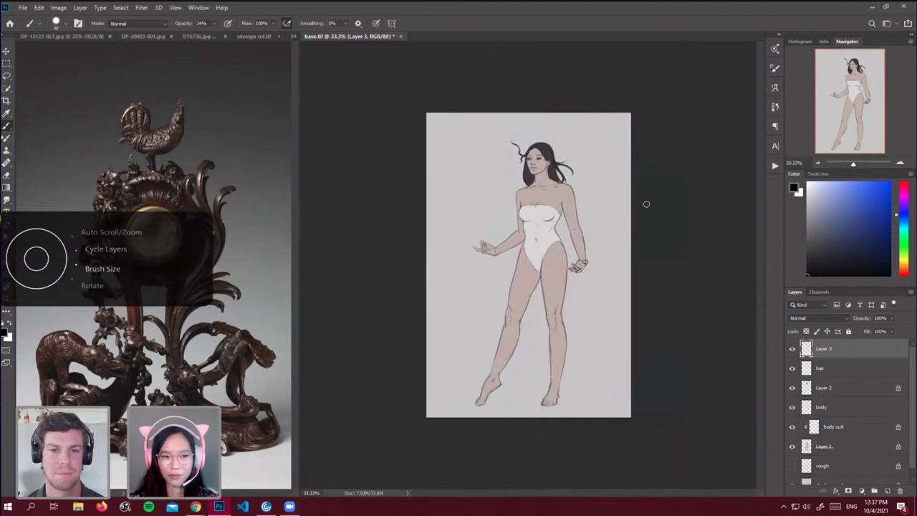
key([)
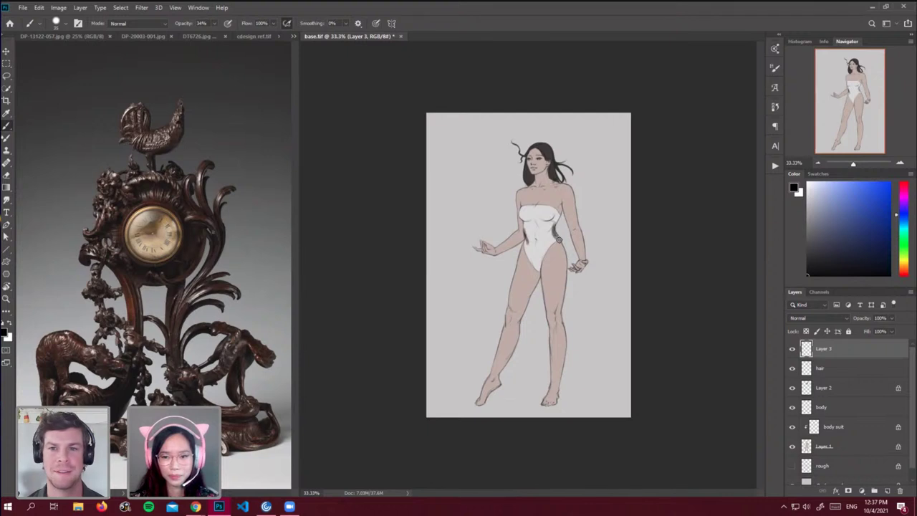
drag(525, 222, 555, 224)
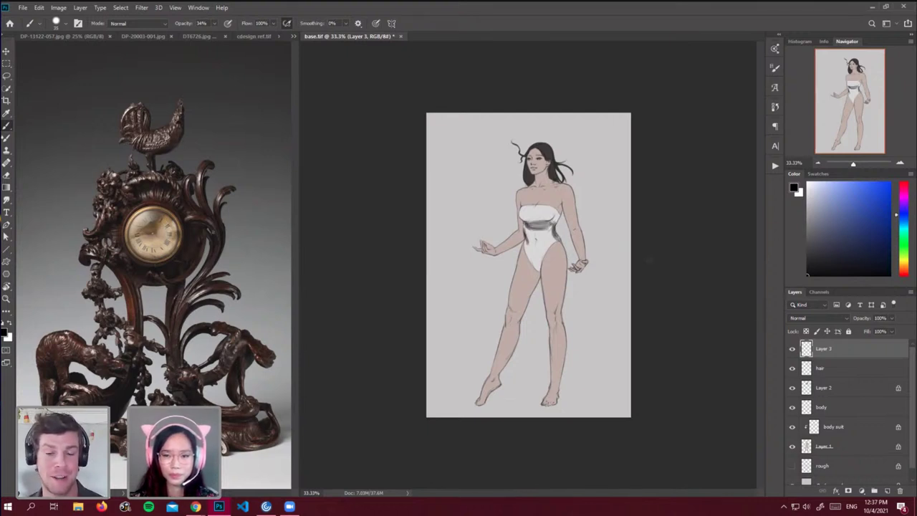
click(900, 491)
click(886, 491)
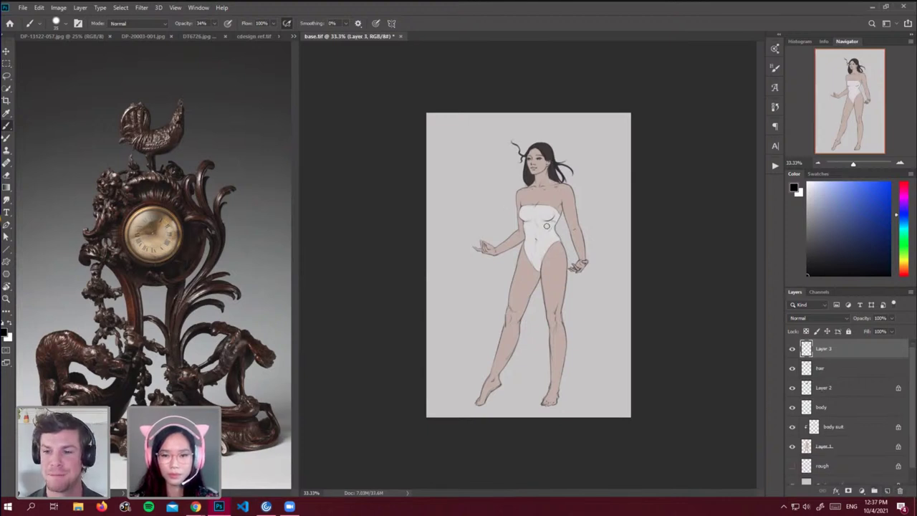
Sketch an underbust band and pointed waistline on the bodysuit, with curling leaf-like ornaments across the neckline and both shoulders.
mouse_move(524, 220)
mouse_down()
mouse_move(536, 246)
mouse_move(526, 238)
mouse_move(539, 258)
mouse_move(554, 238)
mouse_move(534, 247)
mouse_move(548, 222)
mouse_up()
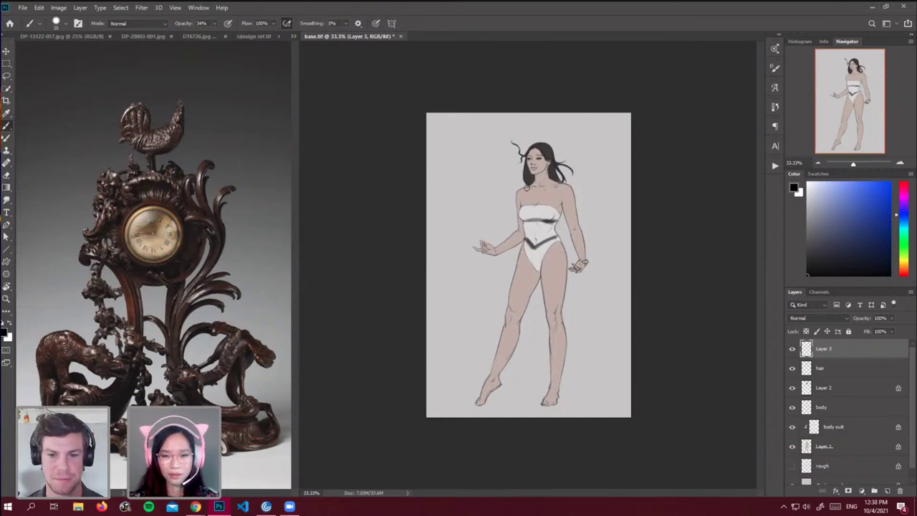
mouse_move(524, 188)
mouse_down()
mouse_move(550, 200)
mouse_move(513, 183)
mouse_move(506, 189)
mouse_move(517, 192)
mouse_move(498, 204)
mouse_move(513, 205)
mouse_move(494, 214)
mouse_move(513, 215)
mouse_move(510, 230)
mouse_move(500, 211)
mouse_move(513, 229)
mouse_up()
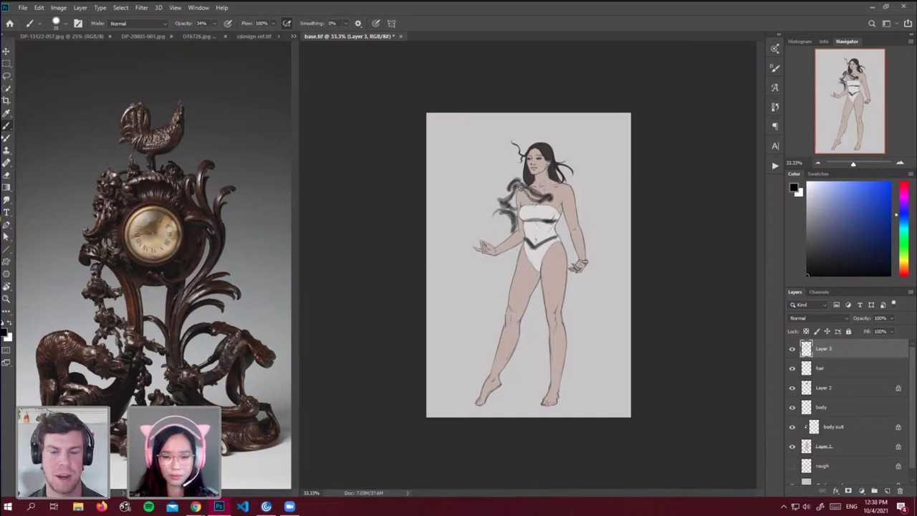
mouse_move(523, 191)
mouse_down()
mouse_move(541, 206)
mouse_move(560, 195)
mouse_move(553, 218)
mouse_move(566, 176)
mouse_move(567, 189)
mouse_move(578, 167)
mouse_move(576, 188)
mouse_move(581, 165)
mouse_move(565, 208)
mouse_move(589, 194)
mouse_move(559, 215)
mouse_move(567, 207)
mouse_up()
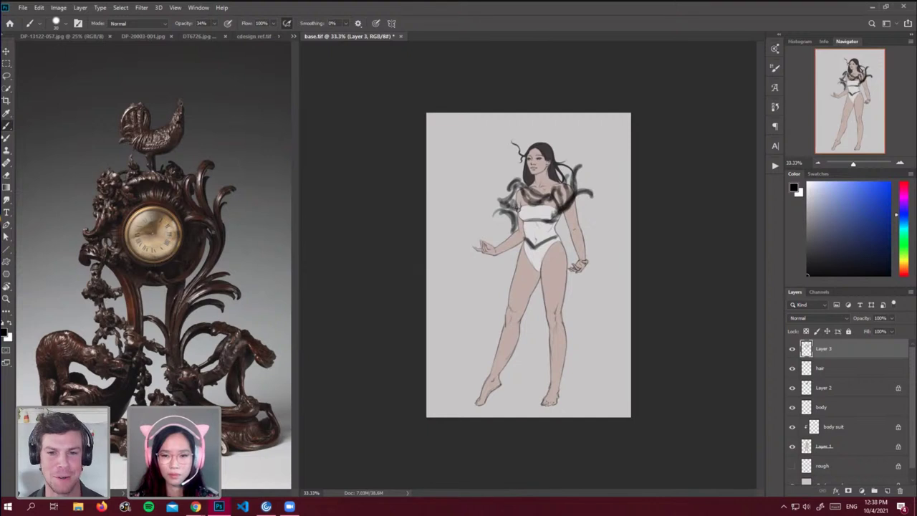
drag(511, 176, 510, 177)
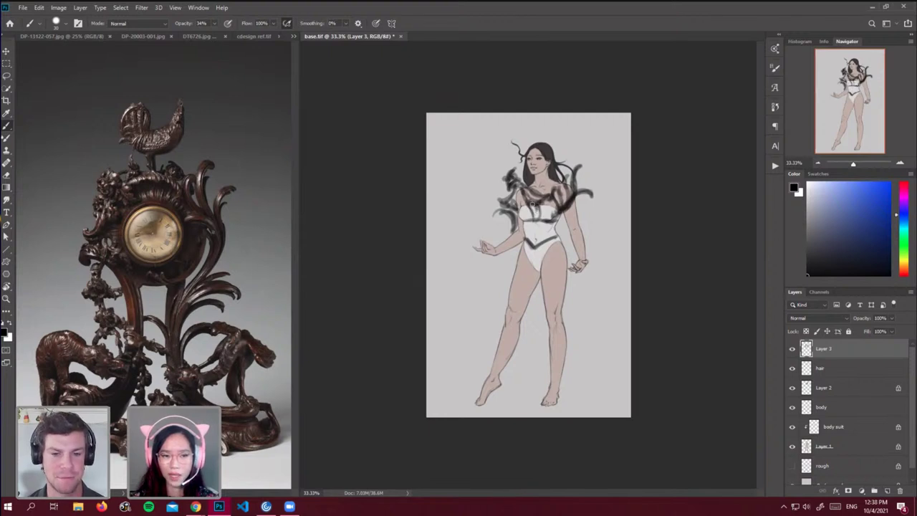
Sketch the corset's bust seams, side edges and curved panel lines converging on the pointed waist.
drag(550, 200, 549, 216)
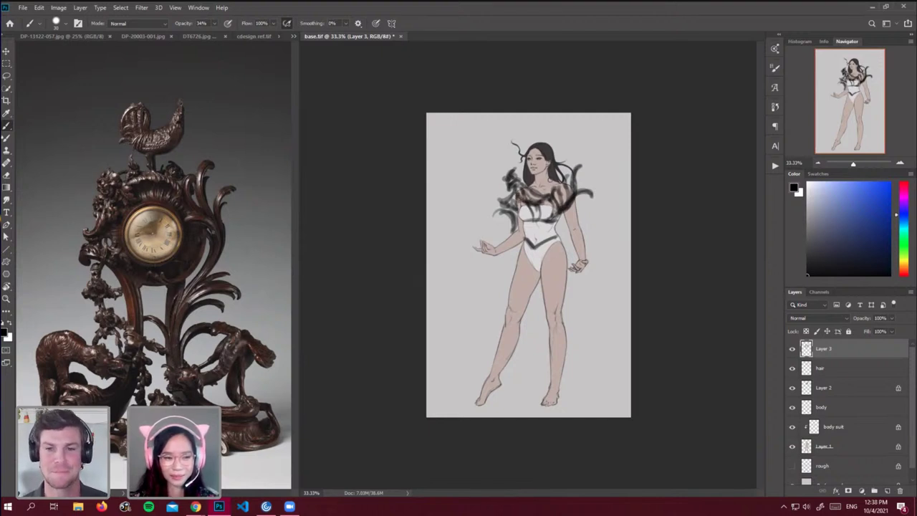
drag(529, 213, 525, 241)
mouse_move(558, 216)
mouse_down()
mouse_move(562, 227)
mouse_move(527, 239)
mouse_move(544, 250)
mouse_move(557, 234)
mouse_move(536, 250)
mouse_up()
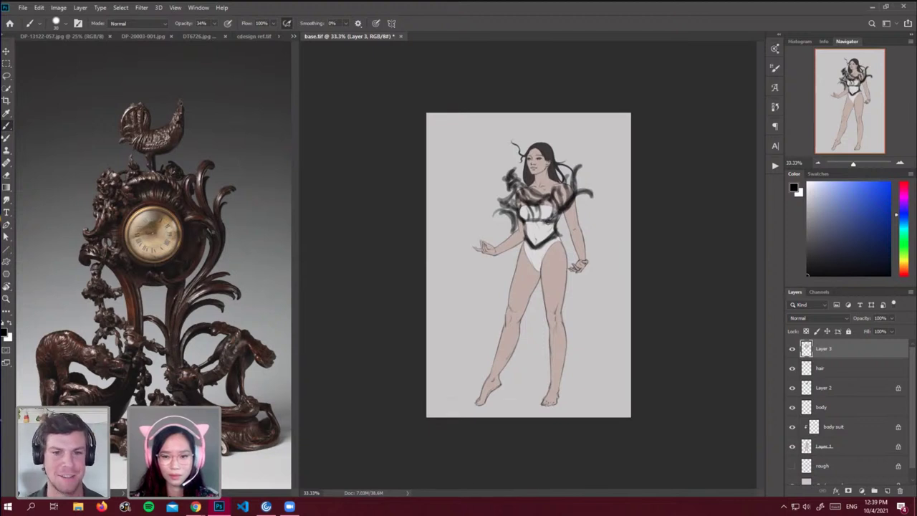
mouse_move(547, 223)
mouse_down()
mouse_move(534, 240)
mouse_move(533, 230)
mouse_move(544, 227)
mouse_move(539, 241)
mouse_up()
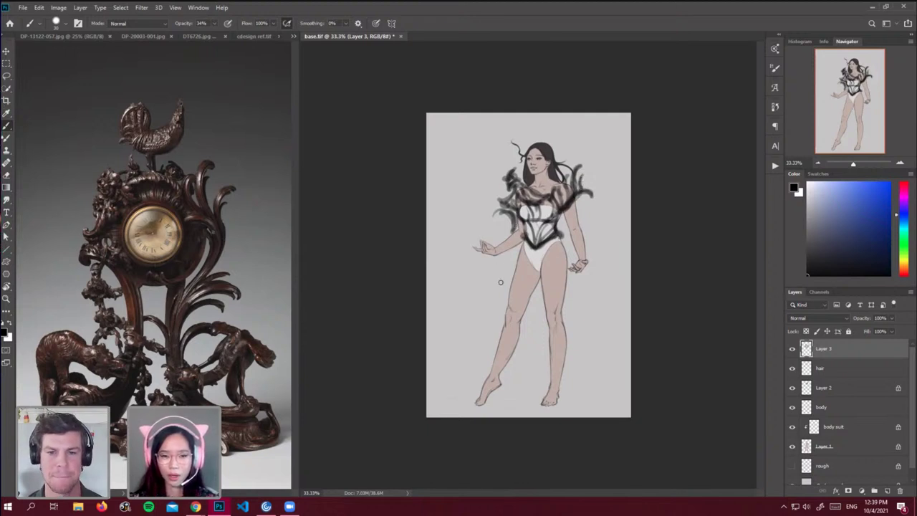
click(179, 202)
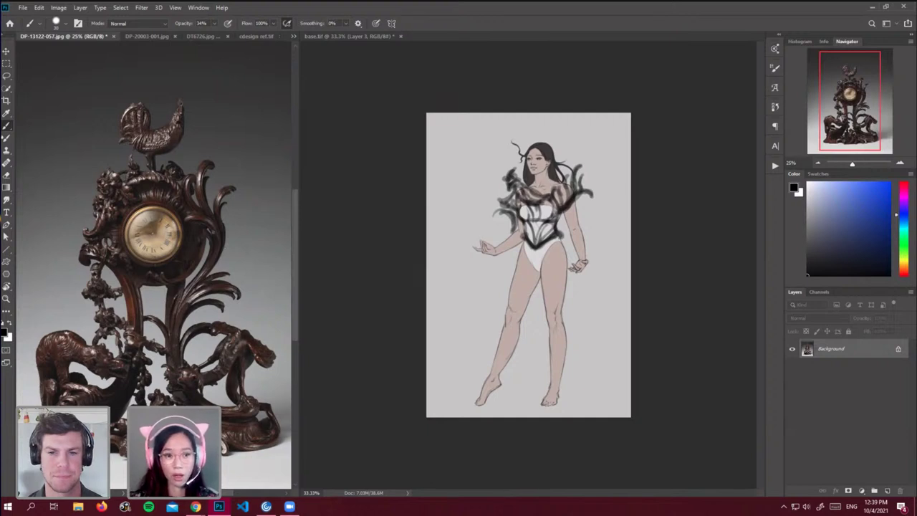
click(543, 230)
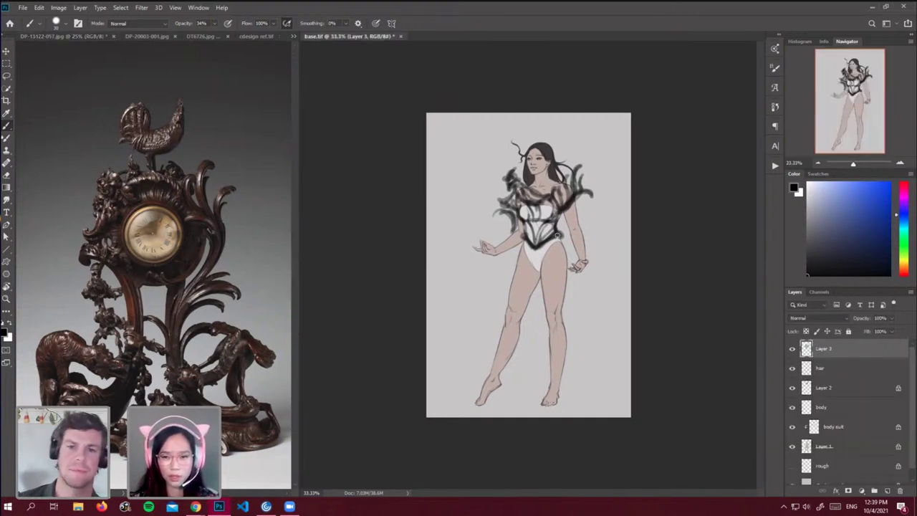
Sketch draped swags from the hip to the outstretched hand, with long curved skirt lines falling toward the floor.
drag(523, 242, 429, 397)
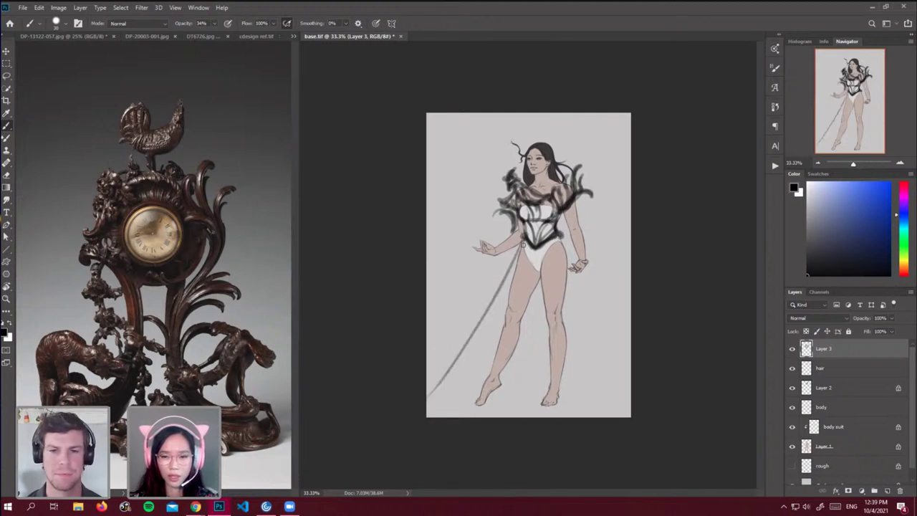
key(ctrl+z)
mouse_move(522, 244)
mouse_down()
mouse_move(489, 273)
mouse_move(487, 263)
mouse_up()
mouse_move(523, 242)
mouse_down()
mouse_move(489, 256)
mouse_move(458, 407)
mouse_up()
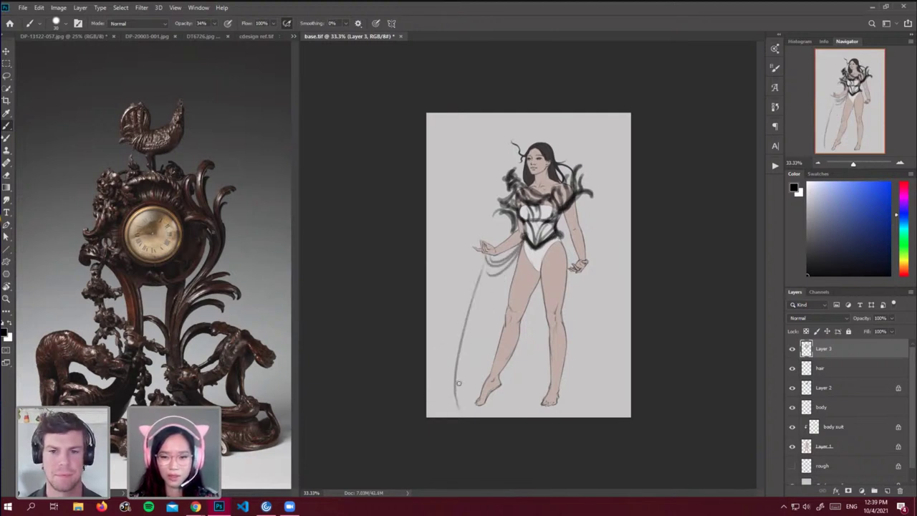
drag(511, 262, 471, 345)
Sketch the skirt's outer edge from the lowered hand to the canvas edge and a looping swag across the thigh.
drag(588, 262, 622, 367)
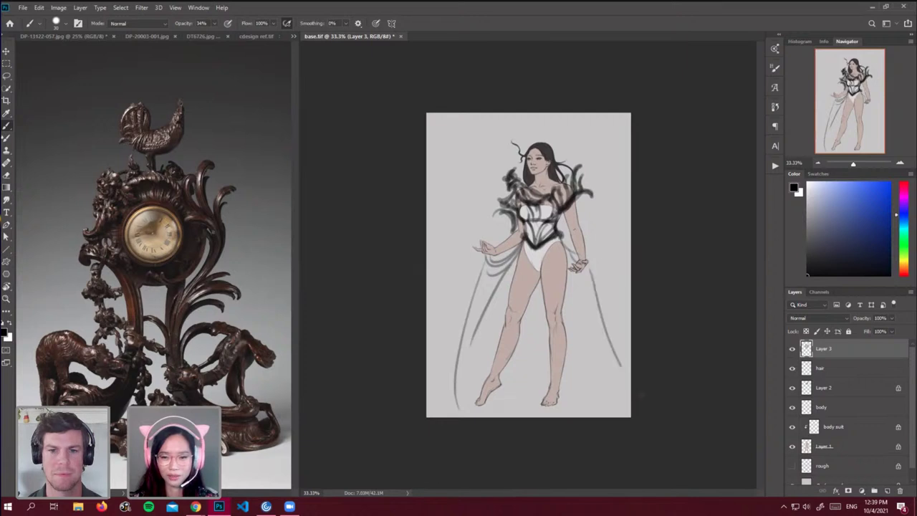
key(ctrl+z)
drag(592, 285, 630, 373)
mouse_move(557, 269)
mouse_down()
mouse_move(579, 292)
mouse_move(584, 283)
mouse_up()
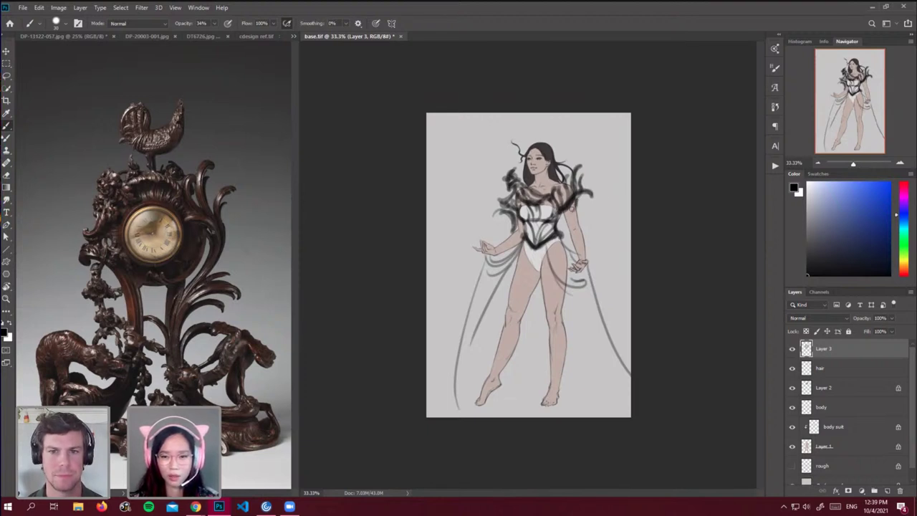
Sketch a short puffed sleeve edge around the upper arm on the lowered-hand side.
drag(566, 216, 577, 209)
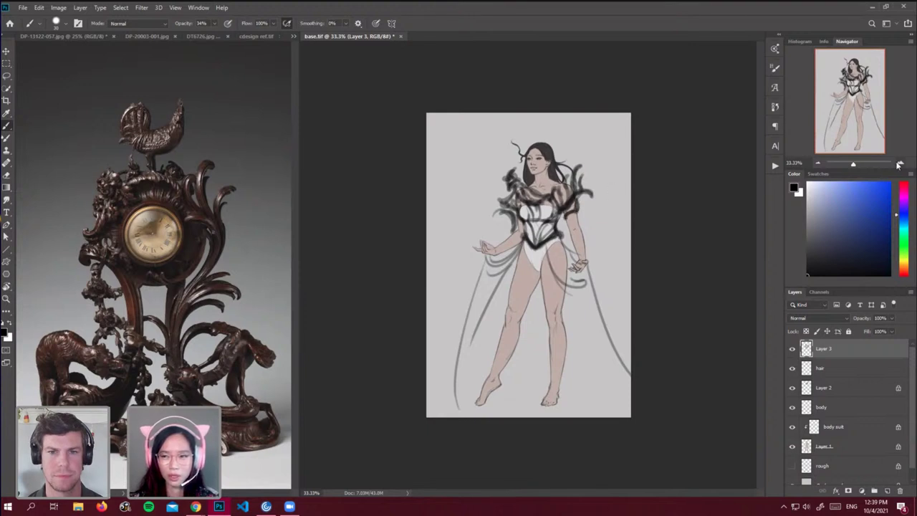
click(899, 164)
drag(599, 186, 589, 205)
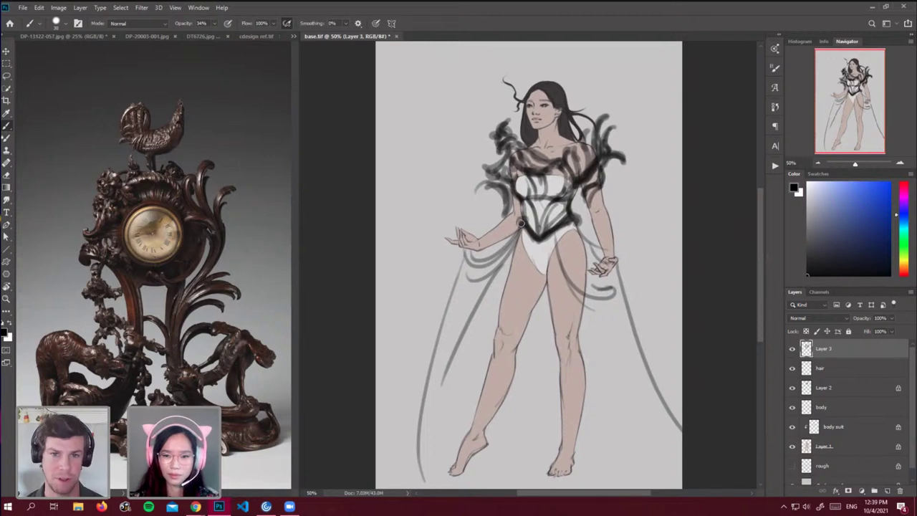
Darken the drapes joining the waist to both wrists and strengthen the skirt lines below the outstretched hand.
mouse_move(521, 224)
mouse_down()
mouse_move(492, 250)
mouse_move(482, 242)
mouse_move(438, 325)
mouse_up()
drag(465, 263, 425, 378)
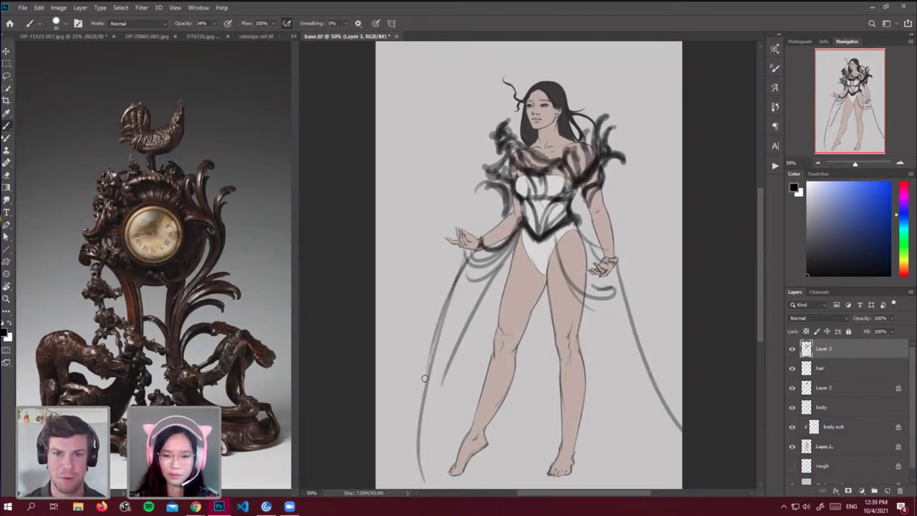
mouse_move(482, 261)
mouse_down()
mouse_move(505, 246)
mouse_move(487, 270)
mouse_move(472, 269)
mouse_move(461, 314)
mouse_up()
drag(577, 220, 606, 250)
mouse_move(575, 222)
mouse_down()
mouse_move(583, 246)
mouse_move(608, 251)
mouse_move(606, 259)
mouse_move(579, 240)
mouse_move(580, 258)
mouse_up()
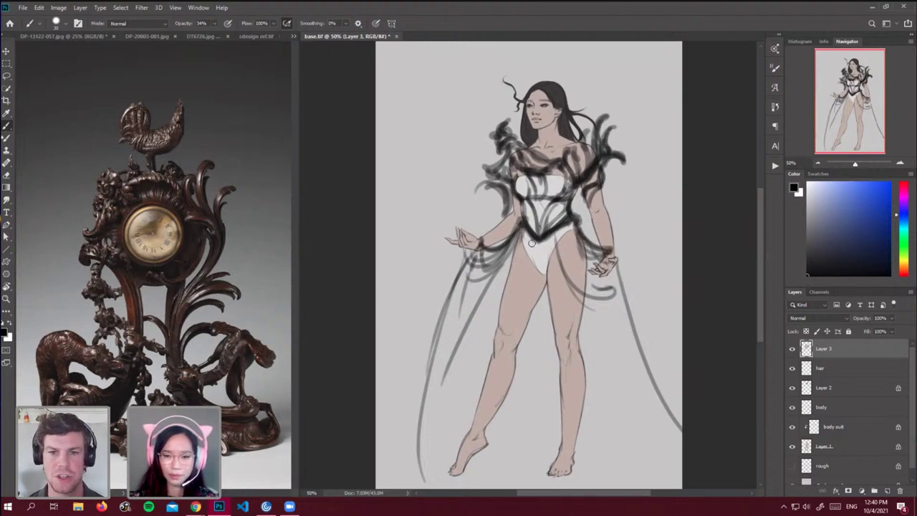
Sketch the open skirt front as long folds sweeping from the waist point down both sides past the feet.
drag(530, 245, 464, 437)
mouse_move(540, 251)
mouse_down()
mouse_move(570, 379)
mouse_move(562, 344)
mouse_up()
drag(541, 267, 620, 457)
mouse_move(563, 282)
mouse_down()
mouse_move(624, 451)
mouse_move(642, 459)
mouse_move(614, 437)
mouse_move(681, 470)
mouse_up()
mouse_move(539, 248)
mouse_down()
mouse_move(455, 393)
mouse_move(417, 430)
mouse_up()
drag(515, 297, 433, 442)
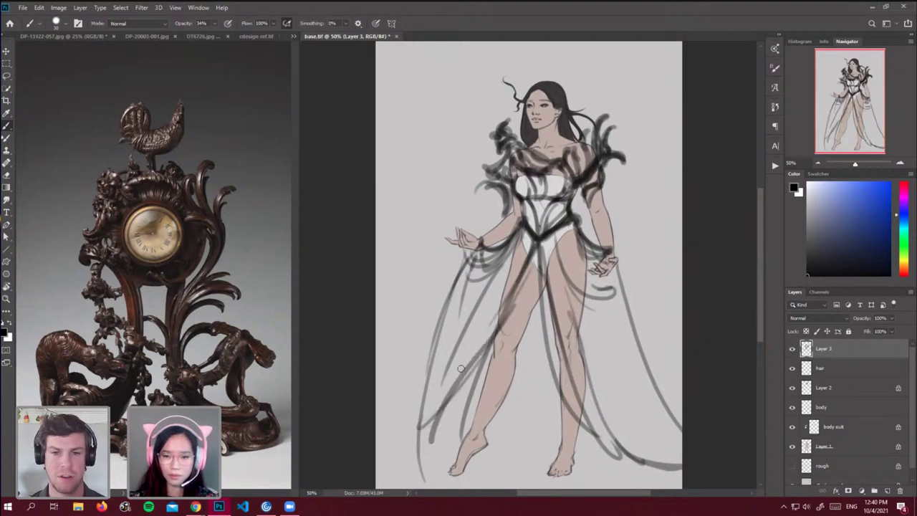
Darken the skirt folds beside the pointed foot and the outer skirt edge running down from the outstretched hand.
drag(502, 338, 429, 444)
drag(524, 269, 417, 455)
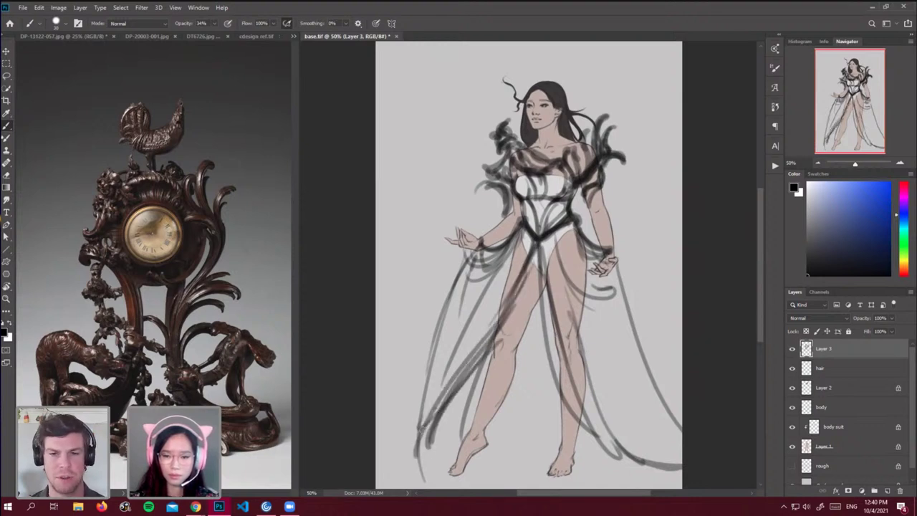
drag(489, 340, 456, 437)
drag(478, 377, 459, 440)
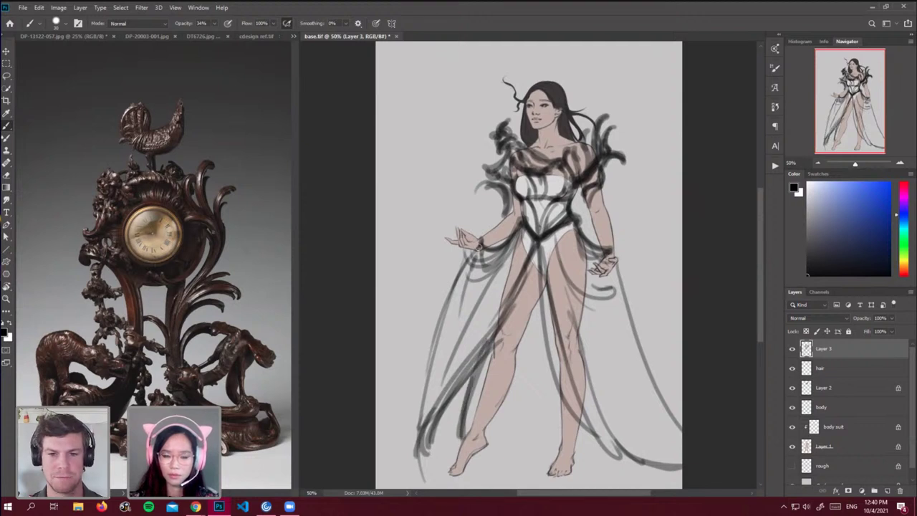
drag(479, 245, 424, 386)
drag(456, 292, 414, 451)
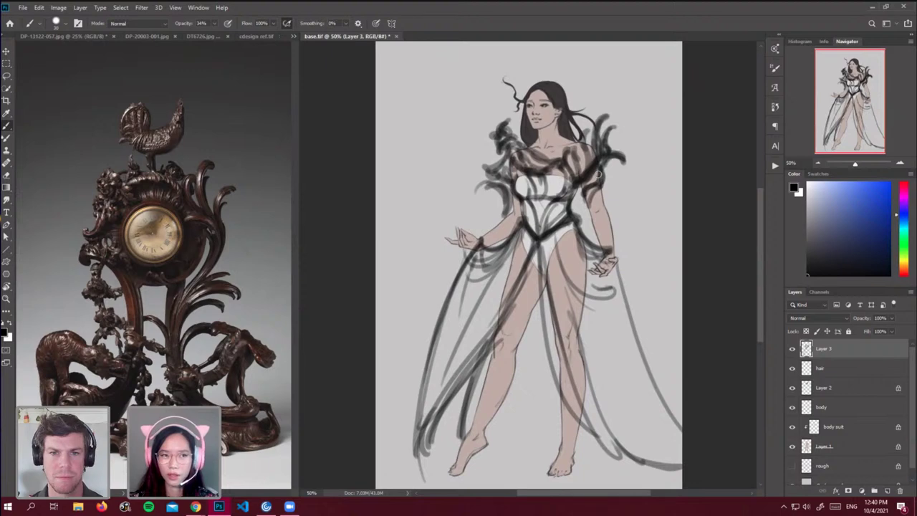
Try recolouring the sketch lines light blue with the layer's transparent pixels locked, and restore the black lines and brush colour.
click(806, 331)
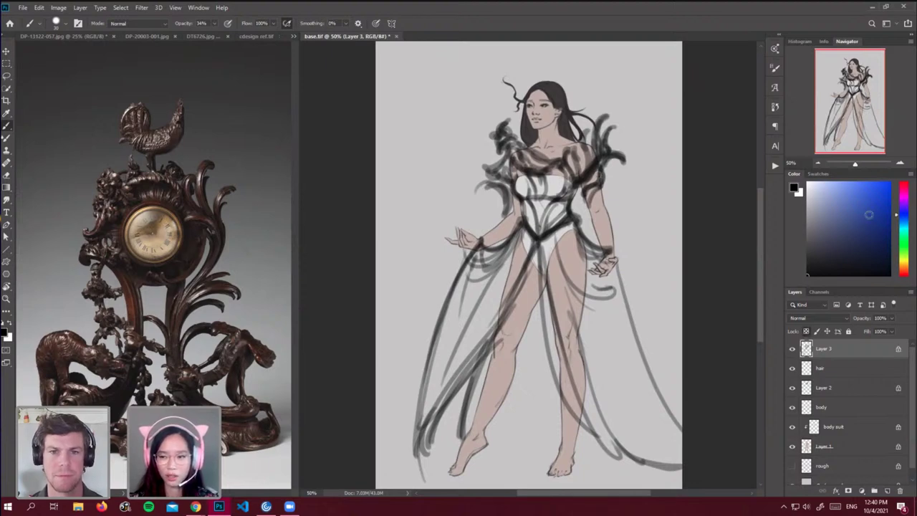
click(846, 182)
key(shift+BackSpace)
key(Return)
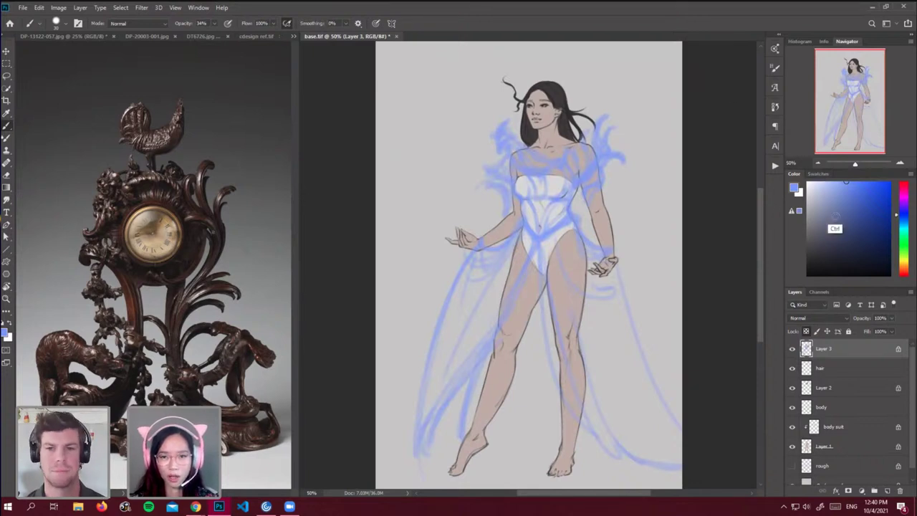
key(ctrl+z)
drag(859, 256, 891, 276)
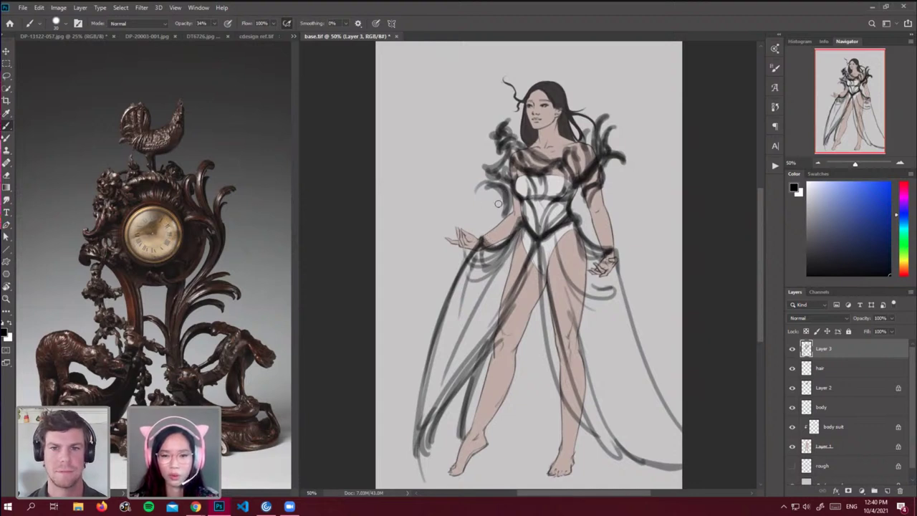
Extend the shoulder ornaments outward with branching, curled tips beside both upper arms, echoing the carved clock.
mouse_move(505, 195)
mouse_down()
mouse_move(462, 192)
mouse_move(456, 182)
mouse_move(500, 191)
mouse_move(505, 213)
mouse_up()
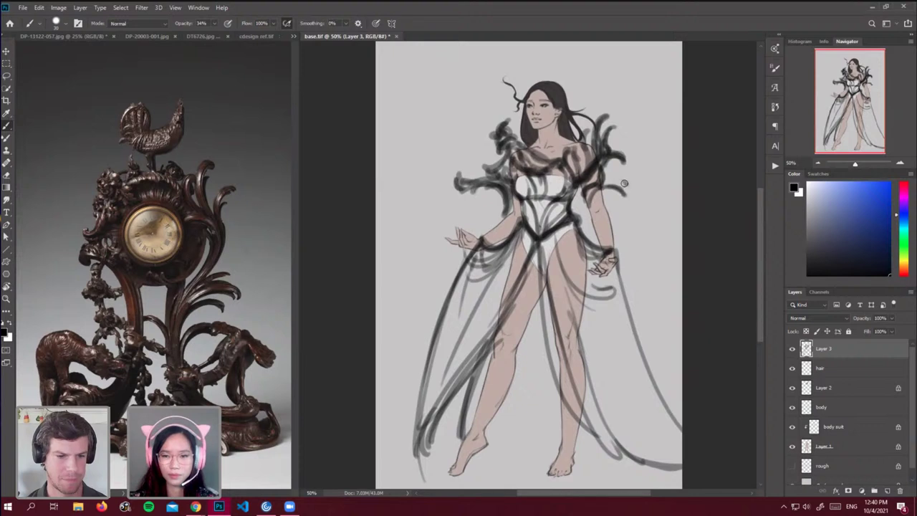
drag(624, 183, 596, 189)
mouse_move(612, 153)
mouse_down()
mouse_move(633, 130)
mouse_move(608, 152)
mouse_move(616, 145)
mouse_move(579, 150)
mouse_move(577, 180)
mouse_move(576, 169)
mouse_up()
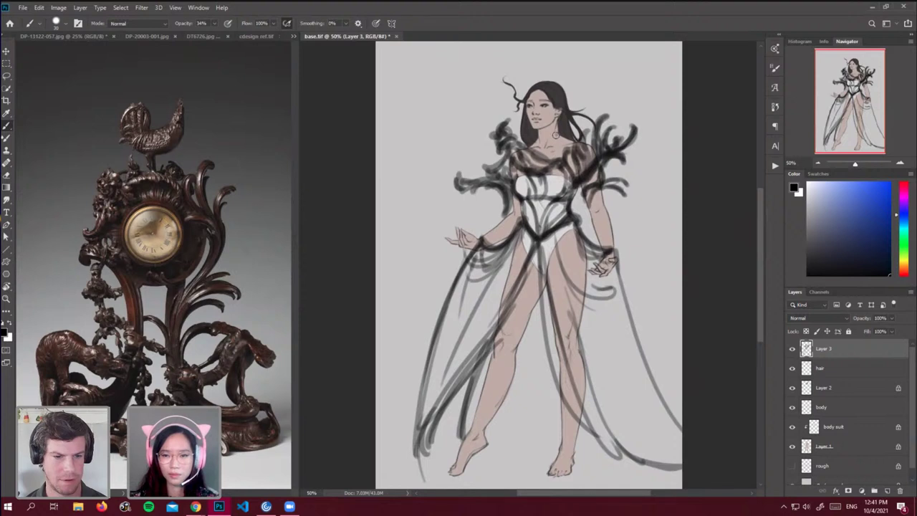
Sketch a dark choker around the neck and add a second V-shaped line beneath the corset's waist point.
mouse_move(556, 135)
mouse_down()
mouse_move(532, 141)
mouse_move(562, 140)
mouse_move(543, 142)
mouse_move(555, 130)
mouse_move(538, 144)
mouse_move(546, 147)
mouse_up()
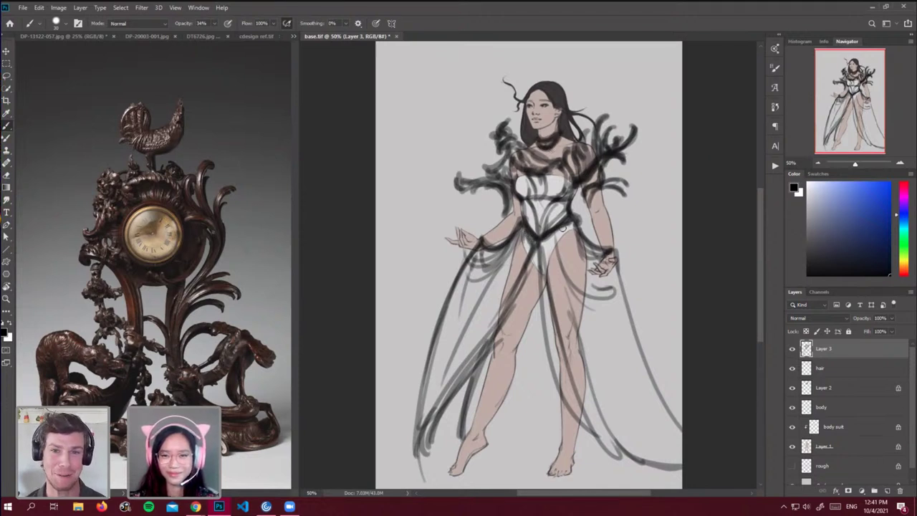
mouse_move(564, 228)
mouse_down()
mouse_move(548, 247)
mouse_move(533, 247)
mouse_move(543, 252)
mouse_move(527, 231)
mouse_up()
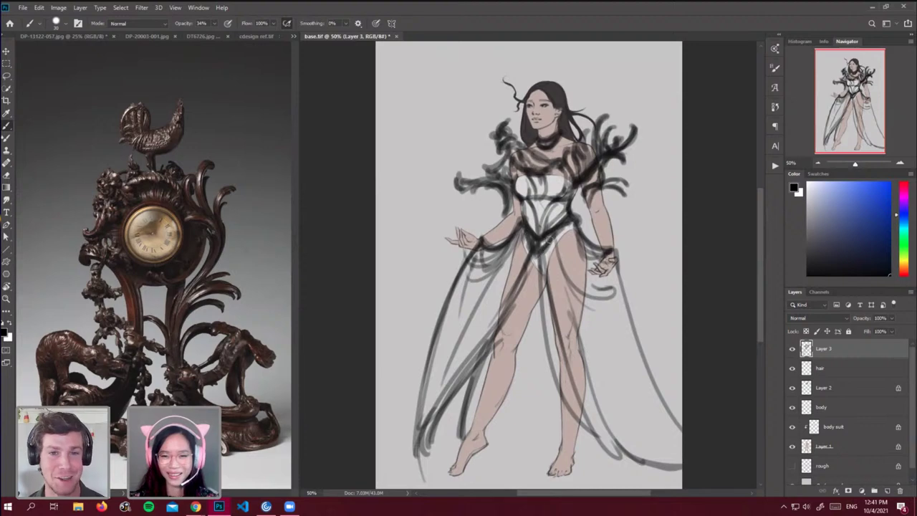
Darken the fold along the pointed-foot leg and sketch the skirt's inner edge curving up between the legs, with folds below.
scroll(762, 252, down, 3)
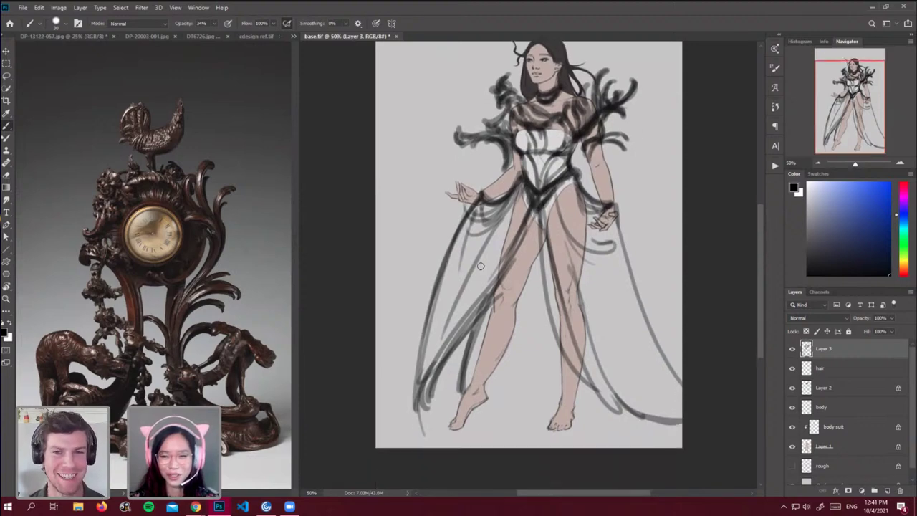
drag(494, 294, 462, 395)
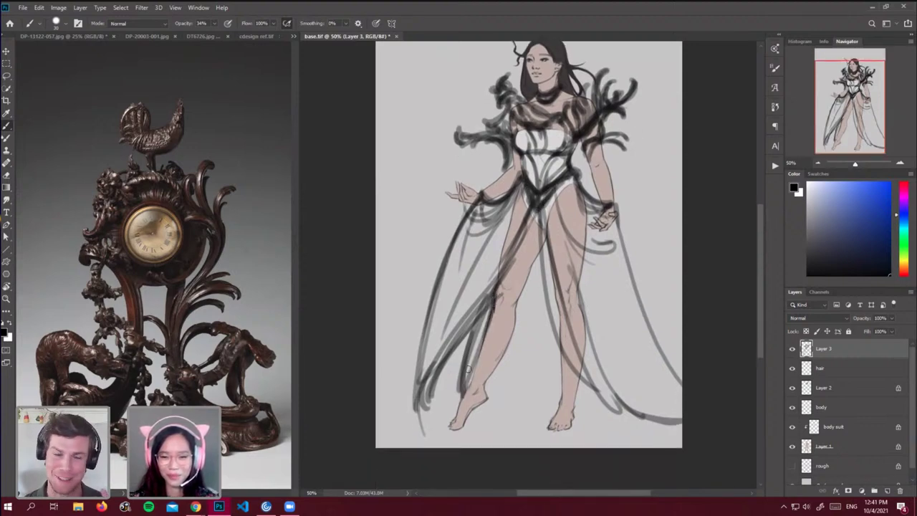
mouse_move(471, 362)
mouse_down()
mouse_move(456, 410)
mouse_move(511, 360)
mouse_move(542, 309)
mouse_up()
drag(544, 265, 525, 333)
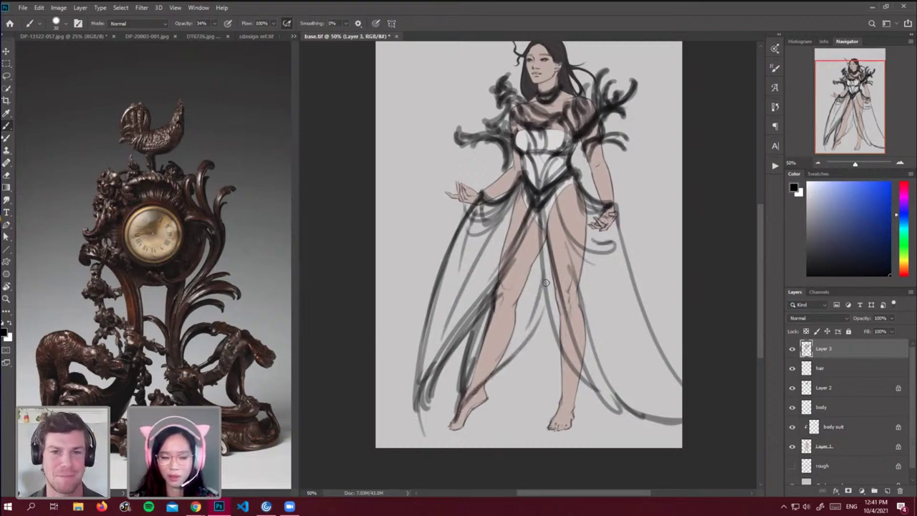
mouse_move(545, 283)
mouse_down()
mouse_move(504, 325)
mouse_move(538, 270)
mouse_move(504, 339)
mouse_move(544, 339)
mouse_move(516, 276)
mouse_move(524, 216)
mouse_move(532, 353)
mouse_move(527, 346)
mouse_move(540, 371)
mouse_move(526, 343)
mouse_move(574, 410)
mouse_up()
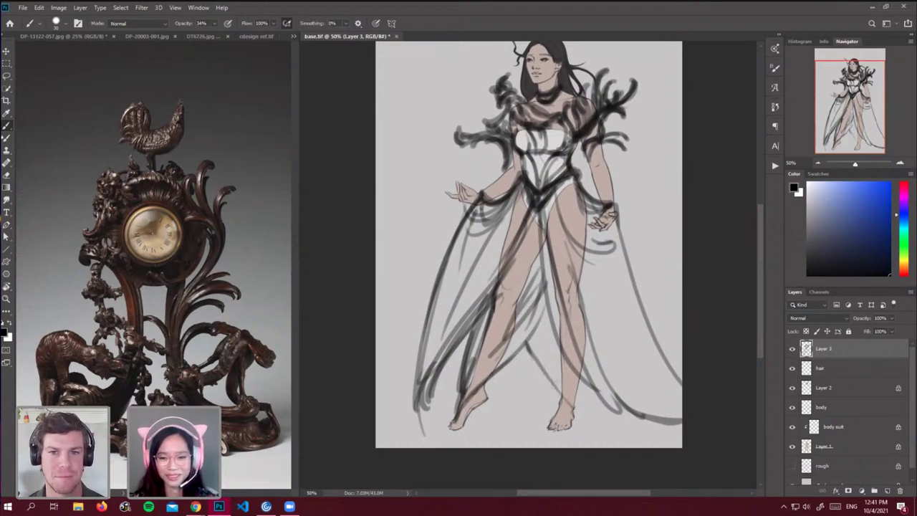
Sketch the pointed skirt panel falling from between the legs across the standing ankle, and darken its inner folds.
mouse_move(528, 348)
mouse_down()
mouse_move(578, 404)
mouse_move(558, 404)
mouse_move(581, 391)
mouse_up()
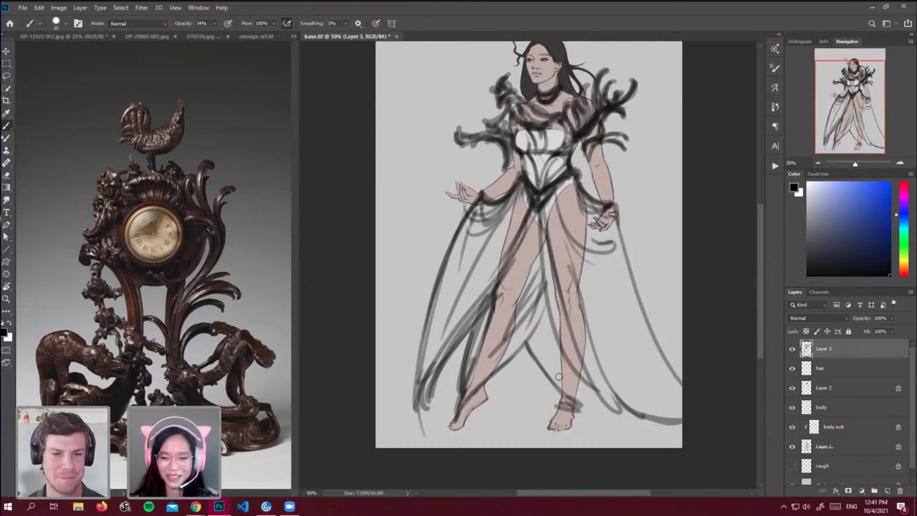
mouse_move(544, 319)
mouse_down()
mouse_move(559, 369)
mouse_move(618, 412)
mouse_up()
drag(528, 343, 583, 407)
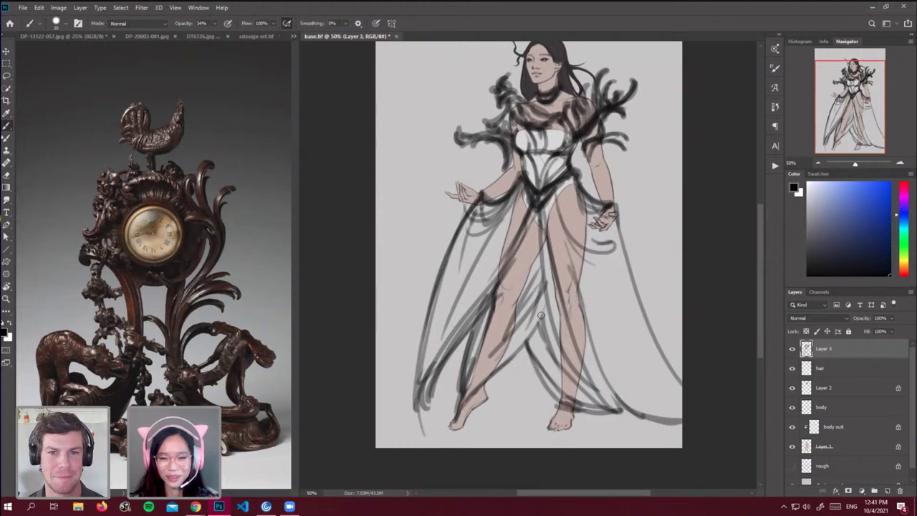
drag(544, 303, 502, 368)
drag(546, 281, 554, 337)
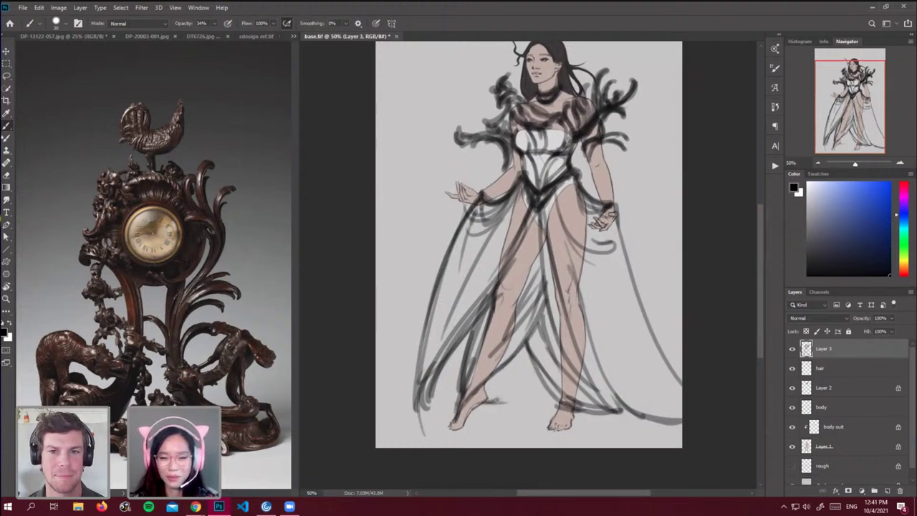
Draw the back hem curving between the two feet, add small folds above it, and strengthen the folds across the pointed-foot leg.
mouse_move(487, 402)
mouse_down()
mouse_move(554, 396)
mouse_move(483, 403)
mouse_up()
mouse_move(521, 360)
mouse_down()
mouse_move(509, 383)
mouse_move(526, 353)
mouse_up()
mouse_move(527, 358)
mouse_down()
mouse_move(528, 381)
mouse_move(541, 386)
mouse_up()
drag(536, 323, 455, 416)
mouse_move(535, 227)
mouse_down()
mouse_move(509, 295)
mouse_move(540, 216)
mouse_move(498, 342)
mouse_up()
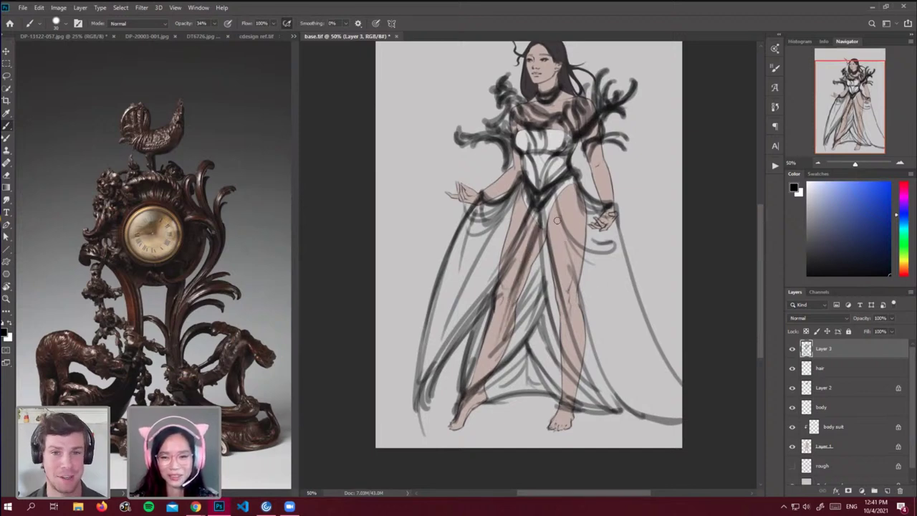
Add trailing folds outside the standing leg, round off the hem beside the pointed foot, and darken the skirt edge below the lowered hand.
mouse_move(599, 318)
mouse_down()
mouse_move(617, 368)
mouse_move(646, 387)
mouse_up()
drag(614, 352, 649, 394)
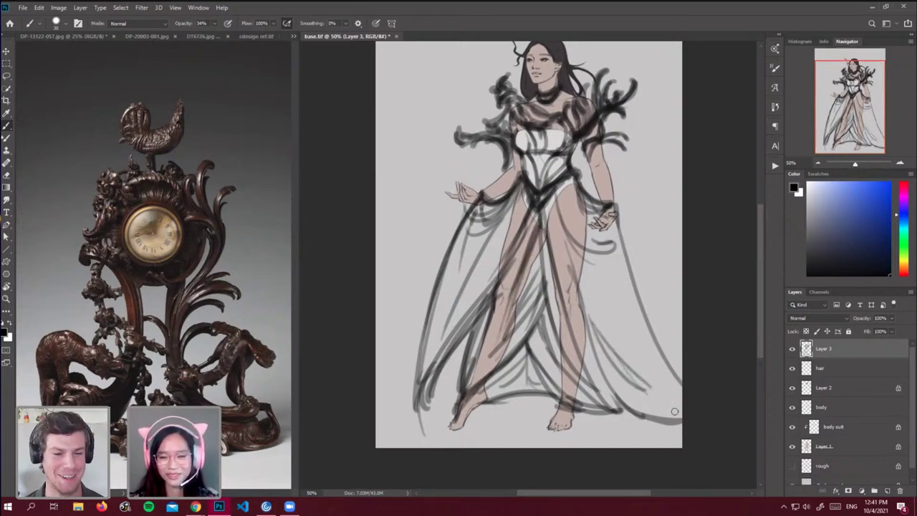
mouse_move(437, 414)
mouse_down()
mouse_move(421, 387)
mouse_move(432, 415)
mouse_up()
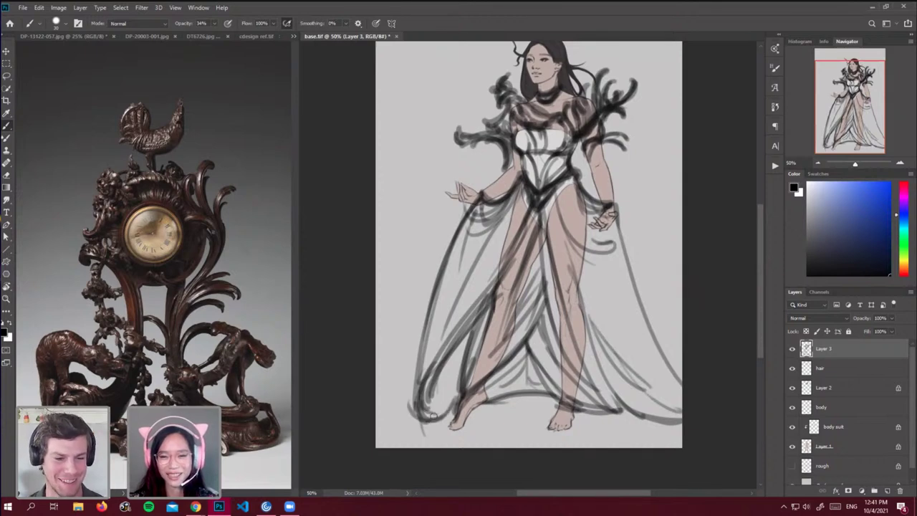
drag(612, 206, 649, 338)
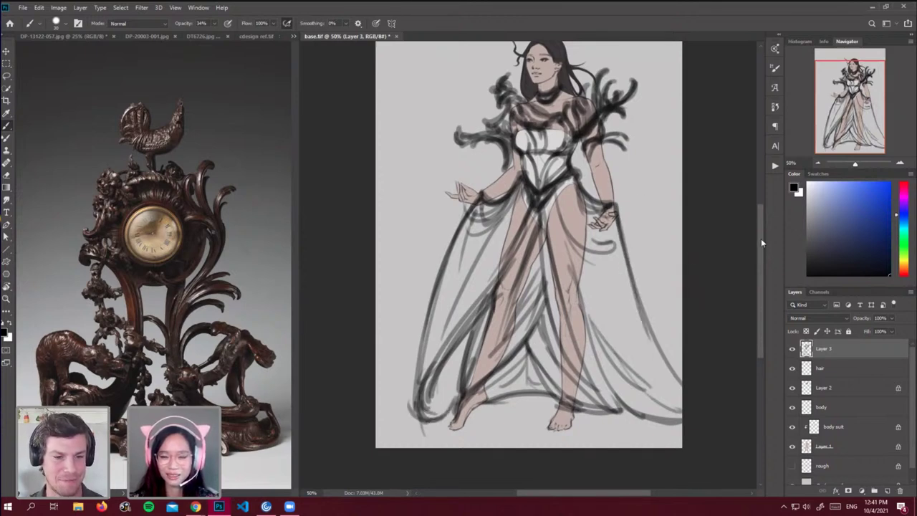
Strengthen the bodice and sleeve lines and add a curled tip to the shoulder ornament above the outstretched arm.
drag(762, 242, 758, 214)
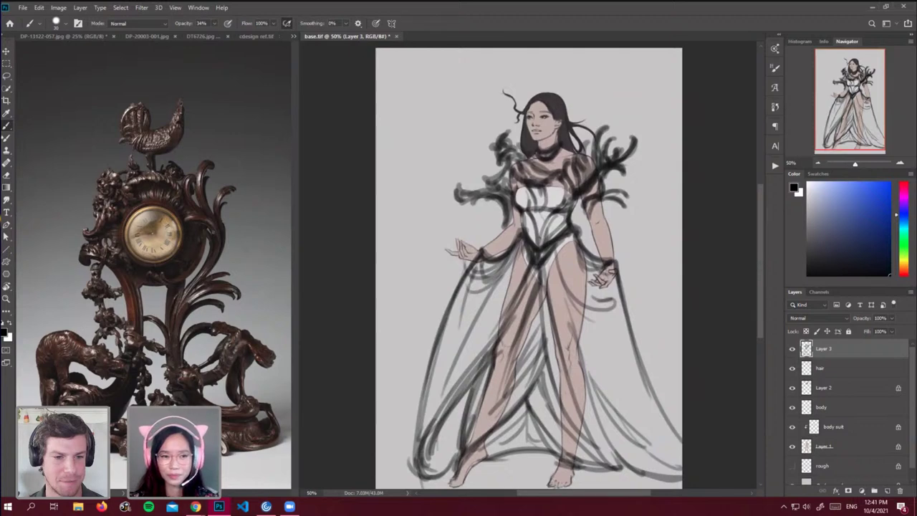
drag(531, 155, 539, 231)
drag(609, 204, 594, 225)
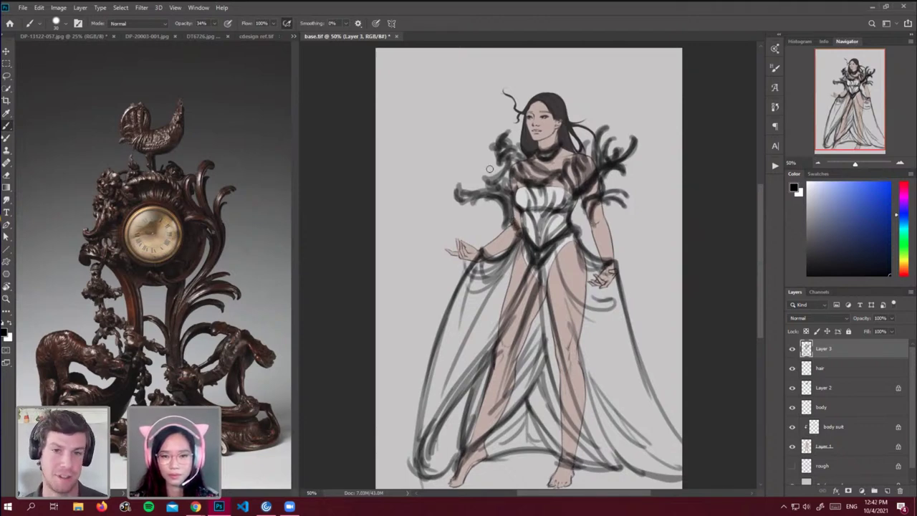
mouse_move(490, 174)
mouse_down()
mouse_move(483, 168)
mouse_move(479, 180)
mouse_move(501, 175)
mouse_up()
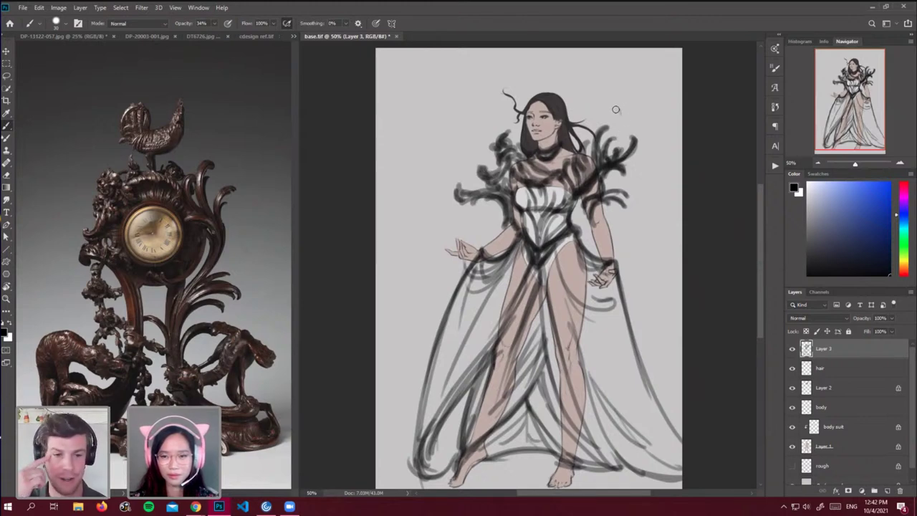
Extend the shoulder ornament above the lowered arm upward with tall curling branches and darken its base over the shoulder.
mouse_move(614, 109)
mouse_down()
mouse_move(620, 140)
mouse_move(617, 133)
mouse_move(603, 156)
mouse_move(628, 117)
mouse_move(608, 165)
mouse_up()
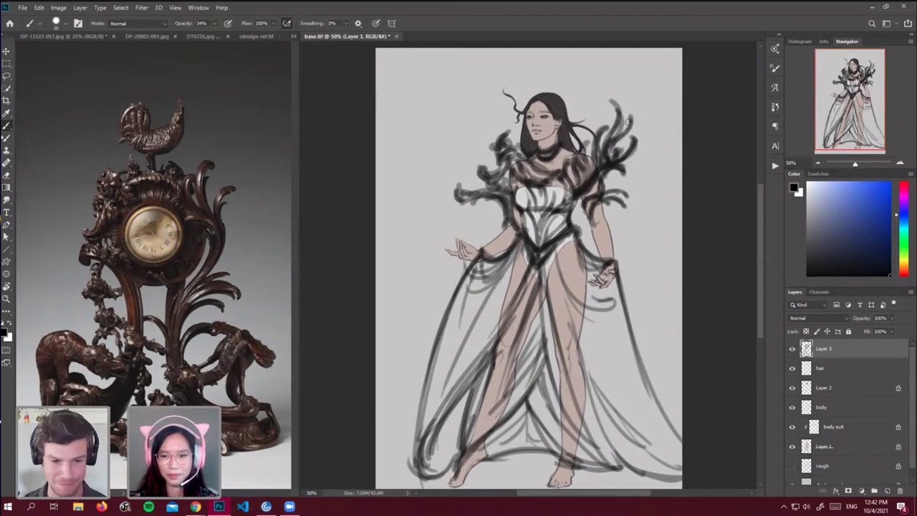
drag(632, 114, 623, 132)
mouse_move(607, 100)
mouse_down()
mouse_move(616, 119)
mouse_move(602, 146)
mouse_move(608, 155)
mouse_move(585, 179)
mouse_up()
mouse_move(594, 148)
mouse_down()
mouse_move(580, 184)
mouse_move(584, 176)
mouse_move(572, 178)
mouse_up()
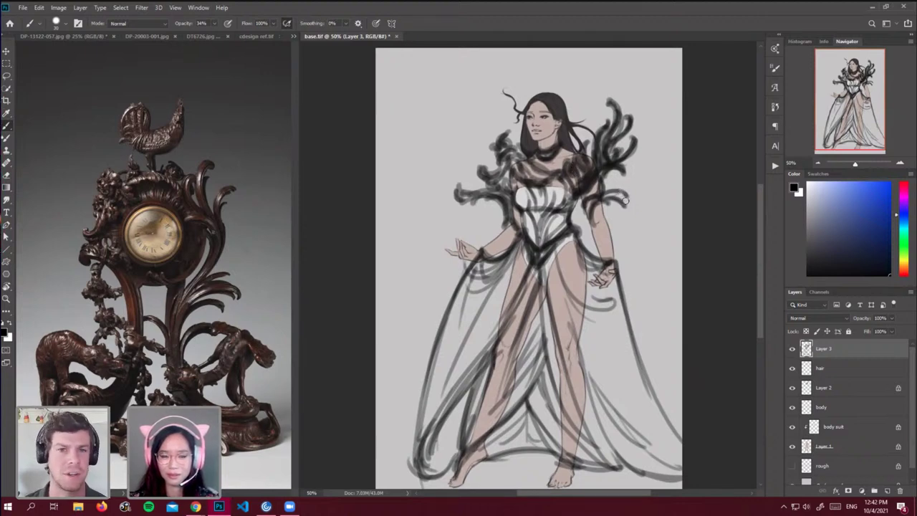
Add more curled tips to both shoulder ornaments, below the outer branches and close to the hair.
drag(625, 201, 628, 211)
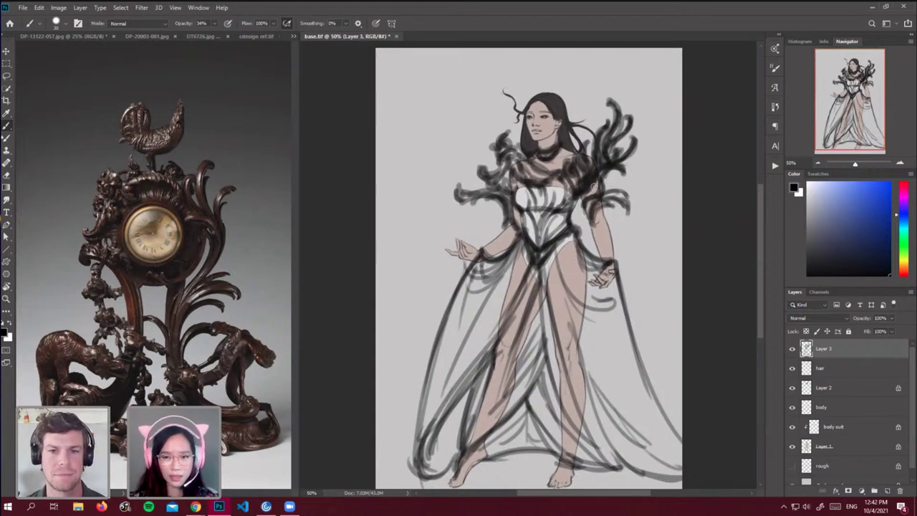
mouse_move(605, 191)
mouse_down()
mouse_move(629, 196)
mouse_move(607, 192)
mouse_up()
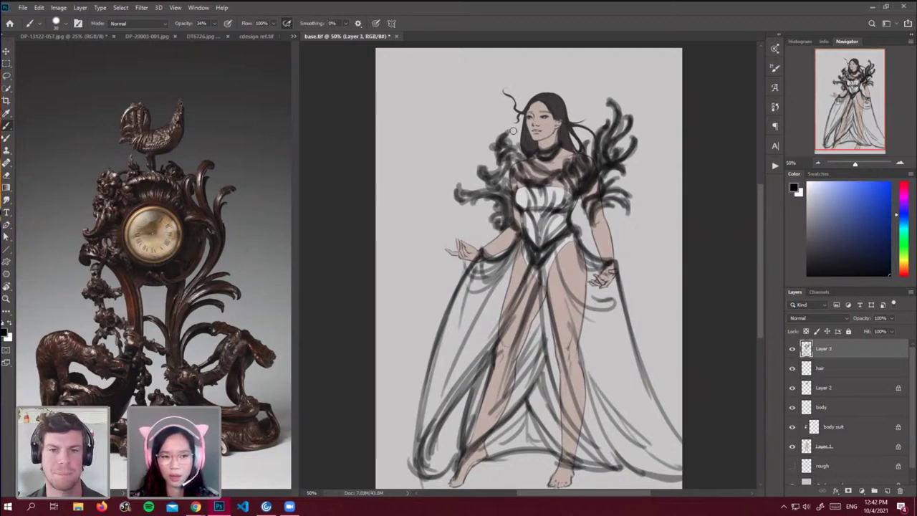
drag(516, 135, 528, 154)
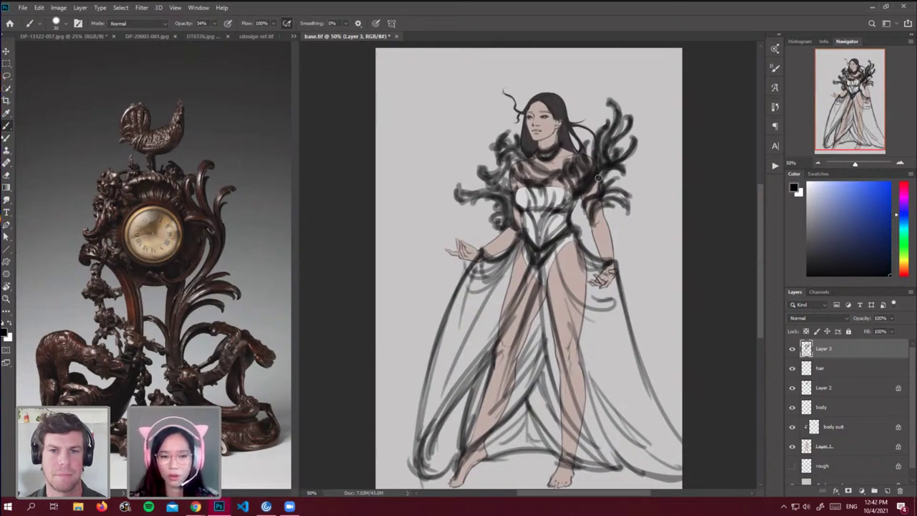
drag(608, 120, 604, 128)
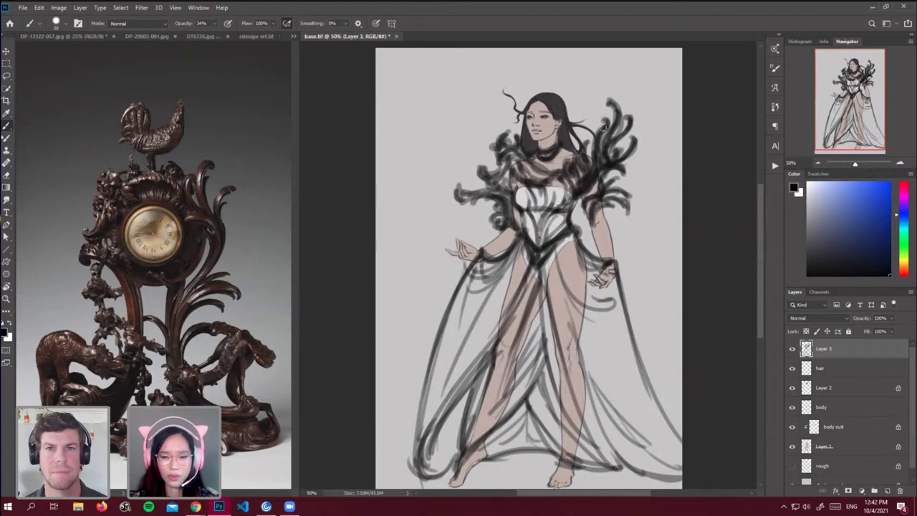
Sketch curved vertical ribs across the corset's bust and reinforce its side edge down to the waist.
mouse_move(568, 213)
mouse_down()
mouse_move(572, 203)
mouse_move(556, 191)
mouse_up()
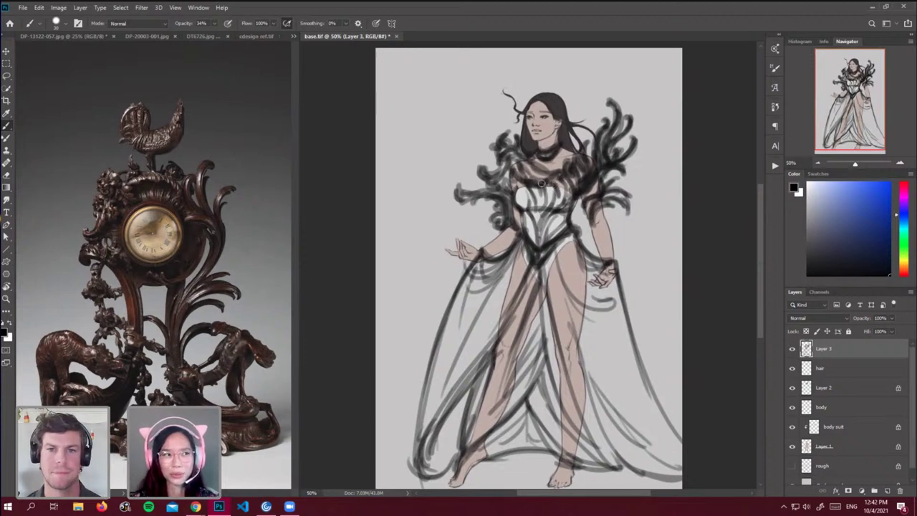
drag(523, 188, 521, 210)
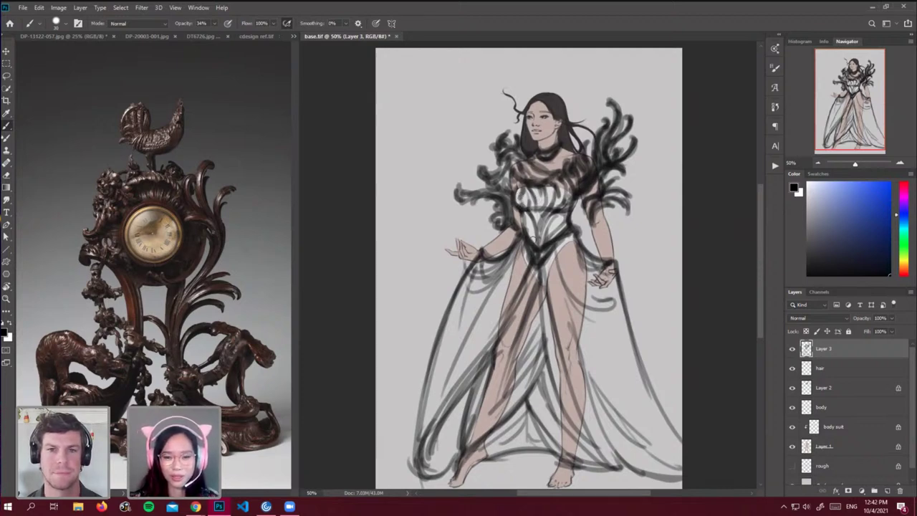
drag(521, 213, 525, 236)
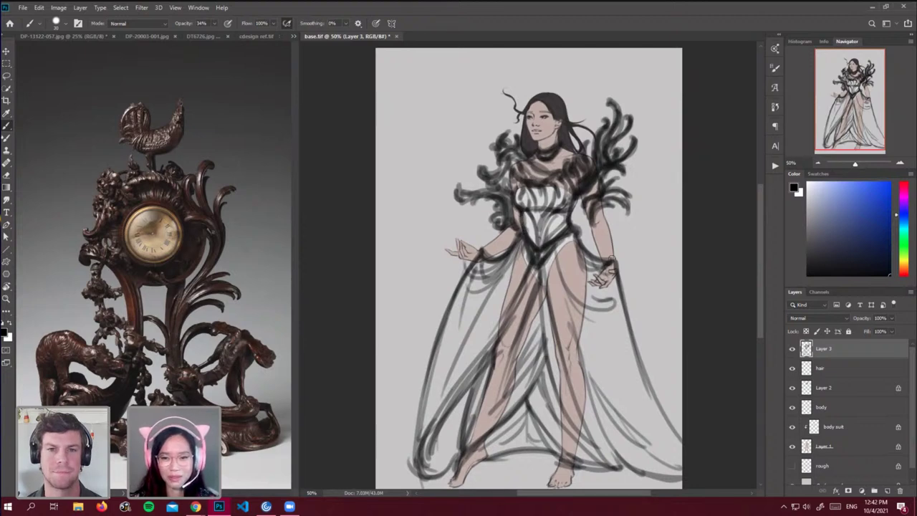
Sketch shaded cuffs around both forearms, running from below the elbows to the wrists.
drag(610, 259, 617, 281)
mouse_move(607, 237)
mouse_down()
mouse_move(603, 225)
mouse_move(599, 246)
mouse_up()
drag(608, 228, 606, 259)
mouse_move(513, 235)
mouse_down()
mouse_move(481, 255)
mouse_move(511, 245)
mouse_move(480, 255)
mouse_up()
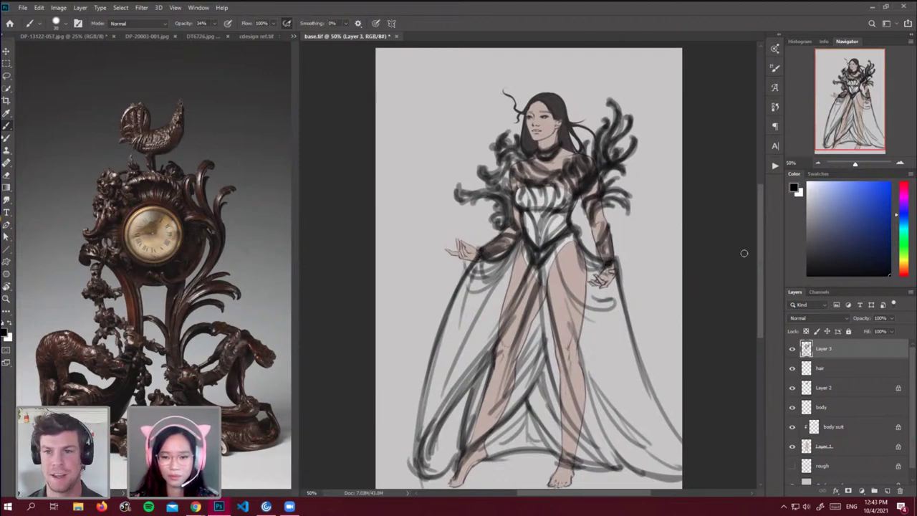
Draw high-heeled shoes with ankle straps on both feet.
scroll(759, 249, down, 1)
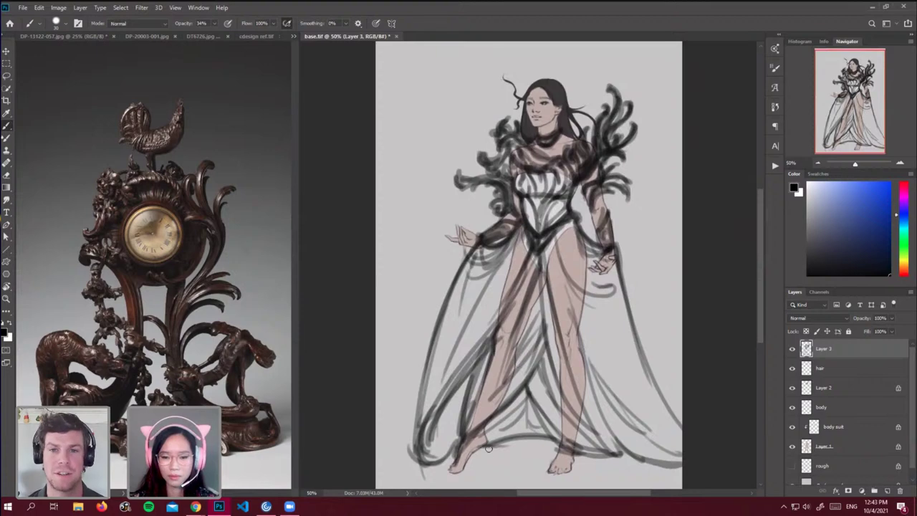
mouse_move(487, 439)
mouse_down()
mouse_move(486, 467)
mouse_move(472, 459)
mouse_move(466, 473)
mouse_move(447, 478)
mouse_up()
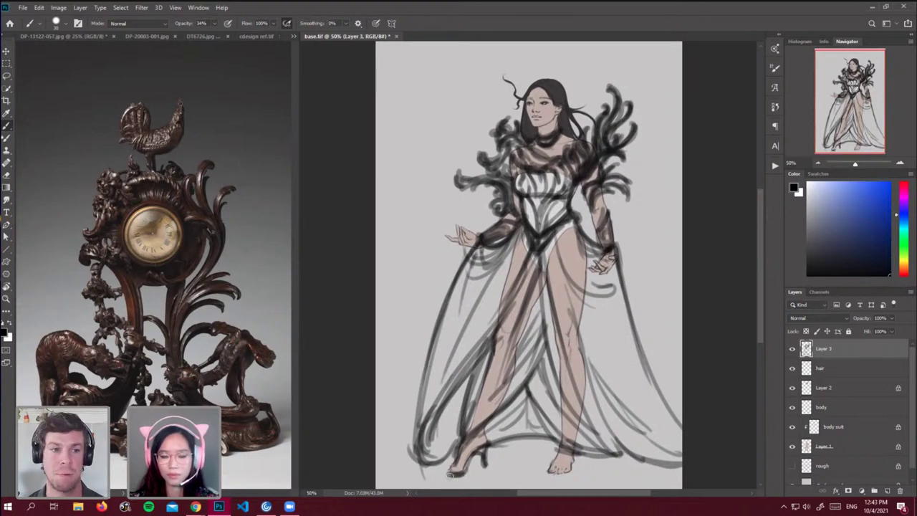
mouse_move(548, 474)
mouse_down()
mouse_move(575, 446)
mouse_move(568, 476)
mouse_move(548, 479)
mouse_move(560, 478)
mouse_move(549, 475)
mouse_move(559, 450)
mouse_move(556, 473)
mouse_up()
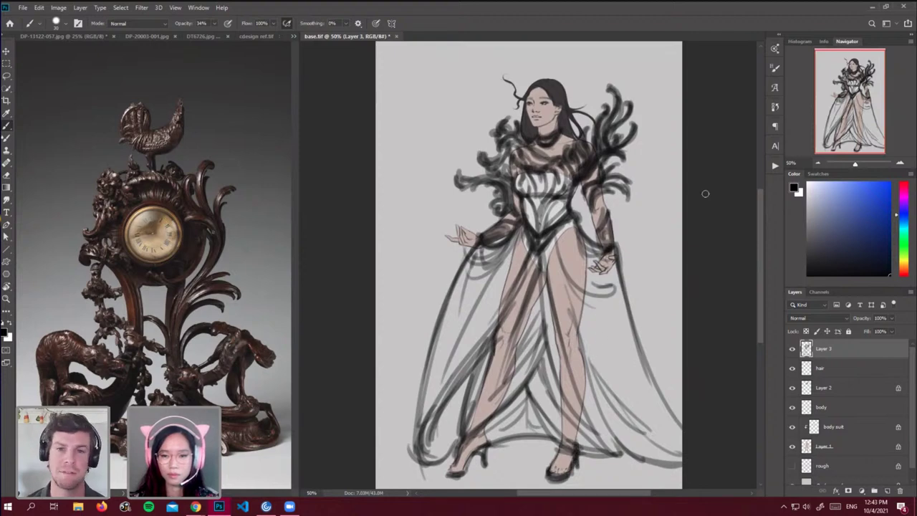
Sketch a looped drape hanging inside the skirt beneath the outstretched hand, with a fold running down from the hip.
scroll(762, 258, up, 1)
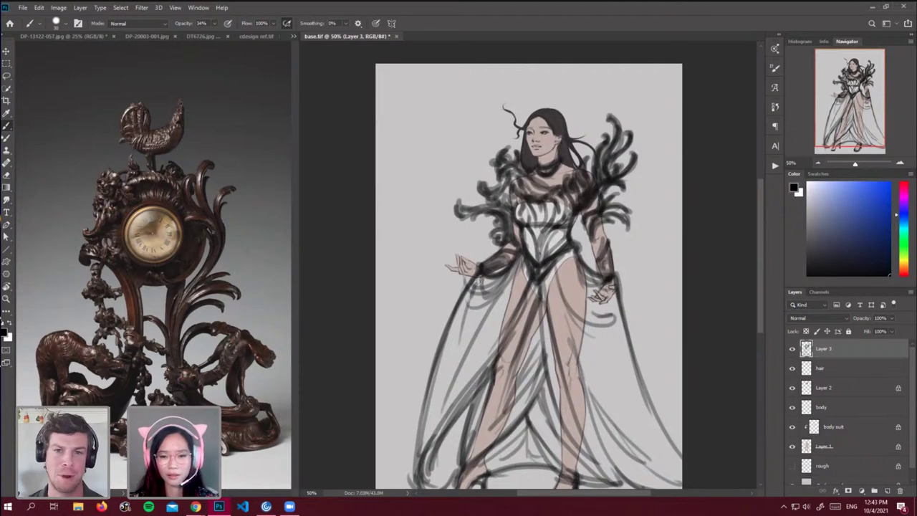
mouse_move(469, 295)
mouse_down()
mouse_move(460, 333)
mouse_move(495, 305)
mouse_move(467, 340)
mouse_up()
drag(524, 256, 456, 378)
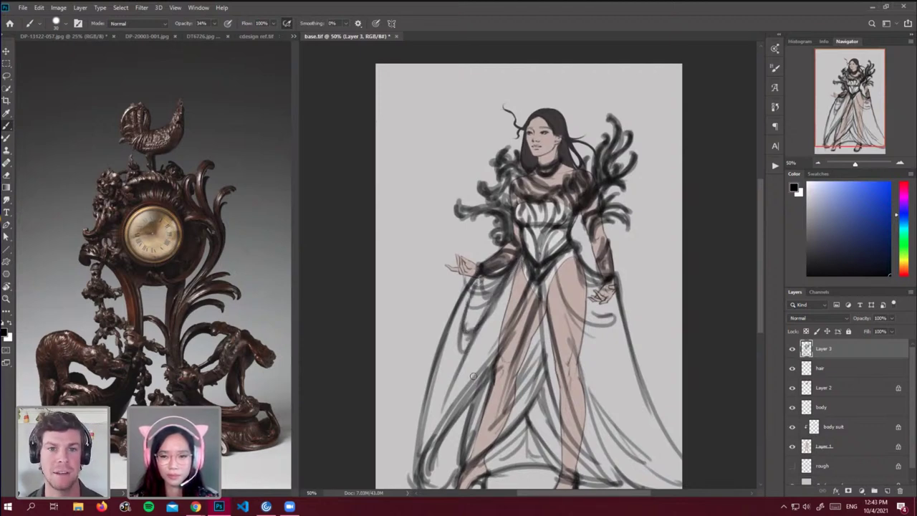
Lock the transparent pixels of Layer 3 and fill its sketch lines with a medium blue.
click(890, 318)
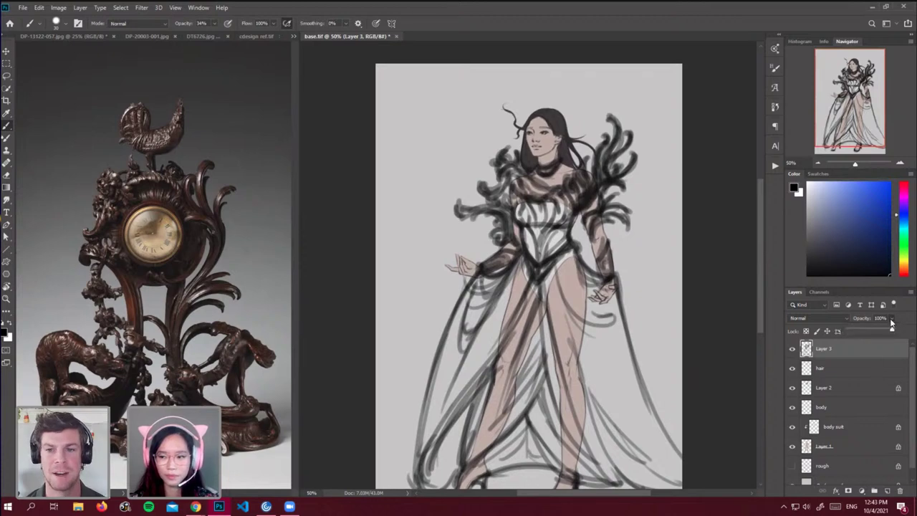
click(853, 350)
click(806, 331)
drag(869, 200, 864, 214)
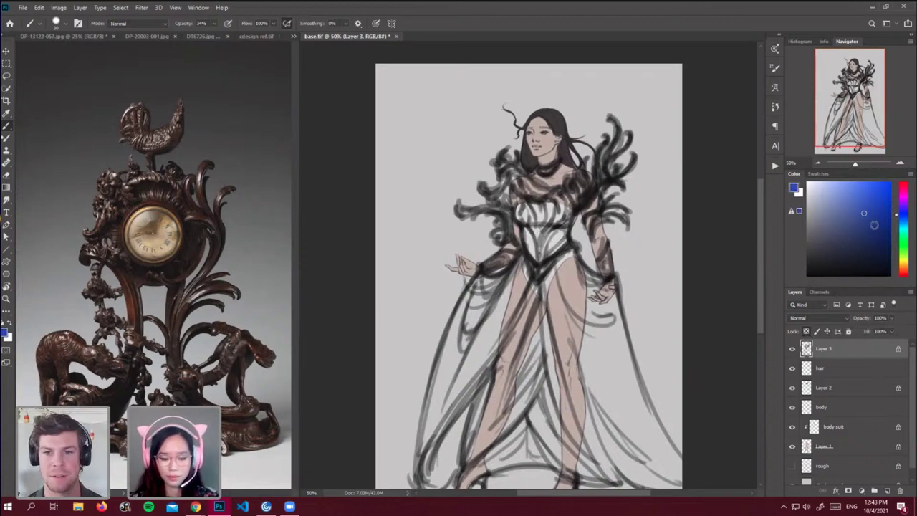
key(shift+F5)
key(Return)
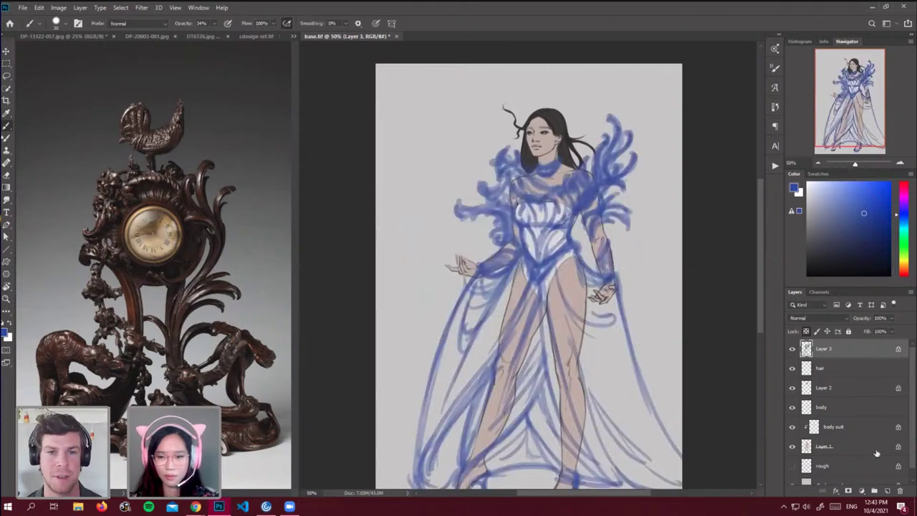
Add a new layer above Layer 3 and ink the bodice's pointed V-shaped waistline in black.
click(887, 491)
key(d)
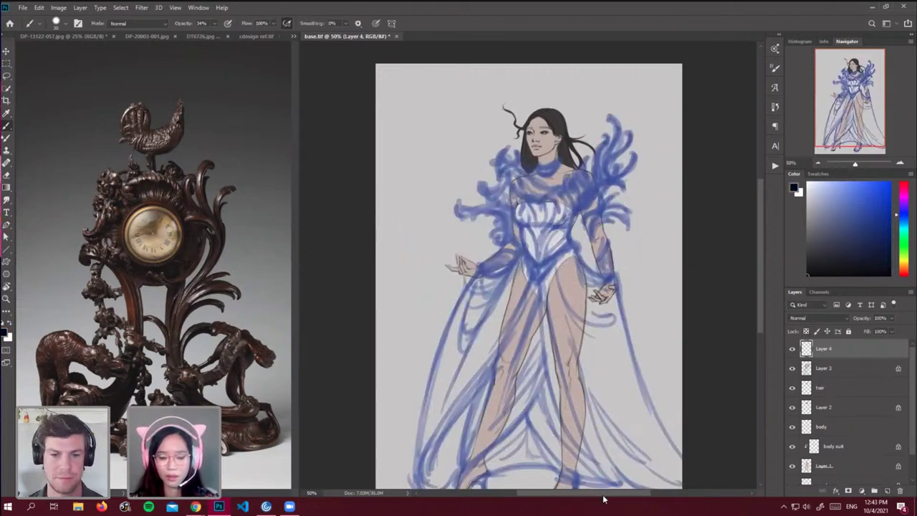
drag(603, 493, 613, 494)
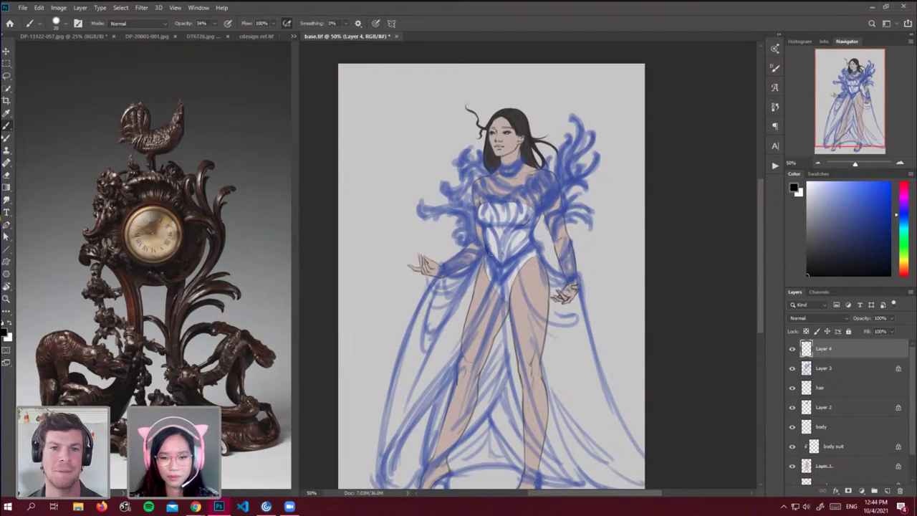
drag(507, 263, 533, 243)
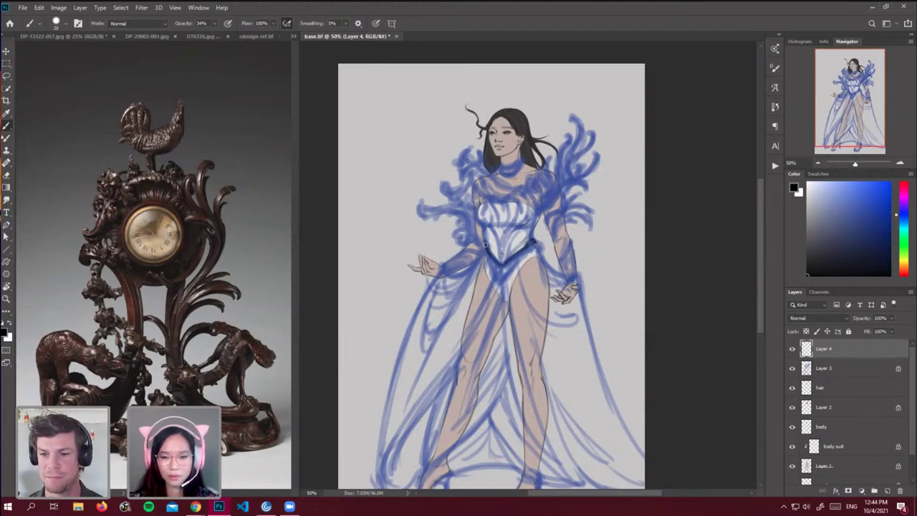
mouse_move(496, 268)
mouse_down()
mouse_move(505, 274)
mouse_move(523, 252)
mouse_up()
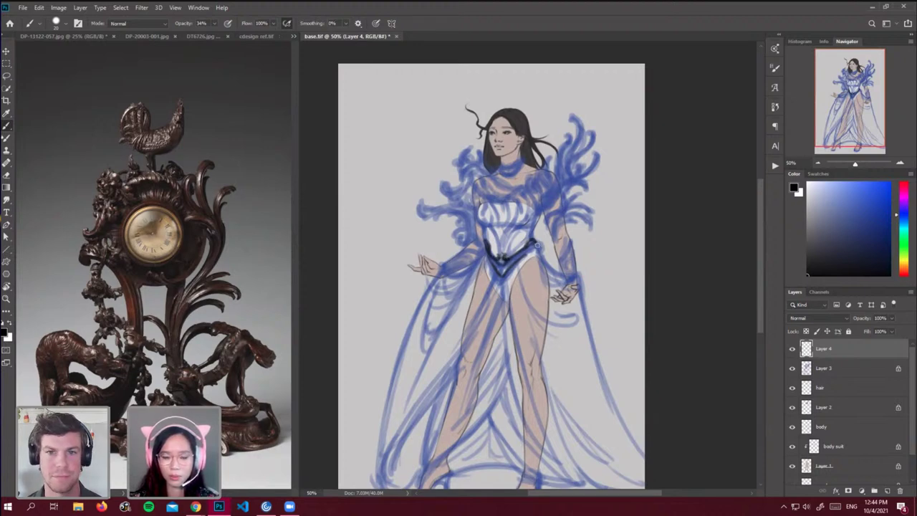
mouse_move(534, 247)
mouse_down()
mouse_move(513, 262)
mouse_move(539, 248)
mouse_move(486, 251)
mouse_move(491, 257)
mouse_up()
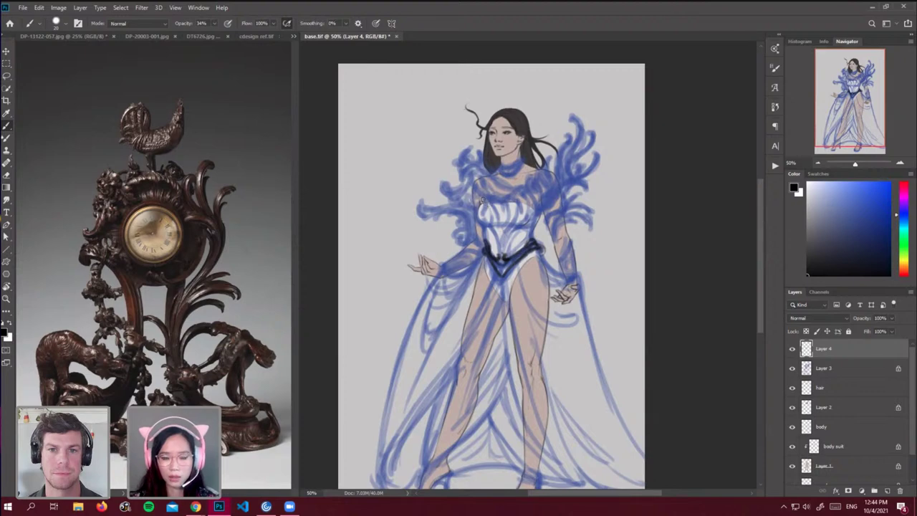
Ink the bodice's side contour and the curved ribs running over the bust and down the waist.
mouse_move(478, 202)
mouse_down()
mouse_move(500, 253)
mouse_move(493, 239)
mouse_up()
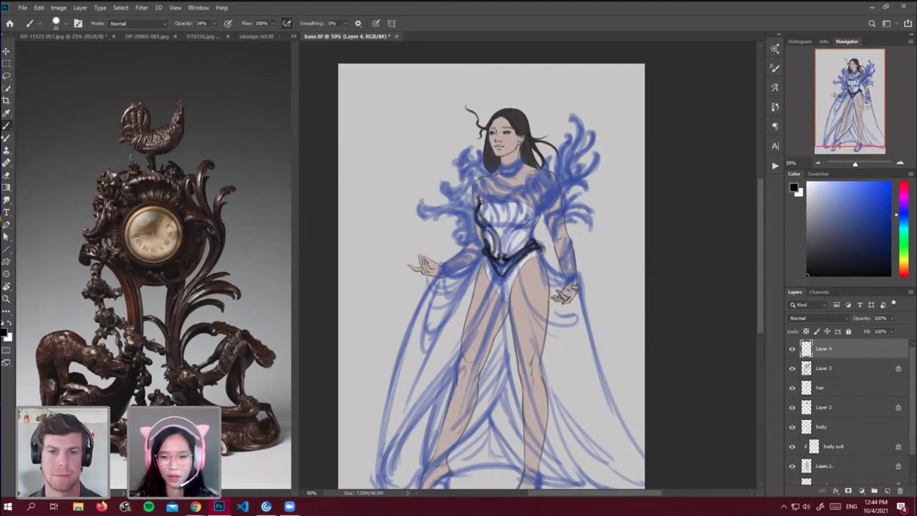
mouse_move(480, 200)
mouse_down()
mouse_move(484, 224)
mouse_move(494, 213)
mouse_move(498, 235)
mouse_move(501, 226)
mouse_up()
mouse_move(506, 210)
mouse_down()
mouse_move(499, 232)
mouse_move(495, 207)
mouse_move(508, 231)
mouse_move(501, 252)
mouse_move(519, 220)
mouse_move(505, 251)
mouse_move(517, 234)
mouse_move(531, 233)
mouse_move(518, 250)
mouse_move(528, 237)
mouse_up()
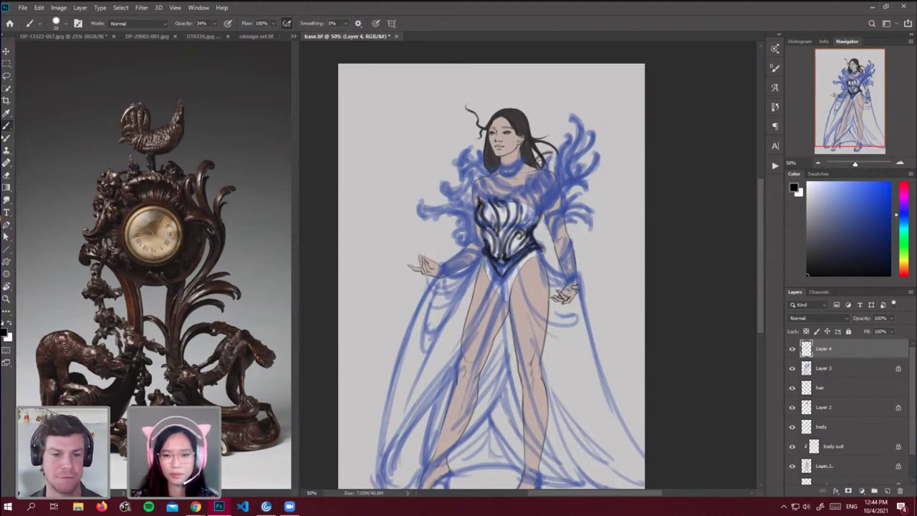
Ink the collar sweeping from the shoulder above the lowered hand across the bust, plus the bodice ribs beneath it.
mouse_move(550, 155)
mouse_down()
mouse_move(521, 186)
mouse_move(490, 200)
mouse_up()
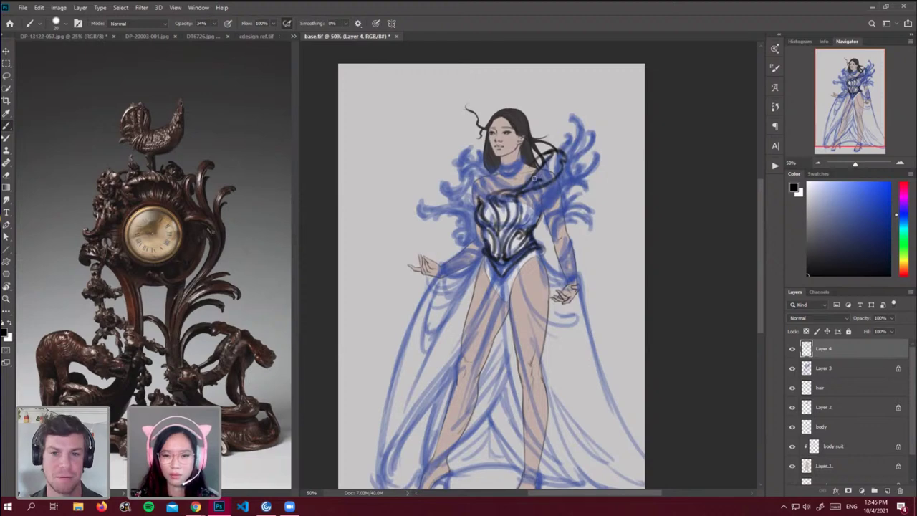
mouse_move(534, 179)
mouse_down()
mouse_move(551, 172)
mouse_move(542, 169)
mouse_up()
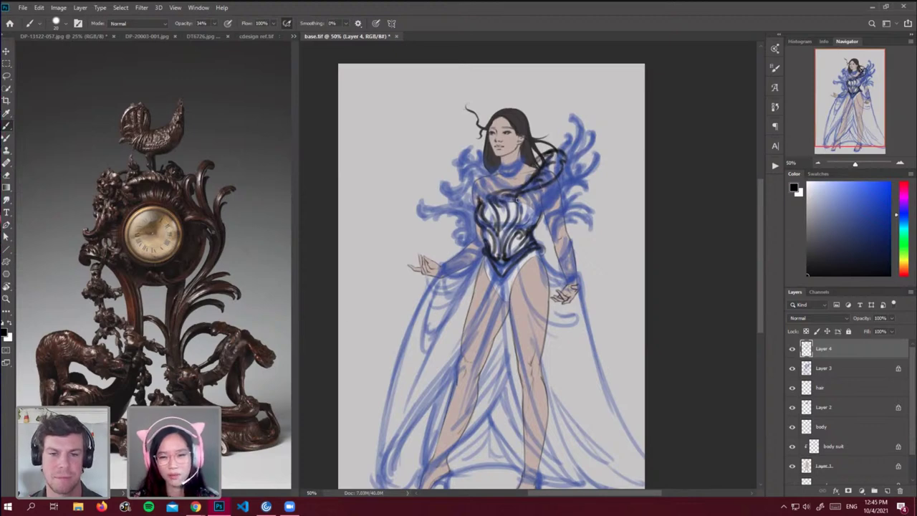
drag(516, 201, 524, 195)
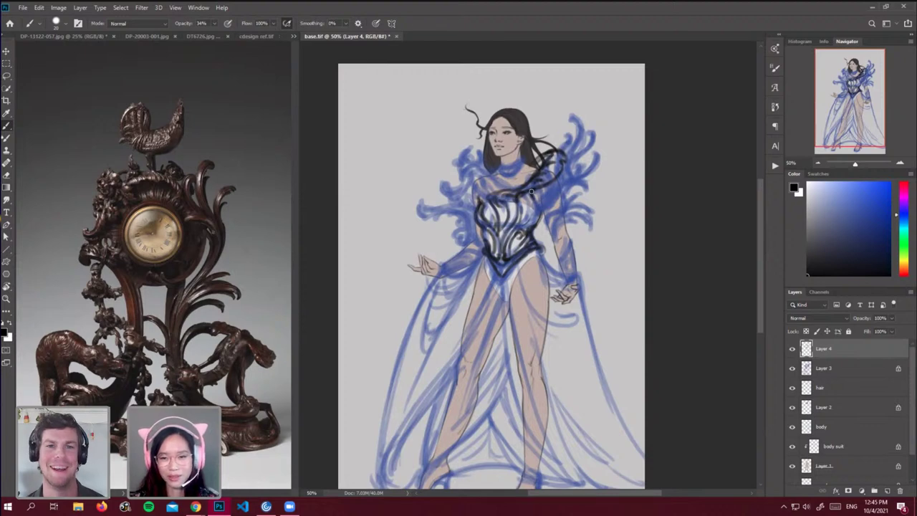
key(e)
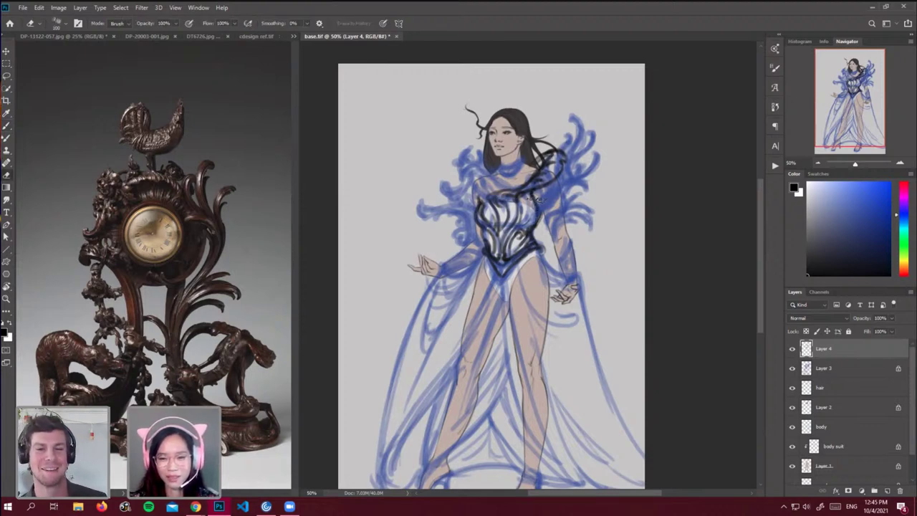
key(b)
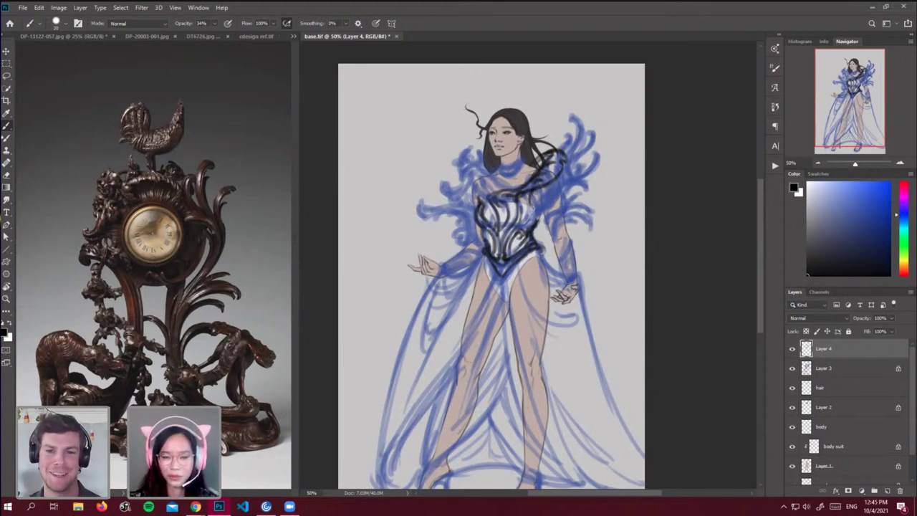
drag(532, 207, 526, 223)
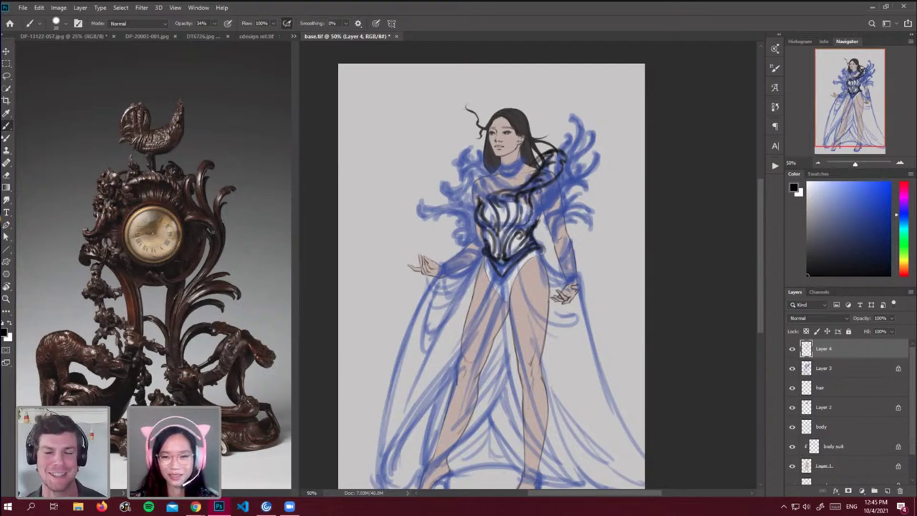
mouse_move(534, 198)
mouse_down()
mouse_move(535, 221)
mouse_move(531, 213)
mouse_up()
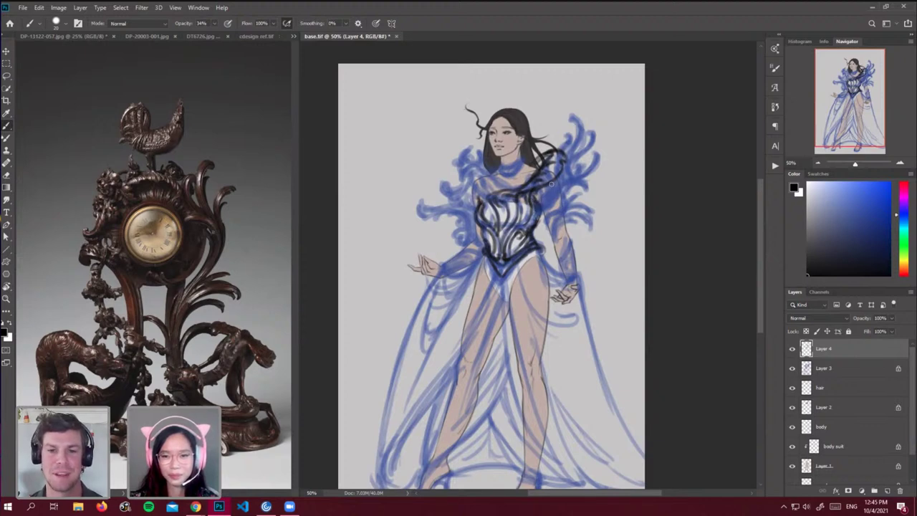
Ink the tall leaf-like scrolls rising from the shoulder above the lowered hand.
mouse_move(554, 184)
mouse_down()
mouse_move(544, 199)
mouse_move(546, 191)
mouse_up()
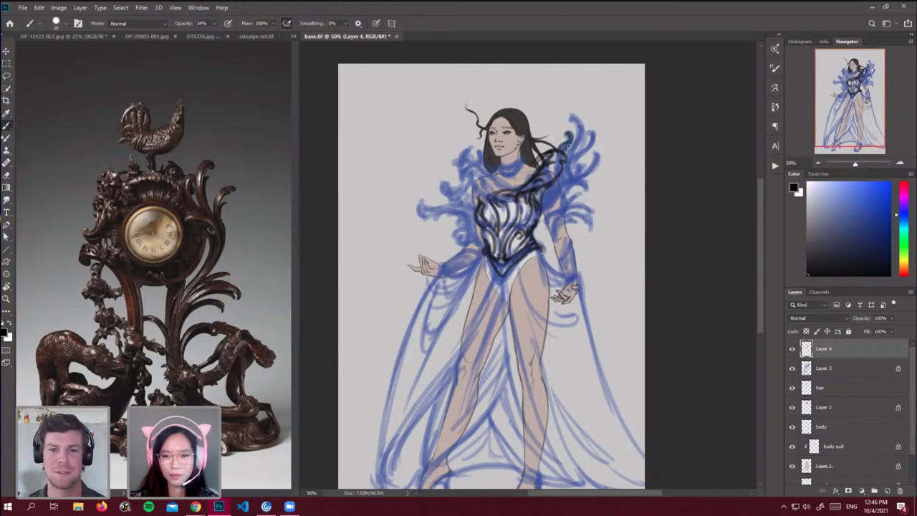
mouse_move(569, 145)
mouse_down()
mouse_move(577, 116)
mouse_move(575, 152)
mouse_move(592, 134)
mouse_move(571, 167)
mouse_move(580, 171)
mouse_move(567, 167)
mouse_move(562, 179)
mouse_move(573, 182)
mouse_move(550, 191)
mouse_move(597, 151)
mouse_move(595, 169)
mouse_up()
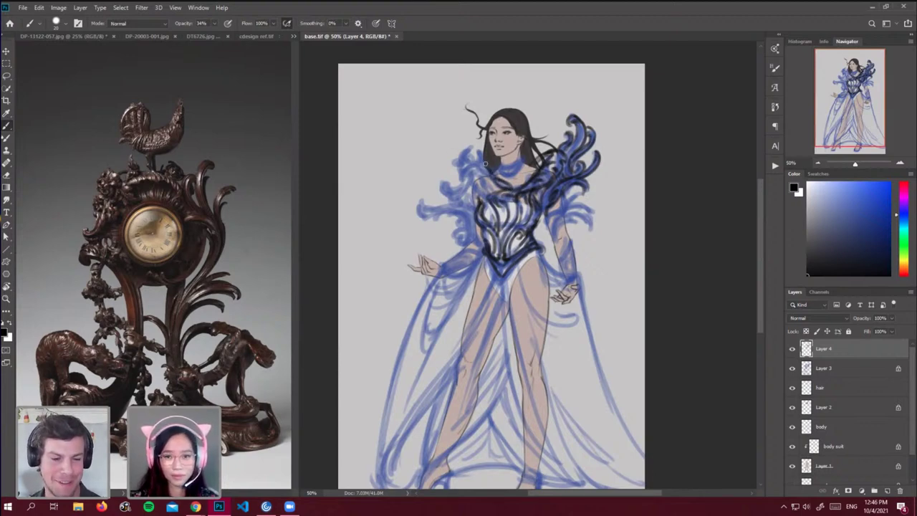
key(e)
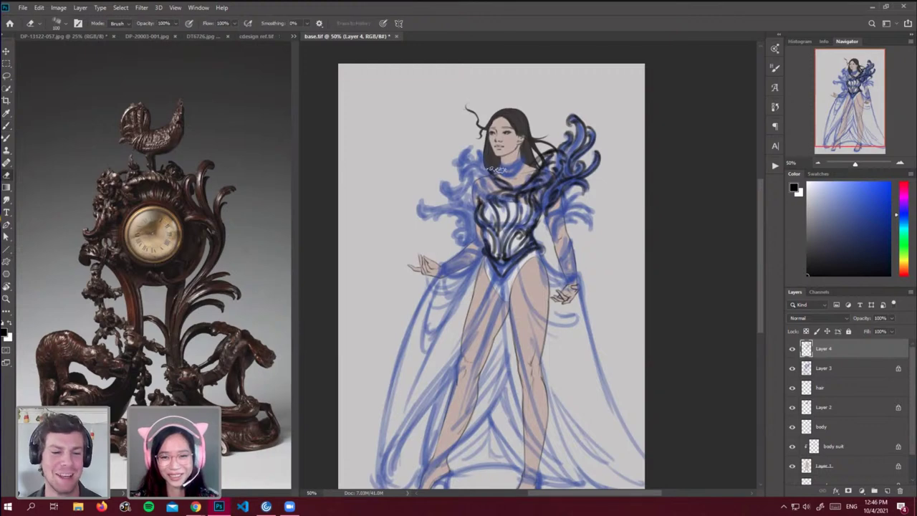
key(b)
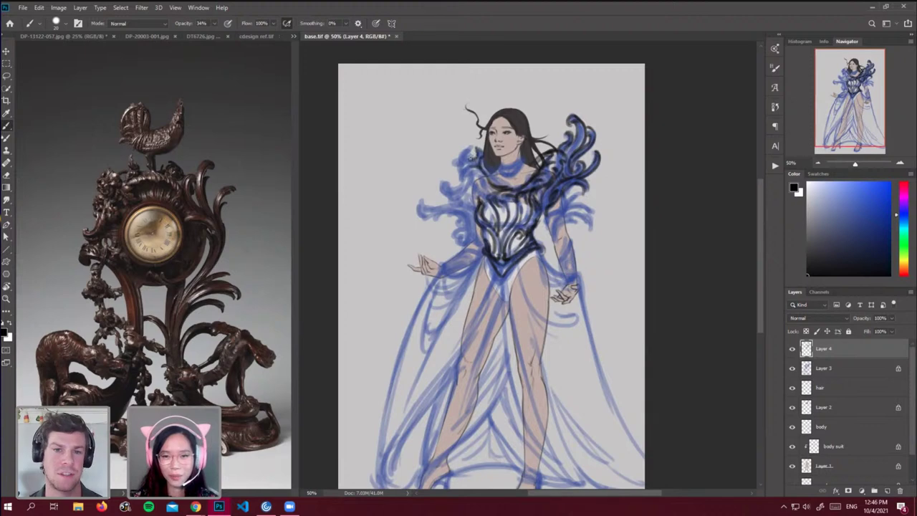
drag(474, 145, 453, 163)
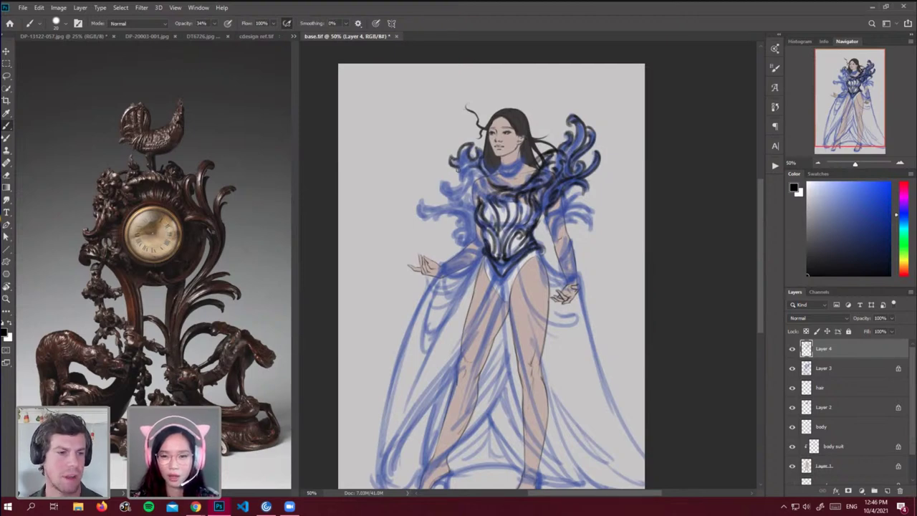
key(e)
mouse_move(471, 147)
mouse_down()
mouse_move(447, 166)
mouse_move(456, 151)
mouse_move(482, 163)
mouse_up()
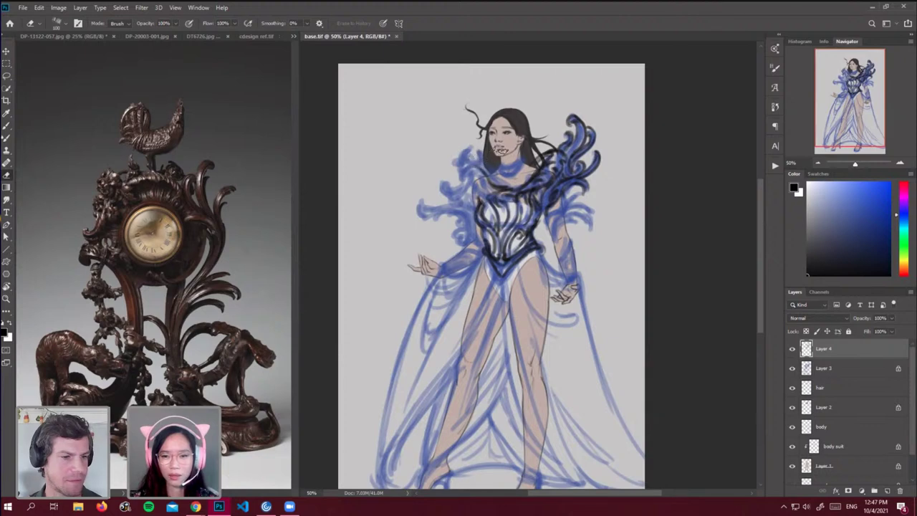
Ink the upper two tiers of curling scrolls on the shoulder above the outstretched hand.
key(b)
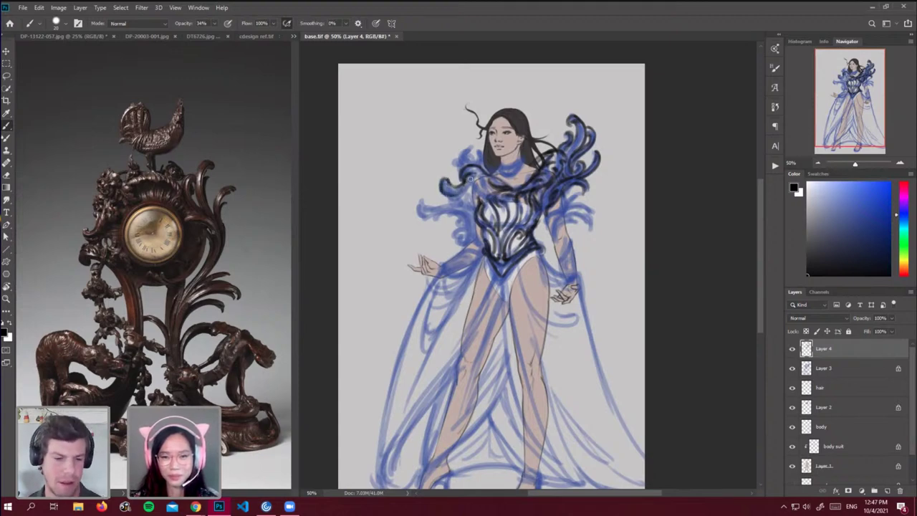
mouse_move(448, 185)
mouse_down()
mouse_move(494, 193)
mouse_move(480, 178)
mouse_move(485, 183)
mouse_move(470, 181)
mouse_move(491, 191)
mouse_move(467, 194)
mouse_move(462, 200)
mouse_up()
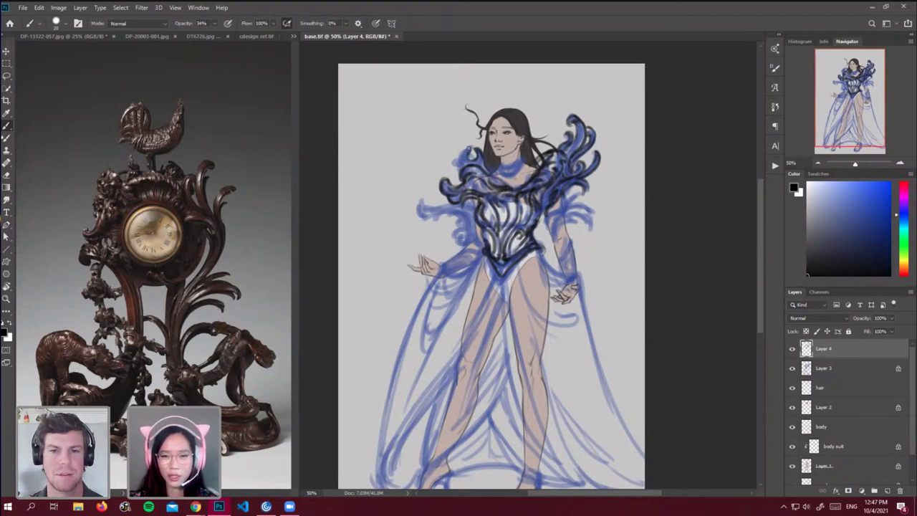
mouse_move(462, 151)
mouse_down()
mouse_move(452, 168)
mouse_move(478, 162)
mouse_move(485, 171)
mouse_up()
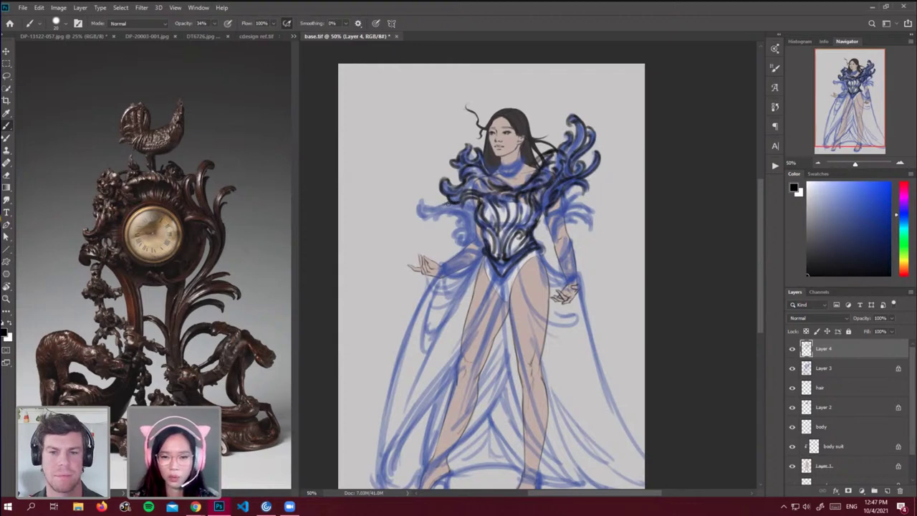
mouse_move(792, 349)
mouse_down()
mouse_move(794, 371)
mouse_move(791, 351)
mouse_up()
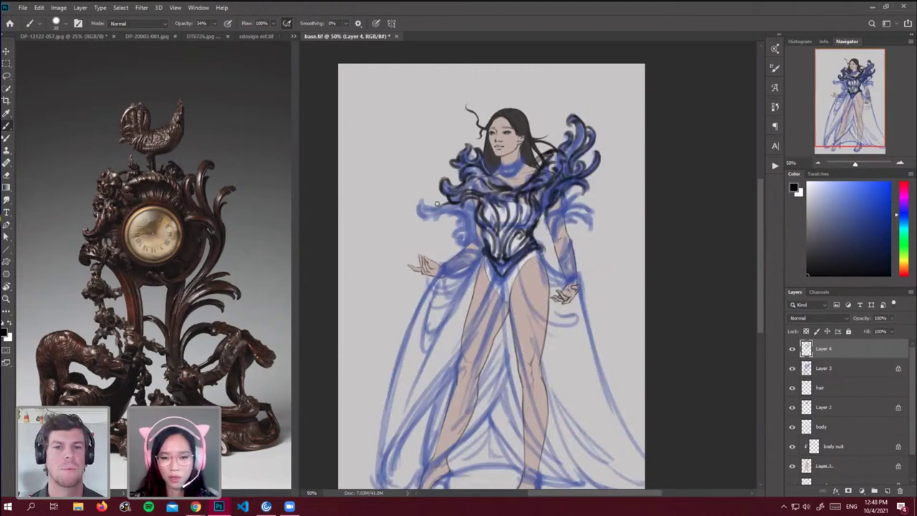
Ink the lower tiers of curling scrolls that flare outward over both upper arms.
mouse_move(439, 205)
mouse_down()
mouse_move(423, 195)
mouse_move(421, 215)
mouse_move(467, 221)
mouse_up()
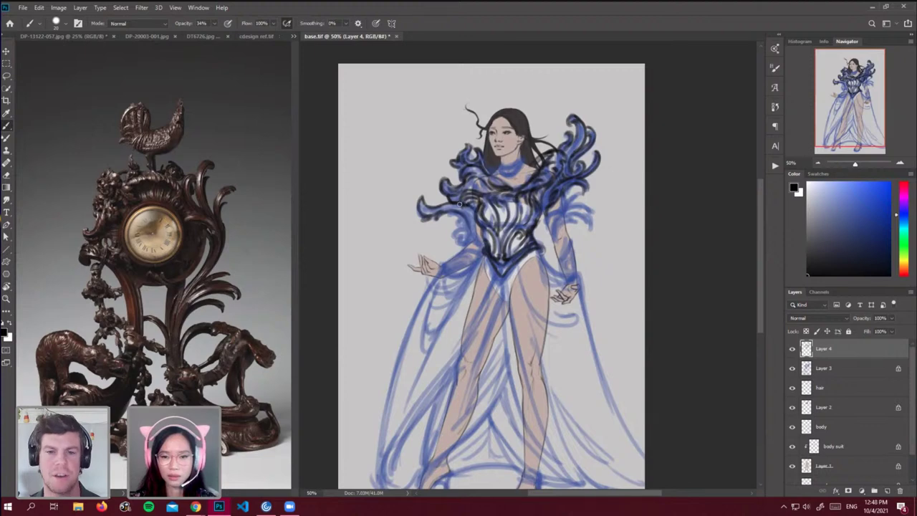
drag(456, 211, 473, 231)
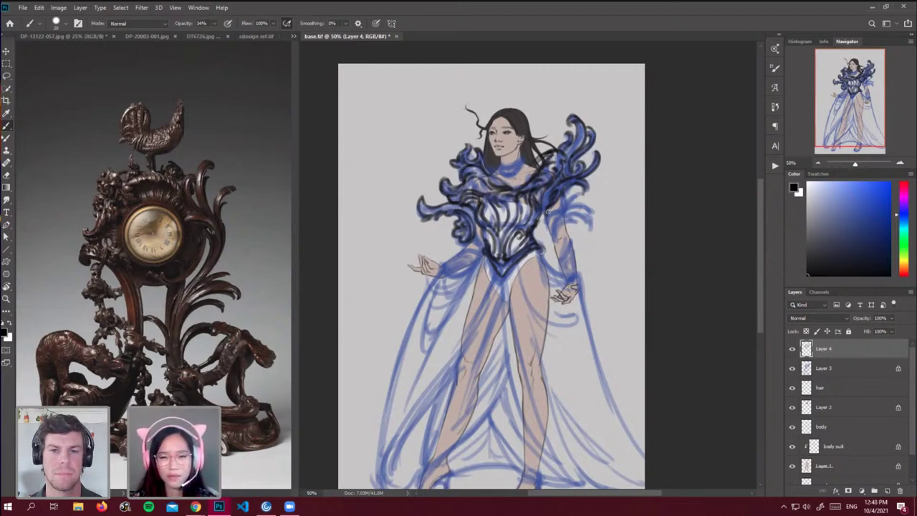
mouse_move(547, 222)
mouse_down()
mouse_move(588, 197)
mouse_move(563, 200)
mouse_move(591, 214)
mouse_move(588, 222)
mouse_move(569, 217)
mouse_move(556, 240)
mouse_move(563, 215)
mouse_move(589, 218)
mouse_move(550, 219)
mouse_up()
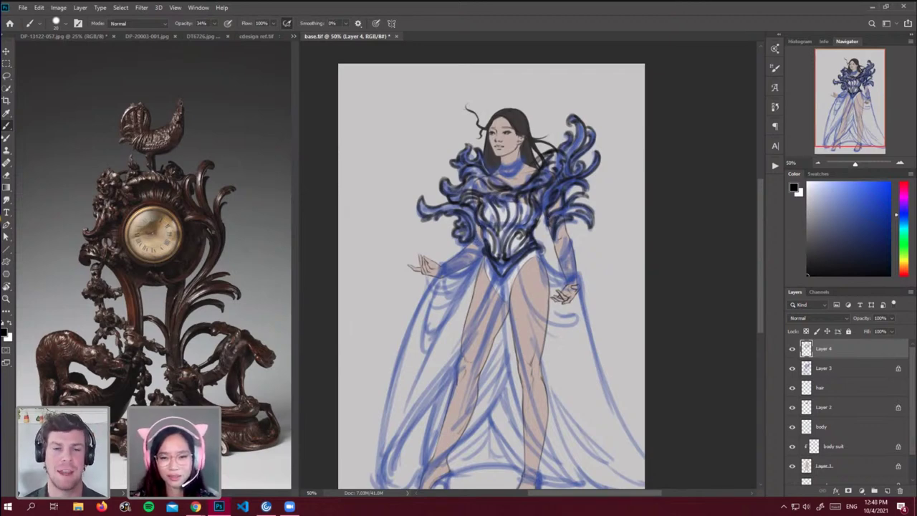
drag(476, 233, 477, 228)
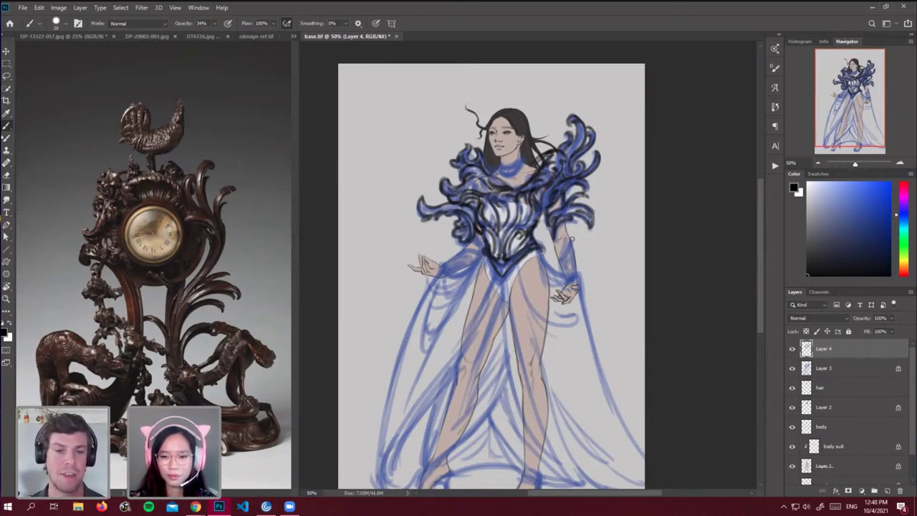
Ink and shade the cuffs on both forearms from below the elbows to the wrists.
drag(569, 242, 564, 279)
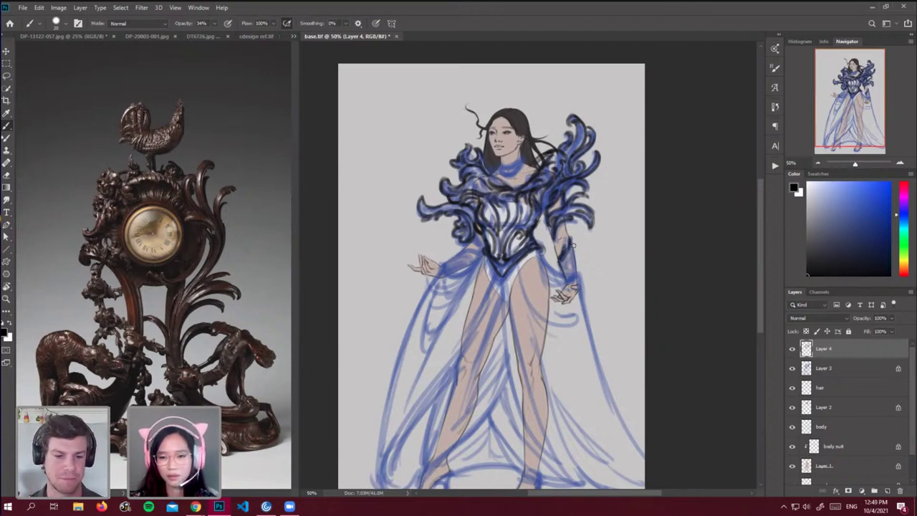
drag(572, 243, 571, 269)
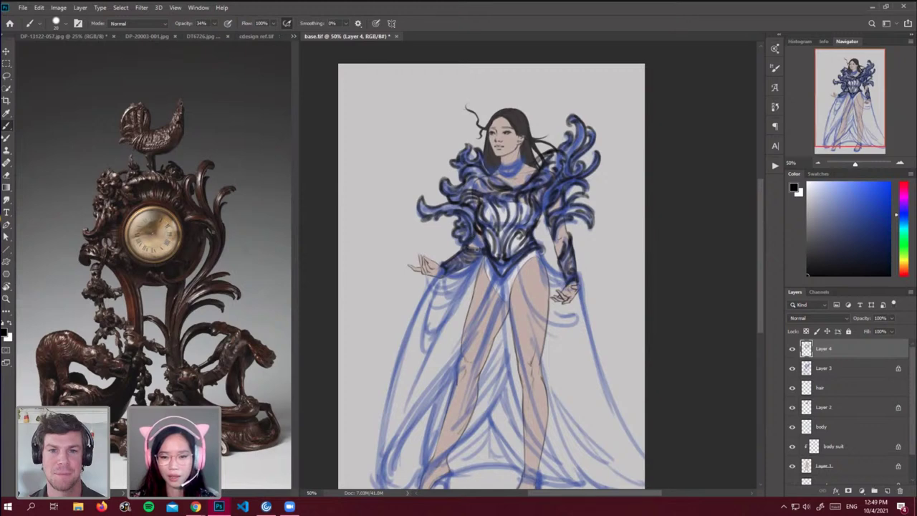
drag(444, 276, 477, 262)
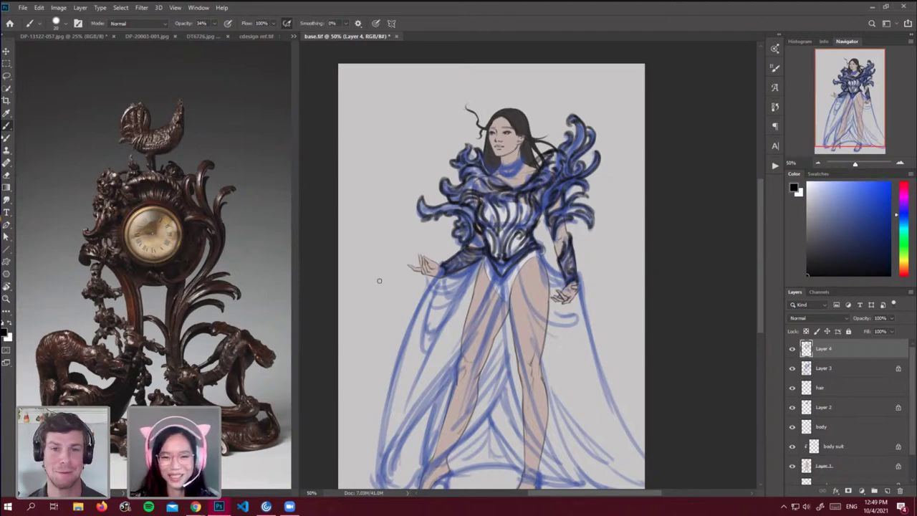
Add a new layer above Layer 4 and ink the skirt's outer edge sweeping down from the hip below the outstretched hand.
scroll(762, 241, down, 2)
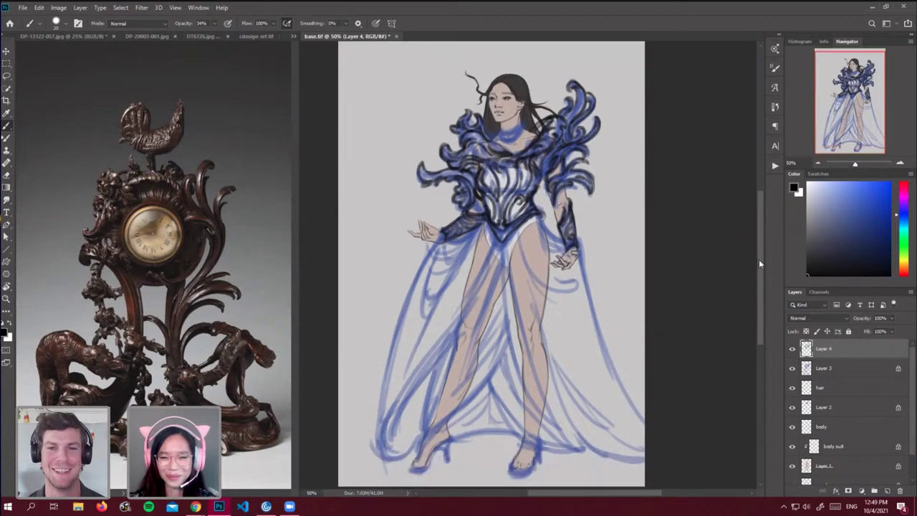
click(792, 349)
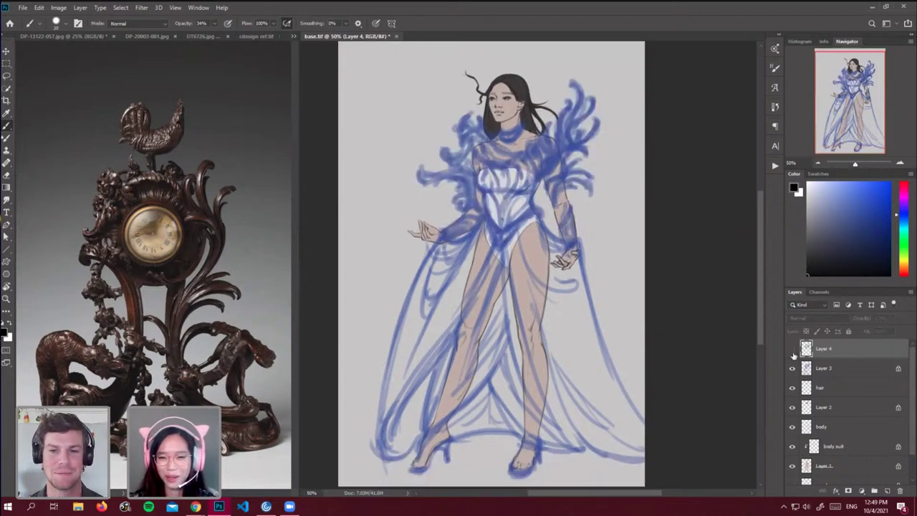
click(792, 349)
click(887, 491)
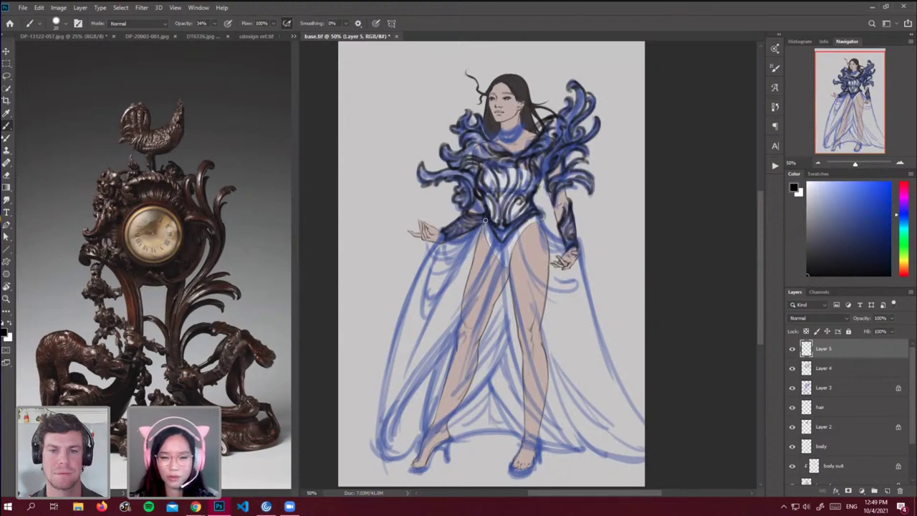
mouse_move(470, 239)
mouse_down()
mouse_move(485, 223)
mouse_move(444, 242)
mouse_move(451, 247)
mouse_up()
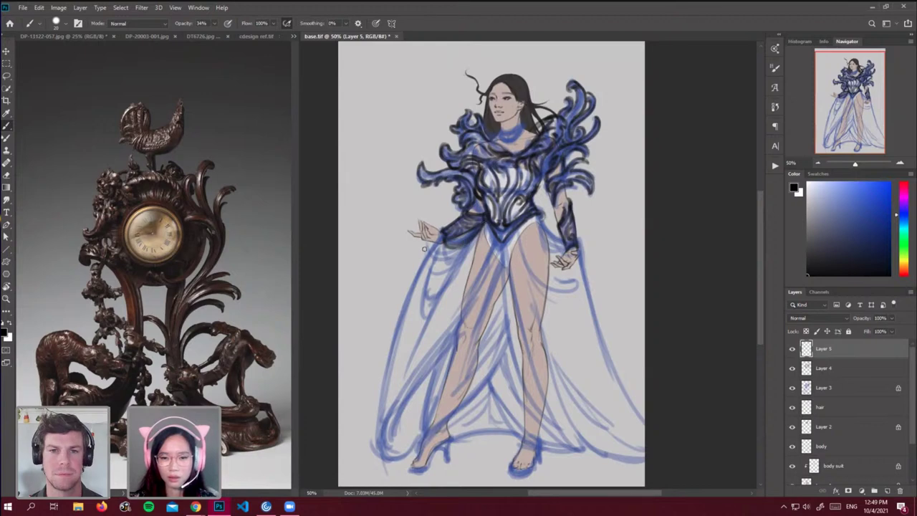
drag(434, 251, 394, 321)
drag(441, 244, 382, 420)
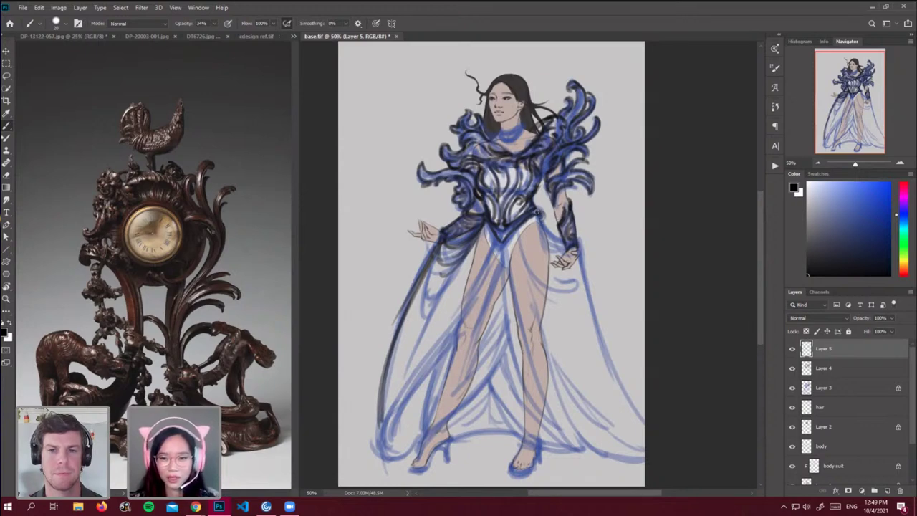
Ink the waistline and the skirt's long outer edge trailing down behind the lowered hand.
drag(549, 229, 599, 328)
drag(584, 273, 620, 391)
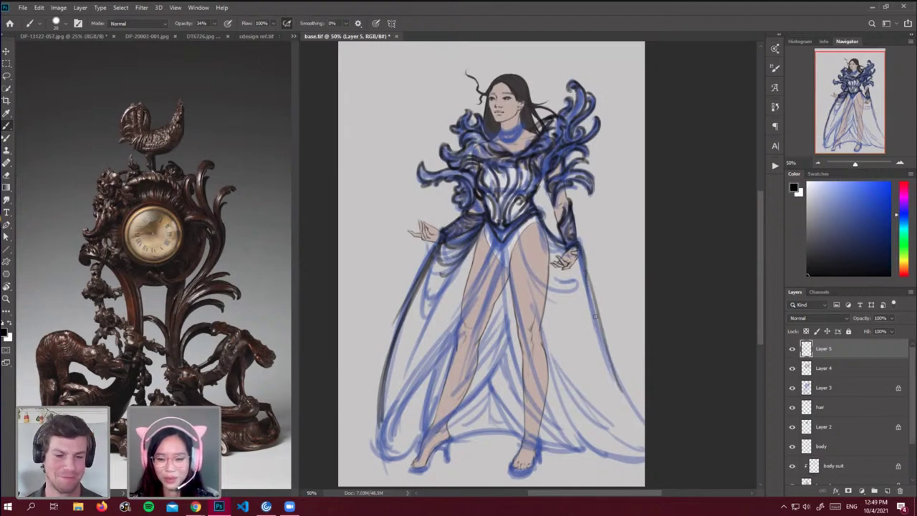
drag(594, 315, 641, 417)
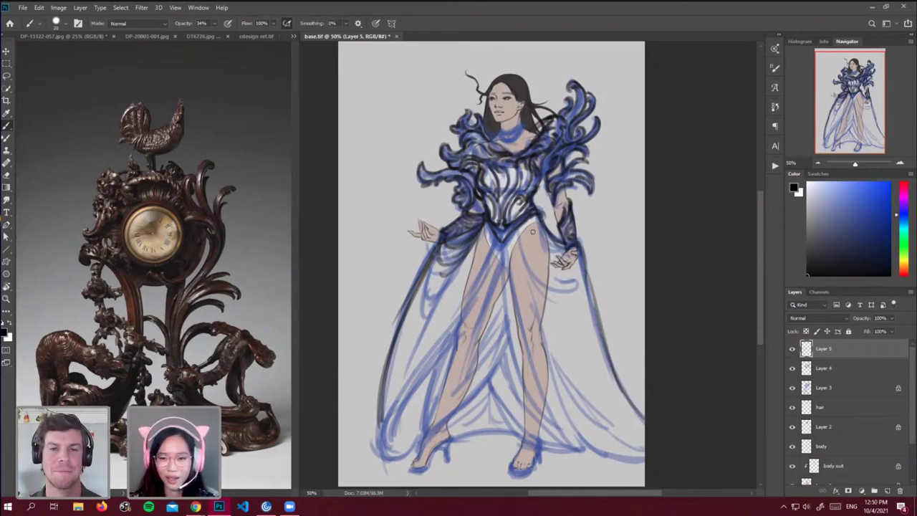
mouse_move(533, 223)
mouse_down()
mouse_move(546, 249)
mouse_move(538, 233)
mouse_move(546, 256)
mouse_move(558, 253)
mouse_move(535, 225)
mouse_up()
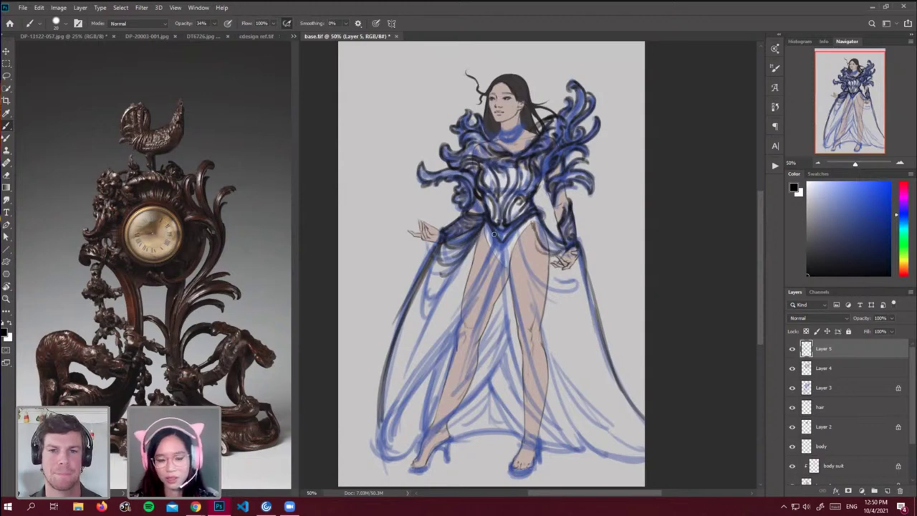
Ink the overskirt's front edge, curled hem and long folds on the outstretched-hand side, and darken that side's outer contour.
drag(492, 243, 444, 332)
drag(482, 274, 405, 380)
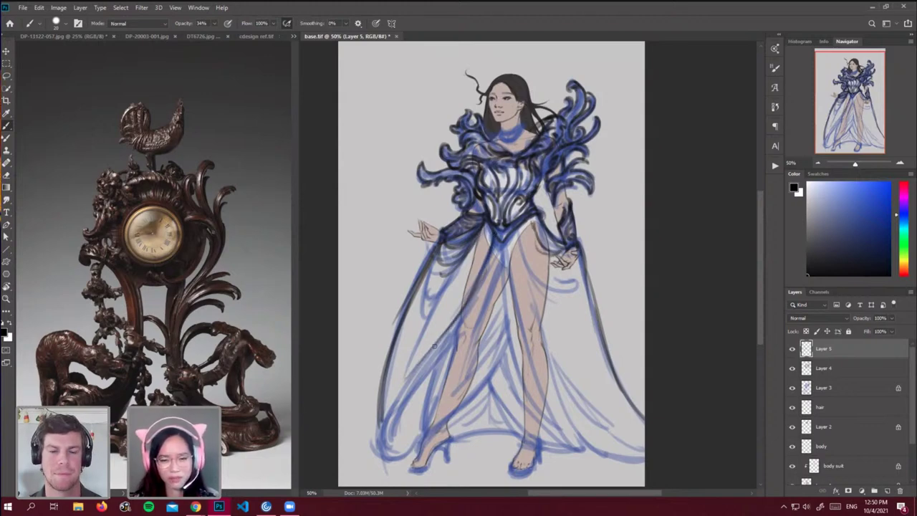
mouse_move(461, 317)
mouse_down()
mouse_move(375, 435)
mouse_move(410, 424)
mouse_move(379, 450)
mouse_move(417, 434)
mouse_up()
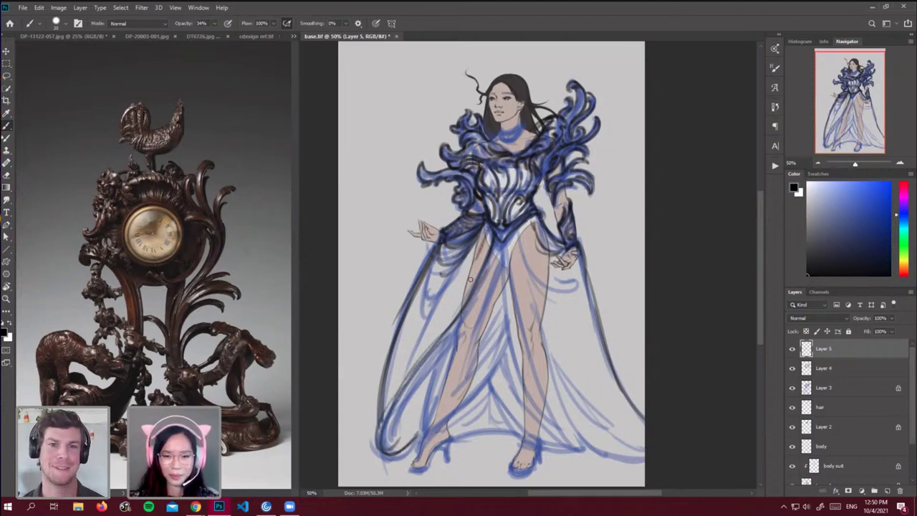
mouse_move(486, 233)
mouse_down()
mouse_move(408, 353)
mouse_move(423, 334)
mouse_up()
drag(470, 265, 424, 334)
drag(429, 261, 384, 352)
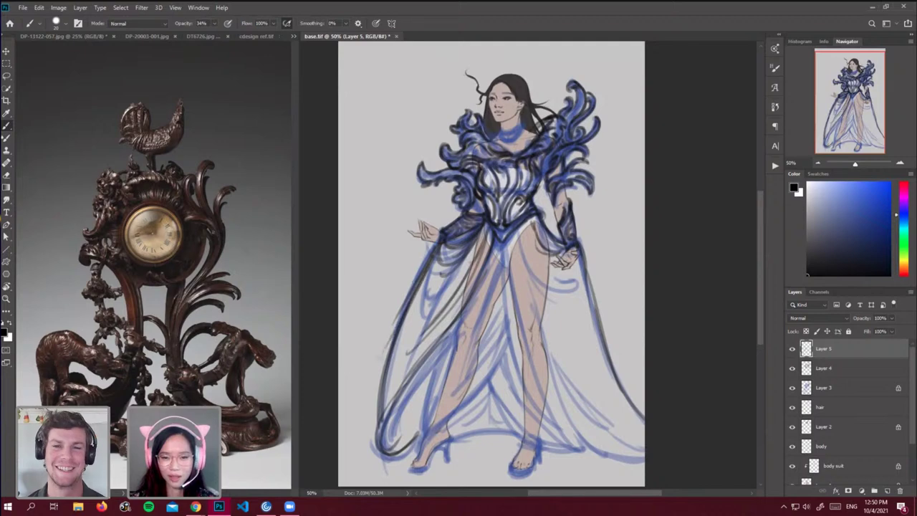
drag(411, 299, 382, 440)
drag(385, 394, 377, 453)
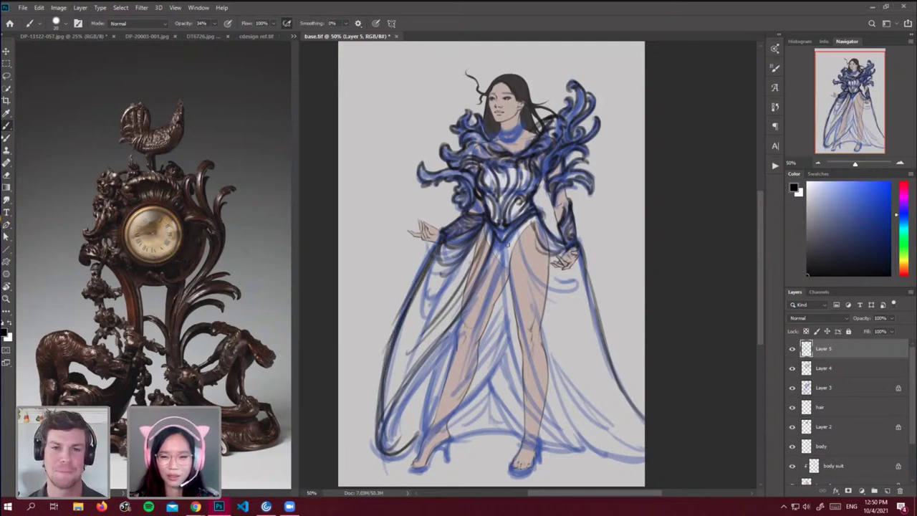
Ink the overskirt's front edge from the waist point to the train, plus the long outer folds below the lowered hand.
mouse_move(513, 228)
mouse_down()
mouse_move(515, 323)
mouse_move(533, 382)
mouse_up()
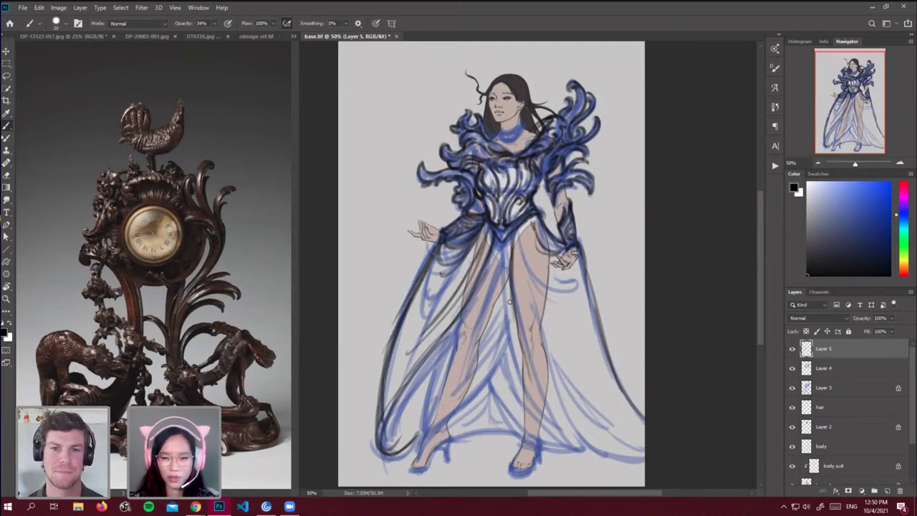
drag(510, 296, 554, 434)
mouse_move(527, 377)
mouse_down()
mouse_move(607, 463)
mouse_move(645, 459)
mouse_up()
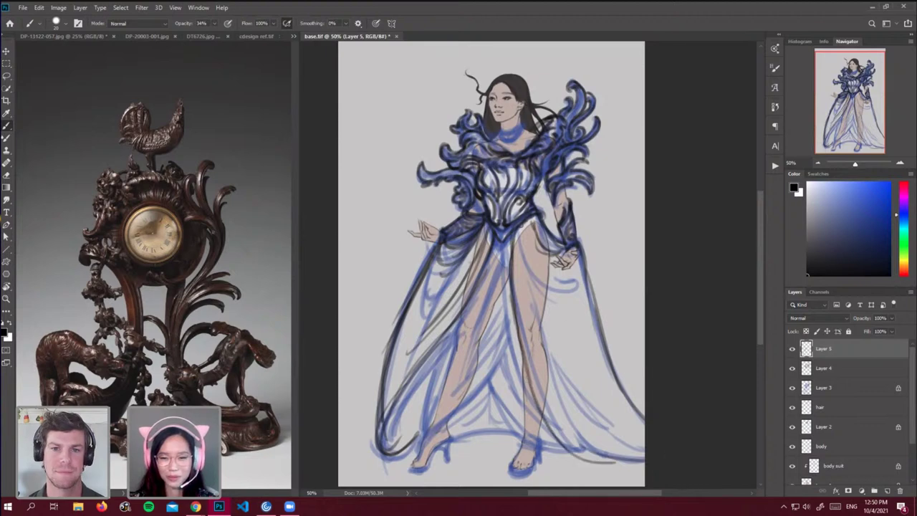
mouse_move(522, 226)
mouse_down()
mouse_move(525, 244)
mouse_move(563, 278)
mouse_move(590, 373)
mouse_move(622, 421)
mouse_up()
drag(576, 280, 603, 373)
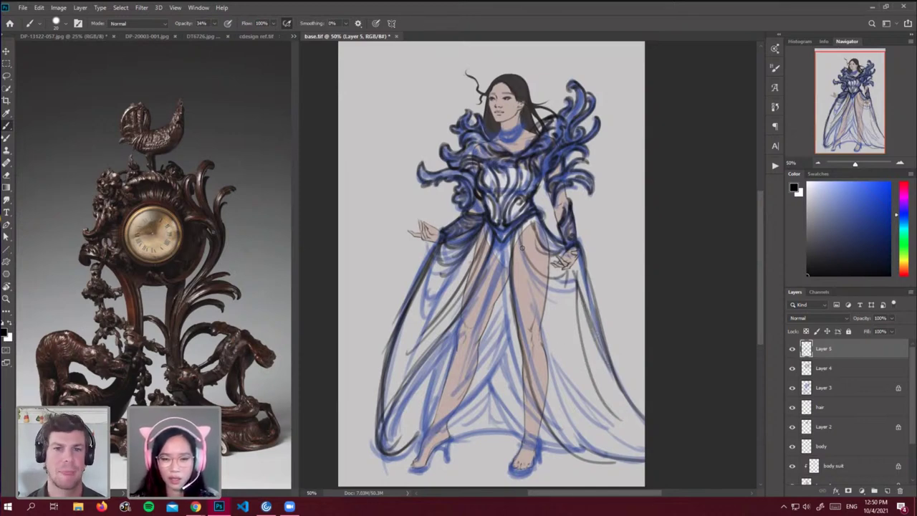
Ink the draped folds over the hip and the sweeping folds and hem of the train on the lowered-hand side.
drag(515, 245, 524, 303)
drag(516, 246, 553, 376)
mouse_move(533, 311)
mouse_down()
mouse_move(571, 420)
mouse_move(575, 397)
mouse_up()
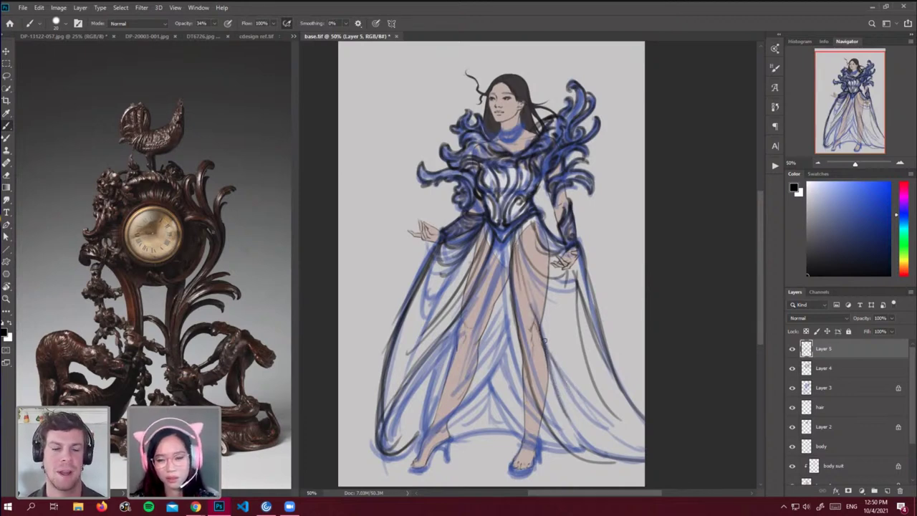
drag(546, 341, 622, 432)
mouse_move(557, 370)
mouse_down()
mouse_move(596, 434)
mouse_move(577, 410)
mouse_move(643, 456)
mouse_up()
drag(609, 428, 642, 440)
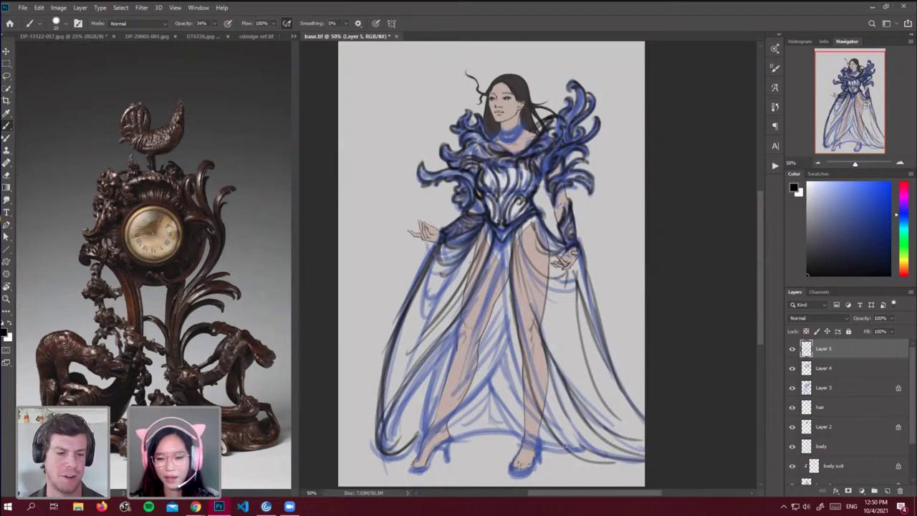
drag(563, 443, 596, 459)
drag(598, 457, 645, 464)
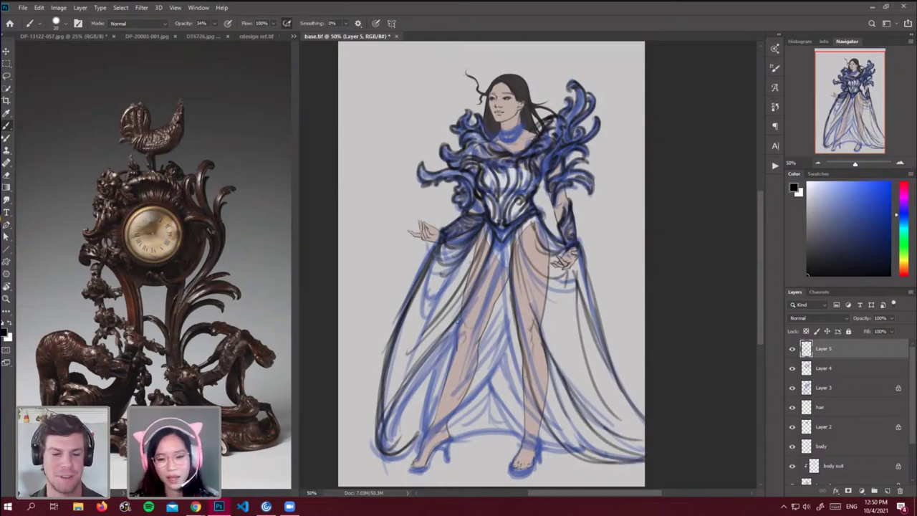
Ink the underskirt's central folds falling from the bodice point and parting toward both ankles.
mouse_move(500, 240)
mouse_down()
mouse_move(500, 300)
mouse_move(517, 381)
mouse_up()
drag(500, 311, 573, 446)
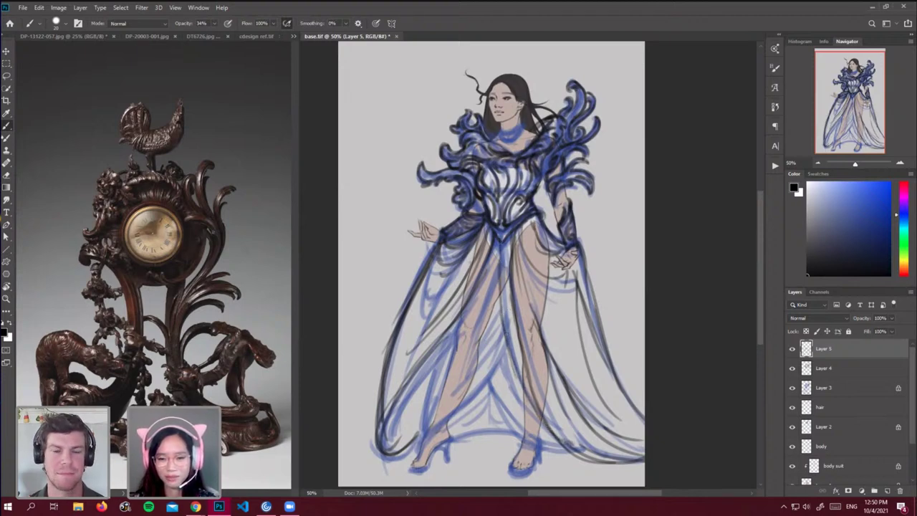
drag(506, 333, 560, 441)
drag(501, 245, 501, 376)
drag(500, 340, 542, 425)
mouse_move(500, 364)
mouse_down()
mouse_move(499, 354)
mouse_move(430, 432)
mouse_up()
drag(454, 322, 423, 440)
drag(447, 360, 417, 445)
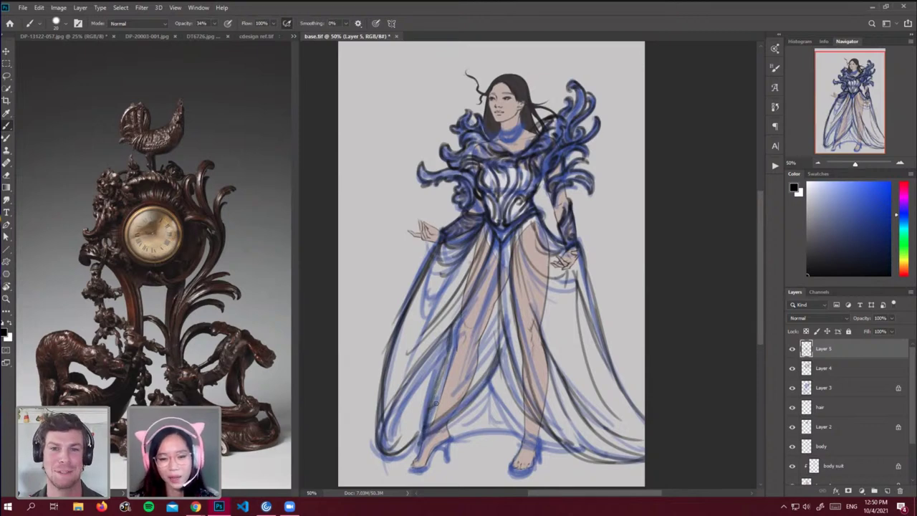
Add curved drapery folds across the thigh and shin of the leg on the outstretched-hand side.
mouse_move(433, 405)
mouse_down()
mouse_move(489, 360)
mouse_move(495, 338)
mouse_move(443, 391)
mouse_up()
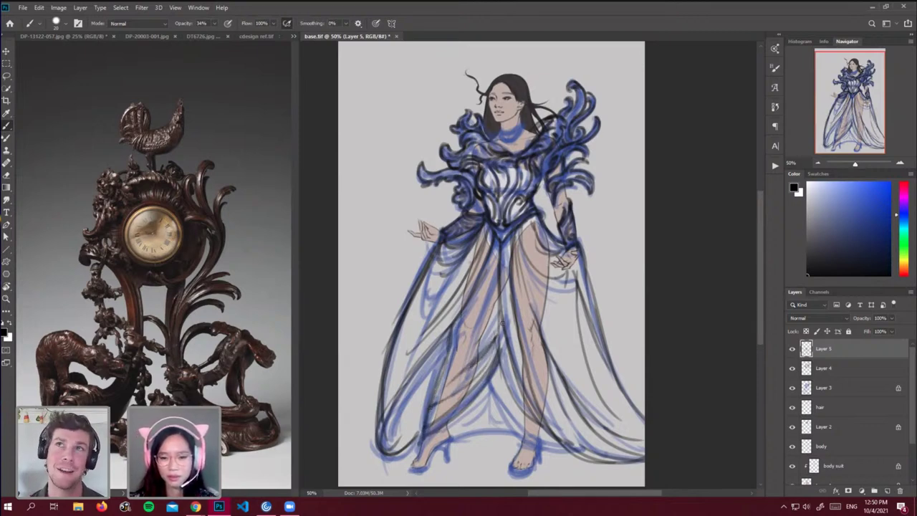
drag(503, 323, 471, 360)
drag(494, 266, 475, 330)
mouse_move(497, 284)
mouse_down()
mouse_move(472, 342)
mouse_move(439, 376)
mouse_up()
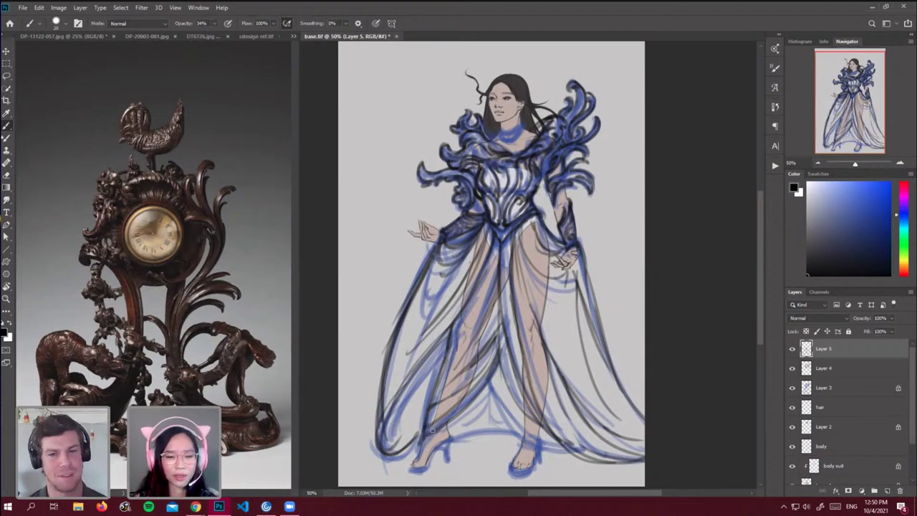
Ink the back hem and inner folds visible between the legs, and outline both high-heeled shoes.
mouse_move(432, 430)
mouse_down()
mouse_move(423, 444)
mouse_move(520, 435)
mouse_up()
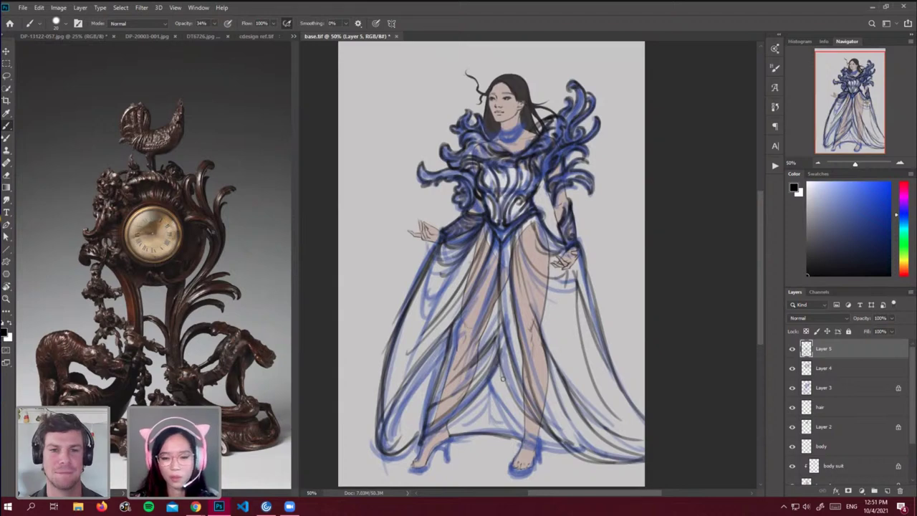
mouse_move(493, 373)
mouse_down()
mouse_move(531, 434)
mouse_move(570, 449)
mouse_move(504, 389)
mouse_move(508, 398)
mouse_up()
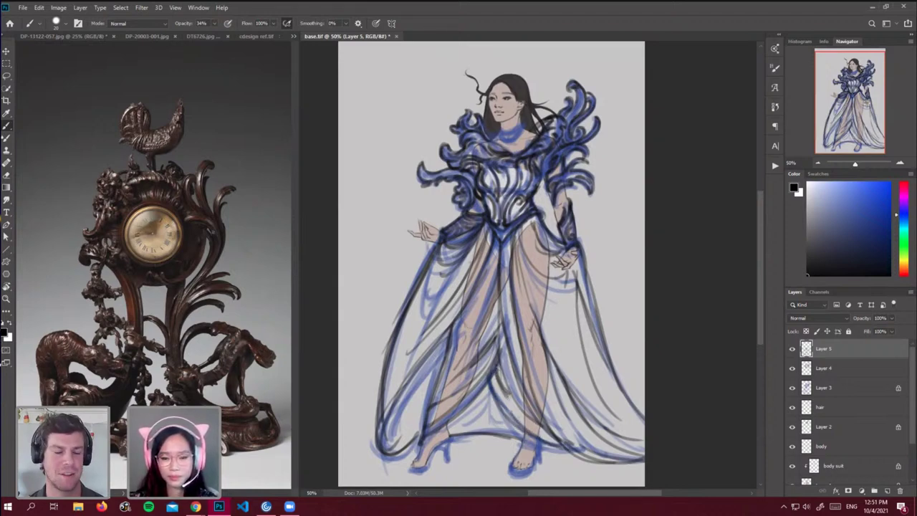
mouse_move(450, 436)
mouse_down()
mouse_move(444, 441)
mouse_move(410, 476)
mouse_up()
mouse_move(538, 444)
mouse_down()
mouse_move(540, 467)
mouse_move(534, 460)
mouse_move(531, 472)
mouse_move(513, 476)
mouse_move(537, 467)
mouse_up()
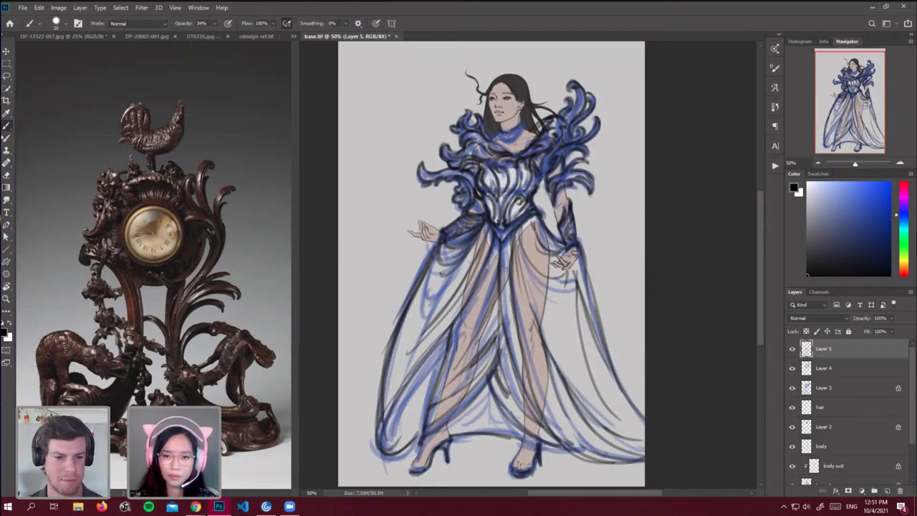
Ink the high collar around the neck, erasing stray marks and redrawing its lines.
key(e)
drag(504, 126, 513, 134)
key(b)
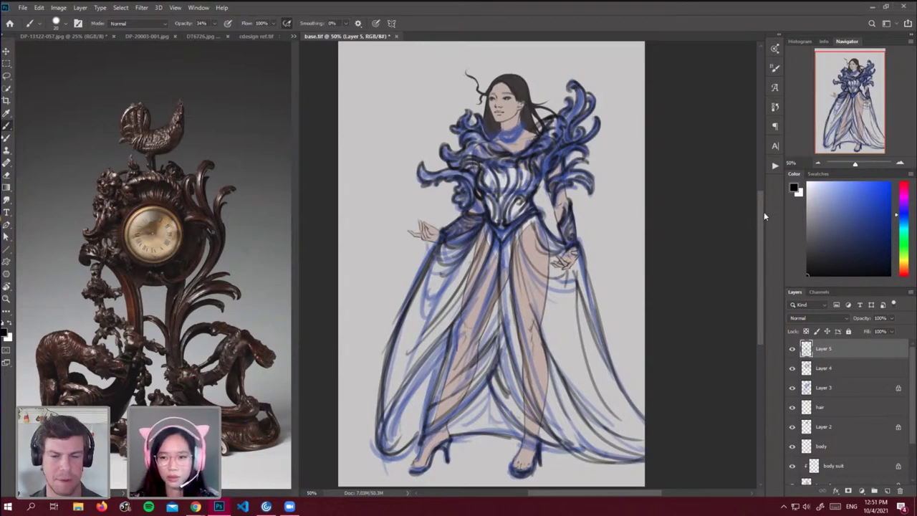
drag(763, 213, 763, 198)
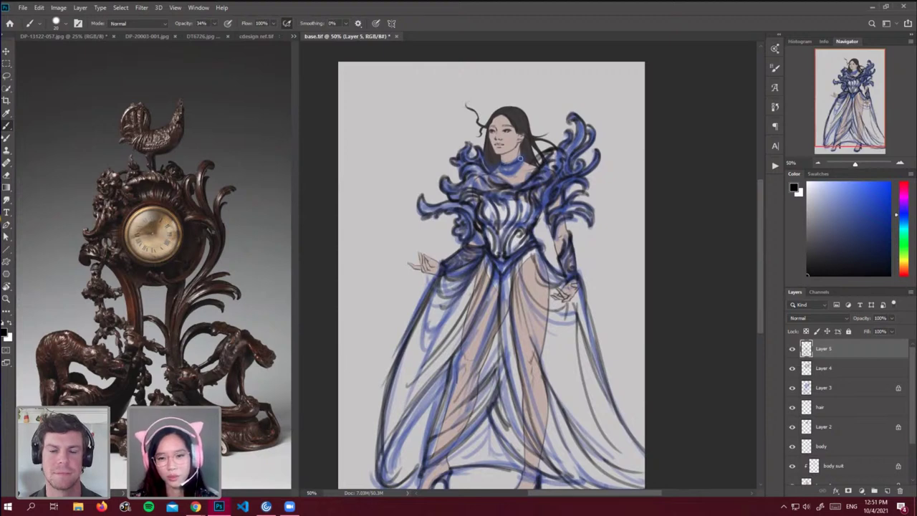
mouse_move(504, 170)
mouse_down()
mouse_move(522, 161)
mouse_move(508, 167)
mouse_up()
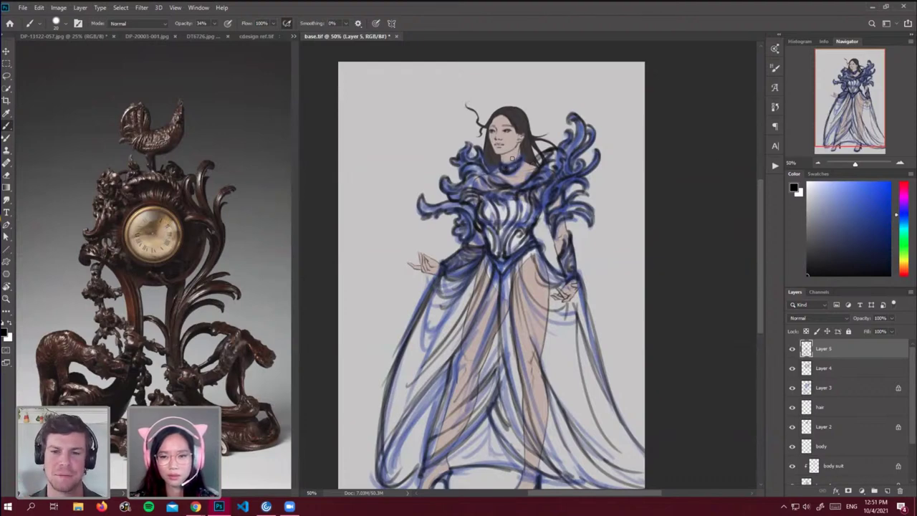
key(e)
key(b)
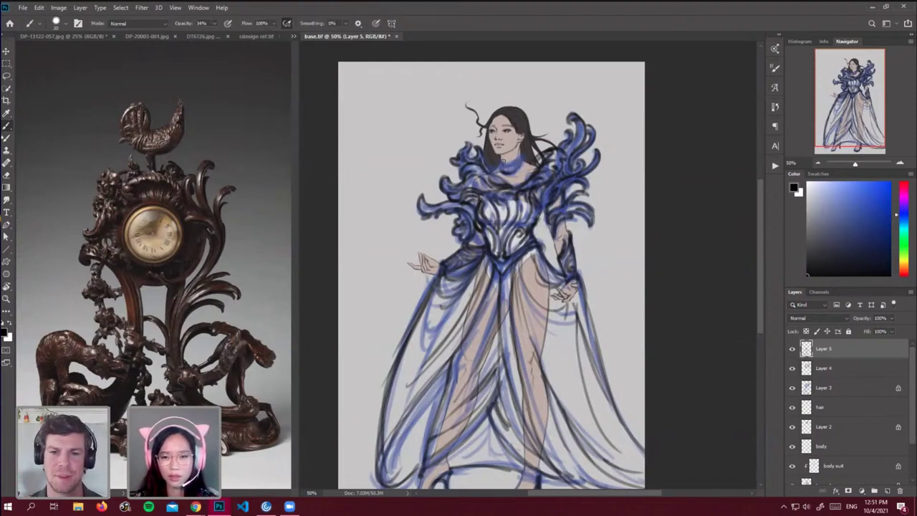
mouse_move(501, 166)
mouse_down()
mouse_move(522, 159)
mouse_move(507, 166)
mouse_up()
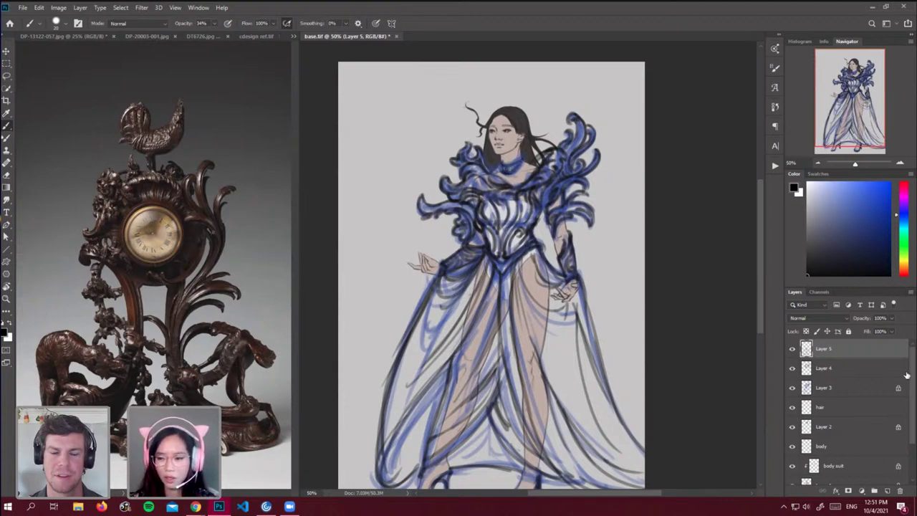
Hide the hair layer and Layer 2, and add a new layer above Layer 5.
click(792, 408)
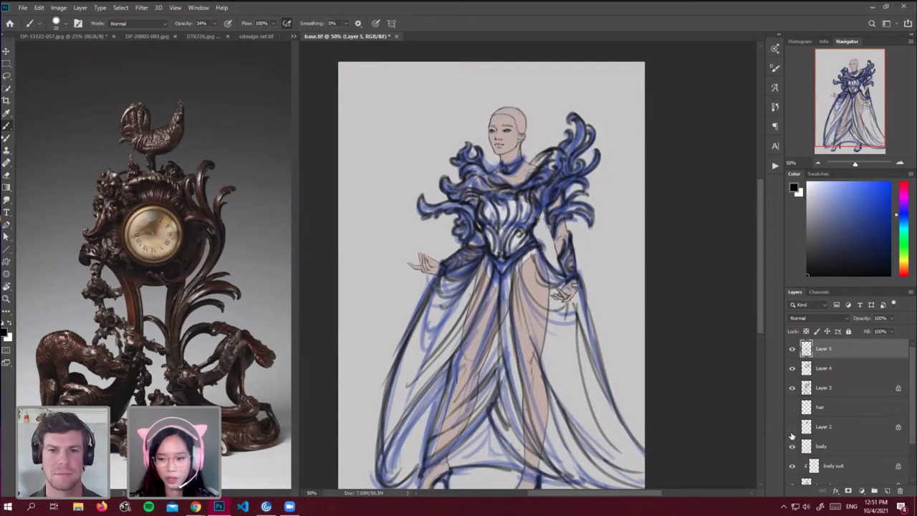
click(792, 408)
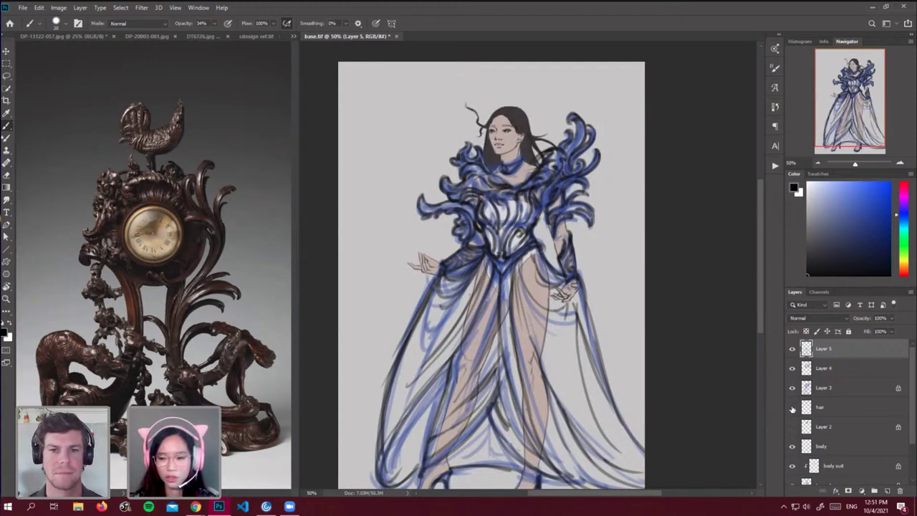
click(793, 408)
click(792, 368)
click(792, 367)
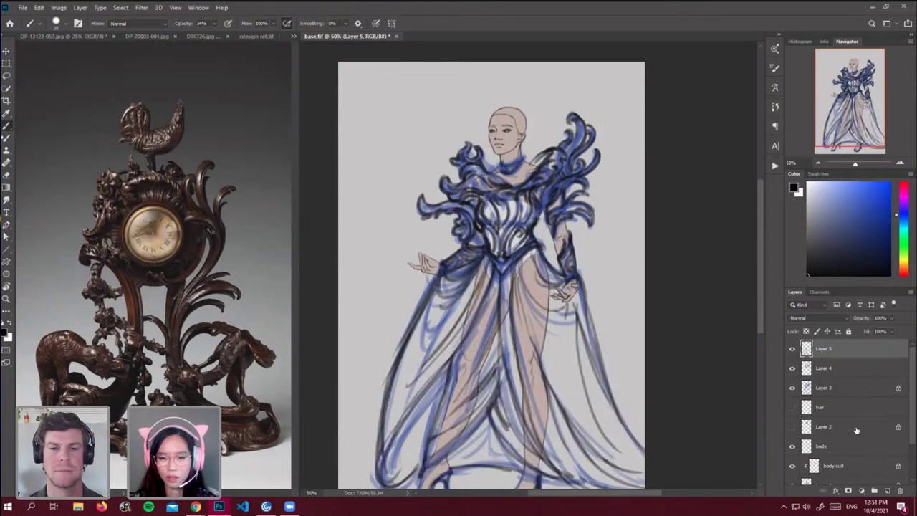
click(886, 491)
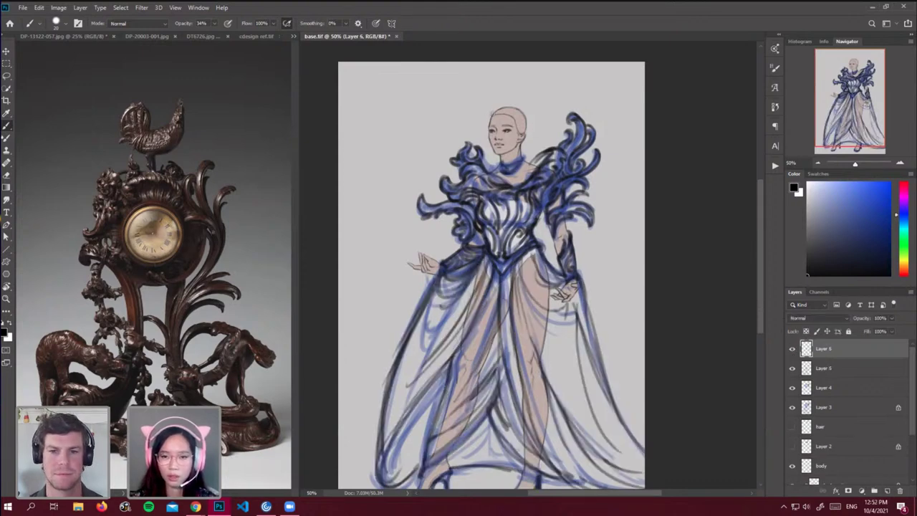
Sketch a slicked-back hairline with a high ponytail falling behind the neck to the shoulder.
mouse_move(490, 115)
mouse_down()
mouse_move(501, 106)
mouse_move(524, 110)
mouse_move(525, 130)
mouse_move(518, 99)
mouse_move(529, 101)
mouse_move(516, 105)
mouse_move(531, 91)
mouse_move(543, 154)
mouse_move(541, 162)
mouse_move(542, 150)
mouse_move(525, 157)
mouse_up()
drag(530, 122, 526, 159)
drag(529, 94, 530, 163)
mouse_move(532, 98)
mouse_down()
mouse_move(535, 162)
mouse_move(532, 139)
mouse_up()
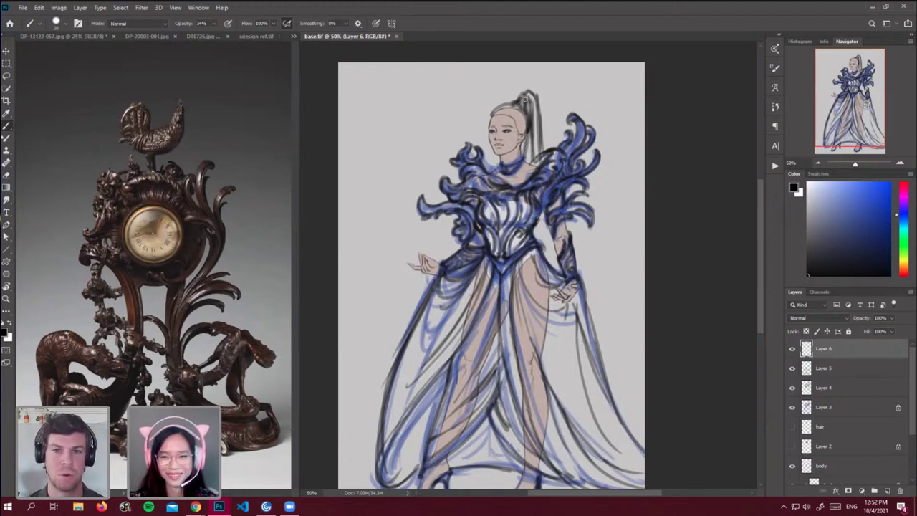
Darken the slicked-back hair and high ponytail on Layer 6 with black strands, reinforcing the ponytail's outer edges.
mouse_move(508, 106)
mouse_down()
mouse_move(490, 116)
mouse_move(515, 118)
mouse_move(515, 110)
mouse_move(517, 127)
mouse_up()
drag(521, 117, 521, 143)
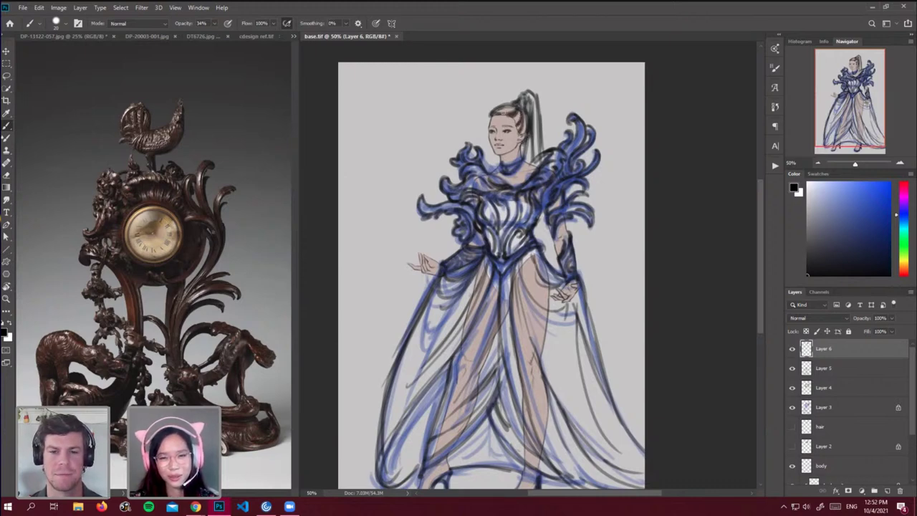
mouse_move(500, 112)
mouse_down()
mouse_move(513, 105)
mouse_move(494, 113)
mouse_move(532, 172)
mouse_up()
drag(531, 126, 529, 182)
drag(534, 144, 529, 182)
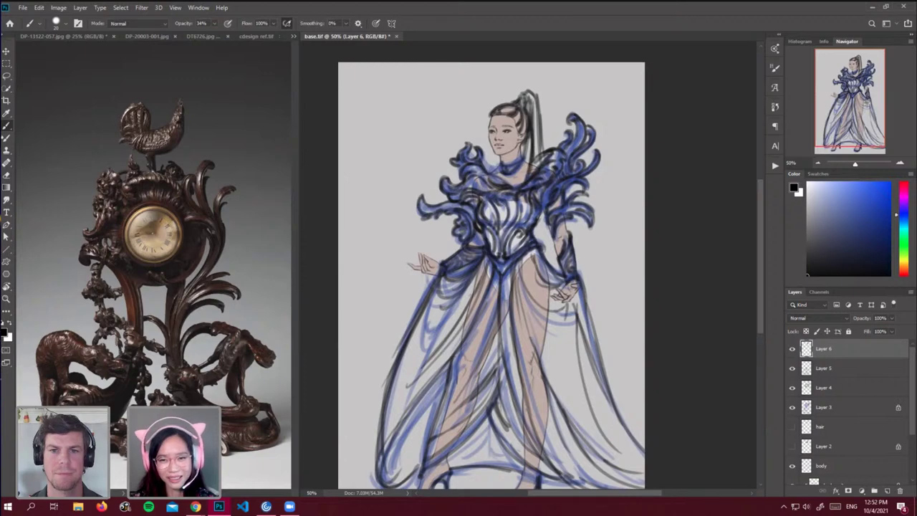
drag(535, 94, 543, 152)
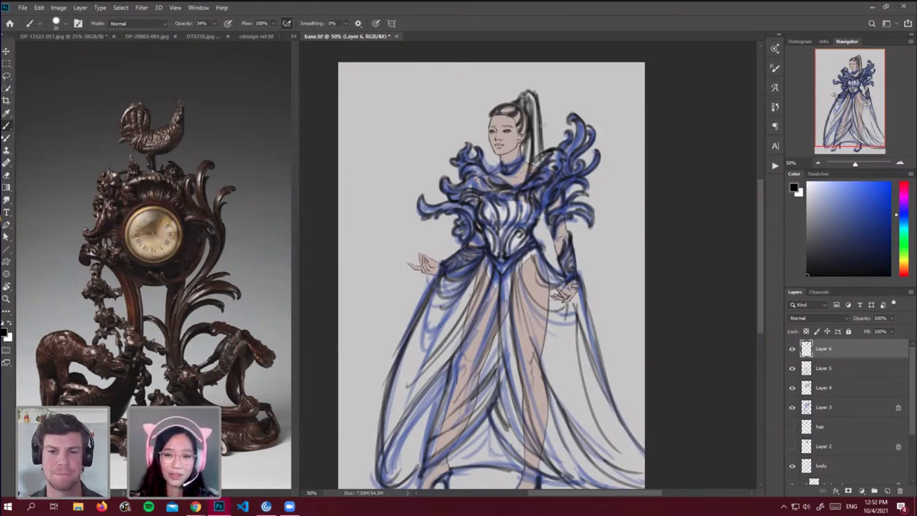
drag(539, 121, 542, 159)
drag(530, 96, 525, 163)
drag(519, 113, 510, 107)
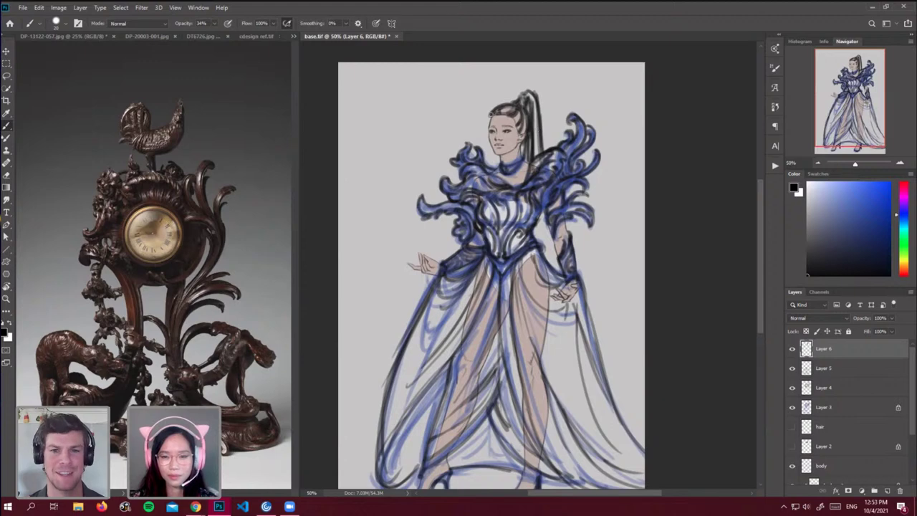
Sketch a dark headpiece across the top of the head with an upward-curling horn on each side.
scroll(733, 199, up, 2)
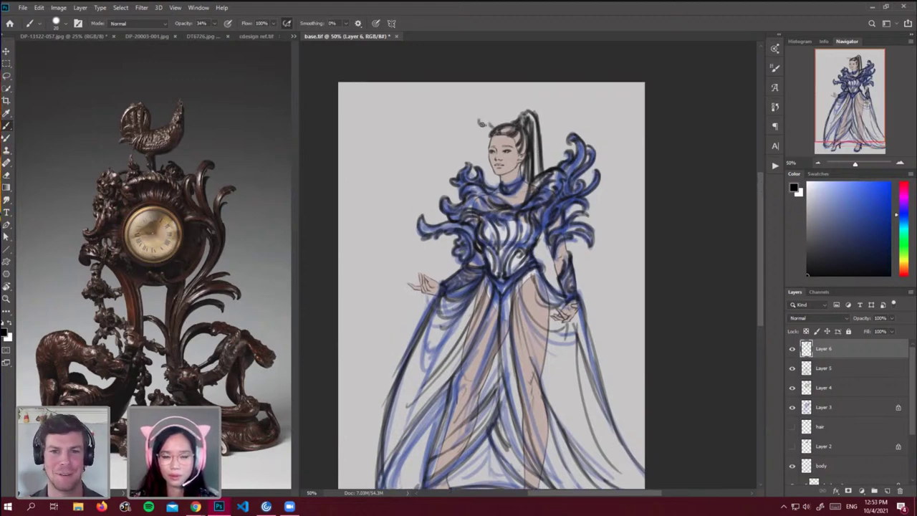
mouse_move(481, 123)
mouse_down()
mouse_move(536, 122)
mouse_move(528, 137)
mouse_move(533, 128)
mouse_move(503, 138)
mouse_up()
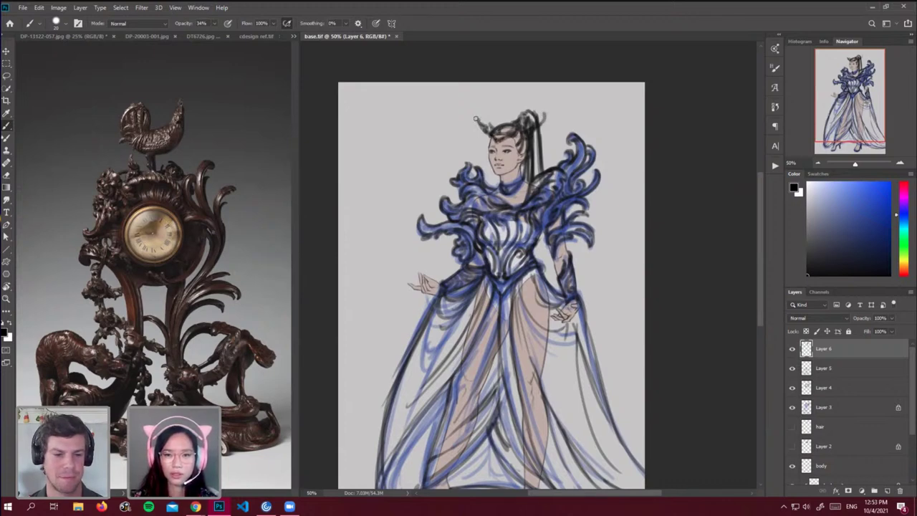
mouse_move(479, 118)
mouse_down()
mouse_move(492, 130)
mouse_move(529, 125)
mouse_move(541, 108)
mouse_up()
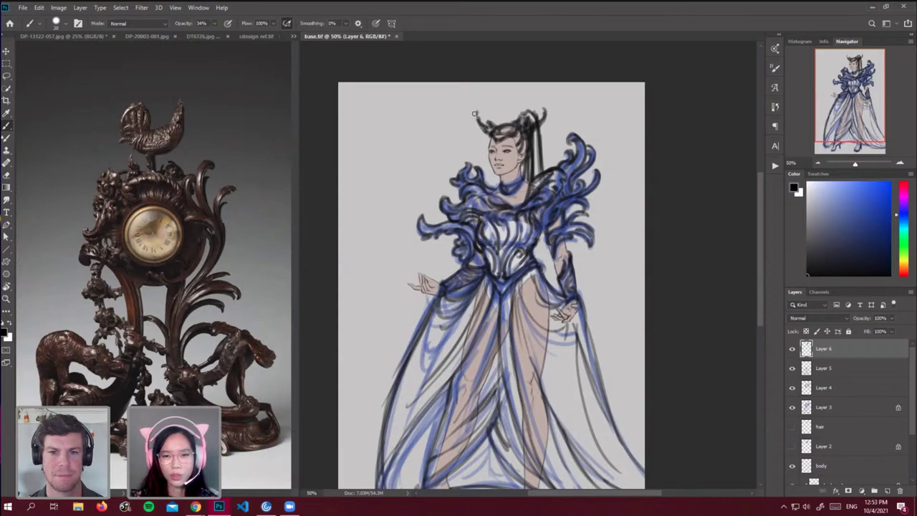
drag(477, 112, 487, 125)
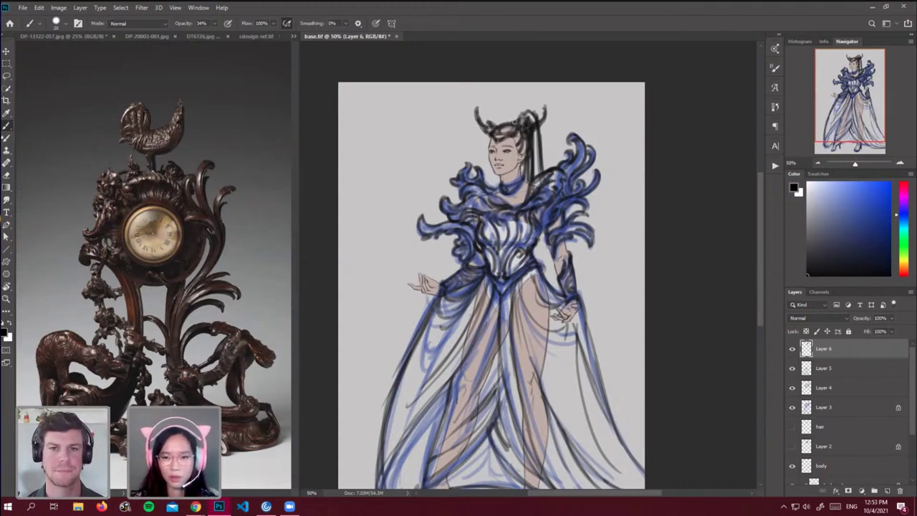
drag(515, 120, 505, 126)
Group Layers 3 to 6 of the finished gown sketch and hide the group.
drag(761, 228, 761, 247)
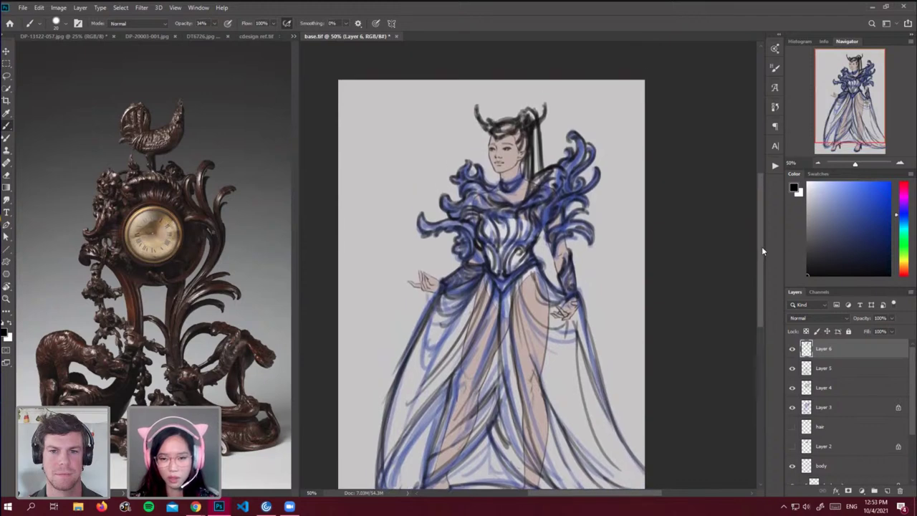
click(792, 408)
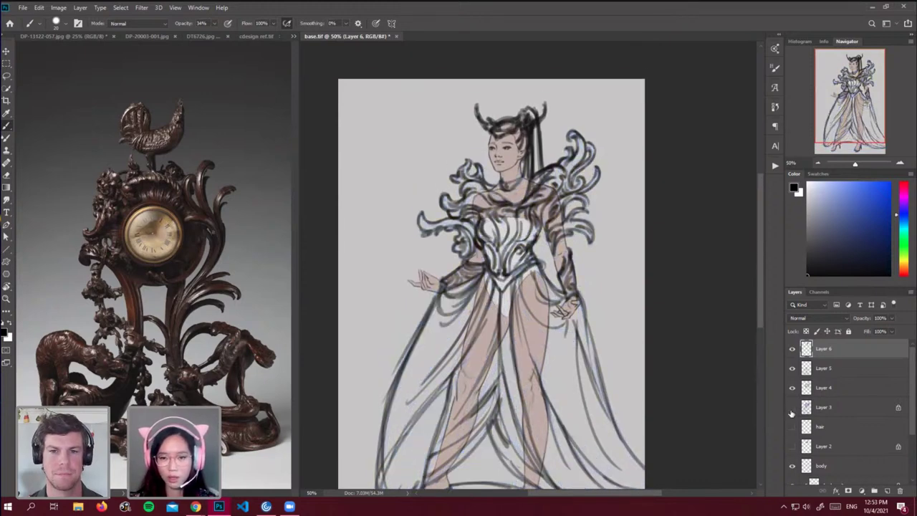
click(792, 408)
shift+click(838, 409)
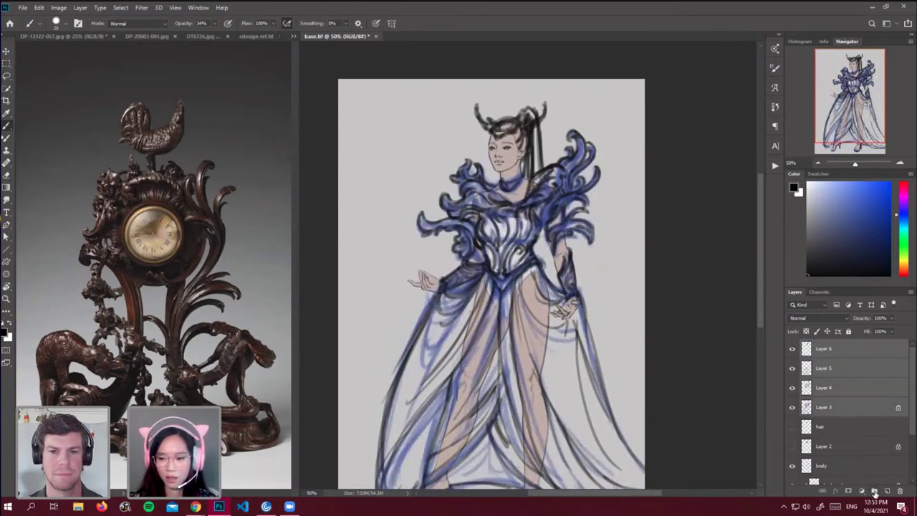
click(874, 490)
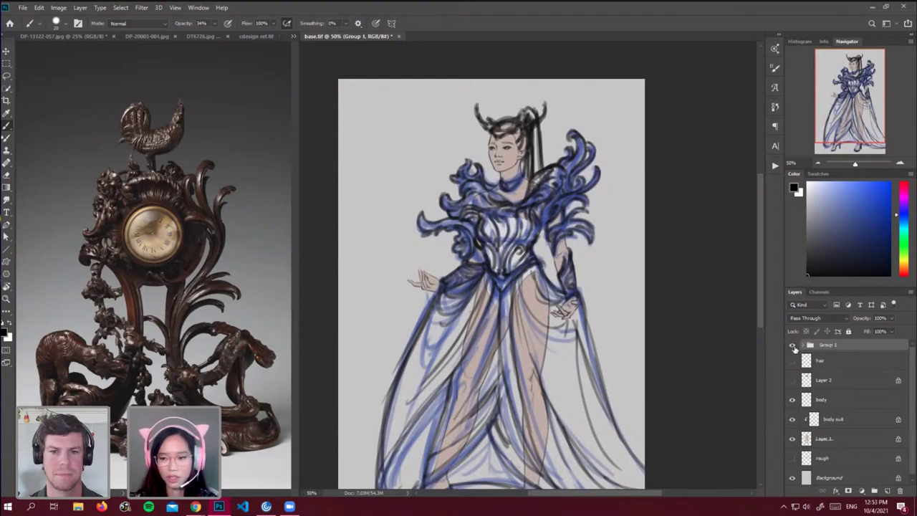
click(792, 346)
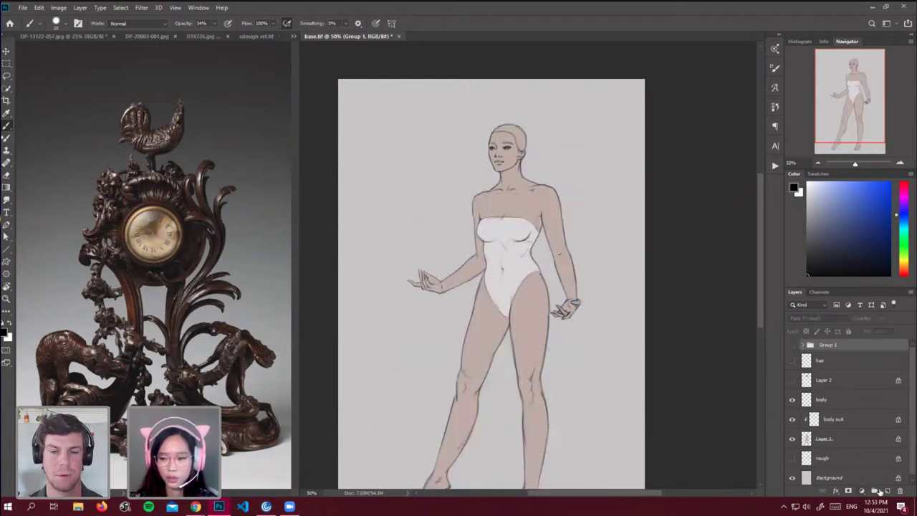
Add a new layer above Group 1, reset the brush colour to black, and show Layer 2 and the hair layer.
click(886, 491)
drag(876, 230, 888, 209)
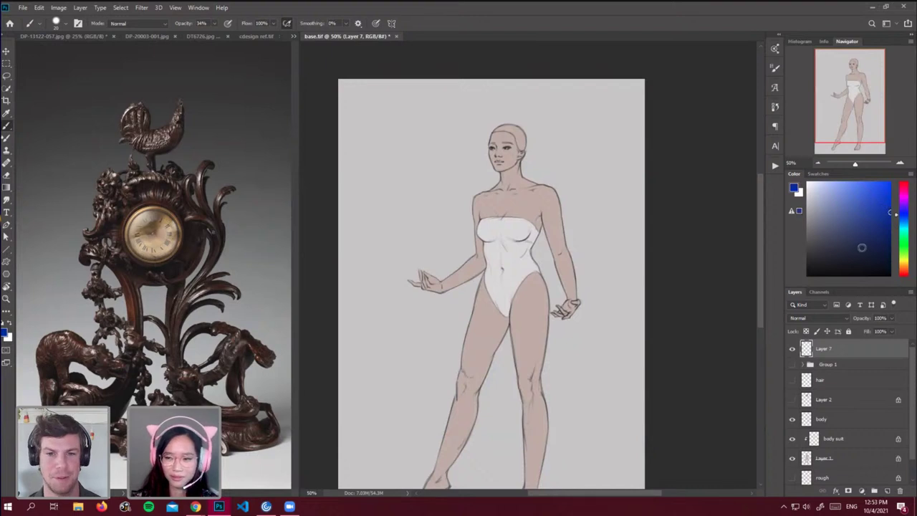
key(d)
scroll(821, 433, down, 1)
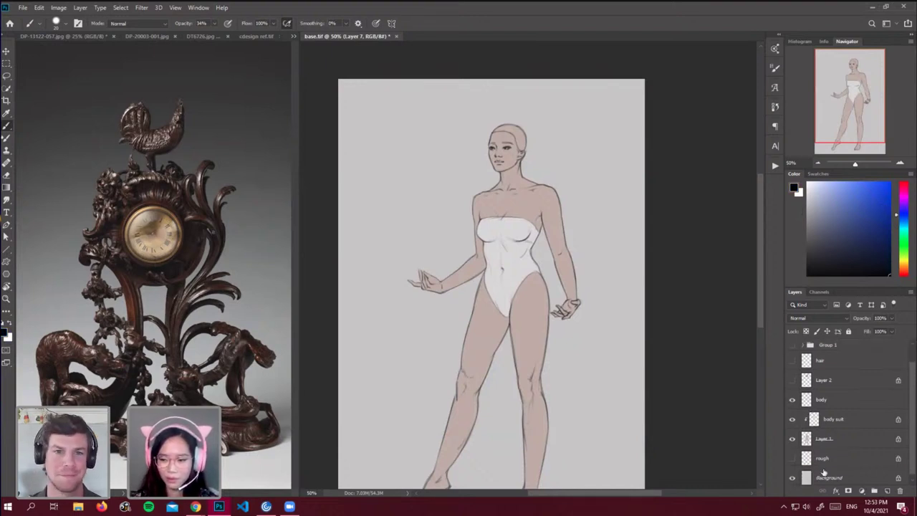
scroll(798, 432, up, 1)
click(792, 399)
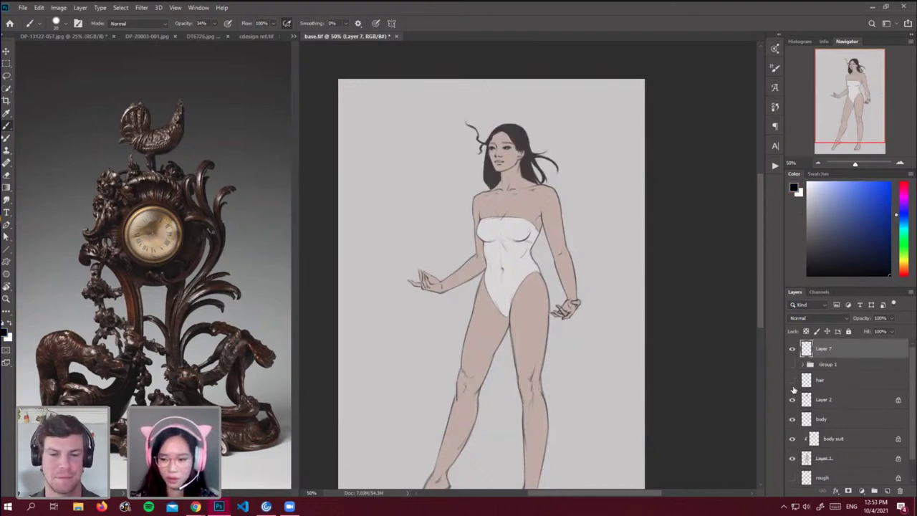
click(792, 380)
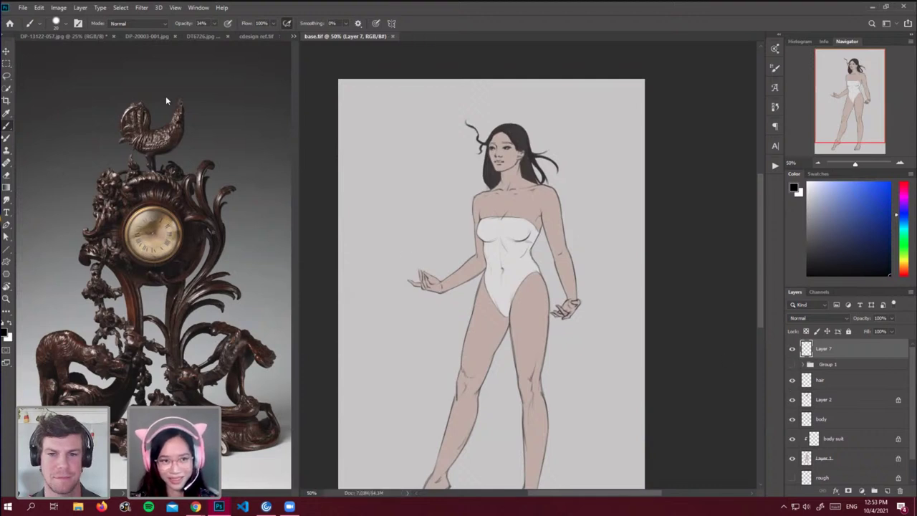
Bring up the gold clock reference DP-20003-001.jpg and return to base.tif, undoing a test stroke beside the figure.
click(142, 36)
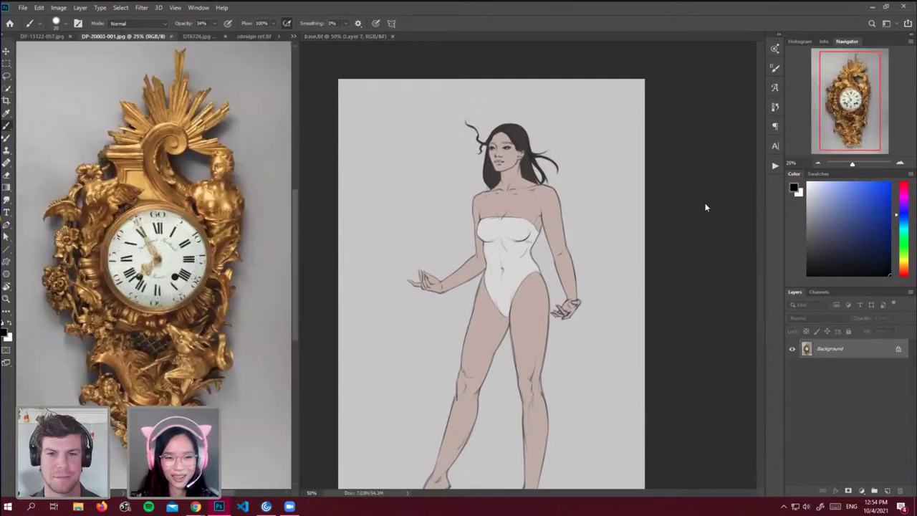
click(721, 200)
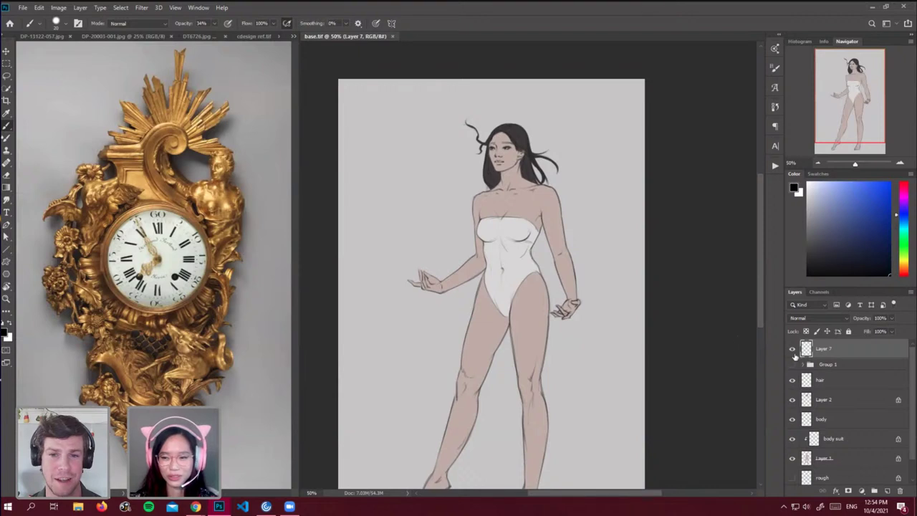
drag(596, 206, 603, 224)
key(ctrl+z)
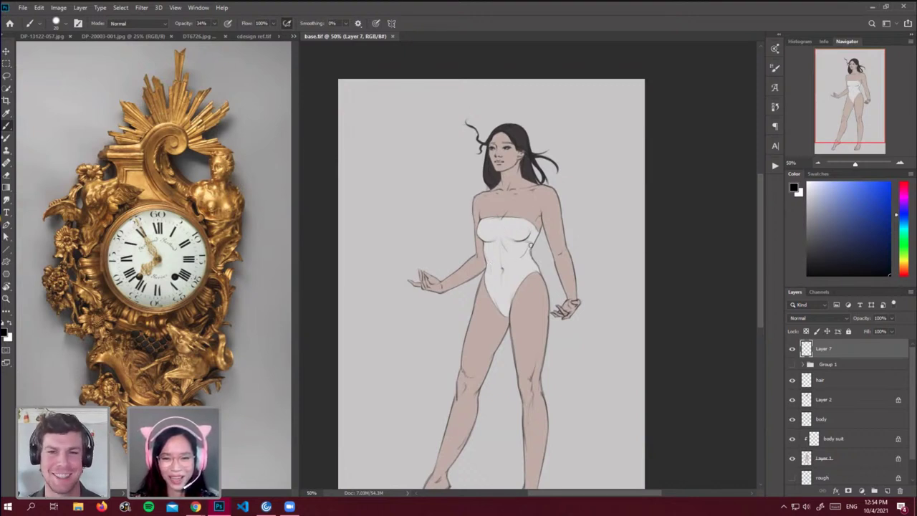
mouse_move(760, 209)
mouse_down()
mouse_move(761, 223)
mouse_move(761, 207)
mouse_up()
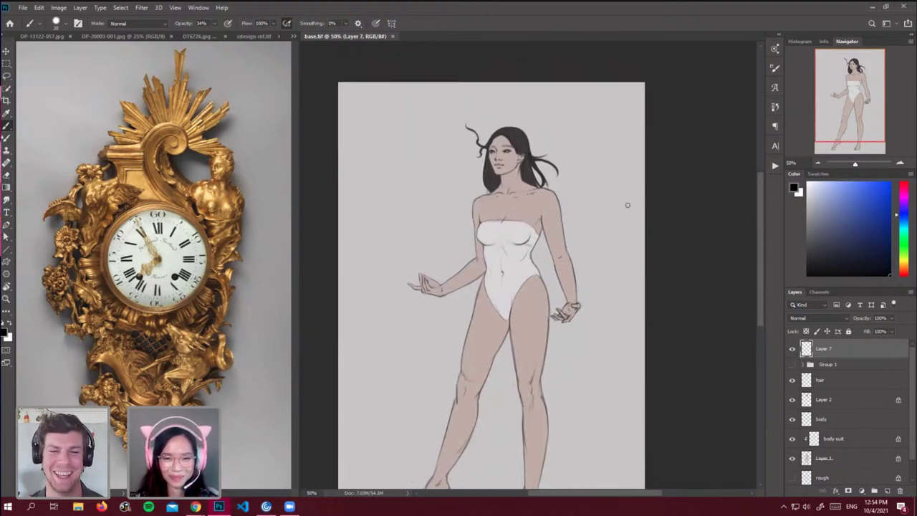
click(793, 349)
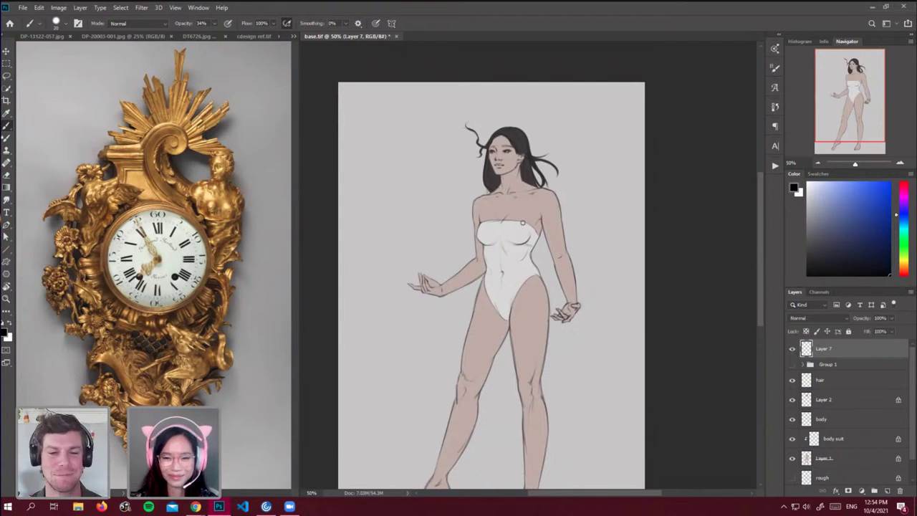
Sketch diagonal straps across the upper chest and a rough curling ornament on the shoulder of the outstretched arm.
scroll(762, 260, down, 3)
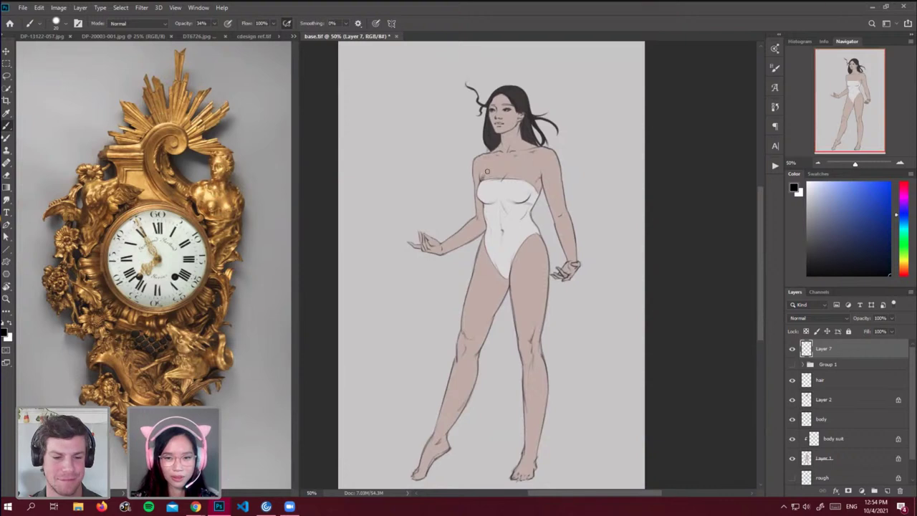
mouse_move(486, 172)
mouse_down()
mouse_move(517, 153)
mouse_move(480, 154)
mouse_move(493, 165)
mouse_move(494, 156)
mouse_move(479, 185)
mouse_up()
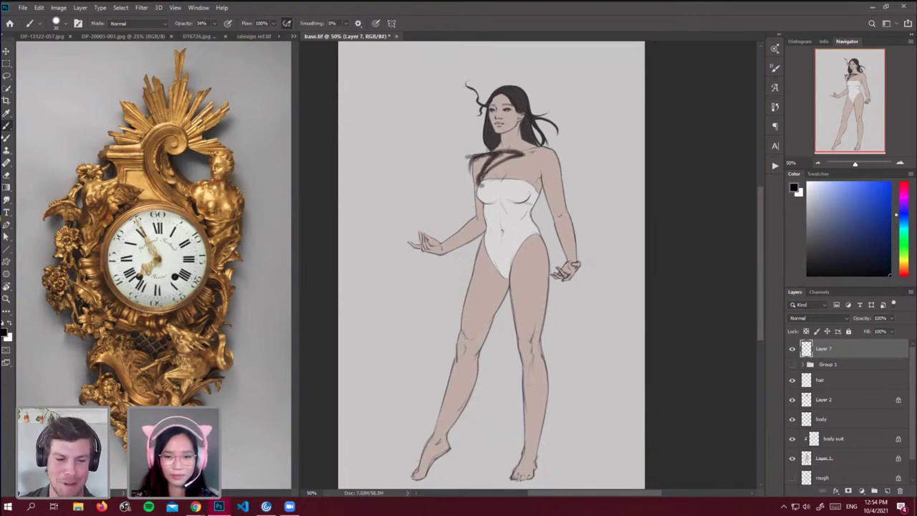
mouse_move(471, 153)
mouse_down()
mouse_move(473, 215)
mouse_move(455, 188)
mouse_move(470, 174)
mouse_move(445, 202)
mouse_move(476, 141)
mouse_move(473, 152)
mouse_move(502, 153)
mouse_move(475, 149)
mouse_move(476, 180)
mouse_up()
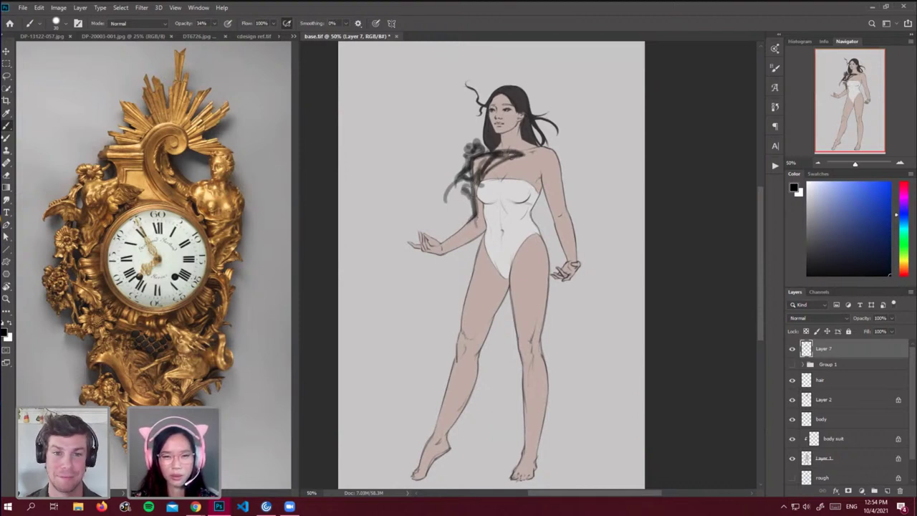
mouse_move(526, 161)
mouse_down()
mouse_move(489, 179)
mouse_move(540, 148)
mouse_move(525, 154)
mouse_up()
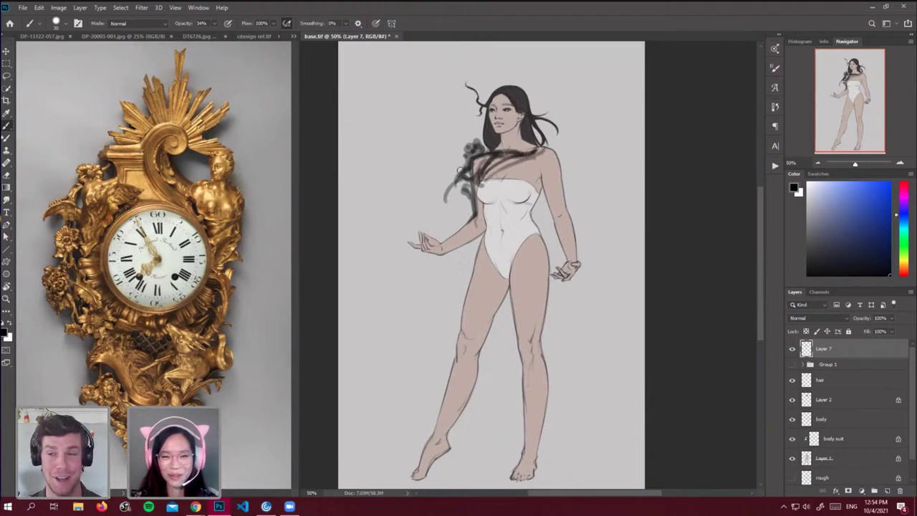
mouse_move(461, 168)
mouse_down()
mouse_move(440, 207)
mouse_move(462, 184)
mouse_up()
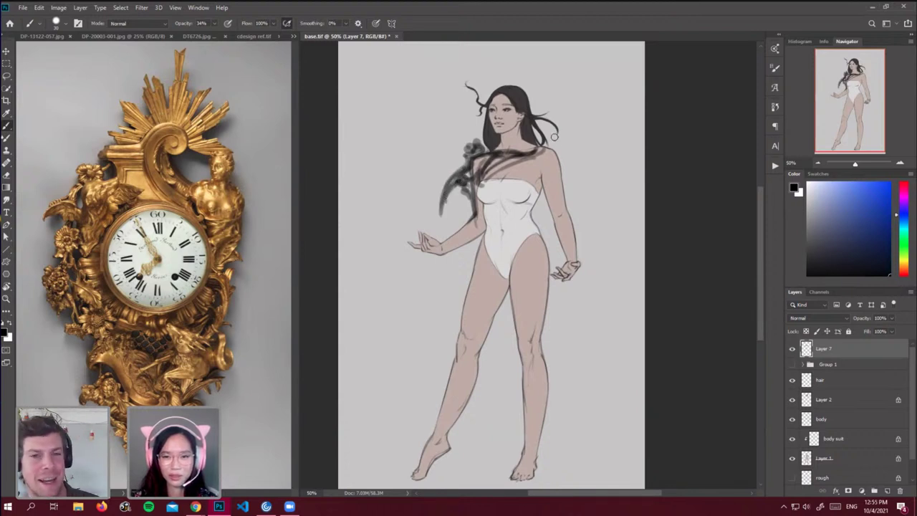
Extend the shoulder ornament into long pointed wing shapes and sketch a smaller spiked counterpart on the other shoulder.
mouse_move(555, 134)
mouse_down()
mouse_move(563, 169)
mouse_move(535, 154)
mouse_move(539, 164)
mouse_move(546, 174)
mouse_move(534, 156)
mouse_move(552, 179)
mouse_move(555, 158)
mouse_move(564, 185)
mouse_move(566, 176)
mouse_move(560, 191)
mouse_move(585, 182)
mouse_move(571, 189)
mouse_move(565, 200)
mouse_move(577, 193)
mouse_move(564, 213)
mouse_move(565, 194)
mouse_move(556, 208)
mouse_move(542, 174)
mouse_move(541, 182)
mouse_move(508, 182)
mouse_move(527, 160)
mouse_move(478, 193)
mouse_move(393, 165)
mouse_move(452, 176)
mouse_move(446, 162)
mouse_move(441, 193)
mouse_up()
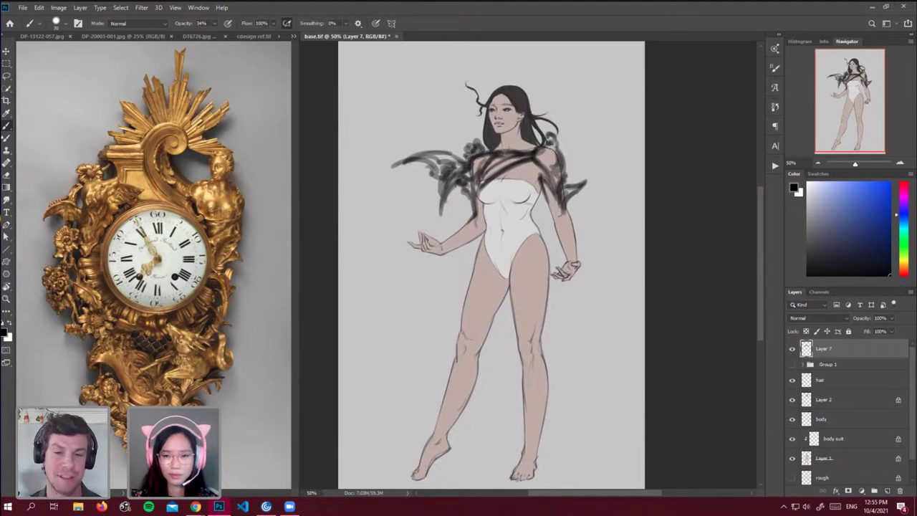
mouse_move(547, 153)
mouse_down()
mouse_move(561, 162)
mouse_move(550, 163)
mouse_up()
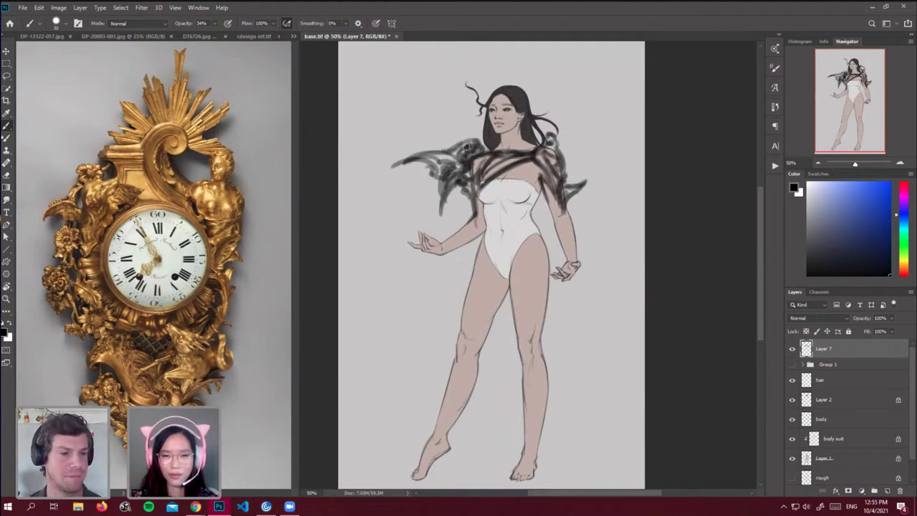
mouse_move(456, 146)
mouse_down()
mouse_move(406, 151)
mouse_move(446, 151)
mouse_move(383, 175)
mouse_move(429, 164)
mouse_move(420, 162)
mouse_move(457, 188)
mouse_move(440, 210)
mouse_move(458, 185)
mouse_move(440, 237)
mouse_up()
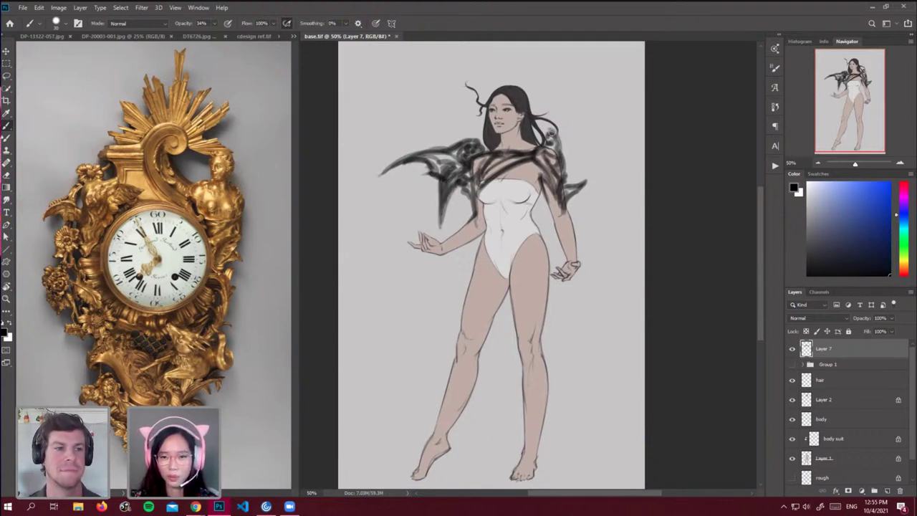
Sketch a sunburst headdress of pointed rays radiating around the head, modelled on the gold clock's crown.
scroll(752, 175, up, 2)
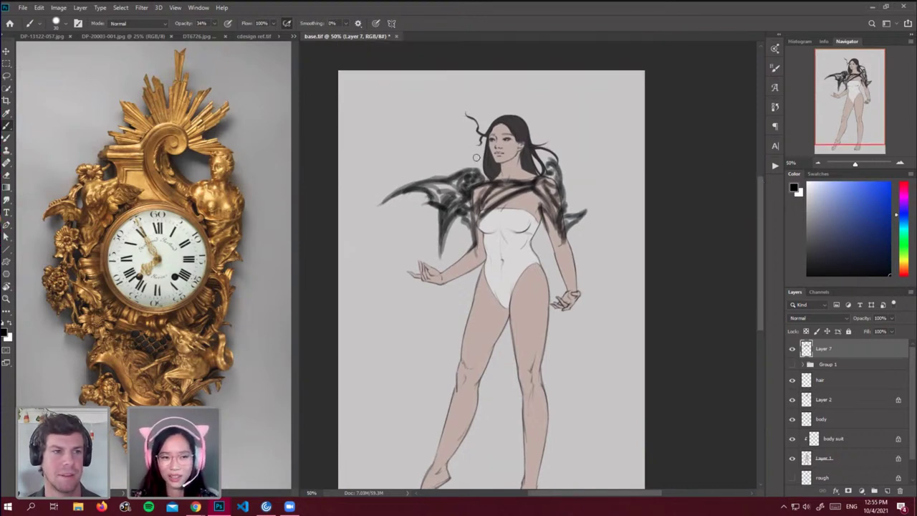
mouse_move(462, 147)
mouse_down()
mouse_move(481, 123)
mouse_move(473, 119)
mouse_move(476, 130)
mouse_move(492, 130)
mouse_move(488, 102)
mouse_move(498, 120)
mouse_move(529, 88)
mouse_up()
drag(763, 187, 756, 151)
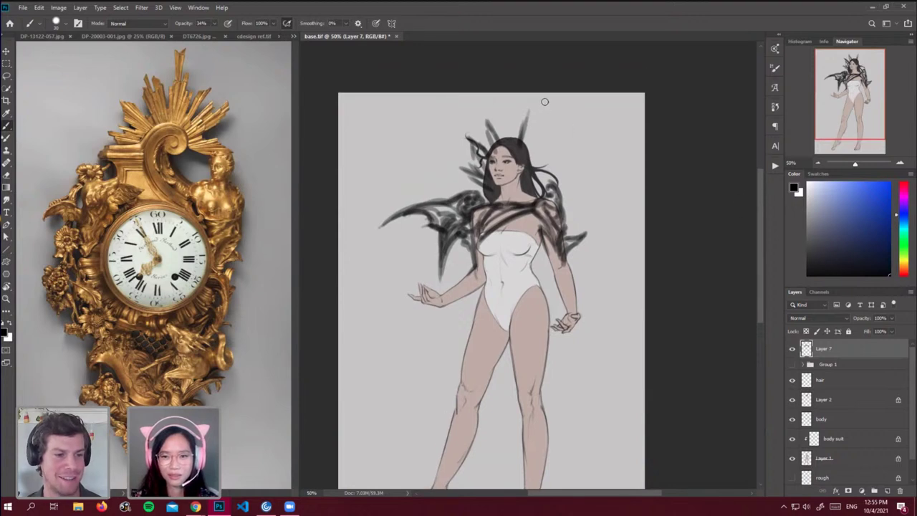
mouse_move(535, 101)
mouse_down()
mouse_move(525, 147)
mouse_move(502, 101)
mouse_up()
mouse_move(505, 139)
mouse_down()
mouse_move(504, 107)
mouse_move(508, 113)
mouse_up()
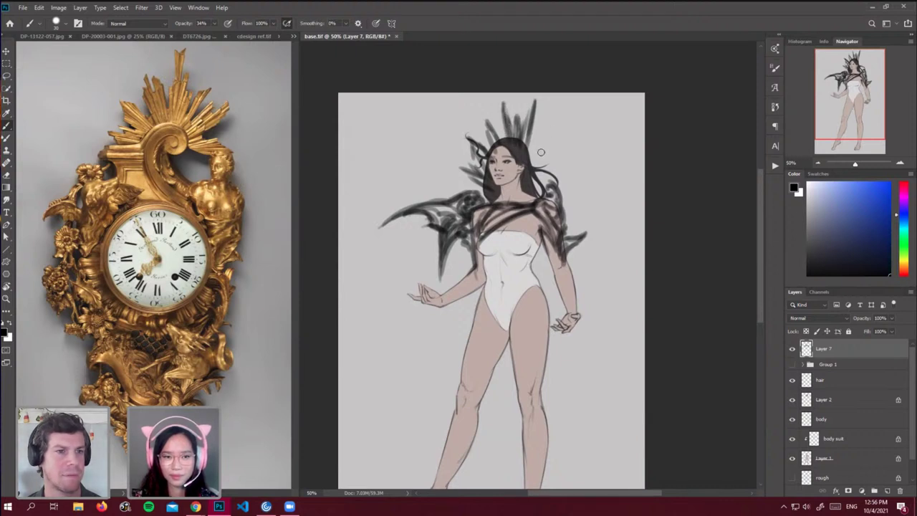
drag(537, 152, 559, 130)
mouse_move(532, 153)
mouse_down()
mouse_move(547, 137)
mouse_move(568, 159)
mouse_move(556, 164)
mouse_move(571, 165)
mouse_move(529, 163)
mouse_move(569, 117)
mouse_move(531, 134)
mouse_up()
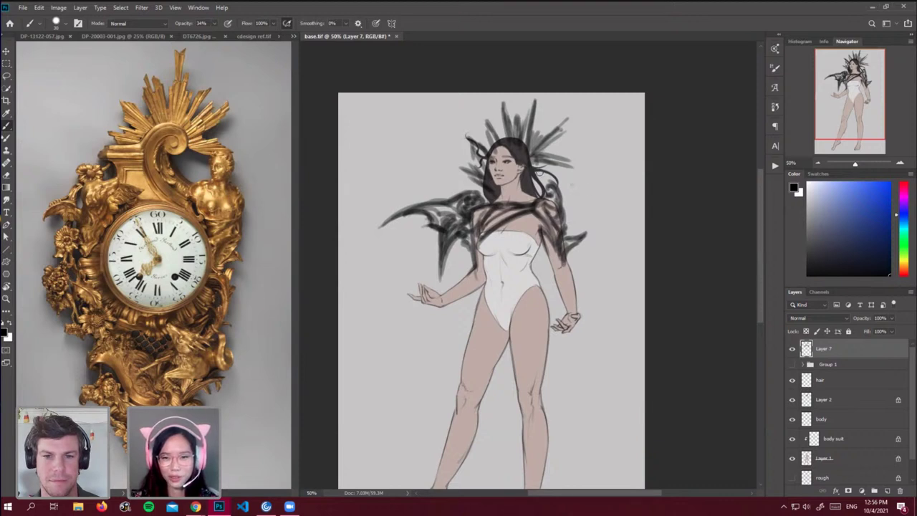
mouse_move(539, 166)
mouse_down()
mouse_move(573, 189)
mouse_move(547, 179)
mouse_up()
Darken and sharpen the headdress rays above the head and down toward the winged shoulder, adjusting the brush size.
key(bracketright)
mouse_move(502, 103)
mouse_down()
mouse_move(506, 141)
mouse_move(496, 143)
mouse_move(487, 111)
mouse_move(493, 137)
mouse_move(483, 164)
mouse_move(455, 176)
mouse_move(485, 181)
mouse_move(482, 202)
mouse_move(435, 208)
mouse_up()
key([)
key(])
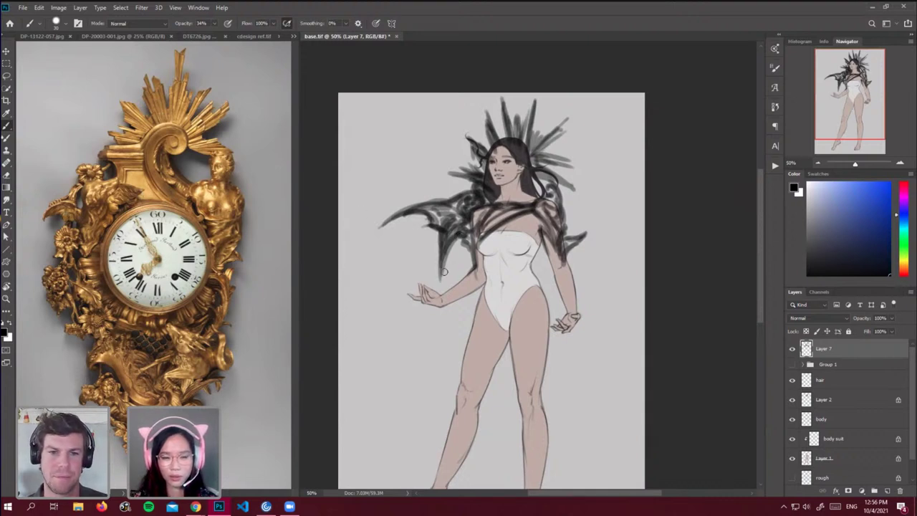
Erase the long hanging spikes from both shoulder ornaments and sketch a second, upper wing point on the outstretched arm's shoulder.
key(e)
mouse_move(430, 239)
mouse_down()
mouse_move(447, 246)
mouse_move(433, 258)
mouse_up()
drag(591, 228, 567, 252)
key(b)
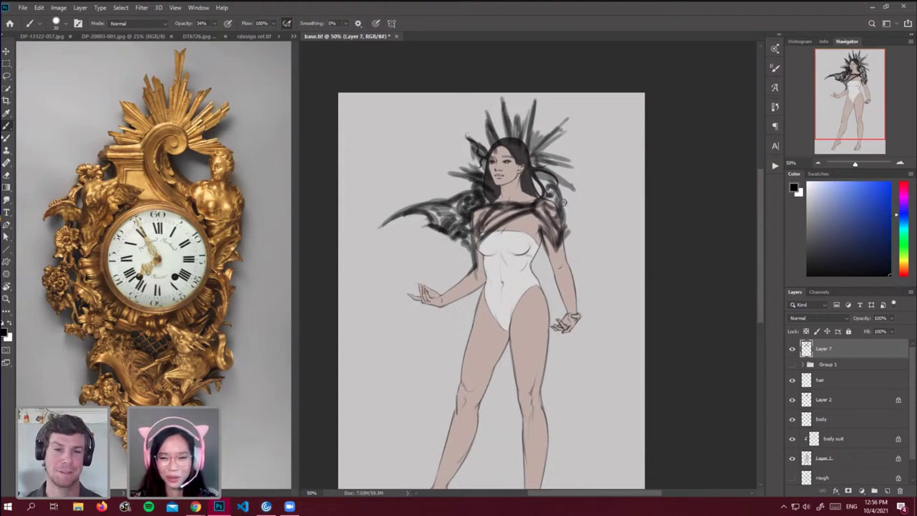
drag(563, 203, 561, 233)
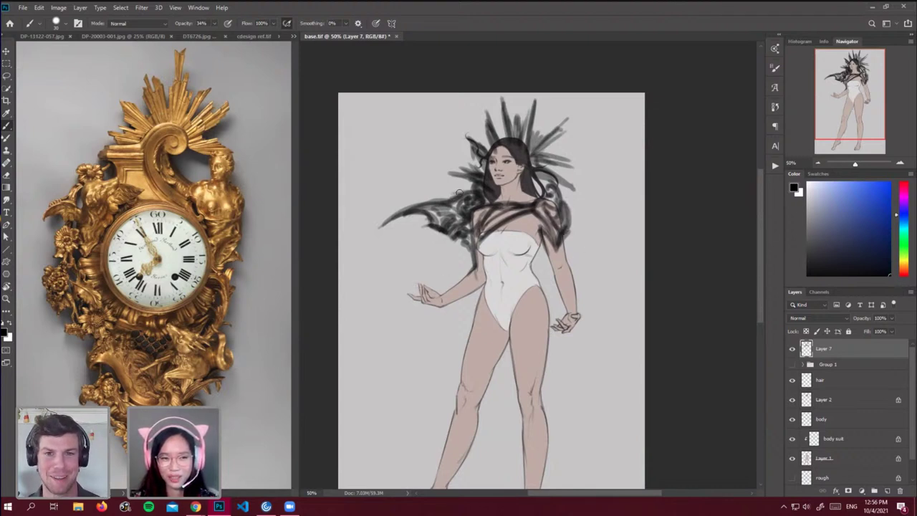
mouse_move(458, 192)
mouse_down()
mouse_move(410, 186)
mouse_move(464, 192)
mouse_move(480, 203)
mouse_move(474, 194)
mouse_move(485, 223)
mouse_up()
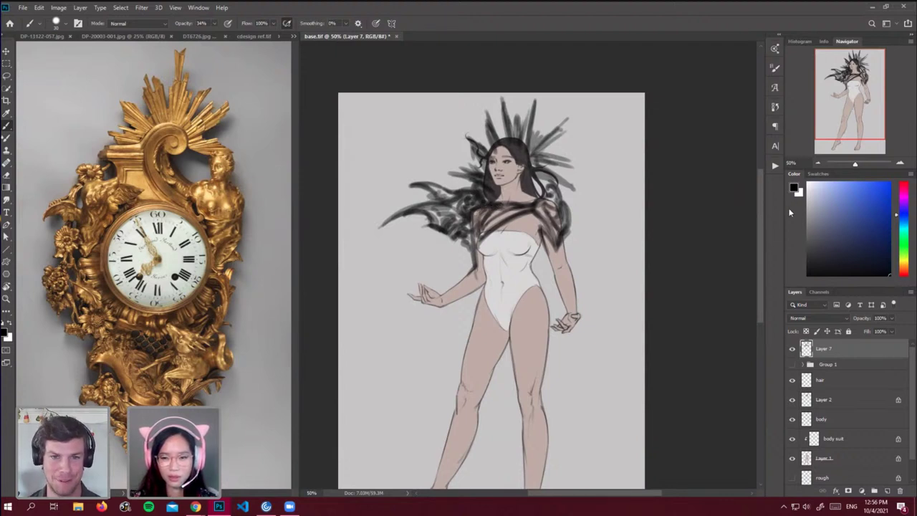
Extend a strap down the side of the bust toward the waist and try strokes along the neckline.
scroll(723, 219, down, 2)
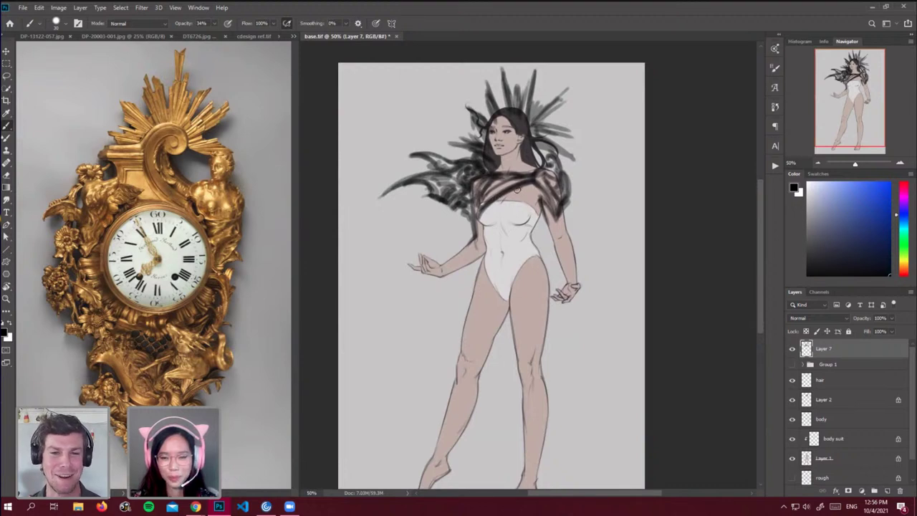
mouse_move(521, 188)
mouse_down()
mouse_move(533, 207)
mouse_move(532, 240)
mouse_up()
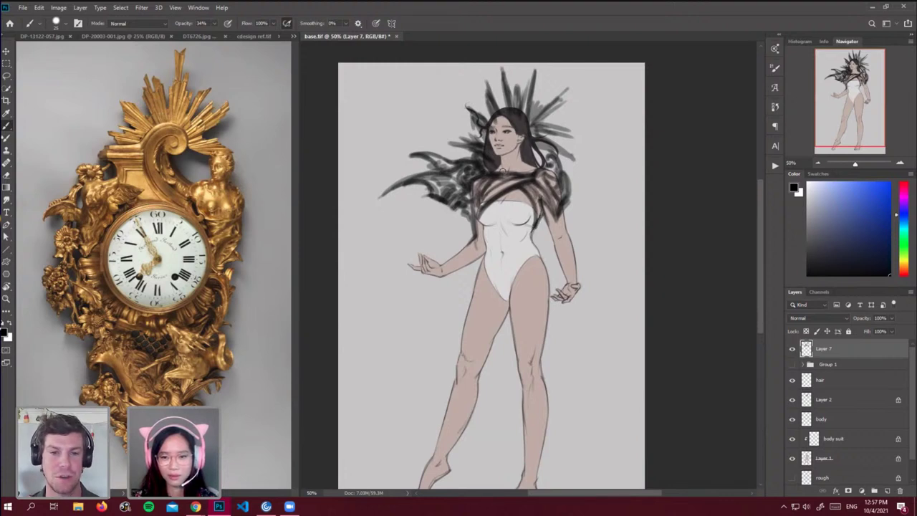
drag(483, 177, 515, 172)
key(ctrl+z)
key(ctrl+z)
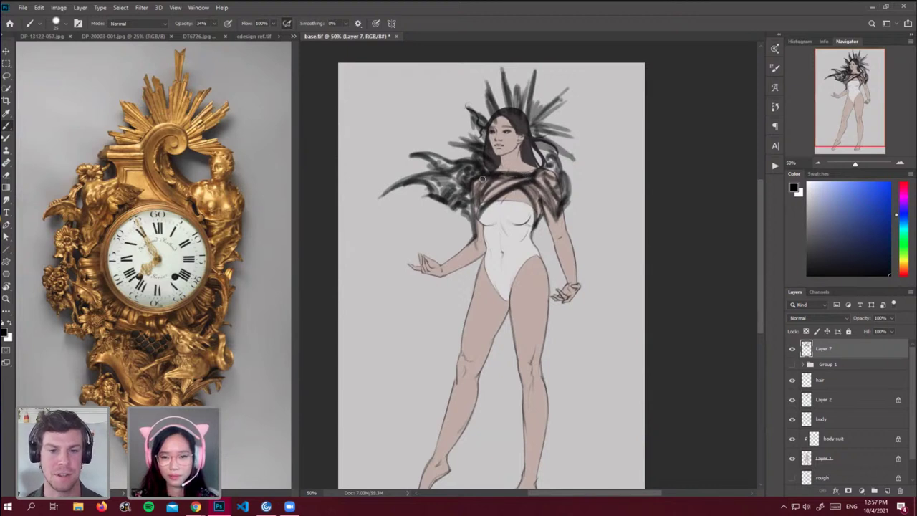
Trim the lower tip of the outstretched arm's shoulder ornament and reshape the strap crossing the upper chest.
drag(466, 214, 470, 242)
key(e)
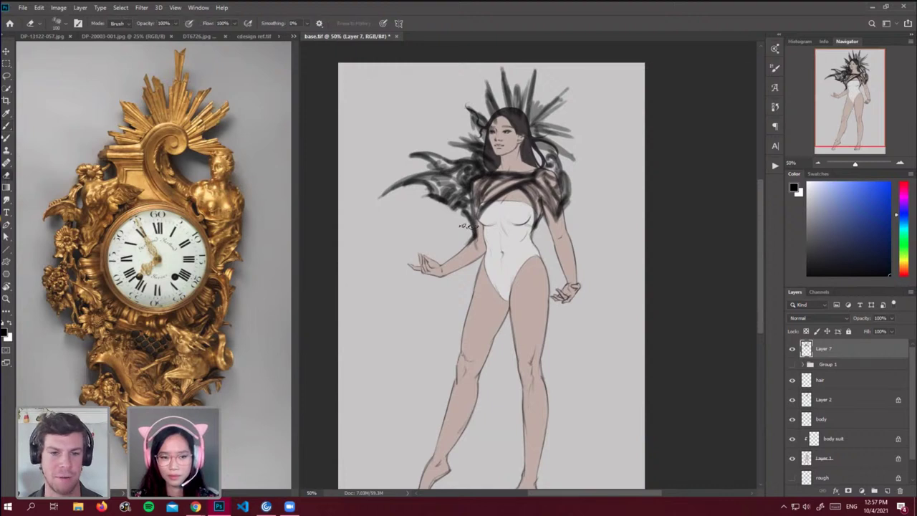
key(b)
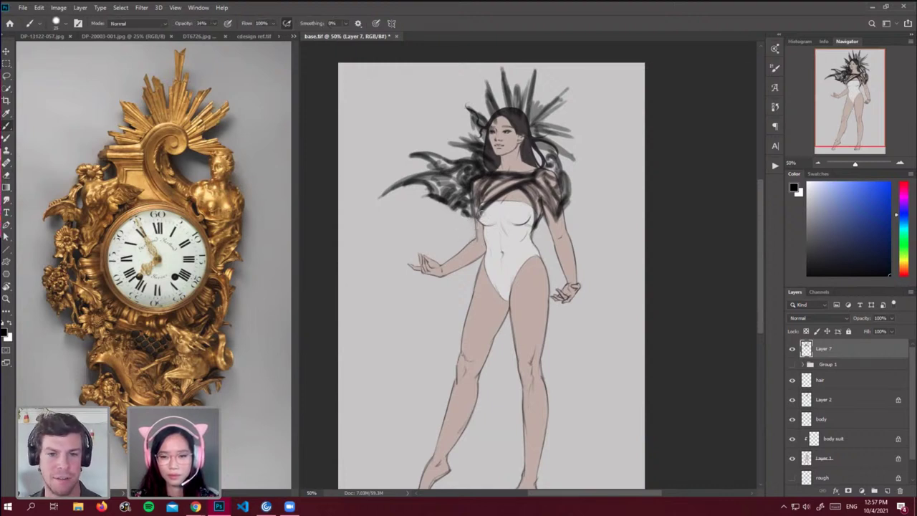
key(e)
drag(515, 194, 481, 221)
key(b)
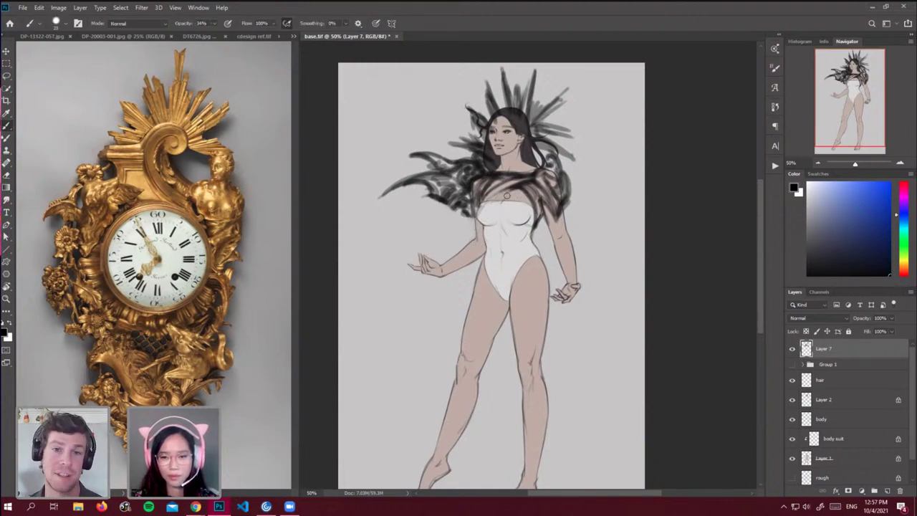
drag(504, 191, 469, 217)
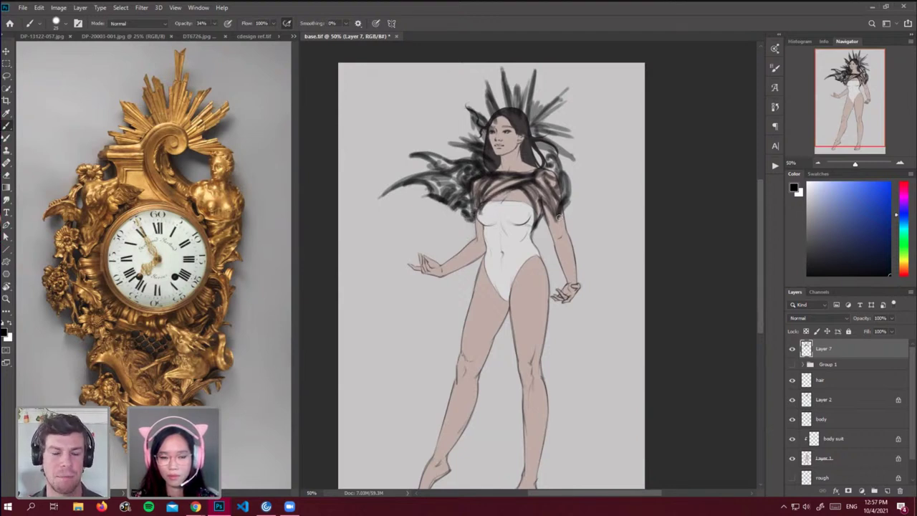
Add pointed tips to the lowered arm's shoulder ornament and fill out the headdress with leaf-shaped and darker rays.
drag(560, 222, 575, 201)
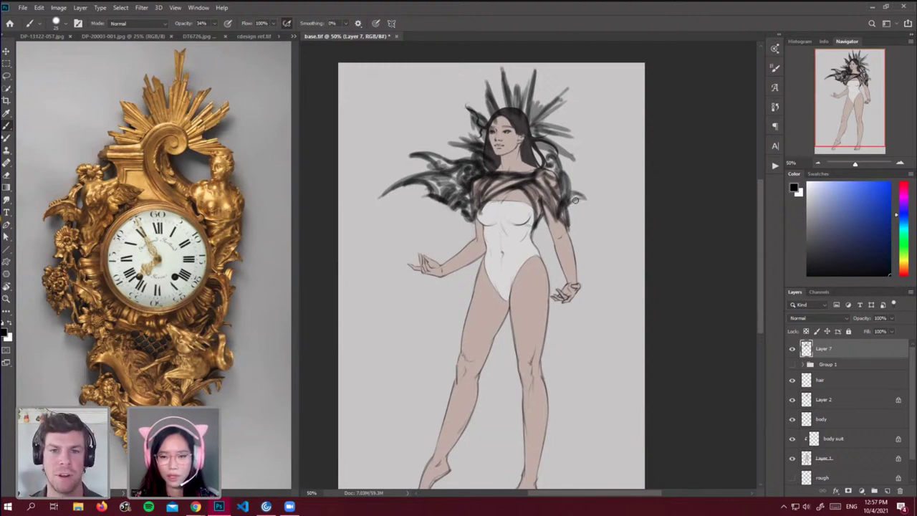
mouse_move(564, 157)
mouse_down()
mouse_move(534, 144)
mouse_move(541, 157)
mouse_move(521, 150)
mouse_up()
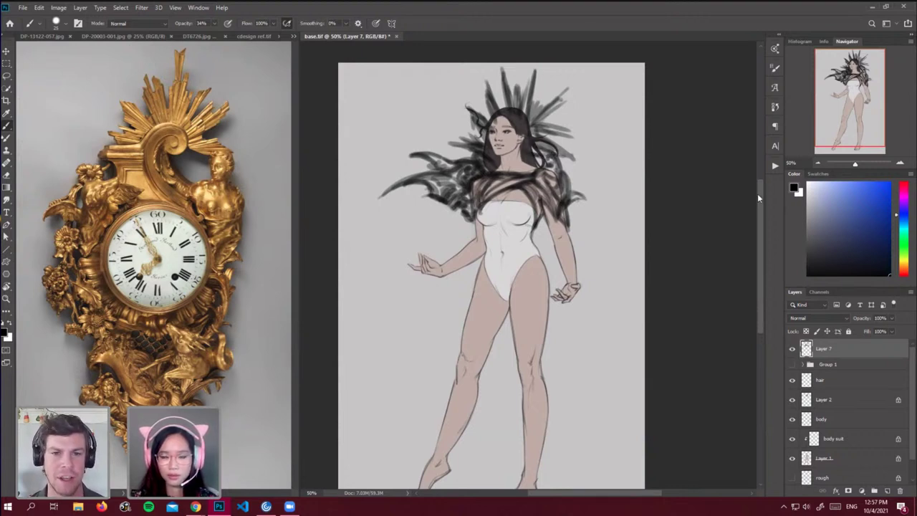
scroll(761, 193, up, 1)
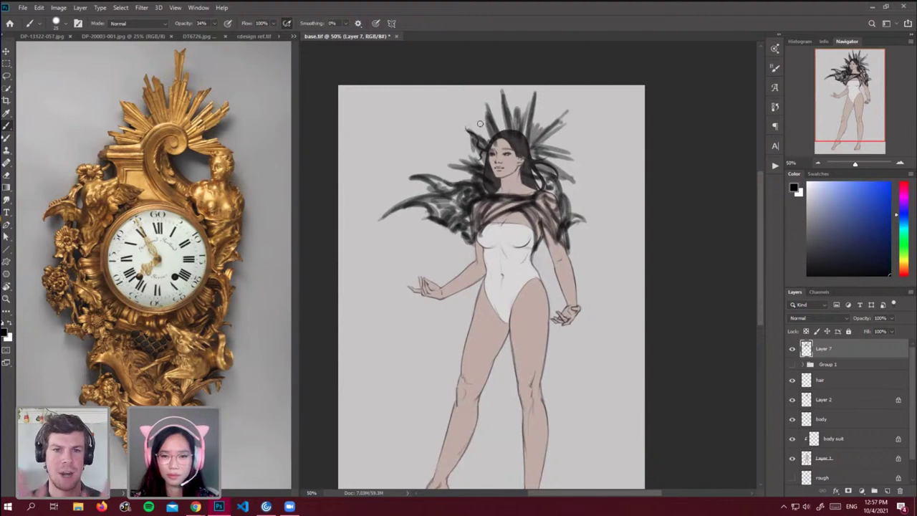
mouse_move(480, 124)
mouse_down()
mouse_move(459, 123)
mouse_move(486, 162)
mouse_move(465, 154)
mouse_move(481, 164)
mouse_move(448, 163)
mouse_move(485, 176)
mouse_move(479, 184)
mouse_up()
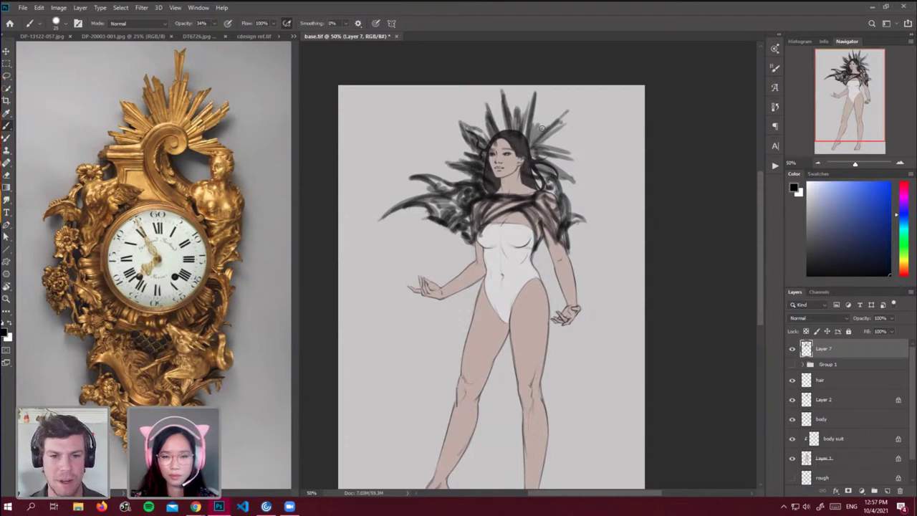
mouse_move(517, 117)
mouse_down()
mouse_move(522, 93)
mouse_move(521, 126)
mouse_move(523, 87)
mouse_move(520, 129)
mouse_move(520, 108)
mouse_up()
mouse_move(546, 149)
mouse_down()
mouse_move(560, 151)
mouse_move(532, 153)
mouse_up()
Sketch swirling baroque bands over the bust, waist and hips of the white body suit.
drag(762, 192, 759, 207)
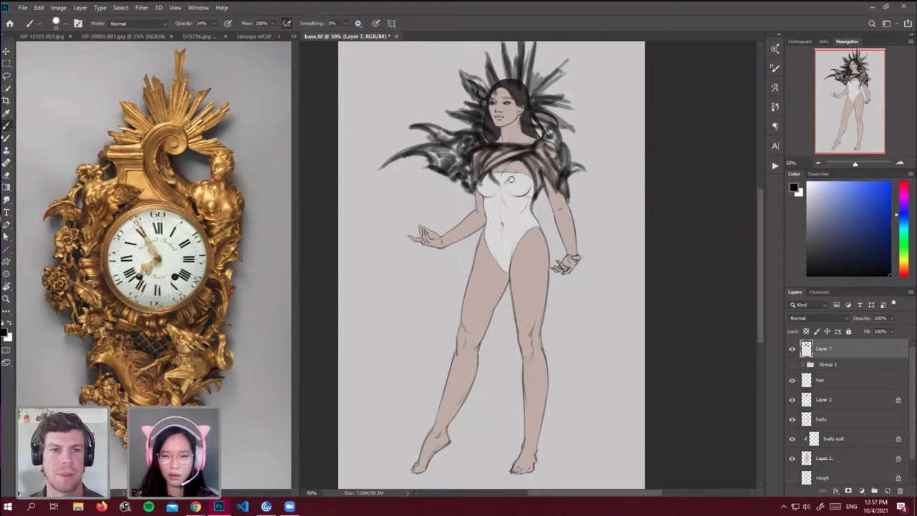
mouse_move(514, 172)
mouse_down()
mouse_move(501, 184)
mouse_move(519, 169)
mouse_up()
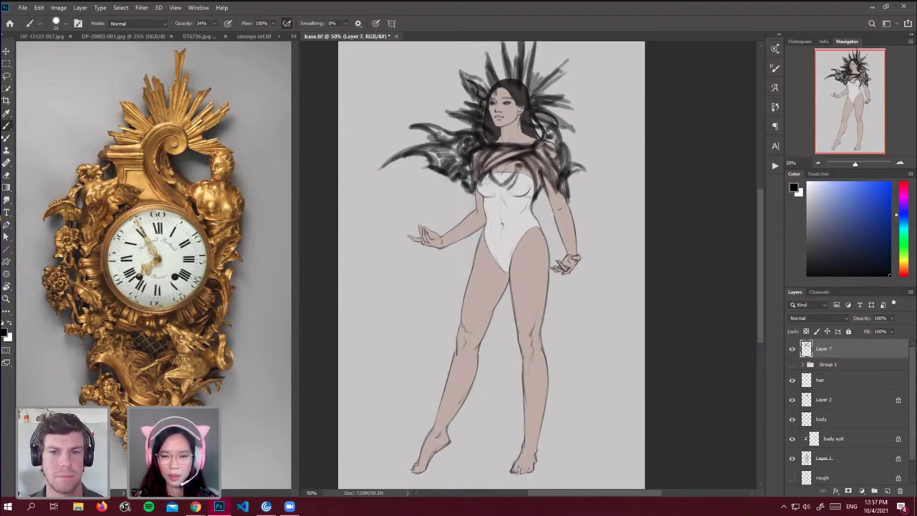
mouse_move(499, 191)
mouse_down()
mouse_move(529, 175)
mouse_move(527, 195)
mouse_move(484, 183)
mouse_move(493, 195)
mouse_move(482, 194)
mouse_move(513, 194)
mouse_up()
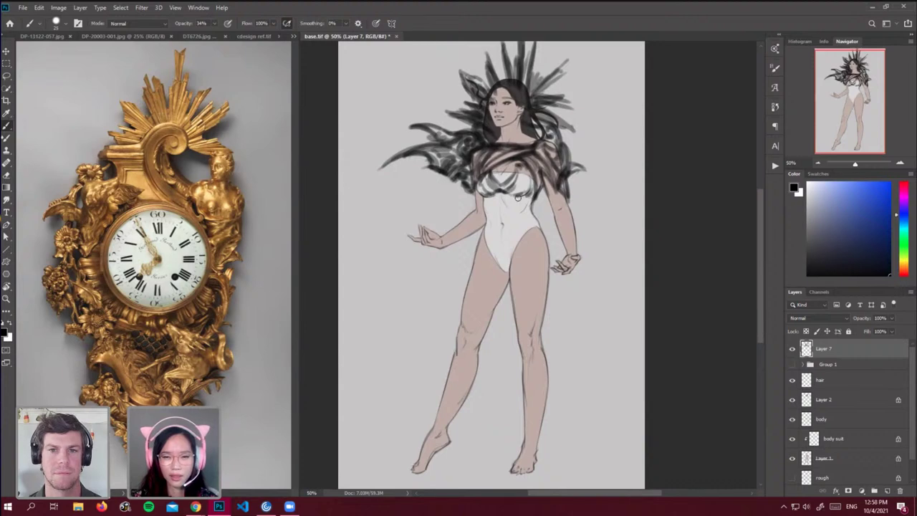
mouse_move(518, 198)
mouse_down()
mouse_move(489, 221)
mouse_move(508, 196)
mouse_move(486, 212)
mouse_move(503, 194)
mouse_move(492, 202)
mouse_move(508, 195)
mouse_move(485, 202)
mouse_move(483, 215)
mouse_move(483, 204)
mouse_move(486, 214)
mouse_move(530, 202)
mouse_move(502, 205)
mouse_move(512, 216)
mouse_move(503, 205)
mouse_move(521, 241)
mouse_up()
mouse_move(521, 199)
mouse_down()
mouse_move(516, 241)
mouse_move(517, 215)
mouse_move(542, 241)
mouse_move(524, 226)
mouse_move(529, 197)
mouse_move(541, 222)
mouse_move(527, 202)
mouse_move(524, 210)
mouse_move(538, 235)
mouse_up()
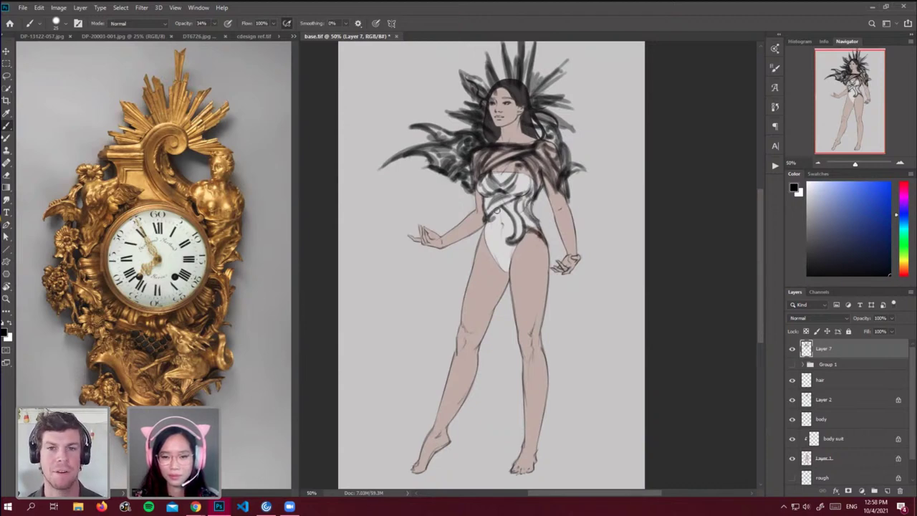
mouse_move(503, 210)
mouse_down()
mouse_move(473, 270)
mouse_move(487, 222)
mouse_move(506, 204)
mouse_move(518, 230)
mouse_move(530, 181)
mouse_move(520, 194)
mouse_move(523, 167)
mouse_move(531, 207)
mouse_move(516, 164)
mouse_move(505, 191)
mouse_up()
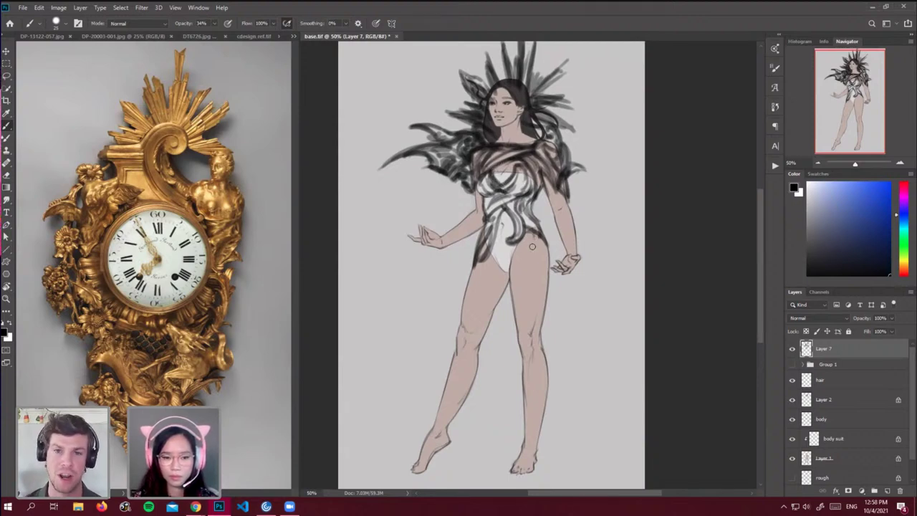
Sketch curved strands sweeping from the hip across the upper thigh and add flared points at both hips.
mouse_move(536, 230)
mouse_down()
mouse_move(522, 271)
mouse_move(538, 247)
mouse_move(527, 274)
mouse_move(535, 257)
mouse_move(502, 308)
mouse_up()
drag(542, 269, 508, 303)
mouse_move(548, 239)
mouse_down()
mouse_move(546, 265)
mouse_move(539, 242)
mouse_move(526, 288)
mouse_up()
drag(543, 241, 533, 275)
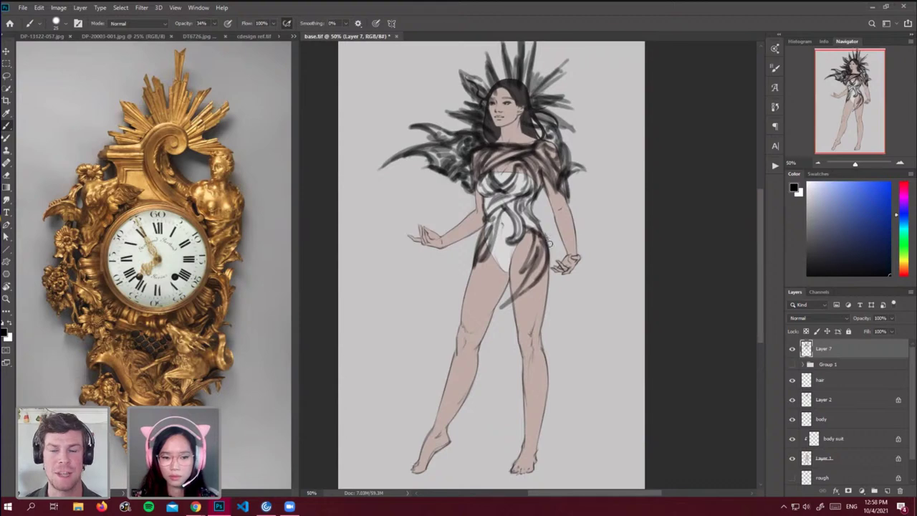
mouse_move(545, 231)
mouse_down()
mouse_move(557, 255)
mouse_move(548, 234)
mouse_up()
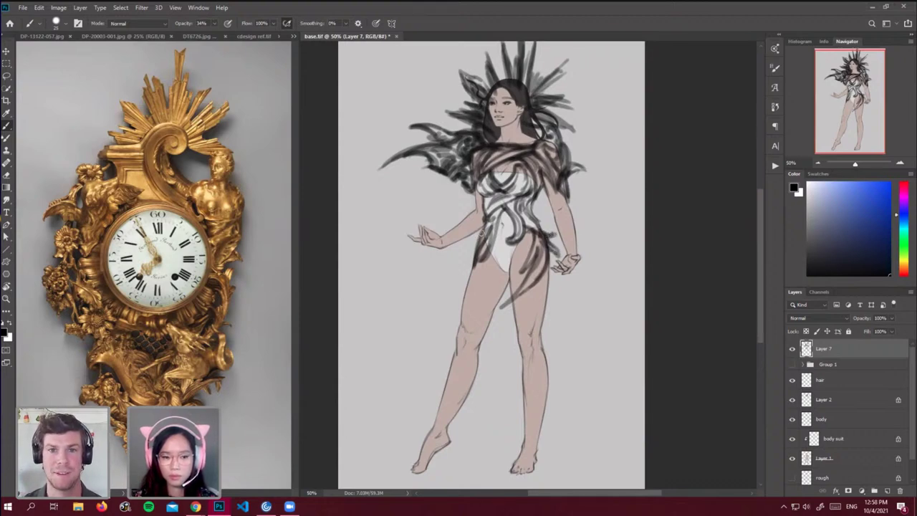
mouse_move(482, 230)
mouse_down()
mouse_move(471, 265)
mouse_move(488, 212)
mouse_move(478, 185)
mouse_up()
drag(532, 195, 535, 220)
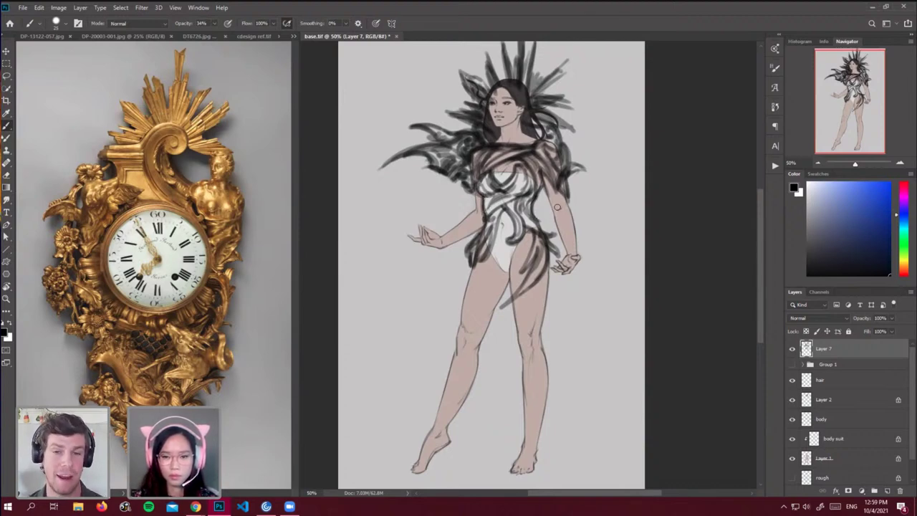
Sketch curling ornament down the lowered arm and small curls beneath the outstretched arm's shoulder wing.
mouse_move(562, 236)
mouse_down()
mouse_move(556, 217)
mouse_move(572, 205)
mouse_move(564, 215)
mouse_move(570, 200)
mouse_move(548, 194)
mouse_move(553, 201)
mouse_move(573, 189)
mouse_move(556, 227)
mouse_move(564, 213)
mouse_move(566, 235)
mouse_up()
drag(568, 179, 589, 173)
mouse_move(563, 143)
mouse_down()
mouse_move(565, 168)
mouse_move(570, 150)
mouse_up()
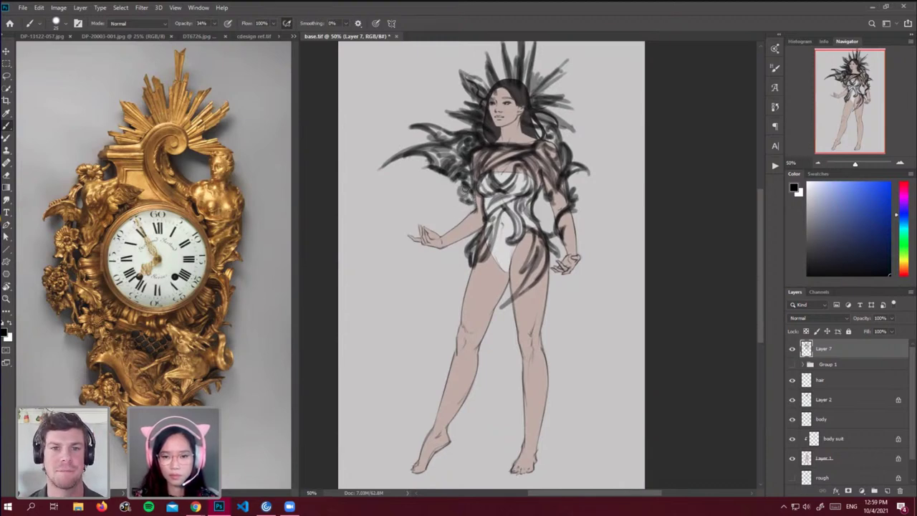
mouse_move(461, 188)
mouse_down()
mouse_move(465, 199)
mouse_move(470, 190)
mouse_up()
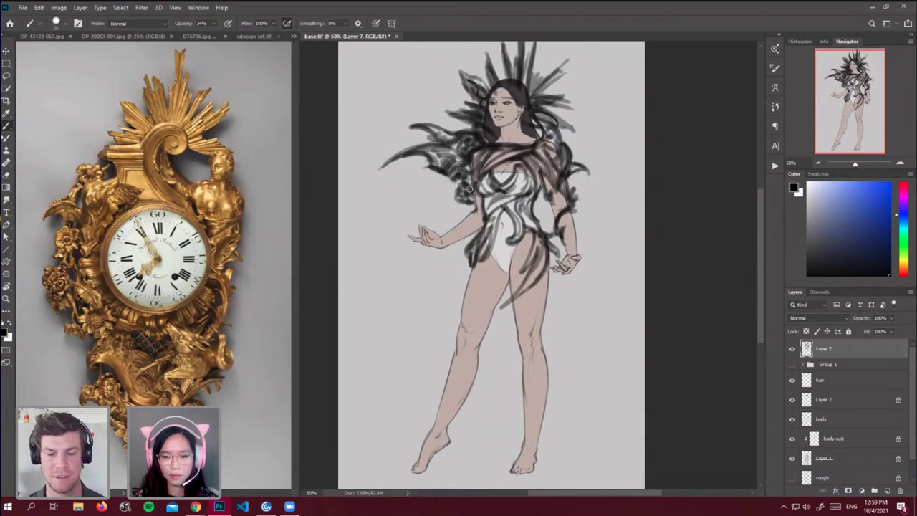
Trim the curls beneath the outstretched arm's shoulder wing and darken the wing's lower feathers.
drag(475, 256, 453, 354)
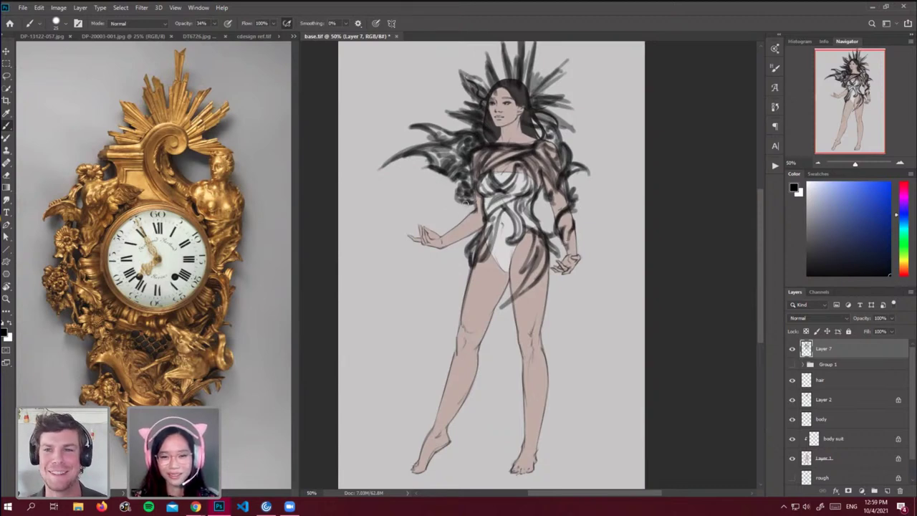
key(e)
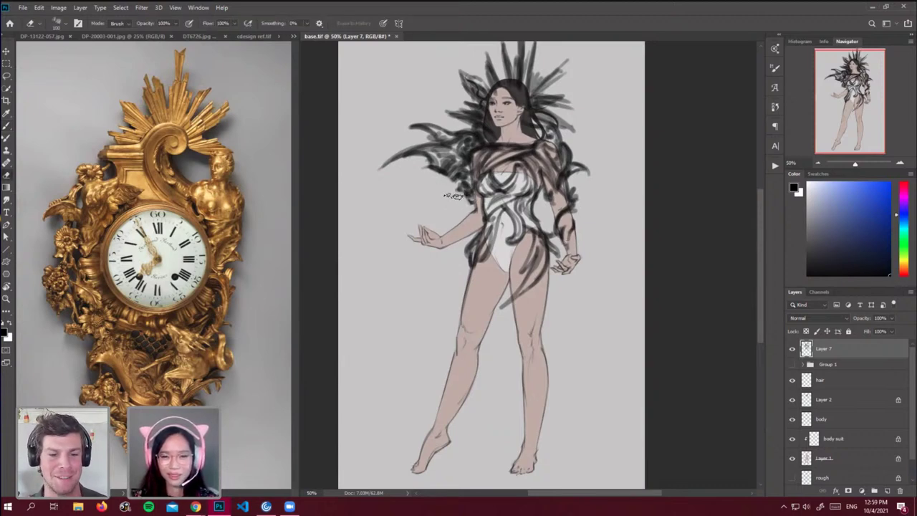
key(b)
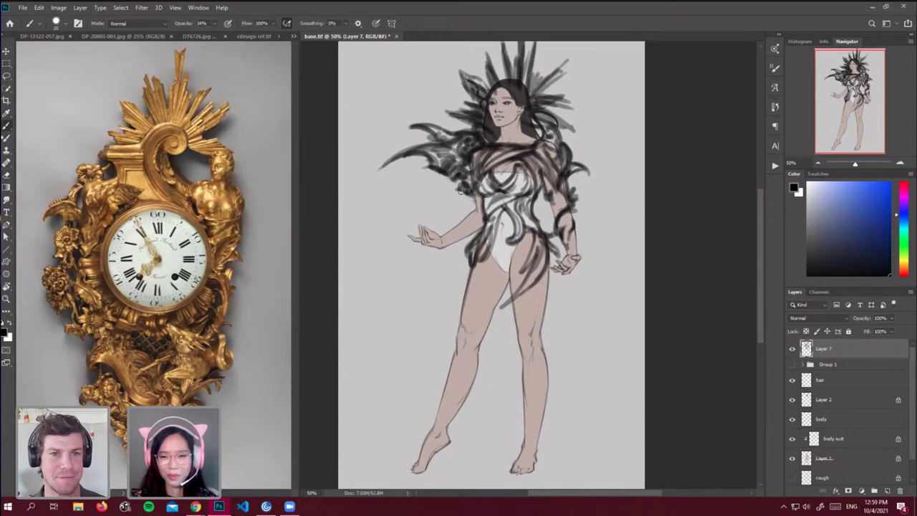
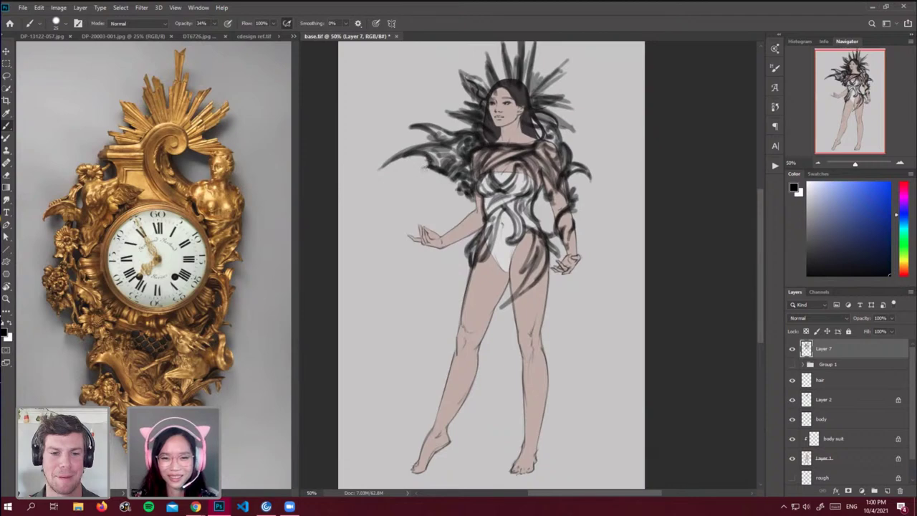
drag(426, 168, 453, 180)
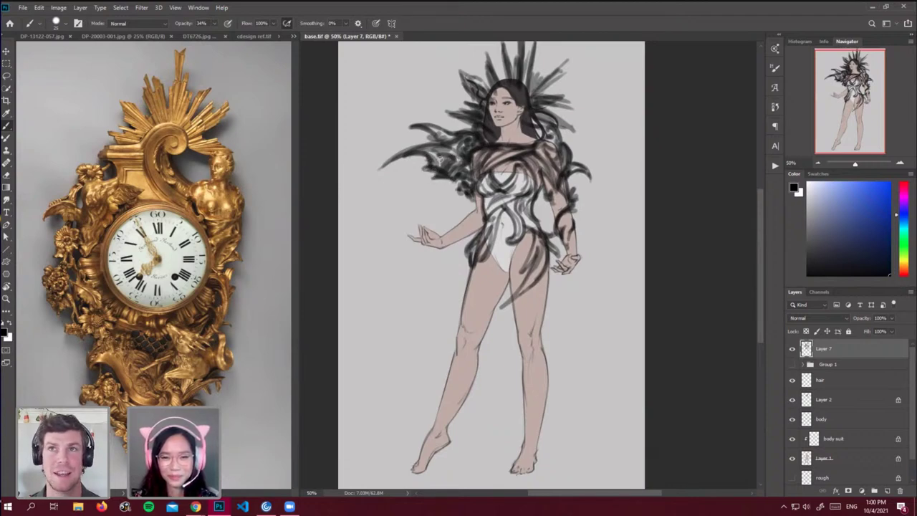
drag(433, 149, 448, 155)
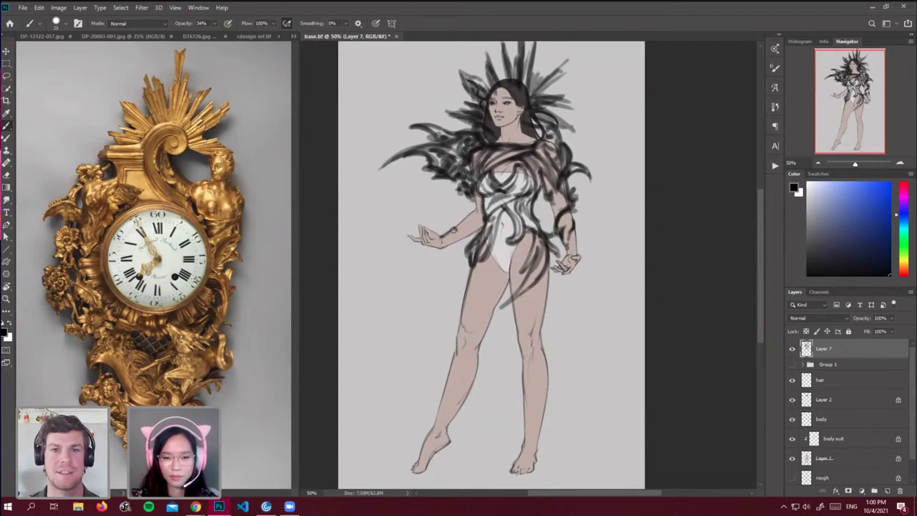
Sketch a bracer of crisscrossing curved bands along the outstretched forearm up to the elbow.
mouse_move(457, 228)
mouse_down()
mouse_move(458, 240)
mouse_move(442, 245)
mouse_move(445, 234)
mouse_move(449, 241)
mouse_move(475, 229)
mouse_up()
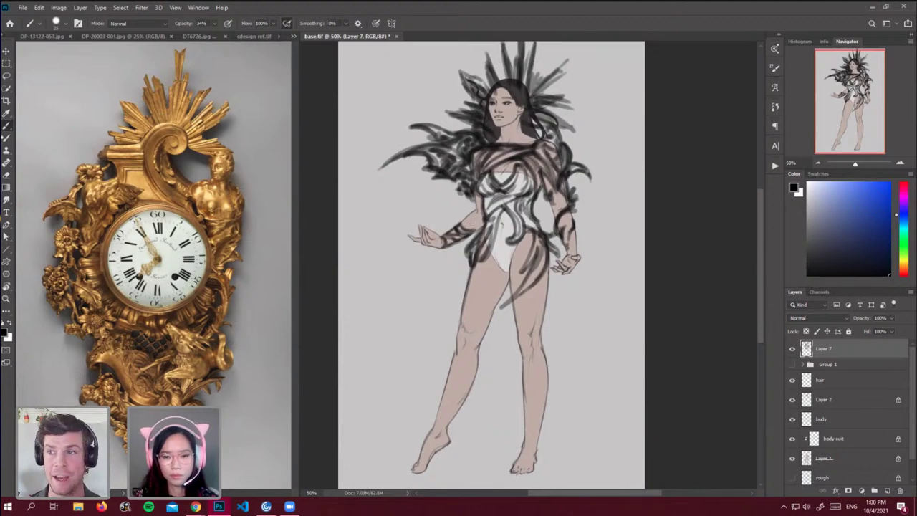
drag(477, 230, 457, 241)
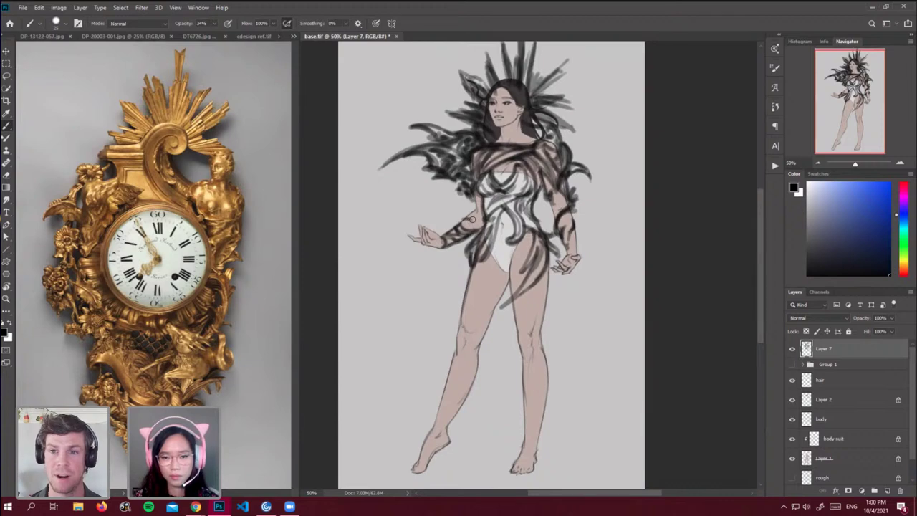
drag(469, 216, 444, 237)
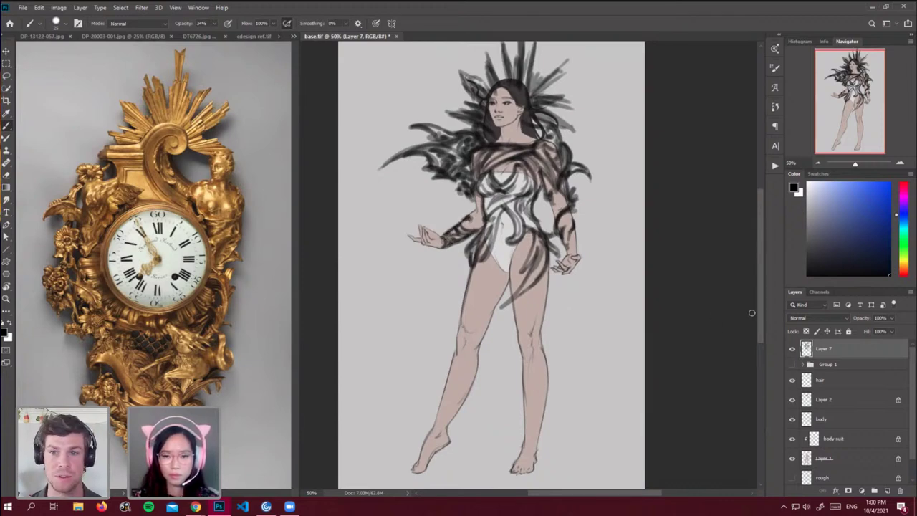
On a new layer, sketch long skirt lines falling from the hips over the standing leg and flaring behind it.
click(887, 491)
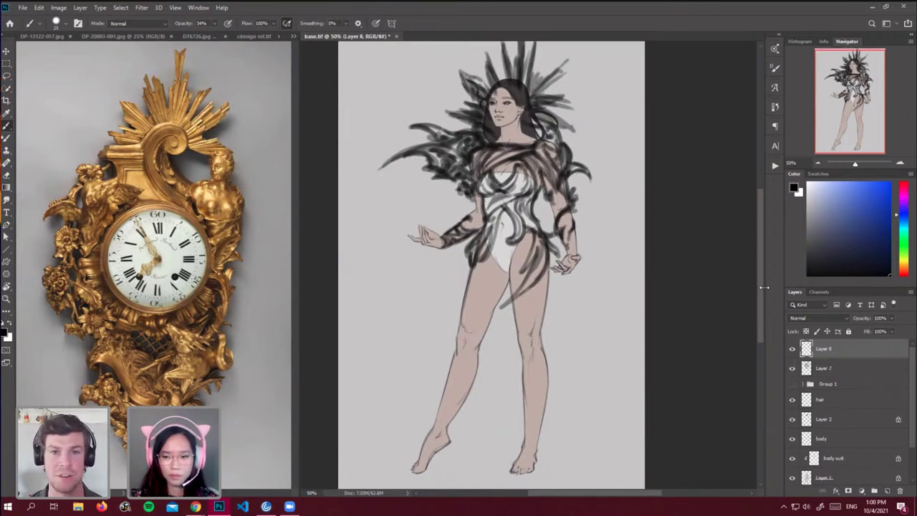
scroll(500, 197, down, 2)
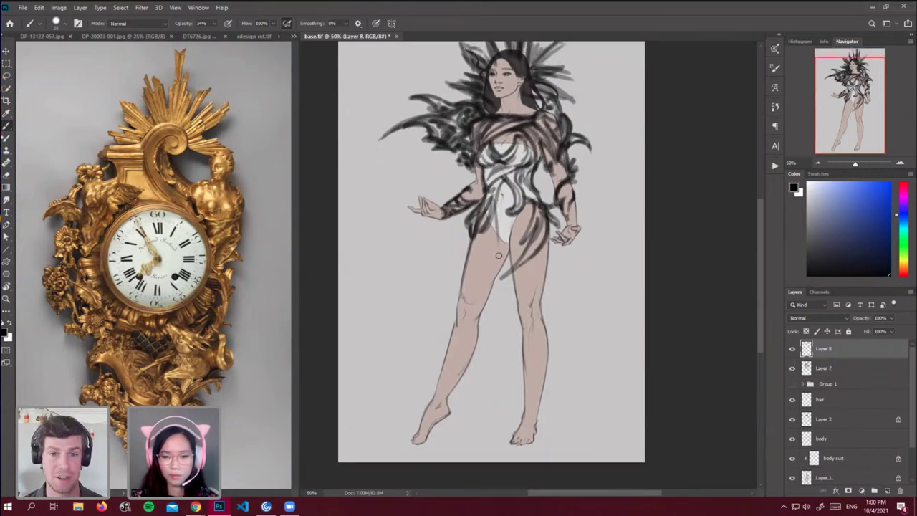
mouse_move(493, 200)
mouse_down()
mouse_move(524, 334)
mouse_move(569, 404)
mouse_move(506, 268)
mouse_move(573, 422)
mouse_up()
drag(541, 379, 590, 434)
mouse_move(520, 207)
mouse_down()
mouse_move(524, 271)
mouse_move(527, 239)
mouse_move(546, 279)
mouse_up()
drag(546, 235, 550, 356)
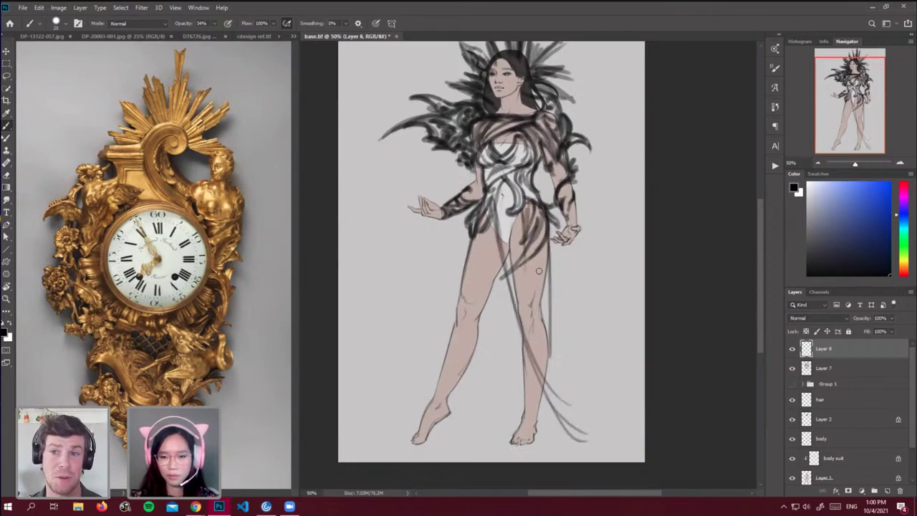
mouse_move(539, 252)
mouse_down()
mouse_move(549, 335)
mouse_move(552, 321)
mouse_move(571, 368)
mouse_up()
drag(552, 309, 628, 460)
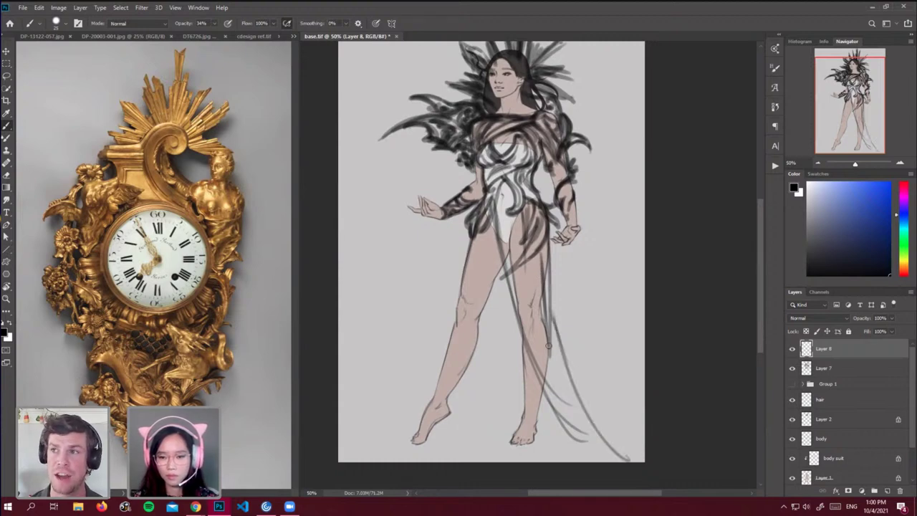
mouse_move(549, 338)
mouse_down()
mouse_move(567, 396)
mouse_move(574, 391)
mouse_up()
Erase the overlong train line near the lower corner and sketch the train sweeping along the ground to the canvas edge.
key(e)
drag(586, 430, 628, 458)
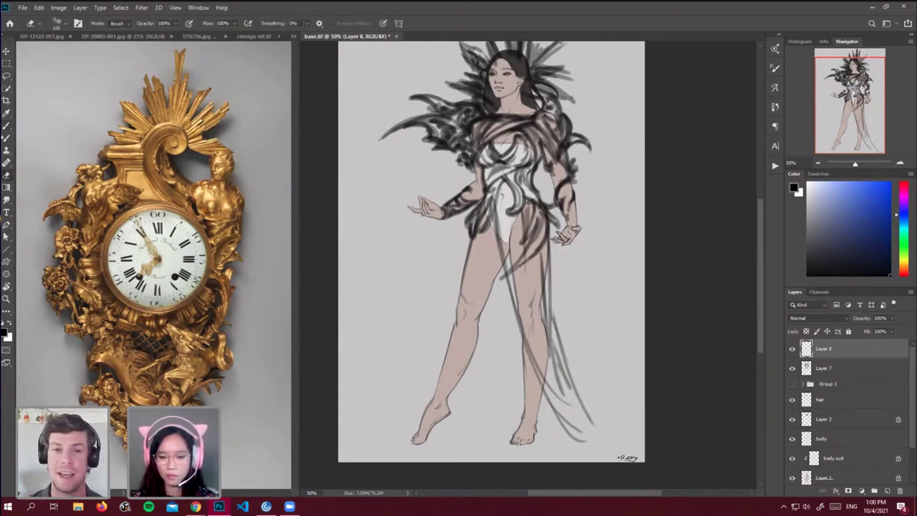
key(b)
drag(563, 401, 622, 439)
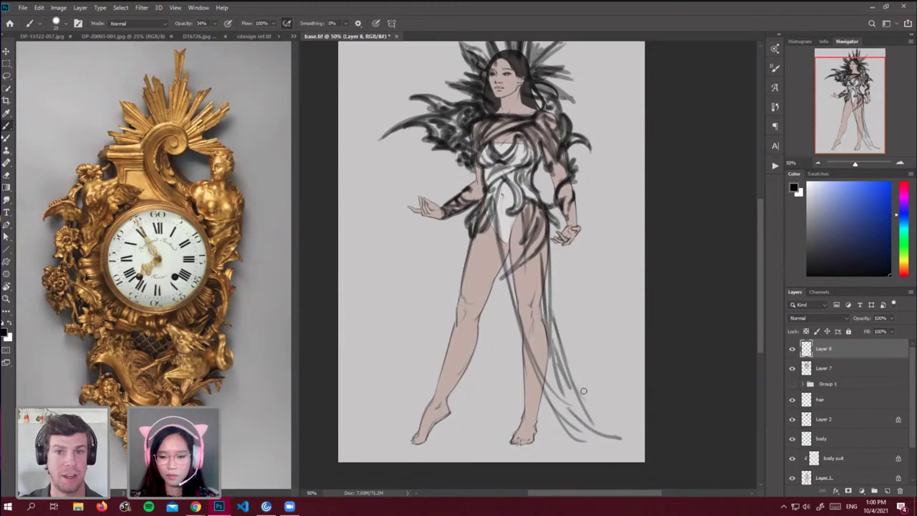
drag(566, 365, 620, 417)
drag(582, 390, 620, 419)
mouse_move(565, 414)
mouse_down()
mouse_move(597, 443)
mouse_move(626, 450)
mouse_move(630, 444)
mouse_move(615, 447)
mouse_move(643, 435)
mouse_up()
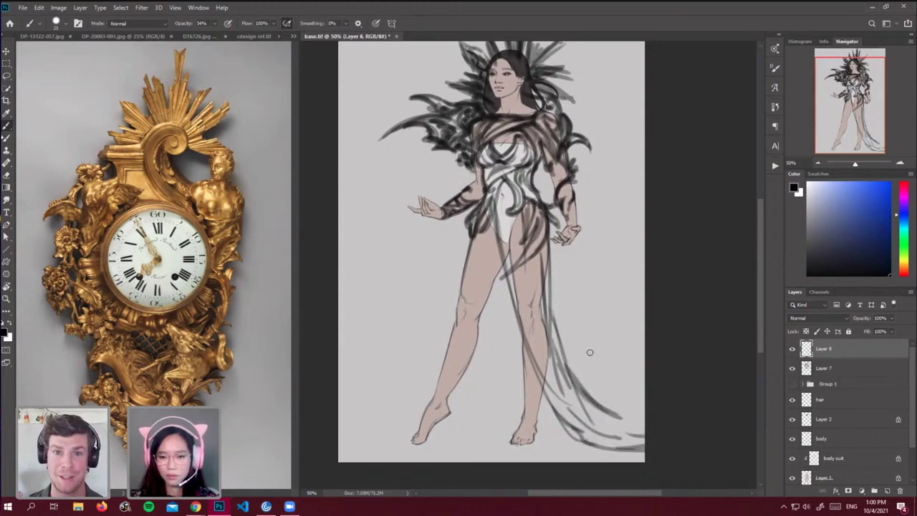
drag(513, 186, 512, 208)
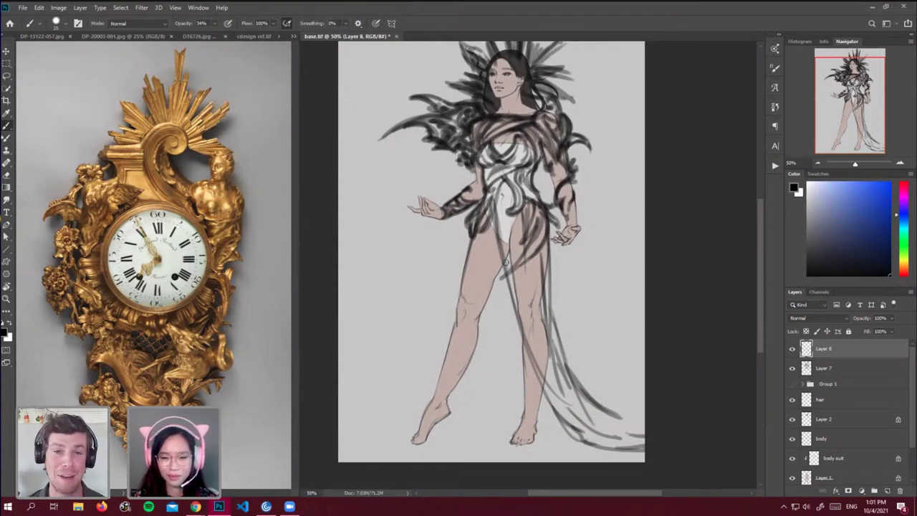
drag(503, 263, 435, 380)
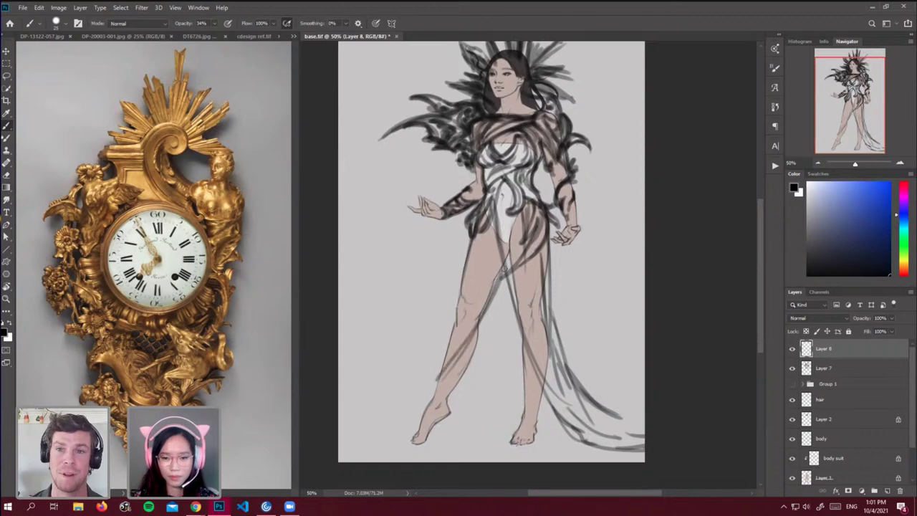
key(ctrl+z)
key(ctrl+z)
Sketch draped fabric strands curving from between the thighs across the bent leg down to its ankle.
drag(504, 260, 486, 301)
drag(506, 262, 426, 401)
drag(446, 348, 427, 398)
mouse_move(487, 255)
mouse_down()
mouse_move(496, 233)
mouse_move(476, 280)
mouse_up()
drag(497, 232, 457, 344)
drag(491, 259, 466, 316)
drag(489, 275, 437, 375)
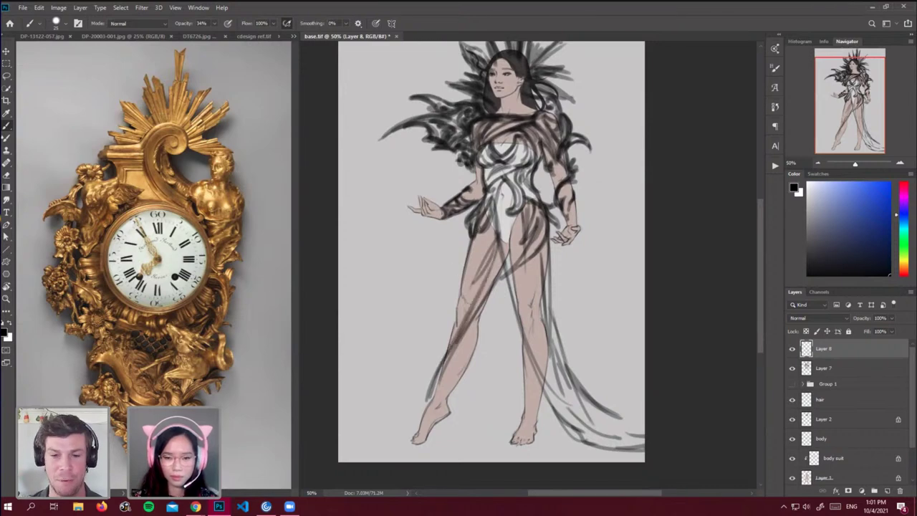
Outline the drape's outer edge along the bent leg from hip to ankle, erasing and redrawing its lower end.
drag(472, 239, 427, 390)
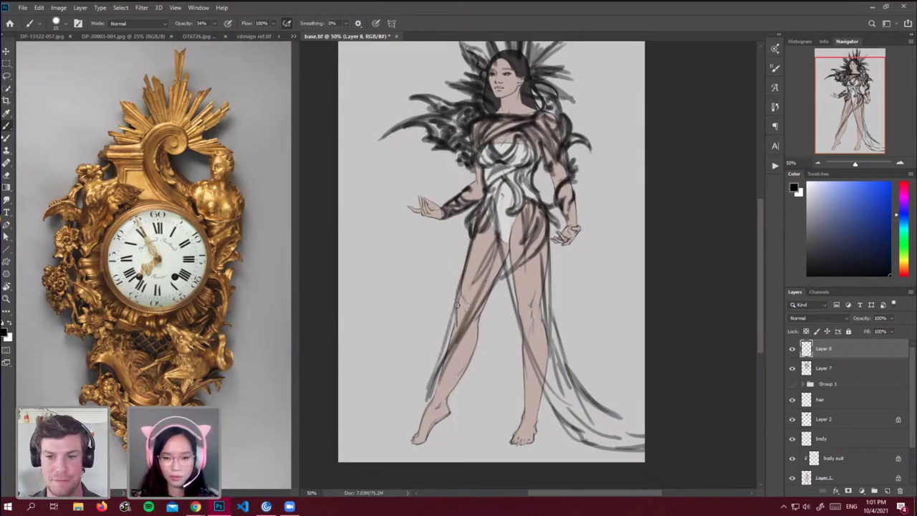
drag(460, 303, 426, 402)
drag(445, 371, 427, 415)
drag(444, 354, 450, 392)
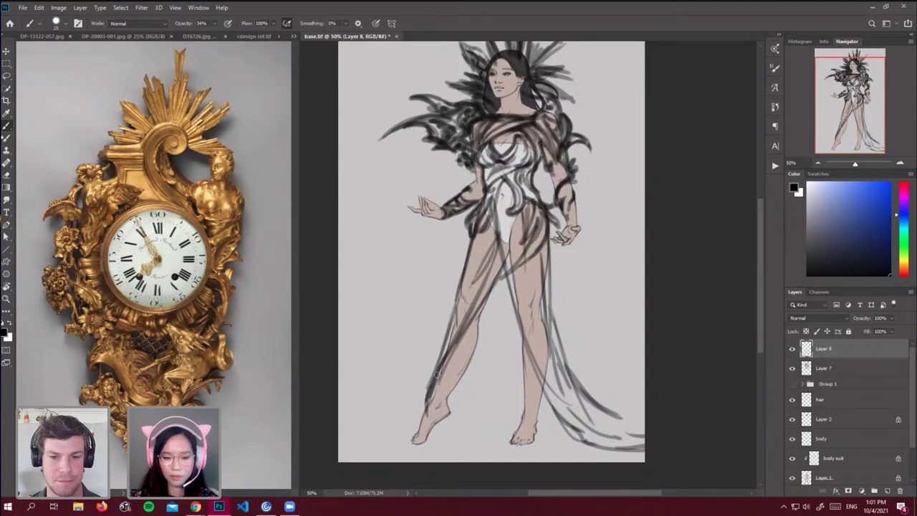
key(e)
drag(437, 344, 418, 433)
mouse_move(438, 362)
mouse_down()
mouse_move(410, 432)
mouse_move(427, 414)
mouse_up()
key(b)
drag(456, 314, 431, 407)
Sketch the back panel's curved hem behind the bent leg and long hanging folds between the legs.
mouse_move(448, 356)
mouse_down()
mouse_move(443, 405)
mouse_move(491, 434)
mouse_up()
drag(466, 402, 490, 428)
drag(468, 369, 474, 417)
mouse_move(499, 282)
mouse_down()
mouse_move(501, 364)
mouse_move(498, 266)
mouse_move(500, 408)
mouse_up()
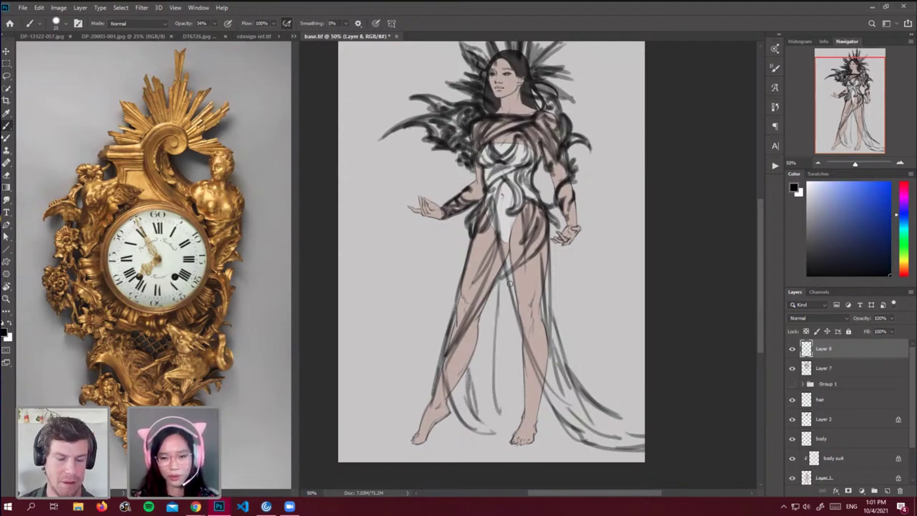
mouse_move(507, 290)
mouse_down()
mouse_move(497, 416)
mouse_move(497, 438)
mouse_up()
mouse_move(509, 308)
mouse_down()
mouse_move(518, 373)
mouse_move(503, 425)
mouse_move(575, 434)
mouse_move(532, 429)
mouse_move(463, 446)
mouse_move(489, 431)
mouse_up()
Erase the drape lines over the bent leg's lower shin and redraw the drape's edges tapering to a point below the knee.
key(e)
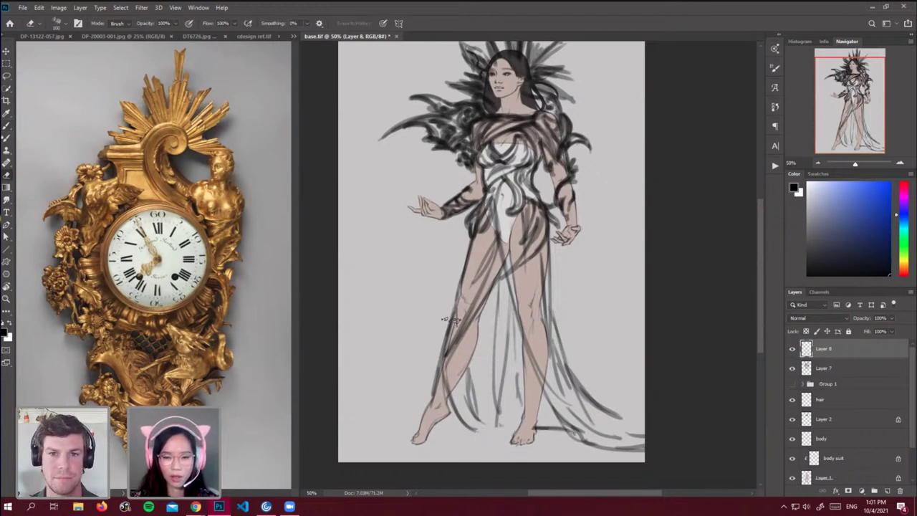
mouse_move(451, 320)
mouse_down()
mouse_move(412, 419)
mouse_move(436, 331)
mouse_move(433, 409)
mouse_up()
drag(476, 336, 444, 413)
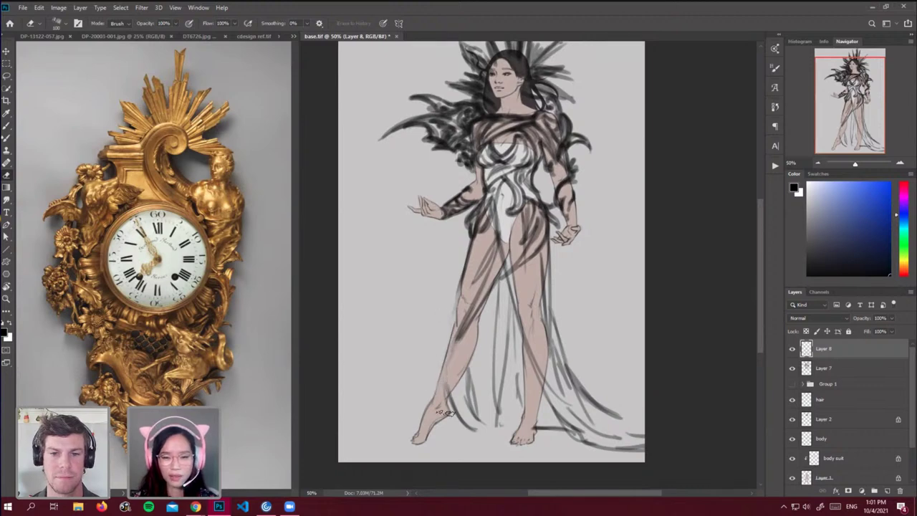
key(b)
drag(469, 313, 443, 371)
drag(459, 281, 435, 402)
drag(492, 233, 485, 250)
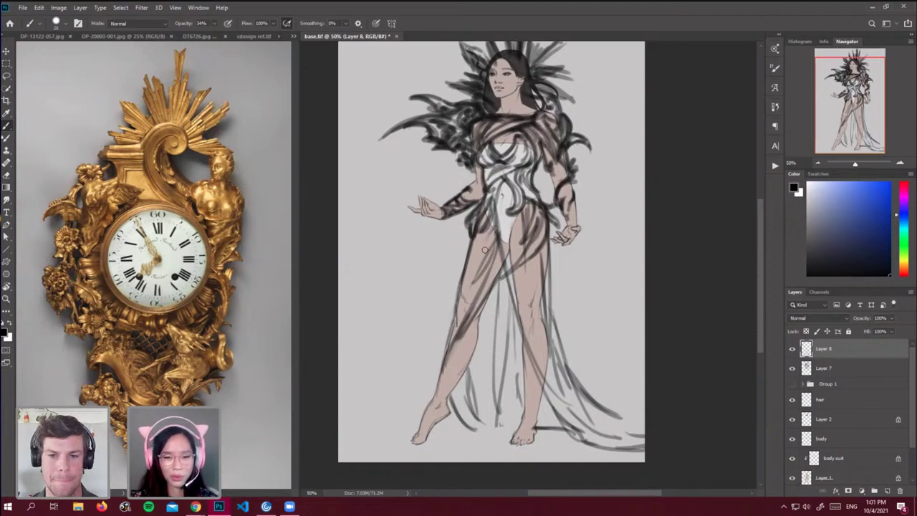
key(e)
drag(458, 345, 444, 380)
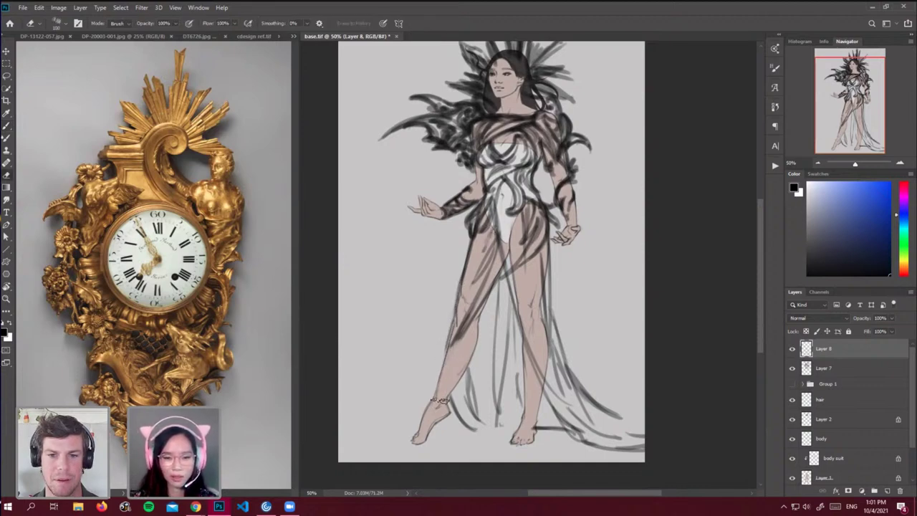
key(b)
drag(453, 339, 443, 371)
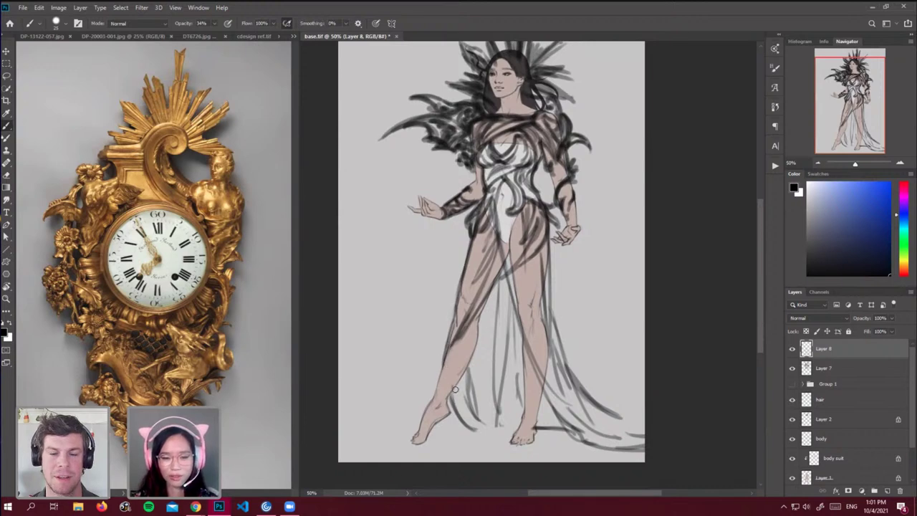
Add more folds to the back panel and join its hem along the ground between the feet.
drag(455, 401, 466, 423)
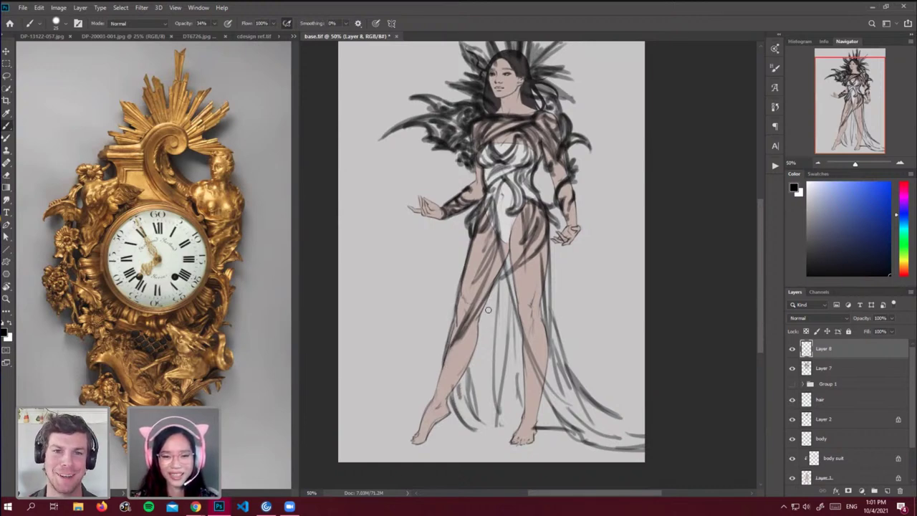
drag(489, 298, 490, 356)
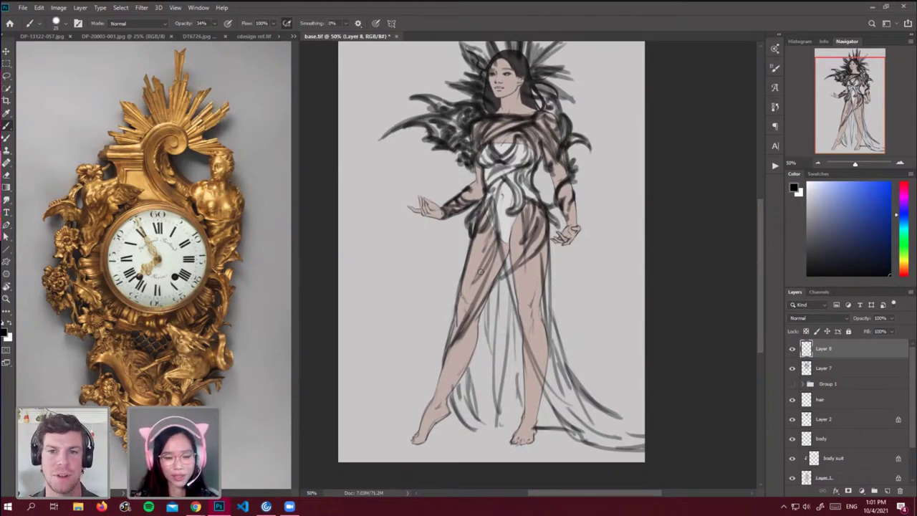
mouse_move(478, 424)
mouse_down()
mouse_move(518, 422)
mouse_move(474, 428)
mouse_up()
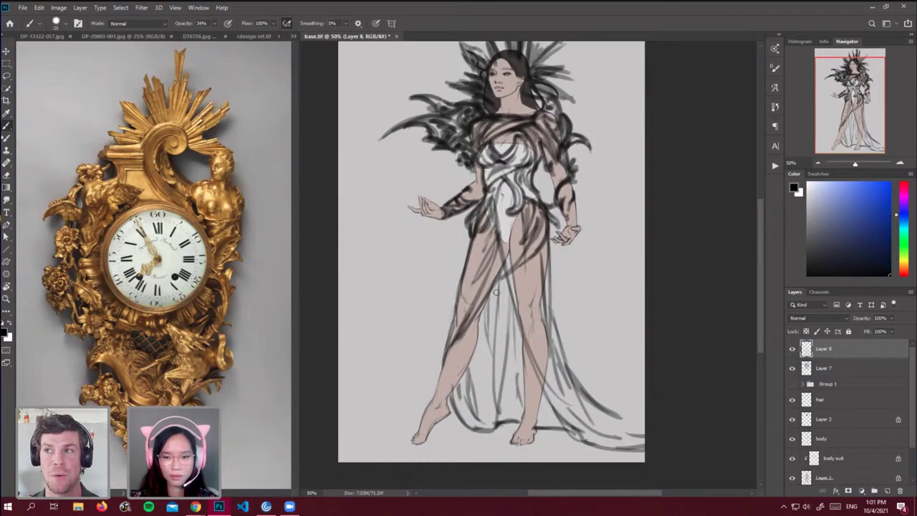
Redraw the skirt's front edge crossing from between the thighs over the bent leg to its outer shin.
drag(507, 267, 436, 356)
drag(506, 272, 458, 339)
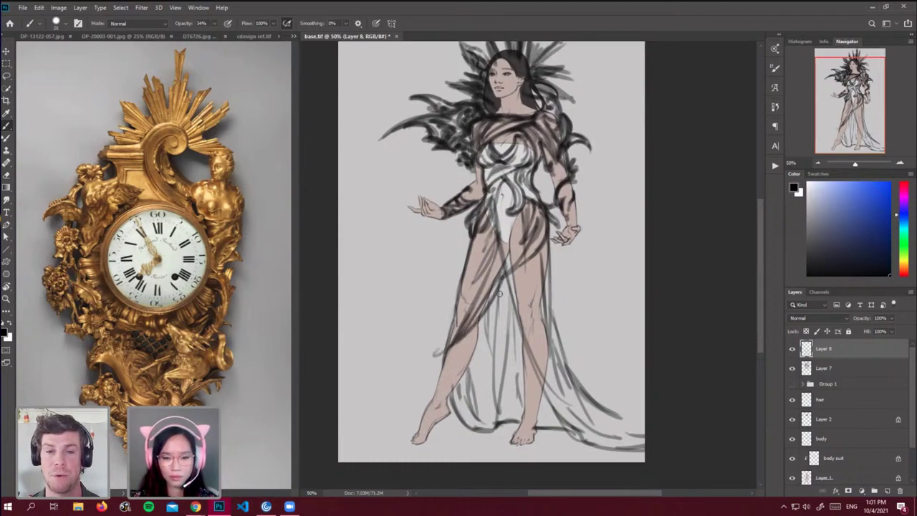
key(ctrl+z)
key(ctrl+z)
key(ctrl+z)
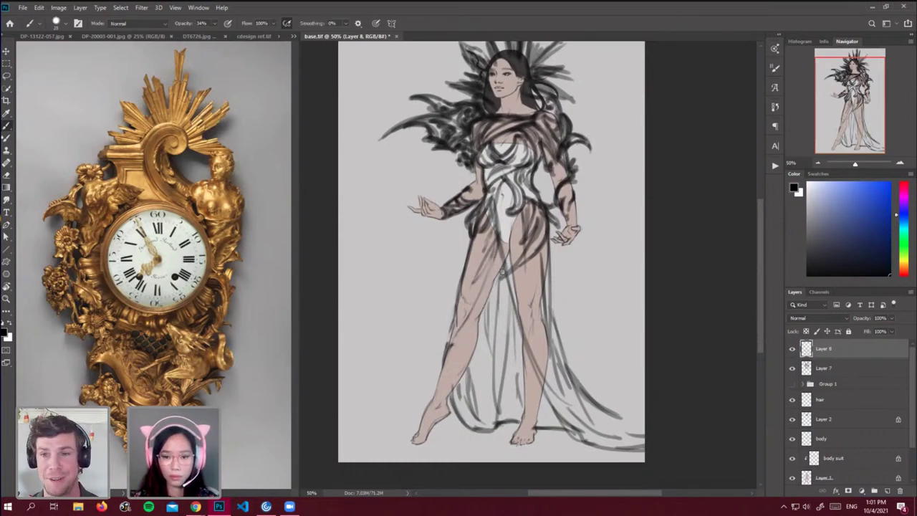
mouse_move(506, 274)
mouse_down()
mouse_move(442, 364)
mouse_move(467, 310)
mouse_up()
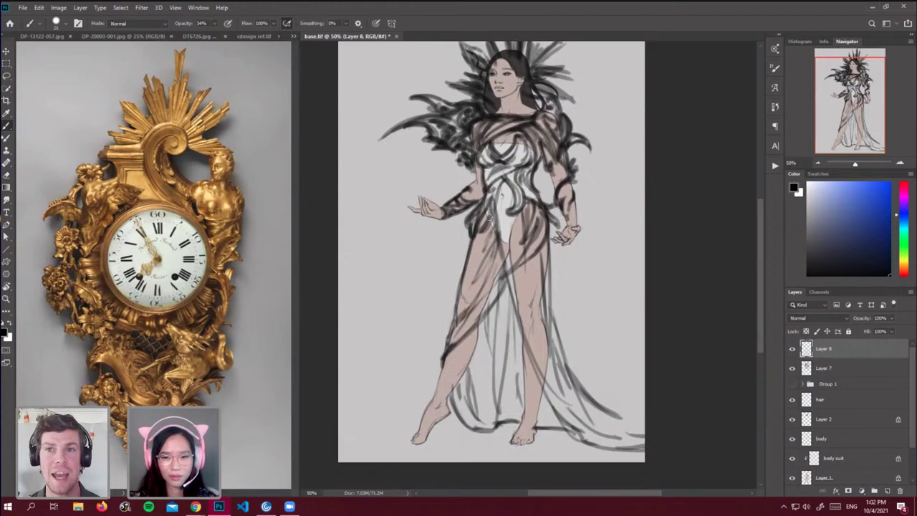
Sketch and darken the skirt's inner edge from the hip diagonally across the standing leg into the train.
drag(494, 211, 528, 373)
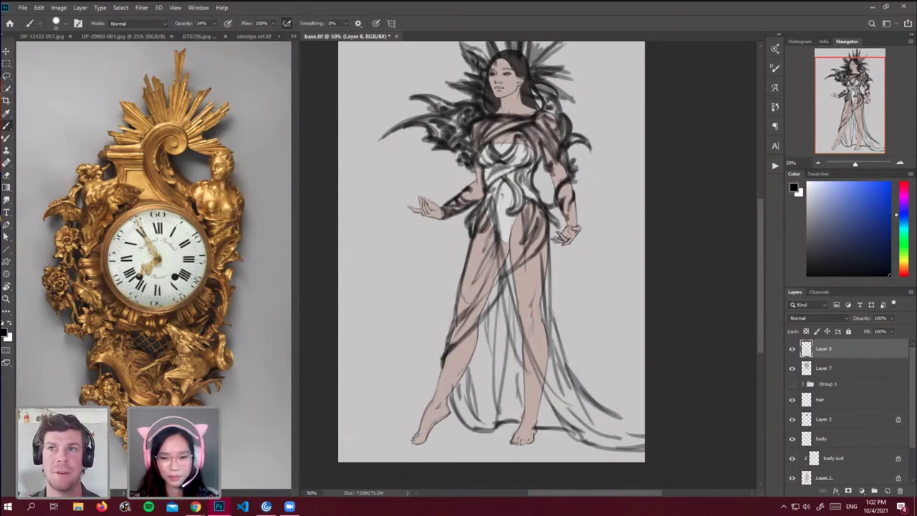
key(ctrl+z)
drag(494, 215, 507, 319)
drag(498, 254, 518, 352)
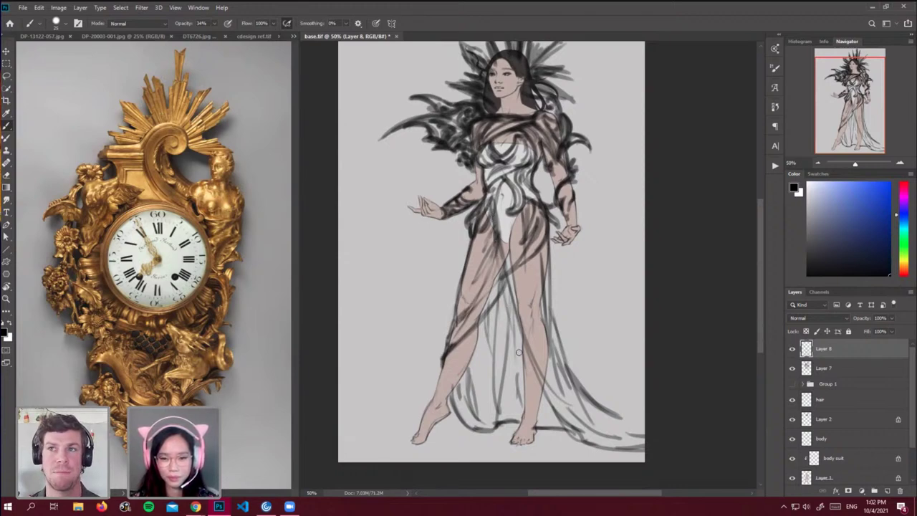
drag(503, 289, 556, 401)
mouse_move(506, 305)
mouse_down()
mouse_move(523, 359)
mouse_move(553, 403)
mouse_up()
drag(524, 329, 567, 434)
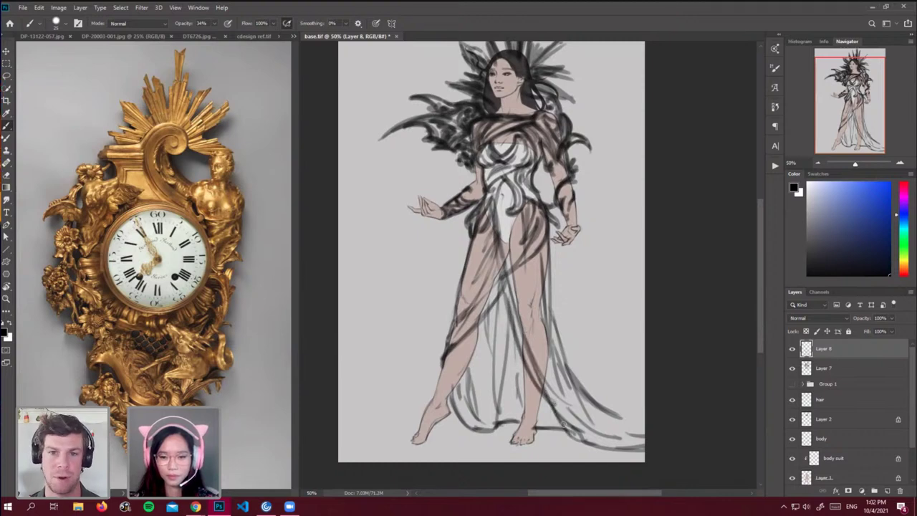
Darken the train's folds and strengthen its outer contour from the hip along the standing leg to the canvas edge.
mouse_move(529, 345)
mouse_down()
mouse_move(560, 396)
mouse_move(554, 378)
mouse_up()
drag(544, 328, 582, 430)
drag(549, 398, 584, 436)
drag(550, 232, 549, 315)
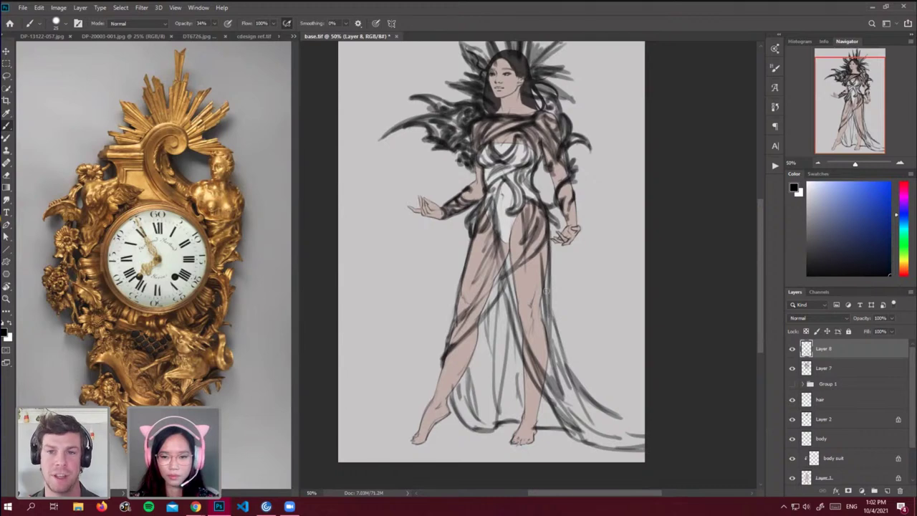
mouse_move(548, 272)
mouse_down()
mouse_move(553, 324)
mouse_move(575, 381)
mouse_up()
drag(555, 325, 573, 378)
drag(603, 413, 645, 433)
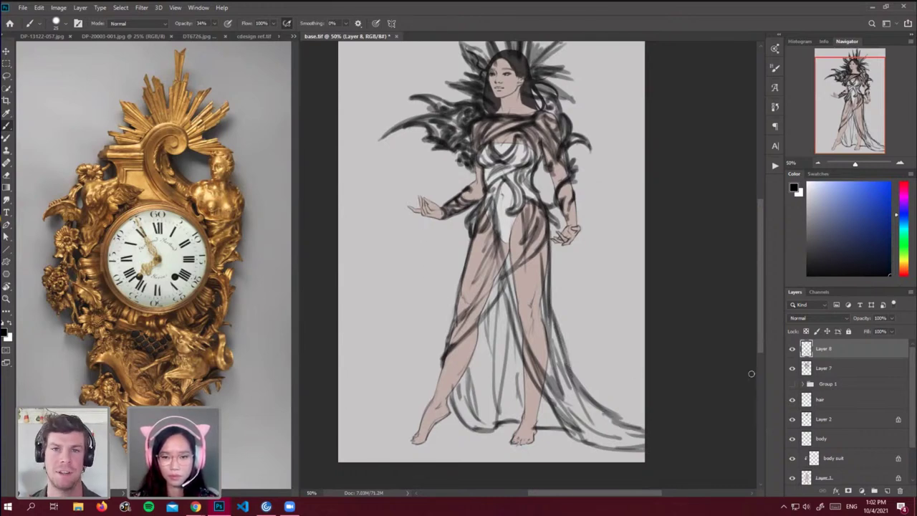
Toggle the skirt layer's visibility to compare the costume with and without the skirt.
click(793, 349)
click(793, 349)
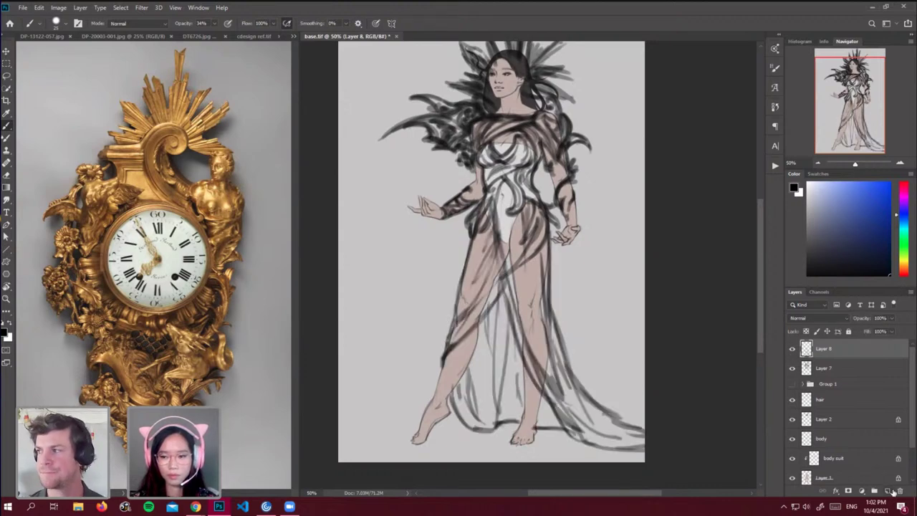
scroll(888, 487, down, 1)
scroll(888, 487, up, 1)
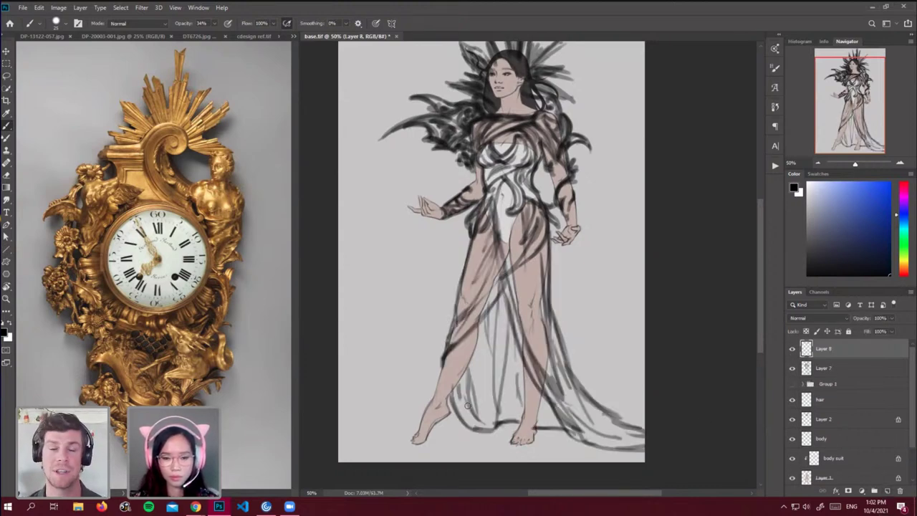
Sketch strapped heeled shoes on both feet, with straps wrapping up the bent leg's ankle and shin.
mouse_move(448, 417)
mouse_down()
mouse_move(447, 432)
mouse_move(430, 438)
mouse_move(424, 416)
mouse_move(423, 427)
mouse_move(446, 405)
mouse_move(424, 420)
mouse_move(424, 432)
mouse_up()
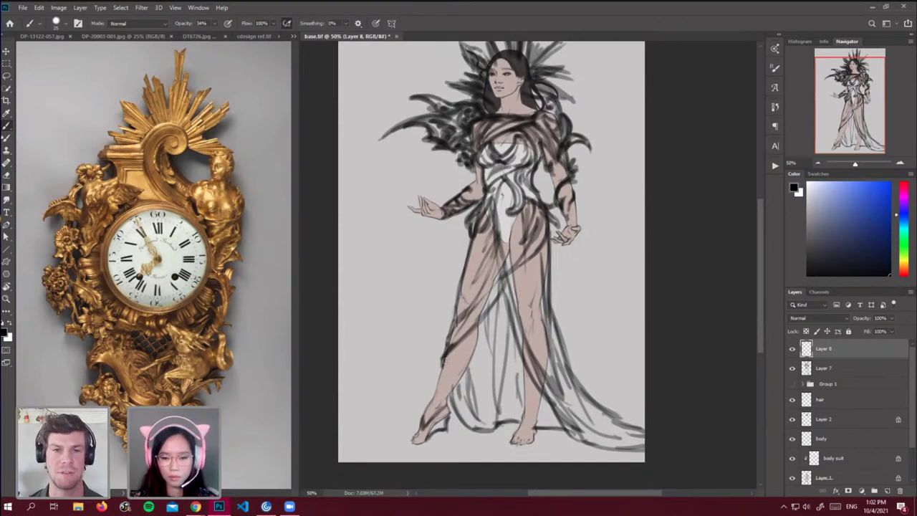
mouse_move(443, 362)
mouse_down()
mouse_move(441, 403)
mouse_move(438, 394)
mouse_up()
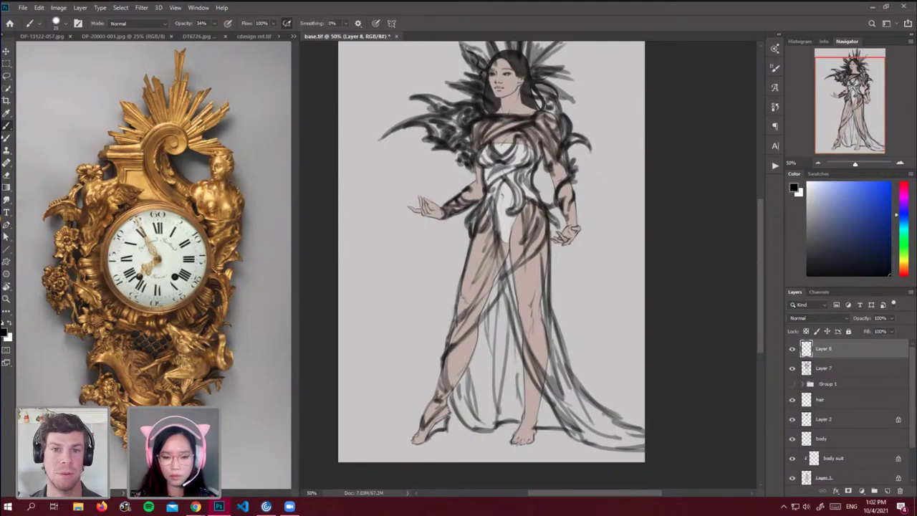
drag(425, 434, 418, 430)
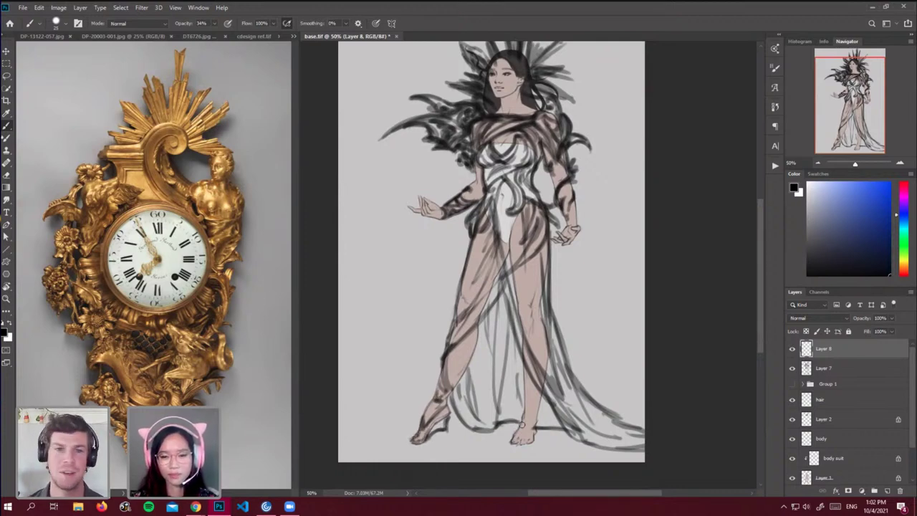
mouse_move(522, 424)
mouse_down()
mouse_move(534, 427)
mouse_move(524, 434)
mouse_up()
drag(450, 398, 423, 427)
mouse_move(510, 431)
mouse_down()
mouse_move(511, 447)
mouse_move(523, 448)
mouse_move(538, 421)
mouse_up()
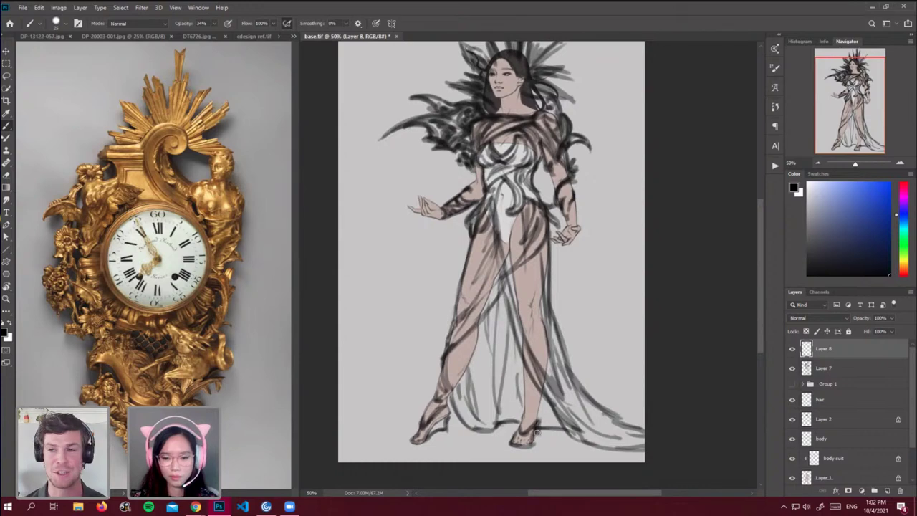
Darken the strapped shoe on the standing leg's foot and add straps wrapping up its ankle and lower shin.
key(ctrl)
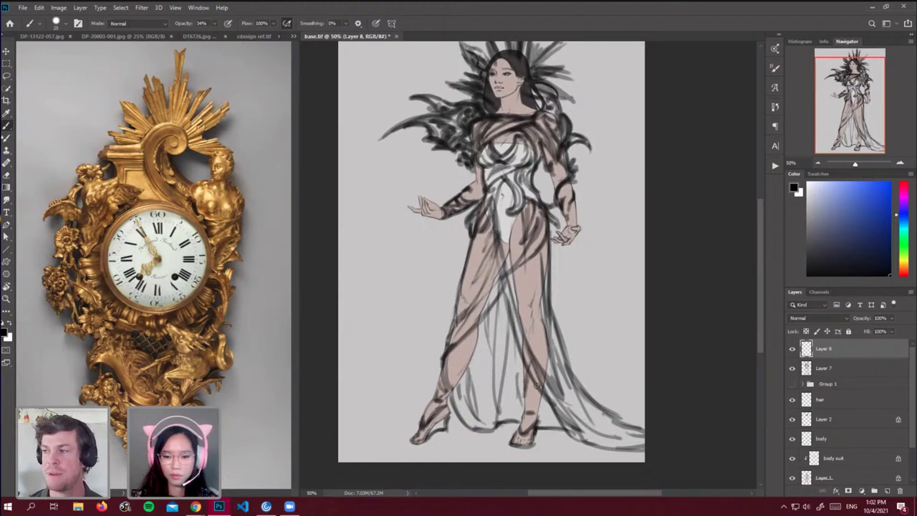
drag(527, 410, 528, 406)
mouse_move(513, 447)
mouse_down()
mouse_move(530, 444)
mouse_move(520, 433)
mouse_up()
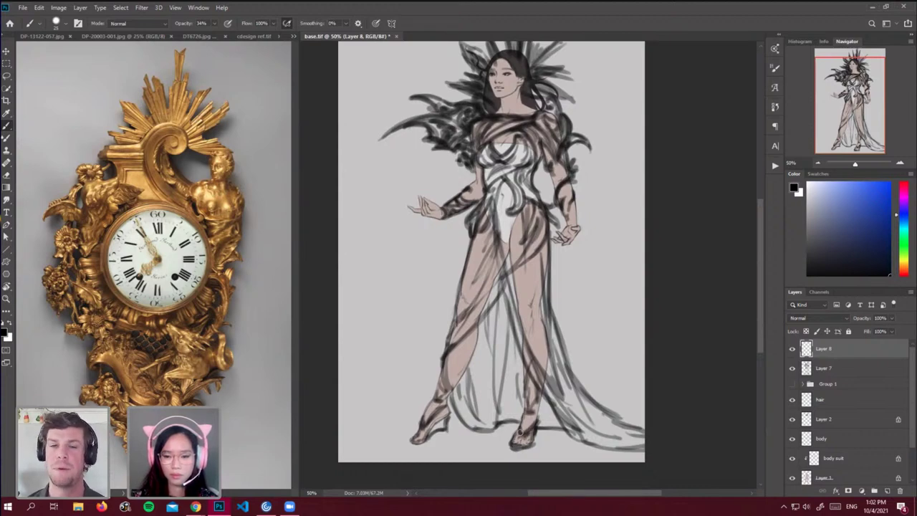
drag(539, 400, 536, 428)
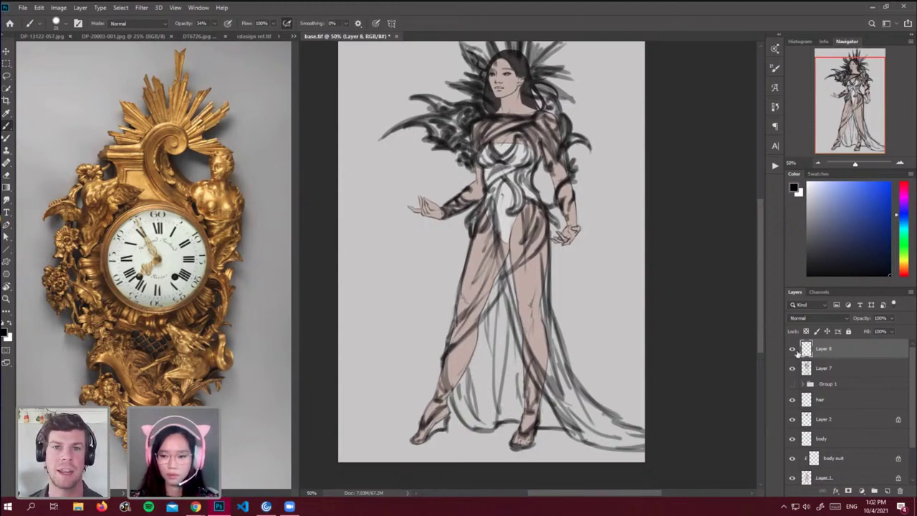
Merge the top sketch layer down into Layer 7 and lock the merged layer's transparent pixels.
key(Delete)
scroll(764, 272, up, 3)
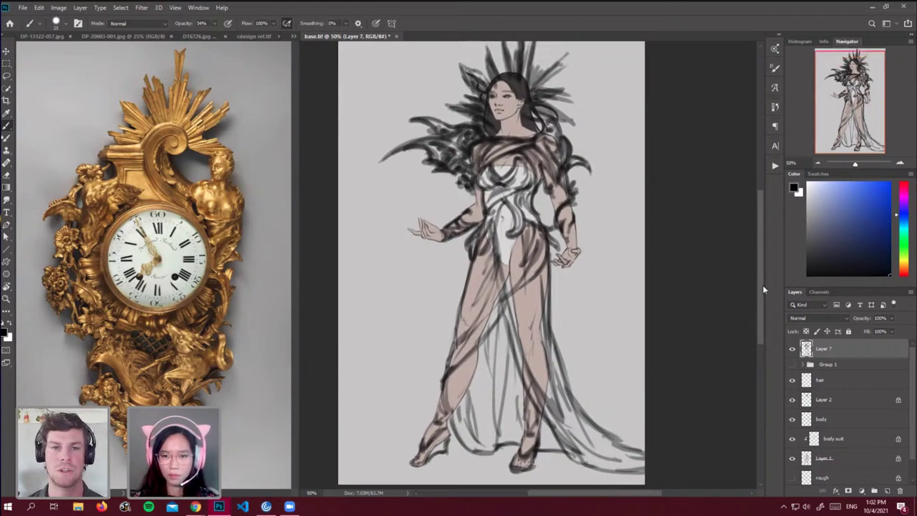
click(817, 333)
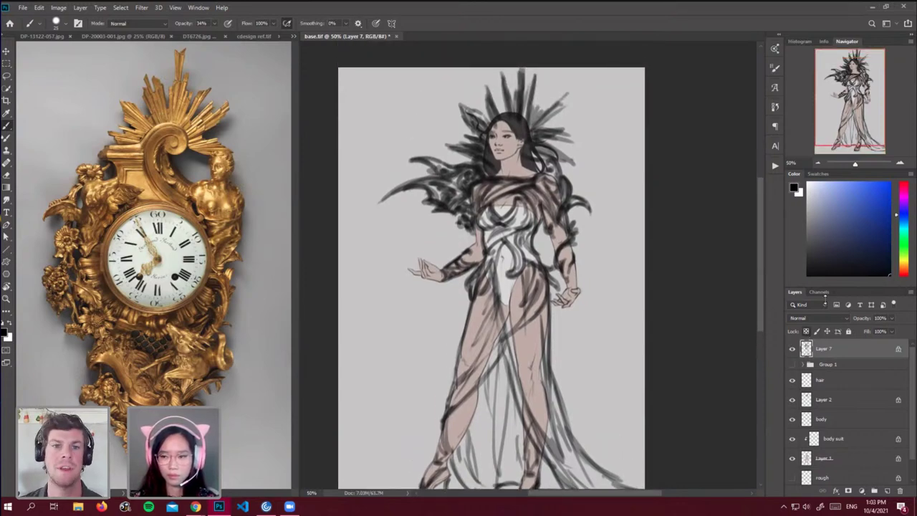
Recolour the whole costume sketch by filling its locked pixels with a muted blue at 100% opacity.
click(875, 199)
key(shift+F5)
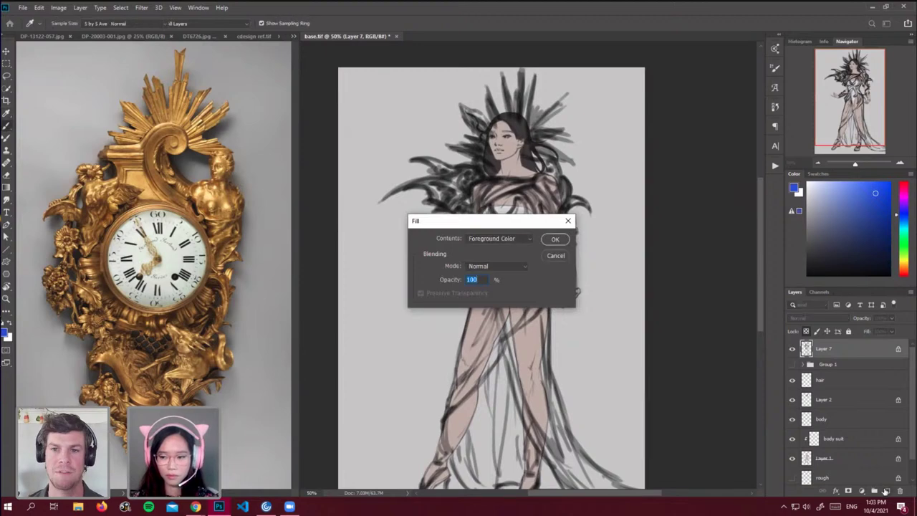
key(Return)
key(shift+F5)
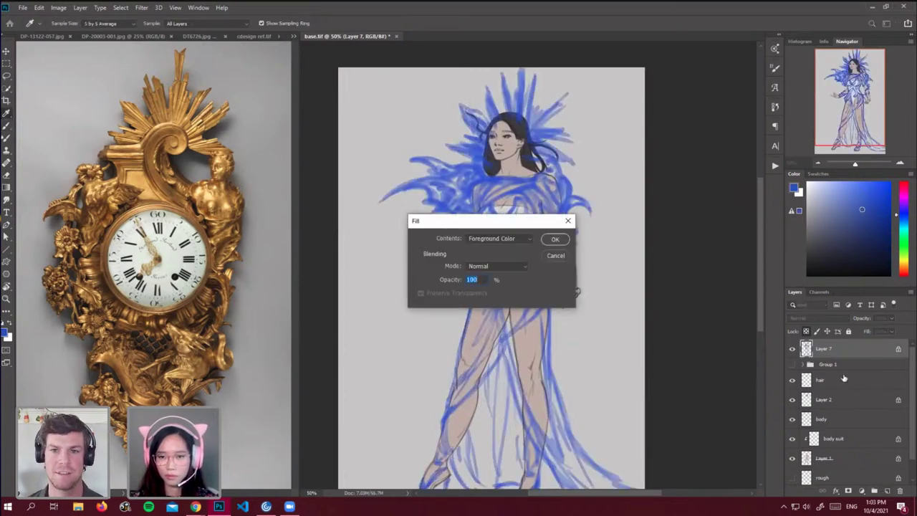
key(Return)
click(863, 210)
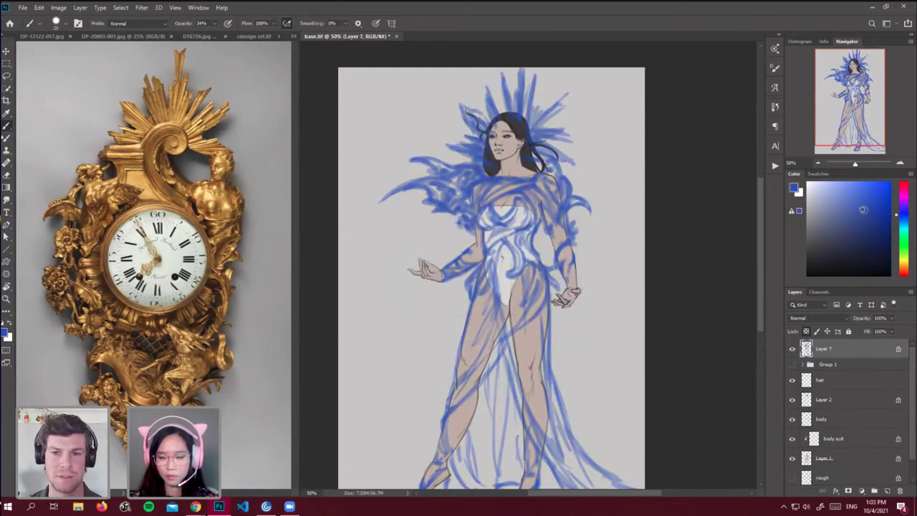
key(shift+F5)
key(Return)
key(b)
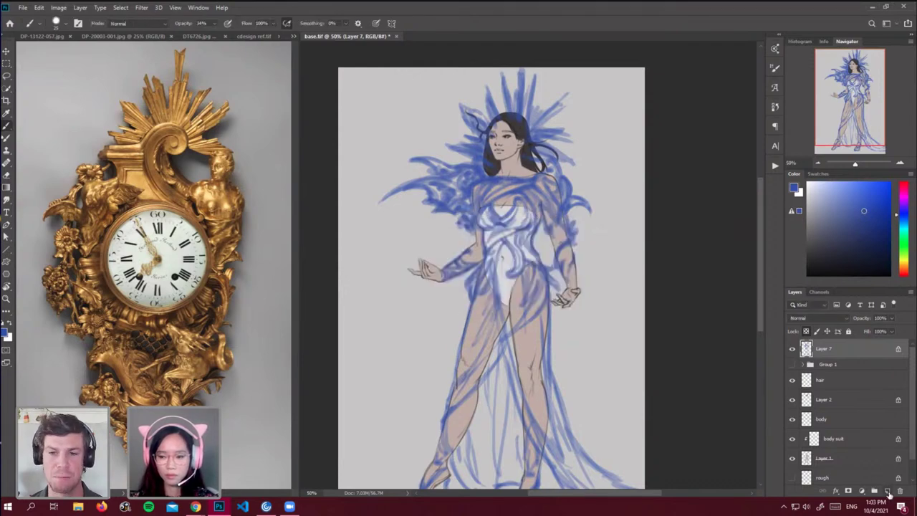
Create a new layer above the blue sketch and start the headdress's central spike in black with a 15 px brush.
click(887, 491)
key(d)
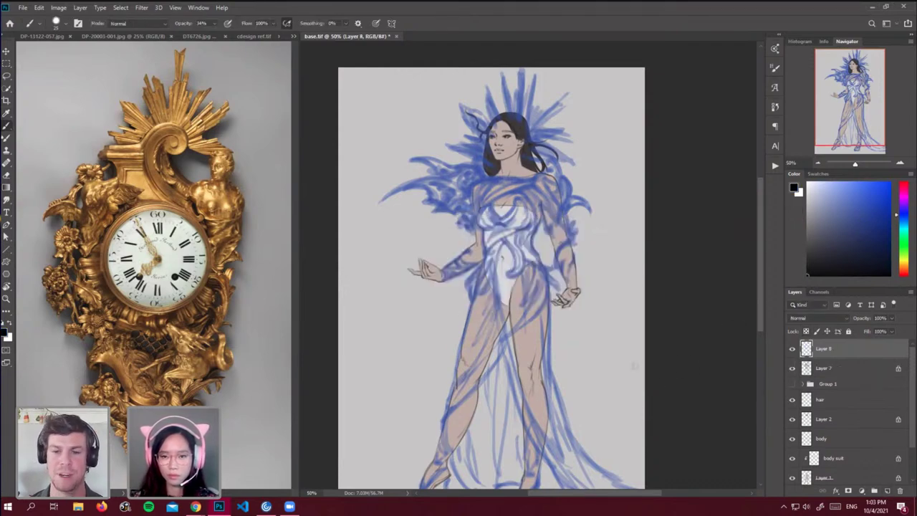
click(900, 164)
scroll(762, 210, up, 2)
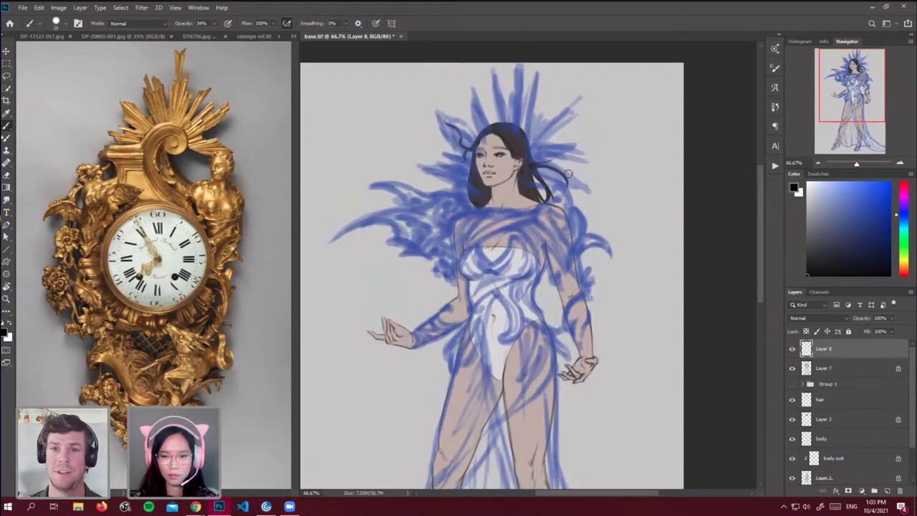
scroll(758, 207, up, 2)
key(bracketleft)
key(bracketleft)
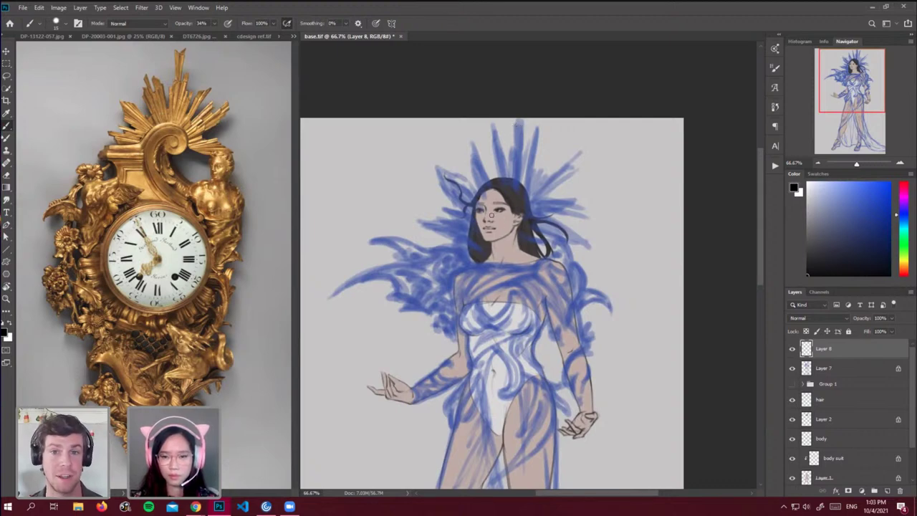
click(510, 225)
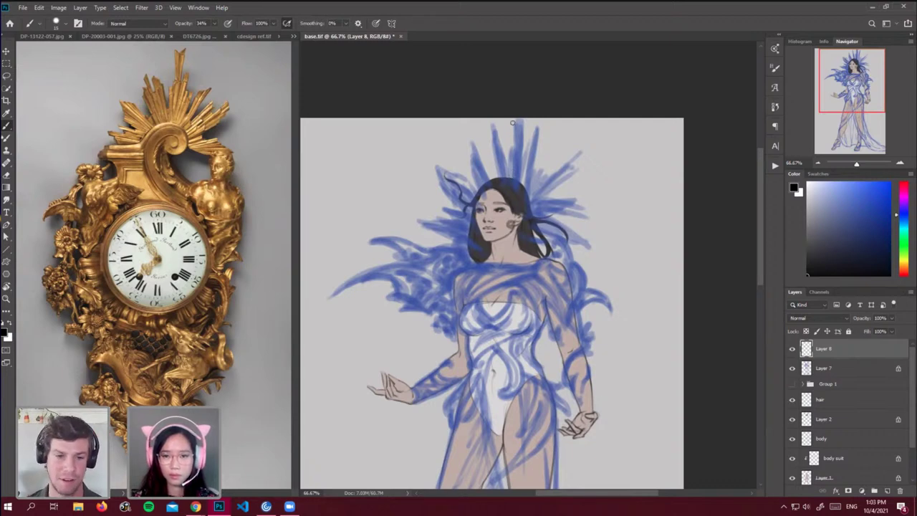
mouse_move(512, 124)
mouse_down()
mouse_move(514, 154)
mouse_move(521, 120)
mouse_up()
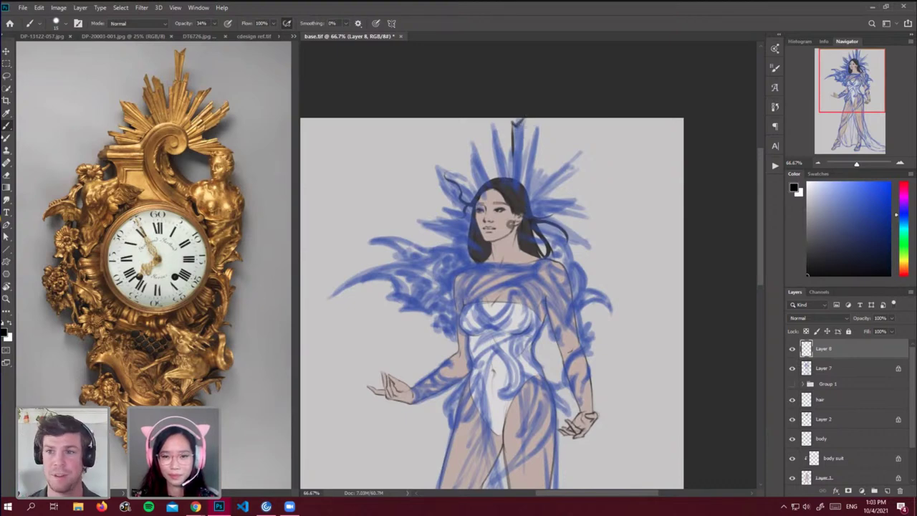
Extend the canvas slightly upward with the Crop tool to make room above the headdress.
click(6, 101)
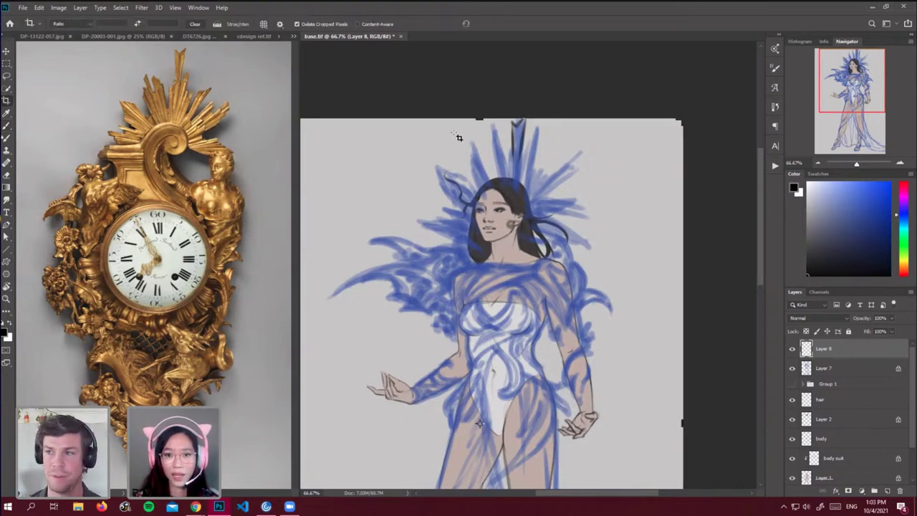
drag(474, 119, 474, 113)
key(Return)
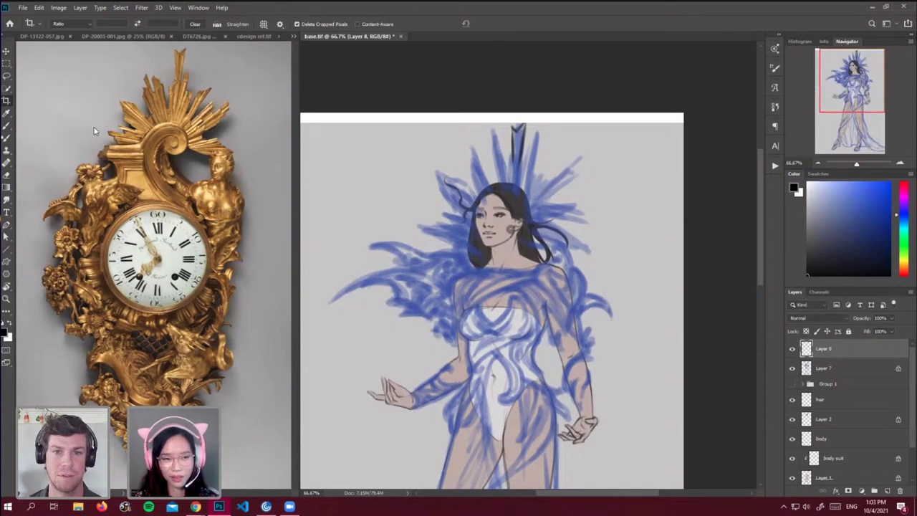
Outline the headdress's upper spikes in black, radiating from the crown of the head over the blue sketch.
click(6, 126)
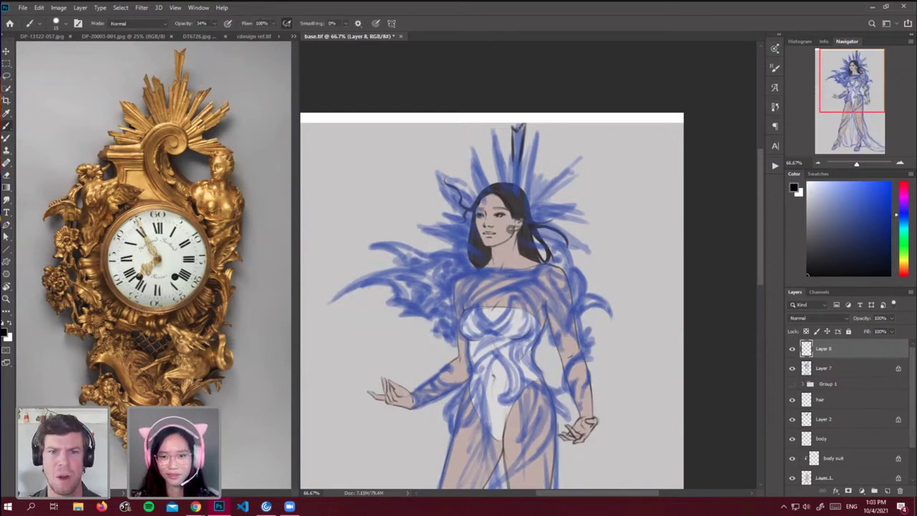
mouse_move(517, 129)
mouse_down()
mouse_move(527, 119)
mouse_move(511, 186)
mouse_move(513, 160)
mouse_move(525, 162)
mouse_move(529, 144)
mouse_move(527, 196)
mouse_move(532, 190)
mouse_move(533, 202)
mouse_move(551, 178)
mouse_move(532, 208)
mouse_up()
drag(556, 175, 526, 214)
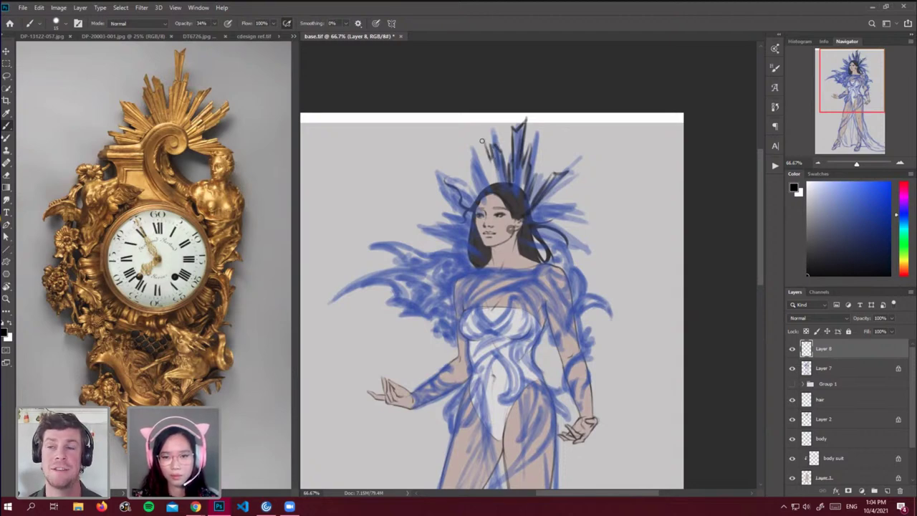
mouse_move(483, 148)
mouse_down()
mouse_move(490, 177)
mouse_move(481, 146)
mouse_move(488, 173)
mouse_move(467, 167)
mouse_move(475, 194)
mouse_move(476, 172)
mouse_move(480, 202)
mouse_up()
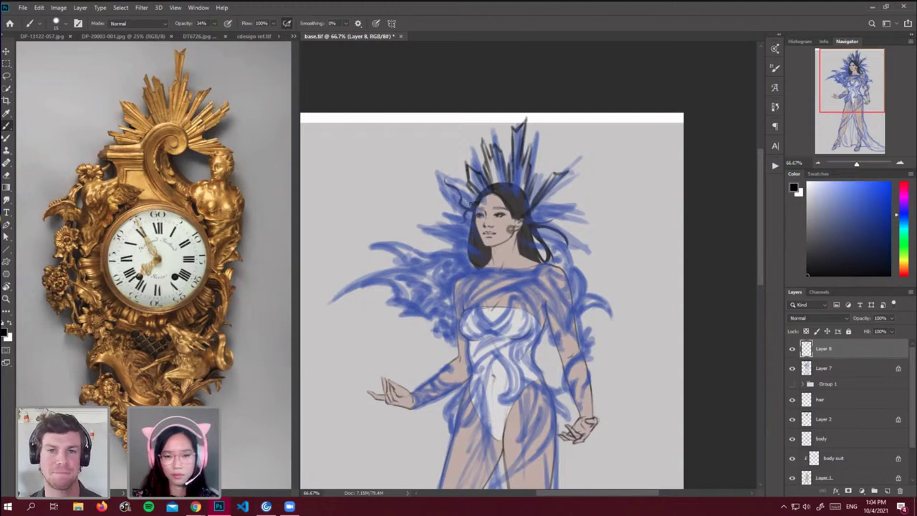
Outline the pointed headdress spikes fanning out on both sides of the head down to jaw level.
mouse_move(472, 204)
mouse_down()
mouse_move(450, 196)
mouse_move(474, 211)
mouse_move(463, 194)
mouse_up()
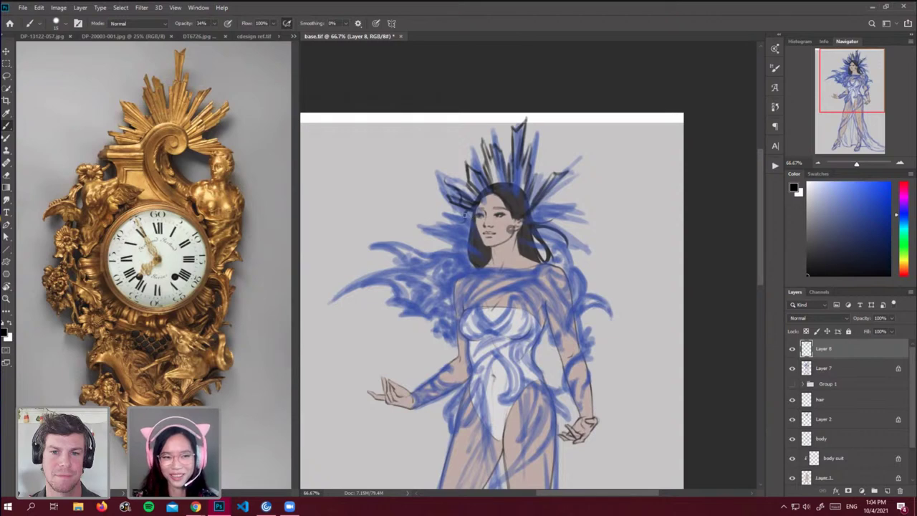
mouse_move(460, 209)
mouse_down()
mouse_move(473, 223)
mouse_move(437, 214)
mouse_move(470, 226)
mouse_move(439, 227)
mouse_move(470, 230)
mouse_up()
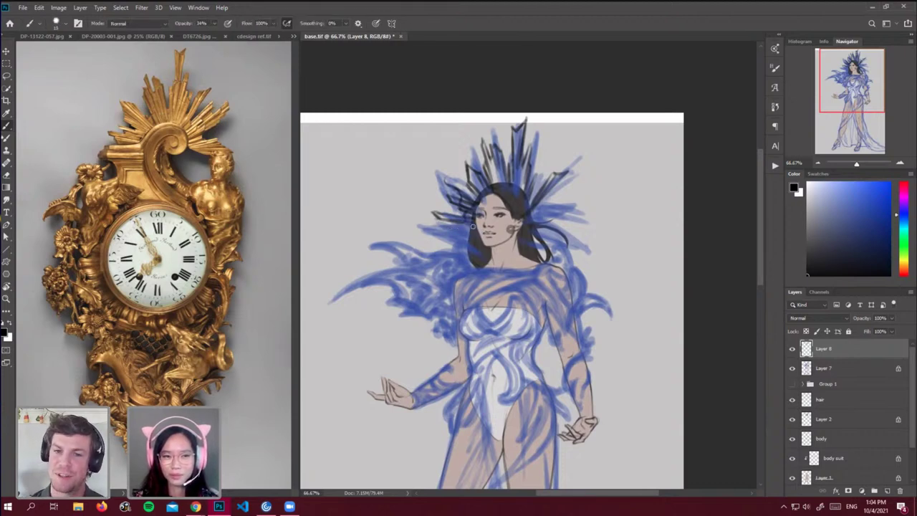
mouse_move(472, 227)
mouse_down()
mouse_move(434, 231)
mouse_move(471, 232)
mouse_move(448, 248)
mouse_move(447, 235)
mouse_move(451, 246)
mouse_move(474, 239)
mouse_up()
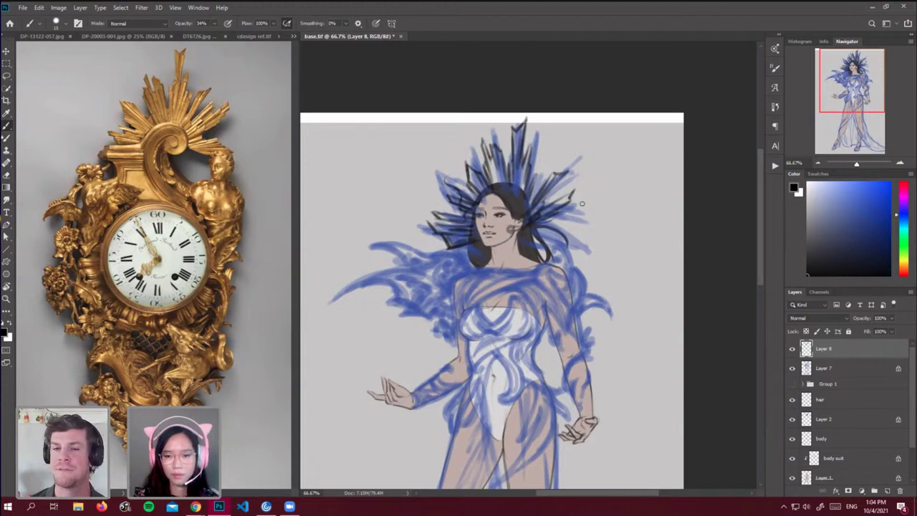
mouse_move(533, 222)
mouse_down()
mouse_move(594, 201)
mouse_move(533, 229)
mouse_move(573, 242)
mouse_move(581, 255)
mouse_move(536, 233)
mouse_move(553, 240)
mouse_up()
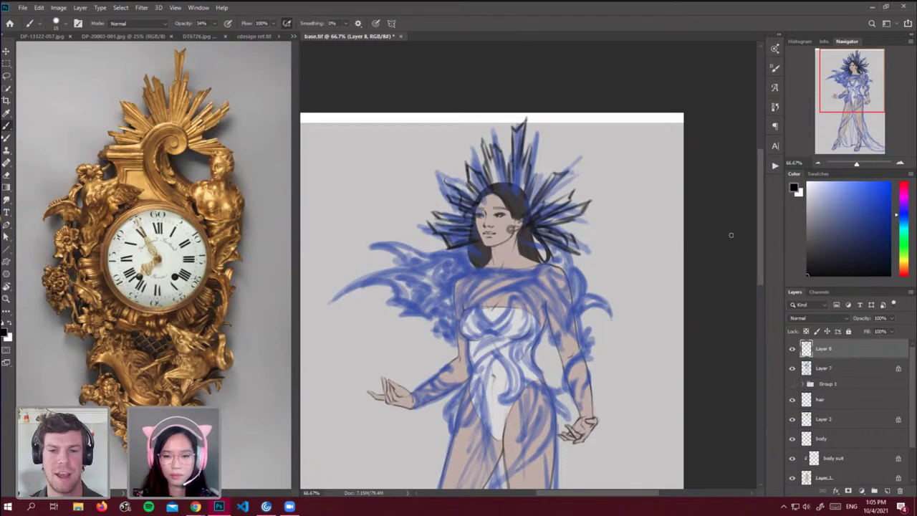
Outline the large shoulder wing above the outstretched arm in black, with curling tips, inner swirls and a feathered lower edge.
scroll(745, 237, down, 1)
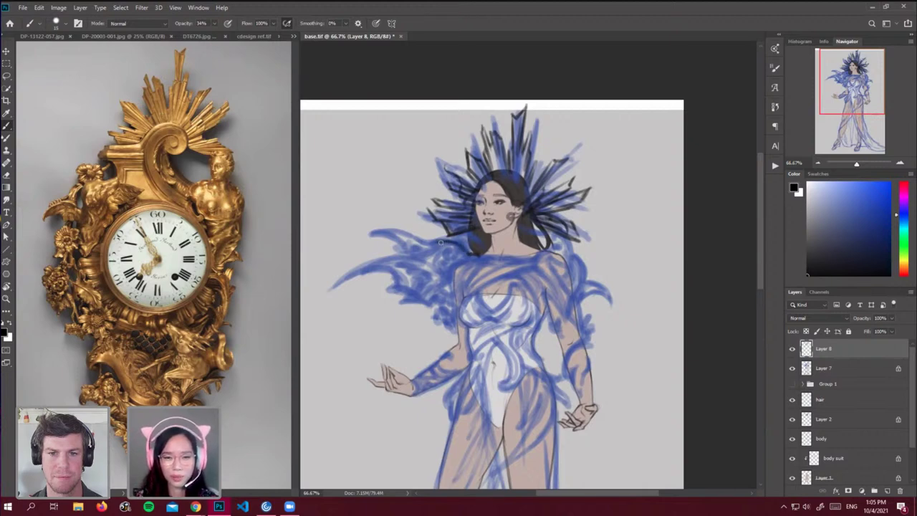
mouse_move(435, 240)
mouse_down()
mouse_move(357, 239)
mouse_move(394, 239)
mouse_move(378, 243)
mouse_move(400, 251)
mouse_move(428, 247)
mouse_move(396, 233)
mouse_move(415, 251)
mouse_move(441, 246)
mouse_move(371, 265)
mouse_up()
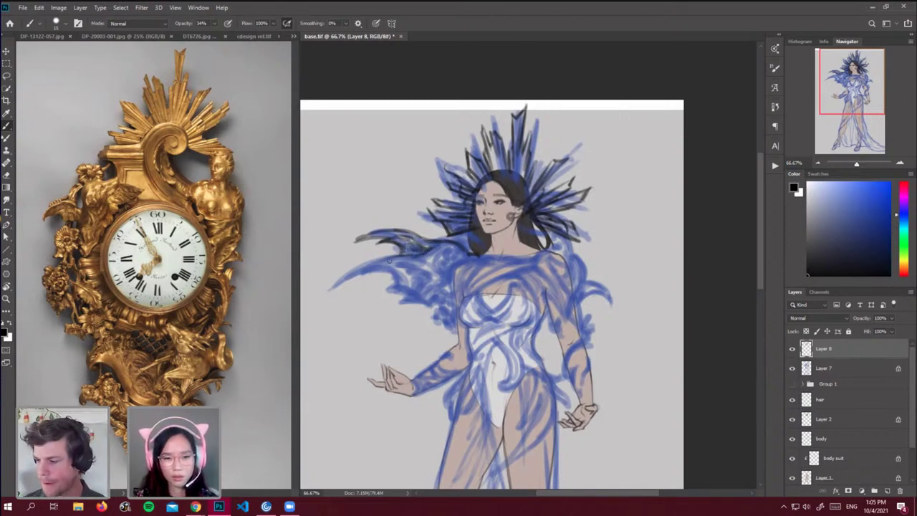
mouse_move(334, 295)
mouse_down()
mouse_move(393, 259)
mouse_move(334, 295)
mouse_move(383, 276)
mouse_move(418, 295)
mouse_up()
mouse_move(417, 259)
mouse_down()
mouse_move(436, 276)
mouse_move(451, 252)
mouse_move(439, 251)
mouse_move(465, 258)
mouse_move(443, 257)
mouse_move(458, 263)
mouse_move(440, 263)
mouse_move(449, 264)
mouse_move(442, 273)
mouse_move(451, 267)
mouse_move(435, 280)
mouse_move(415, 263)
mouse_move(392, 265)
mouse_move(419, 269)
mouse_move(416, 279)
mouse_move(429, 282)
mouse_move(402, 273)
mouse_move(418, 287)
mouse_move(443, 282)
mouse_move(401, 301)
mouse_move(419, 307)
mouse_move(395, 303)
mouse_move(437, 308)
mouse_move(448, 288)
mouse_move(437, 299)
mouse_move(448, 292)
mouse_move(439, 302)
mouse_move(454, 306)
mouse_move(436, 310)
mouse_move(452, 309)
mouse_move(456, 331)
mouse_up()
key(ctrl+z)
key(ctrl+z)
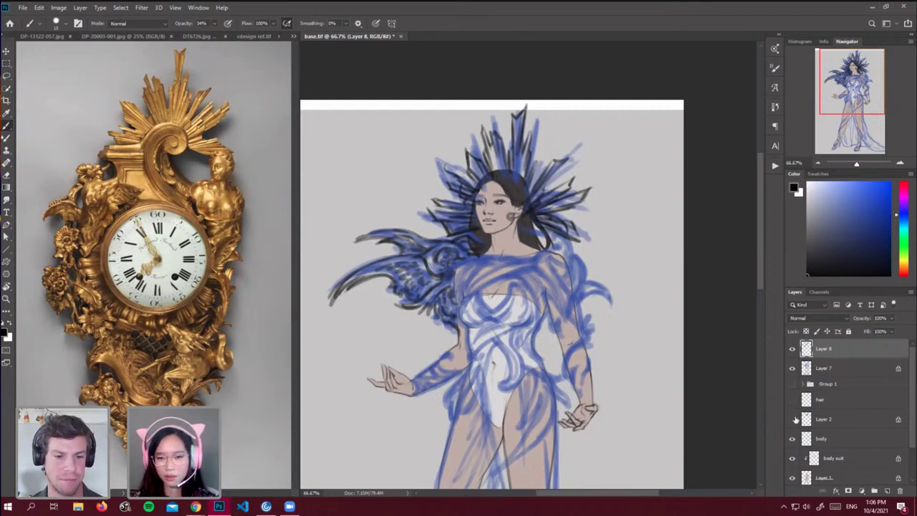
Hide the hair layer and Layer 2, and outline the neckline and draped folds sweeping across the chest.
click(792, 399)
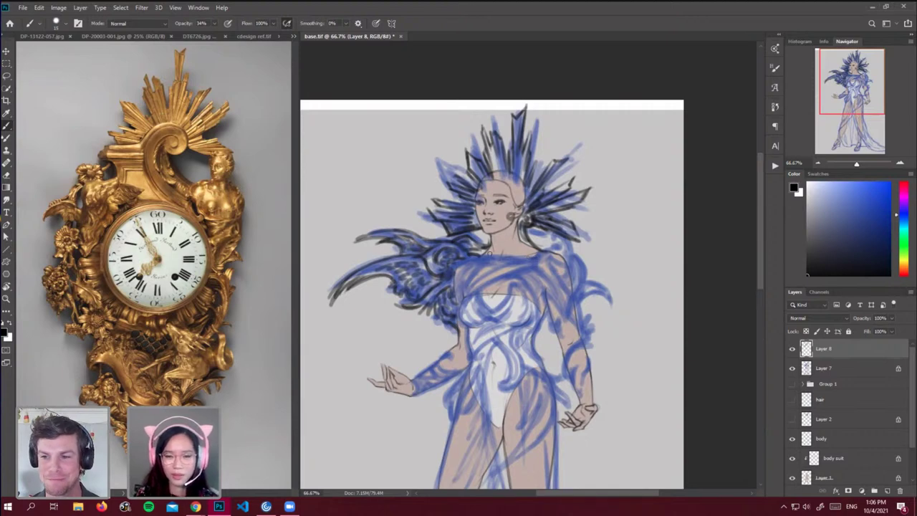
drag(481, 254, 528, 260)
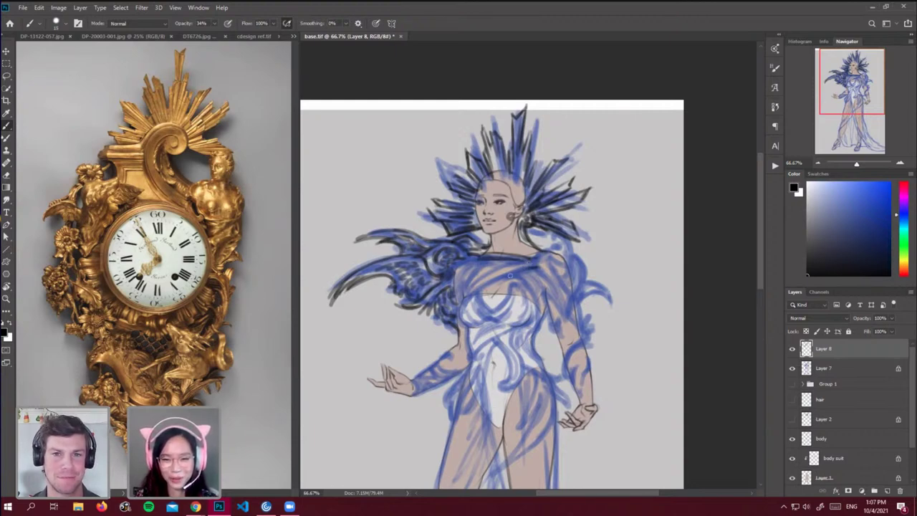
drag(532, 267, 463, 299)
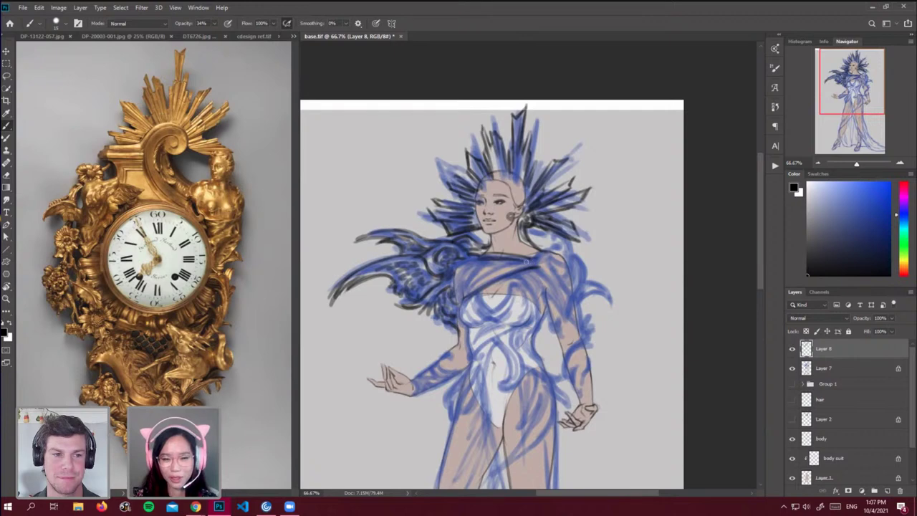
mouse_move(529, 262)
mouse_down()
mouse_move(495, 266)
mouse_move(465, 289)
mouse_move(505, 268)
mouse_move(455, 276)
mouse_move(464, 276)
mouse_move(458, 312)
mouse_up()
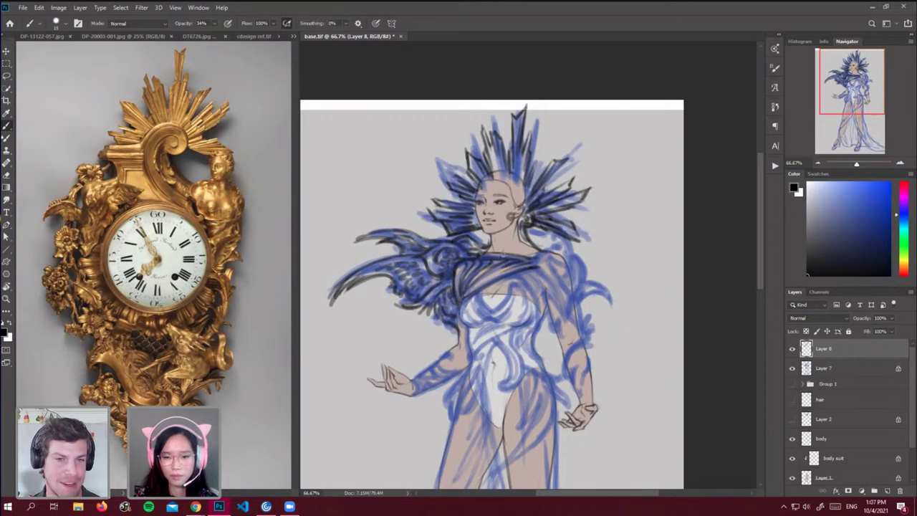
mouse_move(505, 254)
mouse_down()
mouse_move(480, 253)
mouse_move(529, 264)
mouse_move(558, 253)
mouse_move(534, 264)
mouse_move(522, 257)
mouse_move(553, 249)
mouse_move(534, 262)
mouse_up()
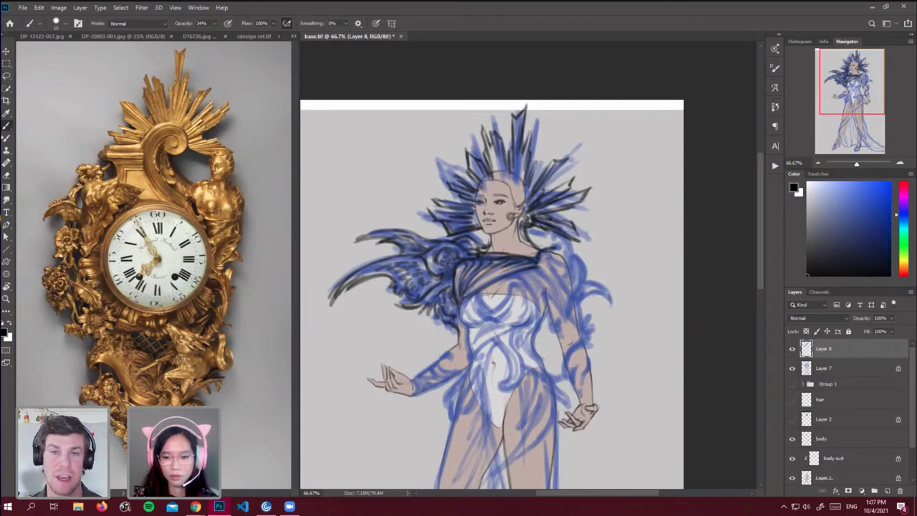
Draw the gathered knot at the lowered arm's shoulder, its folds fanning over chest and upper arm, and the curl above.
drag(551, 254, 538, 271)
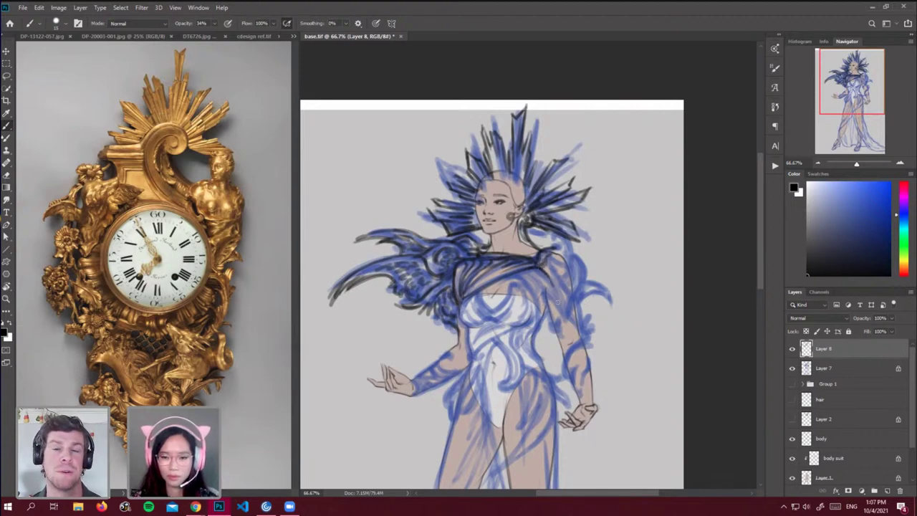
key(ctrl)
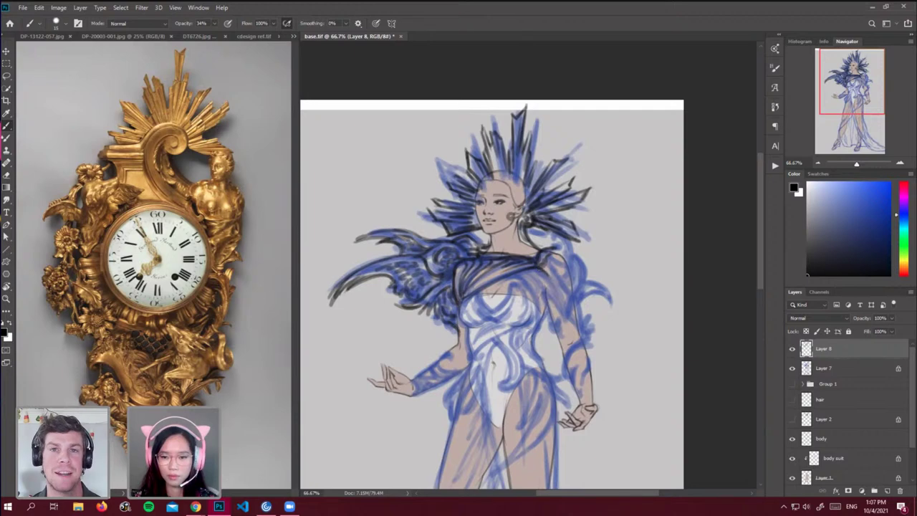
drag(513, 276, 544, 310)
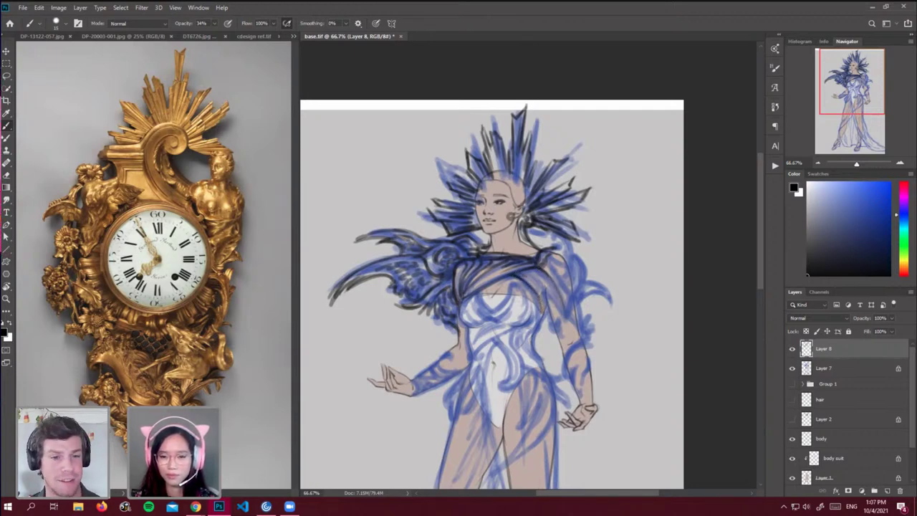
mouse_move(526, 276)
mouse_down()
mouse_move(542, 298)
mouse_move(539, 278)
mouse_move(544, 306)
mouse_move(552, 300)
mouse_move(564, 319)
mouse_move(545, 277)
mouse_move(553, 290)
mouse_up()
mouse_move(549, 254)
mouse_down()
mouse_move(564, 238)
mouse_move(557, 248)
mouse_up()
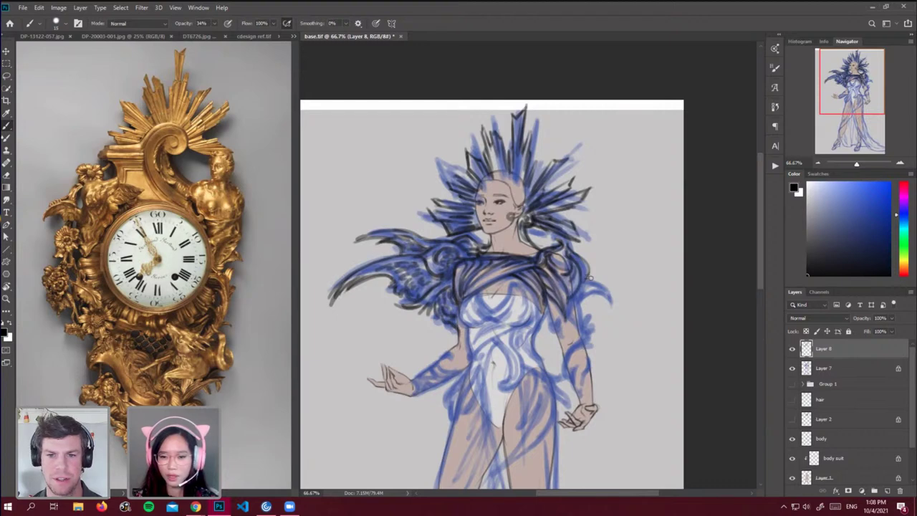
Outline the curling, pointed wing tips flaring outward from the lowered arm's shoulder in black and add the folds beneath them.
mouse_move(608, 294)
mouse_down()
mouse_move(572, 310)
mouse_move(599, 295)
mouse_move(567, 321)
mouse_up()
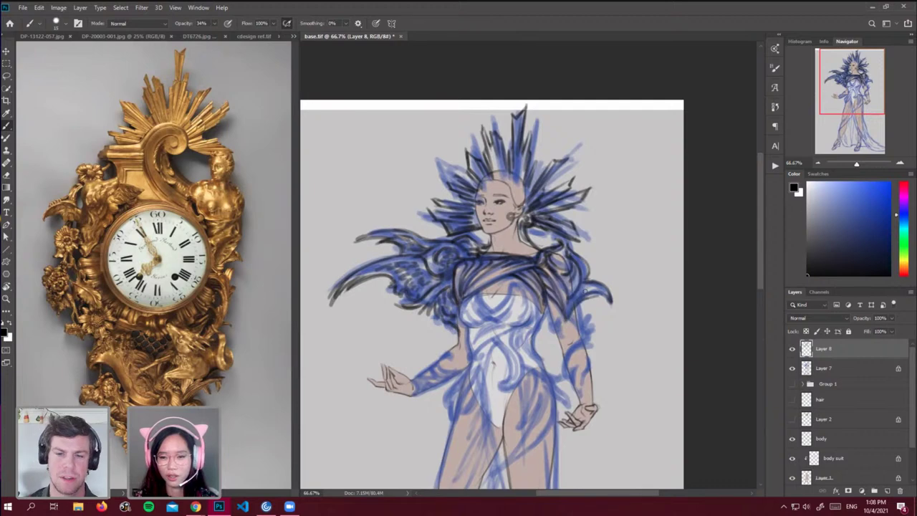
mouse_move(594, 287)
mouse_down()
mouse_move(570, 304)
mouse_move(572, 320)
mouse_up()
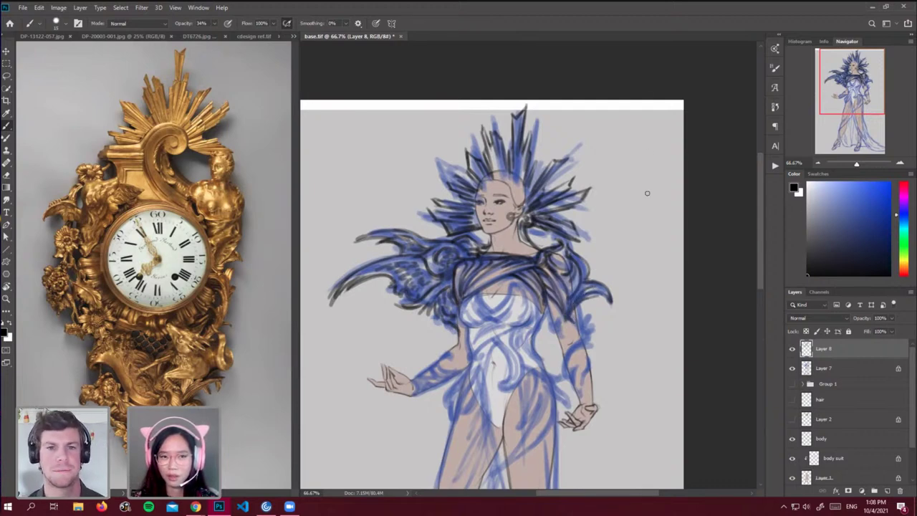
Review the brush's Transfer settings, including the control options for opacity and flow jitter.
click(774, 69)
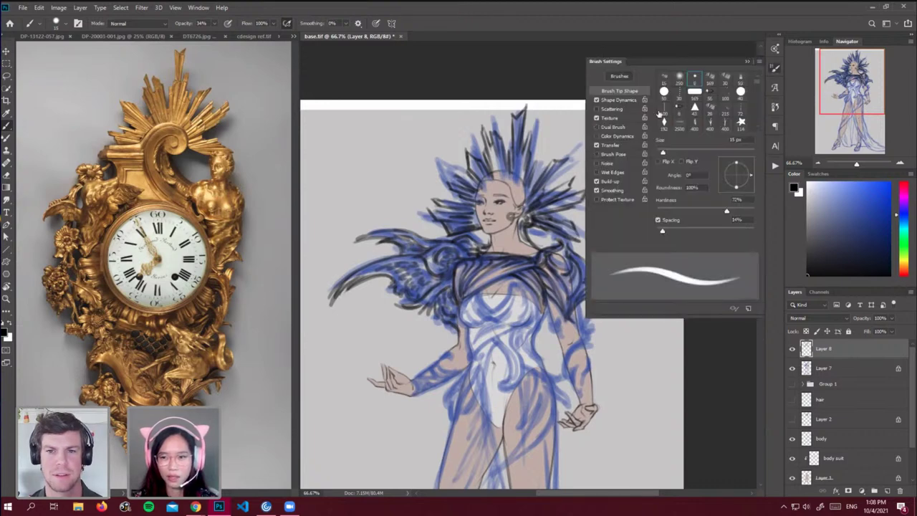
click(614, 145)
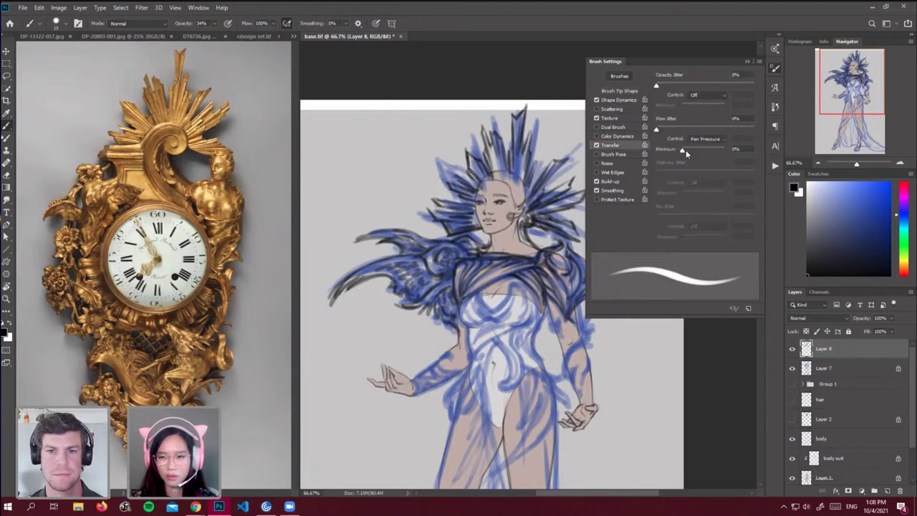
click(775, 69)
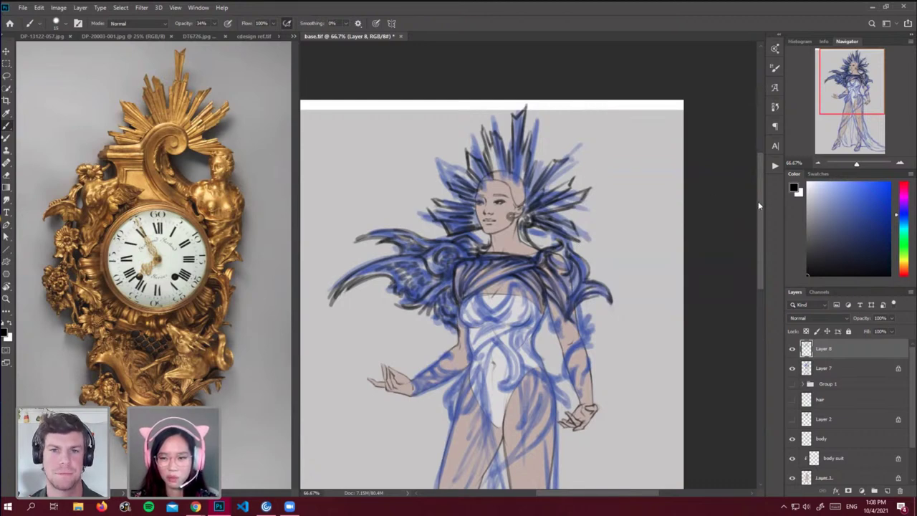
Draw the leafy ornament at the lowered arm's elbow and the curling armband lines wrapping down its forearm in black.
drag(761, 202, 759, 212)
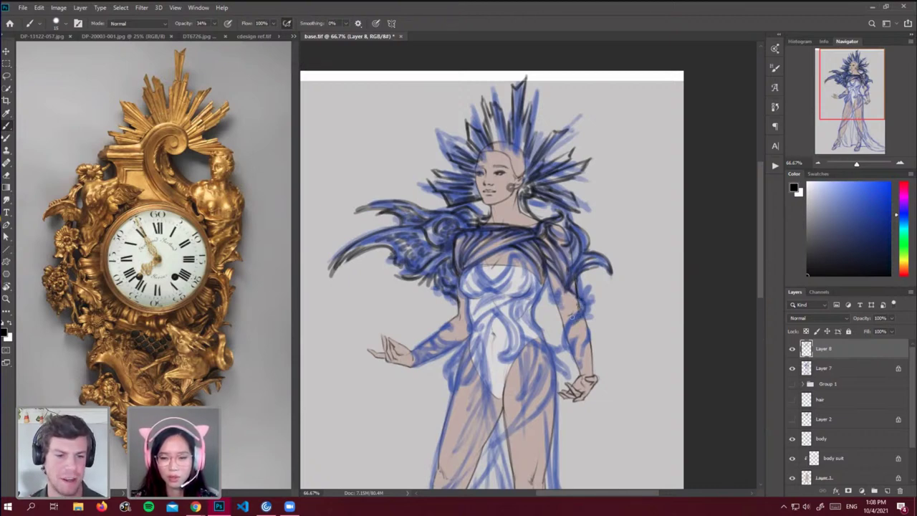
drag(574, 316, 568, 349)
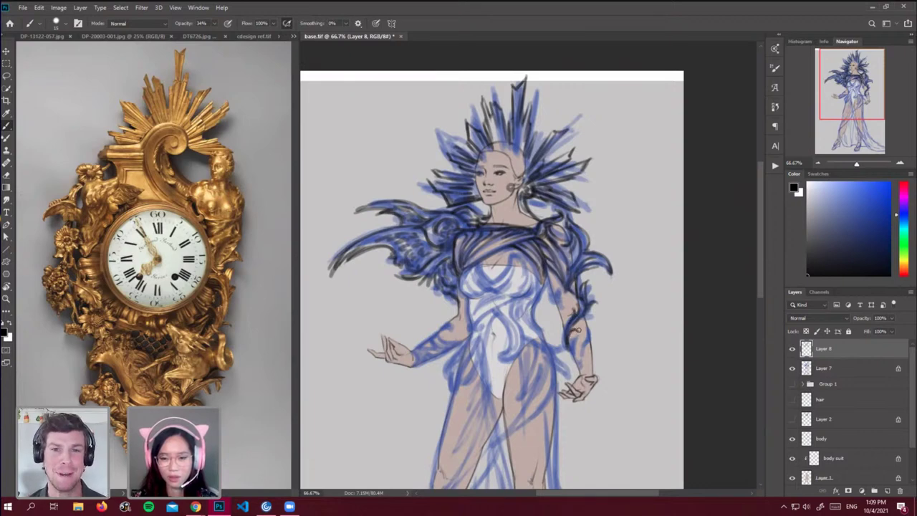
mouse_move(574, 331)
mouse_down()
mouse_move(570, 347)
mouse_move(576, 328)
mouse_up()
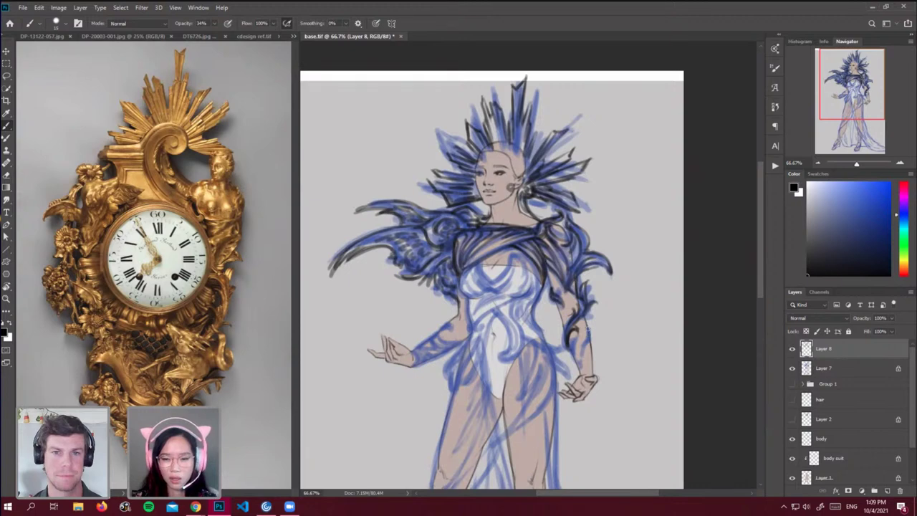
mouse_move(588, 329)
mouse_down()
mouse_move(581, 361)
mouse_move(572, 354)
mouse_move(581, 364)
mouse_up()
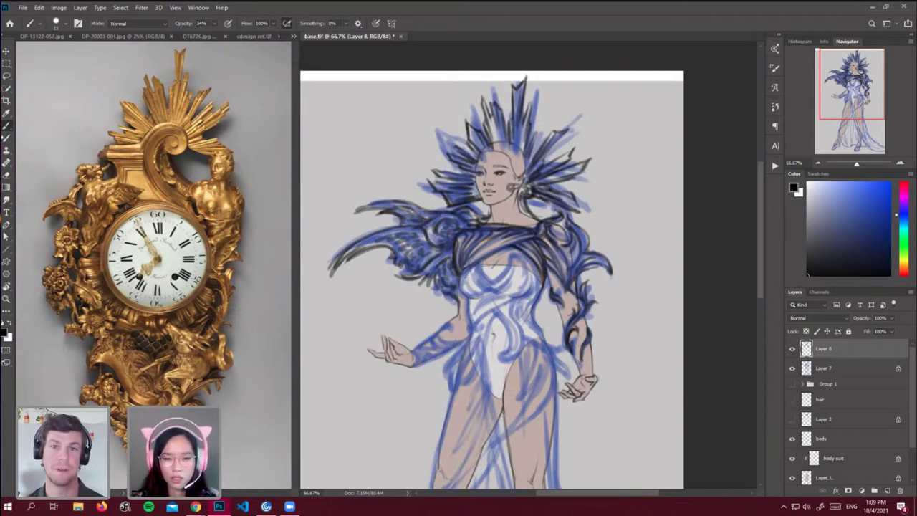
Outline the outstretched arm's sleeve from elbow to wrist in black, adding curved bands that wrap around the forearm.
drag(455, 274, 451, 313)
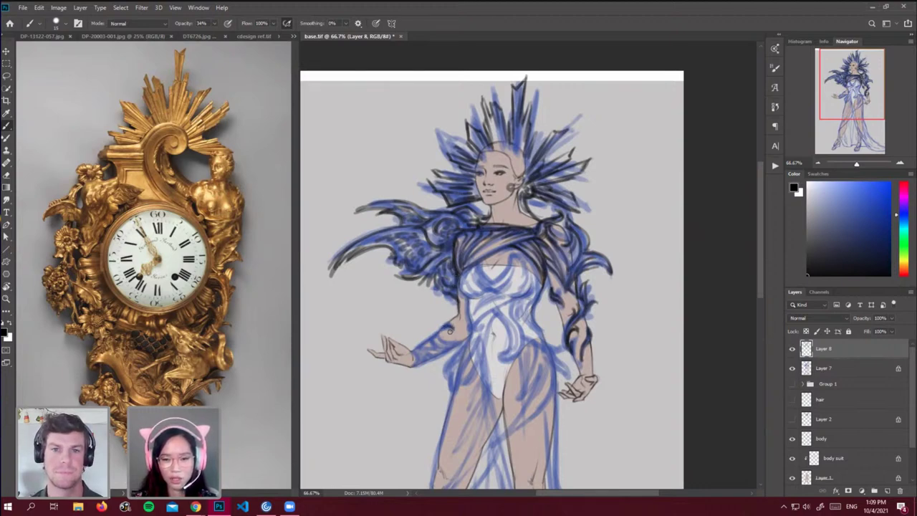
mouse_move(439, 331)
mouse_down()
mouse_move(414, 351)
mouse_move(414, 366)
mouse_up()
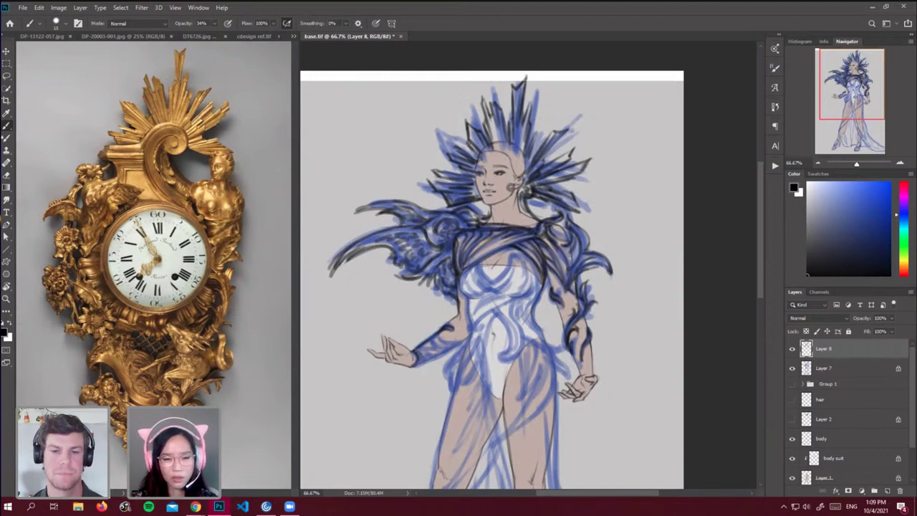
mouse_move(445, 331)
mouse_down()
mouse_move(439, 343)
mouse_move(465, 340)
mouse_move(434, 345)
mouse_move(454, 344)
mouse_up()
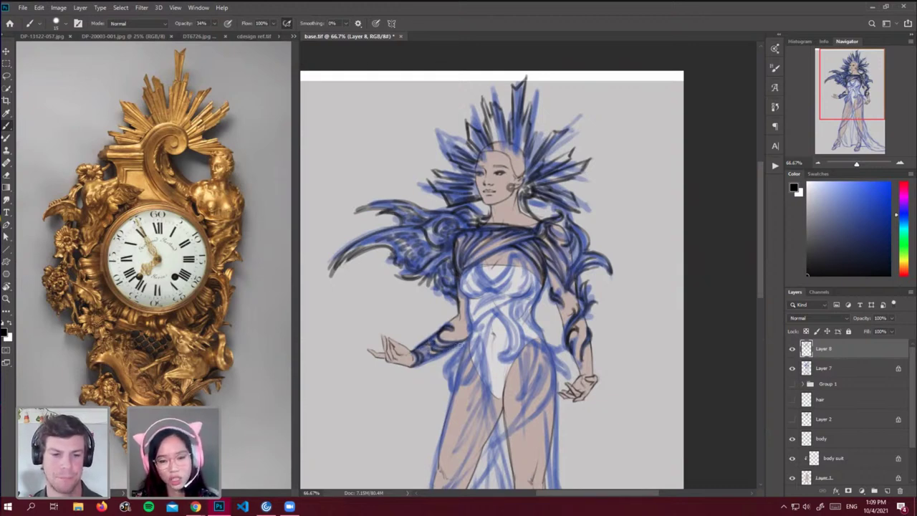
Ink dark swirling ornament lines over the blue sketch on the bodice, from the bust down to the waist.
mouse_move(460, 345)
mouse_down()
mouse_move(418, 364)
mouse_move(462, 346)
mouse_move(435, 356)
mouse_up()
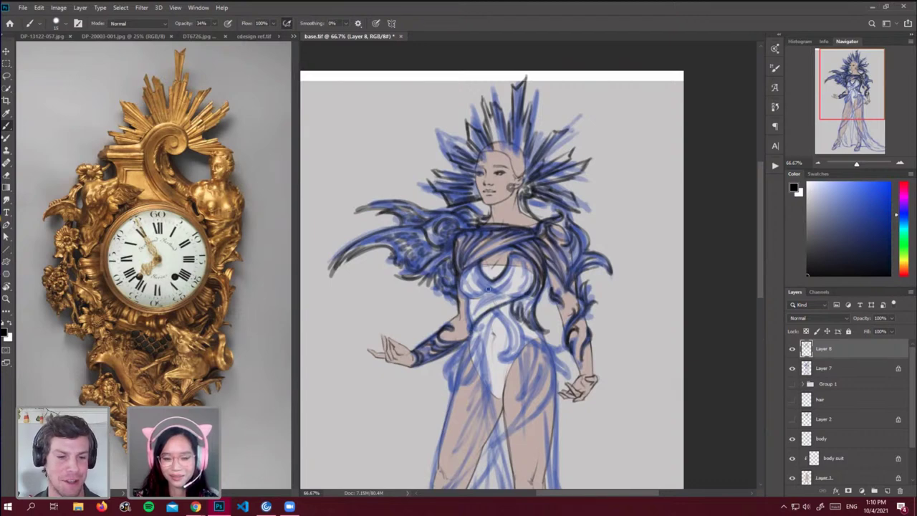
mouse_move(475, 265)
mouse_down()
mouse_move(501, 289)
mouse_move(512, 260)
mouse_move(504, 284)
mouse_move(504, 273)
mouse_move(480, 277)
mouse_move(486, 284)
mouse_move(482, 273)
mouse_move(516, 259)
mouse_move(526, 271)
mouse_move(515, 290)
mouse_move(532, 281)
mouse_move(509, 295)
mouse_up()
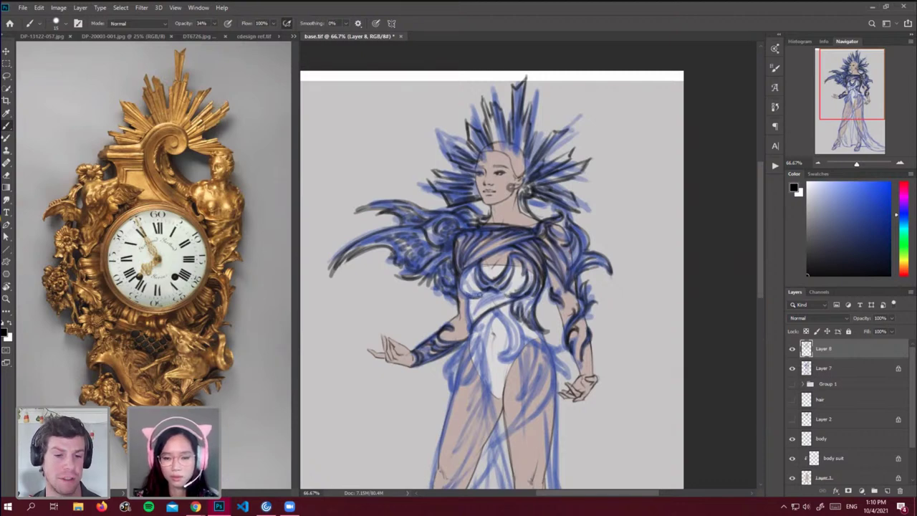
mouse_move(468, 270)
mouse_down()
mouse_move(488, 298)
mouse_move(476, 313)
mouse_move(502, 295)
mouse_move(463, 299)
mouse_move(470, 328)
mouse_move(467, 298)
mouse_move(521, 353)
mouse_up()
drag(520, 322, 519, 351)
mouse_move(499, 316)
mouse_down()
mouse_move(518, 343)
mouse_move(507, 354)
mouse_up()
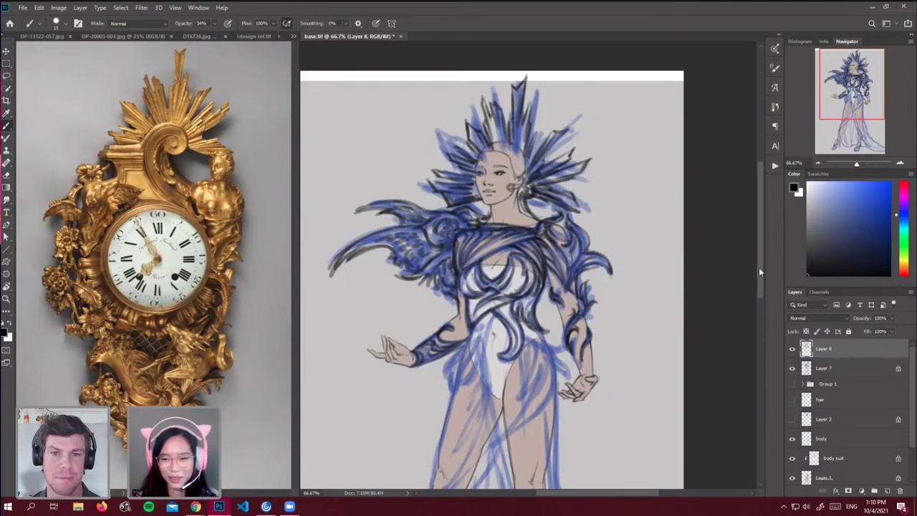
Ink long curved, pointed plumes over the blue sketch from the figure's left hip down across her thigh.
drag(758, 267, 756, 279)
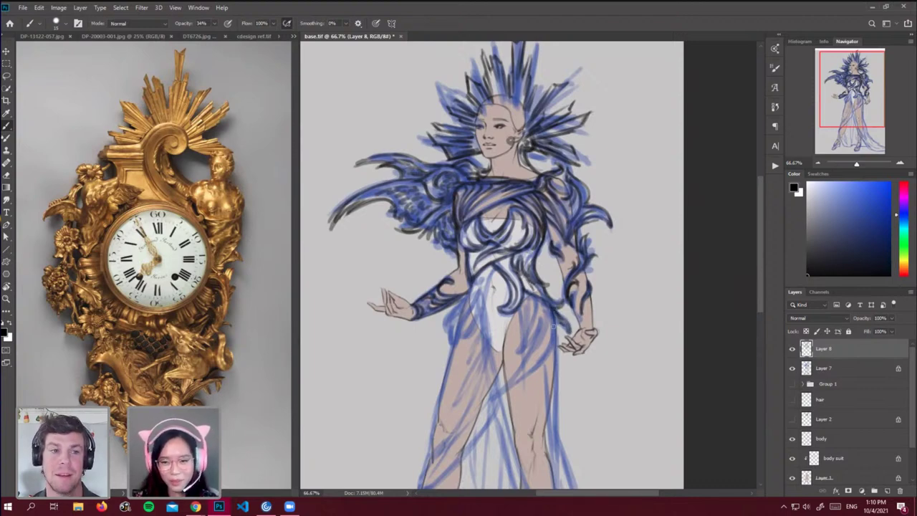
drag(535, 296, 525, 355)
mouse_move(541, 323)
mouse_down()
mouse_move(528, 361)
mouse_move(483, 402)
mouse_move(521, 385)
mouse_up()
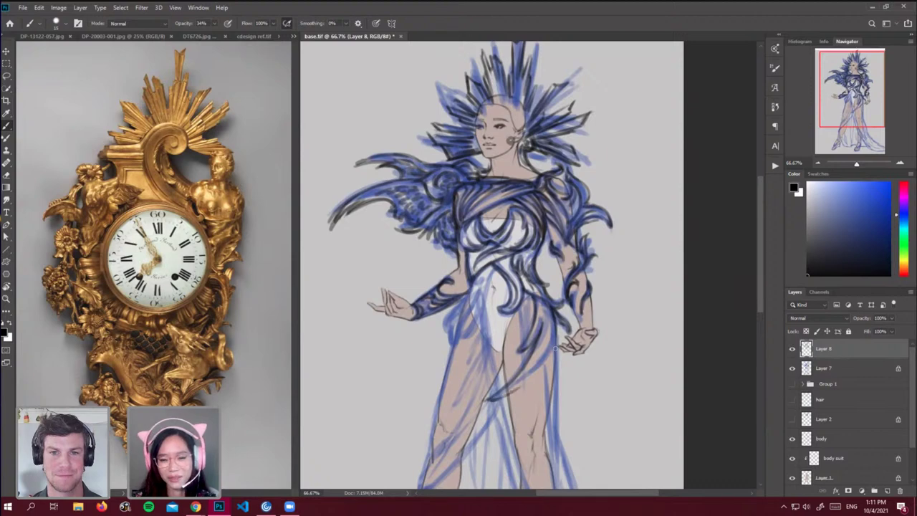
drag(558, 323, 533, 380)
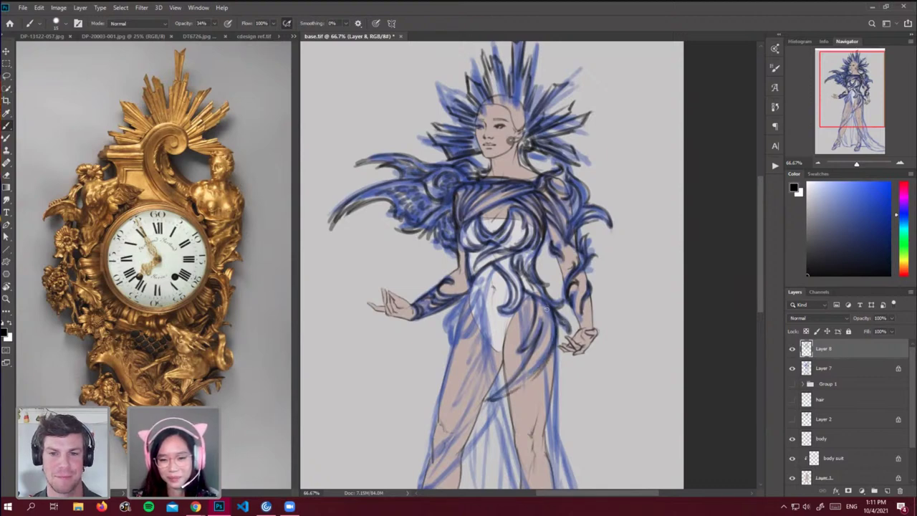
drag(546, 307, 524, 369)
drag(545, 326, 514, 374)
drag(537, 302, 533, 330)
drag(541, 301, 538, 325)
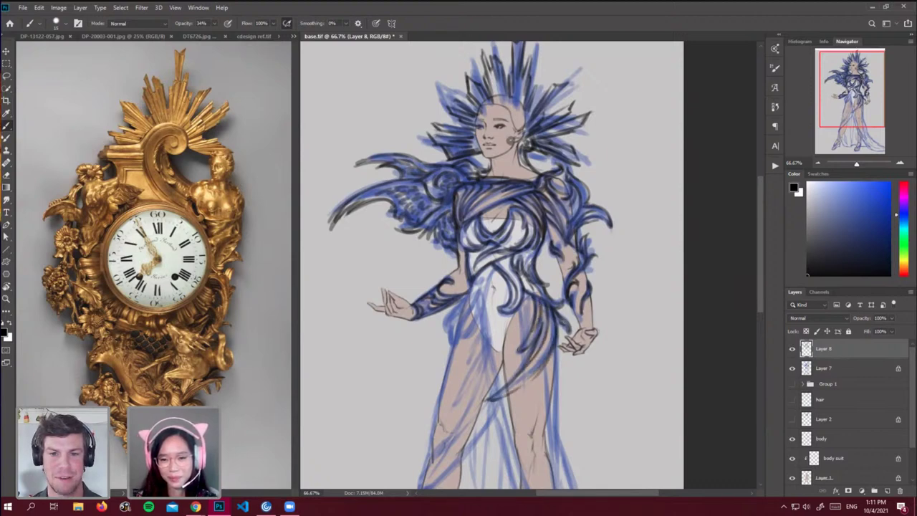
Ink curling leaf shapes over the figure's right hip and connect them to the swirls at the waist.
drag(492, 282, 468, 334)
drag(484, 298, 460, 338)
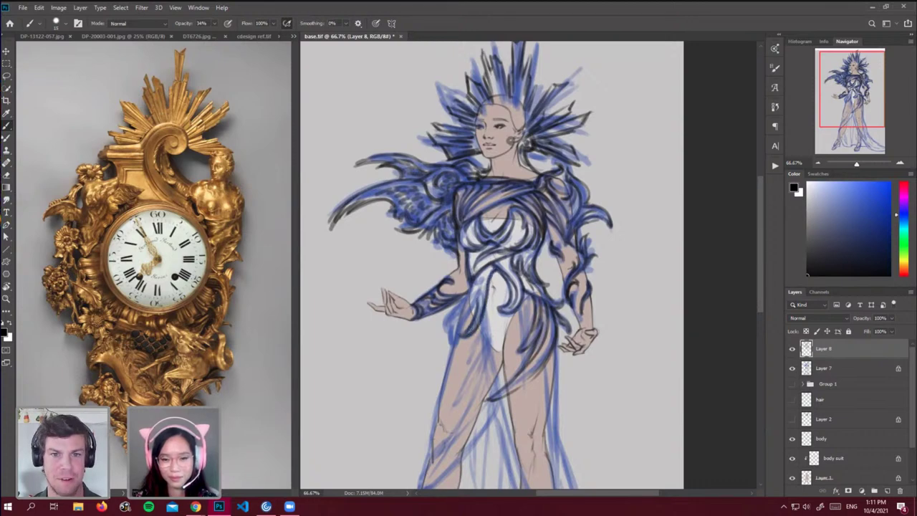
drag(480, 288, 452, 339)
mouse_move(468, 303)
mouse_down()
mouse_move(451, 322)
mouse_move(450, 346)
mouse_up()
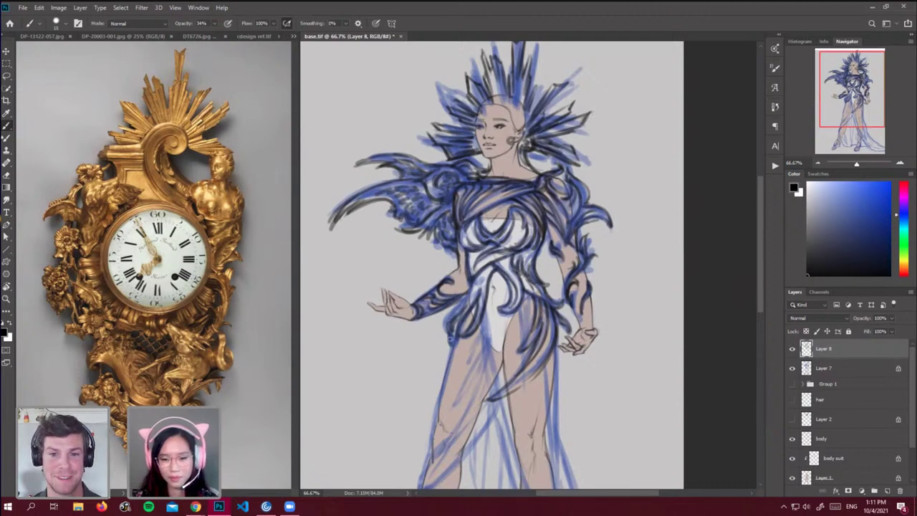
drag(471, 288, 449, 331)
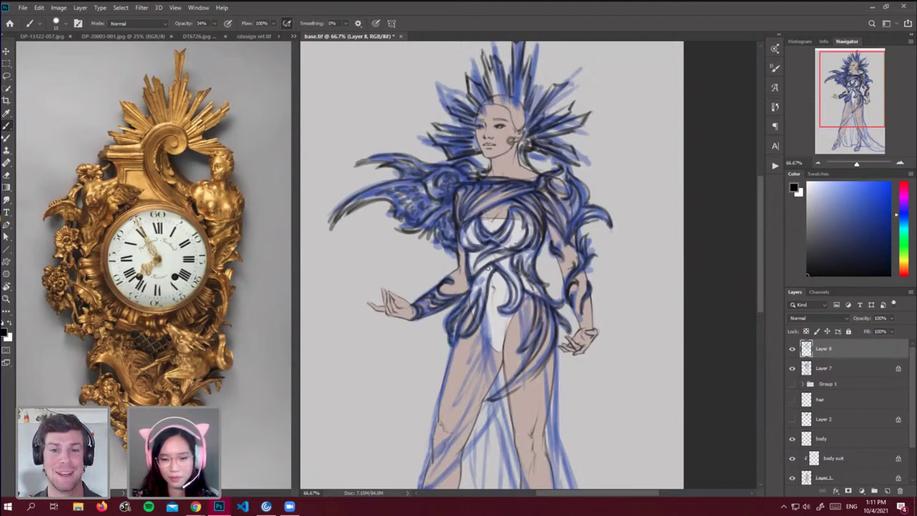
drag(487, 270, 464, 304)
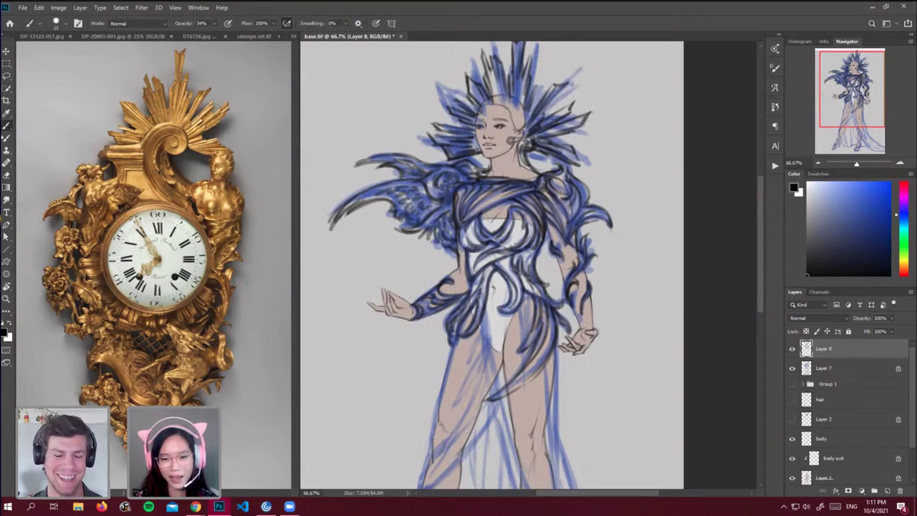
drag(493, 265, 485, 272)
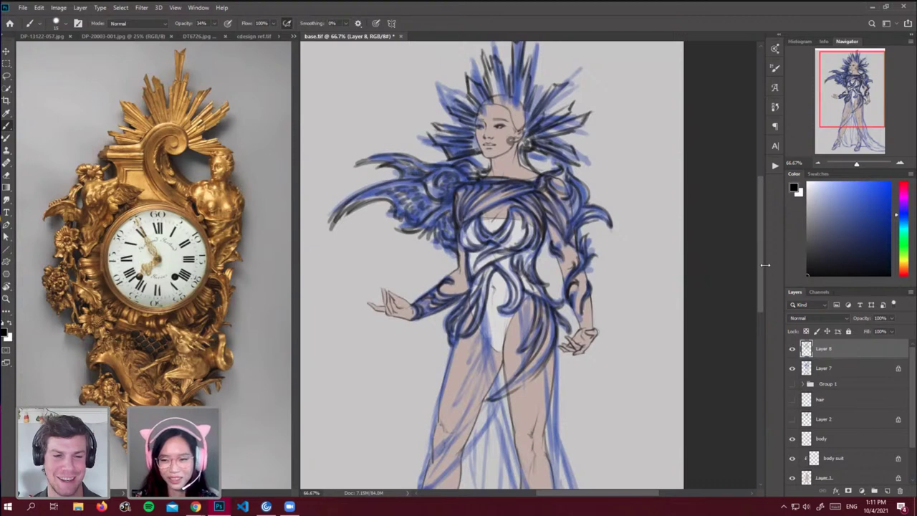
Add a new layer and draw the swept-back hair along the forehead and temple, with loose strands beside the neck.
scroll(760, 294, down, 3)
scroll(762, 279, up, 3)
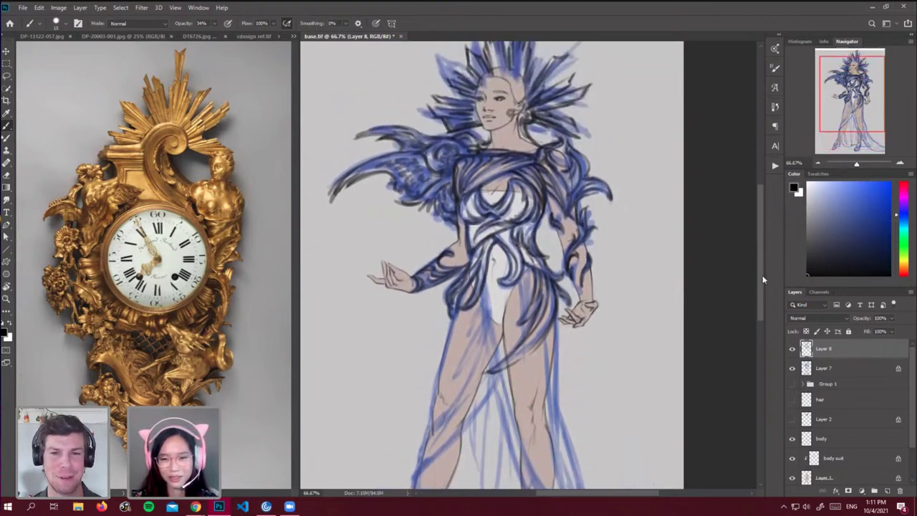
scroll(762, 263, up, 1)
click(887, 490)
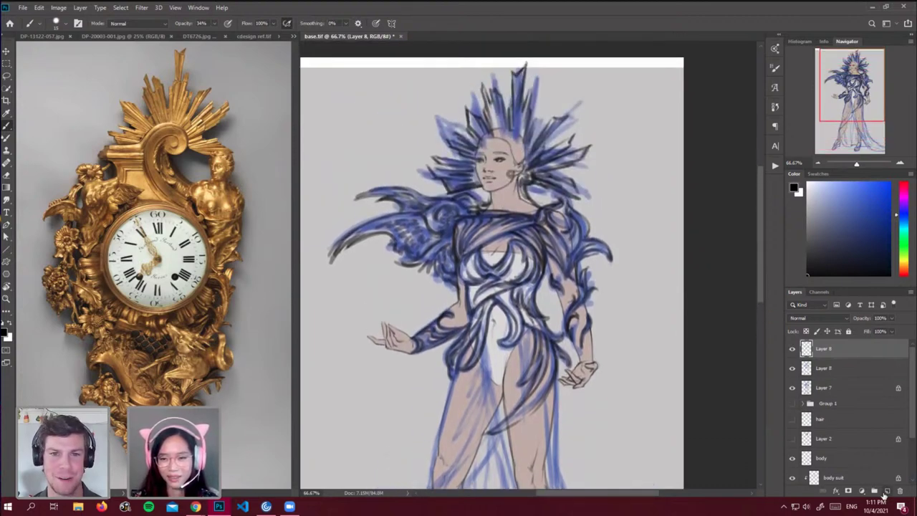
drag(478, 141, 509, 148)
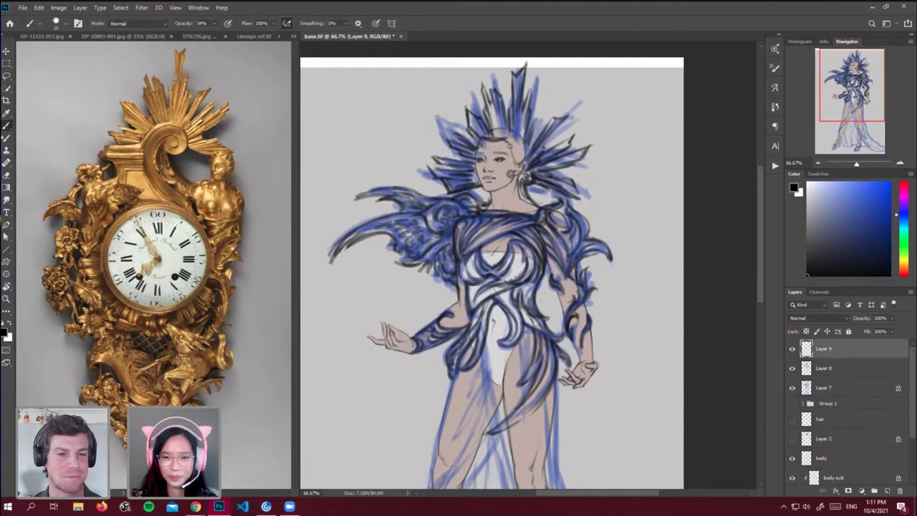
mouse_move(485, 136)
mouse_down()
mouse_move(512, 128)
mouse_move(523, 164)
mouse_up()
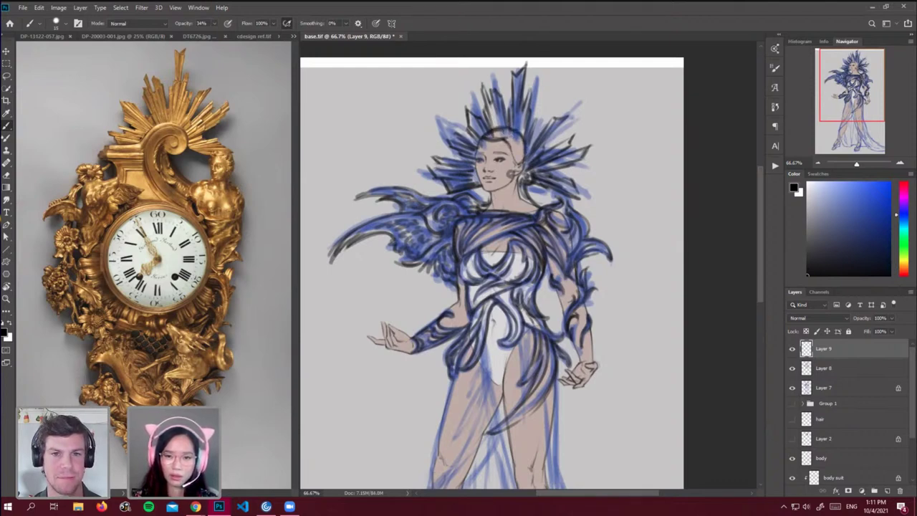
mouse_move(504, 134)
mouse_down()
mouse_move(523, 142)
mouse_move(518, 157)
mouse_up()
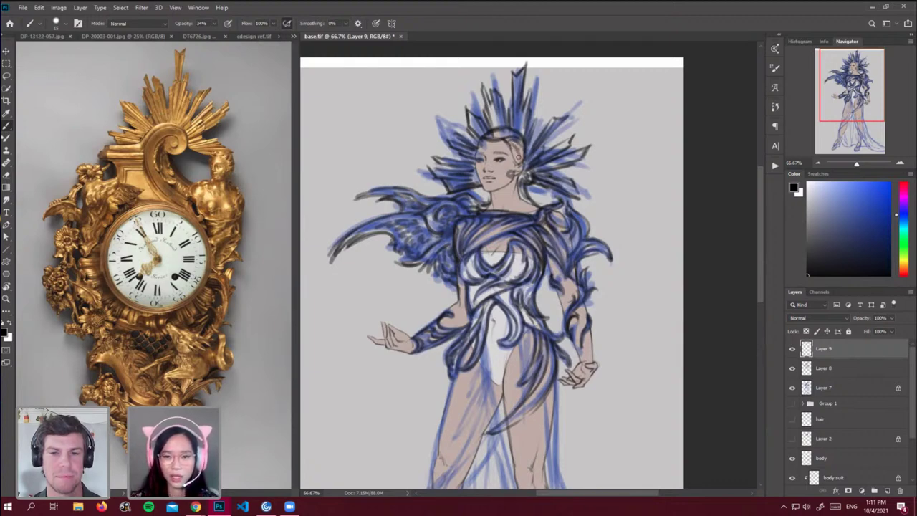
drag(522, 136, 526, 178)
drag(514, 132, 503, 134)
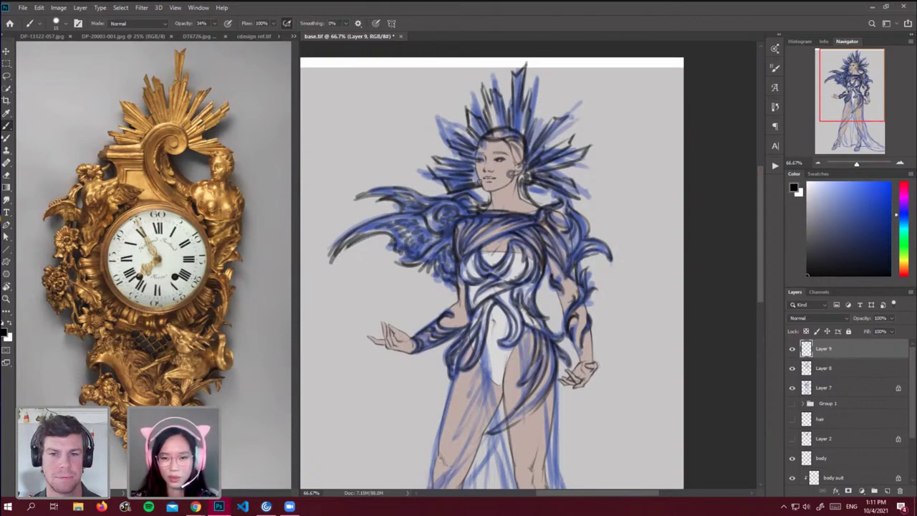
drag(479, 182, 487, 204)
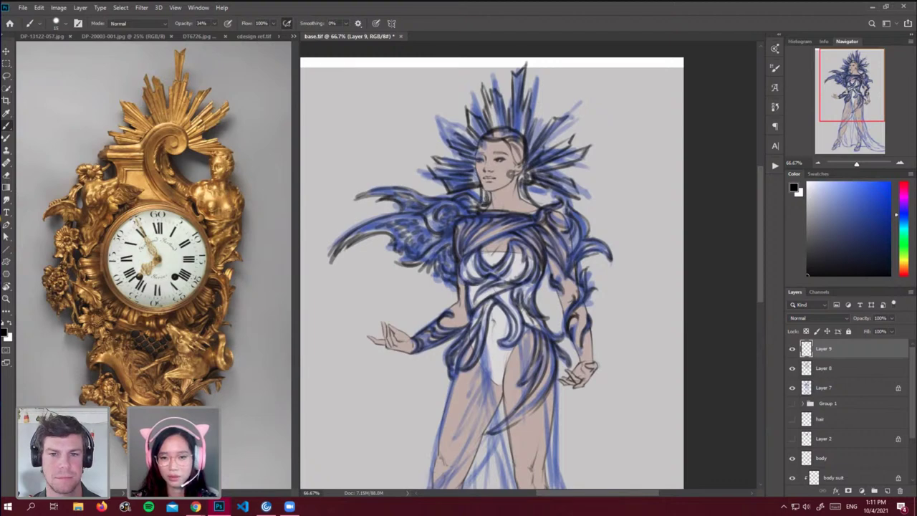
mouse_move(483, 136)
mouse_down()
mouse_move(477, 156)
mouse_move(514, 129)
mouse_move(487, 132)
mouse_move(521, 162)
mouse_up()
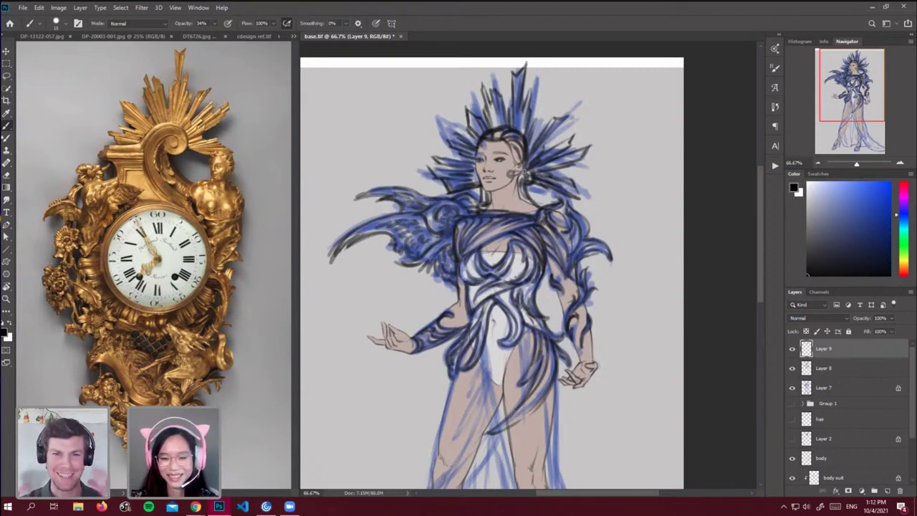
click(824, 370)
key(h)
double_click(794, 378)
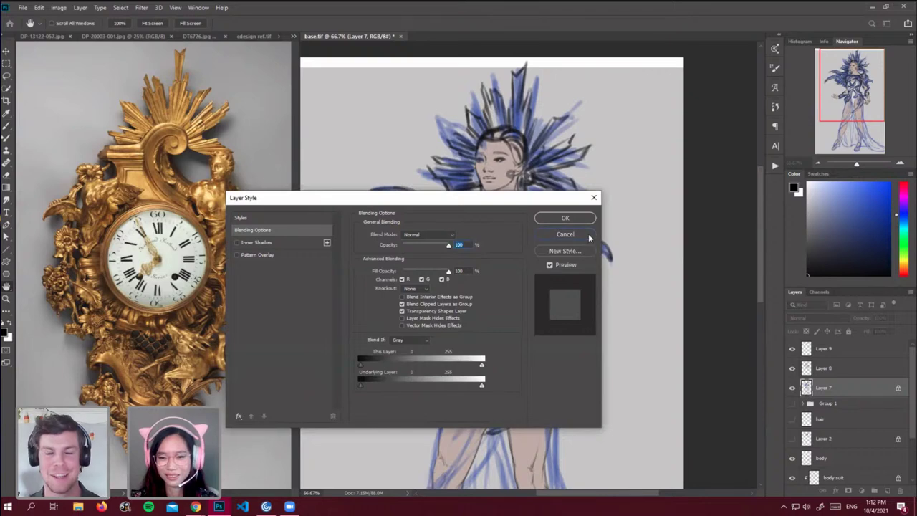
click(586, 234)
key(b)
Erase the stray lines over the figure's face and ear on Layer 8, using a smaller eraser.
click(792, 368)
click(792, 368)
click(823, 368)
key(e)
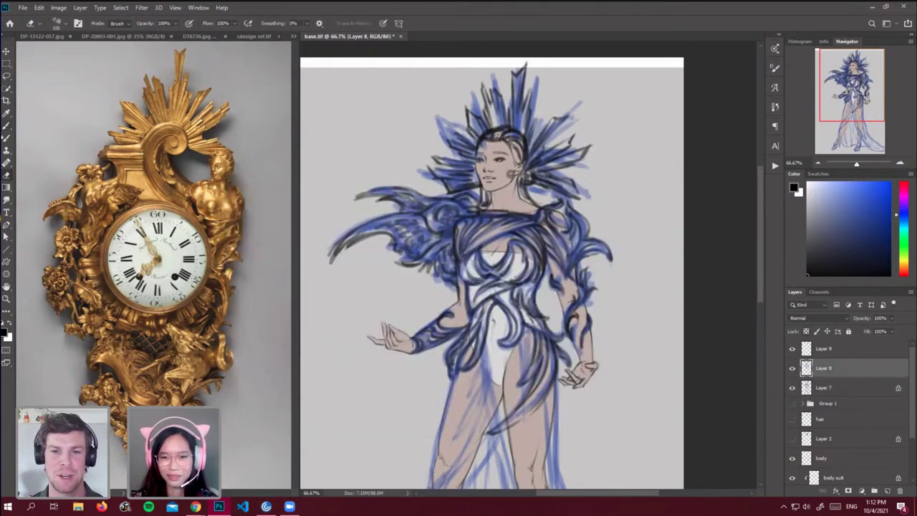
drag(489, 136, 523, 200)
key([)
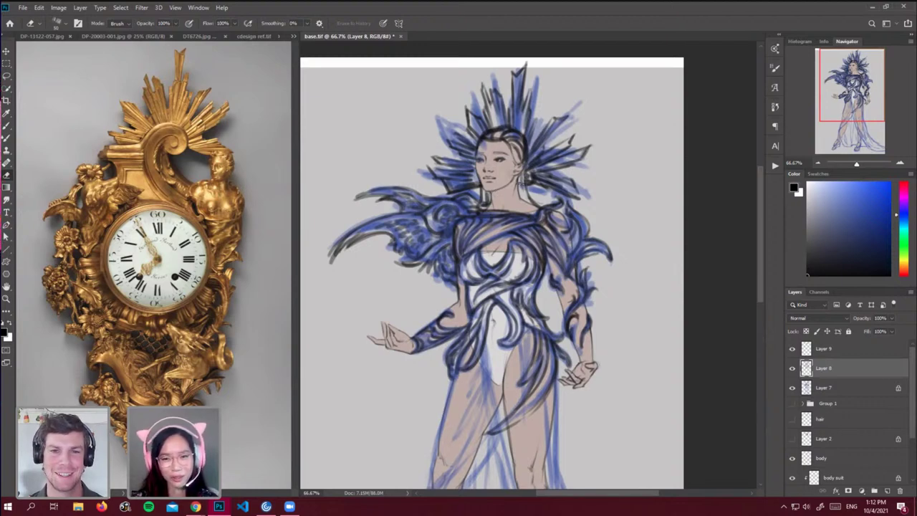
Add a new layer above Layer 9 and ink a strappy heeled shoe with an ornamental ankle cuff on the figure's right foot.
click(846, 349)
key(b)
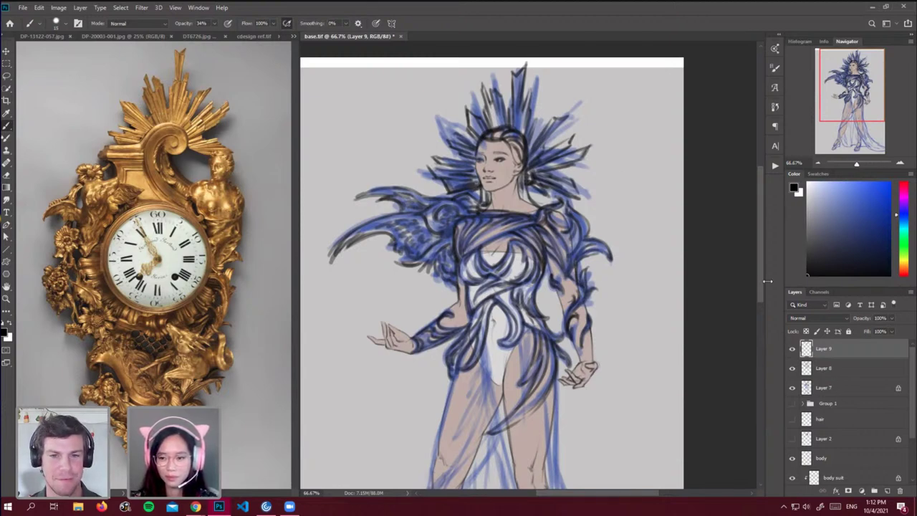
scroll(767, 341, down, 5)
click(887, 491)
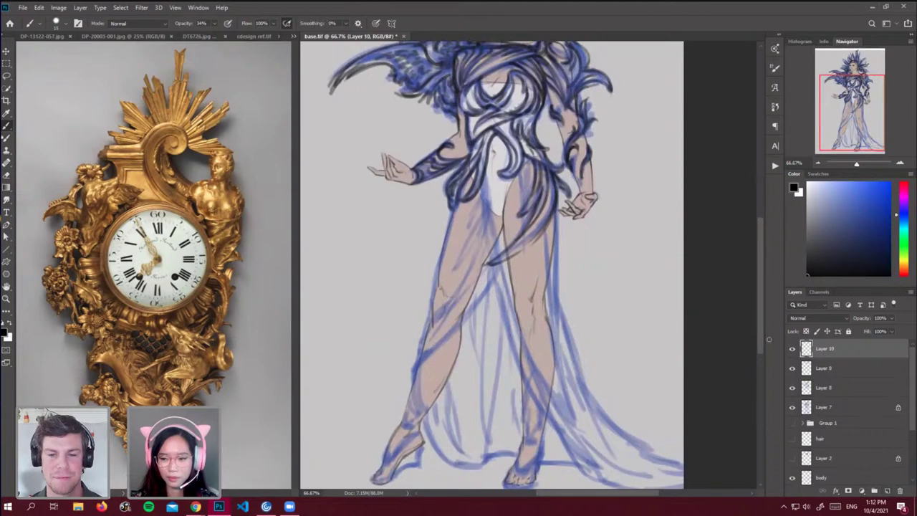
scroll(761, 304, down, 2)
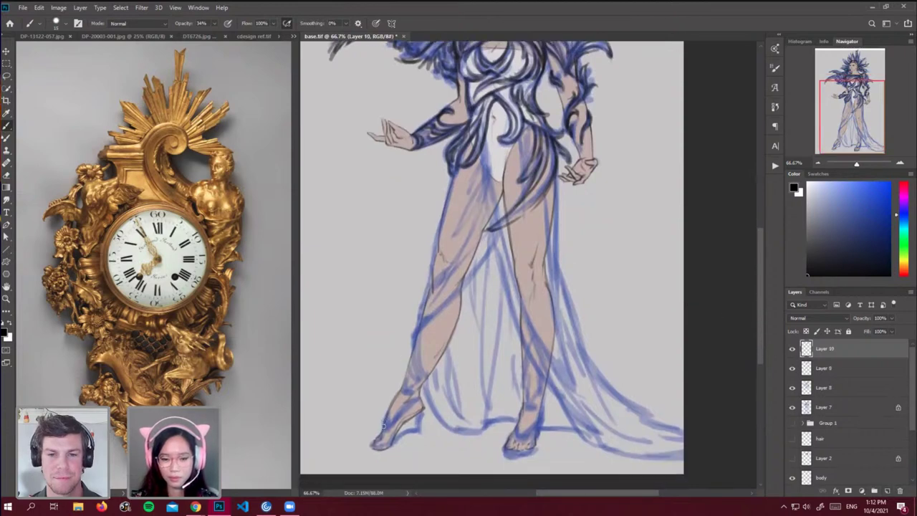
mouse_move(383, 425)
mouse_down()
mouse_move(419, 397)
mouse_move(386, 426)
mouse_up()
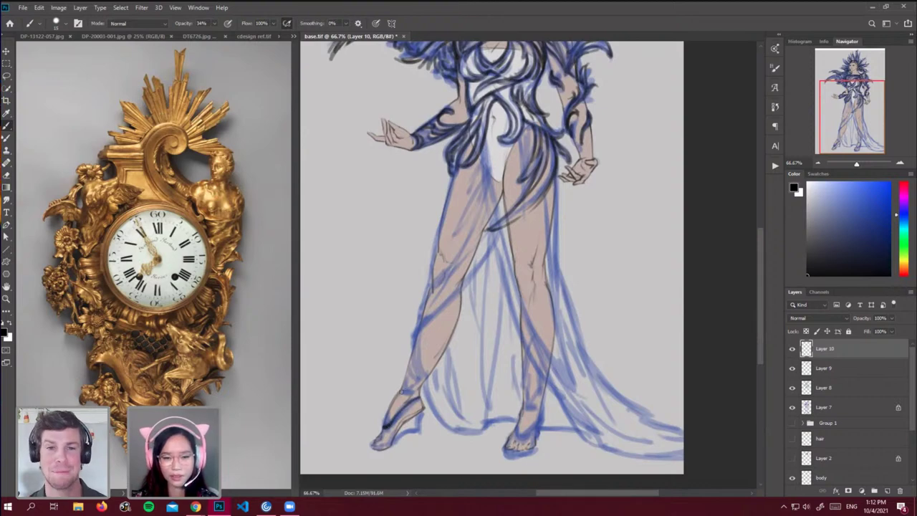
mouse_move(402, 392)
mouse_down()
mouse_move(420, 387)
mouse_move(398, 397)
mouse_move(421, 420)
mouse_move(408, 435)
mouse_move(416, 431)
mouse_move(408, 432)
mouse_move(414, 417)
mouse_move(404, 429)
mouse_up()
mouse_move(411, 424)
mouse_down()
mouse_move(391, 444)
mouse_move(370, 448)
mouse_move(384, 445)
mouse_move(402, 412)
mouse_up()
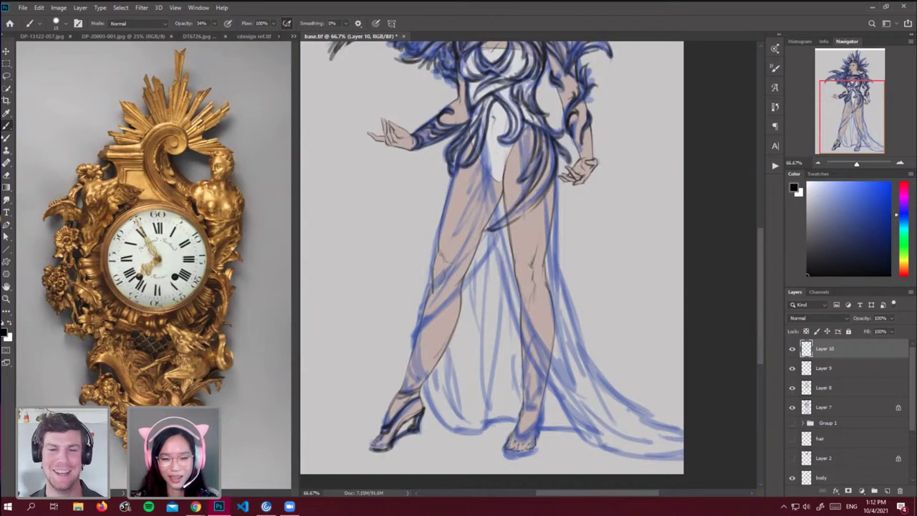
mouse_move(417, 400)
mouse_down()
mouse_move(405, 419)
mouse_move(419, 413)
mouse_move(383, 447)
mouse_up()
drag(389, 414, 381, 433)
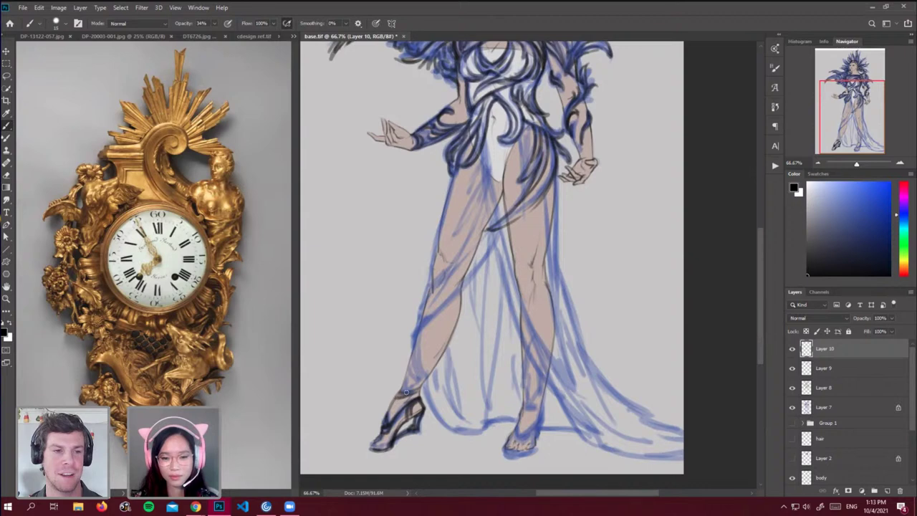
mouse_move(419, 340)
mouse_down()
mouse_move(423, 380)
mouse_move(419, 374)
mouse_move(416, 386)
mouse_move(417, 375)
mouse_move(415, 383)
mouse_move(406, 372)
mouse_move(408, 382)
mouse_move(413, 353)
mouse_move(400, 394)
mouse_up()
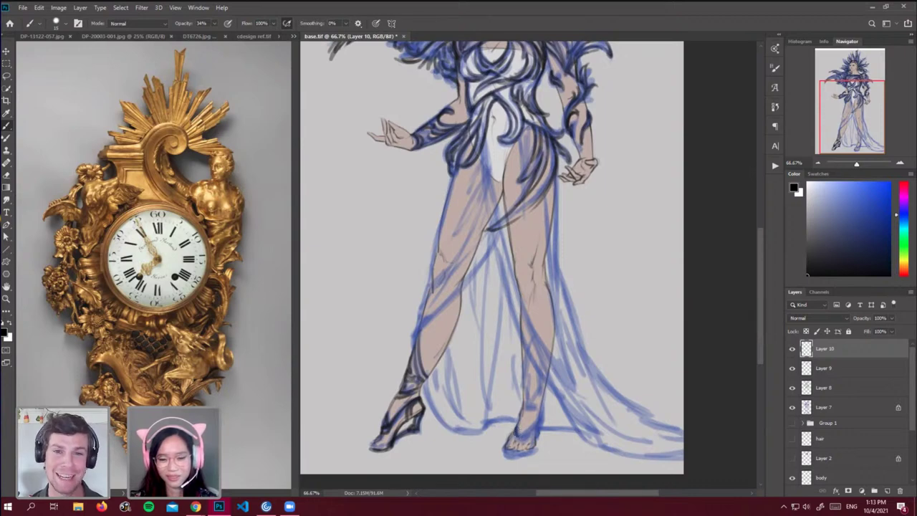
Ink the matching shoe on the figure's left foot, with a pointed ornamental guard rising up the shin.
mouse_move(515, 430)
mouse_down()
mouse_move(526, 426)
mouse_move(520, 438)
mouse_move(536, 417)
mouse_move(506, 454)
mouse_move(518, 460)
mouse_move(534, 449)
mouse_move(510, 451)
mouse_move(535, 444)
mouse_move(541, 413)
mouse_move(541, 429)
mouse_move(543, 398)
mouse_move(533, 410)
mouse_move(524, 398)
mouse_move(526, 405)
mouse_up()
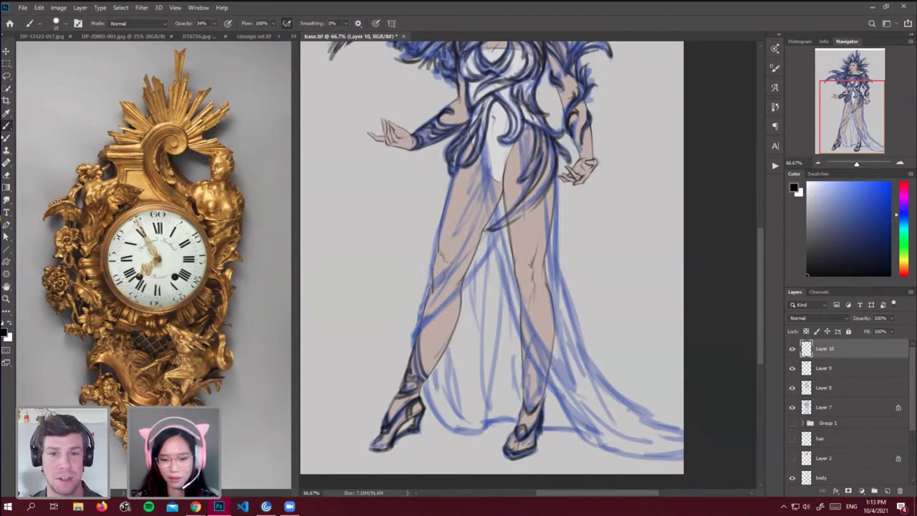
mouse_move(528, 364)
mouse_down()
mouse_move(527, 347)
mouse_move(532, 371)
mouse_move(538, 354)
mouse_move(544, 383)
mouse_move(542, 392)
mouse_move(543, 371)
mouse_move(532, 394)
mouse_move(527, 386)
mouse_move(534, 398)
mouse_move(523, 421)
mouse_up()
drag(546, 378, 539, 408)
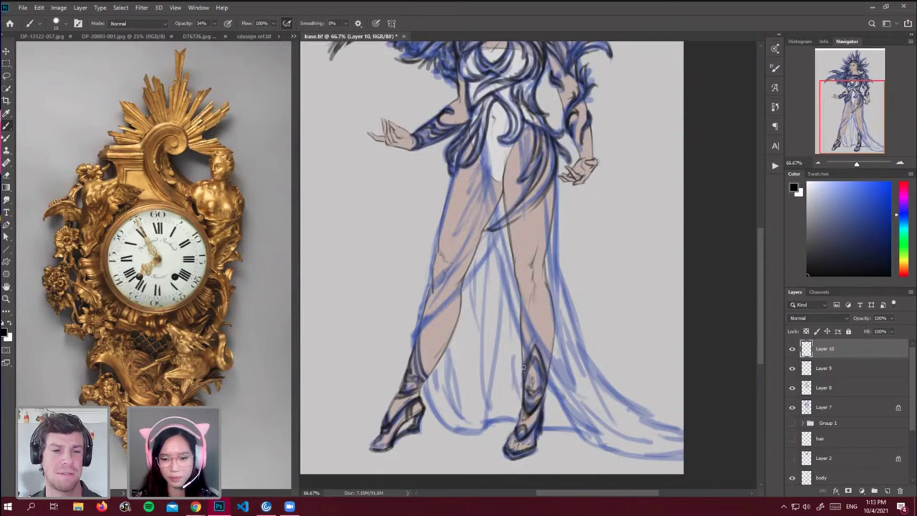
drag(525, 364, 523, 407)
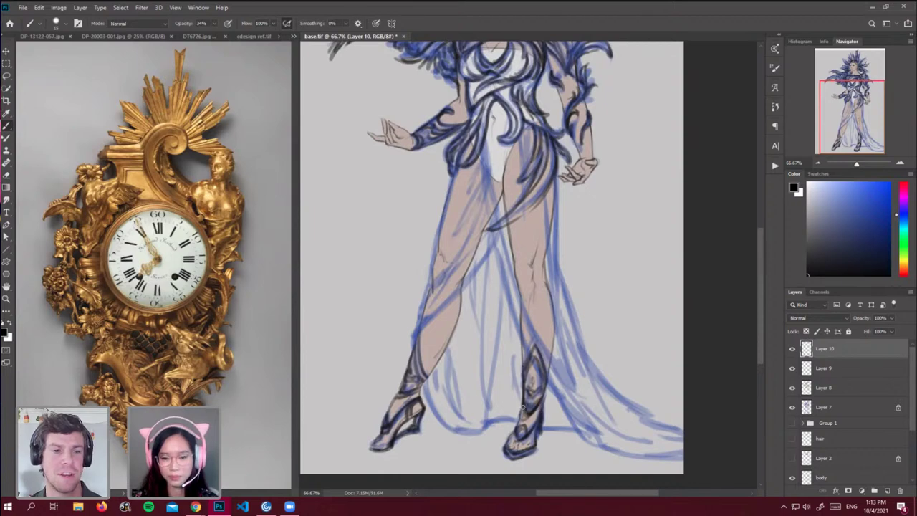
Hide and reshow Layer 10 to check the footwear linework against the blue sketch.
click(887, 490)
key(ctrl+z)
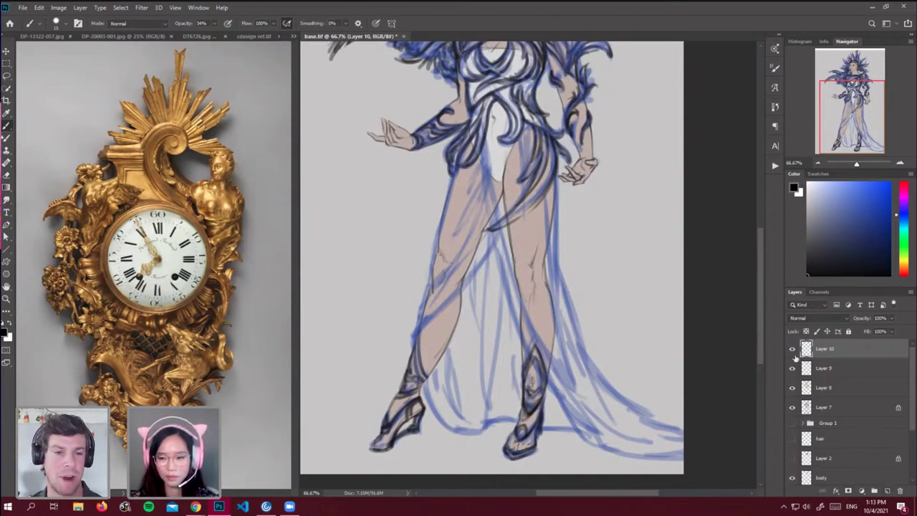
click(792, 351)
click(792, 351)
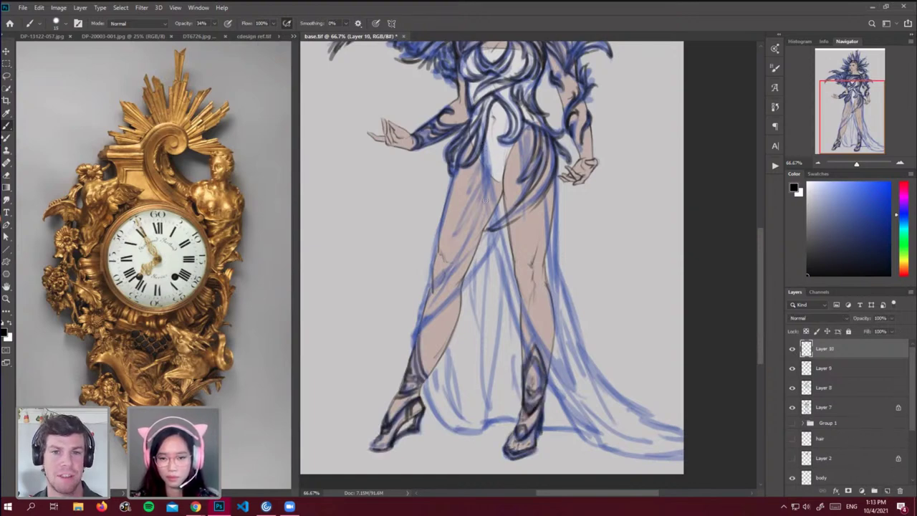
Ink the skirt's inner edge on Layer 10 from the waist down across the figure's left shin to the hem.
drag(481, 152, 524, 360)
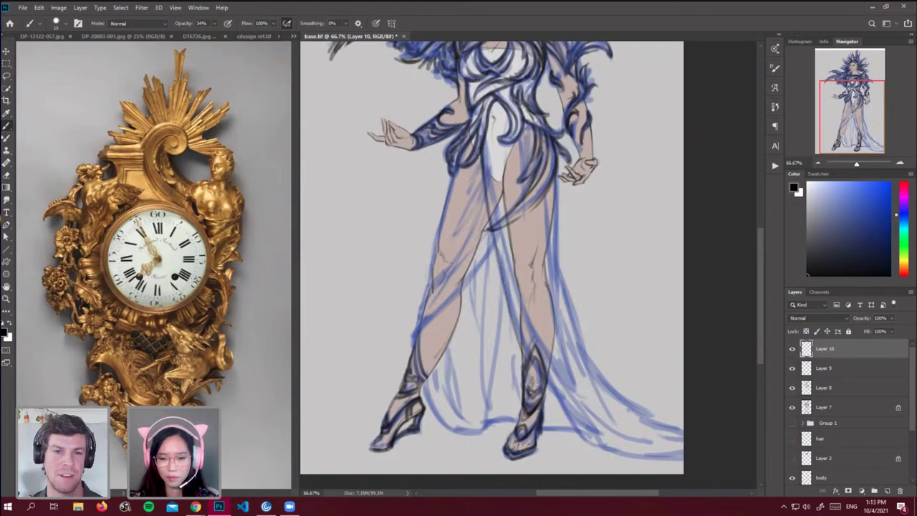
drag(484, 183, 525, 366)
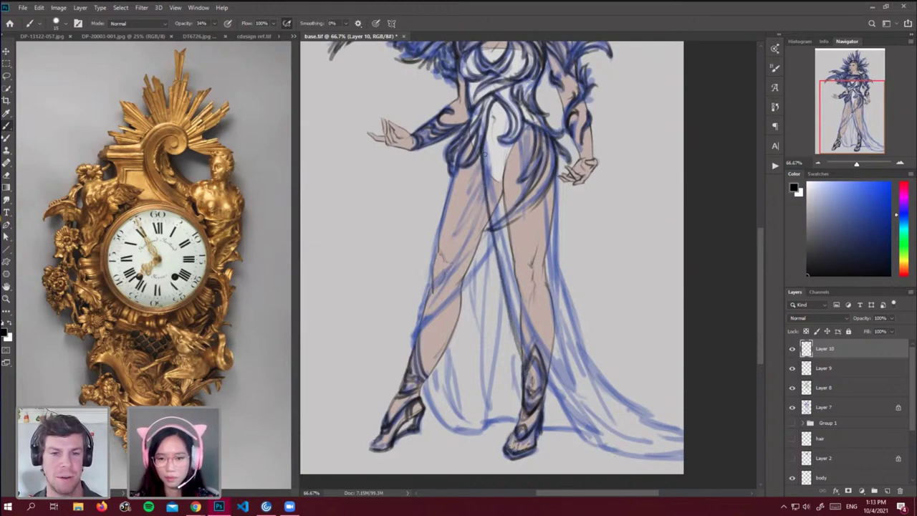
drag(487, 144, 513, 284)
drag(489, 174, 510, 272)
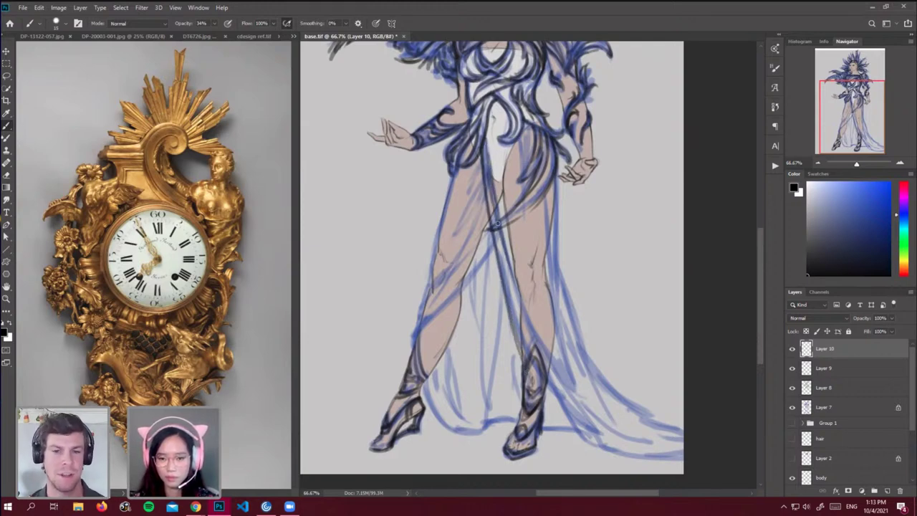
drag(496, 223, 533, 390)
drag(513, 311, 531, 367)
drag(515, 331, 574, 430)
drag(547, 364, 602, 445)
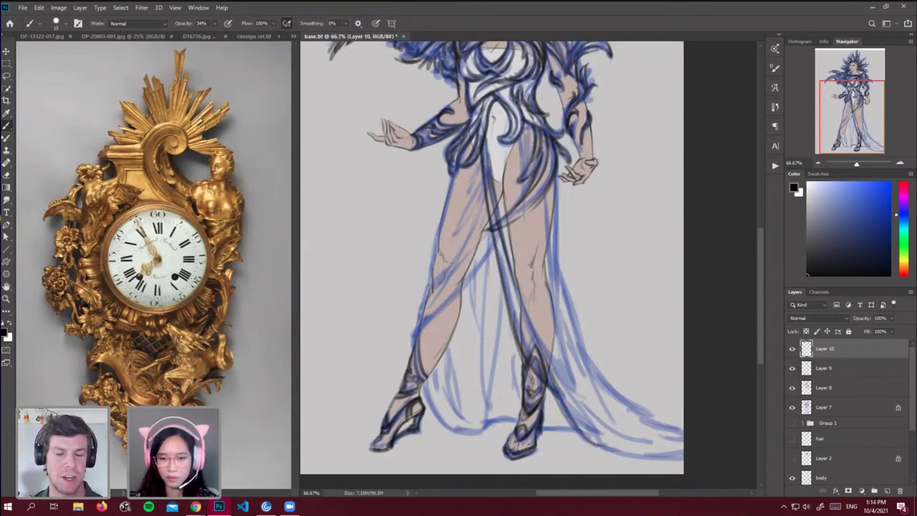
Ink the skirt panel crossing the figure's right leg, with its diagonal edge, outer hip line and folds down to the ankle.
drag(520, 201, 430, 315)
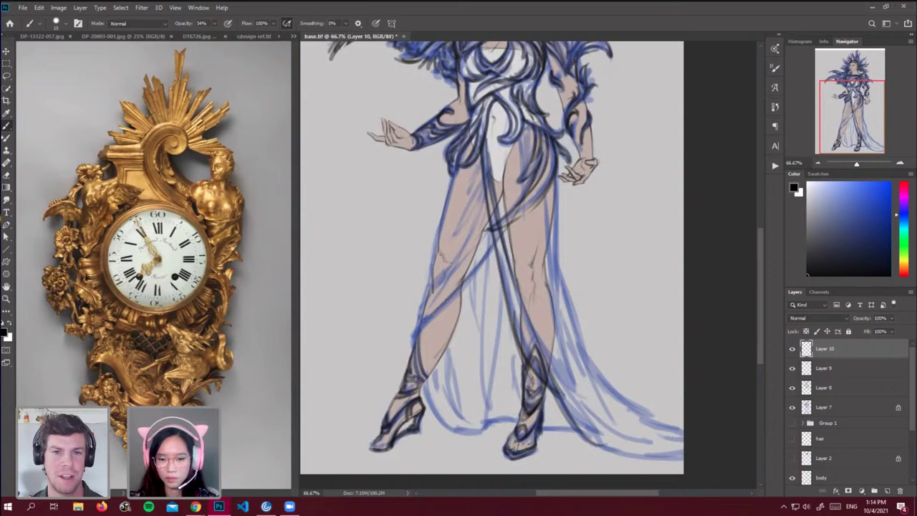
drag(480, 264, 402, 367)
drag(411, 334, 401, 350)
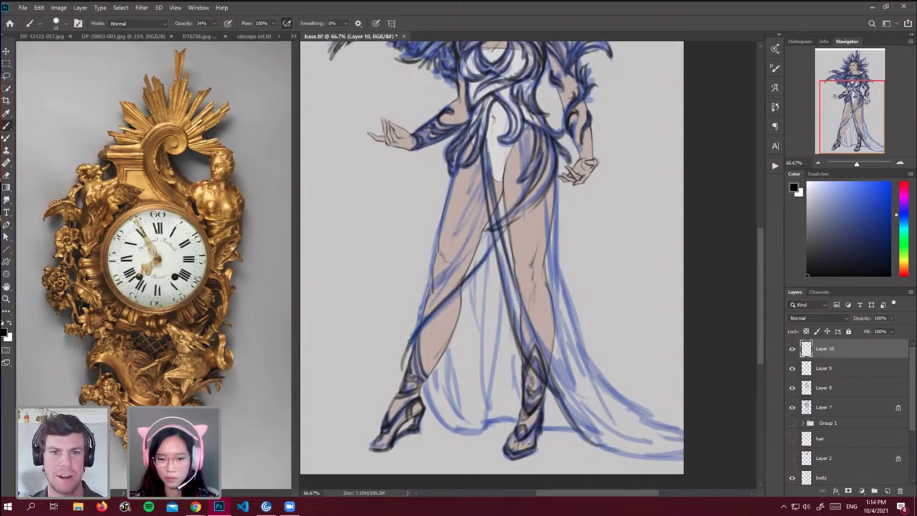
drag(430, 316, 406, 365)
drag(487, 192, 425, 288)
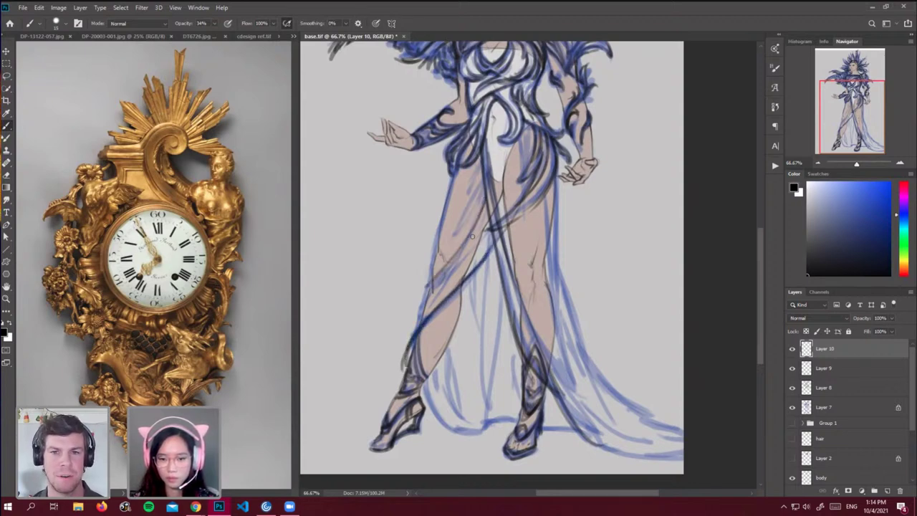
drag(474, 233, 420, 312)
drag(458, 163, 411, 339)
drag(426, 302, 405, 354)
drag(410, 344, 403, 361)
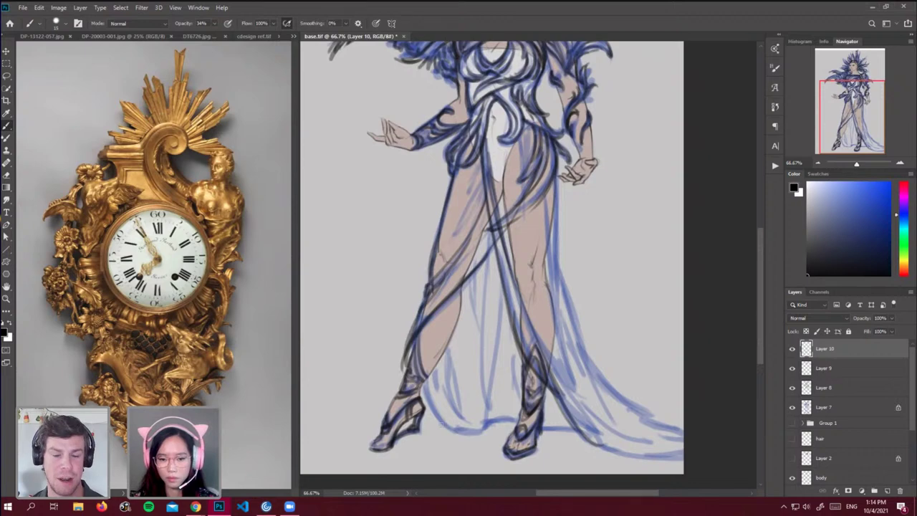
Ink the skirt's curved back hem between and beside the feet, with a vertical fold between the legs.
mouse_move(421, 392)
mouse_down()
mouse_move(450, 430)
mouse_move(465, 430)
mouse_up()
mouse_move(438, 368)
mouse_down()
mouse_move(473, 417)
mouse_move(510, 420)
mouse_up()
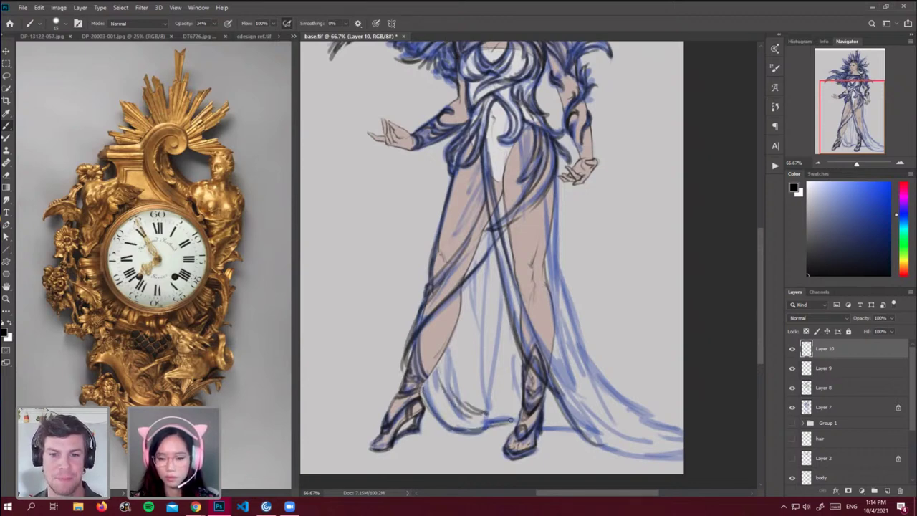
drag(495, 326, 484, 414)
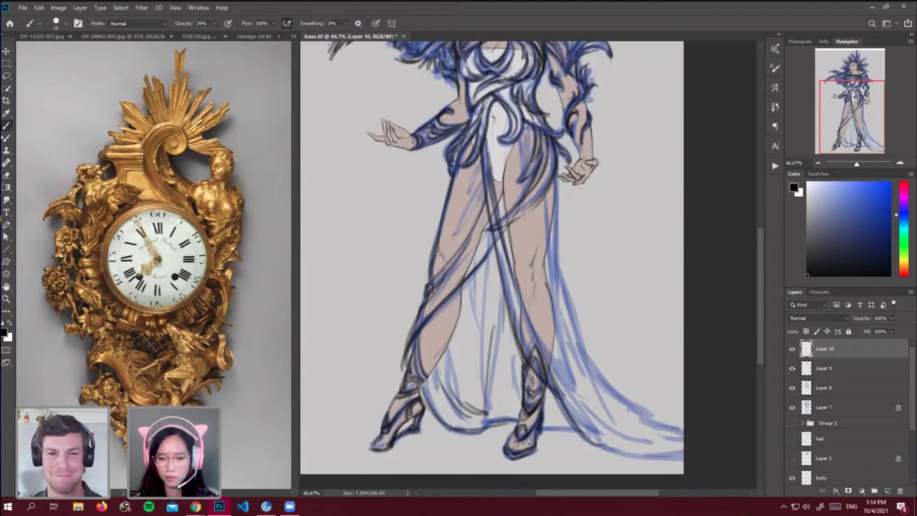
drag(494, 372, 487, 418)
drag(542, 423, 578, 434)
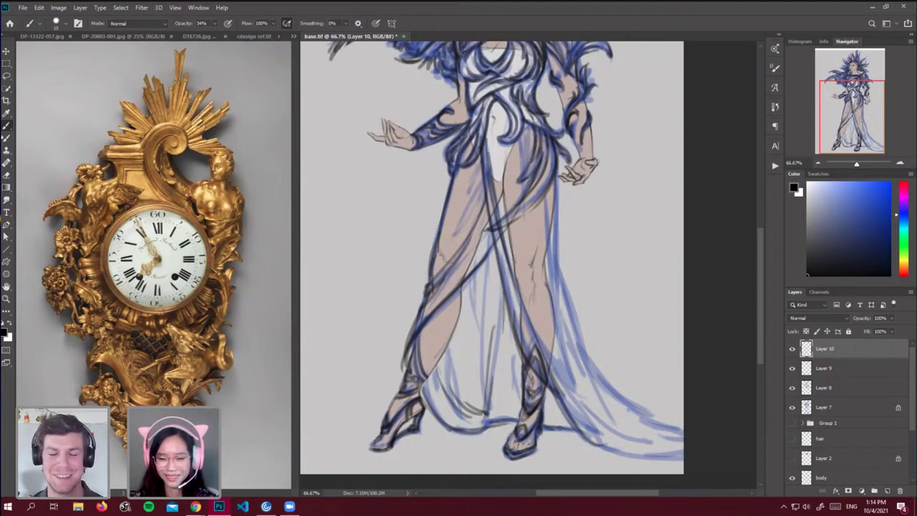
Ink the skirt's outer edge along the figure's left leg and add fold lines over both upper thighs.
drag(555, 172, 555, 324)
mouse_move(557, 196)
mouse_down()
mouse_move(555, 304)
mouse_move(548, 235)
mouse_up()
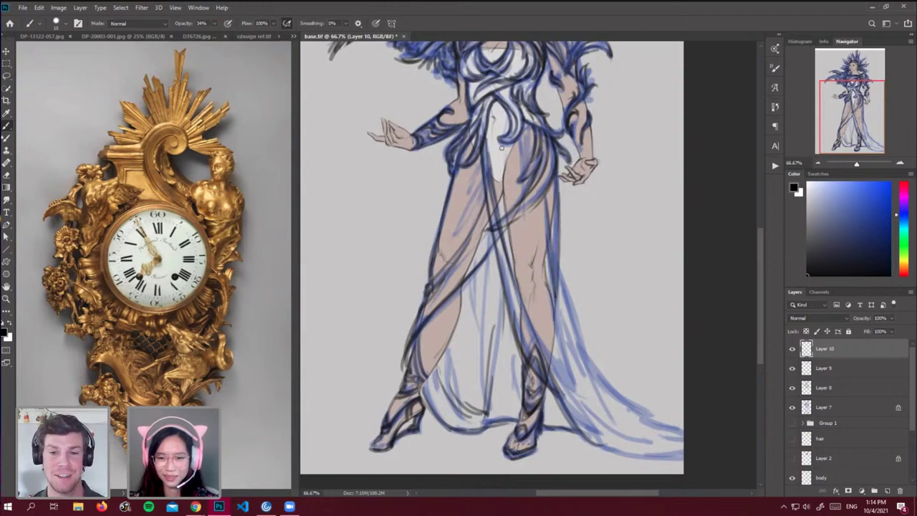
mouse_move(523, 136)
mouse_down()
mouse_move(519, 176)
mouse_move(525, 158)
mouse_move(525, 171)
mouse_up()
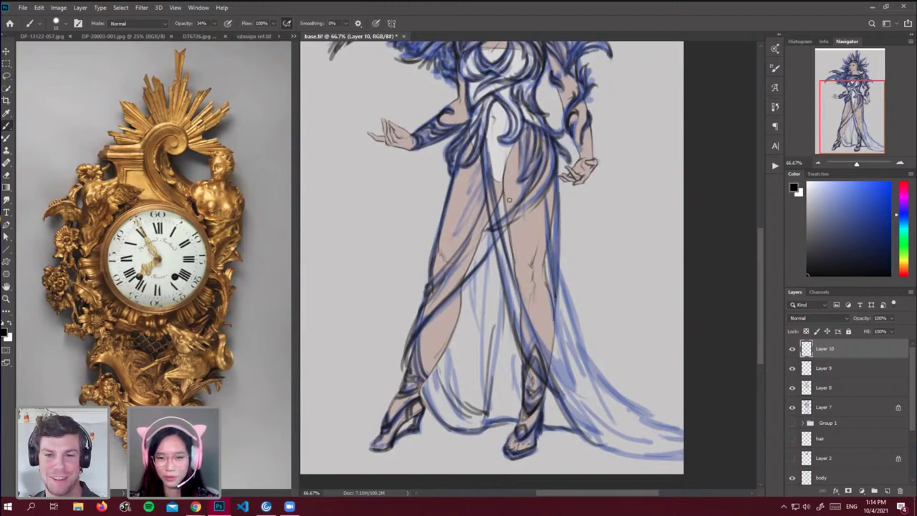
drag(507, 118, 507, 217)
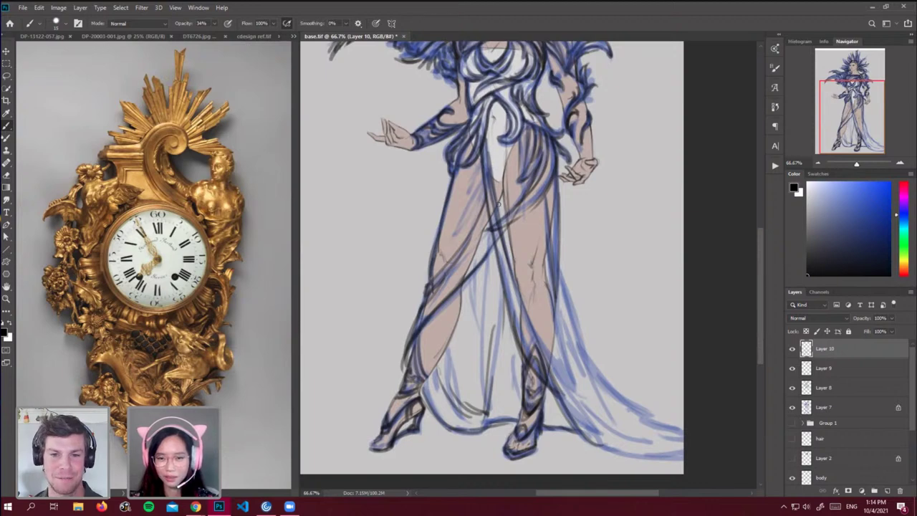
mouse_move(490, 131)
mouse_down()
mouse_move(493, 168)
mouse_move(463, 203)
mouse_up()
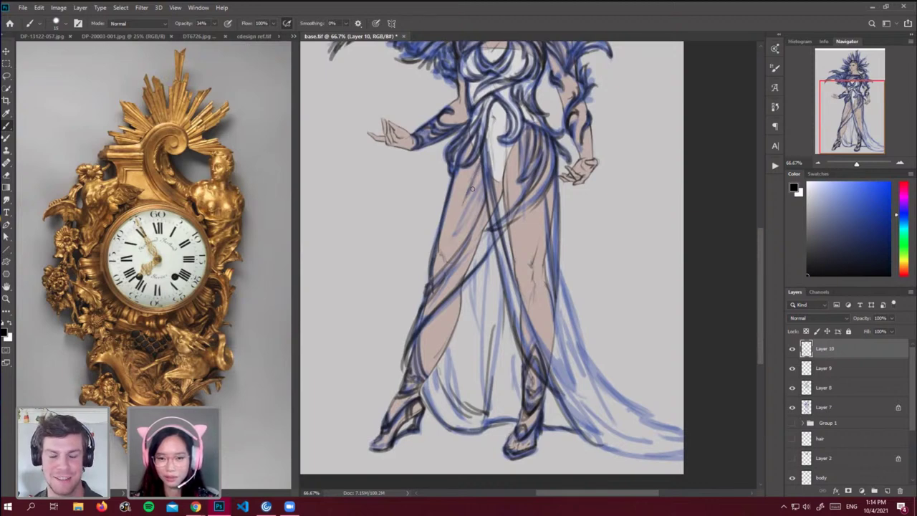
mouse_move(478, 172)
mouse_down()
mouse_move(467, 223)
mouse_move(444, 259)
mouse_up()
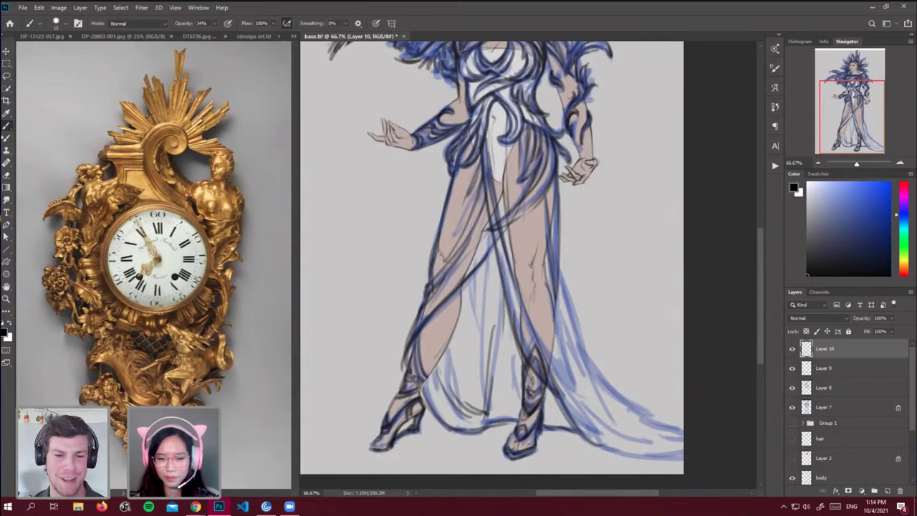
drag(483, 182, 474, 213)
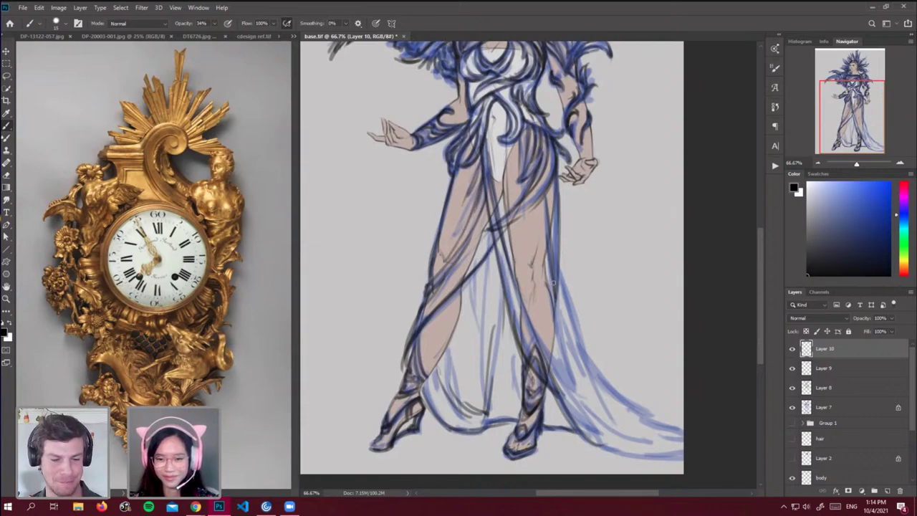
Outline the trailing train from the figure's left knee to the canvas edge, along its upper and lower contours.
drag(558, 265, 587, 357)
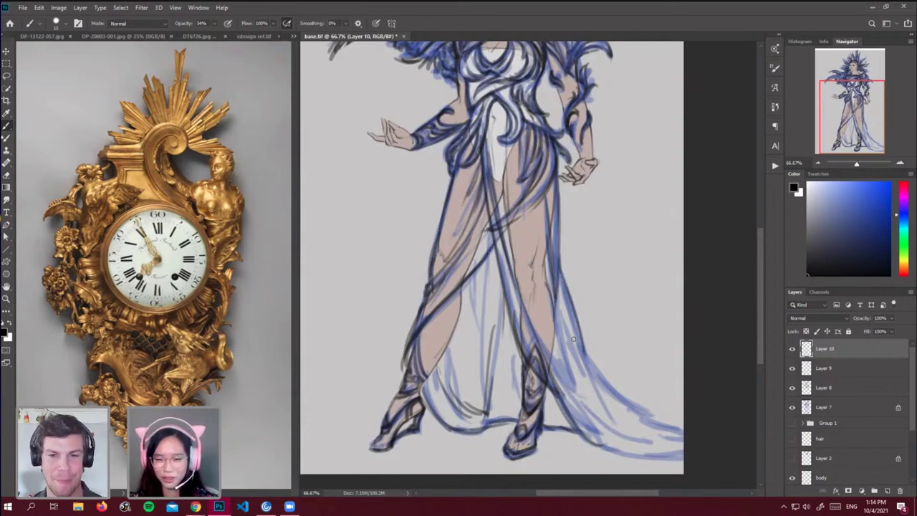
mouse_move(562, 301)
mouse_down()
mouse_move(602, 378)
mouse_move(680, 435)
mouse_up()
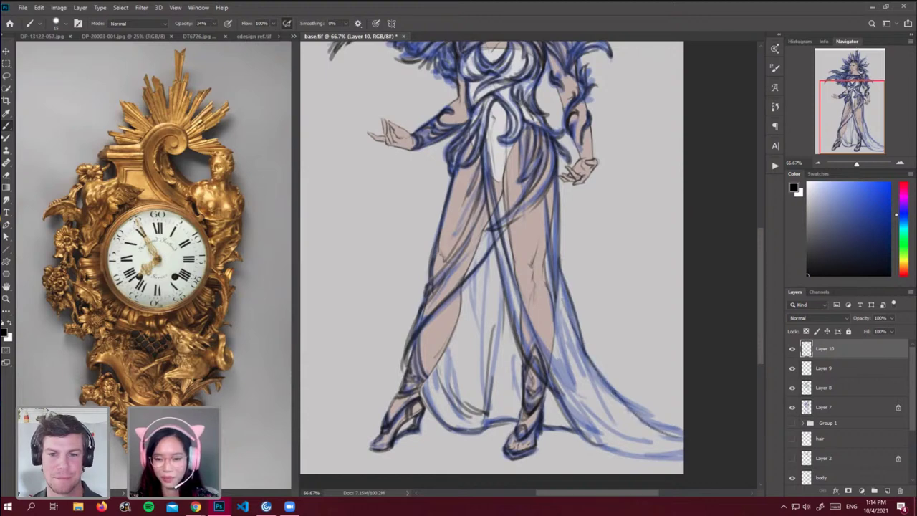
drag(603, 377, 683, 425)
drag(589, 439, 683, 454)
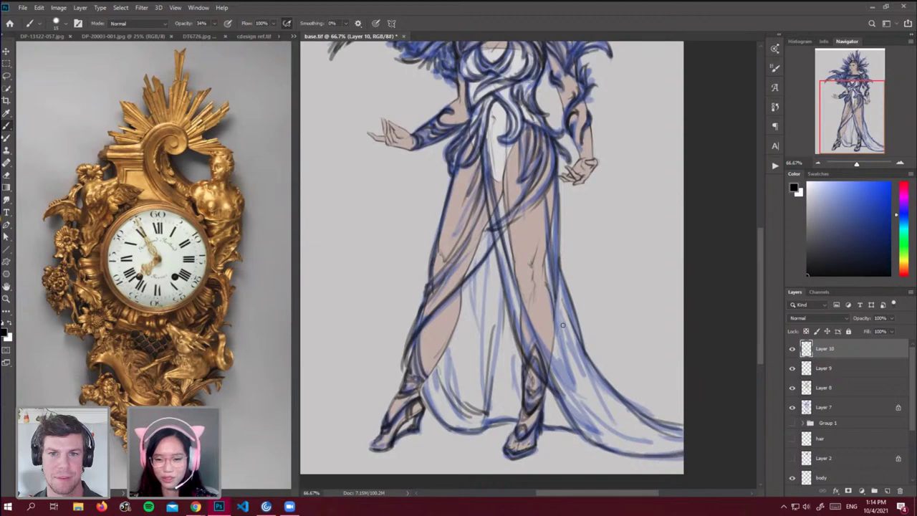
Ink flowing fold lines inside the train and strengthen the drape's edge at the figure's left hip.
drag(562, 324, 613, 423)
mouse_move(558, 308)
mouse_down()
mouse_move(566, 360)
mouse_move(581, 373)
mouse_up()
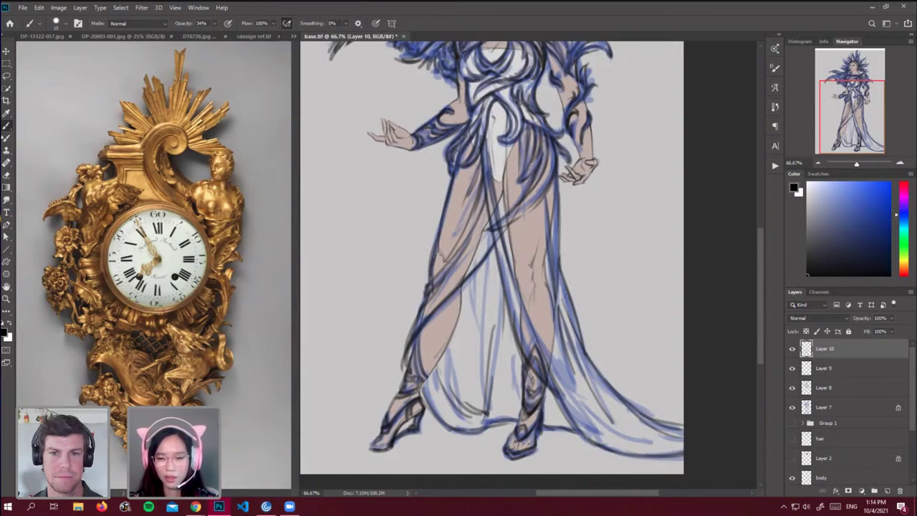
drag(544, 349, 620, 439)
mouse_move(575, 407)
mouse_down()
mouse_move(611, 441)
mouse_move(682, 442)
mouse_up()
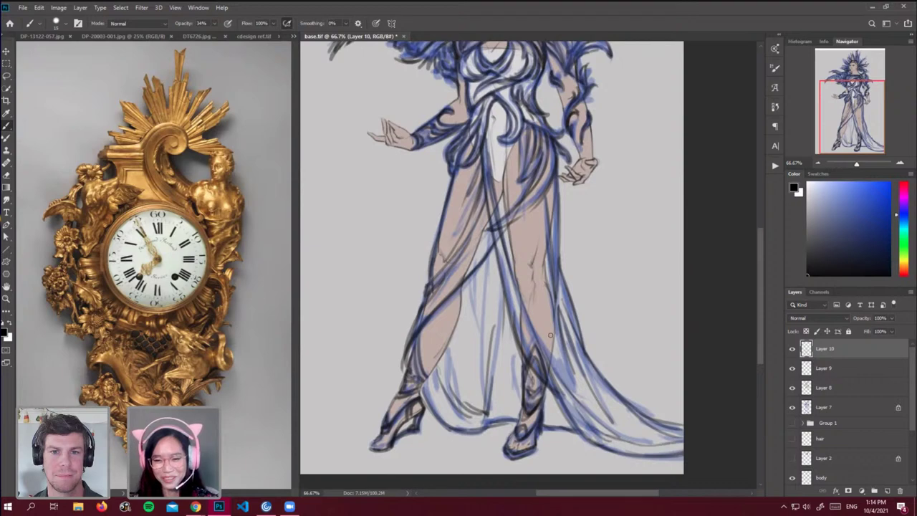
mouse_move(550, 185)
mouse_down()
mouse_move(553, 207)
mouse_move(521, 212)
mouse_up()
mouse_move(556, 146)
mouse_down()
mouse_move(563, 155)
mouse_move(560, 131)
mouse_move(545, 116)
mouse_move(550, 129)
mouse_move(552, 113)
mouse_move(544, 117)
mouse_up()
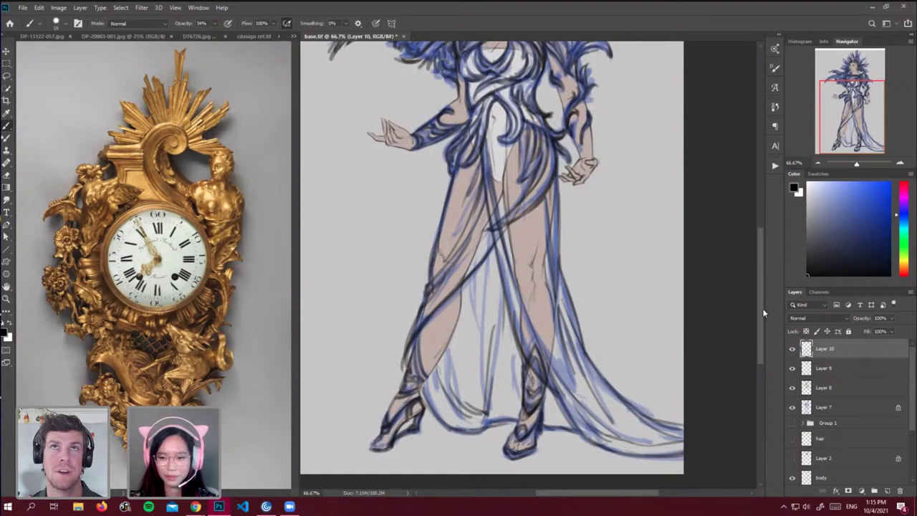
Merge Layer 10 down into Layer 9, and group Layers 9, 8 and 7 together.
drag(762, 308, 767, 247)
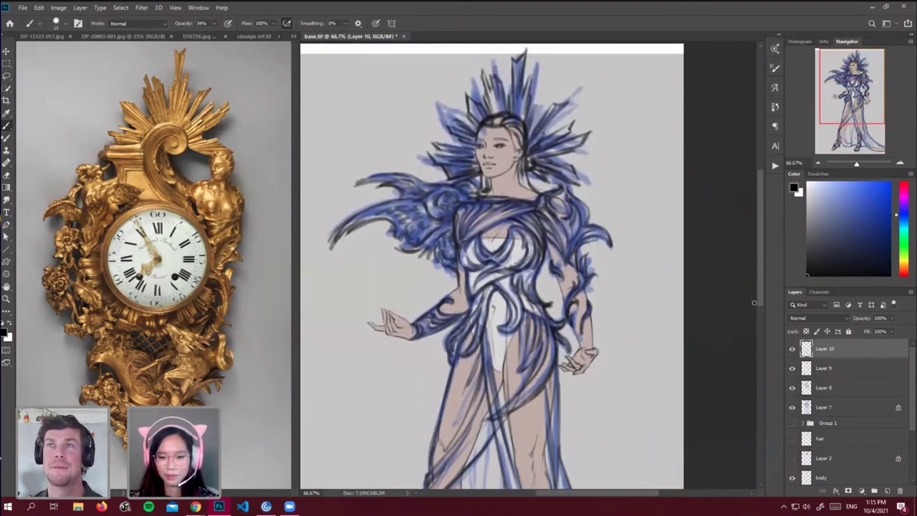
key(ctrl+e)
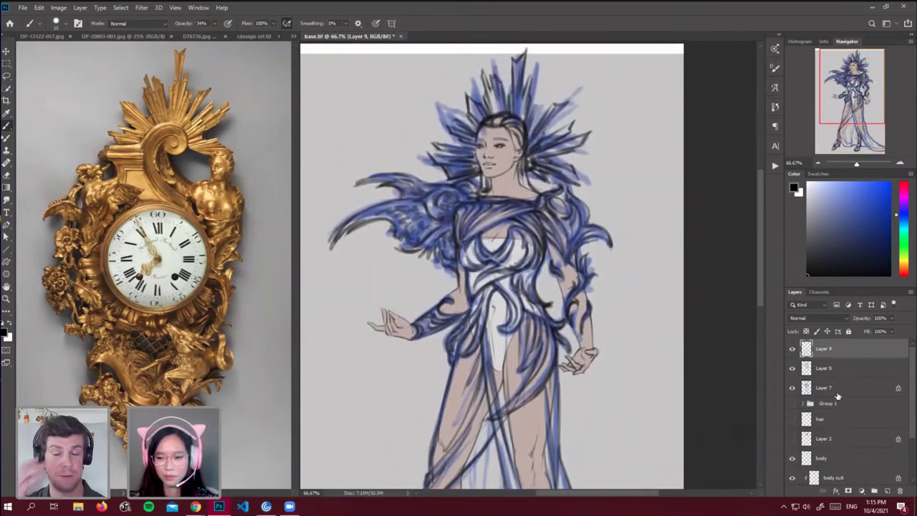
click(792, 388)
click(792, 387)
shift+click(809, 392)
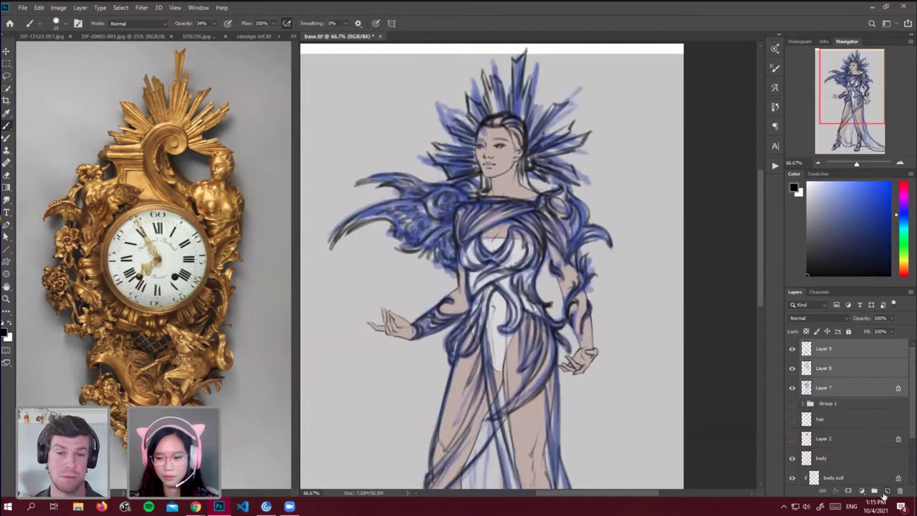
click(874, 492)
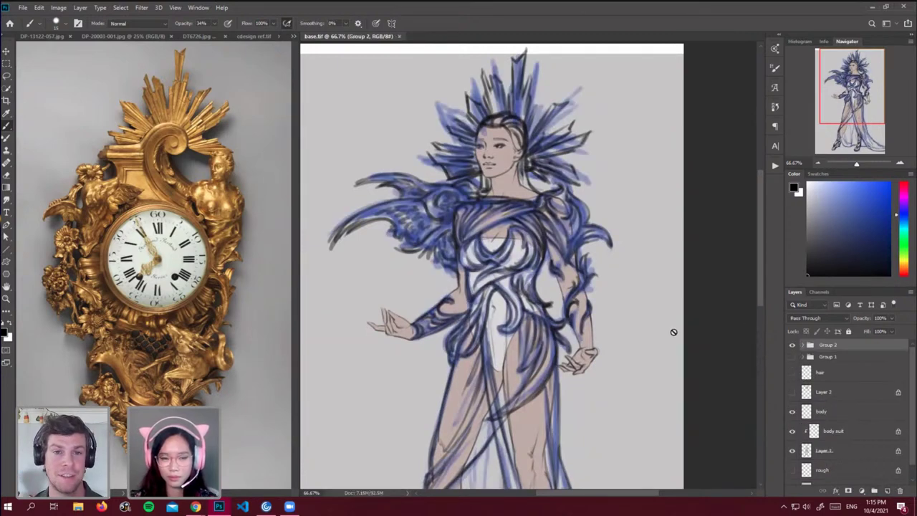
Show the gilded door reference DT6726.jpg beside the drawing in place of the clock photo.
click(161, 165)
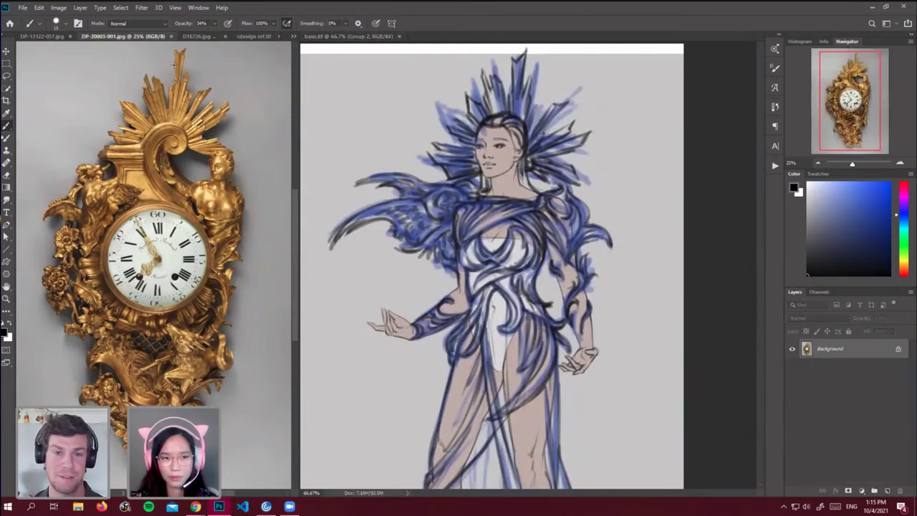
click(644, 249)
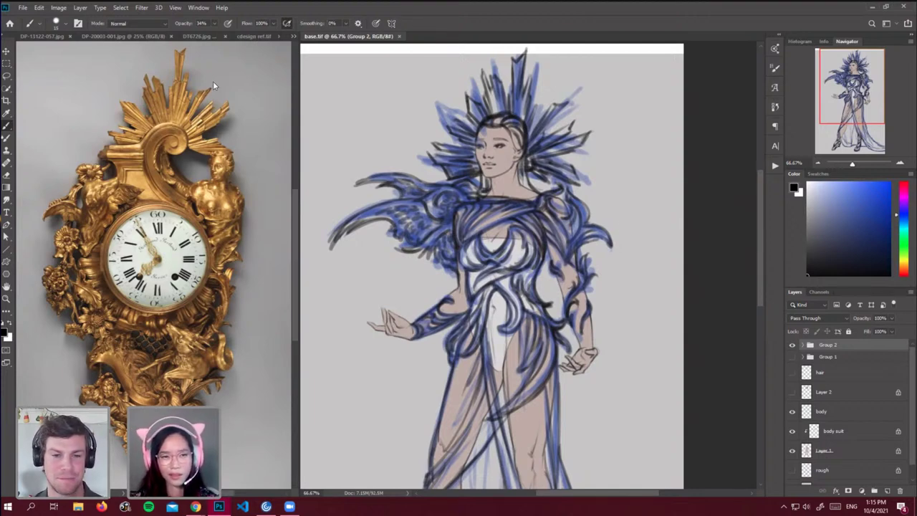
click(202, 45)
click(201, 40)
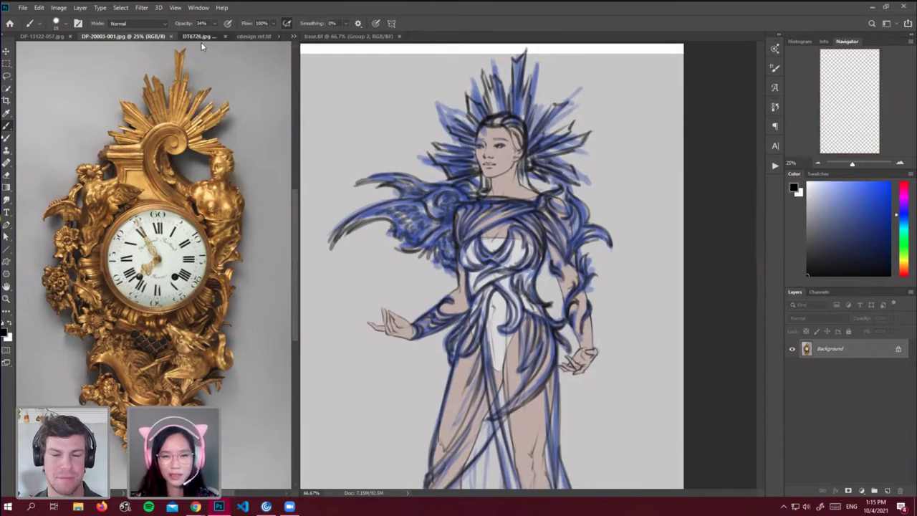
click(748, 263)
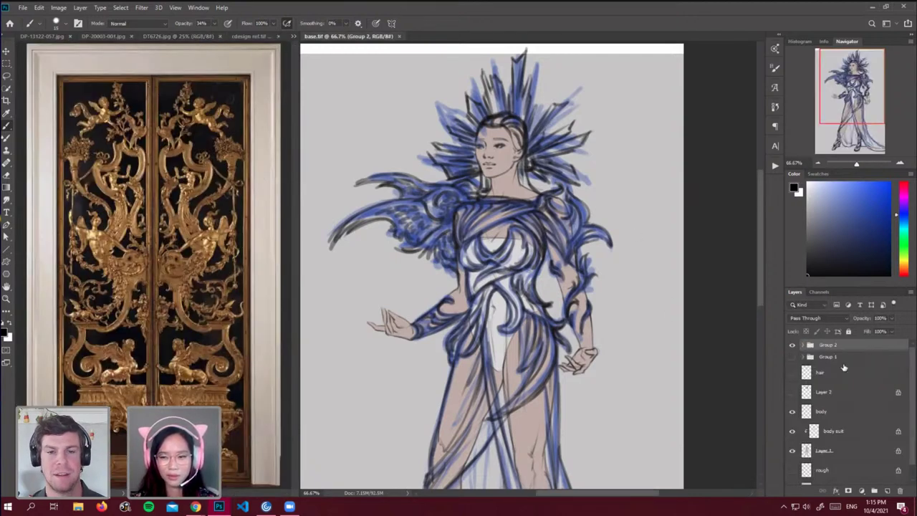
Hide Group 2 and add a new layer above it, with the full figure at 50% zoom and brush size 30.
click(792, 344)
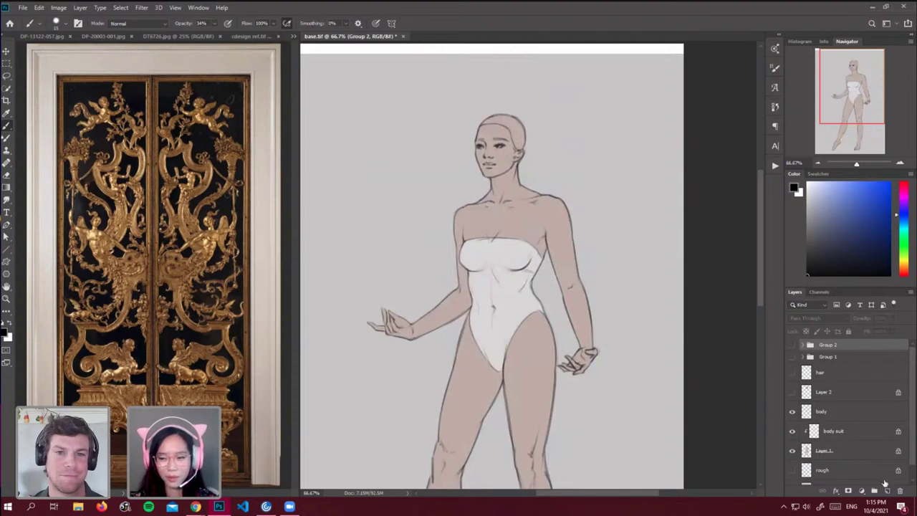
click(886, 491)
click(817, 159)
click(817, 162)
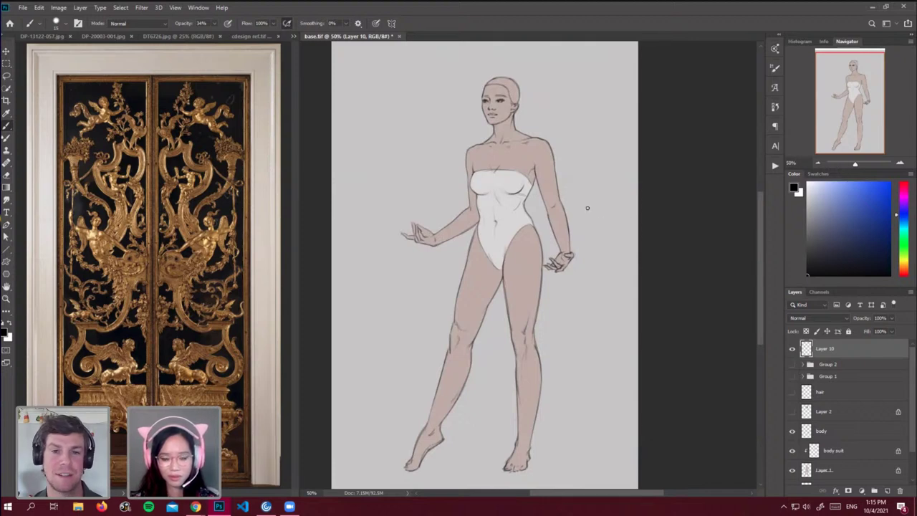
key(bracketright)
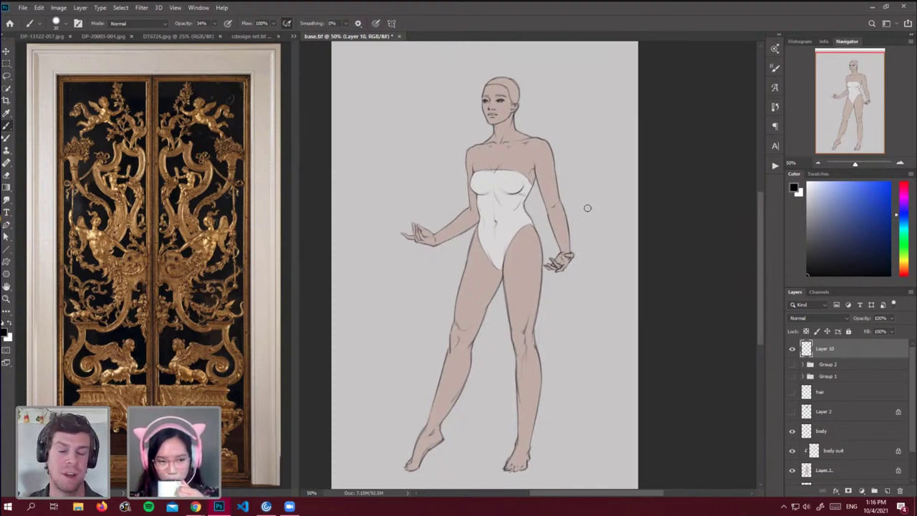
scroll(587, 208, up, 1)
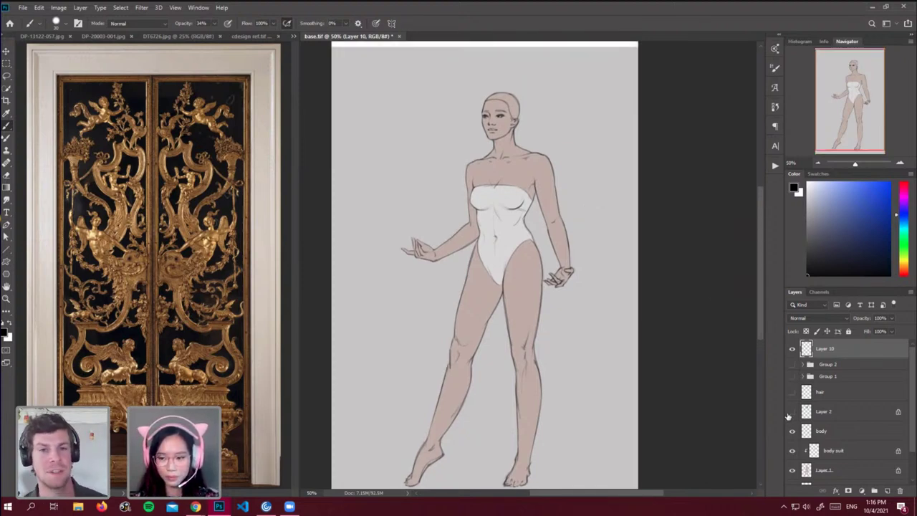
Show Layer 2 and the hair layer on the base figure again.
click(792, 411)
click(791, 392)
scroll(666, 395, up, 1)
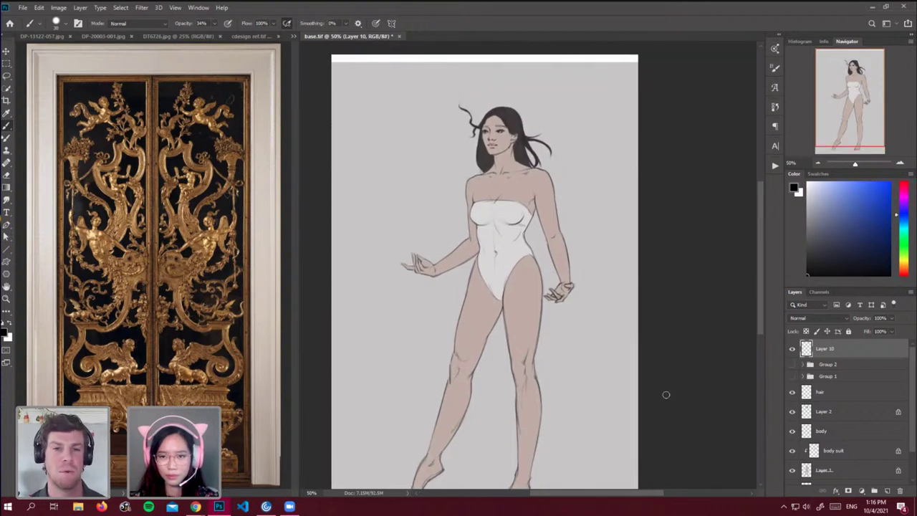
Fill the Background layer with the canvas's light gray to cover the white strip along its upper edge.
scroll(826, 435, down, 1)
click(840, 477)
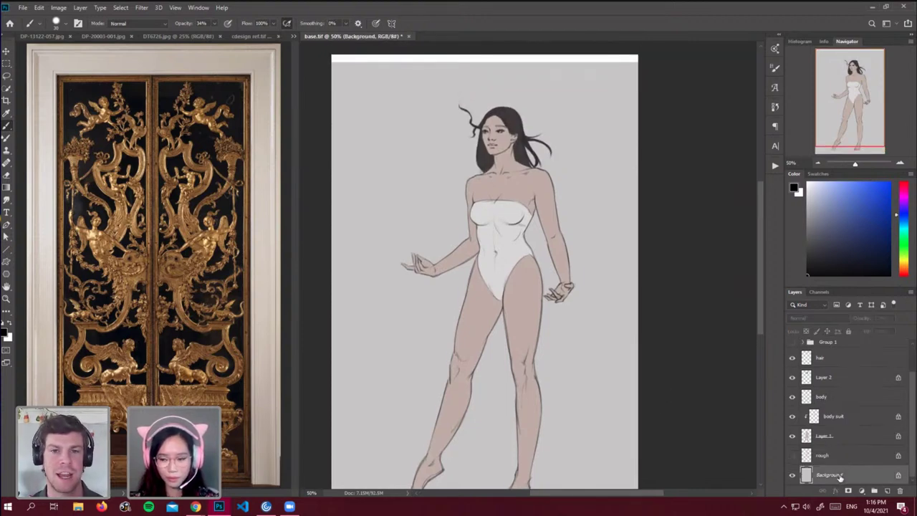
key(shift+F5)
click(628, 225)
key(Return)
scroll(811, 372, up, 1)
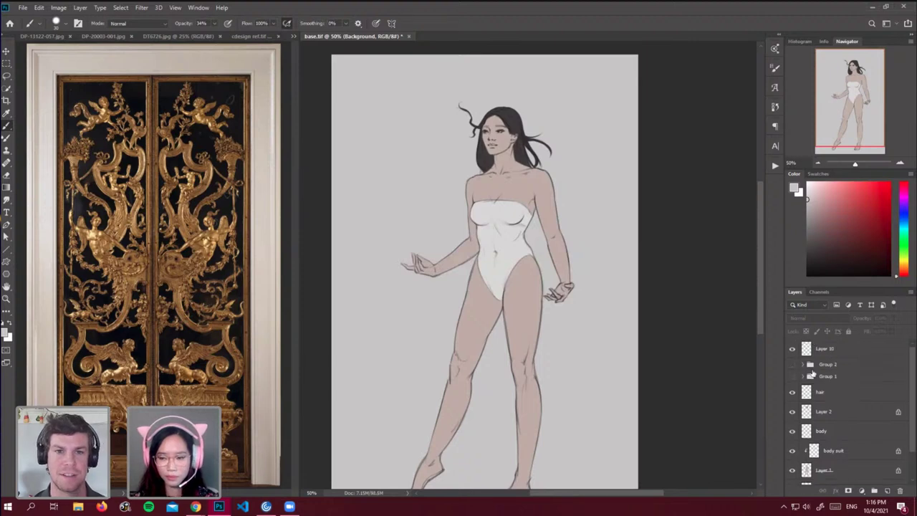
On Layer 10, sketch in black a scrolled bodice neckline and a mirrored curving motif down the centre of the torso.
click(822, 351)
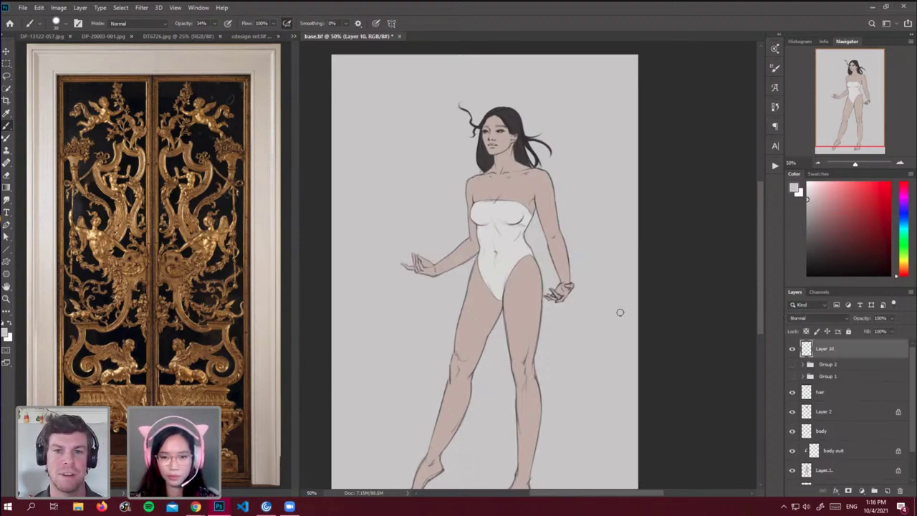
scroll(620, 311, up, 3)
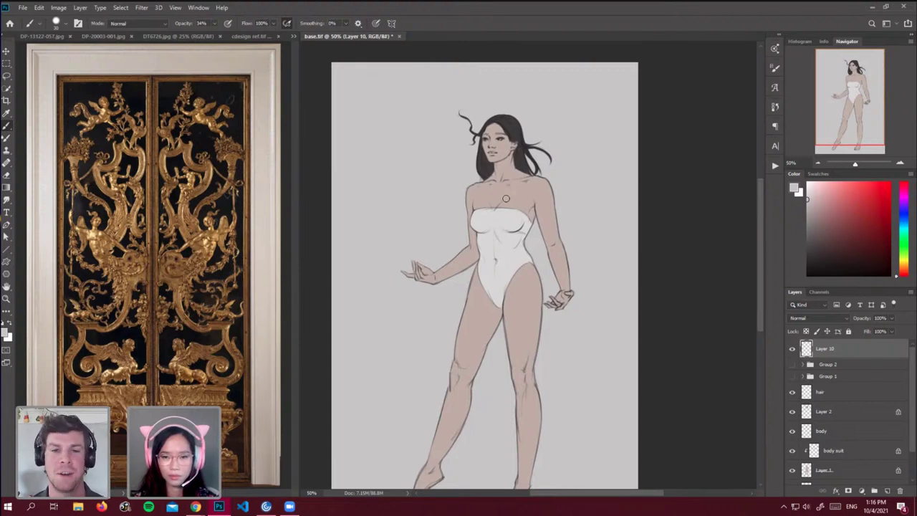
click(802, 282)
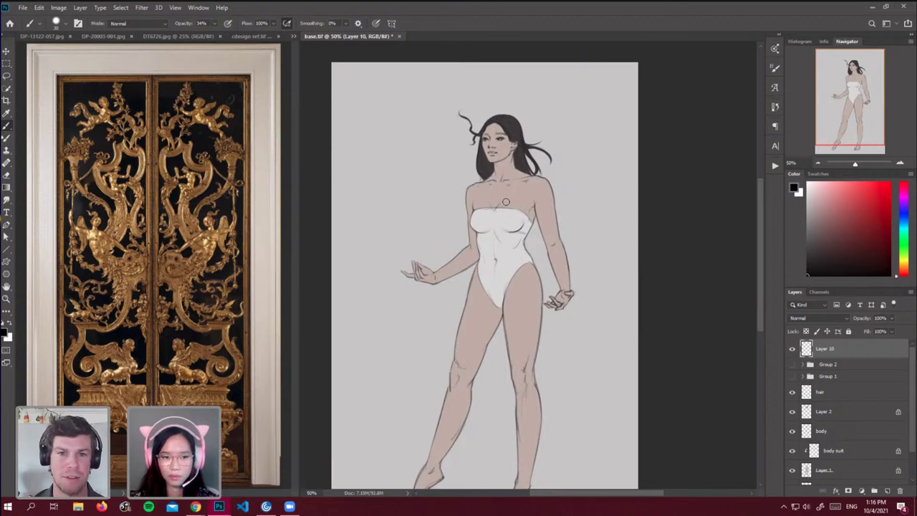
mouse_move(495, 219)
mouse_down()
mouse_move(506, 234)
mouse_move(499, 274)
mouse_move(490, 252)
mouse_move(489, 270)
mouse_move(490, 255)
mouse_move(489, 264)
mouse_move(503, 266)
mouse_move(507, 235)
mouse_up()
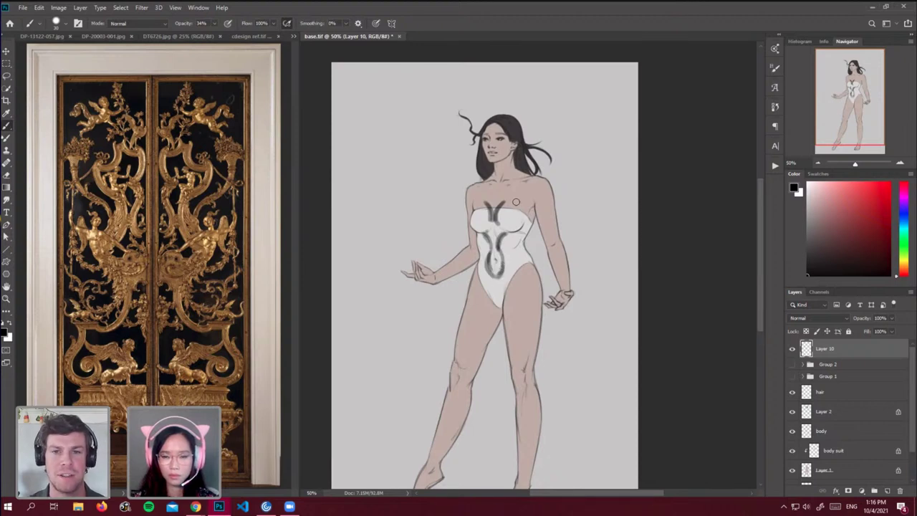
mouse_move(503, 204)
mouse_down()
mouse_move(517, 198)
mouse_move(485, 204)
mouse_up()
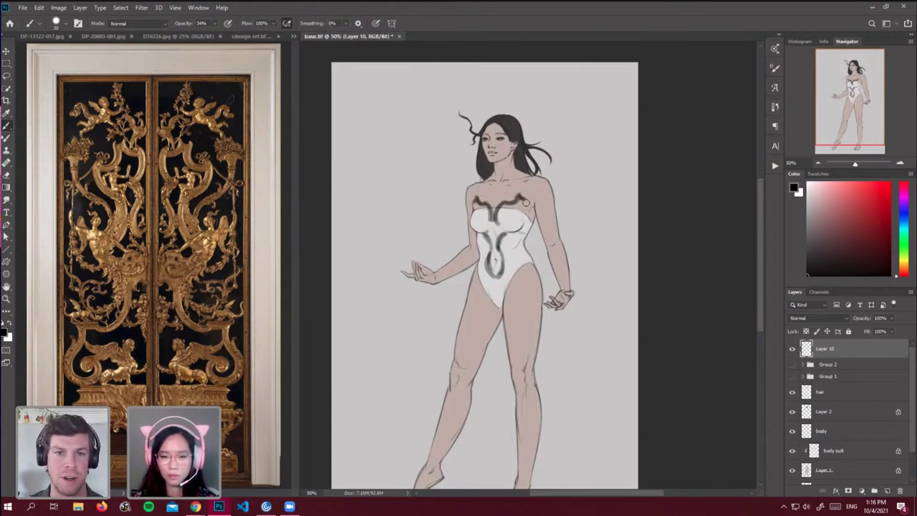
drag(527, 201, 533, 217)
drag(473, 204, 475, 213)
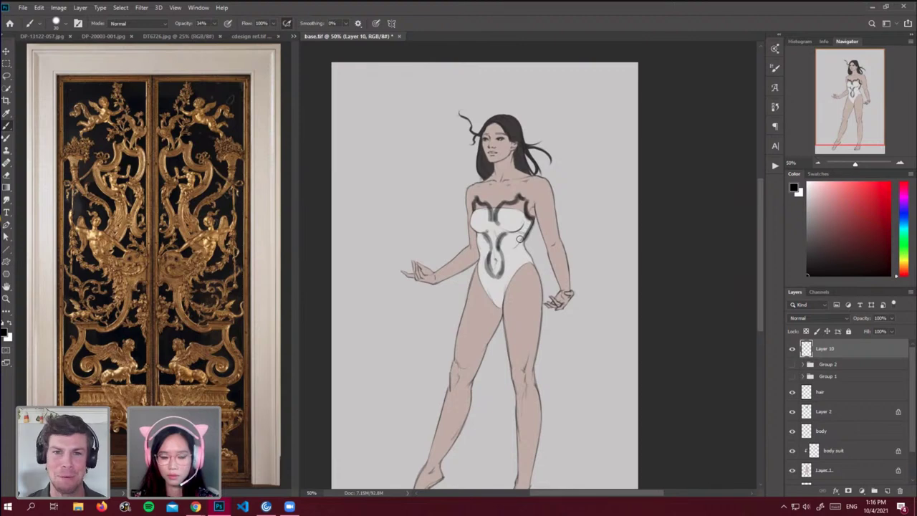
Sketch sweeping scrolls from the waist out over both hips, contour the bust, and add curls rising above the neckline.
mouse_move(525, 232)
mouse_down()
mouse_move(507, 260)
mouse_move(524, 292)
mouse_up()
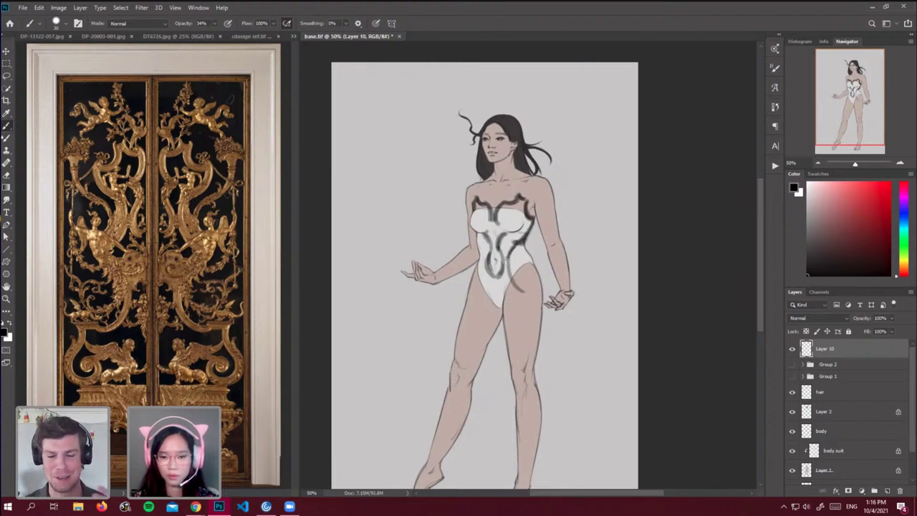
drag(503, 259, 525, 298)
mouse_move(478, 243)
mouse_down()
mouse_move(482, 275)
mouse_move(484, 254)
mouse_move(472, 288)
mouse_move(485, 267)
mouse_move(462, 301)
mouse_up()
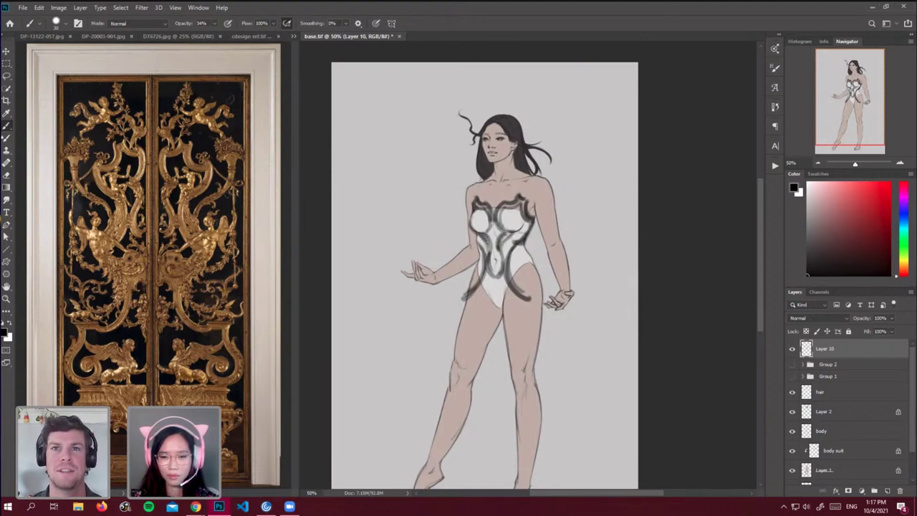
drag(517, 247, 523, 282)
mouse_move(483, 255)
mouse_down()
mouse_move(481, 279)
mouse_move(532, 300)
mouse_up()
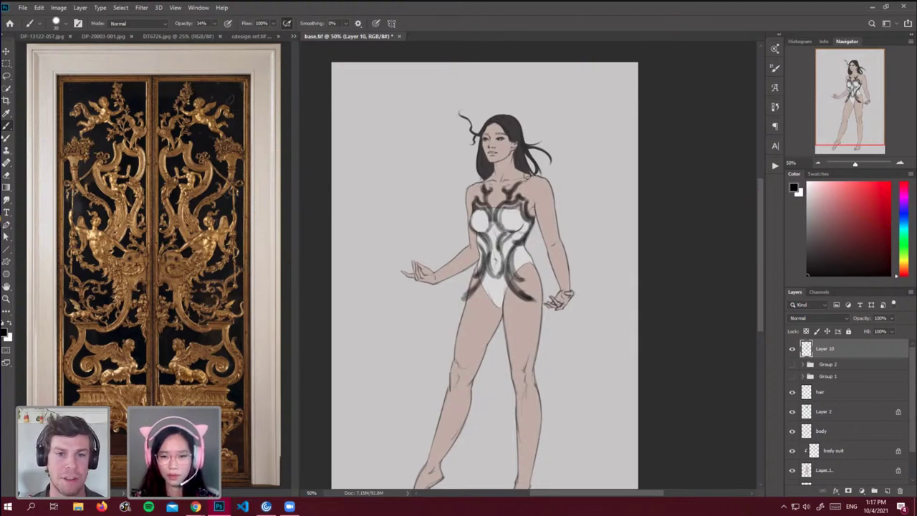
Sketch curved shoulder pieces with large outward-curling scrolls and upright spikes on both shoulders.
drag(522, 176, 548, 194)
drag(484, 179, 469, 194)
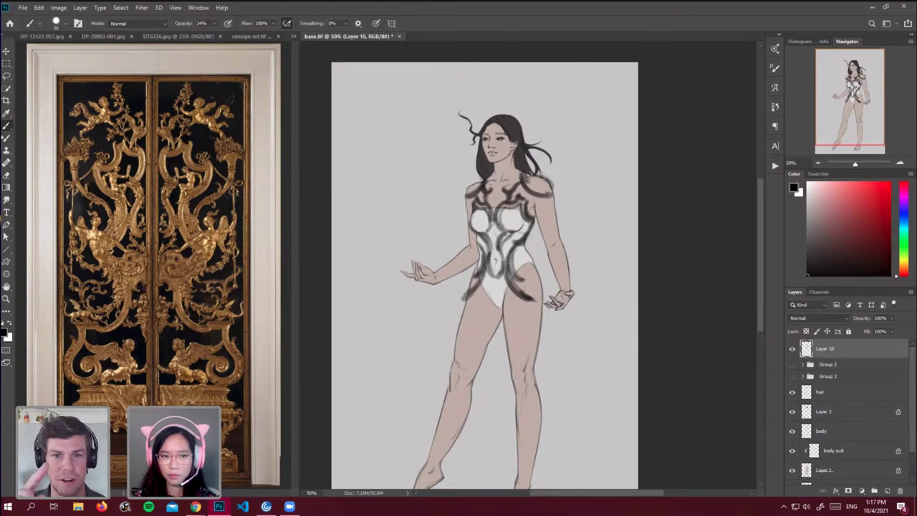
mouse_move(556, 170)
mouse_down()
mouse_move(585, 172)
mouse_move(551, 183)
mouse_move(600, 166)
mouse_move(593, 183)
mouse_move(571, 176)
mouse_move(557, 190)
mouse_move(563, 180)
mouse_move(593, 185)
mouse_move(558, 190)
mouse_up()
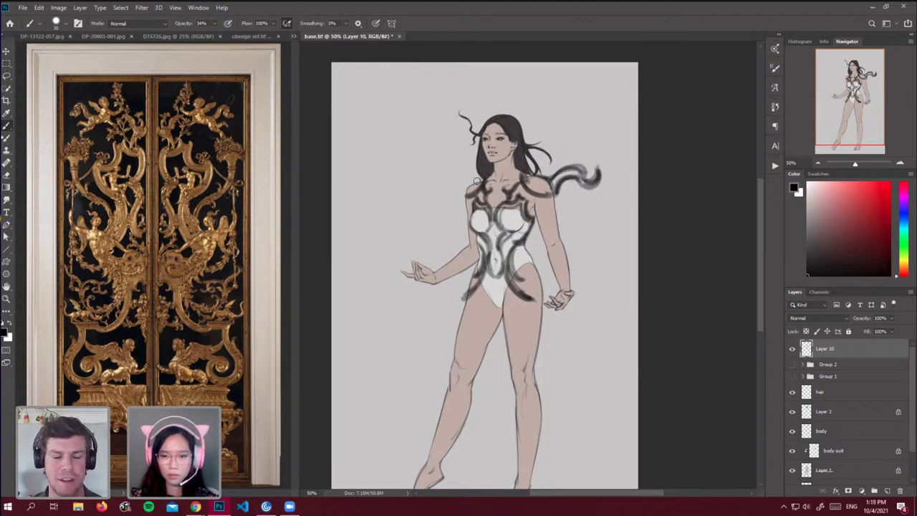
mouse_move(482, 182)
mouse_down()
mouse_move(467, 191)
mouse_move(455, 174)
mouse_move(447, 185)
mouse_move(438, 172)
mouse_move(446, 188)
mouse_move(442, 179)
mouse_move(462, 188)
mouse_move(458, 198)
mouse_move(464, 192)
mouse_up()
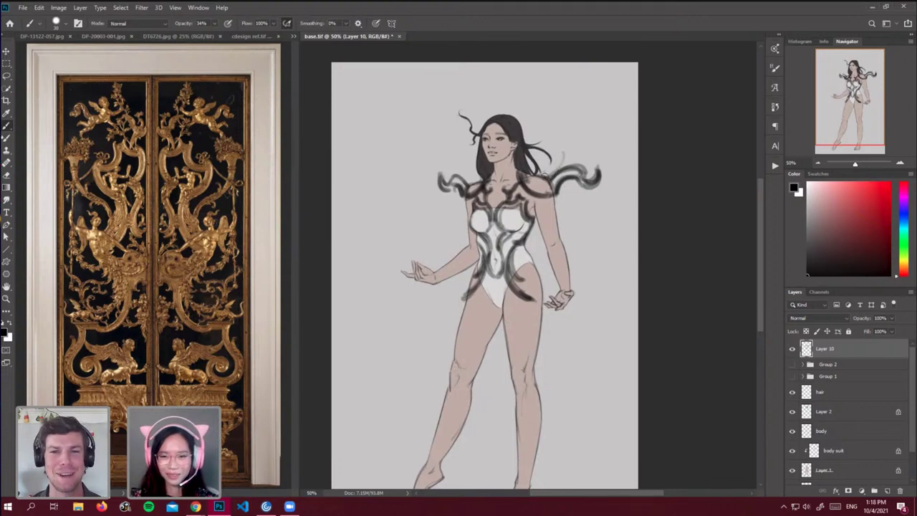
drag(564, 165, 561, 147)
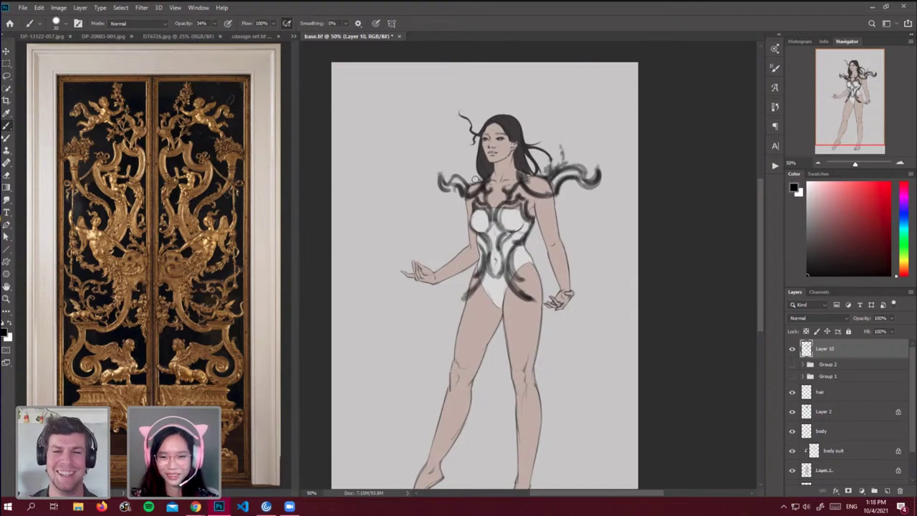
mouse_move(463, 160)
mouse_down()
mouse_move(473, 184)
mouse_move(470, 176)
mouse_up()
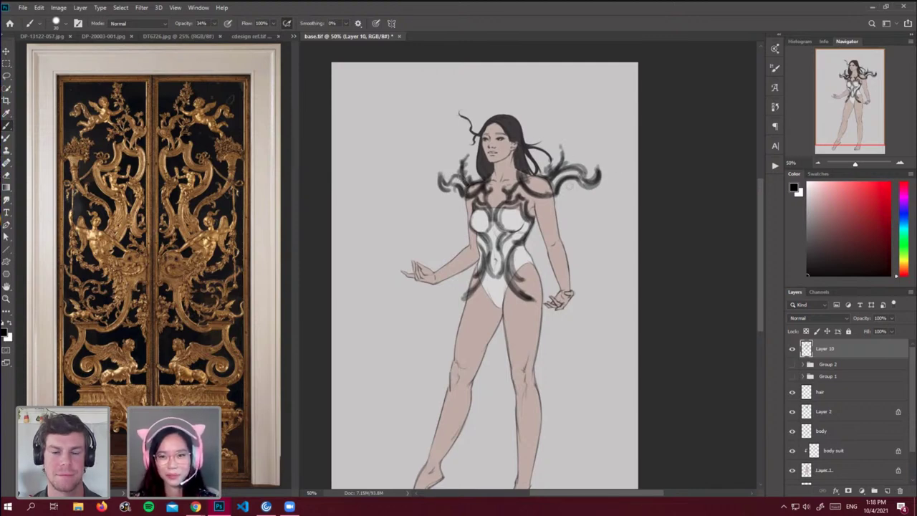
Fill out both shoulder ornaments with darker inner strokes and small leafy curls along their undersides.
drag(547, 183, 542, 187)
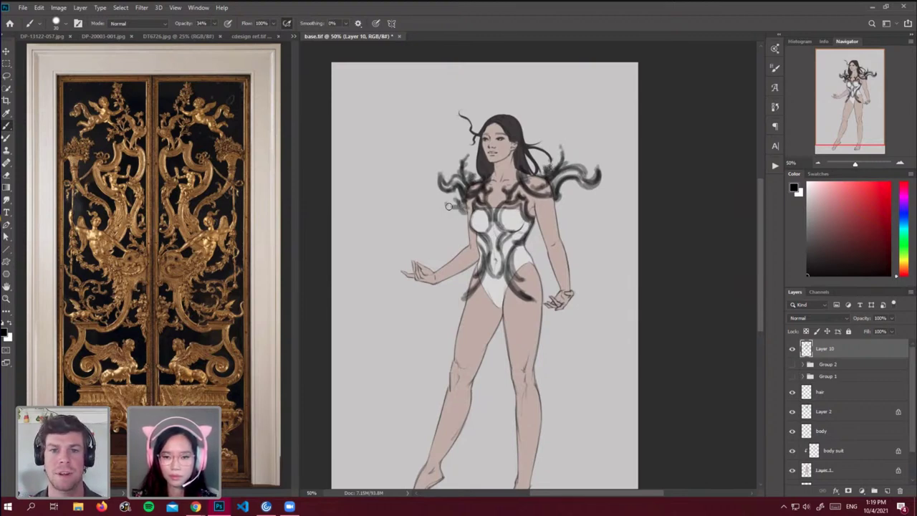
click(579, 192)
click(572, 193)
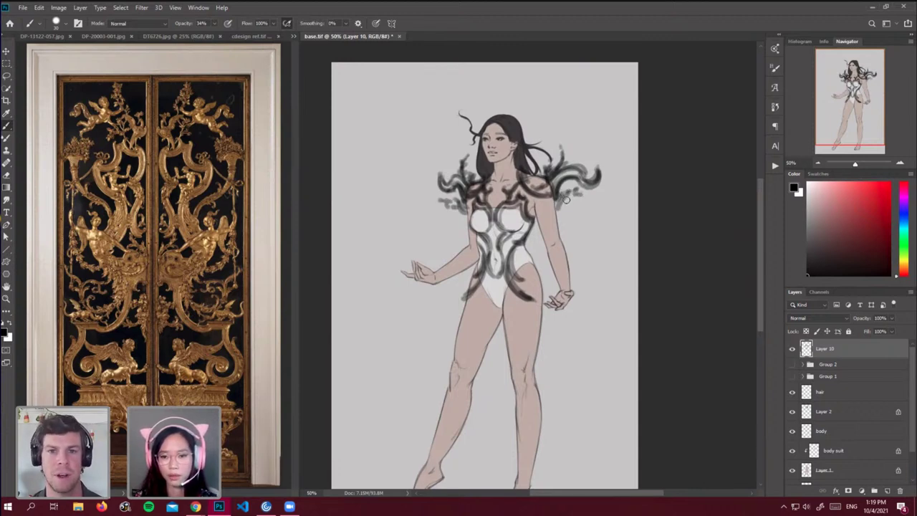
click(564, 200)
drag(560, 203, 546, 199)
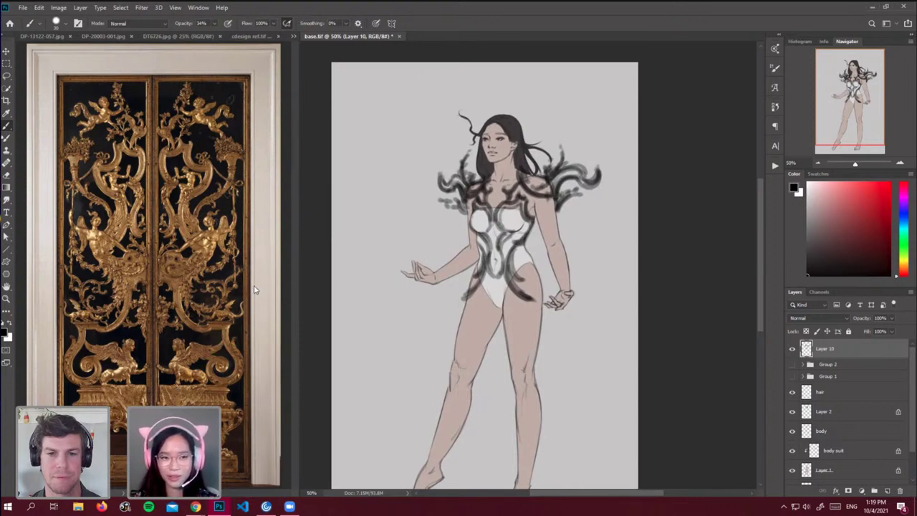
Add a curl over the figure's left hip and toggle Layer 10 off and on to compare with the bare figure.
click(55, 308)
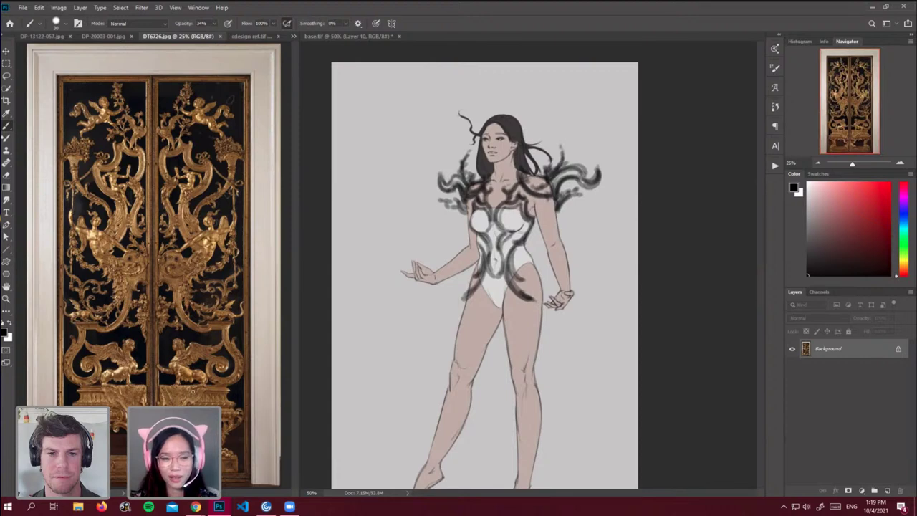
click(531, 238)
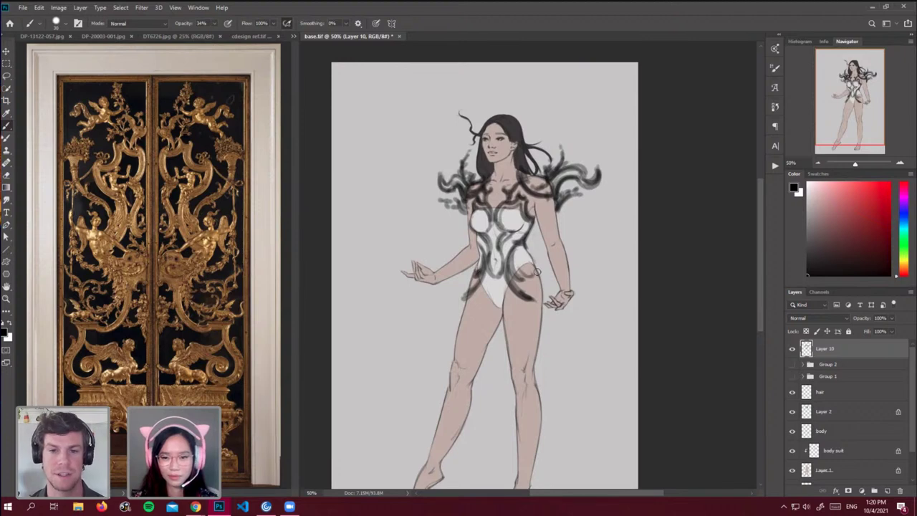
click(793, 350)
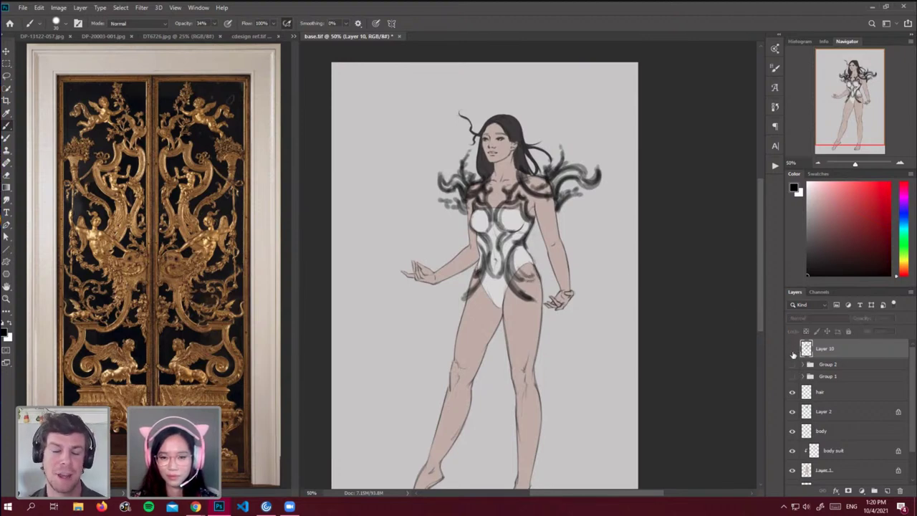
click(792, 349)
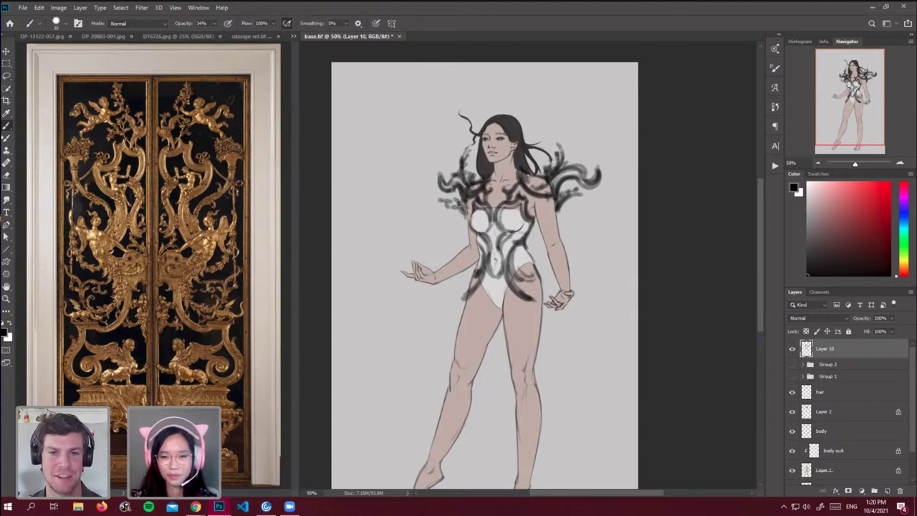
Erase the stray marks under the figure's right shoulder ornament and extend the lower tip of the left one down the arm.
key(e)
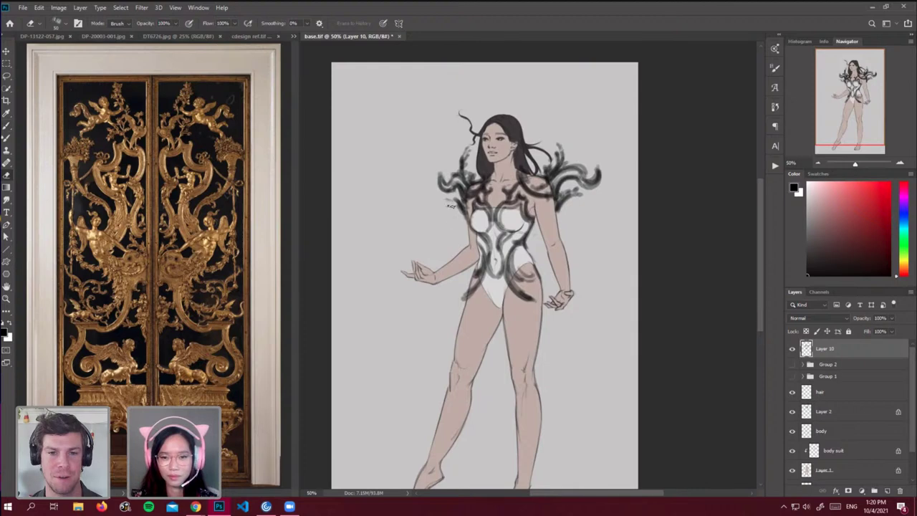
key(b)
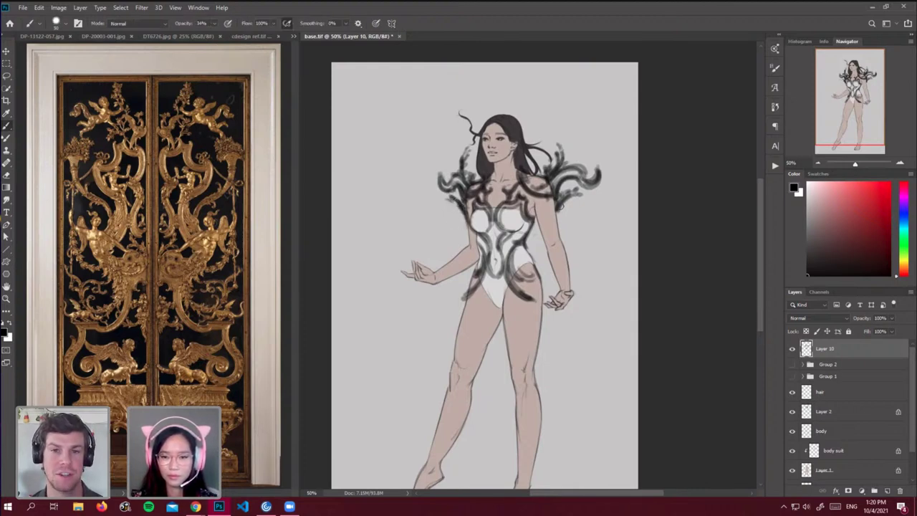
drag(560, 207, 557, 222)
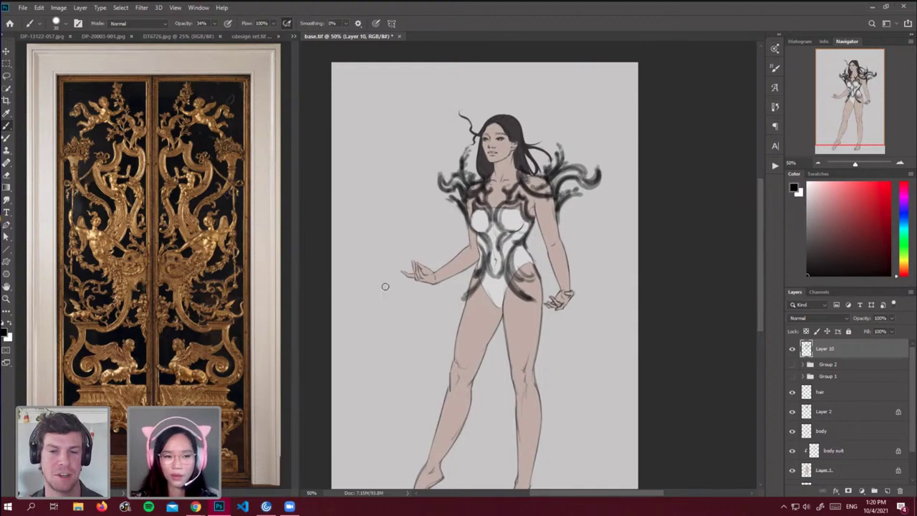
Extend the scrollwork down over both hips into pointed tips with inner curls, and thicken the outlines around the bust cups.
click(179, 260)
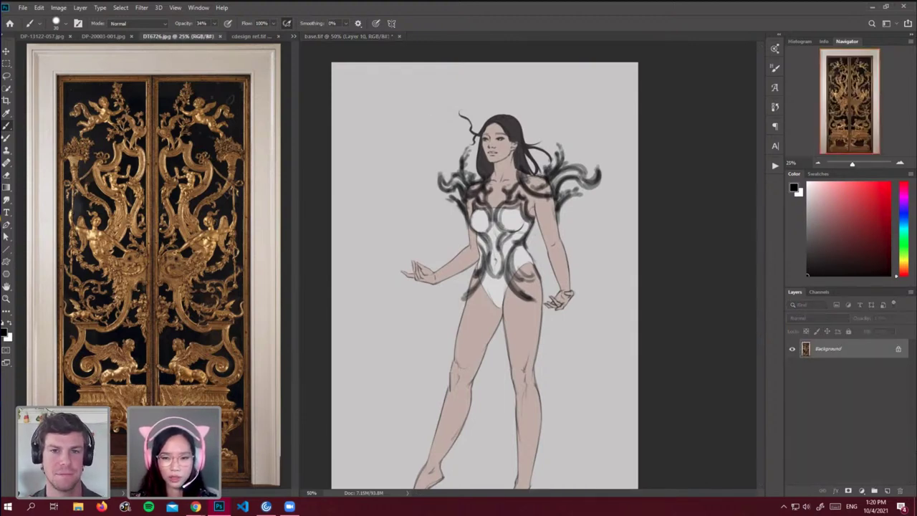
click(708, 247)
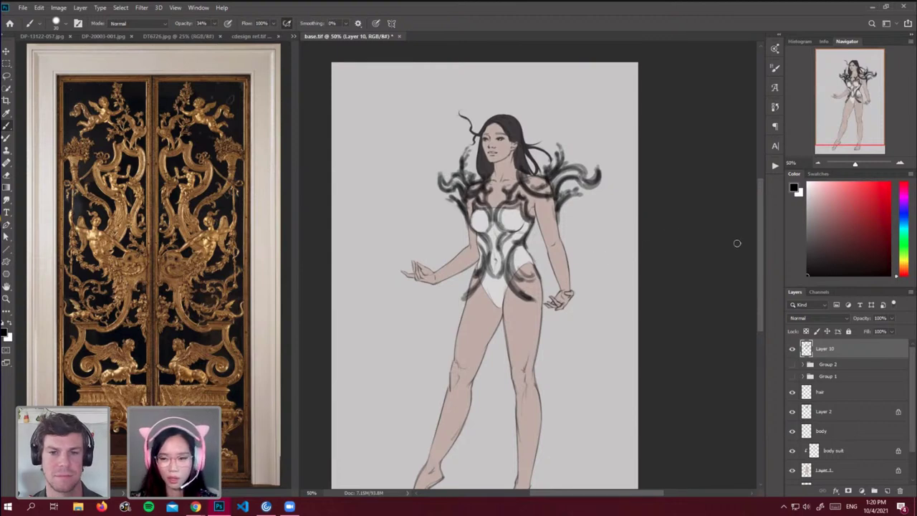
mouse_move(759, 248)
mouse_down()
mouse_move(759, 263)
mouse_move(760, 255)
mouse_up()
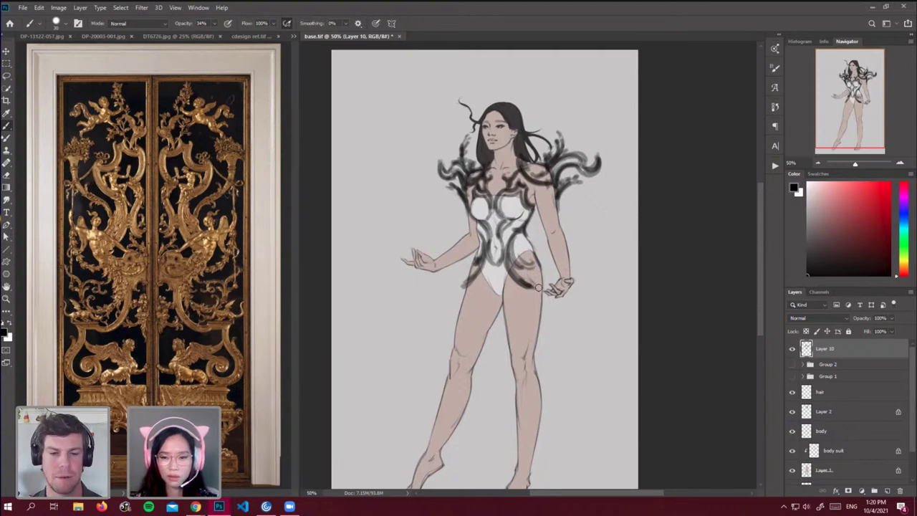
mouse_move(526, 274)
mouse_down()
mouse_move(544, 302)
mouse_move(541, 266)
mouse_move(546, 303)
mouse_up()
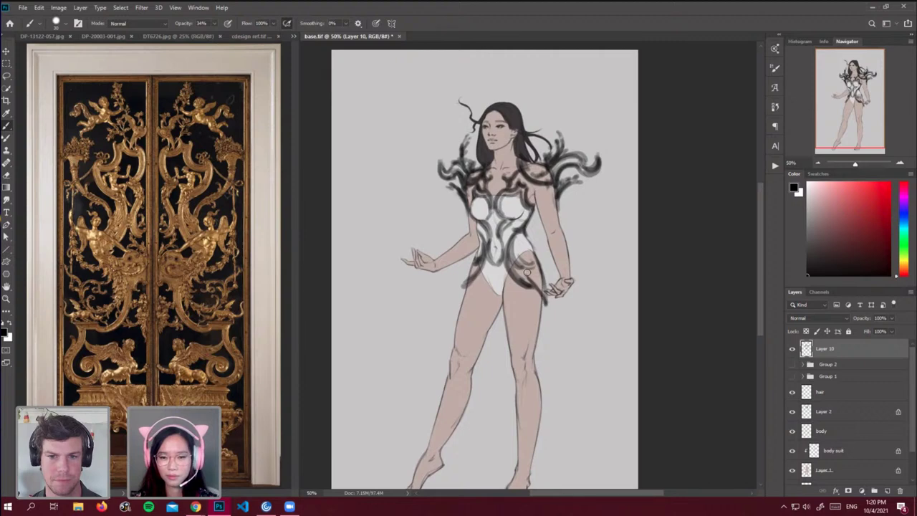
mouse_move(529, 271)
mouse_down()
mouse_move(477, 279)
mouse_move(483, 269)
mouse_move(461, 300)
mouse_move(473, 270)
mouse_up()
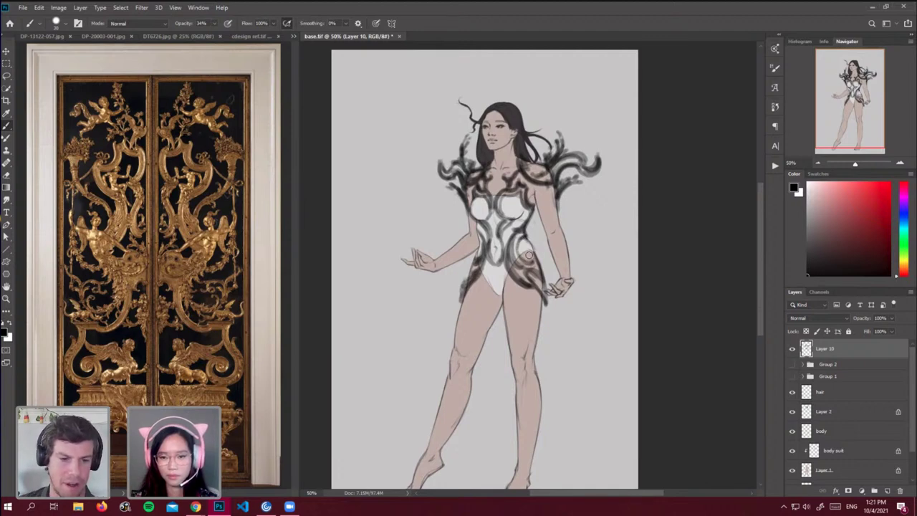
drag(529, 255, 528, 262)
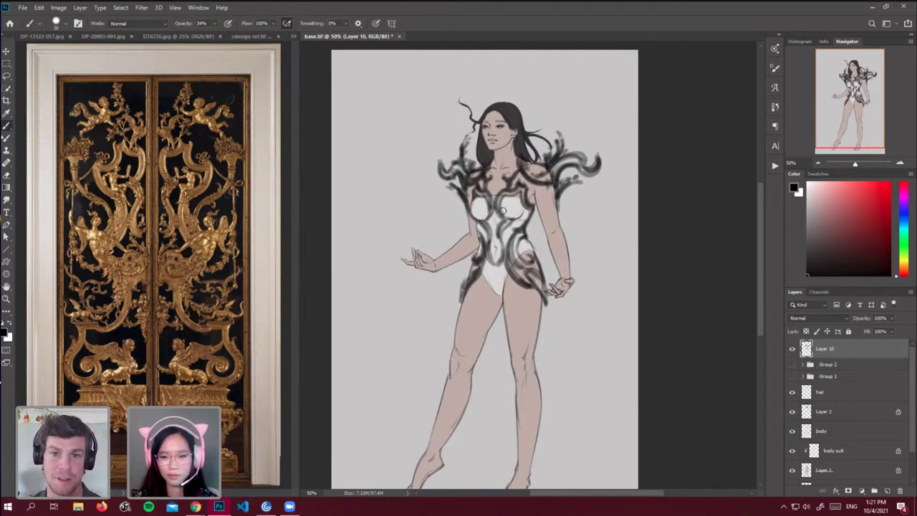
drag(501, 209, 509, 215)
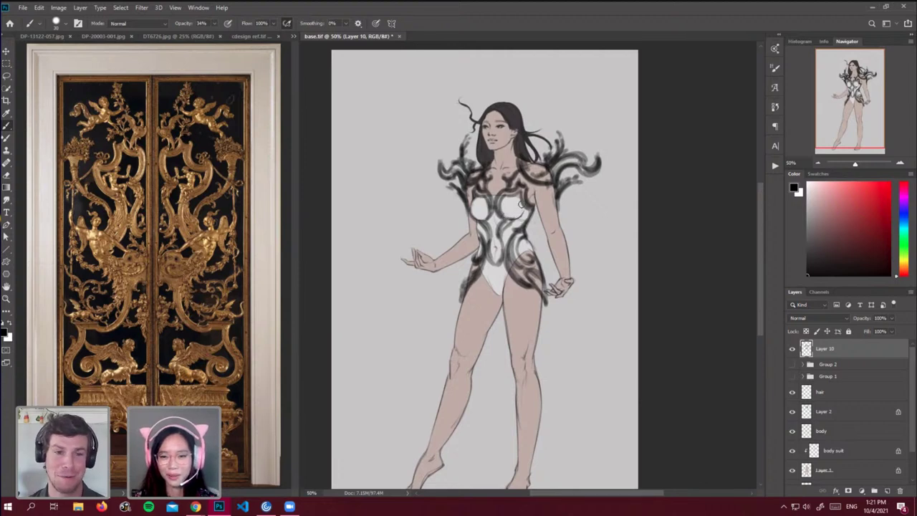
mouse_move(527, 207)
mouse_down()
mouse_move(511, 222)
mouse_move(480, 222)
mouse_up()
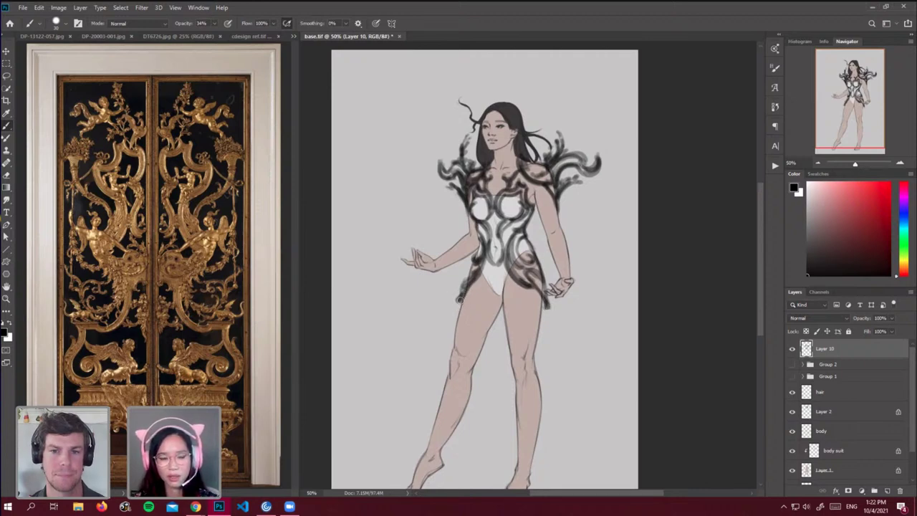
Erase the rough lower tips of both hip pieces and redraw them as cleaner points.
key(e)
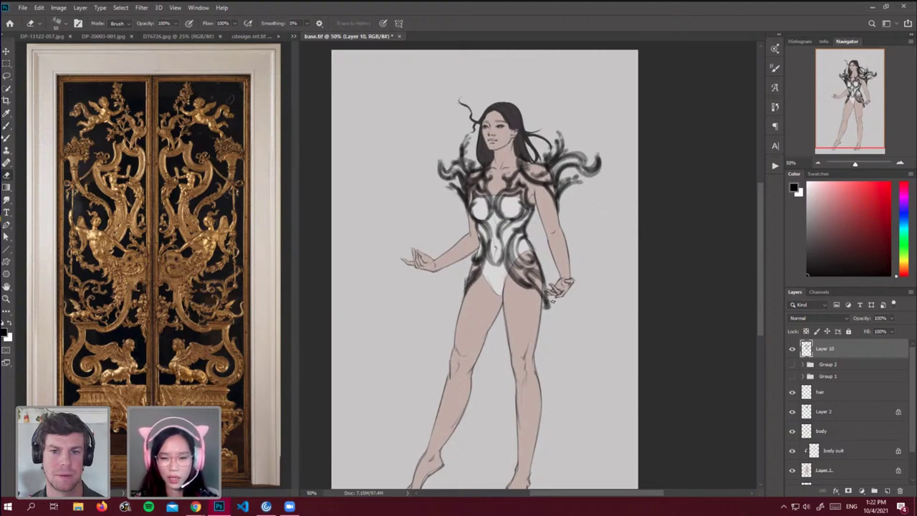
key(b)
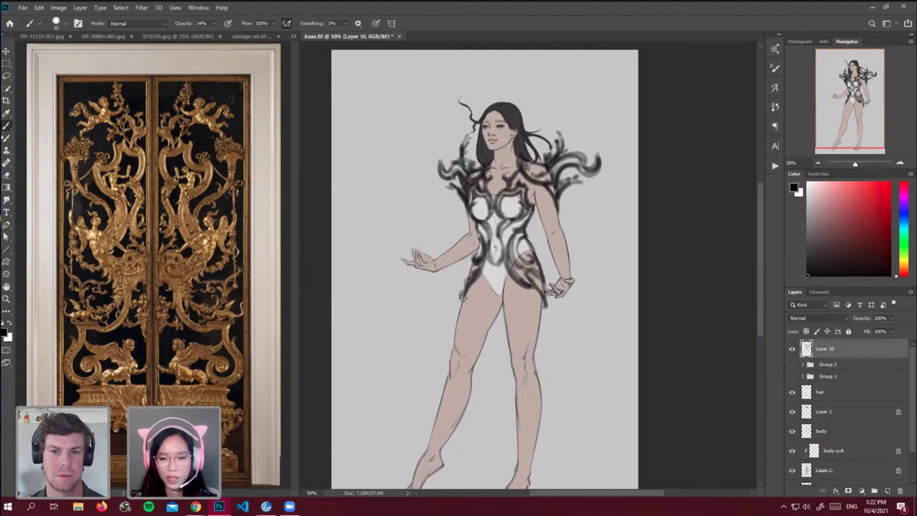
drag(462, 293, 462, 300)
drag(542, 280, 547, 300)
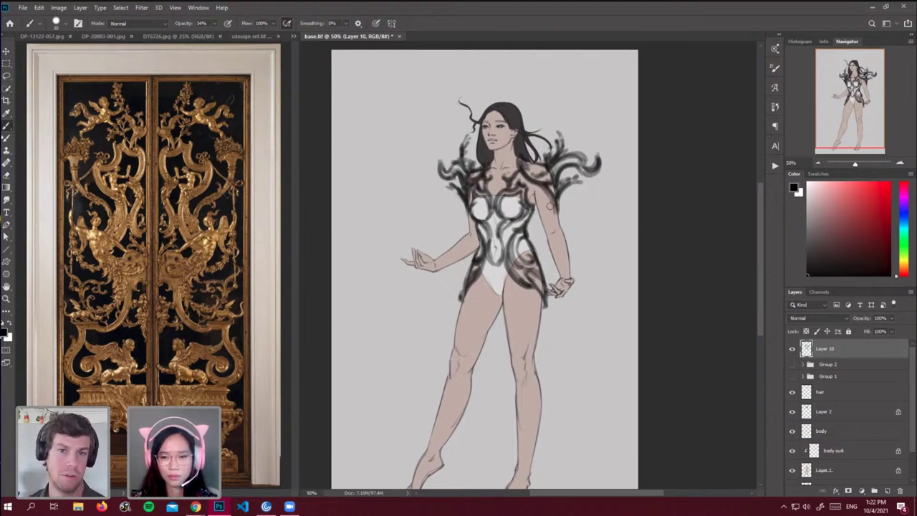
Extend the scrollwork down the figure's left upper arm to the elbow and add a dark choker around the neck.
drag(472, 197, 472, 221)
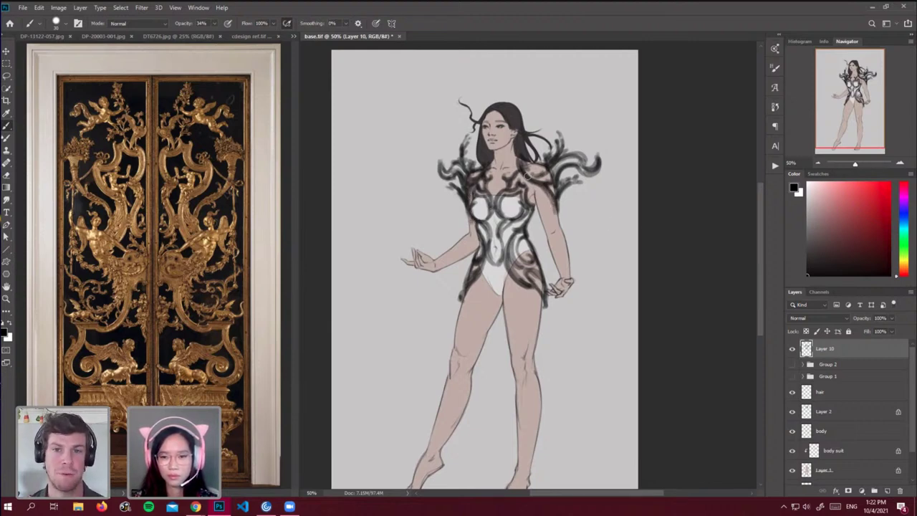
drag(527, 172, 545, 178)
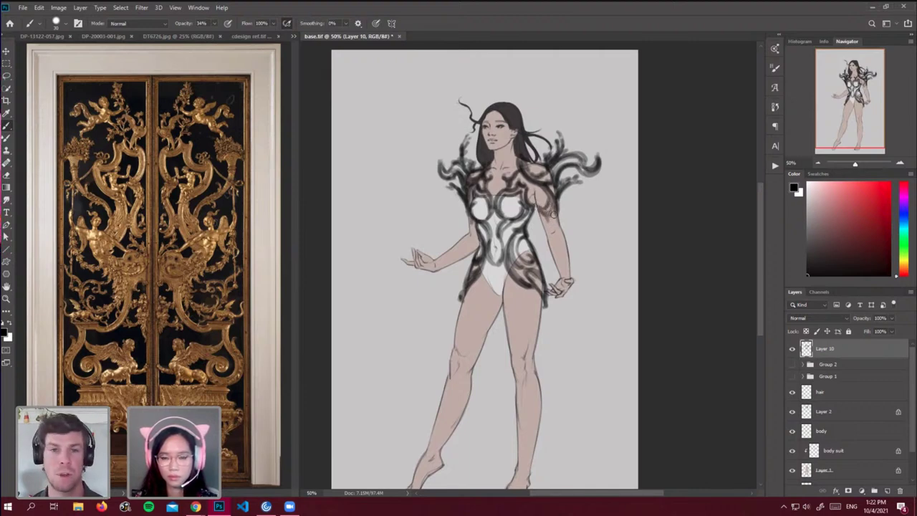
drag(545, 223, 549, 225)
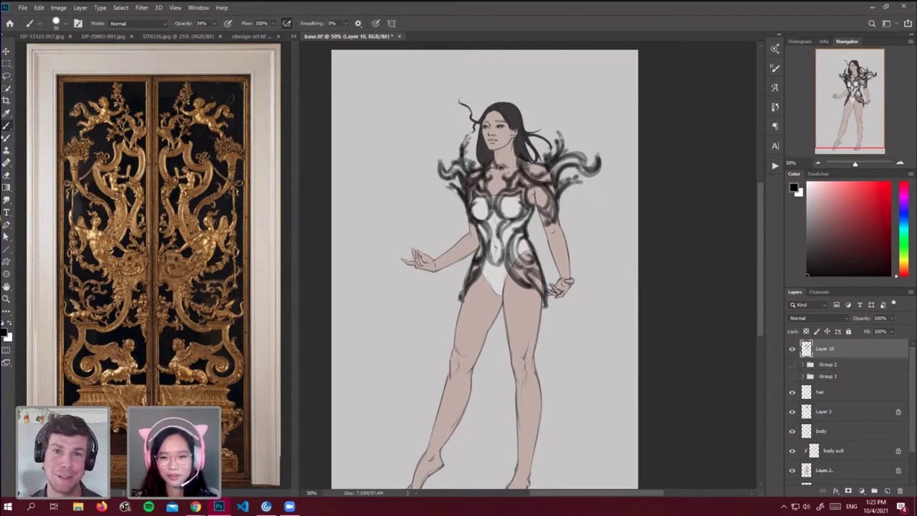
drag(513, 157, 504, 168)
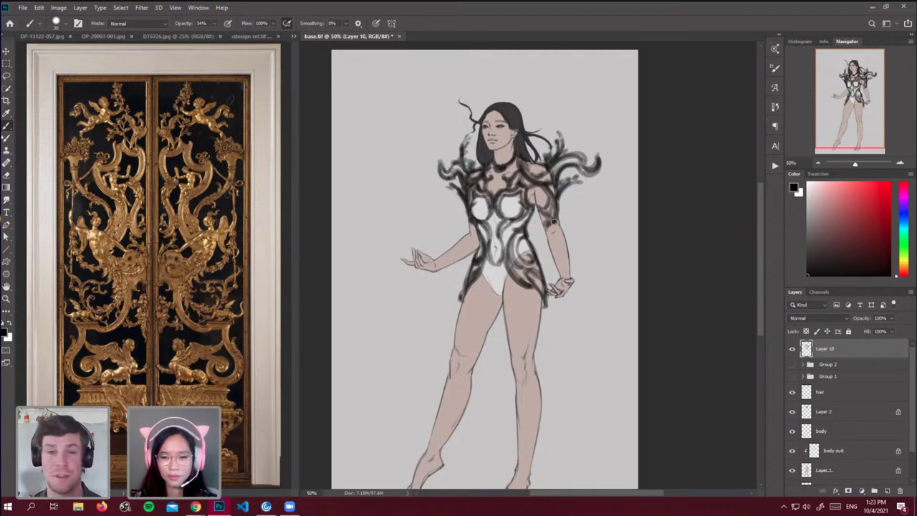
drag(553, 221, 549, 221)
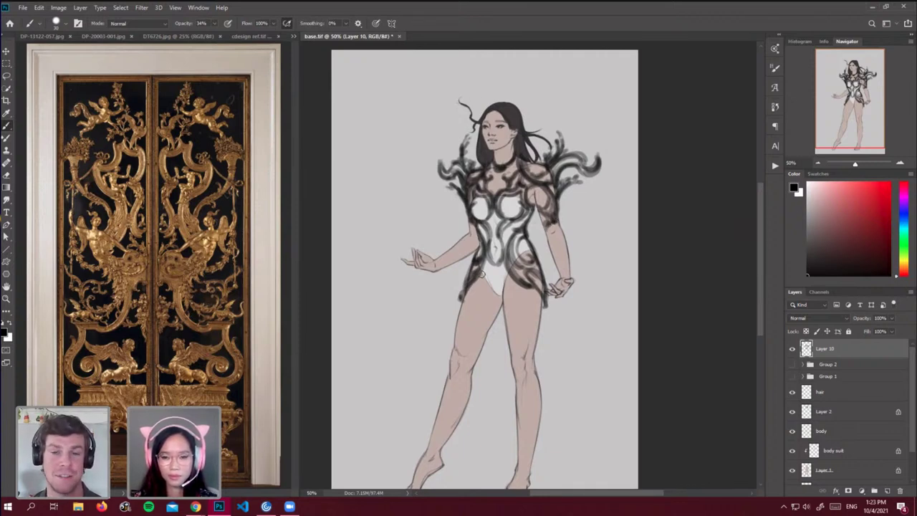
Sketch curling scrollwork bracers around both forearms, with small pointed tips at the elbows.
drag(760, 274, 761, 280)
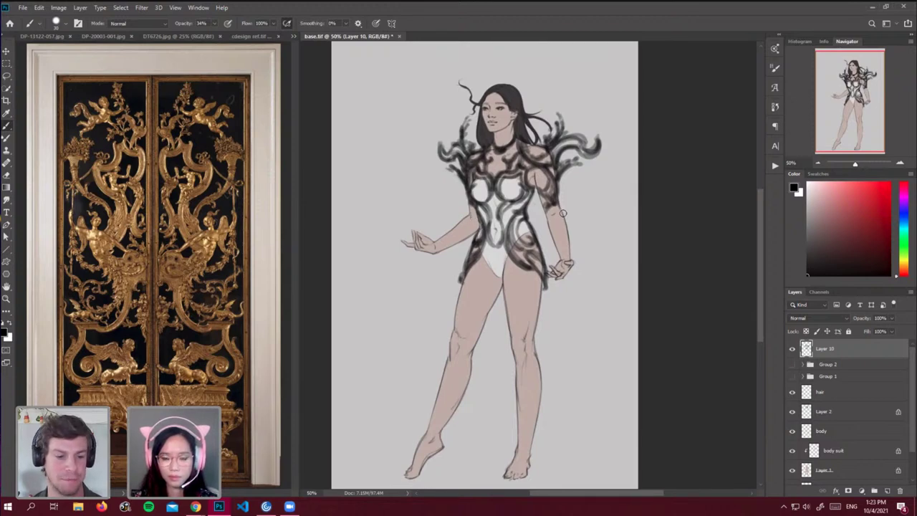
drag(563, 215, 555, 242)
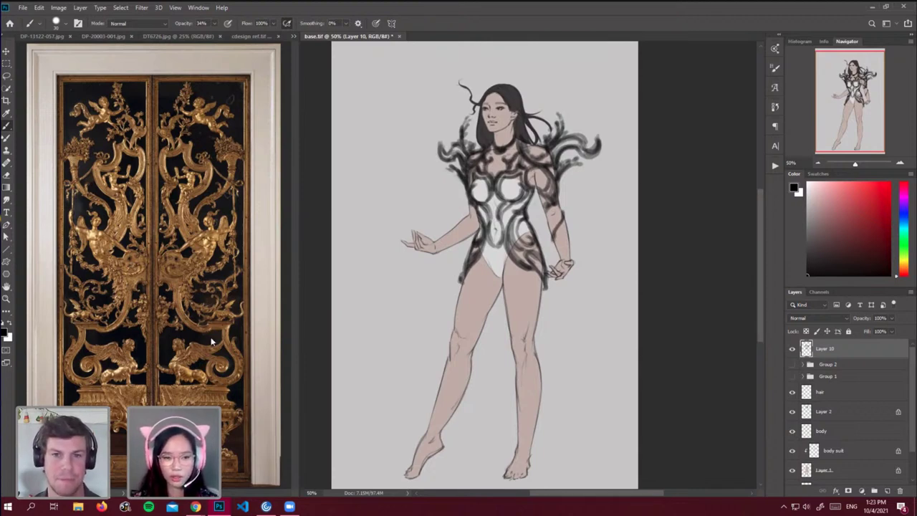
drag(563, 212, 563, 253)
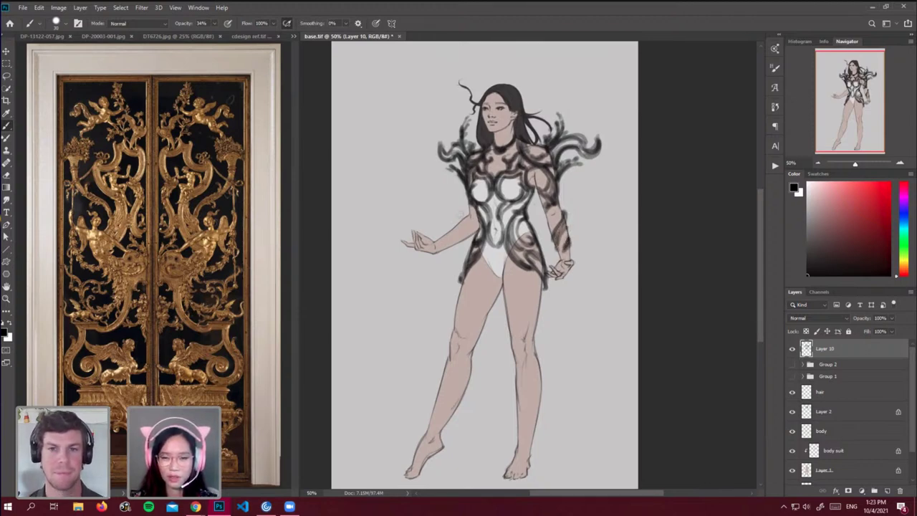
mouse_move(467, 214)
mouse_down()
mouse_move(464, 236)
mouse_move(448, 242)
mouse_move(447, 233)
mouse_up()
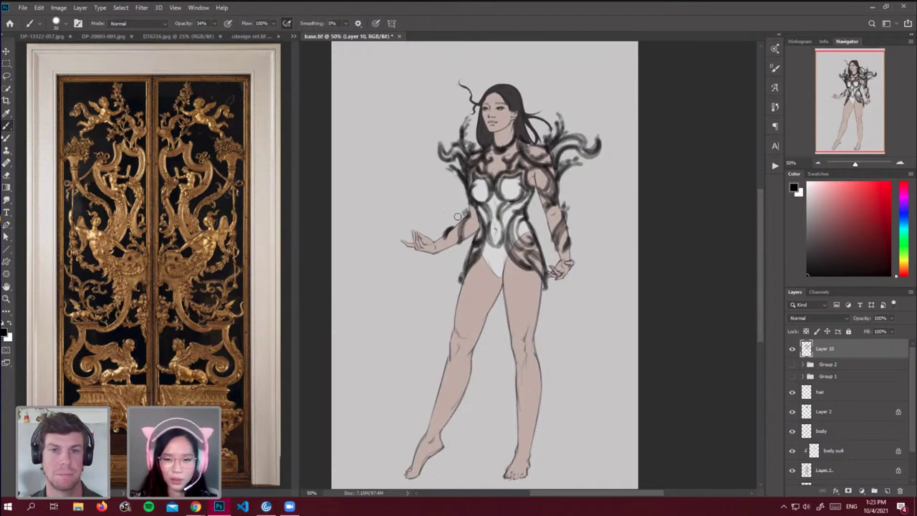
Lasso the elbow end of the figure's right bracer, adjust it slightly with Free Transform, and deselect.
key(l)
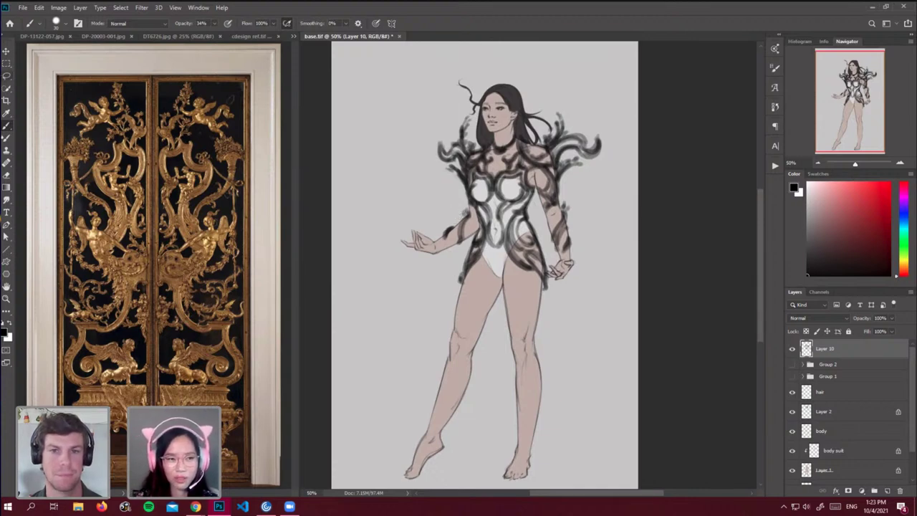
mouse_move(473, 213)
mouse_down()
mouse_move(454, 251)
mouse_move(470, 248)
mouse_move(467, 220)
mouse_up()
key(ctrl+t)
key(Return)
key(ctrl+d)
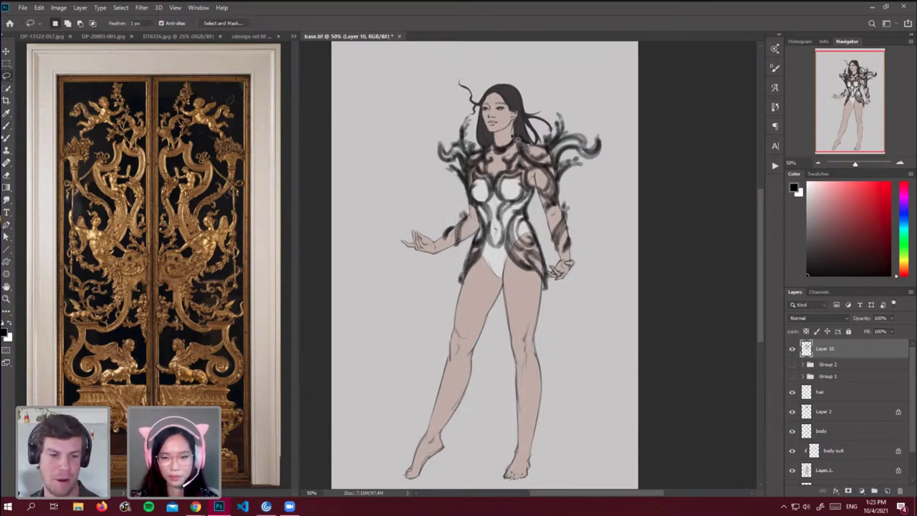
Sketch looping knee guards on both legs, with dark scrolls crossing below the knee and tapering down the calves.
key(b)
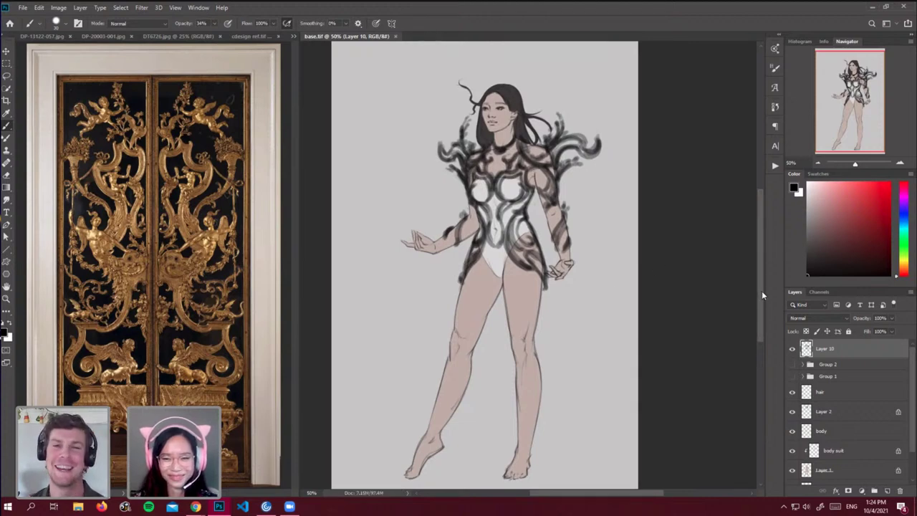
scroll(762, 291, down, 1)
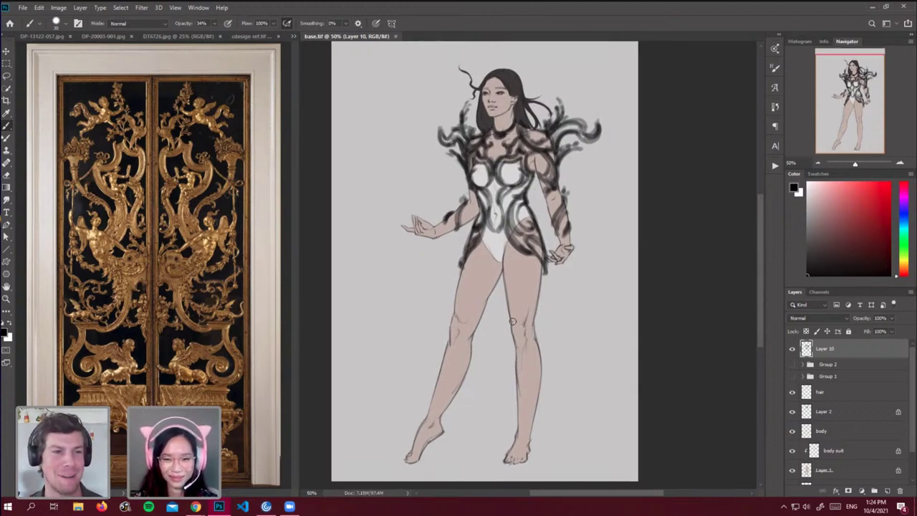
mouse_move(511, 322)
mouse_down()
mouse_move(531, 338)
mouse_move(525, 324)
mouse_move(517, 367)
mouse_up()
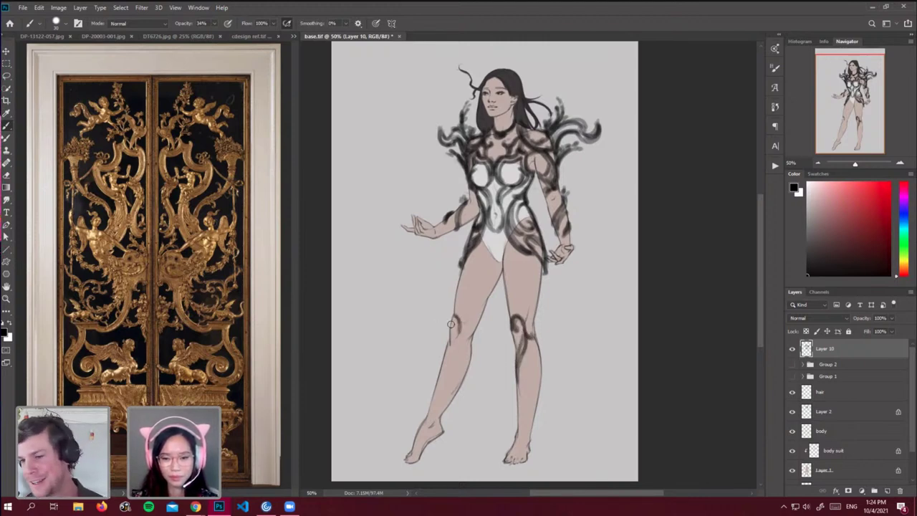
mouse_move(450, 325)
mouse_down()
mouse_move(459, 389)
mouse_move(459, 350)
mouse_up()
mouse_move(452, 319)
mouse_down()
mouse_move(451, 336)
mouse_move(471, 350)
mouse_move(461, 362)
mouse_up()
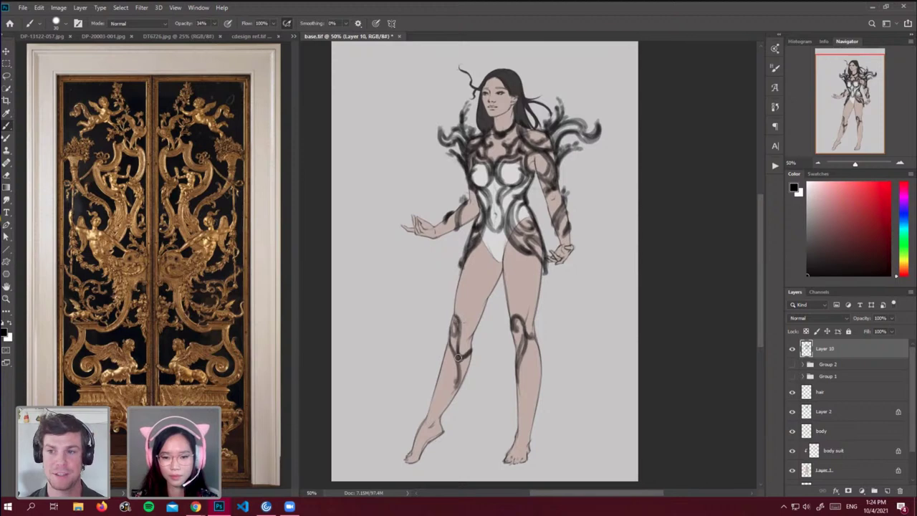
mouse_move(456, 324)
mouse_down()
mouse_move(464, 362)
mouse_move(457, 354)
mouse_move(471, 353)
mouse_move(445, 412)
mouse_up()
mouse_move(514, 329)
mouse_down()
mouse_move(510, 348)
mouse_move(529, 341)
mouse_move(542, 353)
mouse_move(533, 346)
mouse_move(513, 381)
mouse_up()
drag(524, 345, 515, 390)
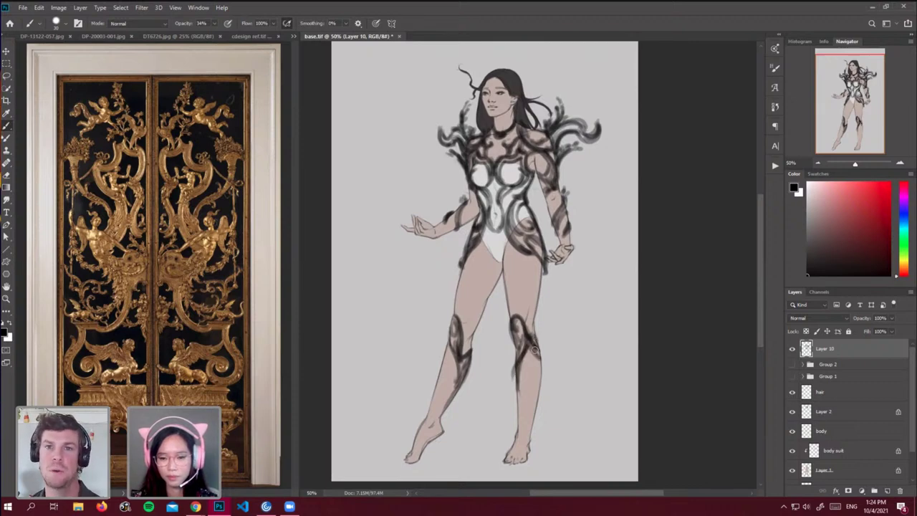
Outline greaves along both sides of the shins down to the feet and close them with curved bands at the ankles.
mouse_move(532, 351)
mouse_down()
mouse_move(540, 359)
mouse_move(530, 436)
mouse_up()
drag(516, 369, 516, 431)
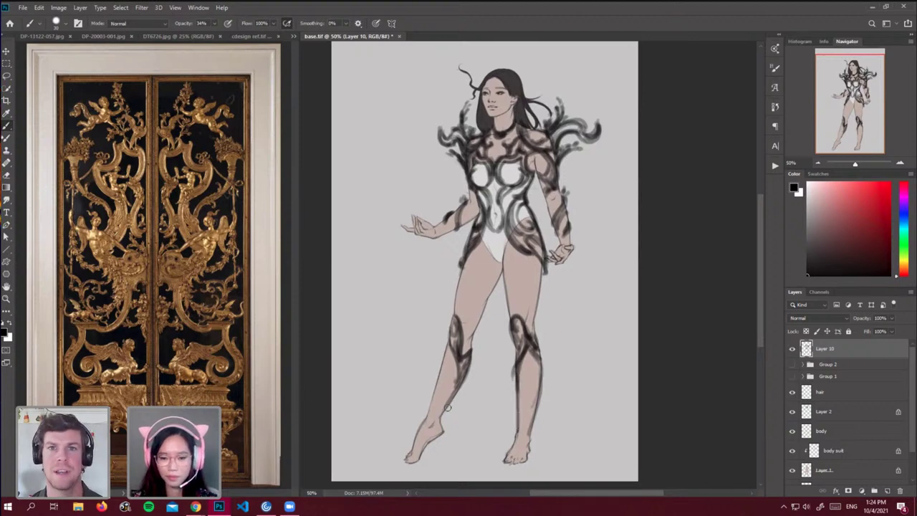
drag(447, 348, 428, 421)
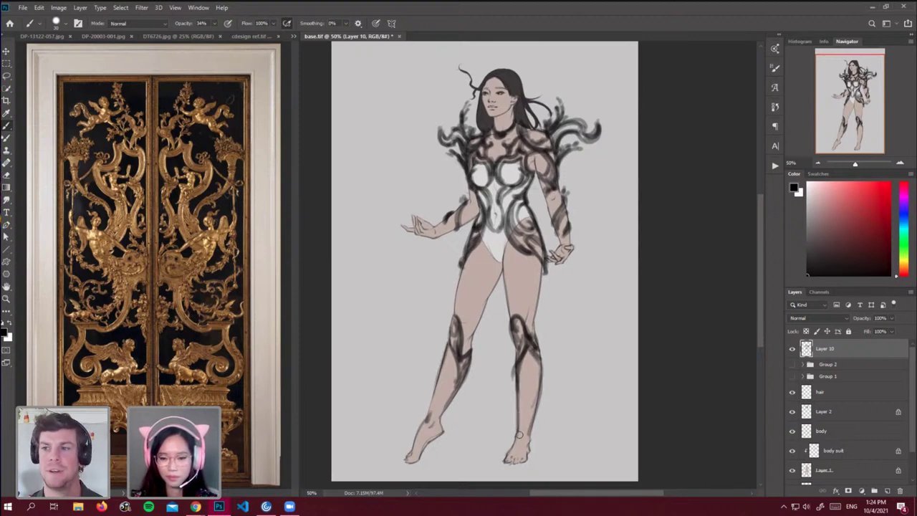
drag(520, 434, 528, 434)
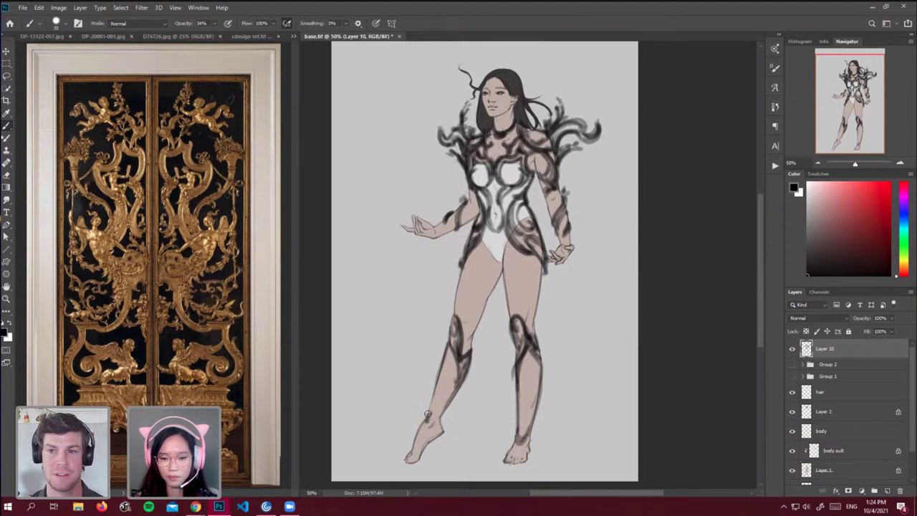
mouse_move(428, 416)
mouse_down()
mouse_move(441, 410)
mouse_move(440, 421)
mouse_up()
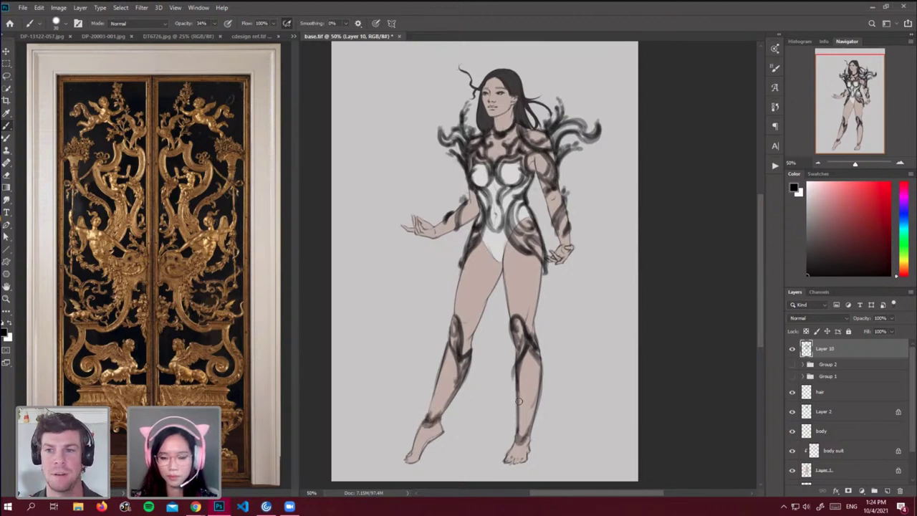
mouse_move(521, 407)
mouse_down()
mouse_move(539, 390)
mouse_move(529, 420)
mouse_up()
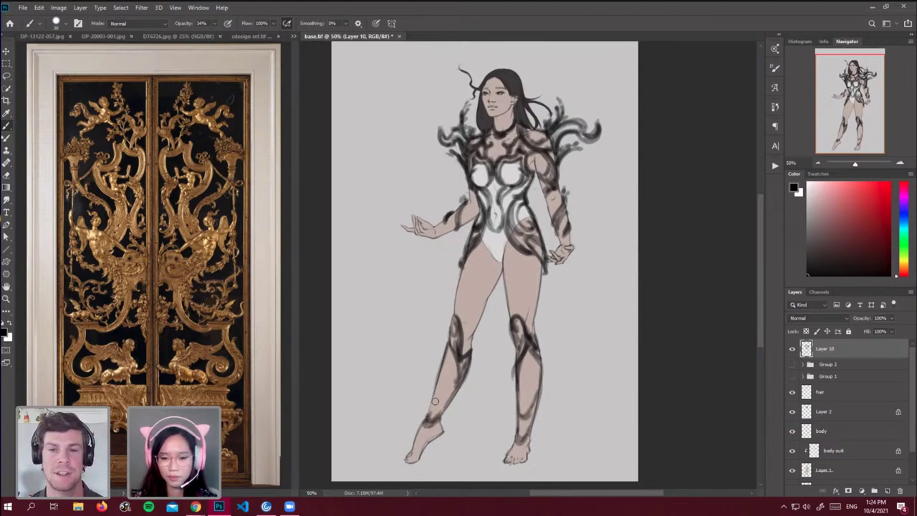
mouse_move(434, 403)
mouse_down()
mouse_move(458, 381)
mouse_move(429, 407)
mouse_up()
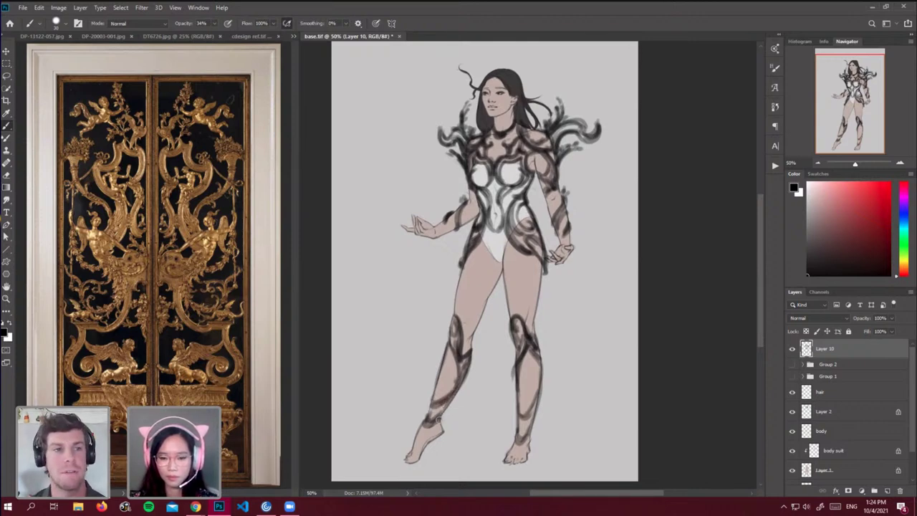
Sketch sandals on both feet with dark soles and straps running from the ankles to the toes.
mouse_move(428, 424)
mouse_down()
mouse_move(413, 452)
mouse_move(421, 460)
mouse_move(404, 466)
mouse_move(444, 435)
mouse_move(421, 450)
mouse_up()
mouse_move(513, 465)
mouse_down()
mouse_move(505, 466)
mouse_move(528, 464)
mouse_move(530, 452)
mouse_move(513, 453)
mouse_up()
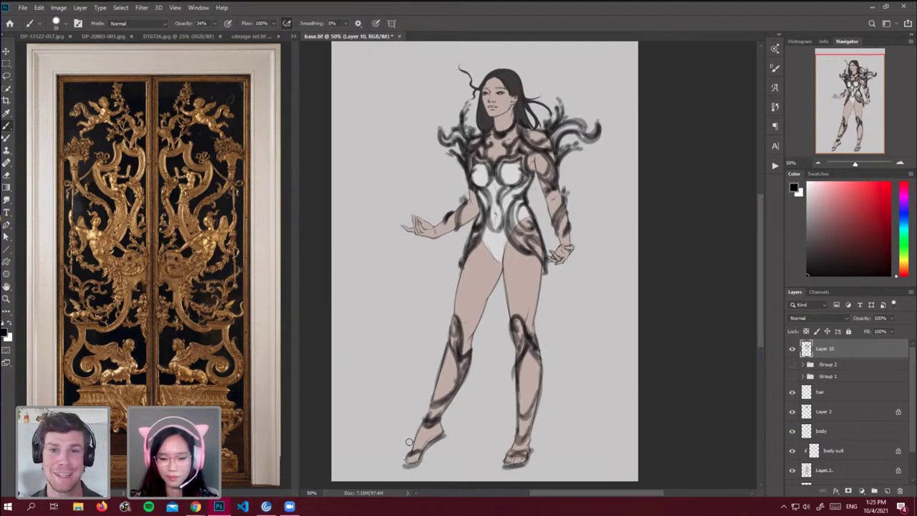
mouse_move(416, 449)
mouse_down()
mouse_move(423, 445)
mouse_move(414, 447)
mouse_up()
Darken the greave outlines along the ankles, calf and knee, and toggle Layer 10 off and on to compare.
mouse_move(436, 419)
mouse_down()
mouse_move(470, 354)
mouse_move(444, 411)
mouse_up()
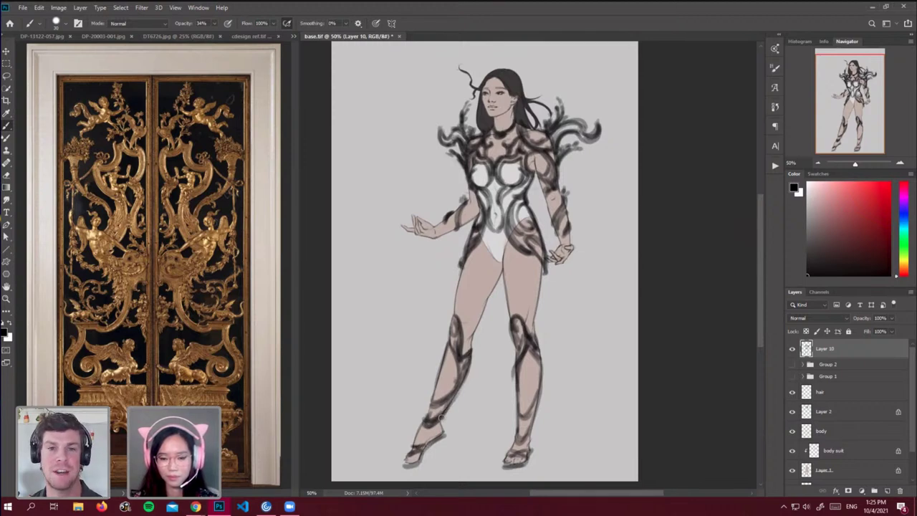
mouse_move(543, 366)
mouse_down()
mouse_move(533, 424)
mouse_move(522, 435)
mouse_up()
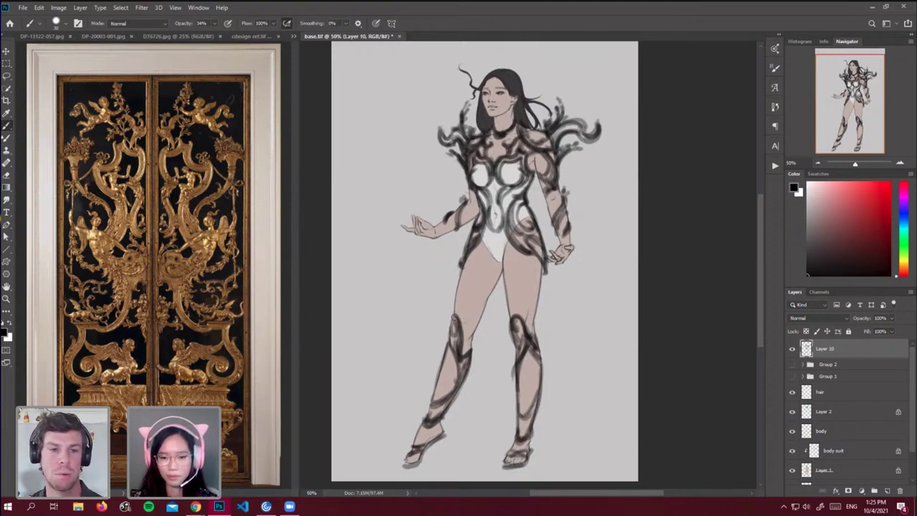
drag(455, 317, 461, 351)
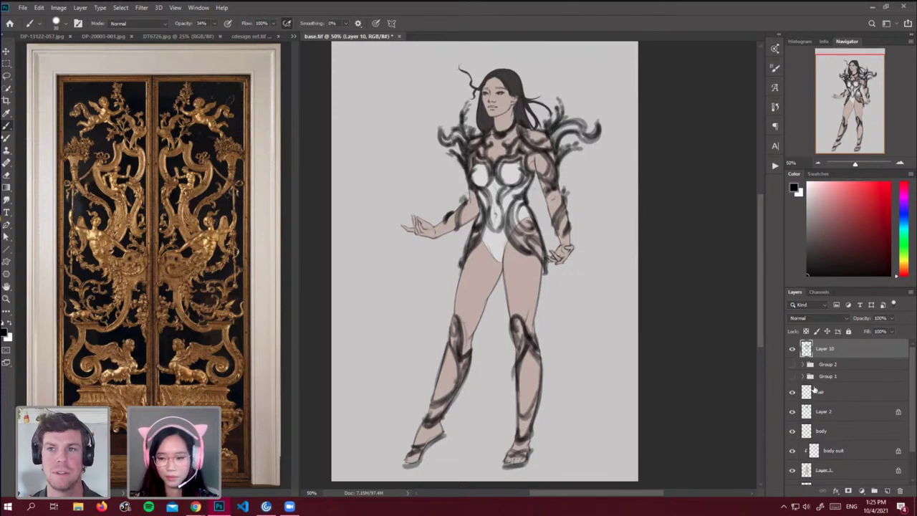
click(792, 349)
click(793, 349)
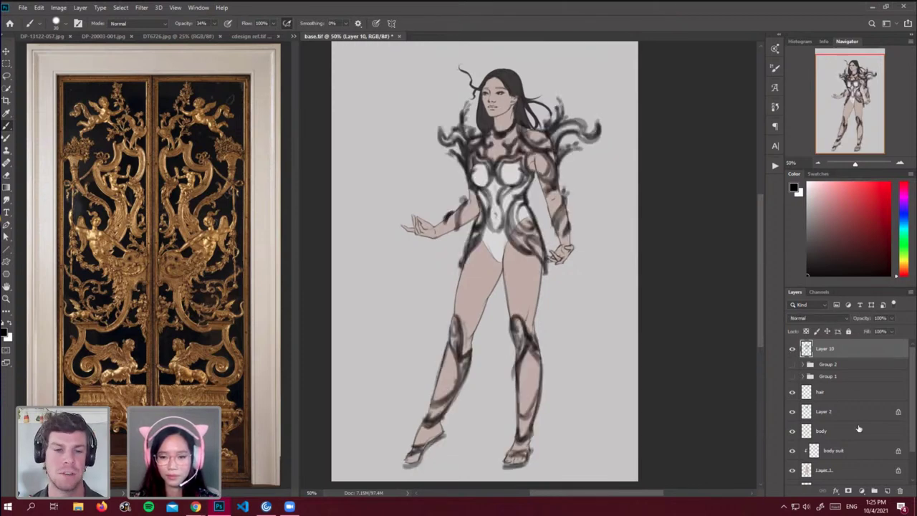
Add a new layer above Layer 10, sketch pointed leafy flares along the outer calves, and darken the knee guards' edges.
click(887, 491)
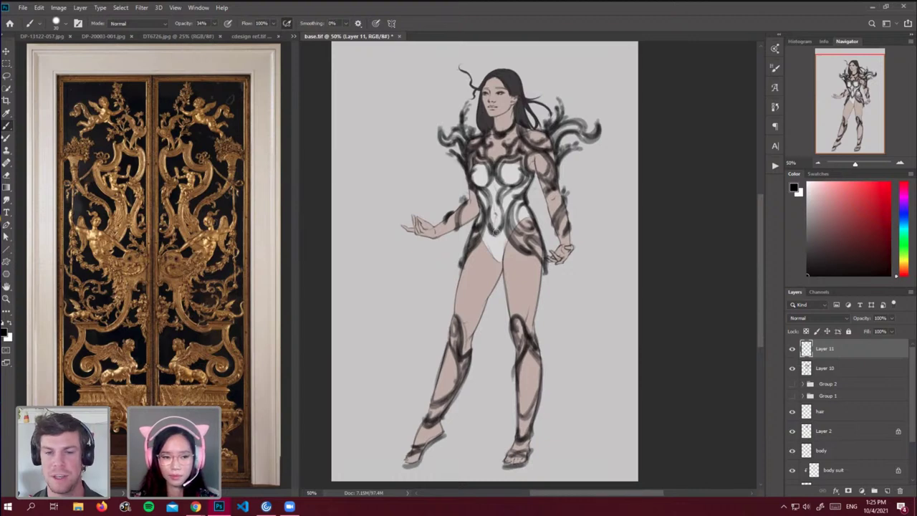
click(899, 492)
key(ctrl+z)
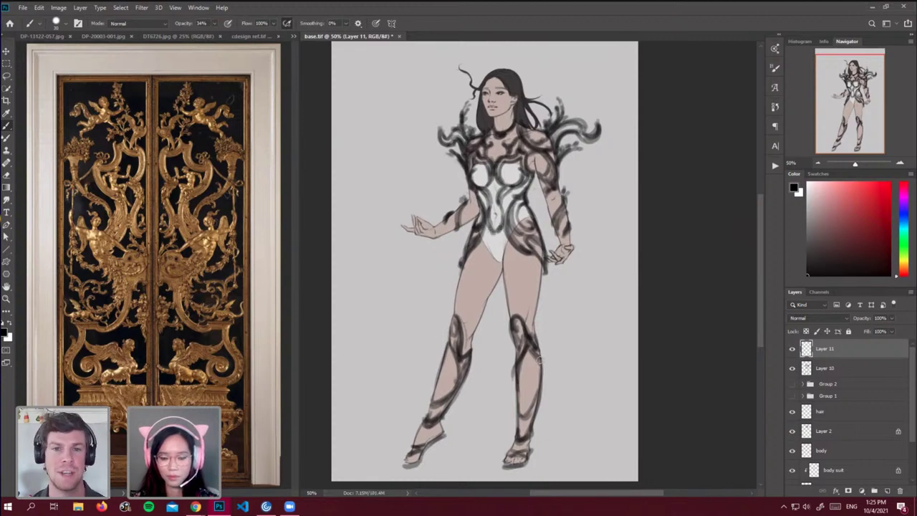
drag(553, 345, 541, 411)
drag(546, 368, 535, 420)
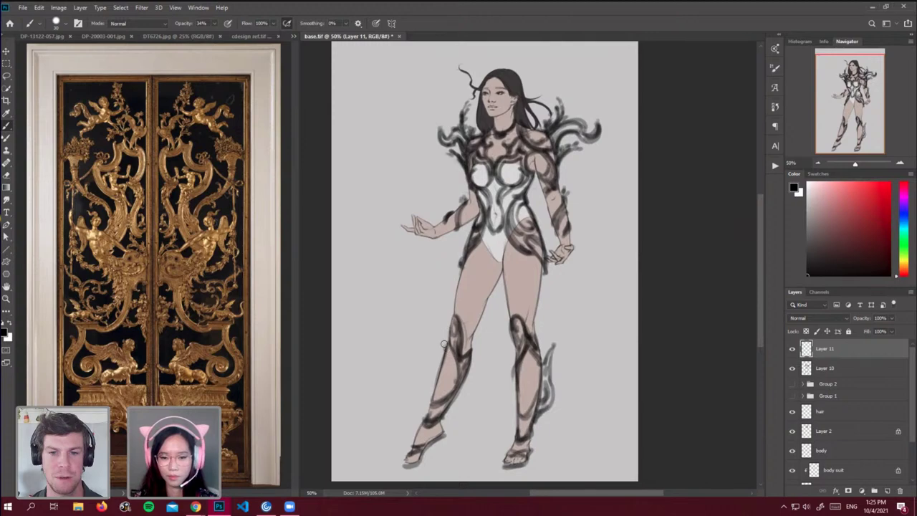
mouse_move(445, 344)
mouse_down()
mouse_move(435, 396)
mouse_move(438, 372)
mouse_up()
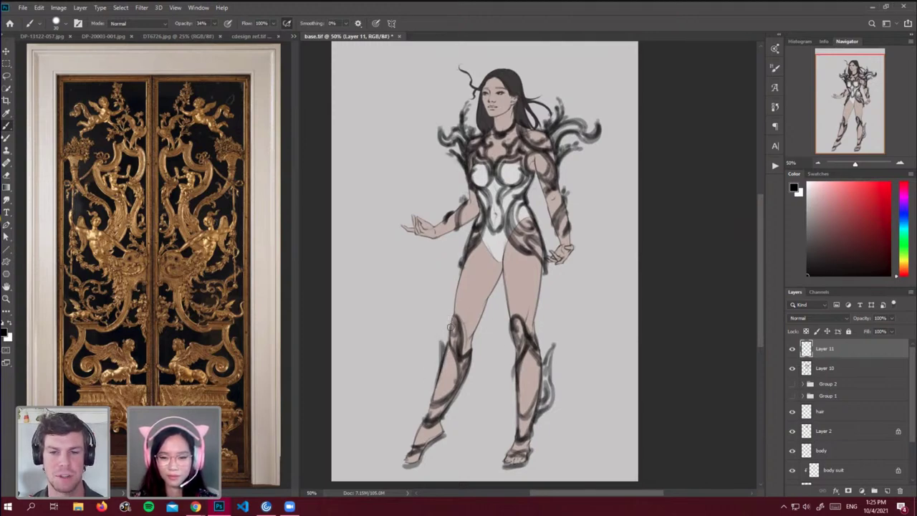
drag(456, 318, 452, 341)
drag(512, 323, 516, 345)
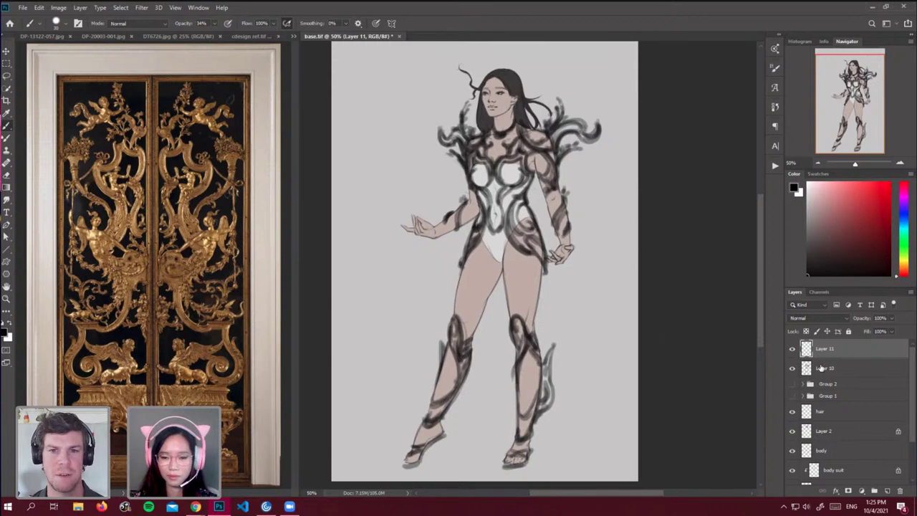
click(792, 367)
click(793, 367)
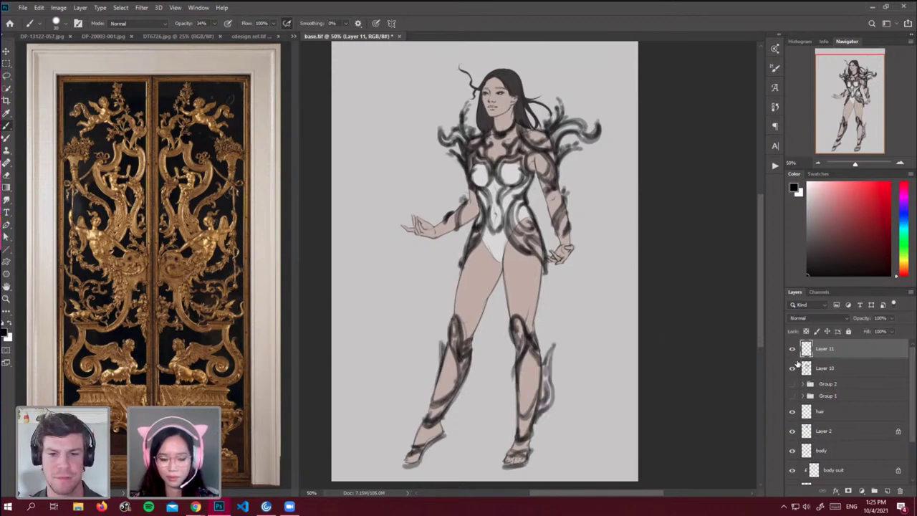
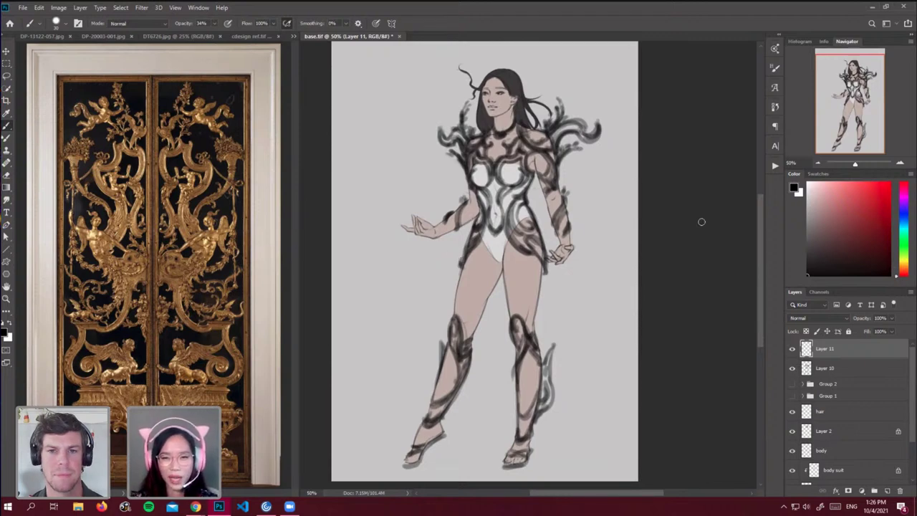
drag(614, 107, 603, 231)
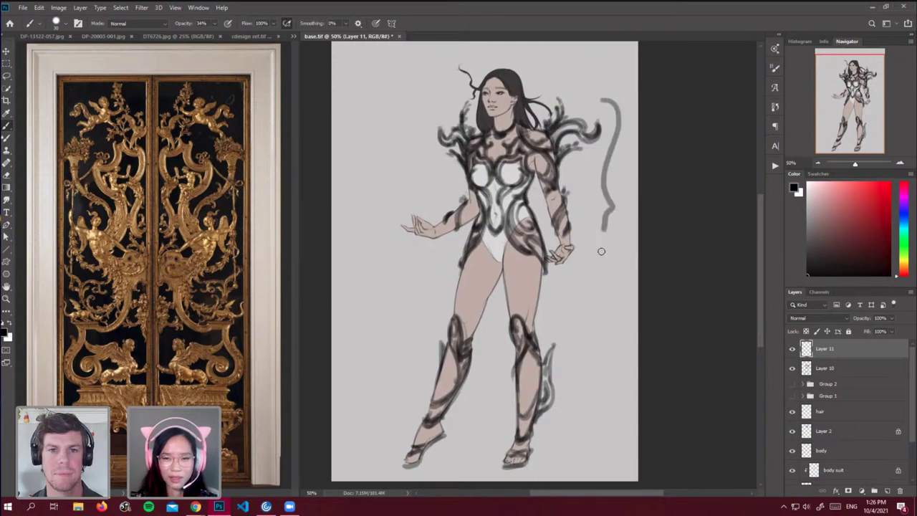
key(ctrl+z)
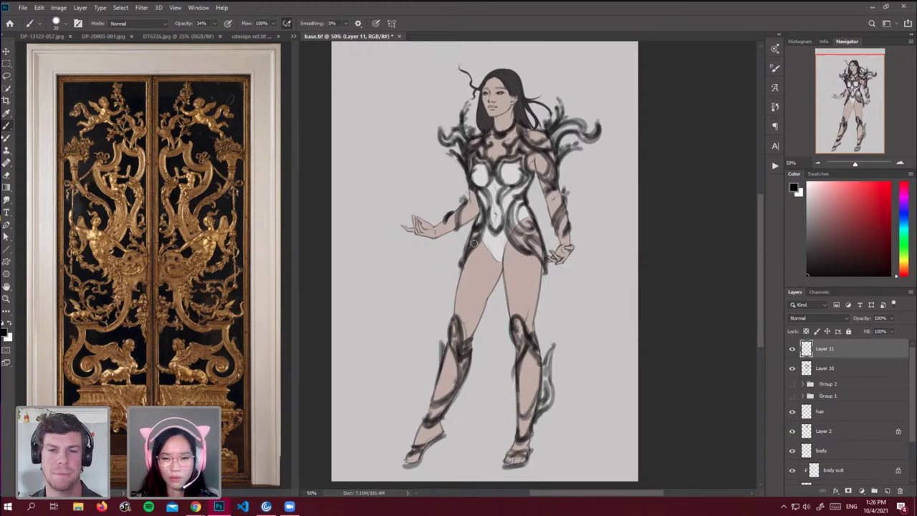
Sketch long vertical drape lines from the waist armor down between the legs as a front cloth panel.
drag(476, 240, 475, 444)
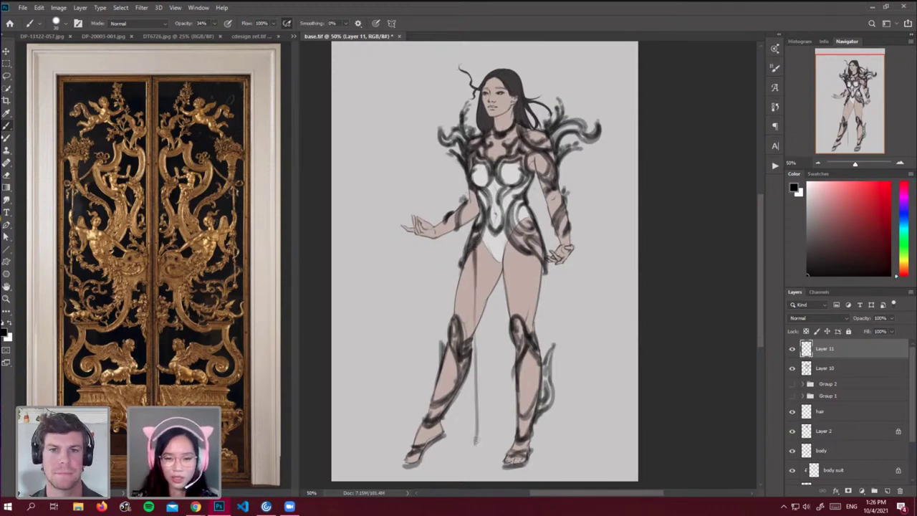
drag(513, 254, 494, 434)
drag(502, 399, 489, 452)
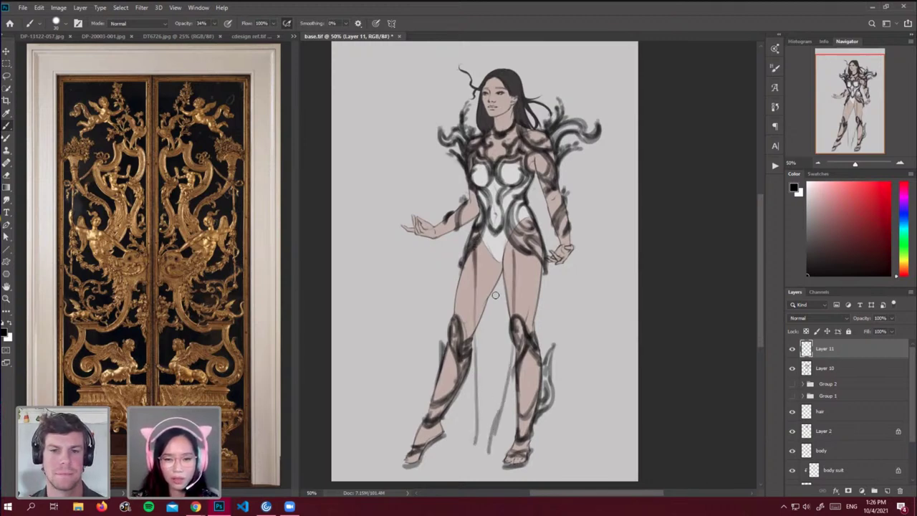
drag(507, 256, 492, 404)
drag(506, 294, 481, 449)
drag(492, 231, 489, 334)
drag(492, 295, 487, 402)
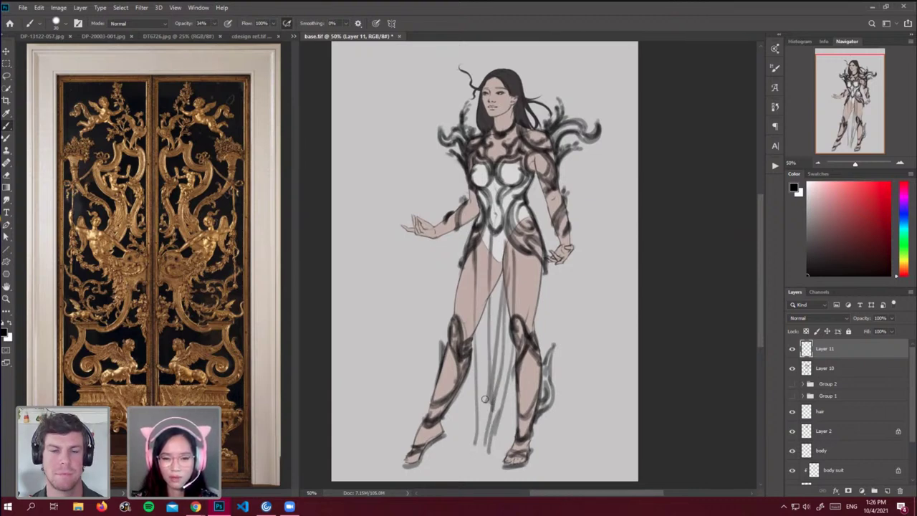
Close the front cloth panel with a wavy hem near the feet and strengthen its edge along the straight leg.
mouse_move(485, 251)
mouse_down()
mouse_move(482, 301)
mouse_move(475, 295)
mouse_move(476, 430)
mouse_up()
mouse_move(476, 393)
mouse_down()
mouse_move(475, 441)
mouse_move(456, 467)
mouse_move(500, 452)
mouse_move(507, 435)
mouse_up()
drag(514, 349, 500, 443)
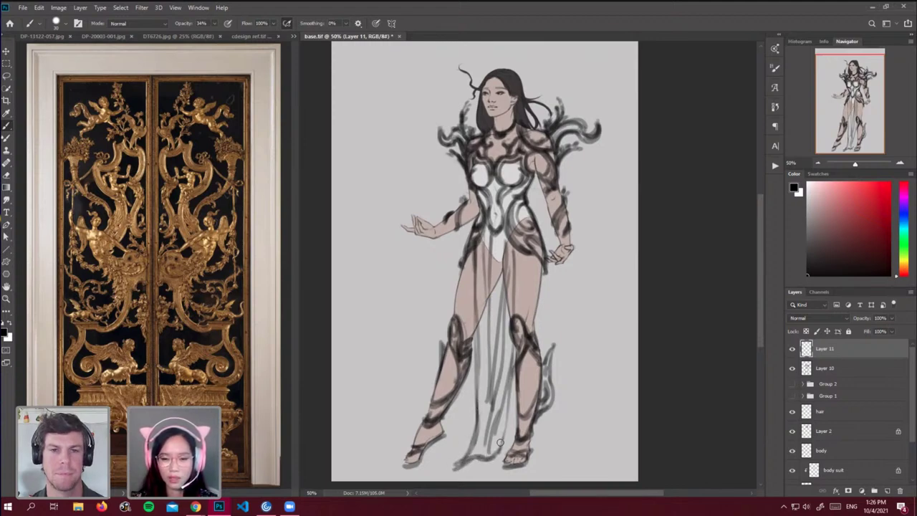
drag(507, 375, 500, 446)
drag(513, 336, 505, 420)
drag(513, 345, 500, 446)
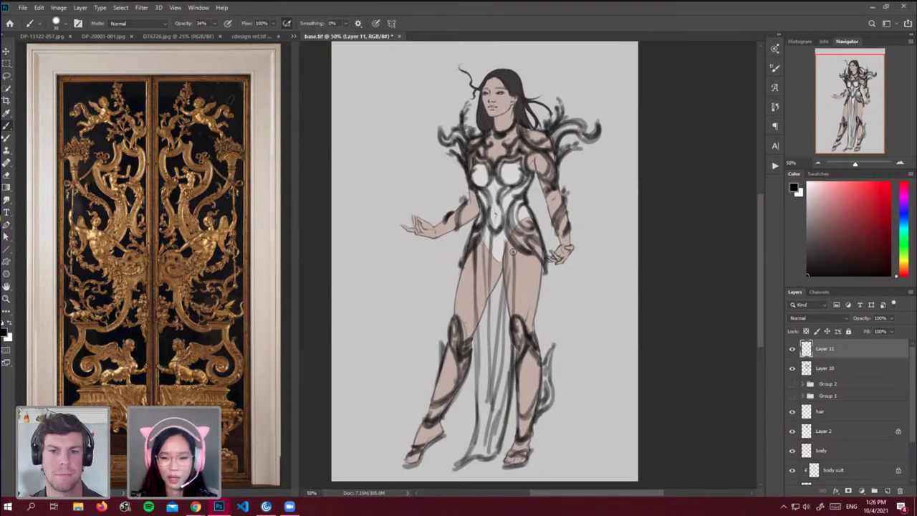
Darken both long edges of the front cloth panel from the hip armor over the thighs and down past the knees.
drag(515, 249, 514, 312)
drag(513, 274, 514, 355)
drag(514, 296, 514, 361)
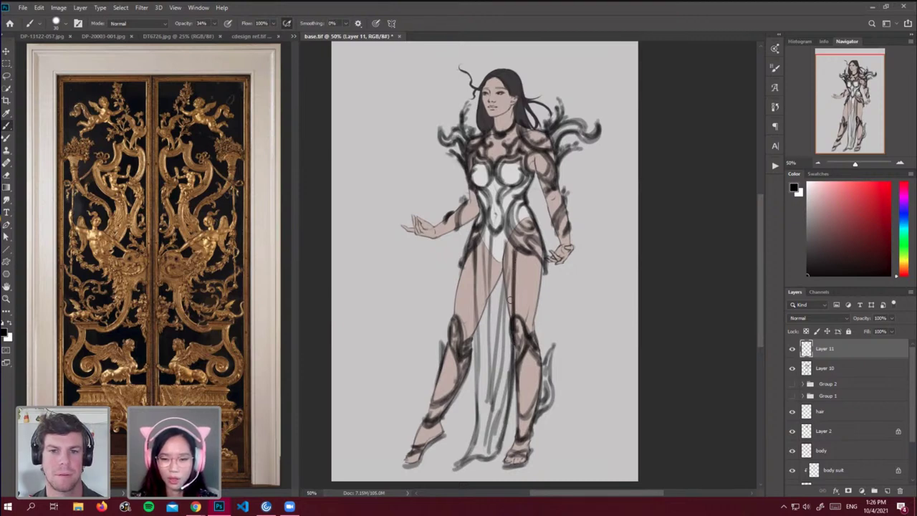
drag(474, 247, 480, 375)
mouse_move(478, 319)
mouse_down()
mouse_move(478, 402)
mouse_move(475, 434)
mouse_up()
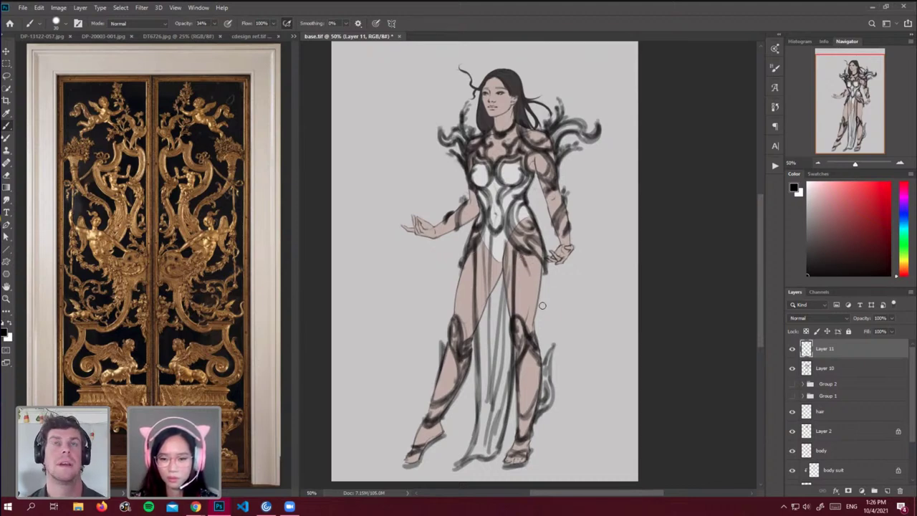
Sketch a flowing skirt from the hip armor behind the straight leg, flaring into a train along the ground.
drag(531, 266, 566, 439)
drag(532, 299, 547, 368)
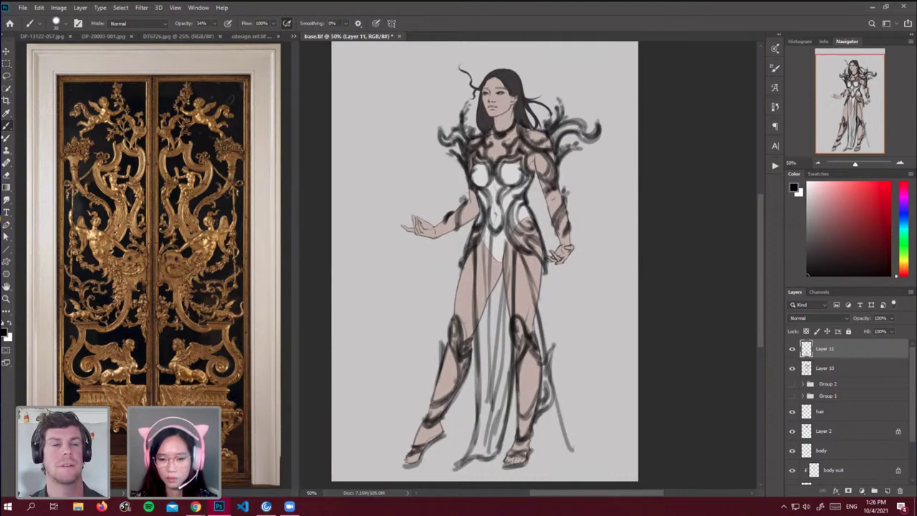
drag(527, 287, 544, 356)
mouse_move(547, 269)
mouse_down()
mouse_move(553, 375)
mouse_move(546, 329)
mouse_move(591, 438)
mouse_move(628, 464)
mouse_up()
mouse_move(563, 379)
mouse_down()
mouse_move(604, 438)
mouse_move(564, 383)
mouse_move(623, 436)
mouse_move(600, 445)
mouse_move(600, 462)
mouse_move(609, 460)
mouse_move(542, 475)
mouse_move(560, 462)
mouse_move(551, 467)
mouse_move(557, 397)
mouse_move(549, 466)
mouse_move(569, 449)
mouse_up()
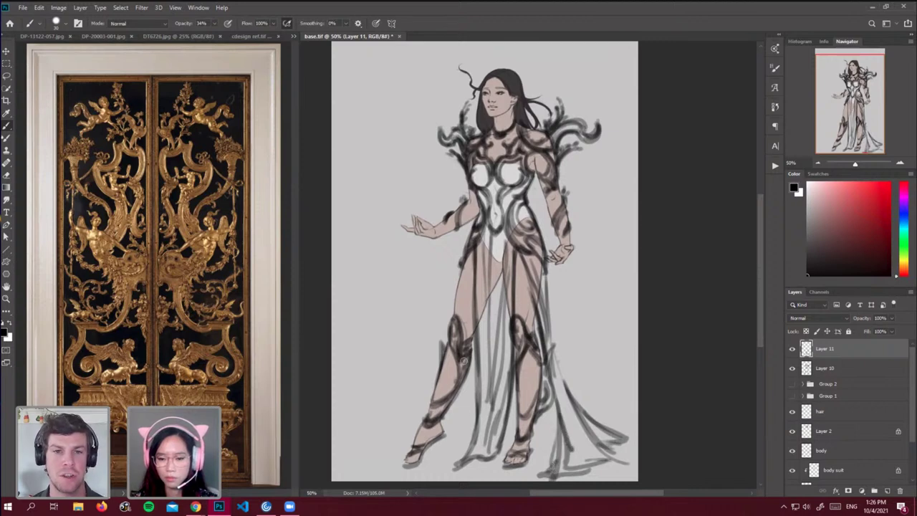
Extend the skirt over the bent leg's thigh and behind the calves, adding a back hem and inner fold lines.
mouse_move(474, 253)
mouse_down()
mouse_move(452, 323)
mouse_move(458, 283)
mouse_move(459, 299)
mouse_up()
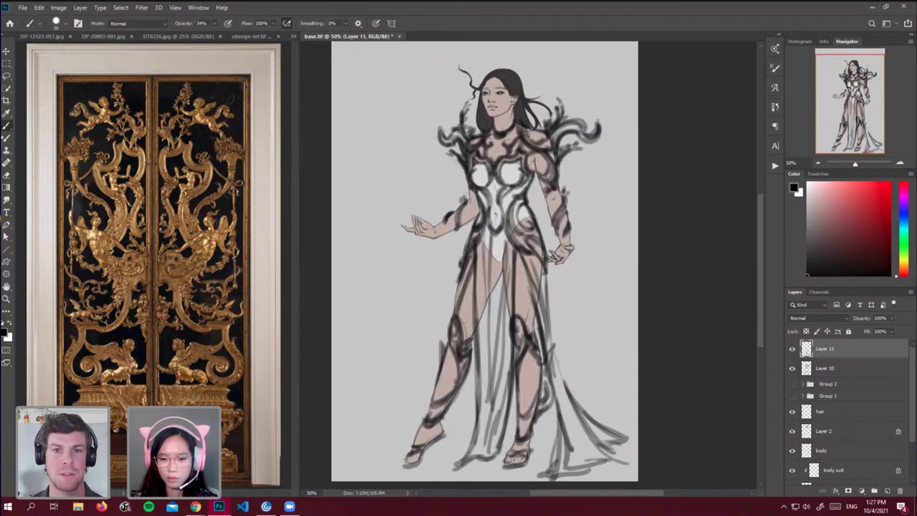
drag(466, 365, 460, 440)
mouse_move(462, 383)
mouse_down()
mouse_move(463, 449)
mouse_move(452, 442)
mouse_move(562, 436)
mouse_move(532, 439)
mouse_move(556, 445)
mouse_move(529, 438)
mouse_move(566, 464)
mouse_up()
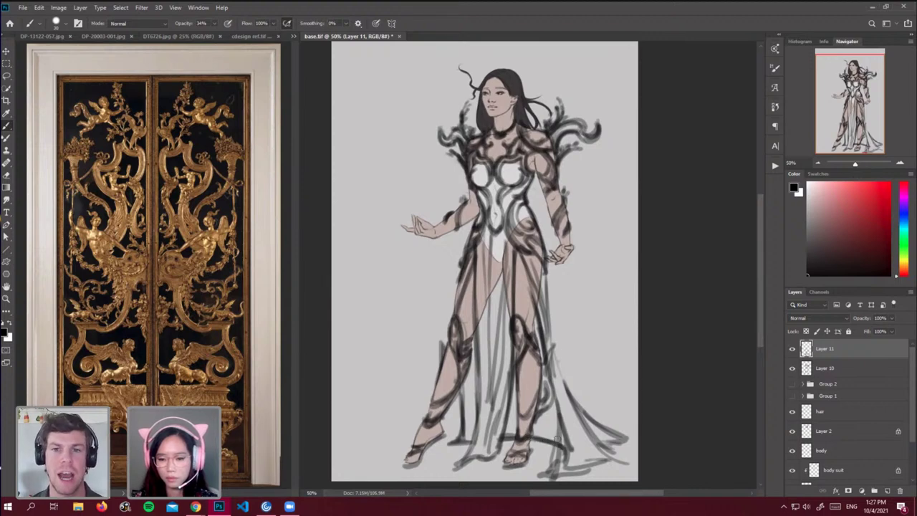
drag(550, 392, 558, 449)
mouse_move(552, 409)
mouse_down()
mouse_move(556, 443)
mouse_move(551, 433)
mouse_up()
drag(515, 391, 514, 426)
drag(472, 358, 467, 432)
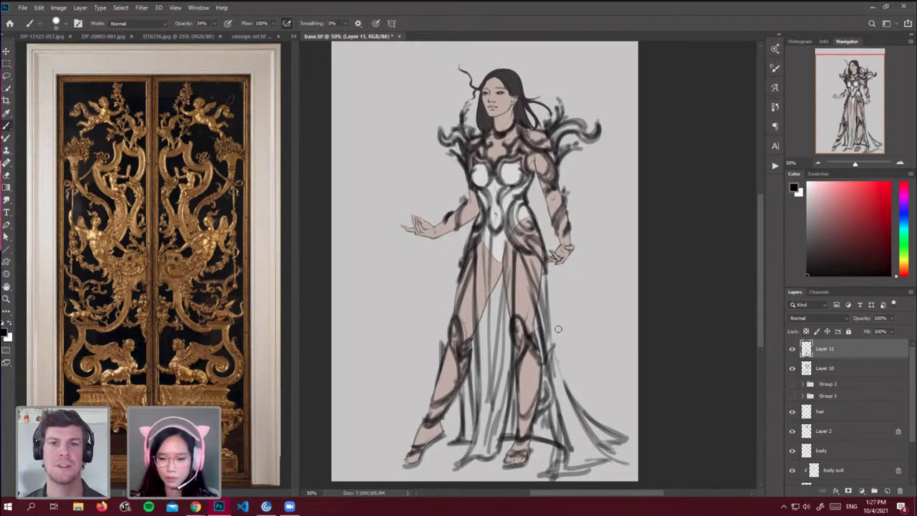
Darken the train's outer edge beside the knee and add fold lines over the thighs and front panel.
drag(548, 328, 563, 385)
drag(546, 311, 580, 416)
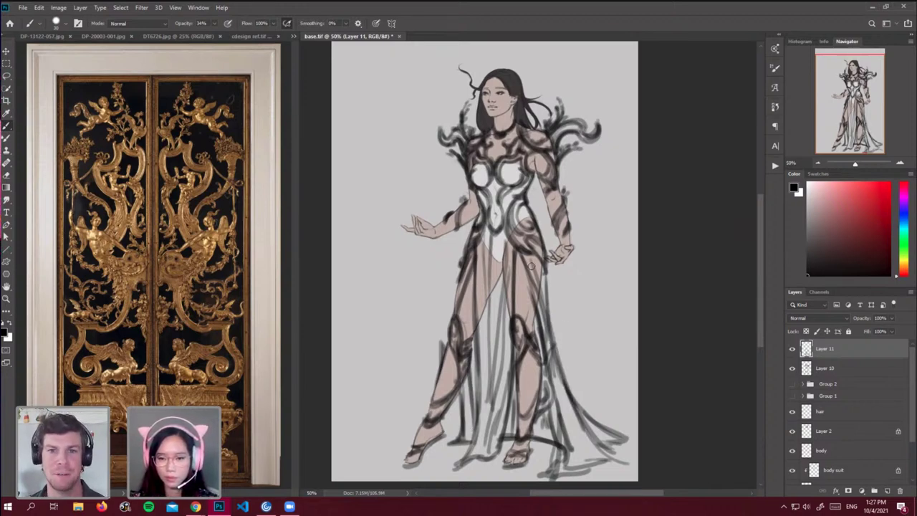
mouse_move(525, 255)
mouse_down()
mouse_move(542, 298)
mouse_move(515, 266)
mouse_move(514, 336)
mouse_up()
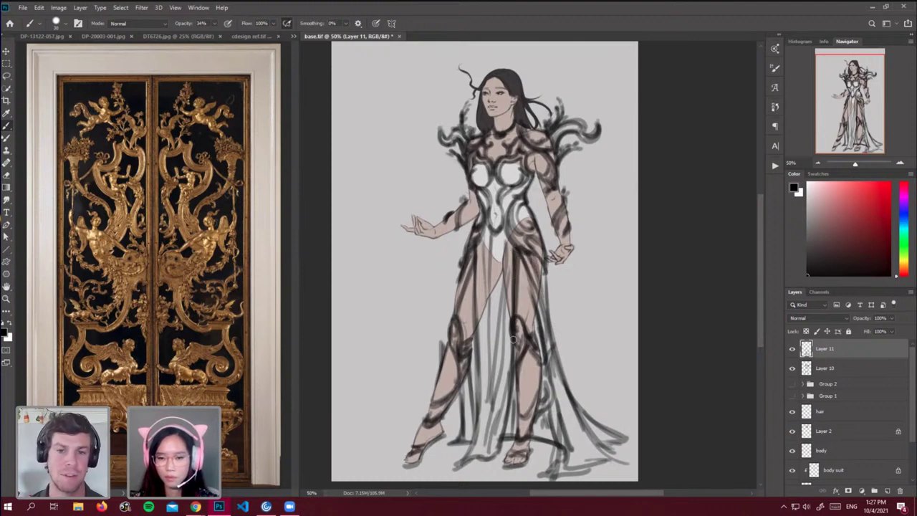
mouse_move(512, 240)
mouse_down()
mouse_move(520, 254)
mouse_move(475, 293)
mouse_move(477, 401)
mouse_up()
drag(476, 355, 468, 430)
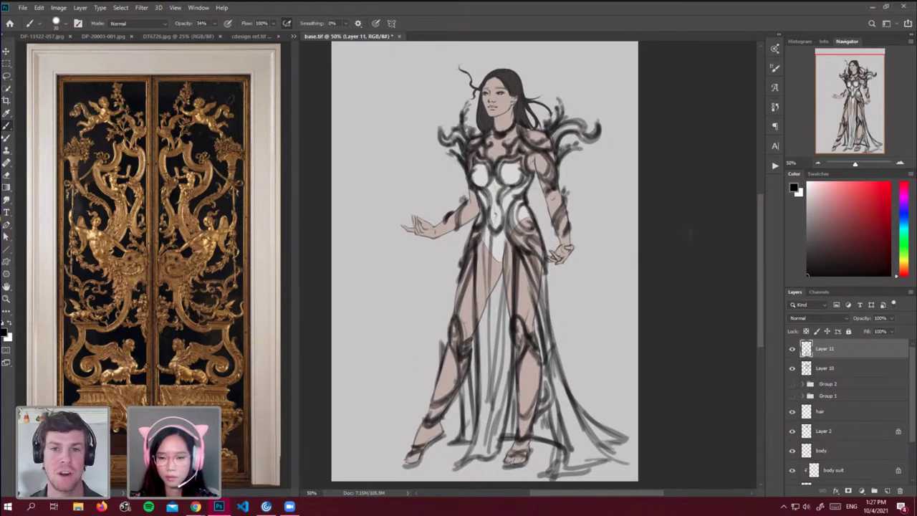
Merge Layer 11 down into Layer 10 and lock the merged layer's transparent pixels.
drag(758, 273, 761, 266)
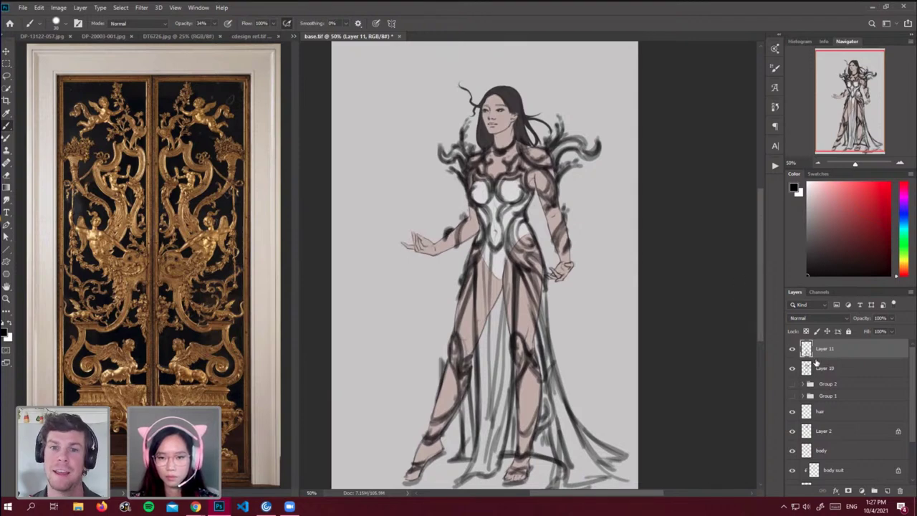
key(ctrl+e)
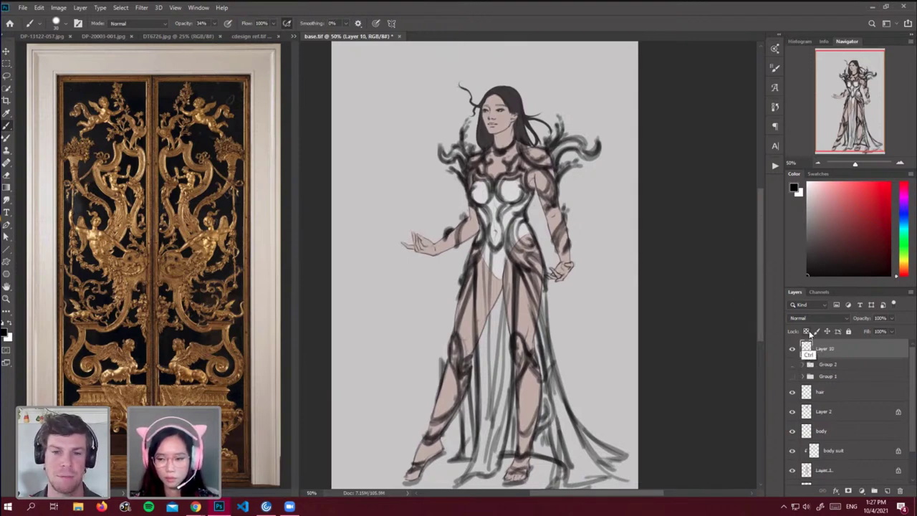
click(805, 331)
Recolor the whole costume sketch on Layer 10 by filling its locked pixels with a medium blue.
click(904, 221)
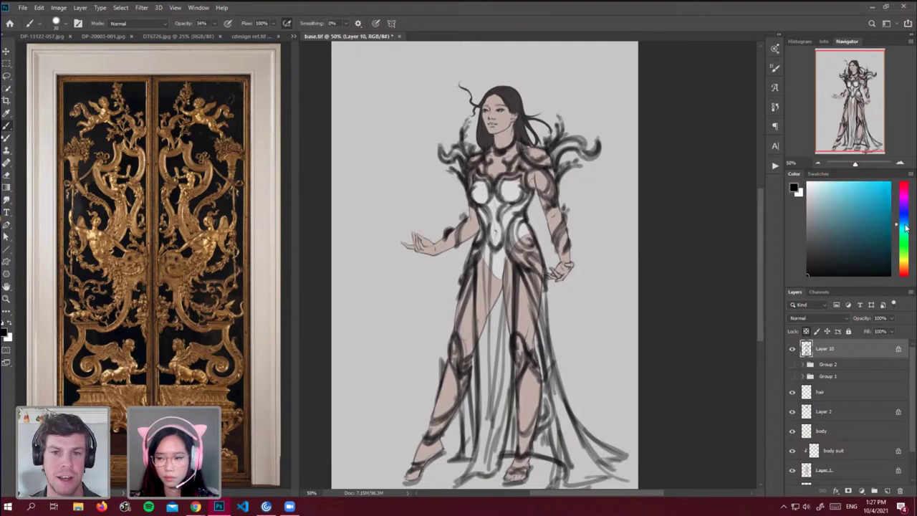
click(871, 201)
drag(871, 201, 868, 209)
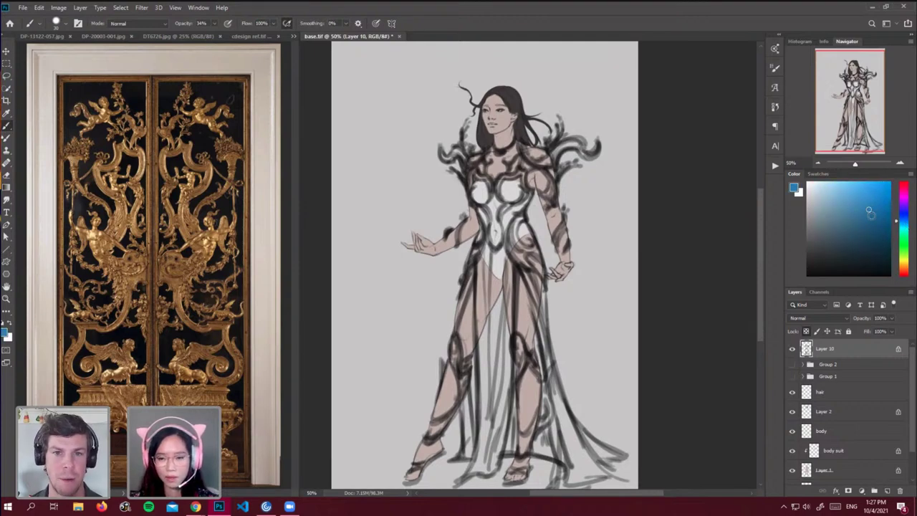
key(shift+BackSpace)
key(Return)
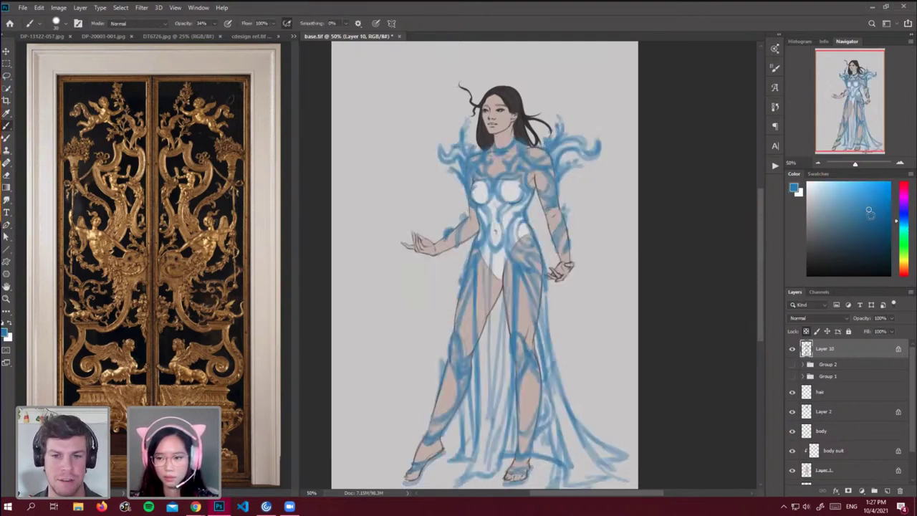
click(871, 215)
key(shift+BackSpace)
key(Return)
Add a new layer above the blue sketch, reset the colors to black and white, and save the document.
click(887, 492)
key(d)
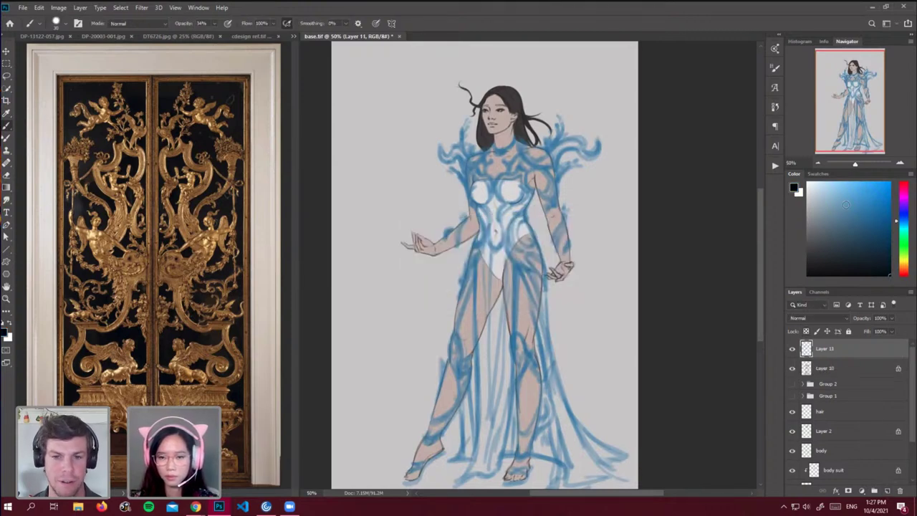
click(901, 164)
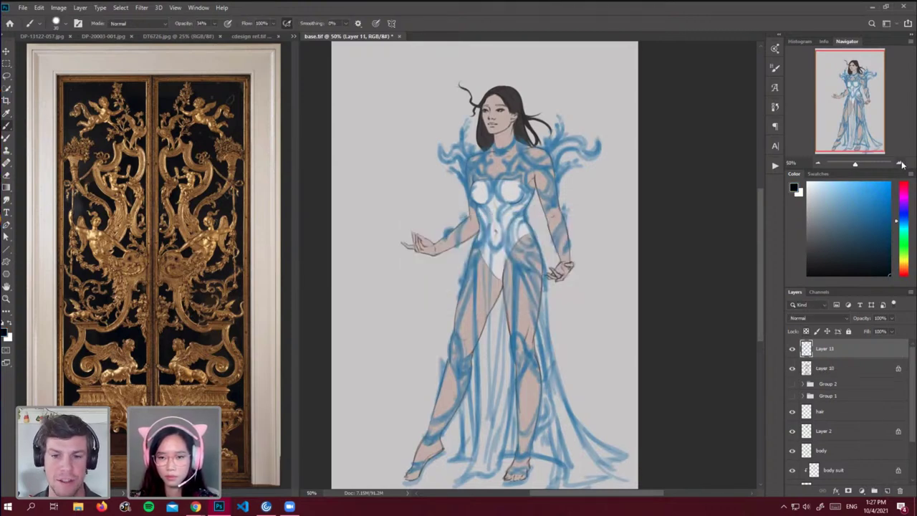
scroll(759, 206, up, 3)
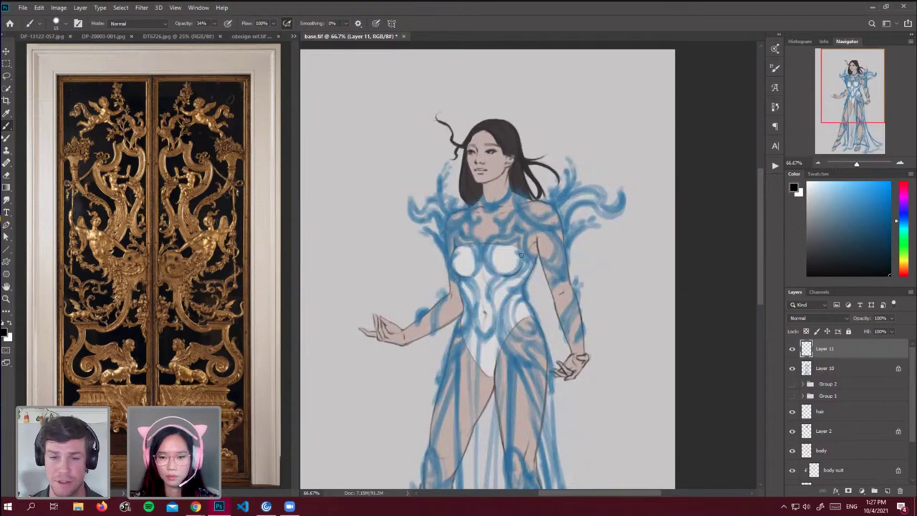
key(ctrl+s)
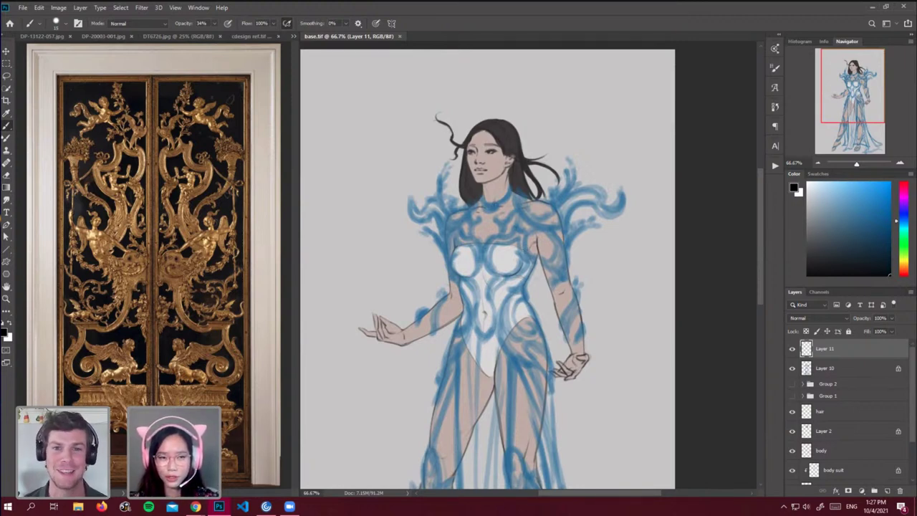
Trace the bodice's upper edge in black with a size 15 brush, curling it into scroll tips above both cups.
click(512, 225)
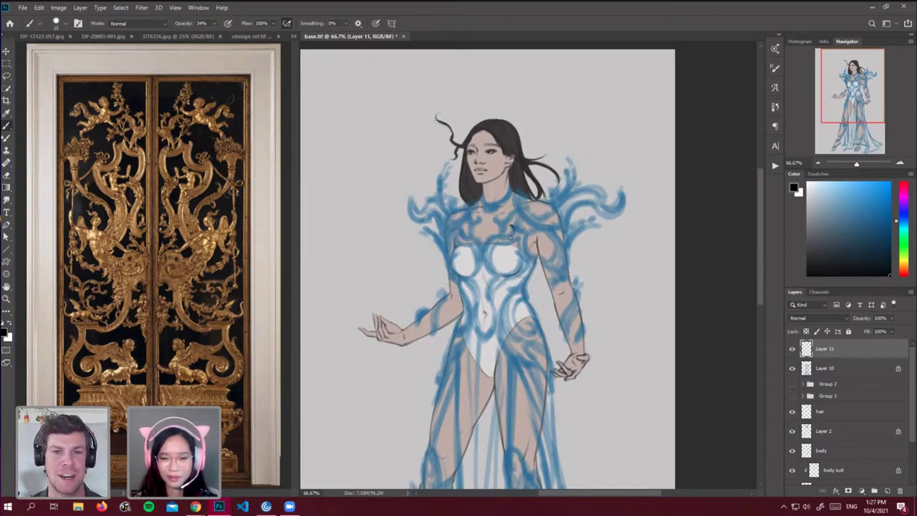
drag(511, 226, 506, 236)
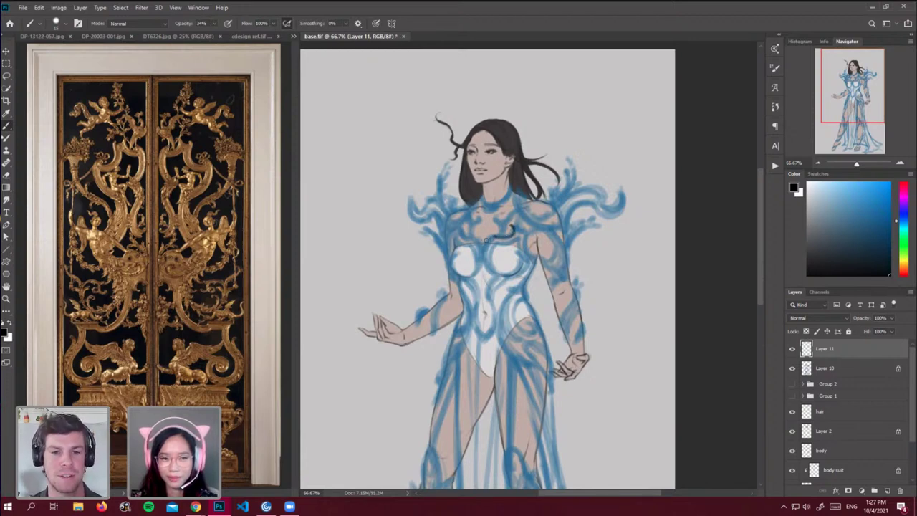
drag(497, 235, 486, 243)
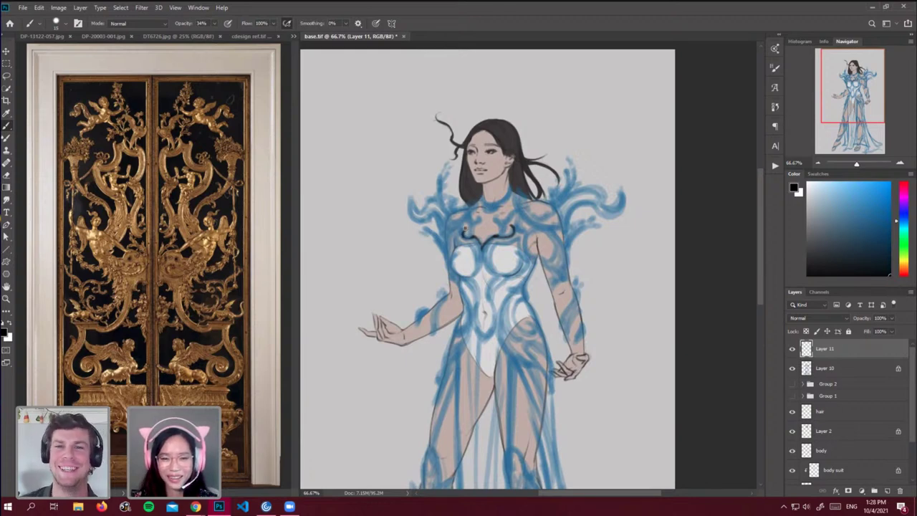
drag(458, 233, 465, 229)
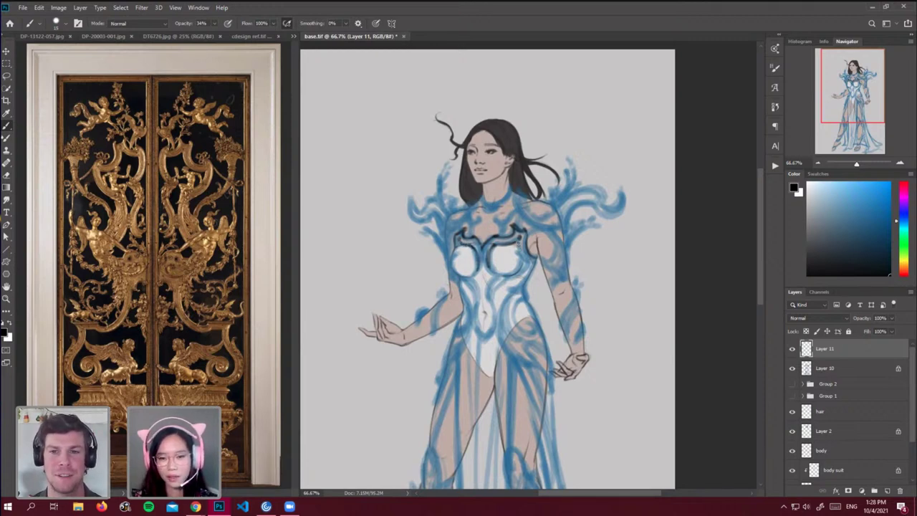
Outline both bodice cups in black over the blue sketch and start the scroll lines below them on the torso.
drag(519, 242, 527, 261)
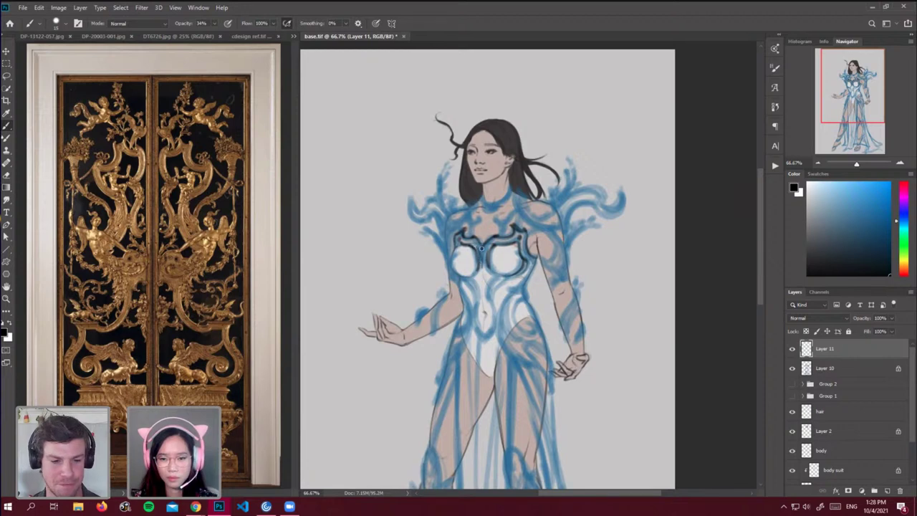
drag(486, 246, 484, 271)
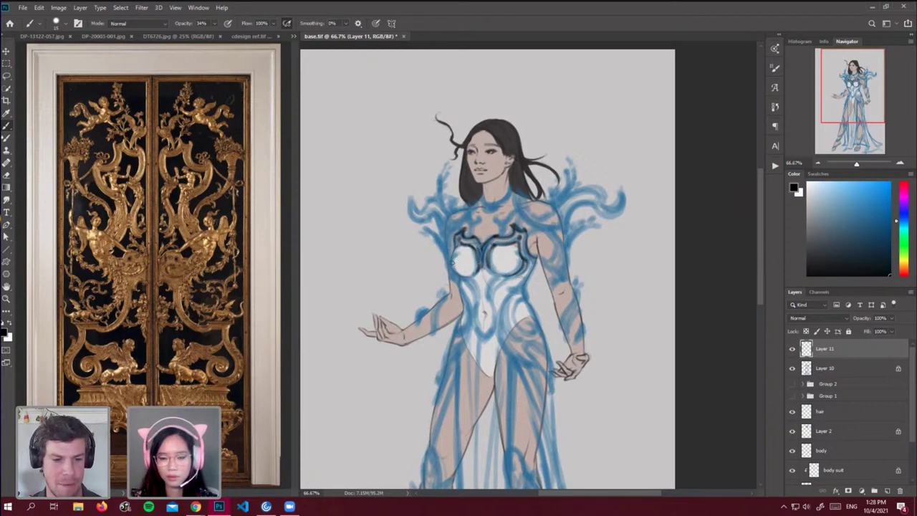
mouse_move(452, 263)
mouse_down()
mouse_move(487, 298)
mouse_move(500, 286)
mouse_move(490, 308)
mouse_move(471, 292)
mouse_move(476, 308)
mouse_up()
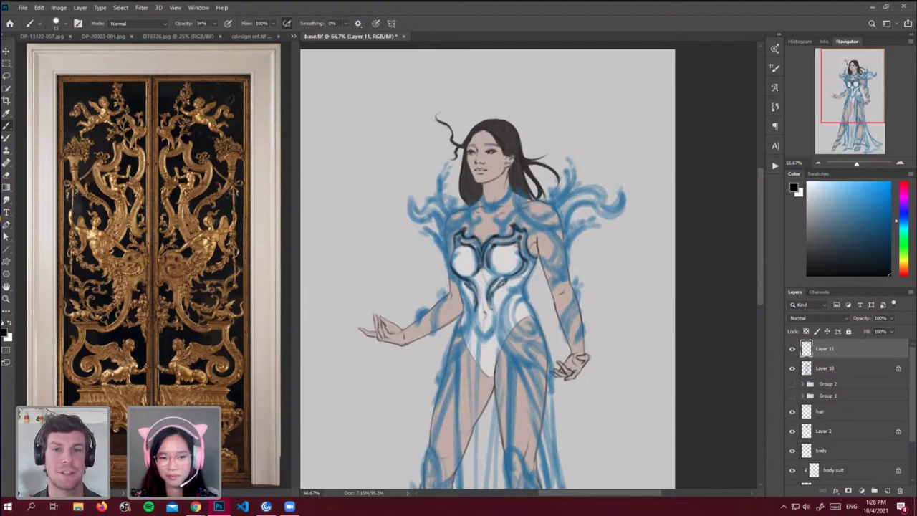
Reinforce the black bodice outline along the upper edges and outer side of both cups.
mouse_move(531, 264)
mouse_down()
mouse_move(508, 283)
mouse_move(522, 273)
mouse_up()
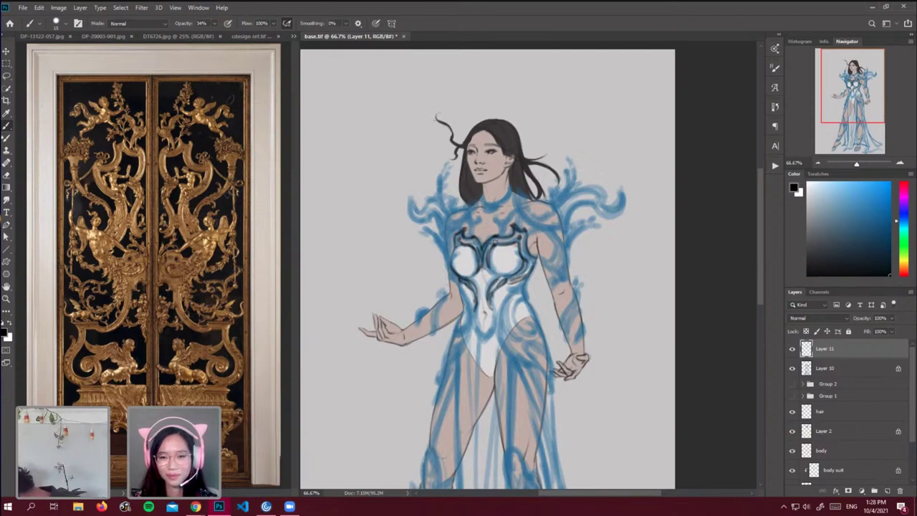
drag(499, 240, 518, 235)
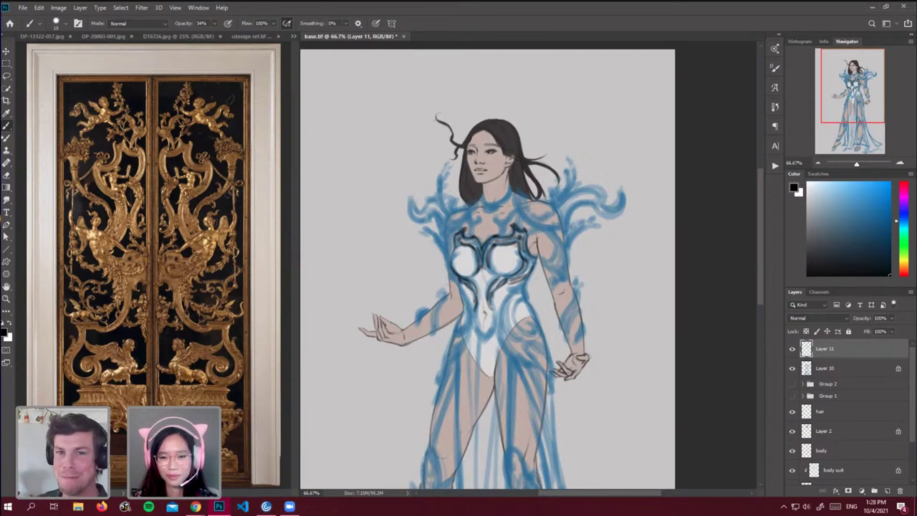
drag(462, 240, 469, 243)
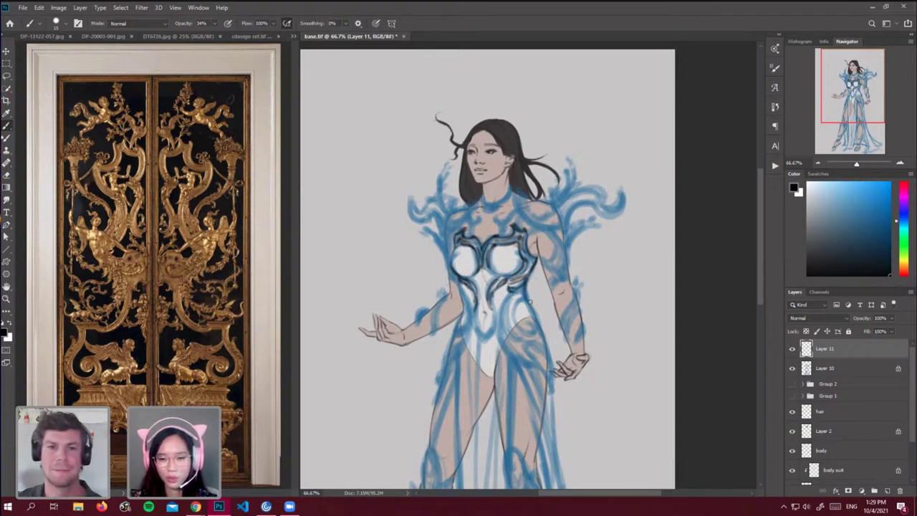
Draw black scroll lines on the torso below the cups and down both sides of the waist over the blue sketch.
drag(520, 307, 517, 328)
key(ctrl+z)
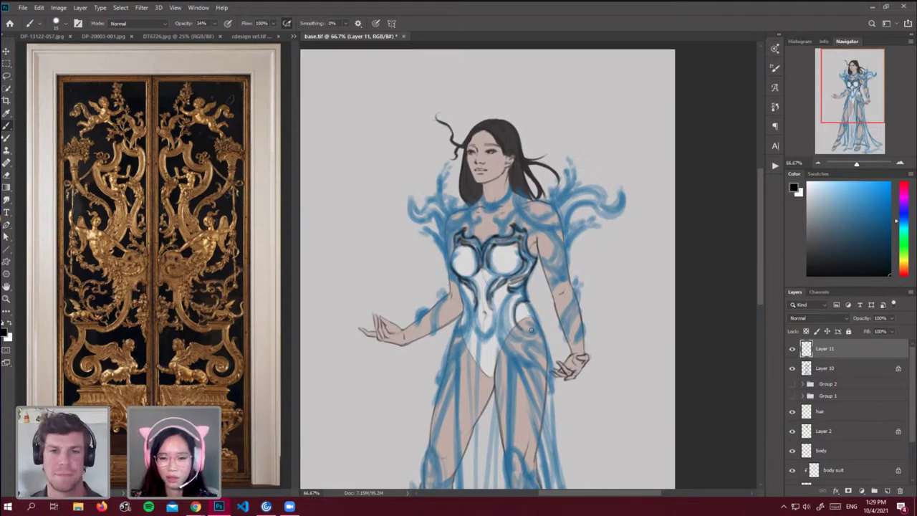
drag(510, 291, 501, 332)
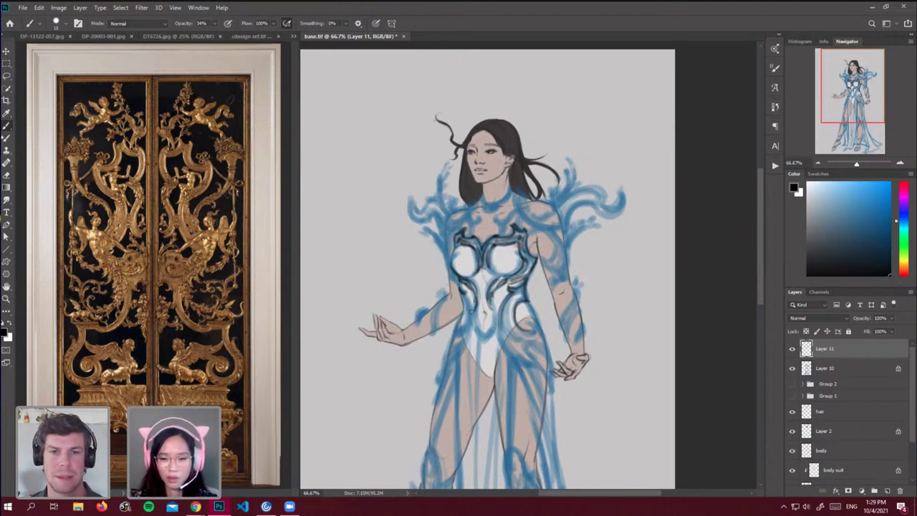
mouse_move(462, 293)
mouse_down()
mouse_move(470, 325)
mouse_move(459, 331)
mouse_up()
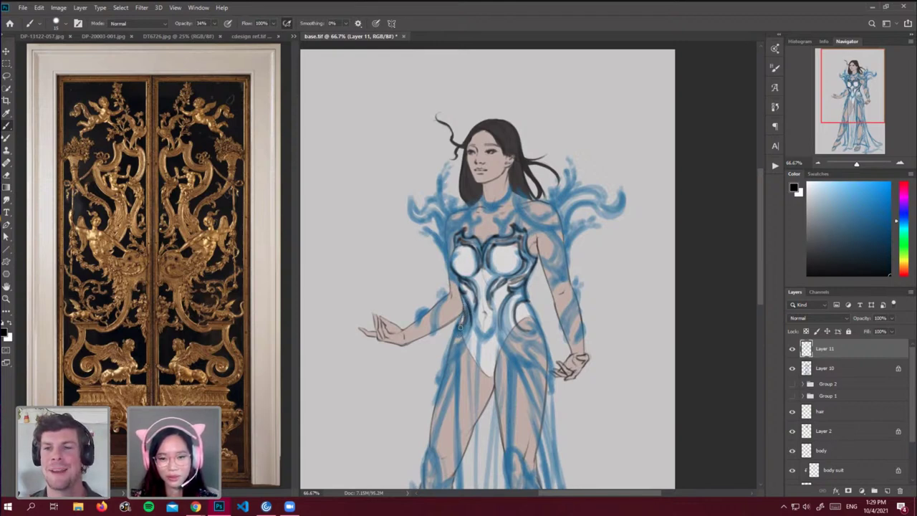
Trace the curved hip armor on both sides in black, sweeping the lines outward to a point at each upper thigh.
mouse_move(522, 322)
mouse_down()
mouse_move(534, 330)
mouse_move(534, 322)
mouse_move(528, 333)
mouse_move(513, 328)
mouse_move(526, 334)
mouse_move(505, 346)
mouse_move(528, 360)
mouse_up()
key(ctrl+z)
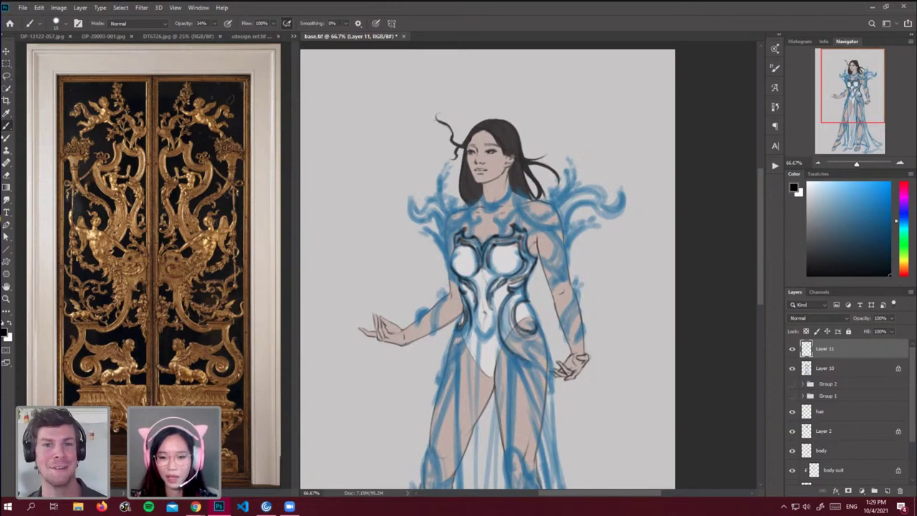
drag(470, 319, 448, 359)
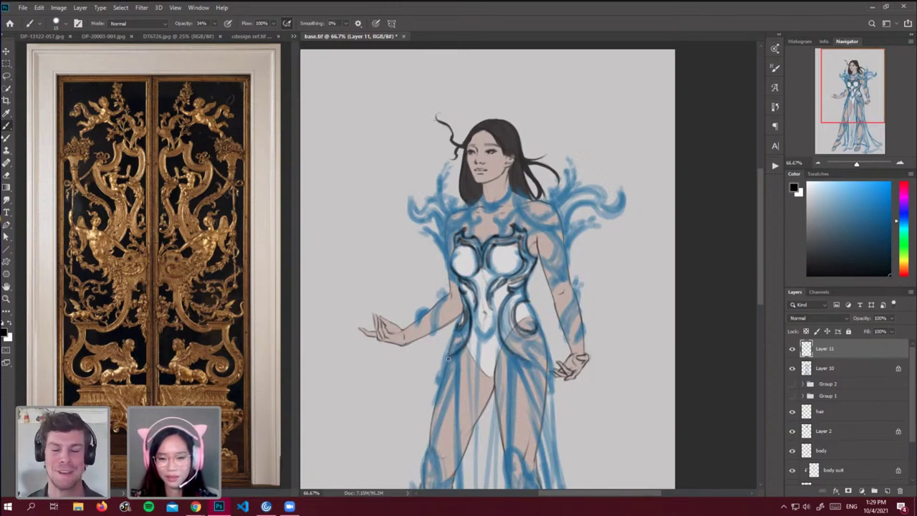
mouse_move(531, 344)
mouse_down()
mouse_move(545, 355)
mouse_move(552, 390)
mouse_up()
mouse_move(553, 358)
mouse_down()
mouse_move(528, 394)
mouse_move(540, 383)
mouse_up()
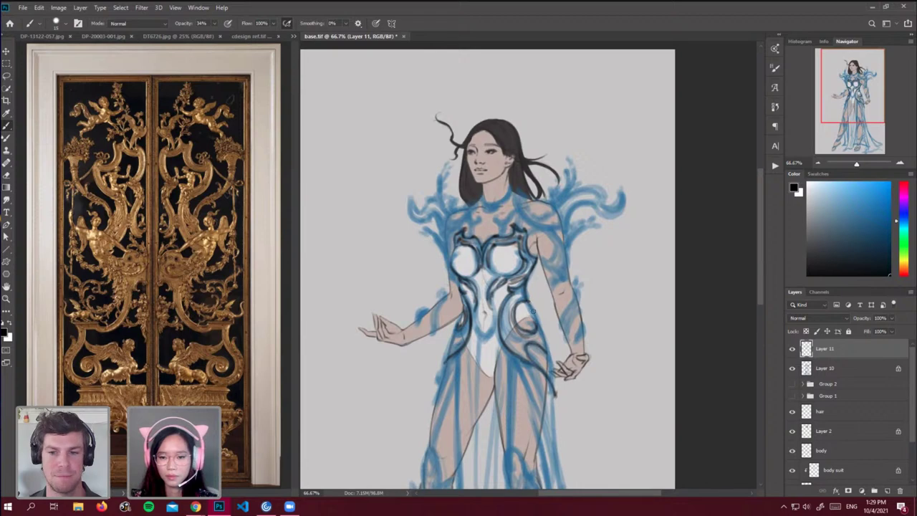
drag(533, 310, 548, 350)
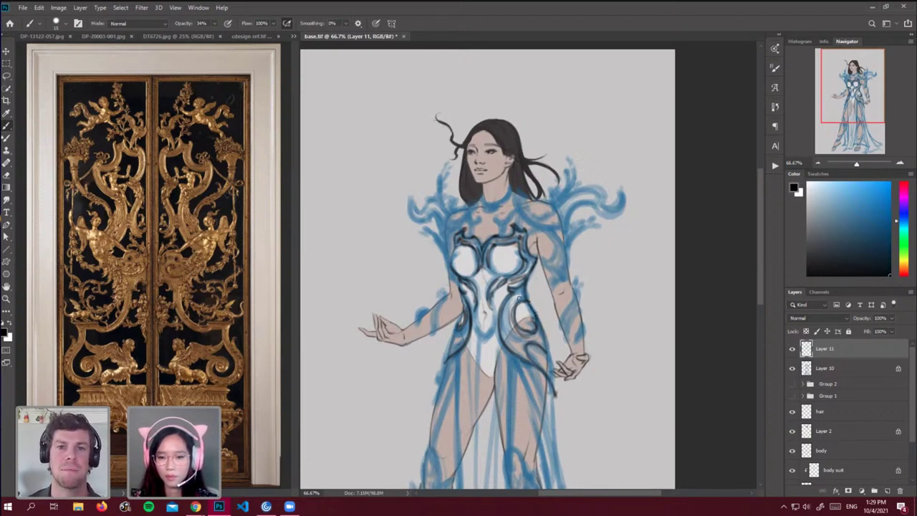
Add inner scroll lines to both hip pieces and darken their pointed outer ends in black.
drag(506, 312, 522, 351)
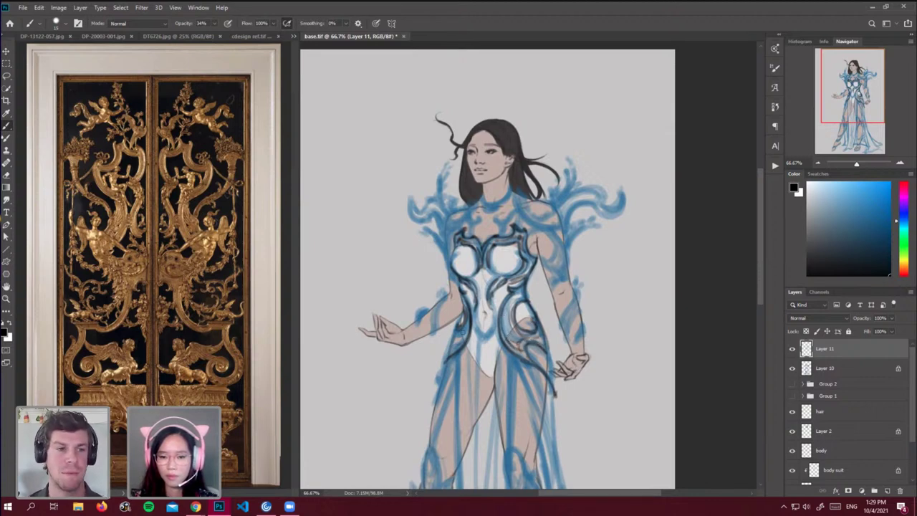
drag(465, 332, 447, 351)
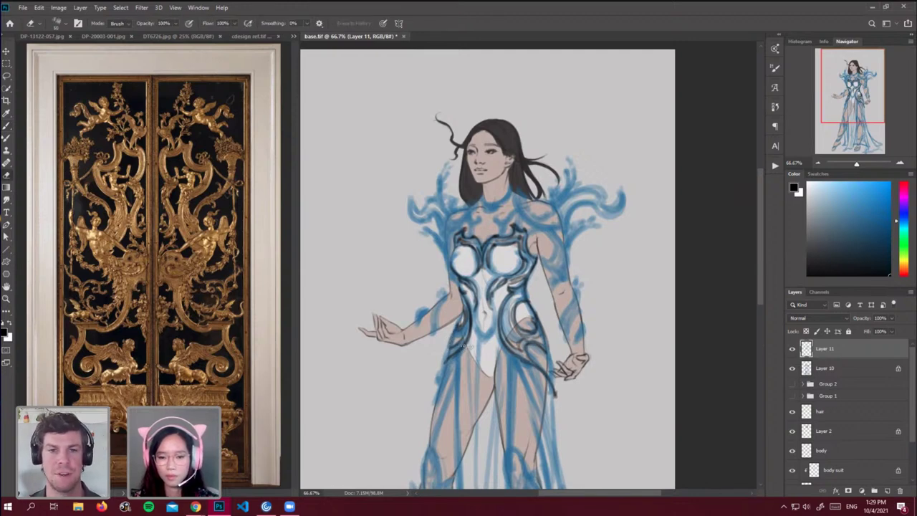
drag(464, 339, 444, 369)
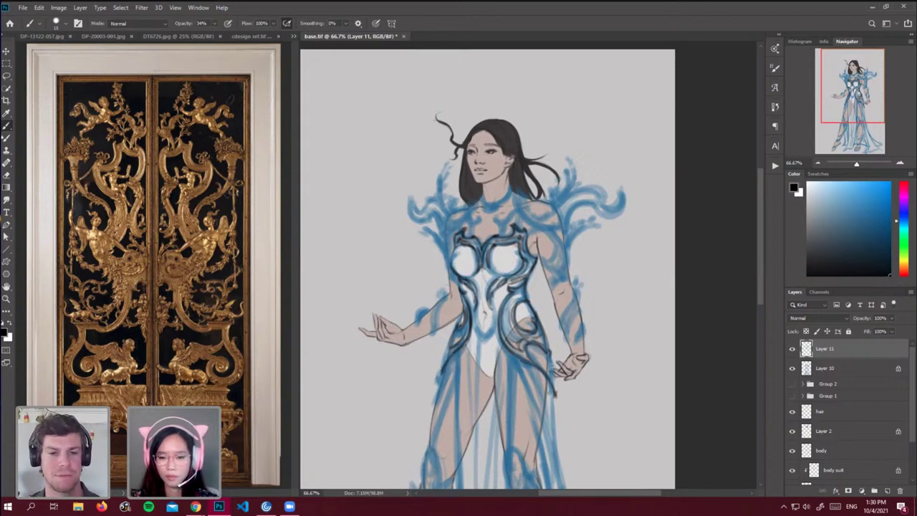
drag(550, 357, 556, 394)
mouse_move(547, 353)
mouse_down()
mouse_move(536, 370)
mouse_move(553, 385)
mouse_up()
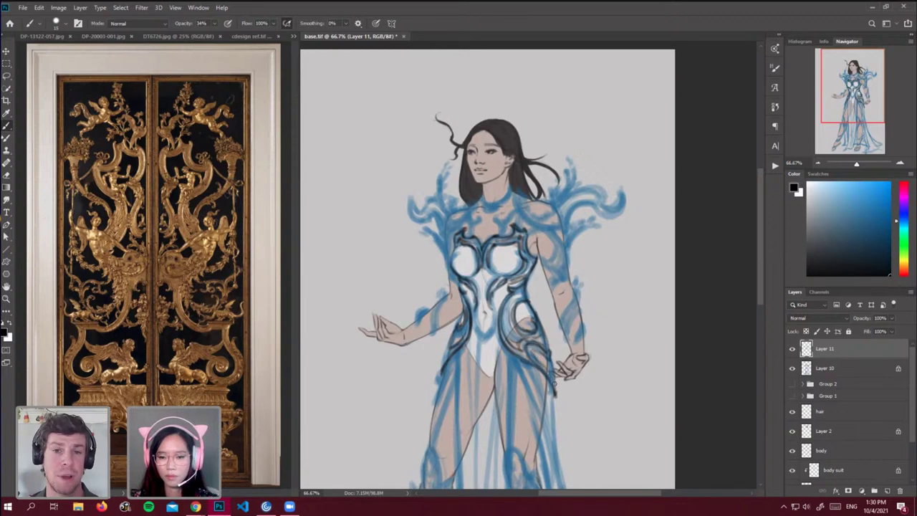
drag(446, 353, 441, 374)
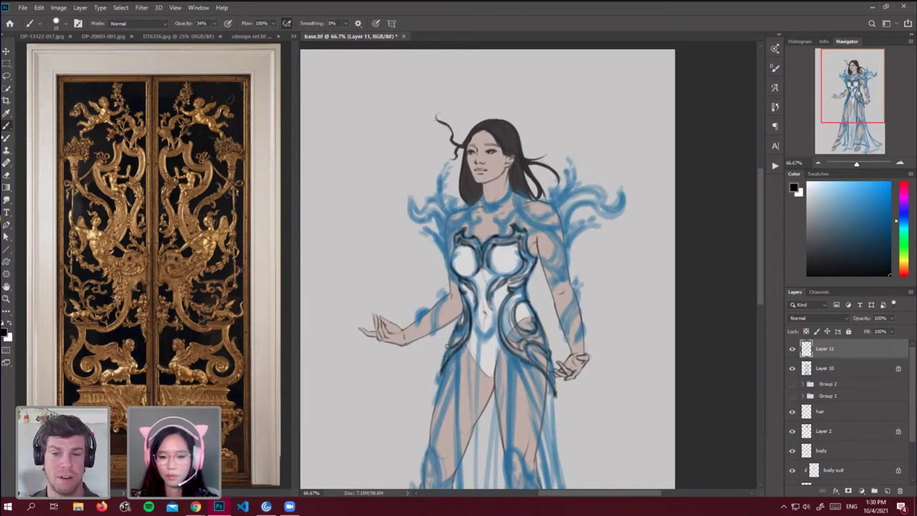
mouse_move(458, 329)
mouse_down()
mouse_move(447, 351)
mouse_move(458, 328)
mouse_up()
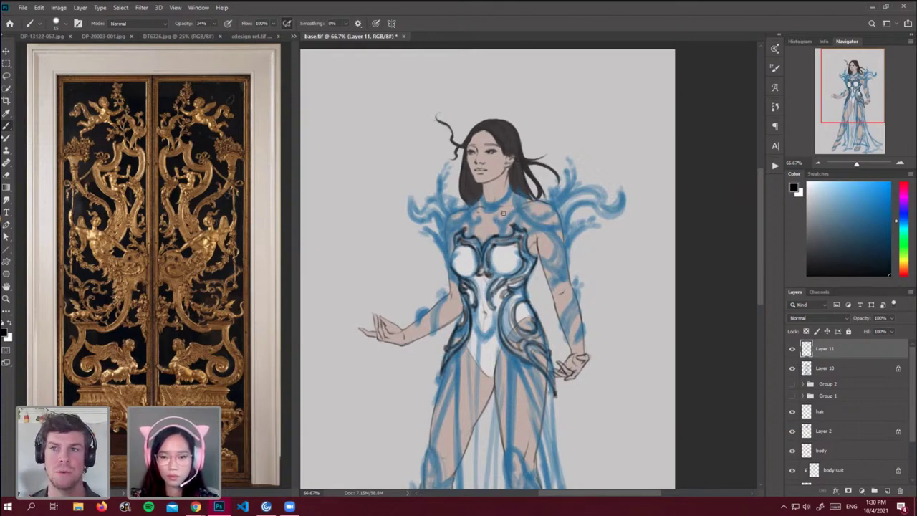
Draw black scrolls on the upper chest above both cups, curling out toward the collarbones.
drag(503, 214, 495, 227)
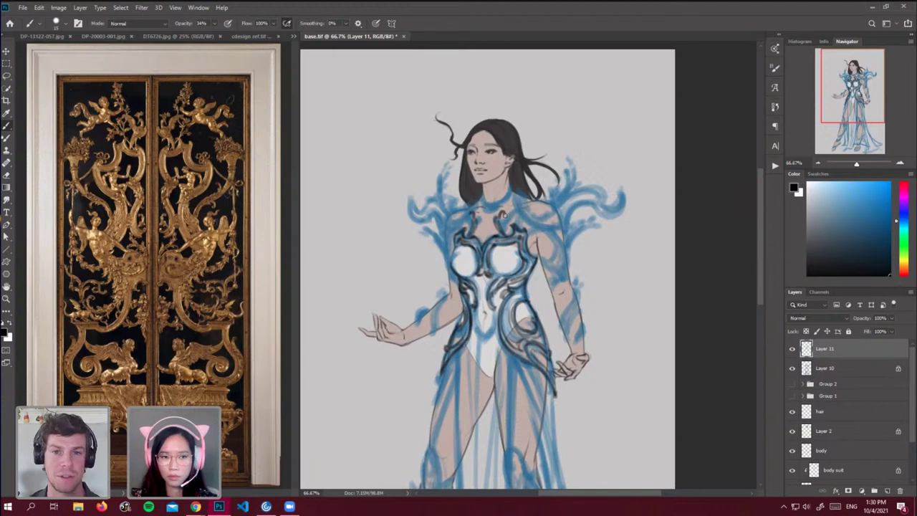
mouse_move(512, 212)
mouse_down()
mouse_move(537, 206)
mouse_move(508, 232)
mouse_move(442, 209)
mouse_up()
mouse_move(461, 215)
mouse_down()
mouse_move(445, 212)
mouse_move(470, 235)
mouse_up()
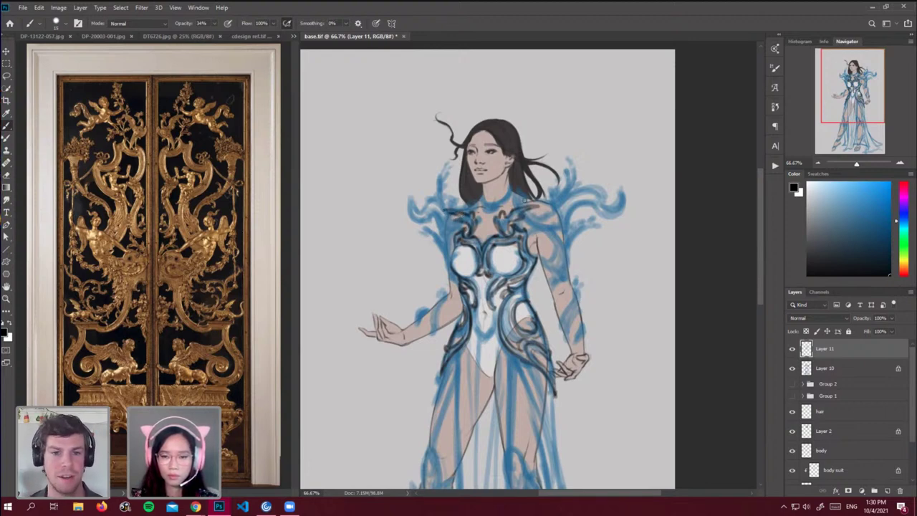
Trace the layered shoulder armor and the neck collar in black, thickening the scrolls over both shoulders.
mouse_move(529, 234)
mouse_down()
mouse_move(523, 198)
mouse_move(524, 210)
mouse_move(559, 229)
mouse_move(528, 213)
mouse_move(546, 213)
mouse_move(539, 215)
mouse_move(552, 194)
mouse_move(553, 220)
mouse_up()
key(ctrl+z)
key(ctrl+z)
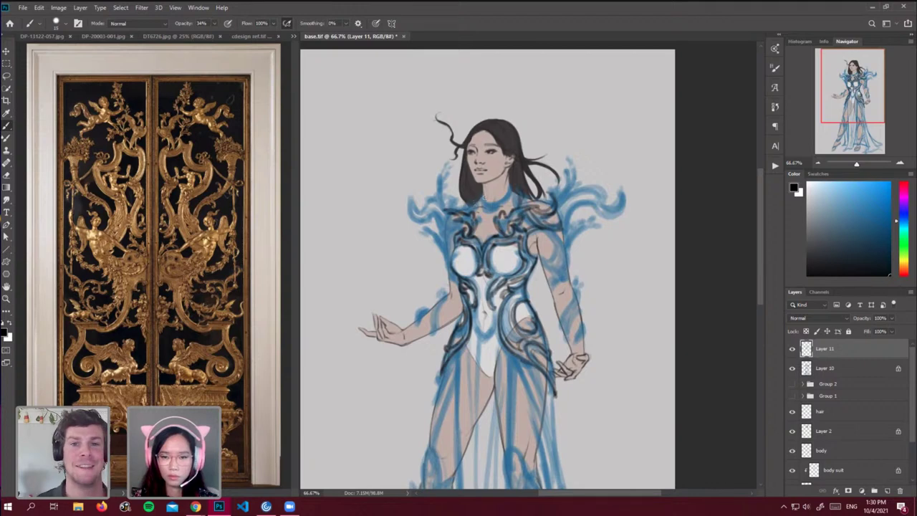
mouse_move(483, 206)
mouse_down()
mouse_move(500, 205)
mouse_move(511, 189)
mouse_move(497, 208)
mouse_move(473, 206)
mouse_up()
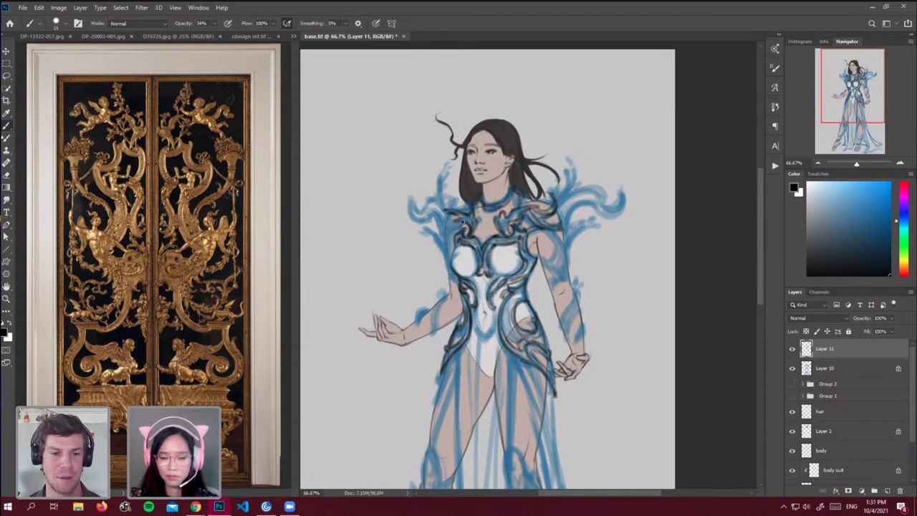
mouse_move(460, 233)
mouse_down()
mouse_move(459, 222)
mouse_move(445, 230)
mouse_move(461, 226)
mouse_move(449, 214)
mouse_move(458, 220)
mouse_up()
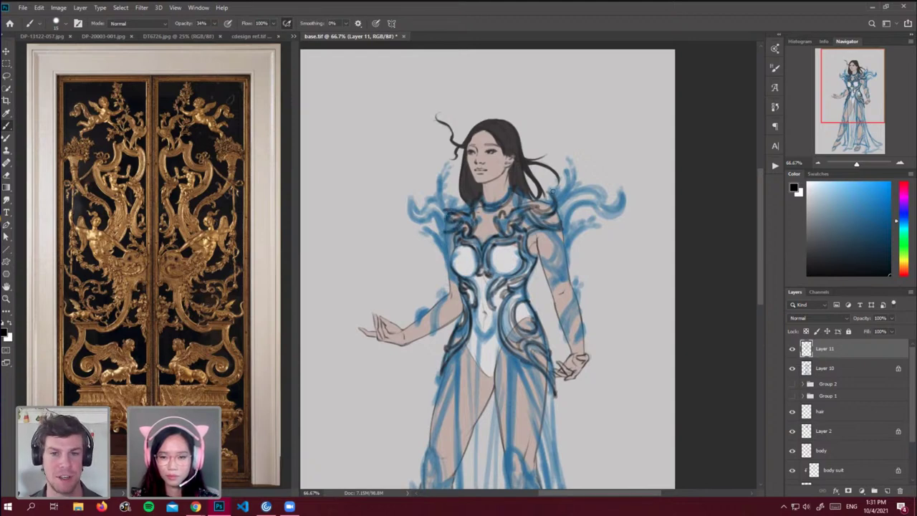
Outline the curved horns on both shoulders in black and add leafy sprigs rising above and hanging below them.
mouse_move(551, 186)
mouse_down()
mouse_move(566, 157)
mouse_move(566, 202)
mouse_move(548, 222)
mouse_move(565, 202)
mouse_move(622, 193)
mouse_move(609, 212)
mouse_move(598, 207)
mouse_move(571, 220)
mouse_move(592, 197)
mouse_move(572, 219)
mouse_move(600, 212)
mouse_up()
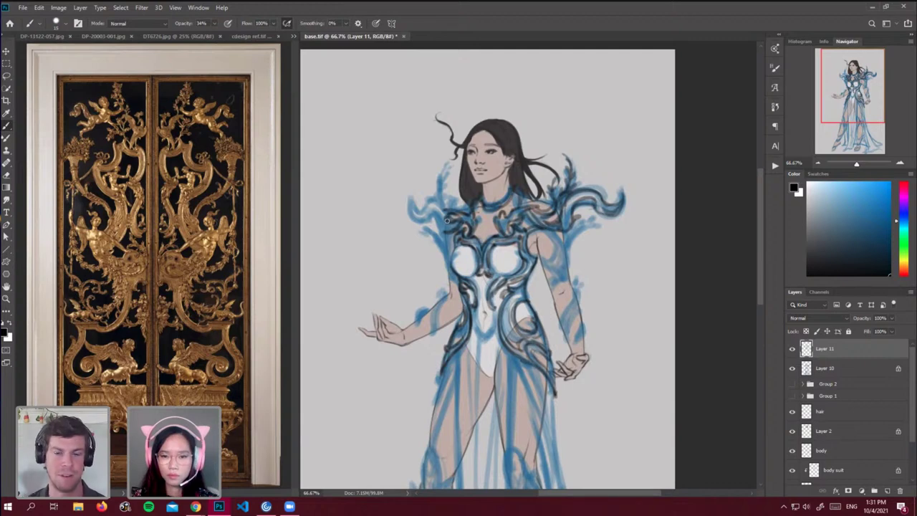
mouse_move(447, 221)
mouse_down()
mouse_move(428, 204)
mouse_move(431, 214)
mouse_move(432, 200)
mouse_move(444, 215)
mouse_move(424, 210)
mouse_move(432, 201)
mouse_move(416, 209)
mouse_move(411, 197)
mouse_move(416, 217)
mouse_move(411, 205)
mouse_move(443, 222)
mouse_up()
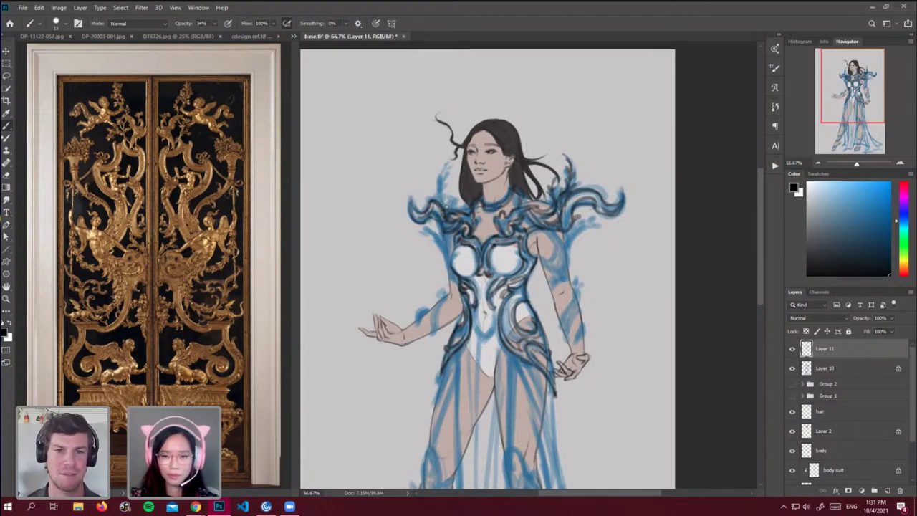
mouse_move(446, 165)
mouse_down()
mouse_move(444, 205)
mouse_move(433, 187)
mouse_move(446, 166)
mouse_up()
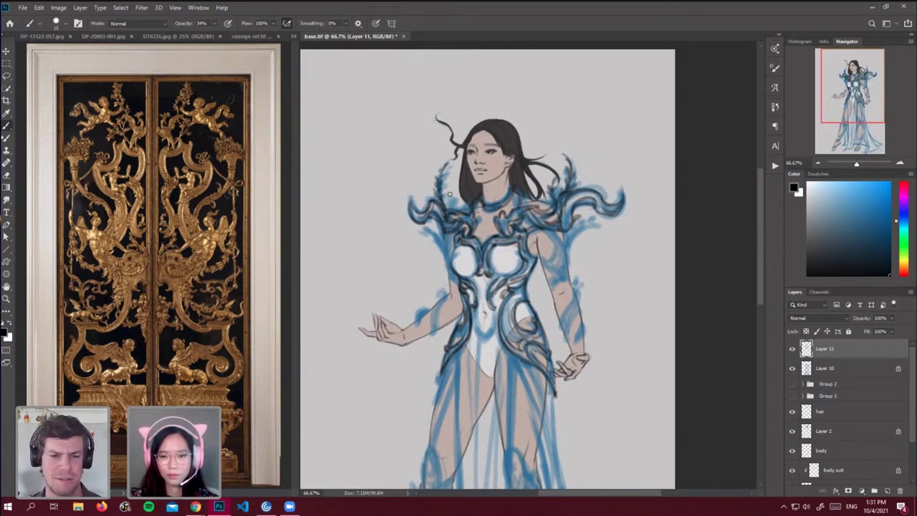
drag(450, 203, 451, 183)
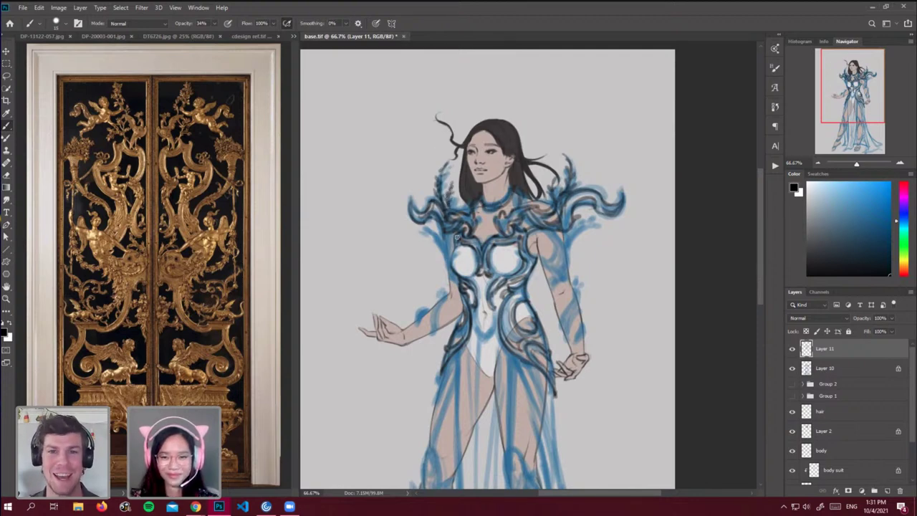
mouse_move(458, 230)
mouse_down()
mouse_move(449, 252)
mouse_move(447, 233)
mouse_move(446, 258)
mouse_move(424, 230)
mouse_move(446, 262)
mouse_up()
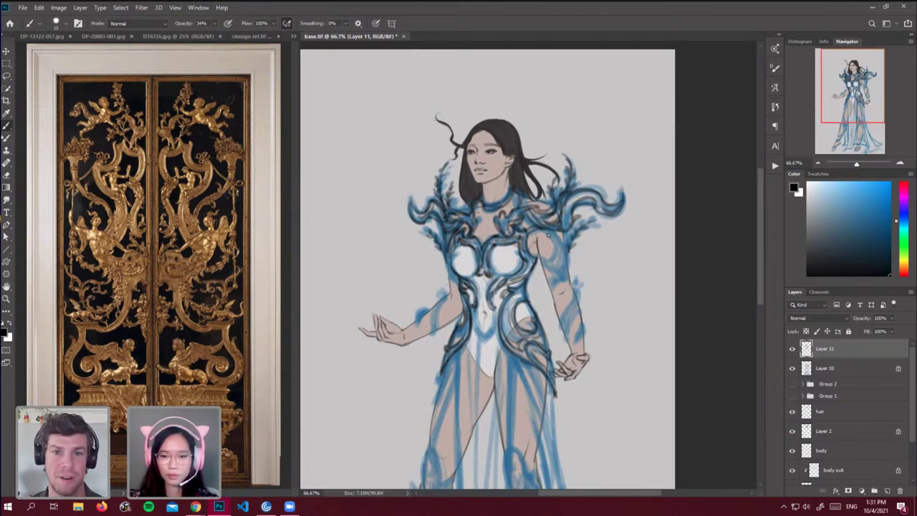
Trace the upper-arm bands and both leafy forearm bracers in black, and reinforce the bodice edge near the armpit.
mouse_move(548, 228)
mouse_down()
mouse_move(560, 256)
mouse_move(533, 246)
mouse_move(551, 256)
mouse_move(556, 247)
mouse_move(541, 260)
mouse_move(556, 271)
mouse_move(538, 261)
mouse_move(566, 275)
mouse_up()
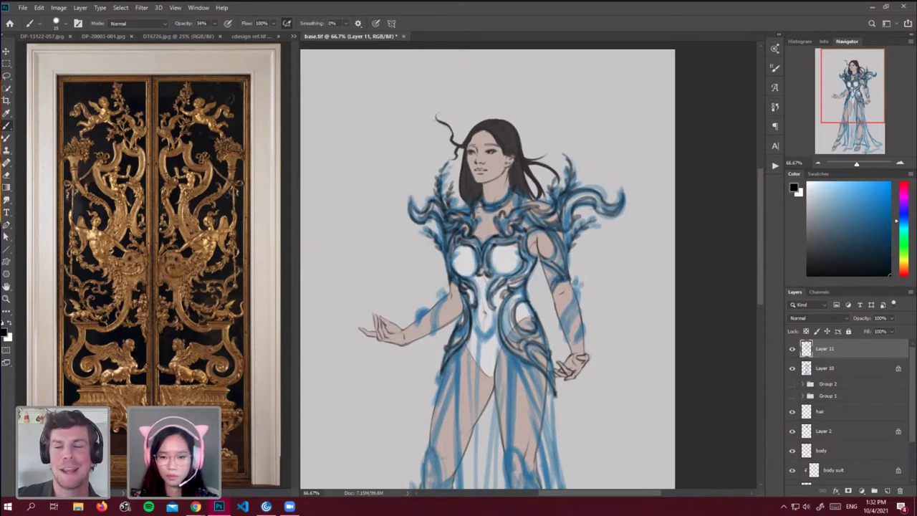
mouse_move(572, 287)
mouse_down()
mouse_move(568, 311)
mouse_move(577, 292)
mouse_move(565, 334)
mouse_move(581, 308)
mouse_move(576, 340)
mouse_move(585, 331)
mouse_move(577, 331)
mouse_move(581, 294)
mouse_move(559, 325)
mouse_move(588, 335)
mouse_up()
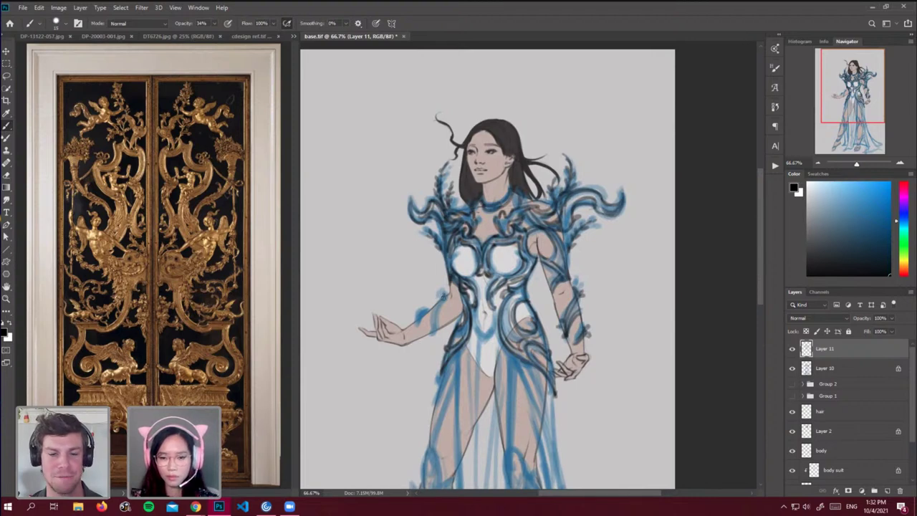
mouse_move(444, 297)
mouse_down()
mouse_move(434, 332)
mouse_move(433, 317)
mouse_move(431, 333)
mouse_move(421, 315)
mouse_up()
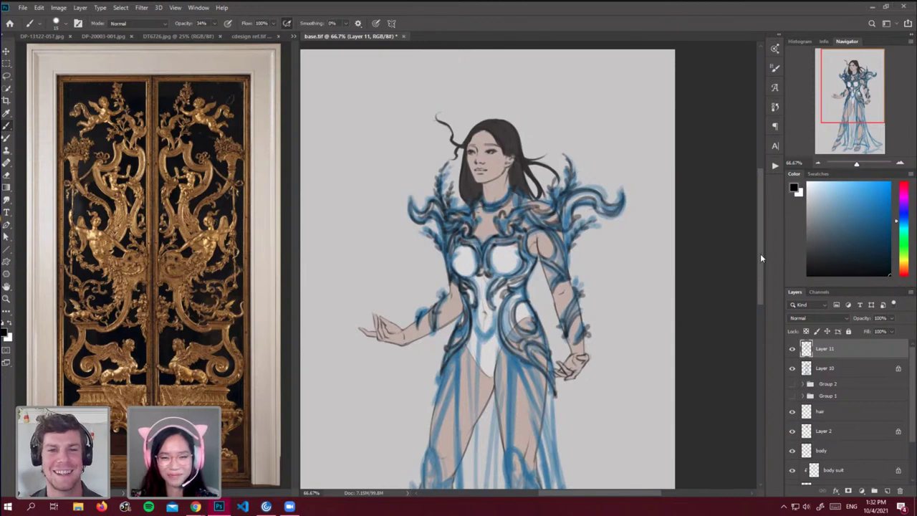
drag(760, 253, 760, 262)
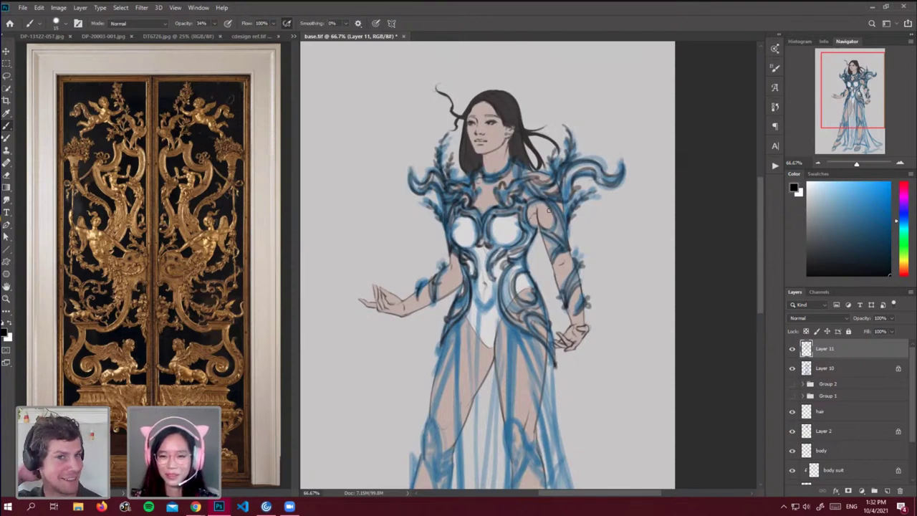
drag(533, 204, 528, 223)
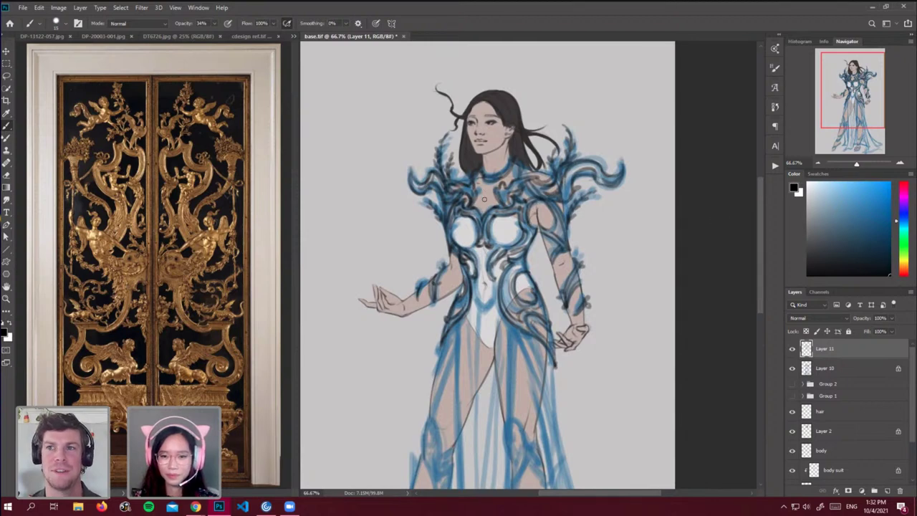
Outline the rounded guards over both knees in black, including the points wrapping below each kneecap.
drag(761, 234, 761, 289)
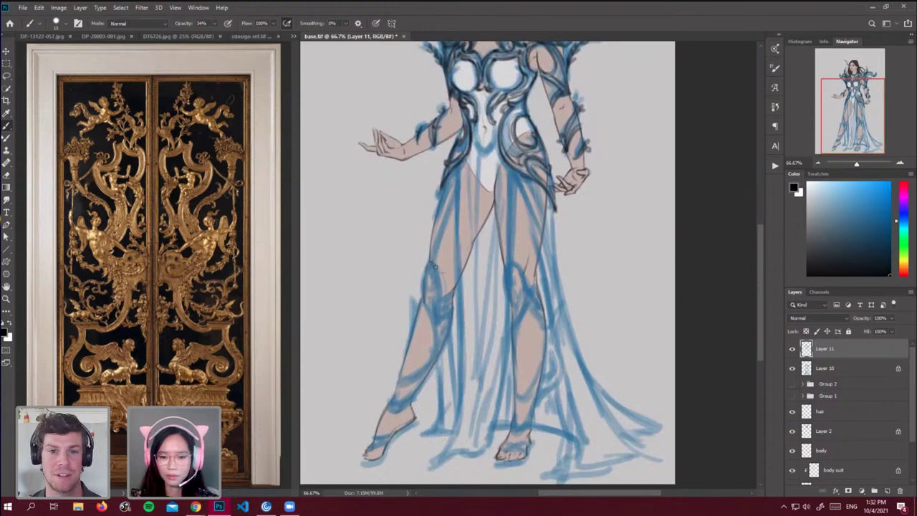
mouse_move(428, 262)
mouse_down()
mouse_move(443, 312)
mouse_move(452, 302)
mouse_move(451, 294)
mouse_up()
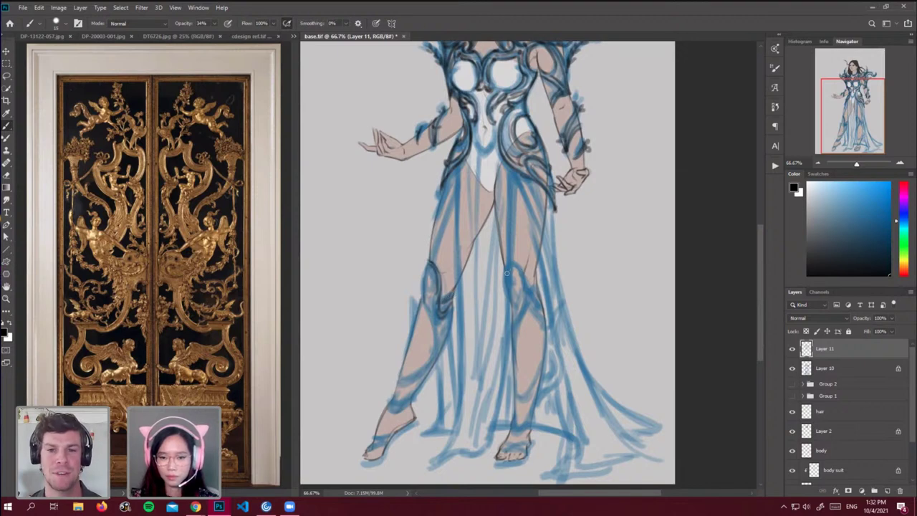
mouse_move(513, 266)
mouse_down()
mouse_move(542, 314)
mouse_move(533, 294)
mouse_move(539, 302)
mouse_up()
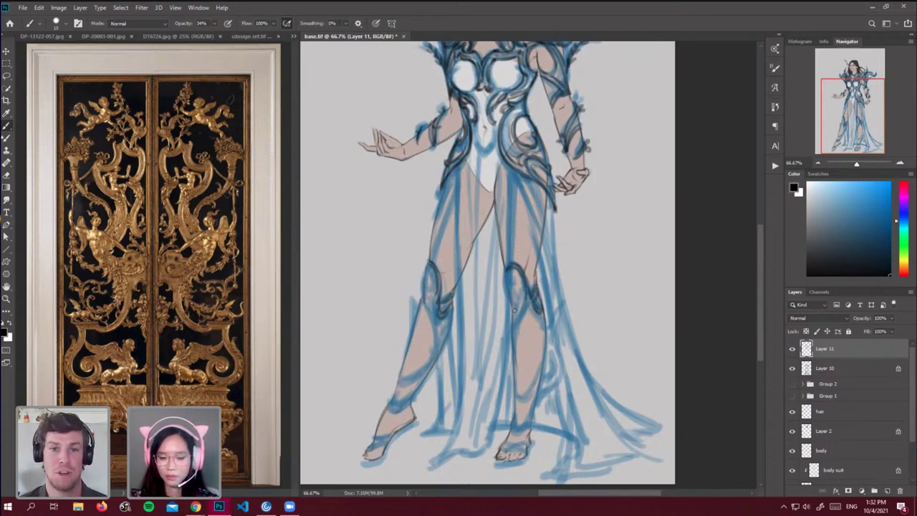
drag(523, 295, 512, 341)
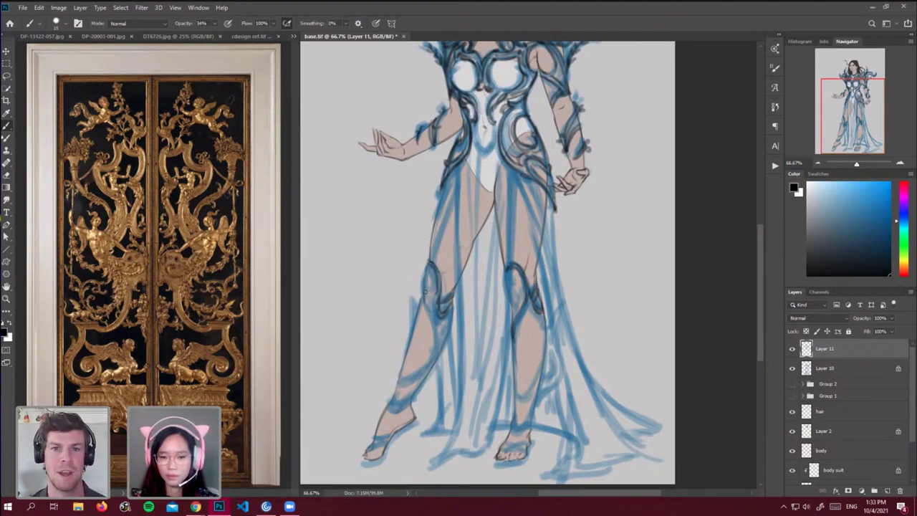
Trace the shin armor of the outstretched leg in black, from the knee guard down to the ankle bands.
drag(424, 290, 423, 295)
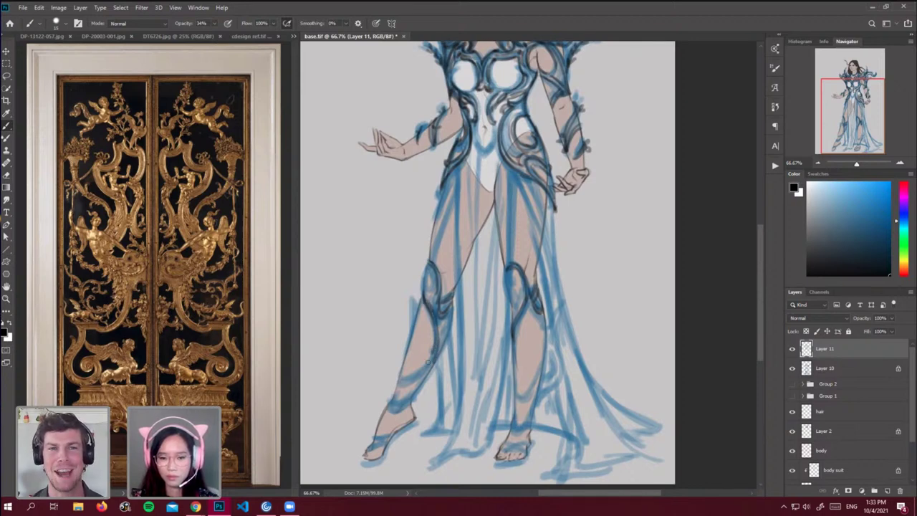
mouse_move(429, 362)
mouse_down()
mouse_move(400, 384)
mouse_move(404, 367)
mouse_move(421, 380)
mouse_move(430, 365)
mouse_move(408, 400)
mouse_move(386, 409)
mouse_move(395, 391)
mouse_move(398, 406)
mouse_move(389, 402)
mouse_move(414, 399)
mouse_move(396, 409)
mouse_move(388, 404)
mouse_move(388, 406)
mouse_up()
key(ctrl+z)
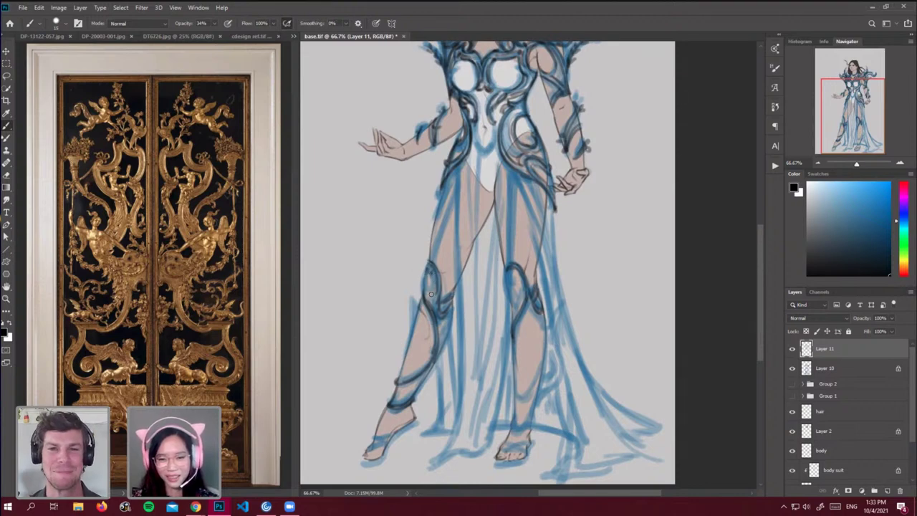
drag(434, 294, 449, 320)
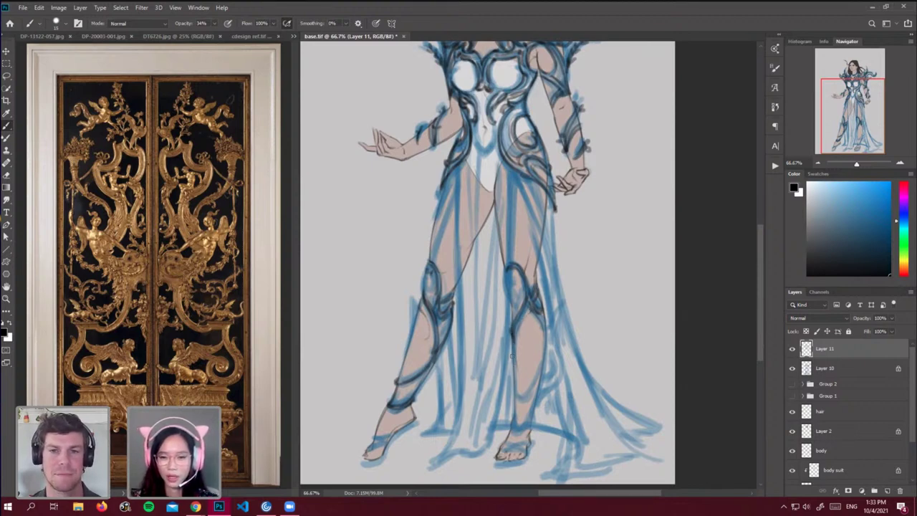
Trace the straight leg's shin armor in black, along both sides of the calf and around the ankle.
drag(506, 271, 511, 325)
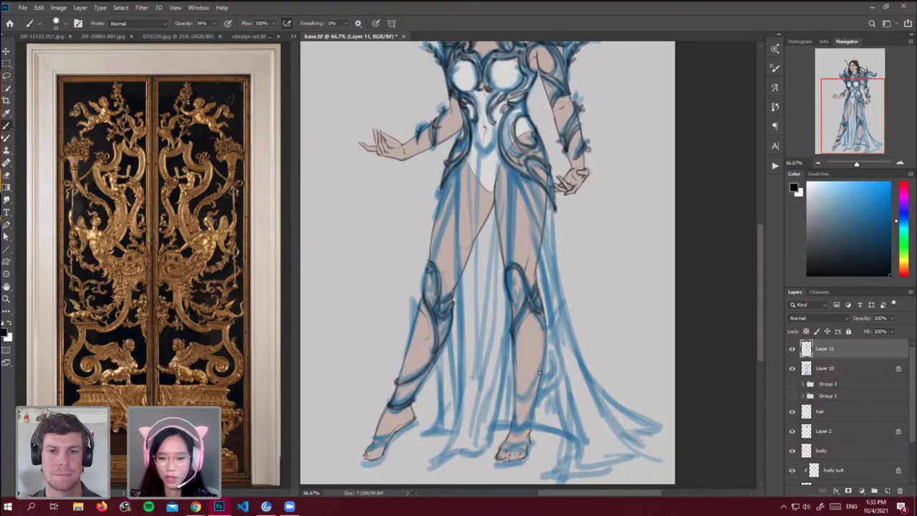
mouse_move(536, 387)
mouse_down()
mouse_move(523, 402)
mouse_move(517, 391)
mouse_move(533, 389)
mouse_move(518, 404)
mouse_move(533, 412)
mouse_move(527, 426)
mouse_move(512, 418)
mouse_move(534, 405)
mouse_move(532, 415)
mouse_up()
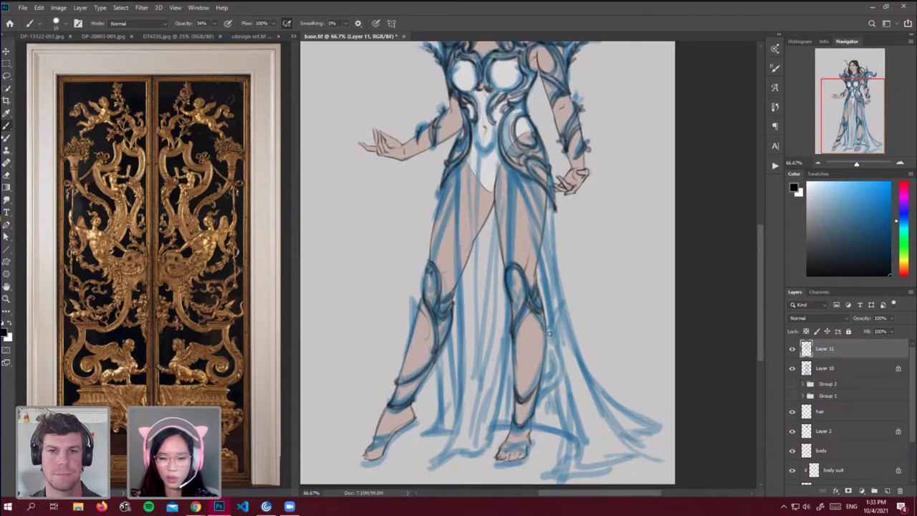
drag(549, 333, 540, 380)
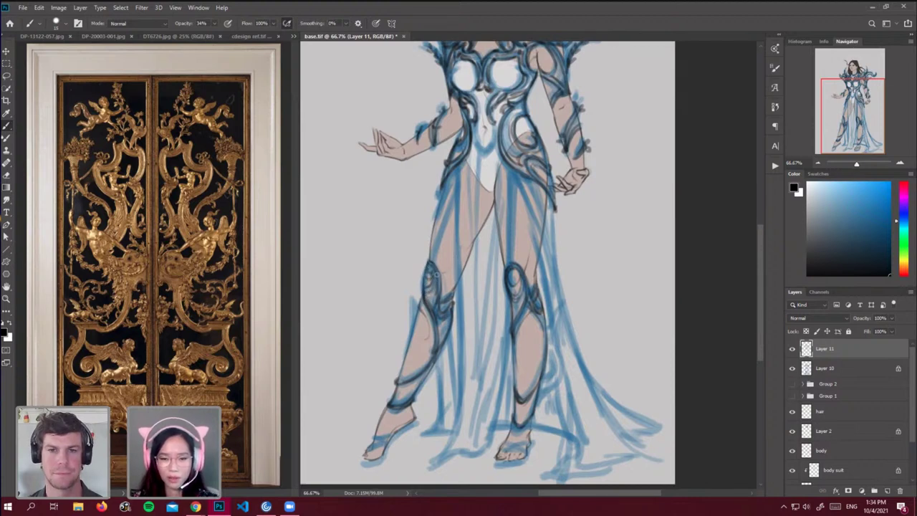
Add curled inner lines to both knee guards and thicken the black contours of the knee and shin armor.
drag(431, 263, 441, 297)
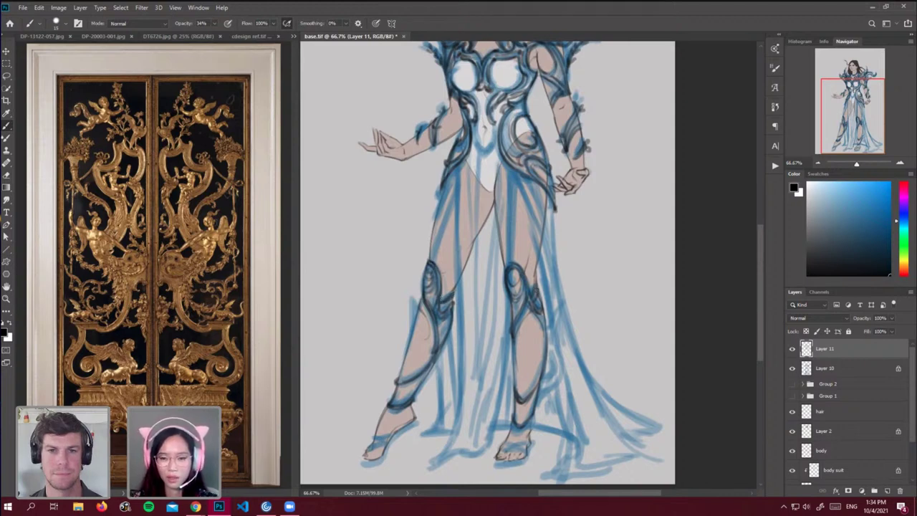
mouse_move(537, 286)
mouse_down()
mouse_move(538, 298)
mouse_move(527, 295)
mouse_up()
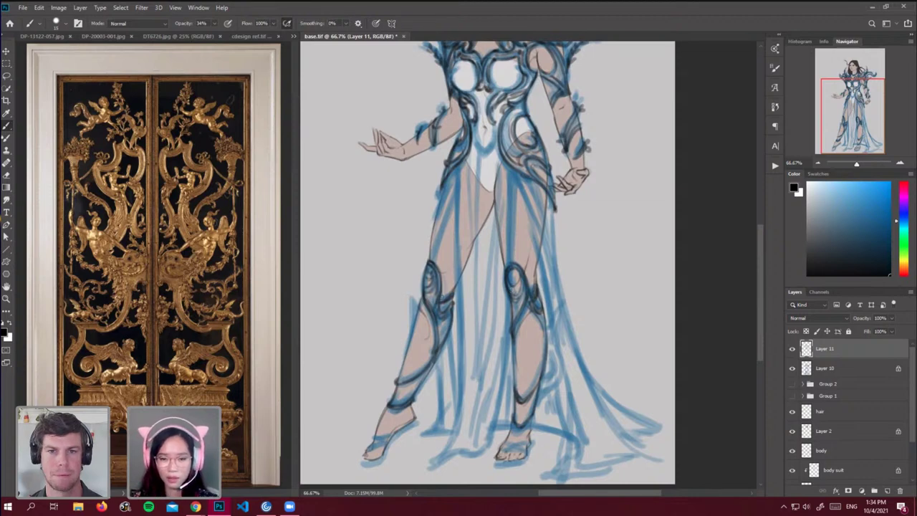
drag(441, 294, 443, 308)
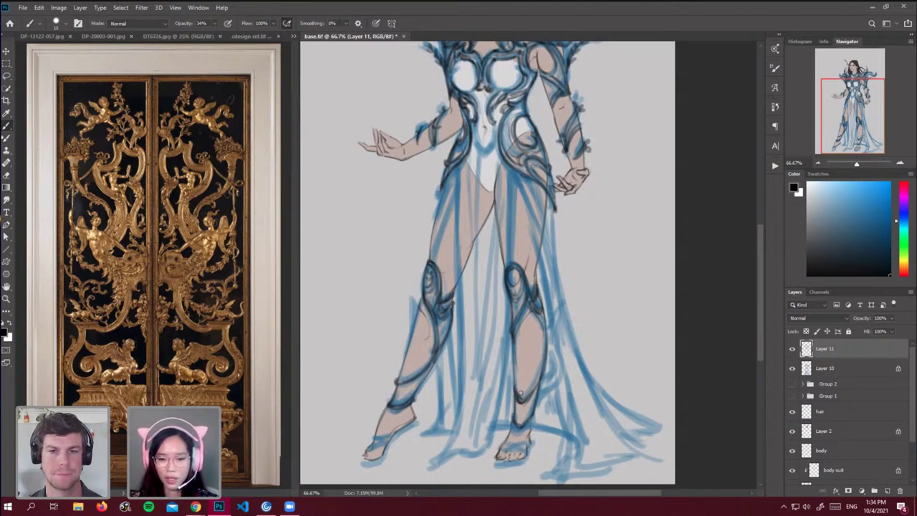
mouse_move(520, 398)
mouse_down()
mouse_move(537, 387)
mouse_move(522, 400)
mouse_up()
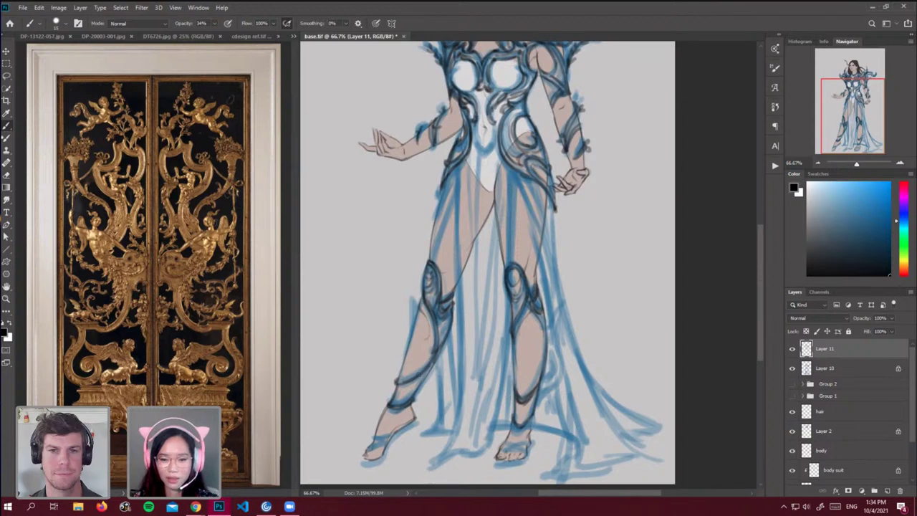
mouse_move(430, 366)
mouse_down()
mouse_move(396, 382)
mouse_move(421, 379)
mouse_up()
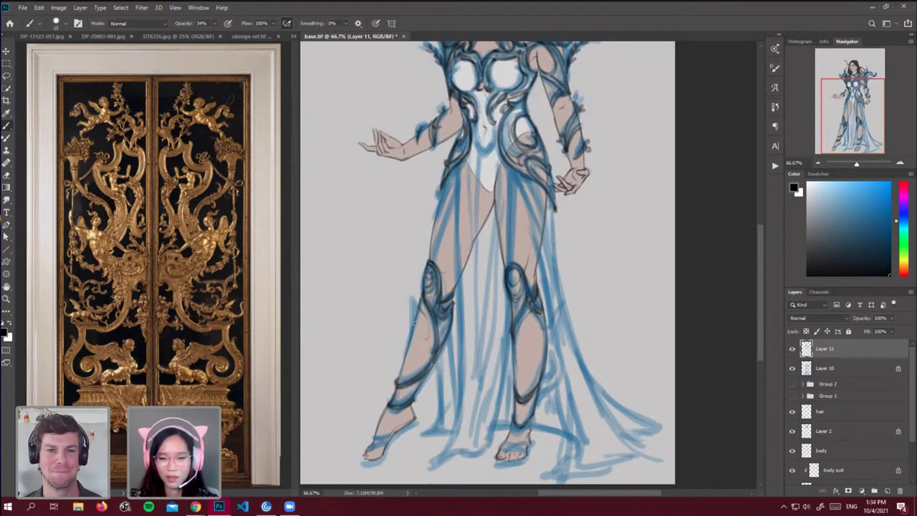
drag(422, 299, 403, 368)
drag(513, 338, 512, 357)
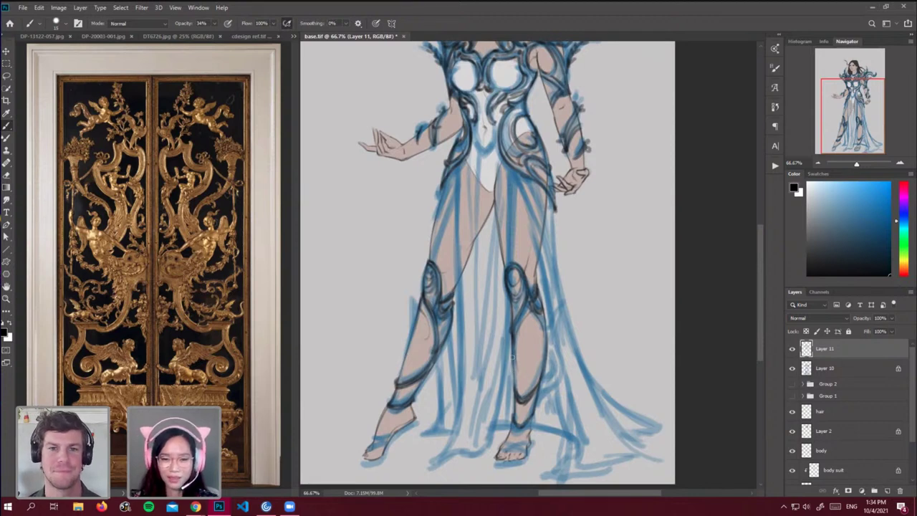
drag(424, 280, 424, 290)
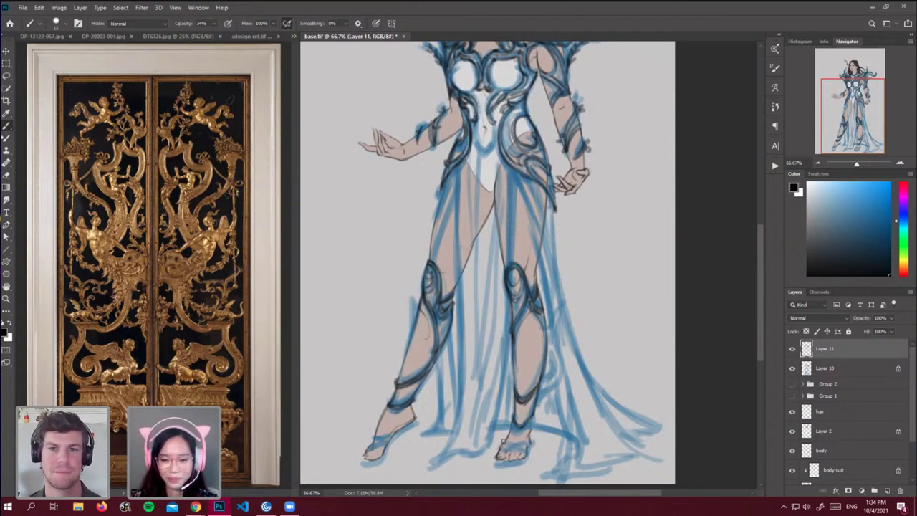
Draw black strapped sandals on both feet and ink the curved bodice edge below the navel.
mouse_move(509, 441)
mouse_down()
mouse_move(526, 441)
mouse_move(502, 450)
mouse_move(524, 450)
mouse_move(503, 464)
mouse_move(528, 459)
mouse_move(496, 461)
mouse_move(506, 467)
mouse_move(529, 460)
mouse_move(530, 444)
mouse_up()
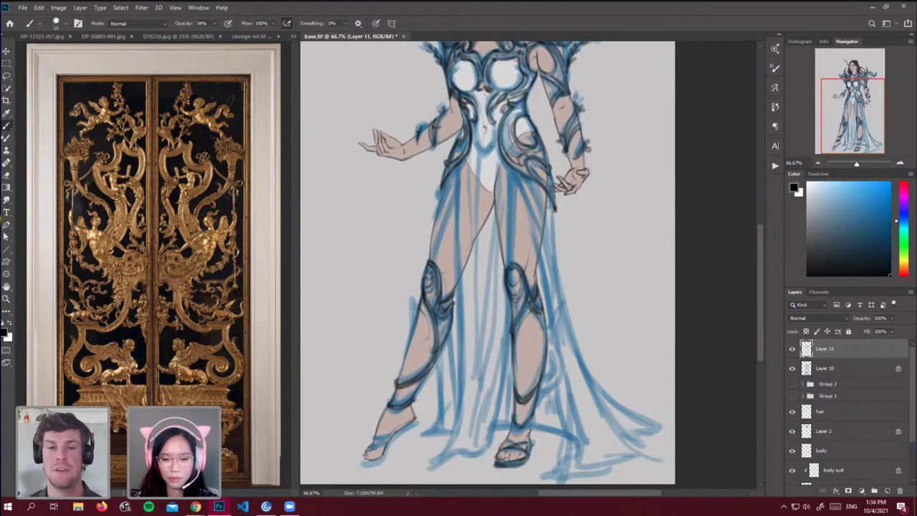
mouse_move(370, 448)
mouse_down()
mouse_move(387, 440)
mouse_move(383, 433)
mouse_move(382, 465)
mouse_move(392, 438)
mouse_move(374, 442)
mouse_move(396, 429)
mouse_move(378, 460)
mouse_move(358, 465)
mouse_move(379, 463)
mouse_move(363, 460)
mouse_up()
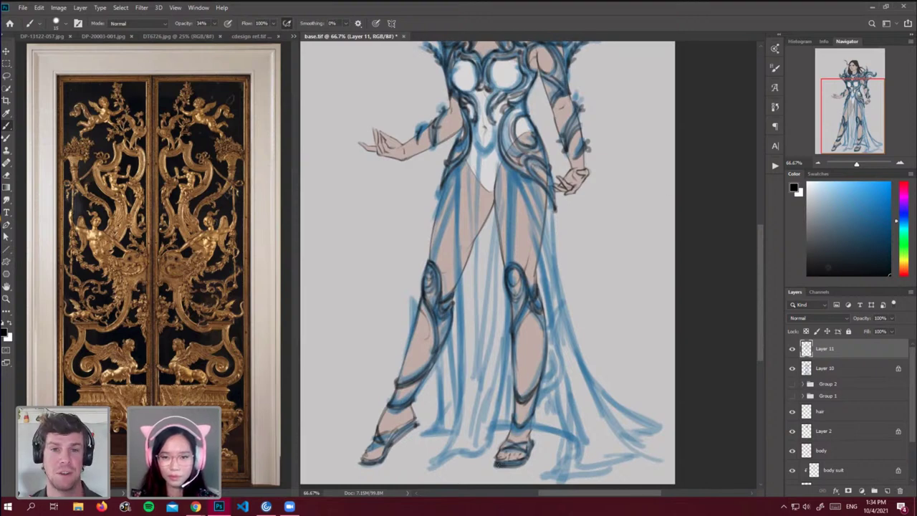
scroll(763, 230, up, 2)
scroll(764, 230, up, 1)
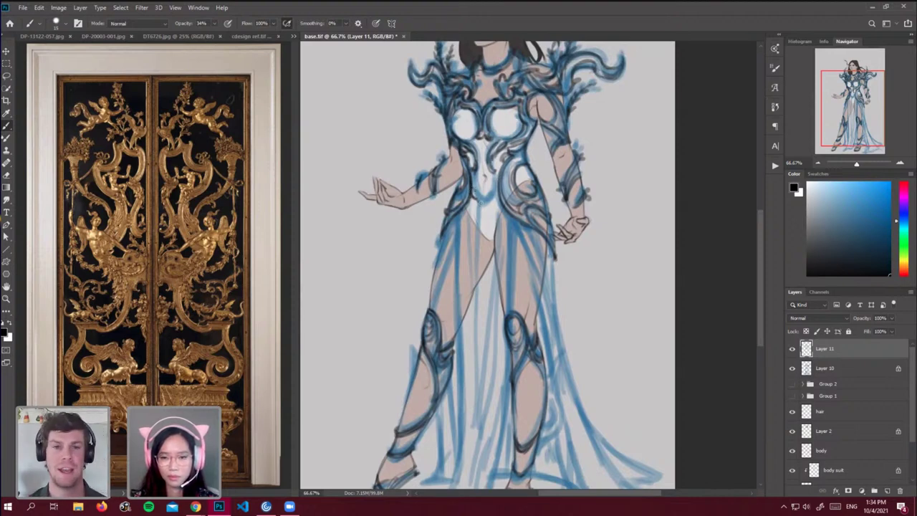
key(ctrl)
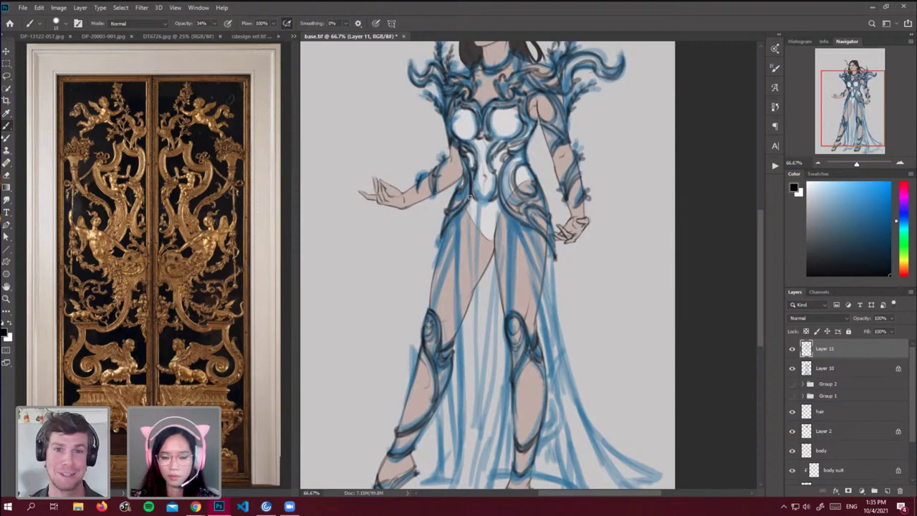
Create a new layer and trace the skirt's outer edge in black from the hip along the outstretched leg's thigh.
click(818, 163)
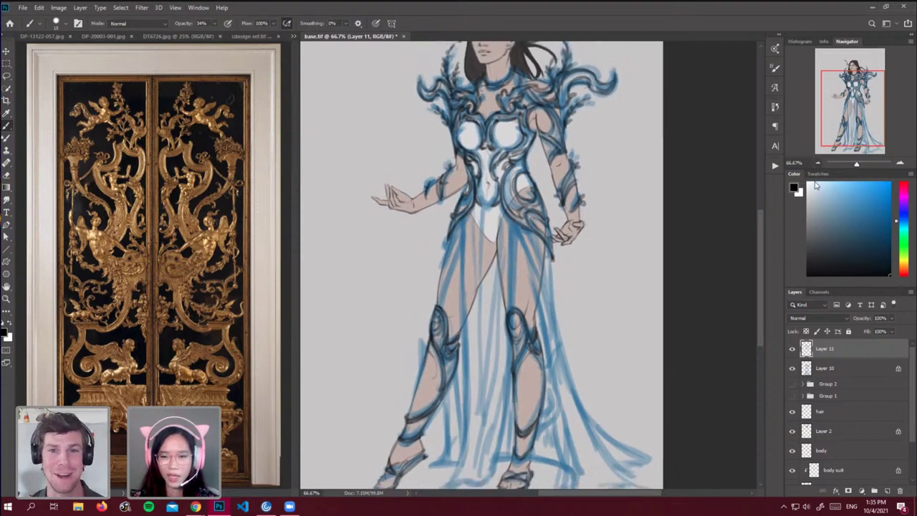
click(887, 491)
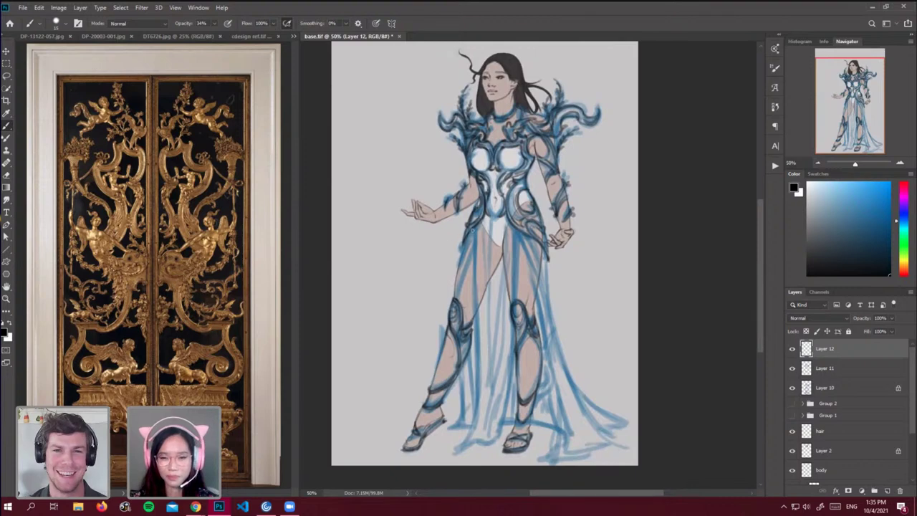
drag(475, 250, 443, 327)
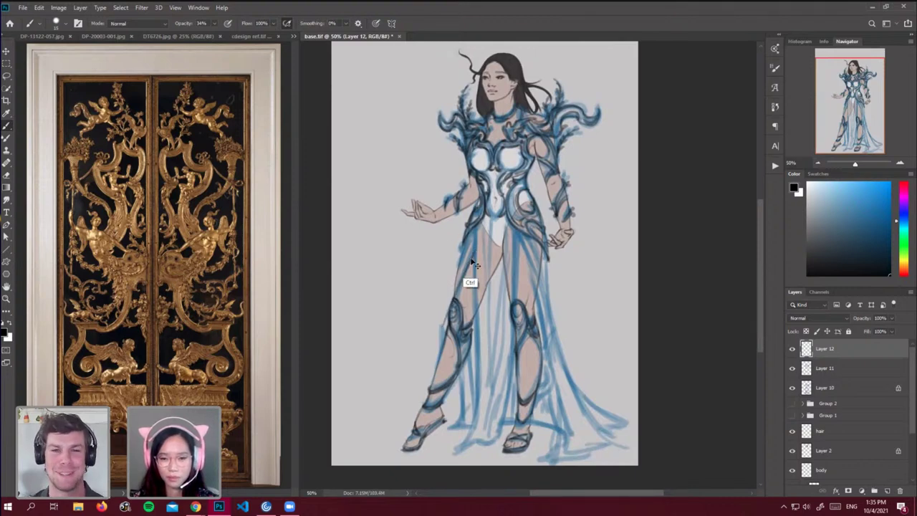
key(ctrl+z)
drag(472, 257, 450, 320)
drag(473, 241, 447, 317)
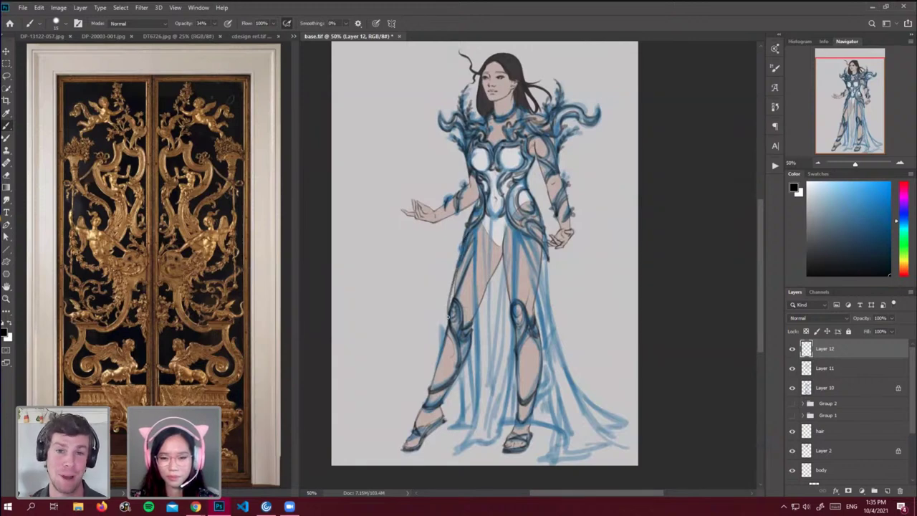
drag(454, 277, 447, 324)
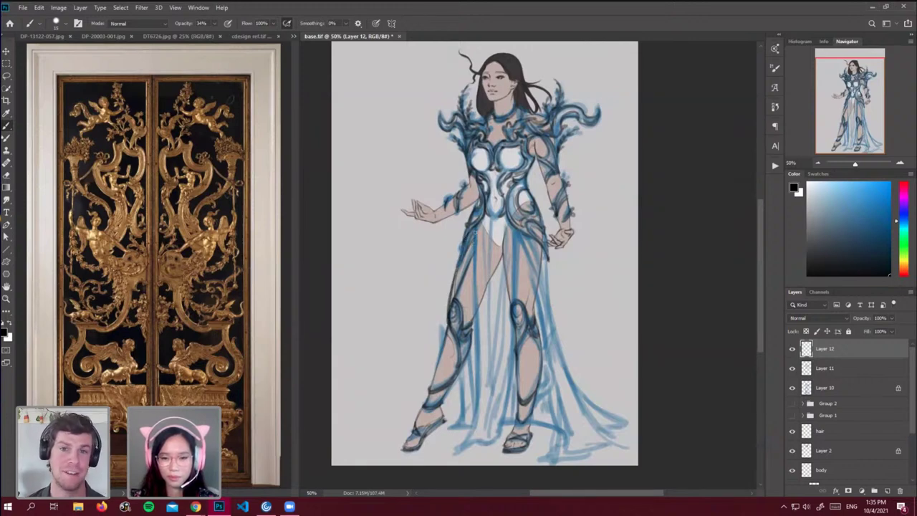
Outline the skirt's front panel in black, tracing both long edges and the wavy hem between the feet.
mouse_move(476, 227)
mouse_down()
mouse_move(470, 350)
mouse_move(474, 293)
mouse_move(471, 323)
mouse_up()
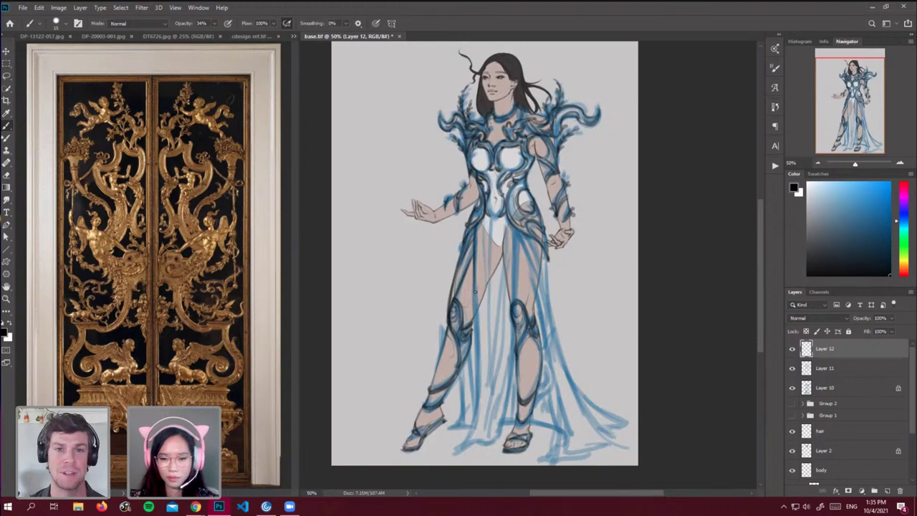
mouse_move(477, 292)
mouse_down()
mouse_move(477, 384)
mouse_move(477, 369)
mouse_move(462, 448)
mouse_move(465, 435)
mouse_move(465, 446)
mouse_move(482, 439)
mouse_move(465, 446)
mouse_move(504, 425)
mouse_up()
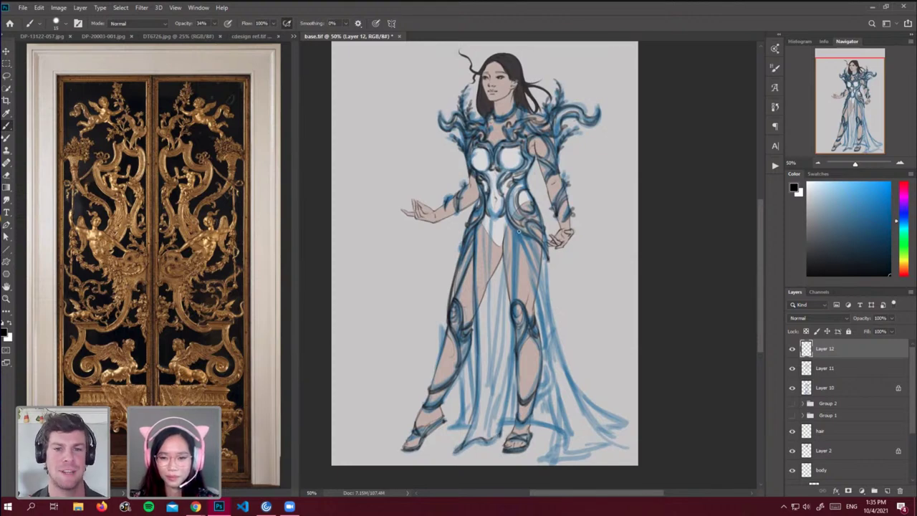
drag(519, 230, 519, 315)
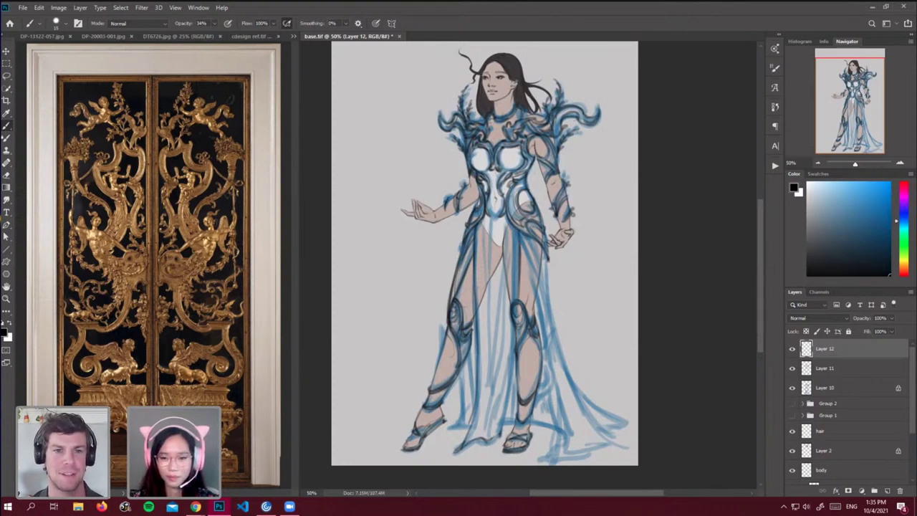
key(ctrl+z)
mouse_move(518, 233)
mouse_down()
mouse_move(510, 320)
mouse_move(513, 312)
mouse_up()
drag(515, 266, 509, 306)
drag(515, 356, 500, 434)
drag(513, 383, 499, 436)
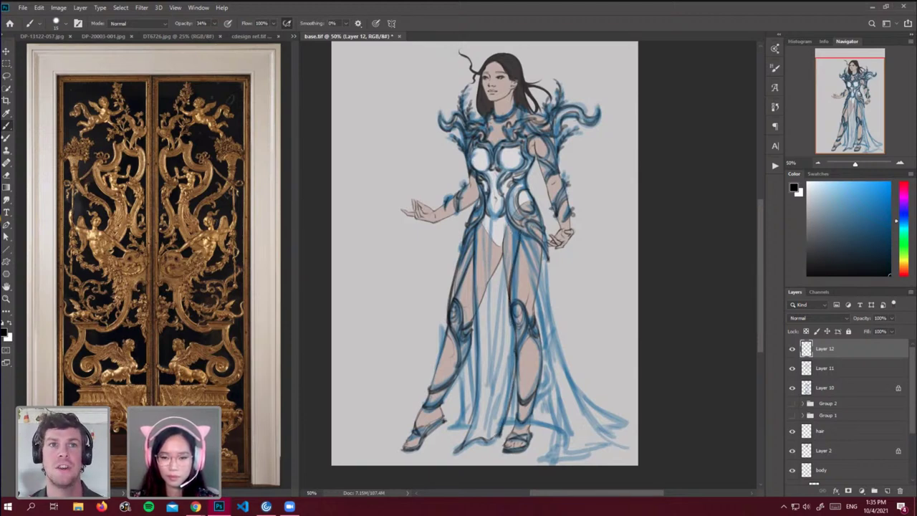
drag(512, 221, 492, 371)
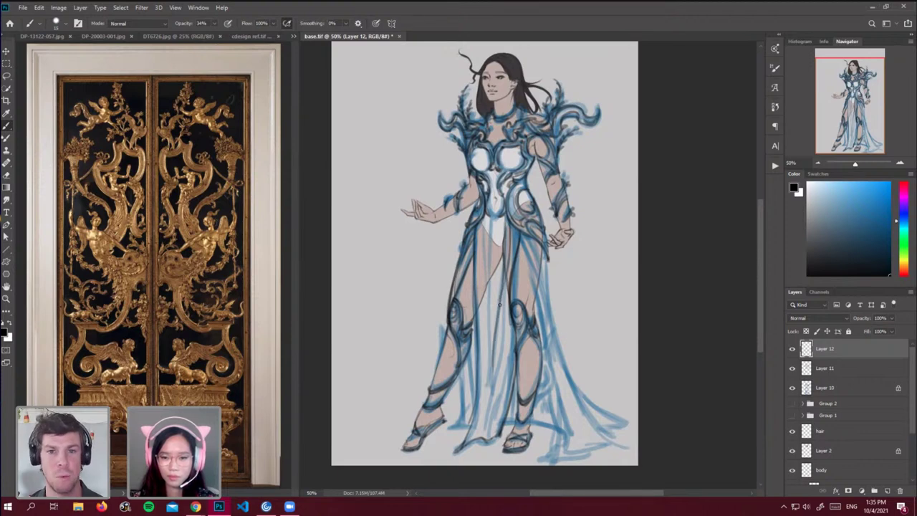
drag(504, 278, 502, 367)
drag(505, 315, 489, 420)
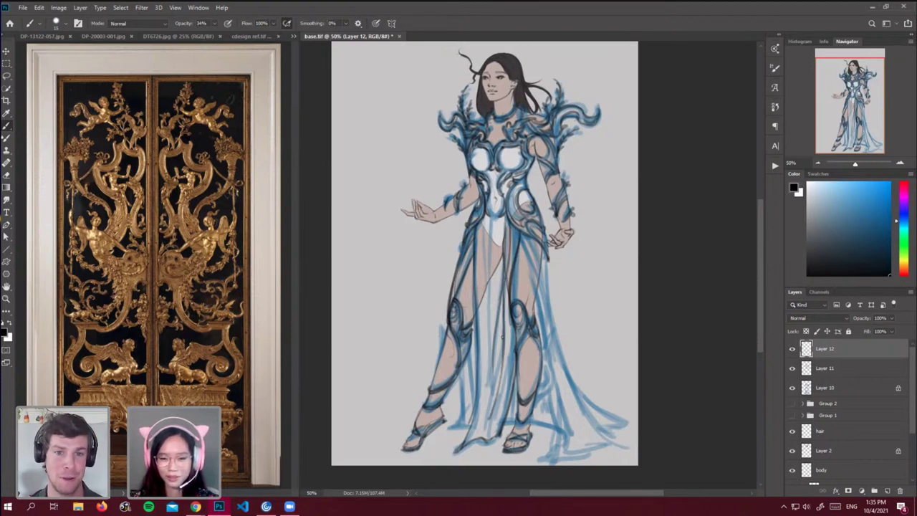
drag(502, 337, 482, 434)
key(ctrl+z)
key(ctrl+z)
key(ctrl+z)
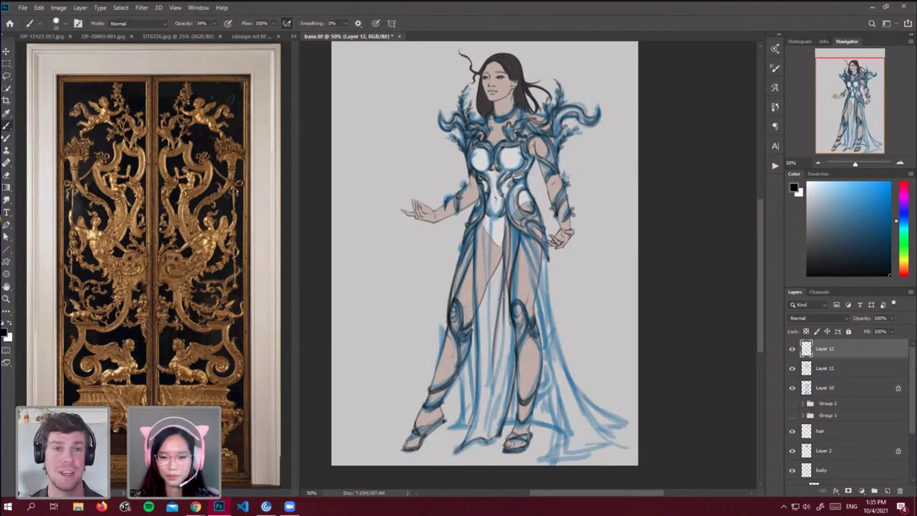
Draw long vertical fold lines in black down the skirt's front panel between the legs.
drag(503, 292, 487, 439)
drag(511, 330, 506, 382)
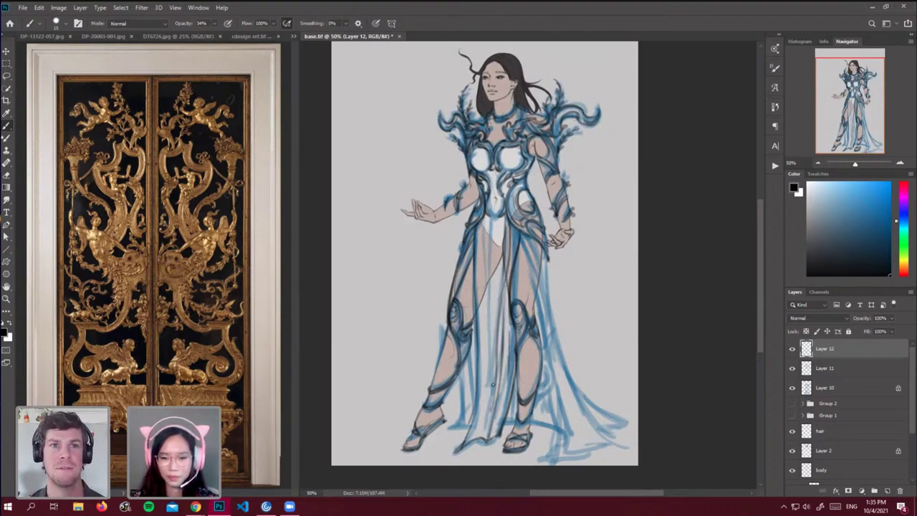
drag(493, 206, 489, 328)
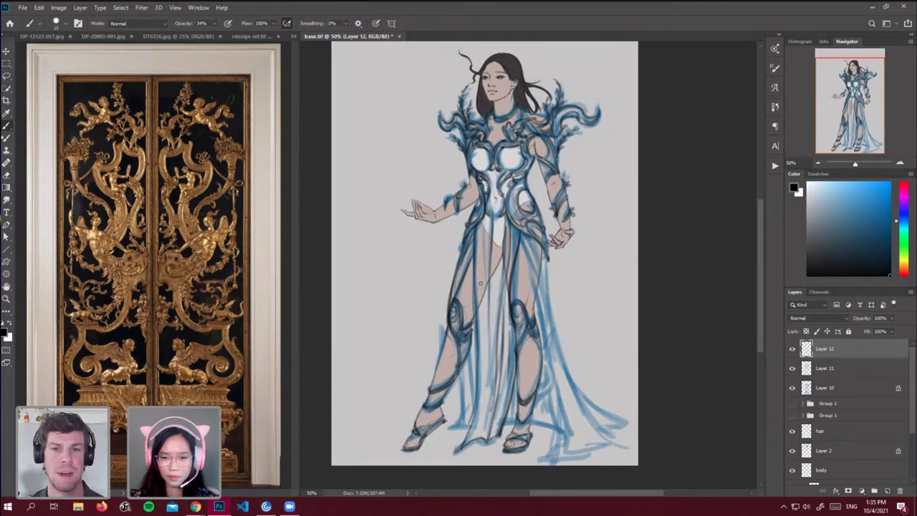
Add more long black fold lines to the skirt's front panel and a line over the standing leg's thigh.
drag(481, 221, 486, 345)
drag(484, 291, 478, 432)
key(ctrl+z)
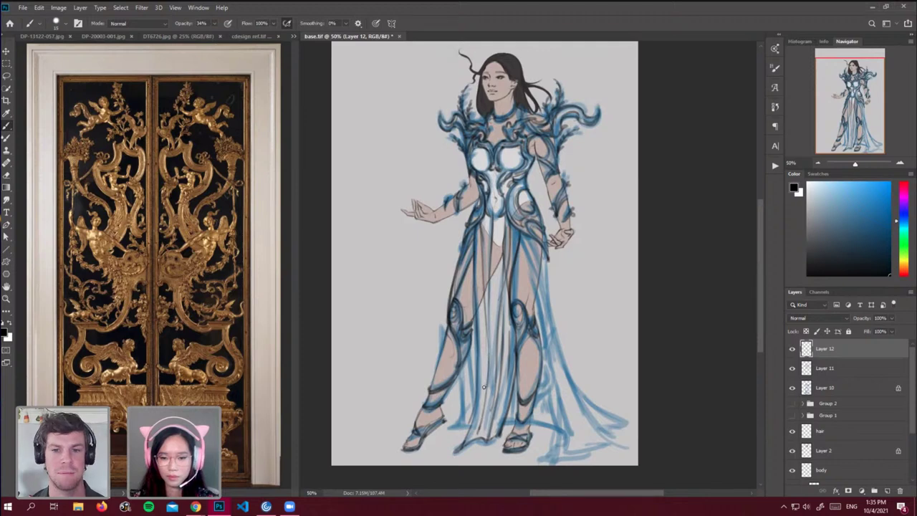
key(ctrl+z)
mouse_move(488, 349)
mouse_down()
mouse_move(484, 424)
mouse_move(487, 388)
mouse_up()
key(ctrl+z)
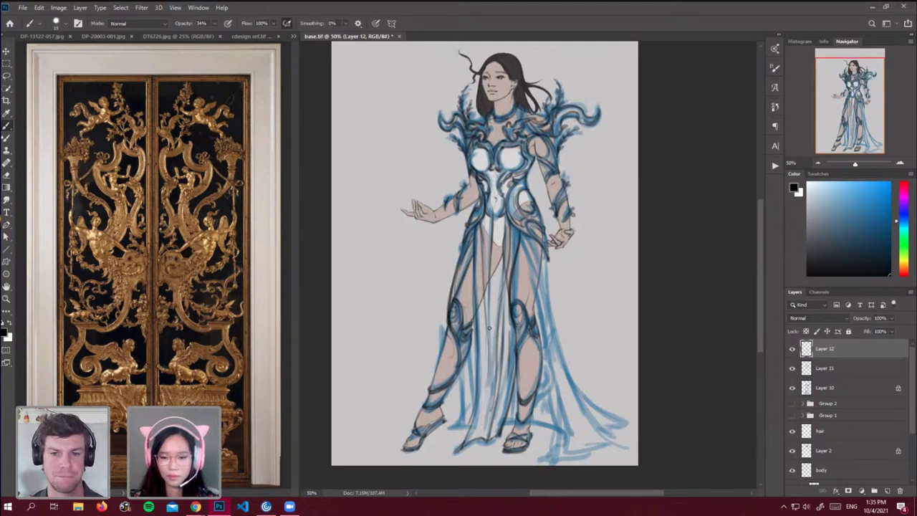
drag(487, 333, 491, 405)
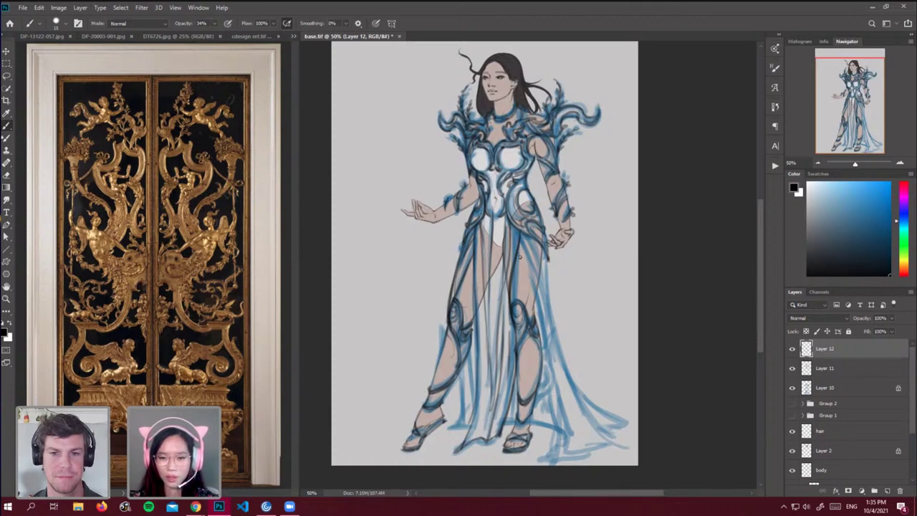
drag(529, 285, 538, 319)
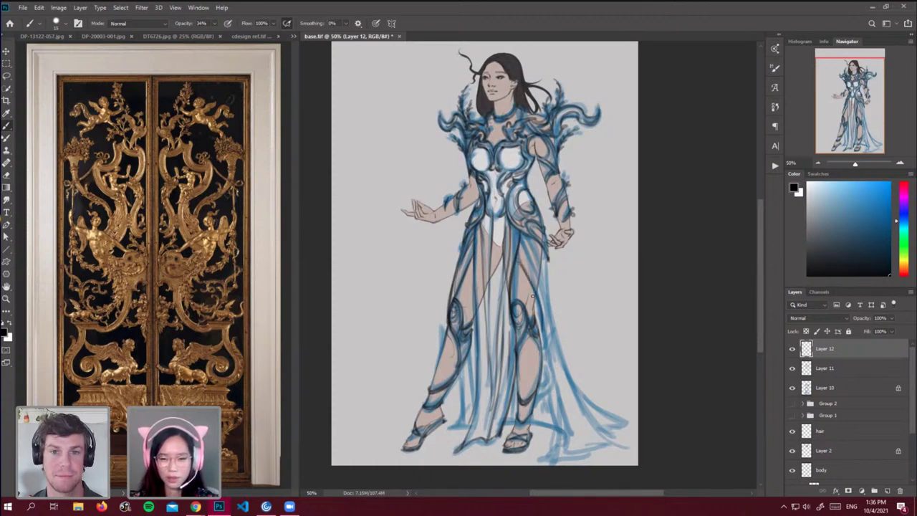
On Layer 11, ink the curling scrollwork and pointed armor edges along the outer calves of both legs.
click(816, 372)
click(791, 370)
click(791, 370)
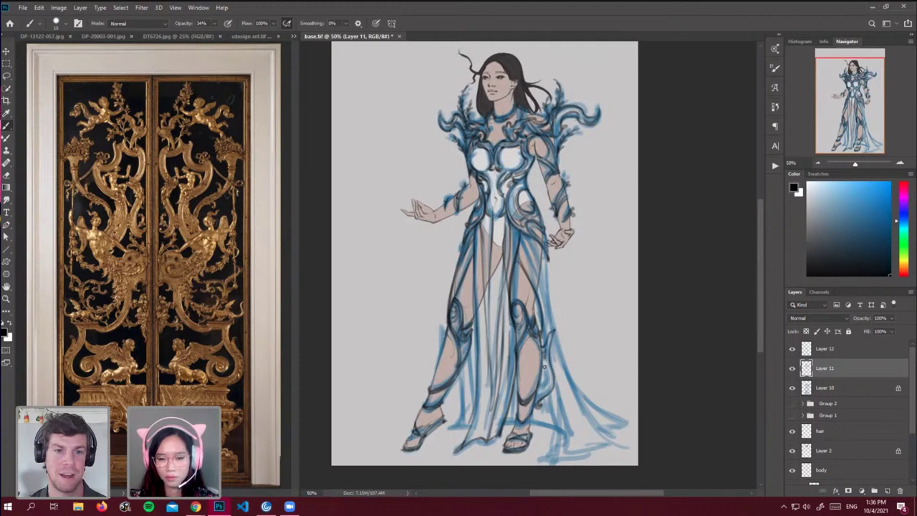
drag(547, 364, 538, 397)
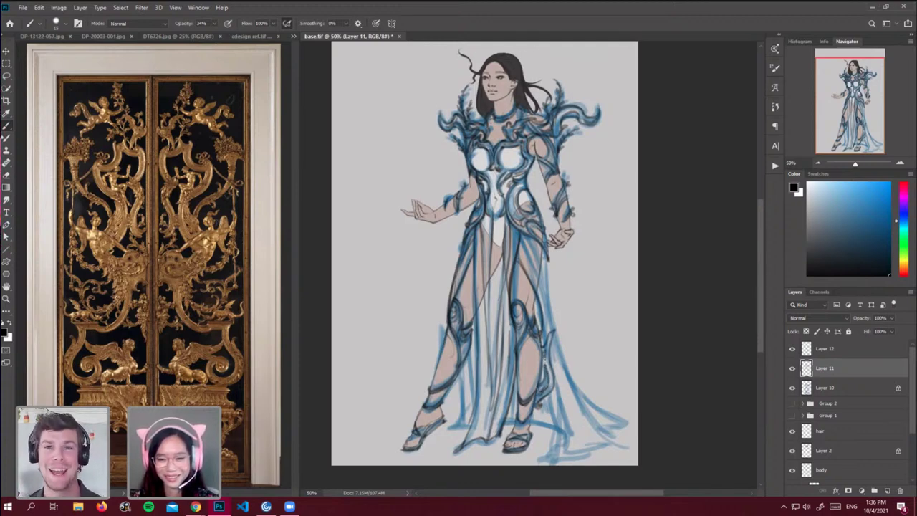
drag(547, 356, 544, 363)
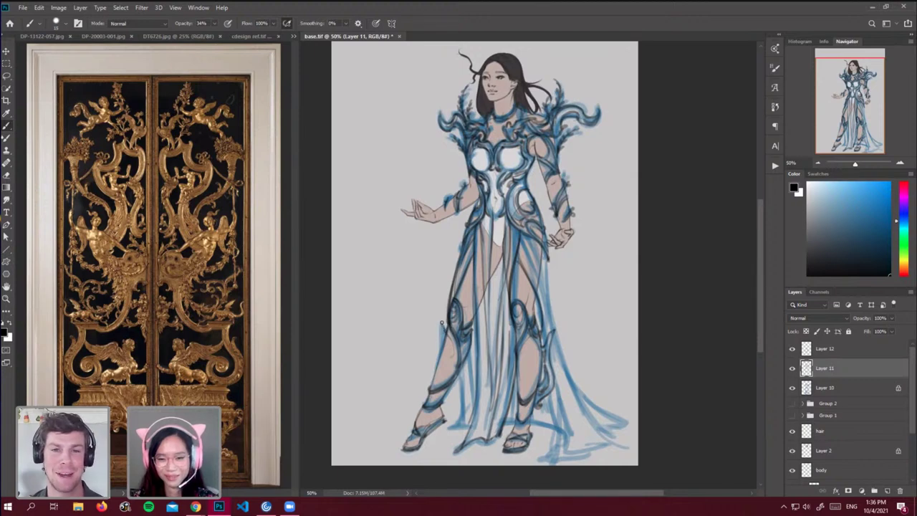
drag(442, 327, 439, 344)
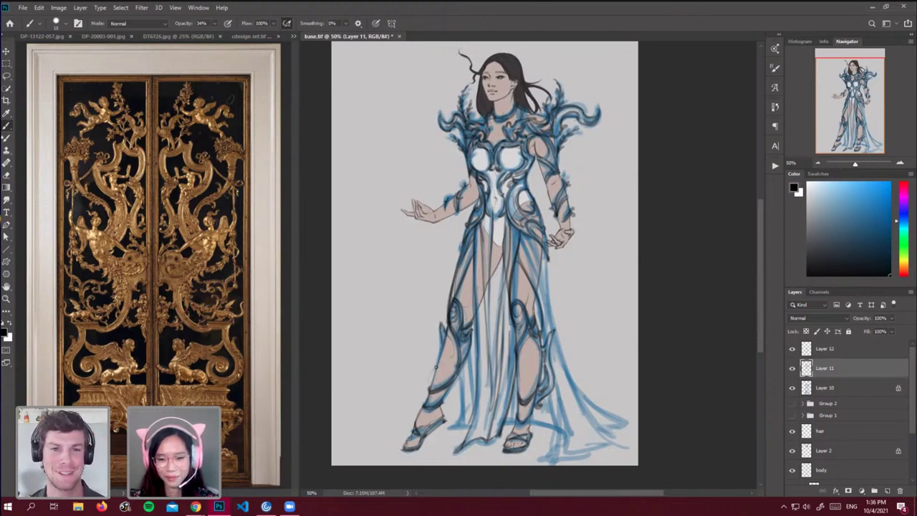
drag(430, 373, 431, 375)
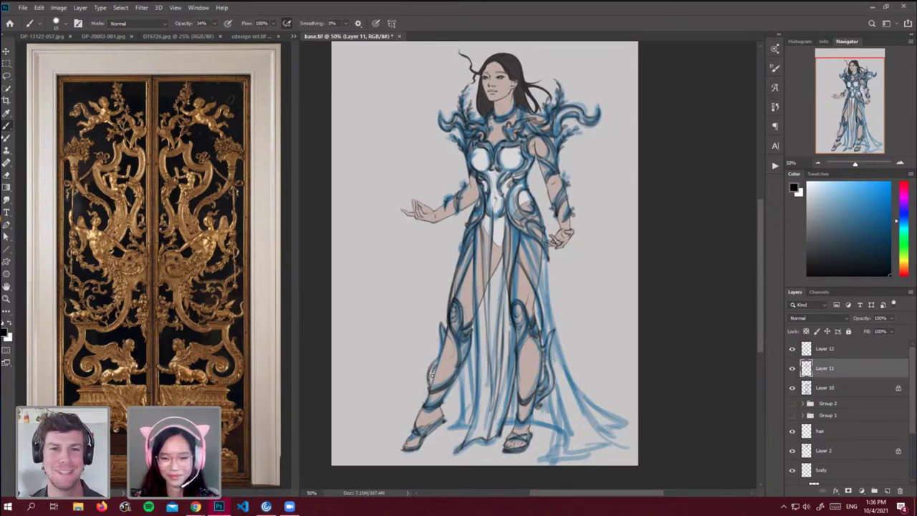
On Layer 12, draw the side skirt's folds from the hip and trace its outer edge down toward the train.
click(824, 349)
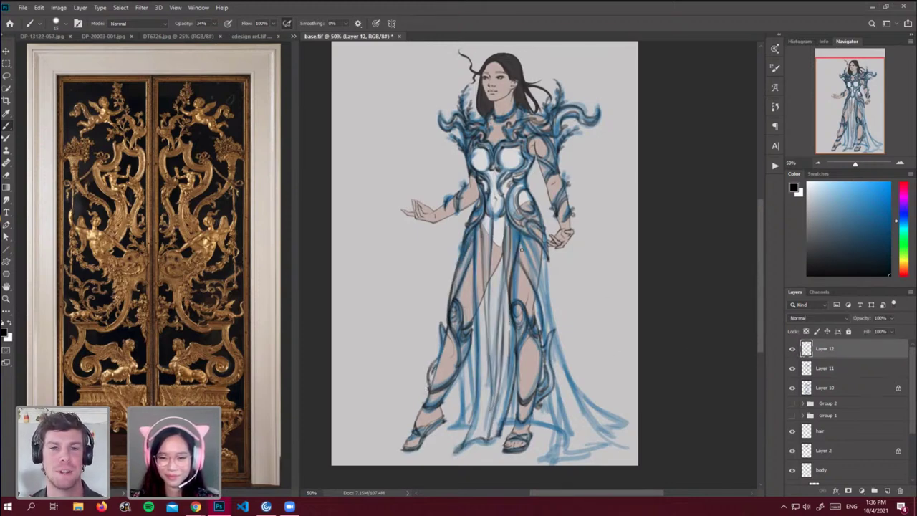
drag(523, 240, 538, 286)
mouse_move(531, 237)
mouse_down()
mouse_move(550, 311)
mouse_move(539, 255)
mouse_up()
drag(549, 297, 567, 366)
drag(557, 329, 593, 402)
drag(551, 311, 567, 375)
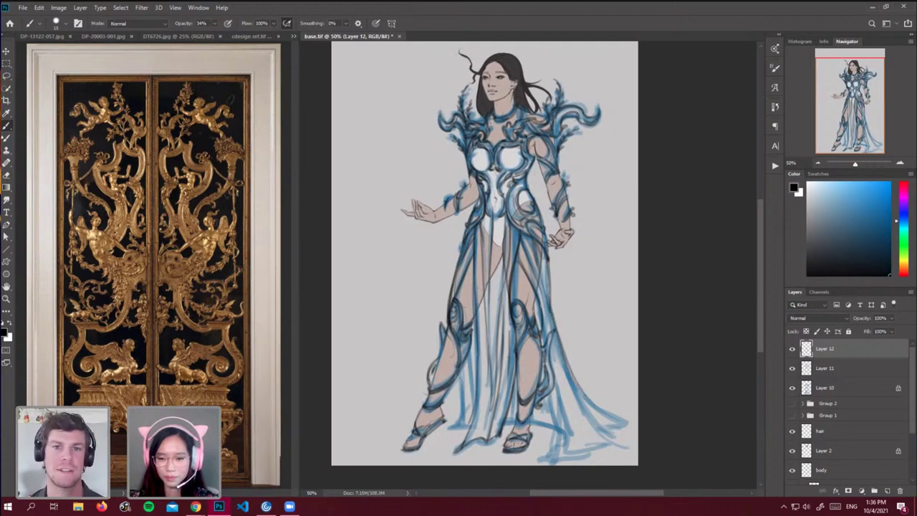
drag(540, 302, 546, 349)
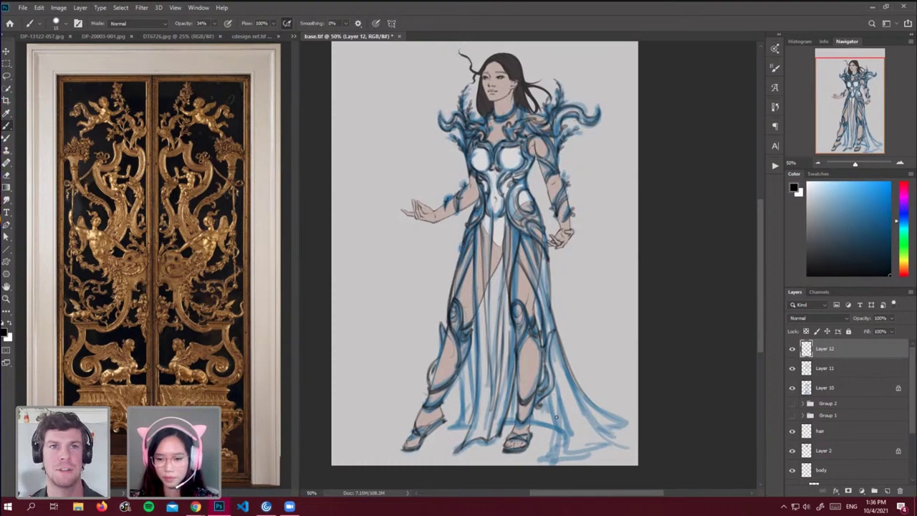
Outline the trailing skirt's wavy hem in black and draw curved folds running to the train's tip.
mouse_move(551, 398)
mouse_down()
mouse_move(560, 432)
mouse_move(551, 456)
mouse_up()
mouse_move(562, 422)
mouse_down()
mouse_move(539, 460)
mouse_move(619, 443)
mouse_up()
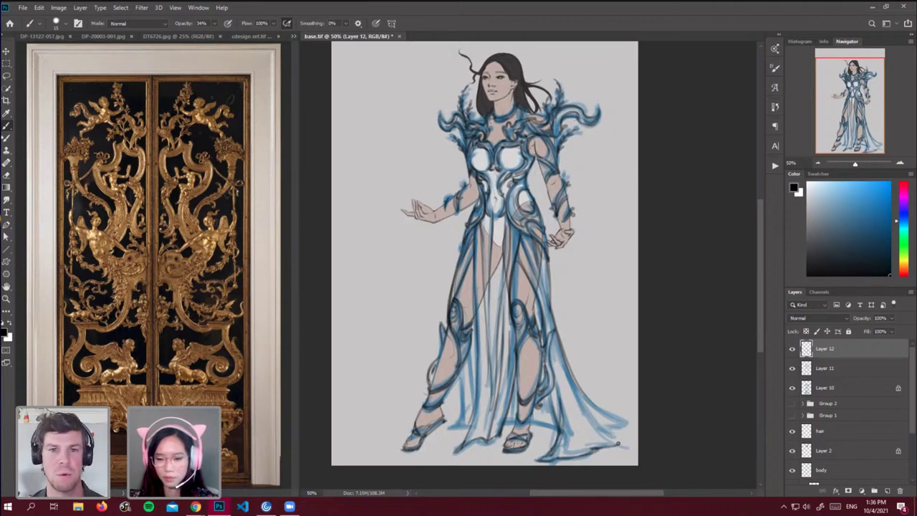
mouse_move(560, 363)
mouse_down()
mouse_move(608, 442)
mouse_move(586, 411)
mouse_move(618, 426)
mouse_move(595, 407)
mouse_move(619, 426)
mouse_up()
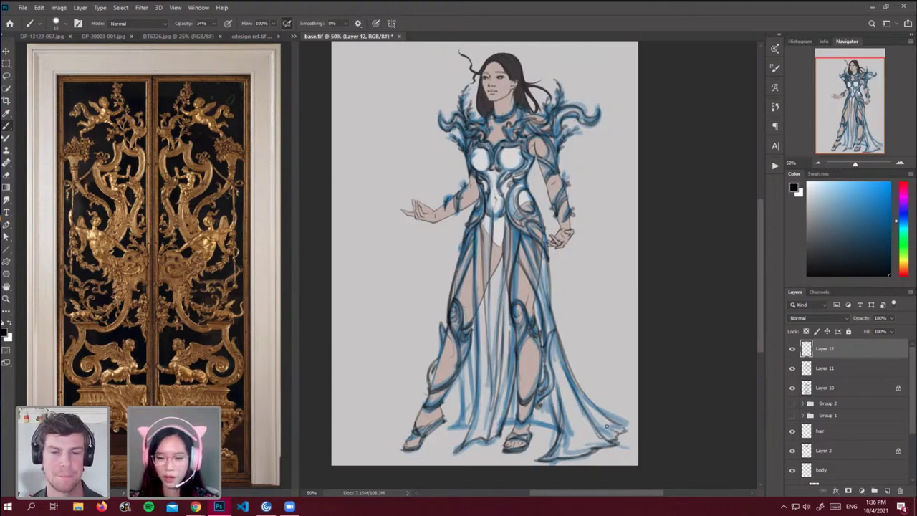
drag(580, 395, 614, 434)
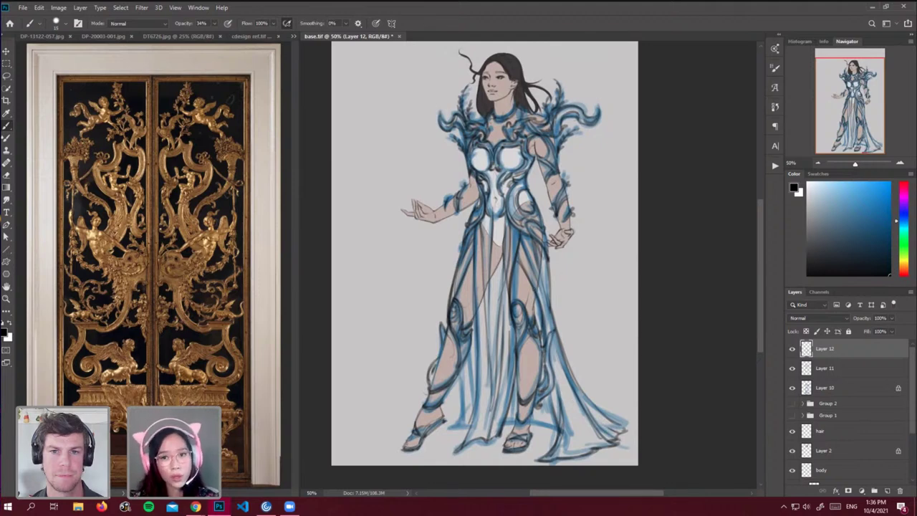
drag(548, 259, 552, 310)
key(ctrl+z)
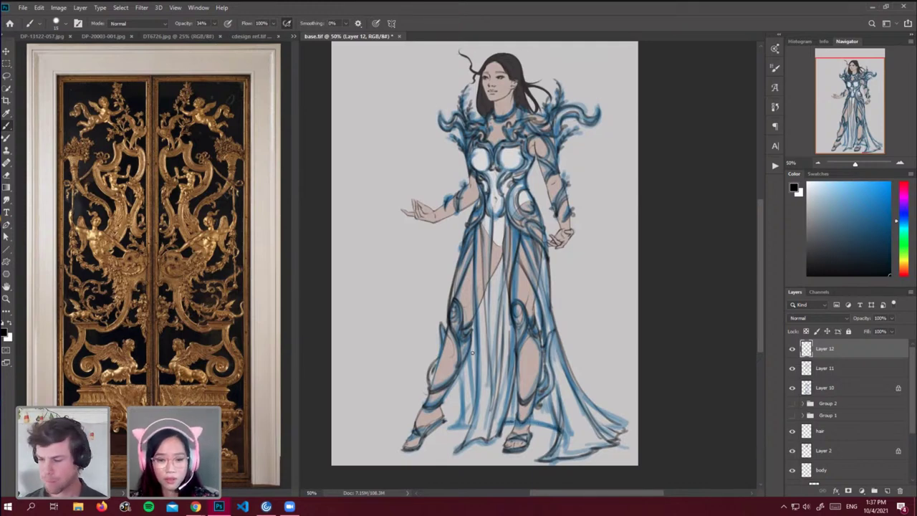
Ink the back skirt's edge and hem behind both legs, and add long folds down the train.
mouse_move(466, 358)
mouse_down()
mouse_move(472, 403)
mouse_move(451, 424)
mouse_move(460, 428)
mouse_up()
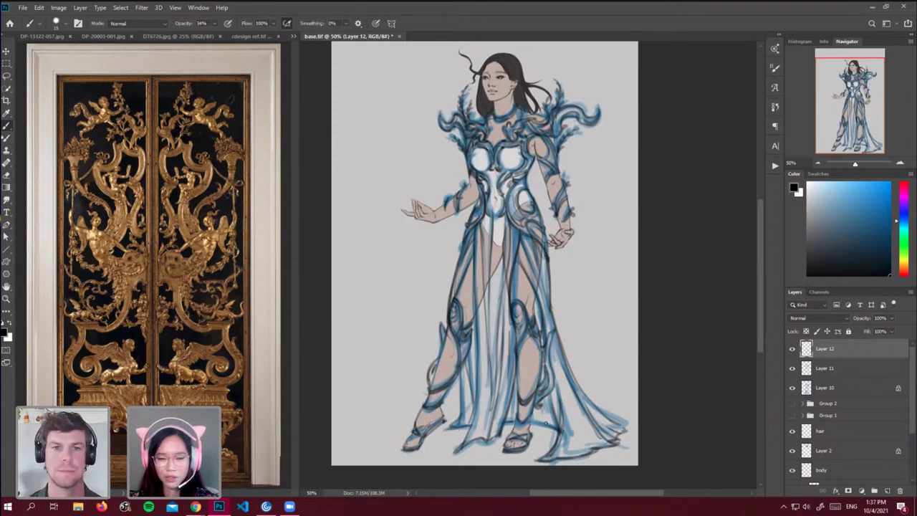
mouse_move(528, 422)
mouse_down()
mouse_move(546, 427)
mouse_move(549, 394)
mouse_up()
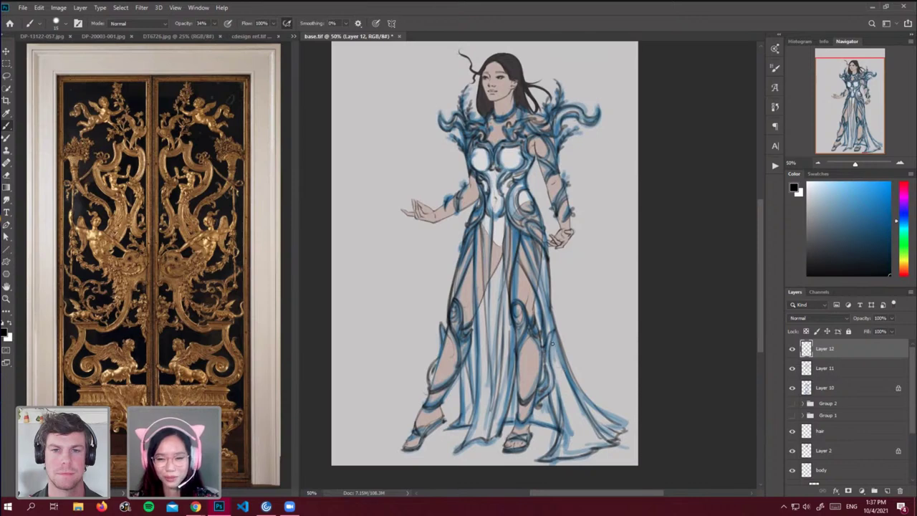
drag(552, 342, 566, 421)
drag(555, 361, 558, 386)
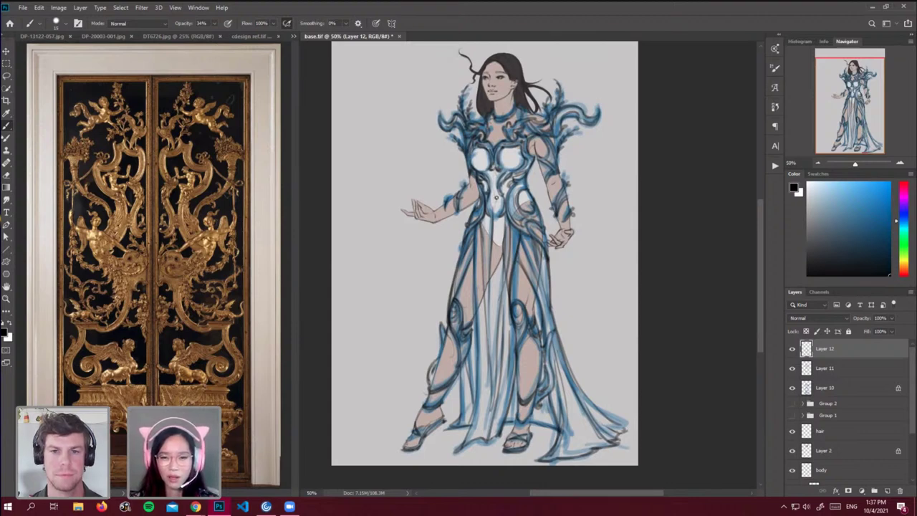
Draw vertical black fold lines down the middle of the white bodysuit from the waist to the crotch.
drag(498, 188, 501, 236)
drag(496, 194, 497, 253)
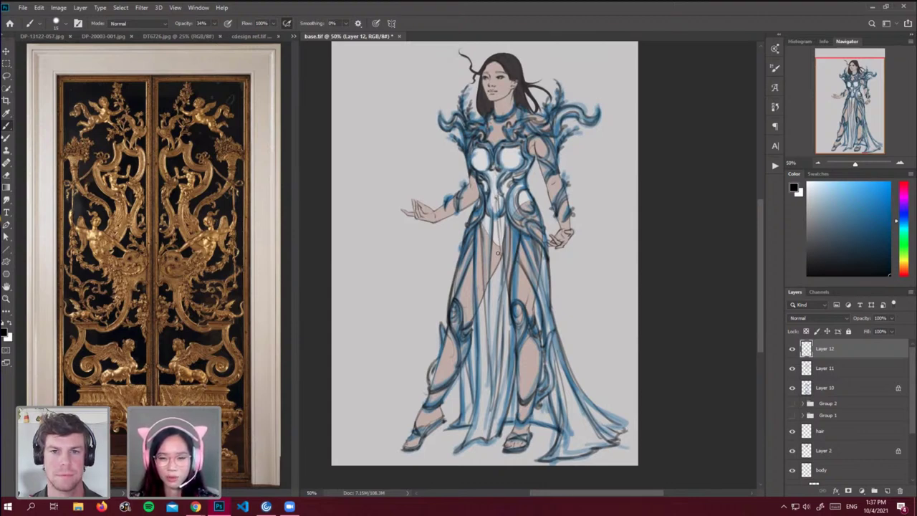
drag(487, 216, 486, 255)
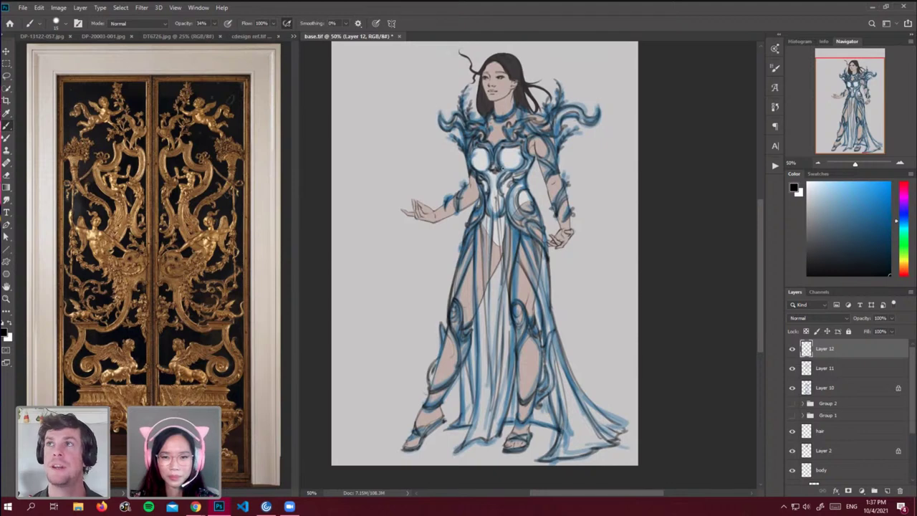
Compare the two black line layers by toggling their visibility, merge Layer 12 into Layer 11, and save the file.
click(792, 349)
click(792, 348)
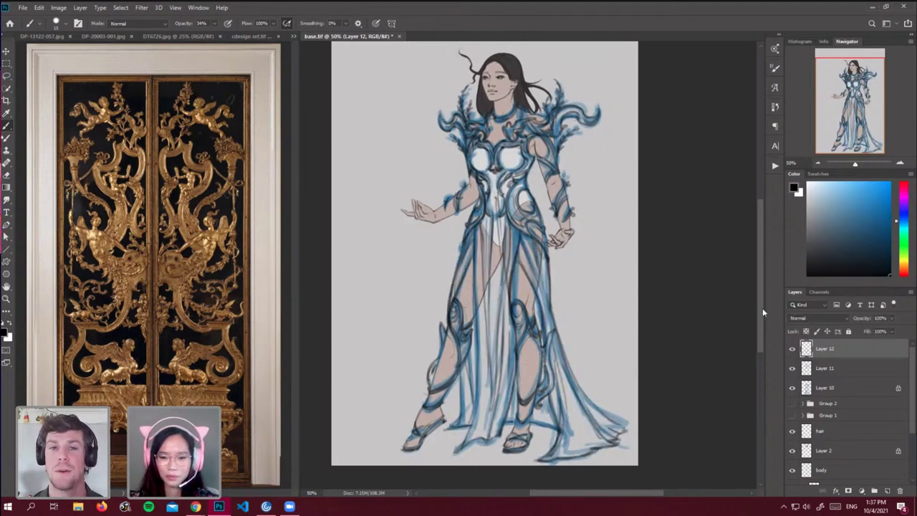
drag(760, 298, 762, 282)
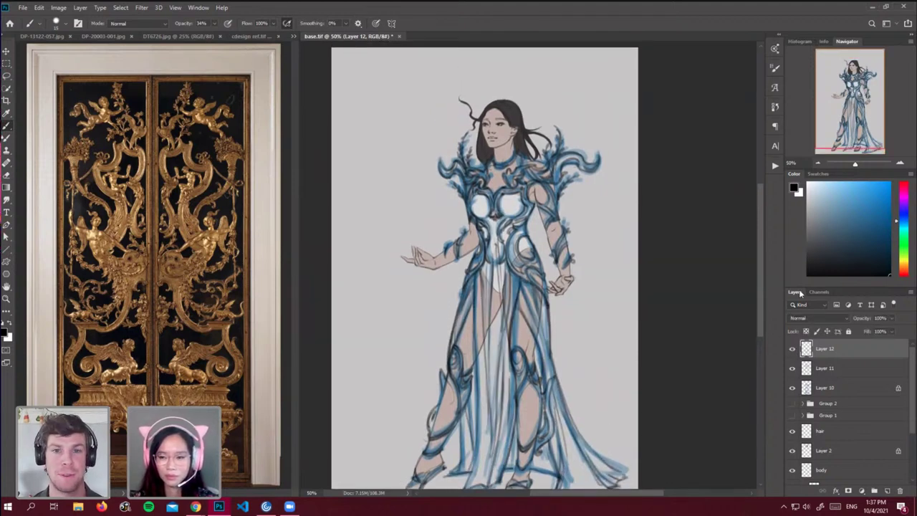
click(793, 371)
click(793, 369)
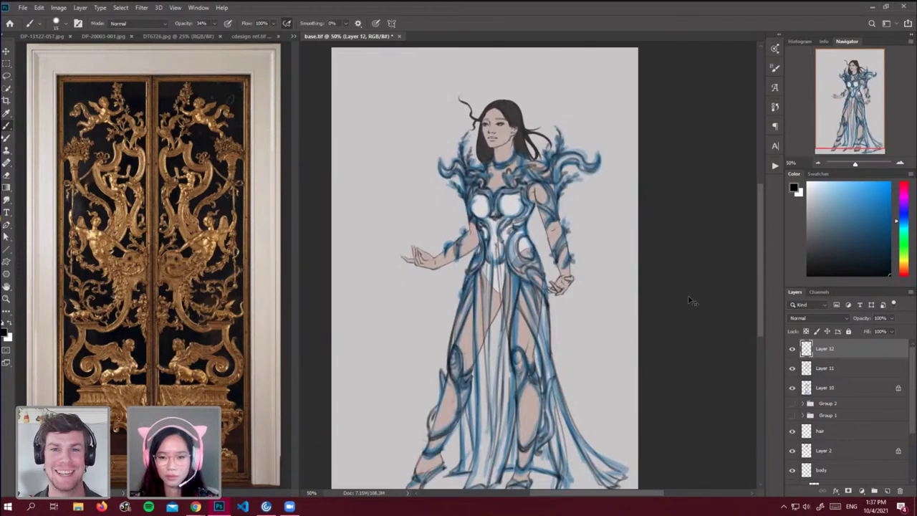
key(ctrl+e)
key(ctrl+s)
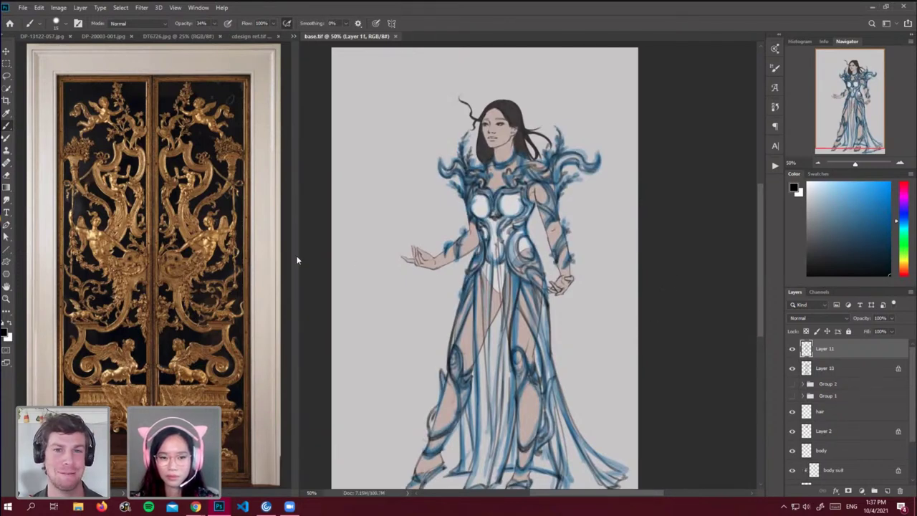
Widen the drawing's view over the reference images and group the black line layer with the blue sketch layer.
drag(298, 256, 22, 276)
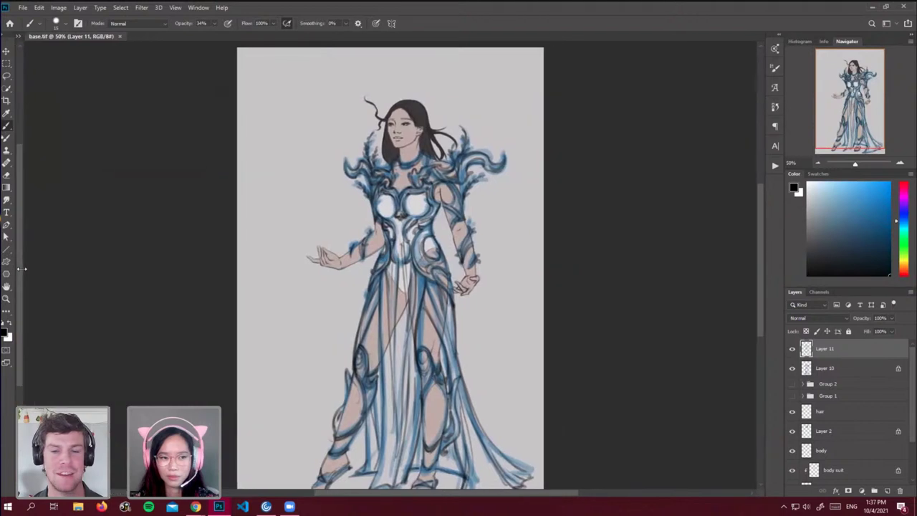
click(6, 64)
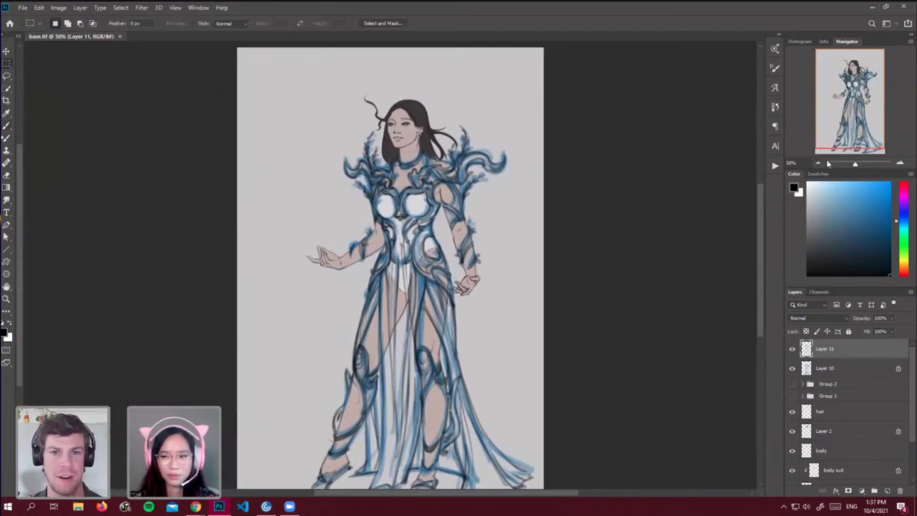
scroll(611, 203, down, 3)
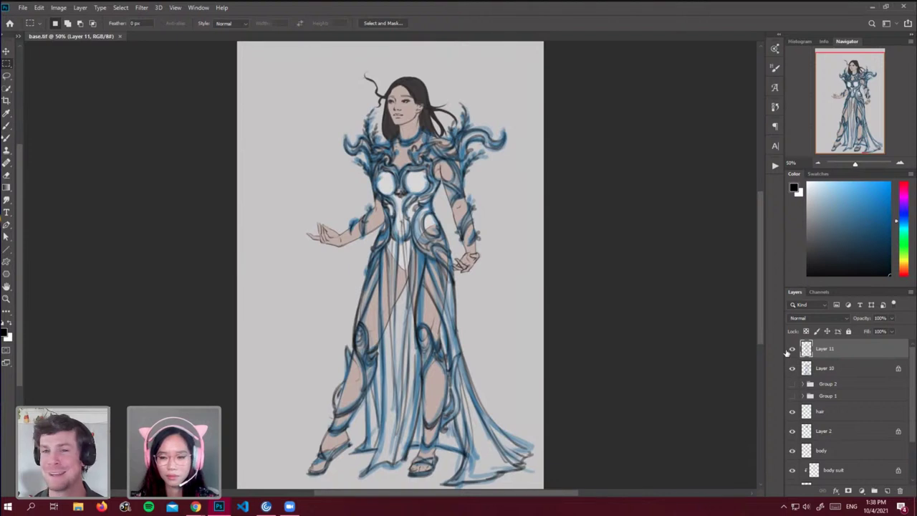
shift+click(844, 371)
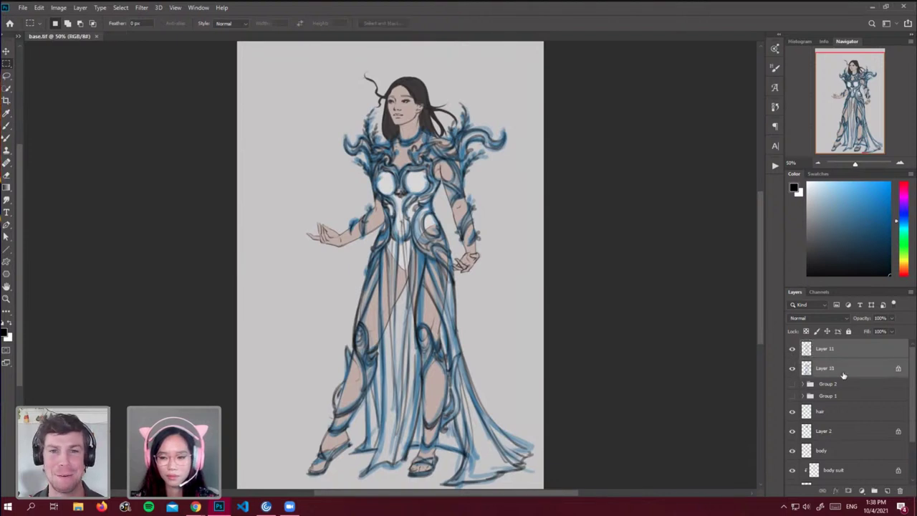
click(874, 491)
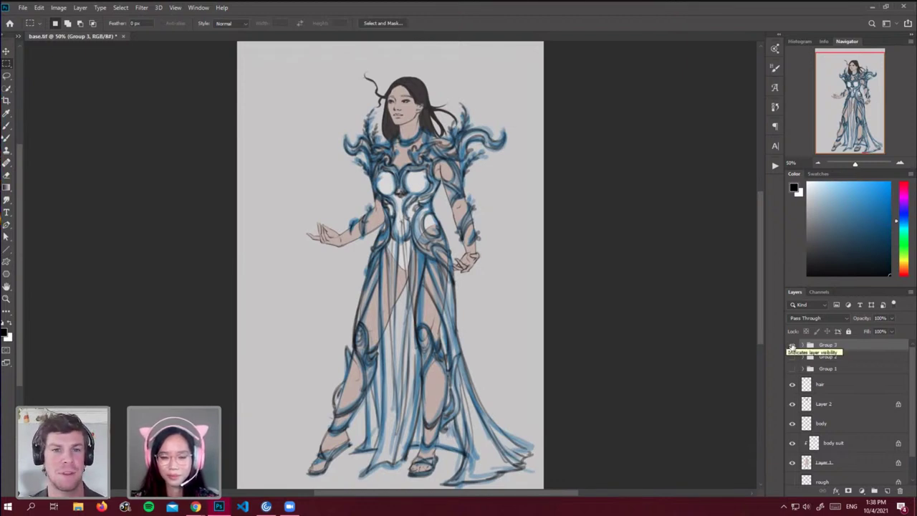
Expand the new group, hide the blue sketch layer, and create a new layer between it and the black lines.
click(801, 345)
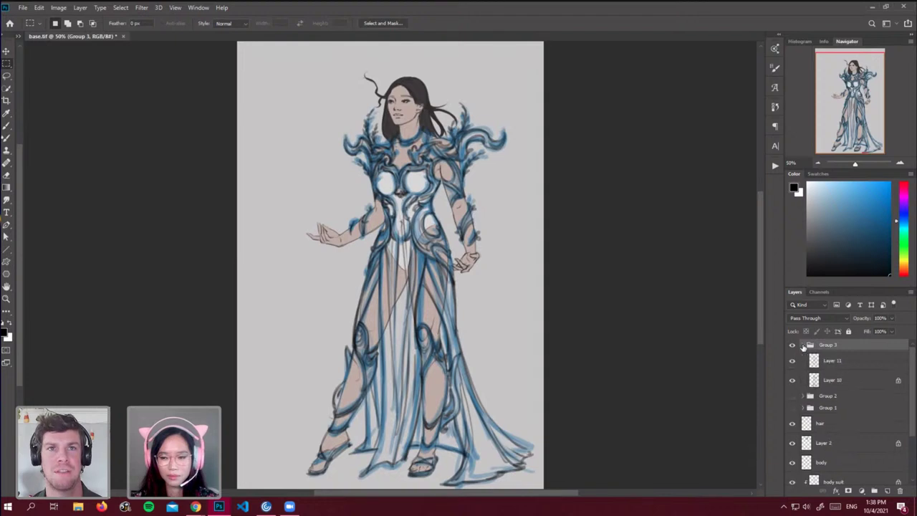
click(791, 385)
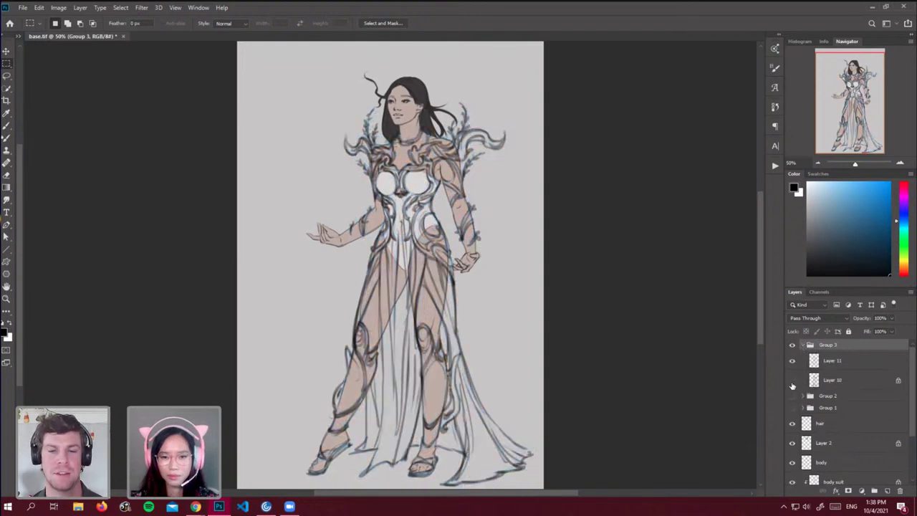
click(834, 383)
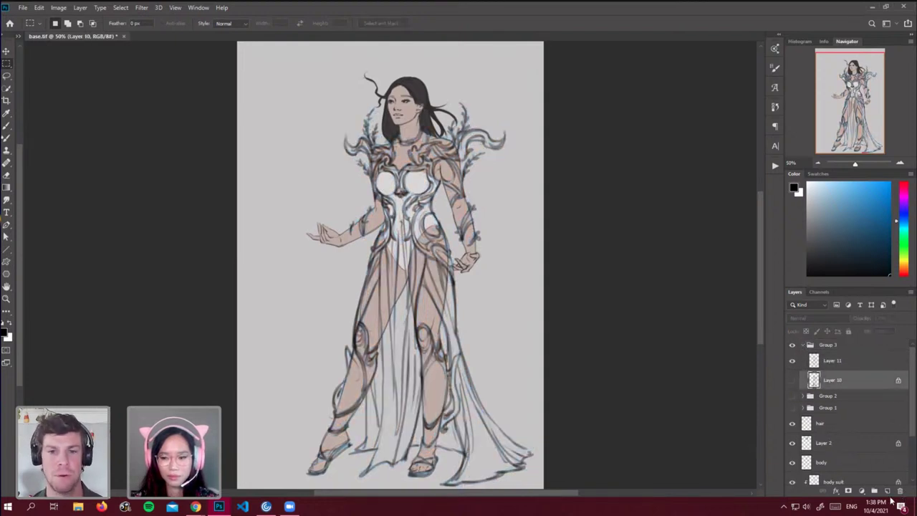
click(887, 491)
Set up a white brush at 100% opacity and set the new Layer 12's opacity to 66%.
key(x)
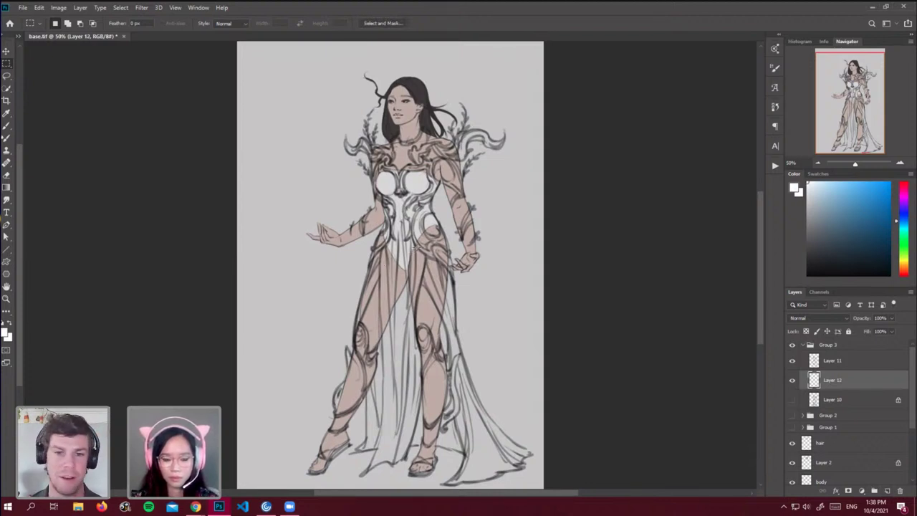
key(b)
click(214, 23)
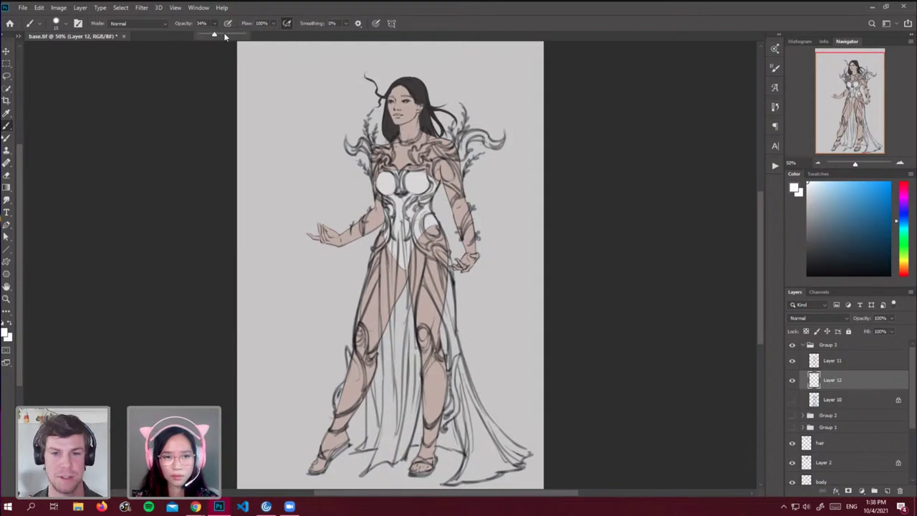
drag(210, 35, 245, 35)
drag(887, 318, 843, 309)
text(66)
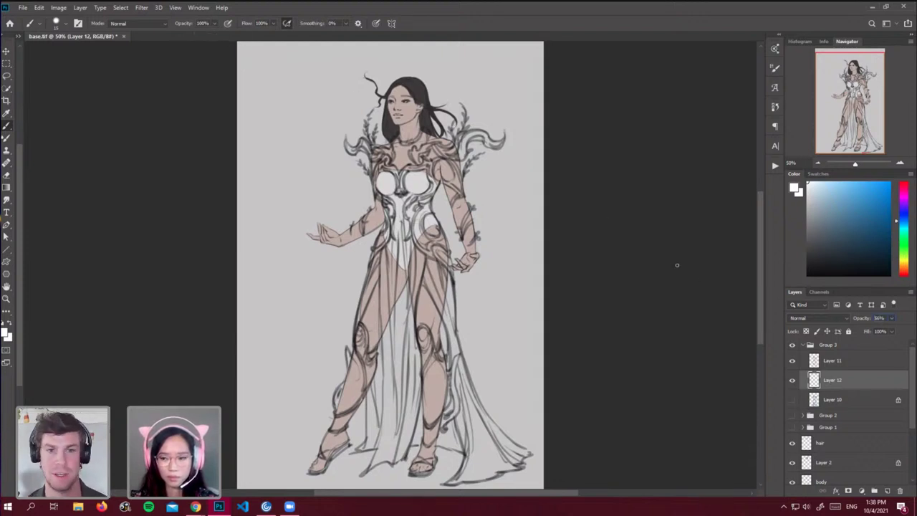
click(840, 345)
click(845, 381)
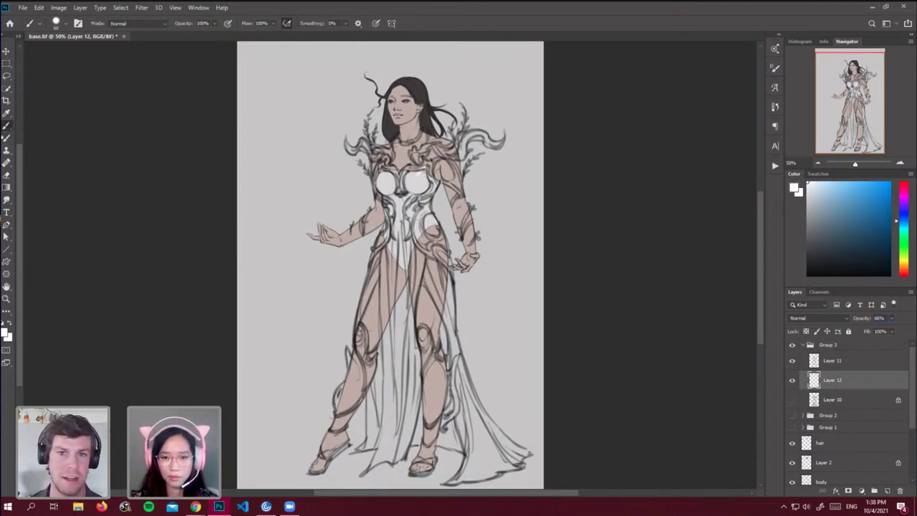
Paint white with a larger brush beneath the lines of the bodice, skirt panels and both lower-leg armor pieces.
key(bracketright)
key(bracketright)
key(bracketright)
mouse_move(414, 179)
mouse_down()
mouse_move(457, 147)
mouse_move(459, 192)
mouse_move(416, 213)
mouse_move(429, 213)
mouse_move(413, 228)
mouse_move(391, 294)
mouse_move(415, 246)
mouse_move(395, 267)
mouse_move(392, 370)
mouse_move(412, 260)
mouse_move(378, 270)
mouse_move(390, 242)
mouse_move(366, 324)
mouse_move(433, 270)
mouse_move(445, 309)
mouse_move(438, 260)
mouse_move(440, 391)
mouse_move(443, 376)
mouse_move(436, 367)
mouse_move(434, 399)
mouse_move(427, 334)
mouse_move(418, 337)
mouse_move(424, 449)
mouse_move(433, 433)
mouse_move(404, 411)
mouse_up()
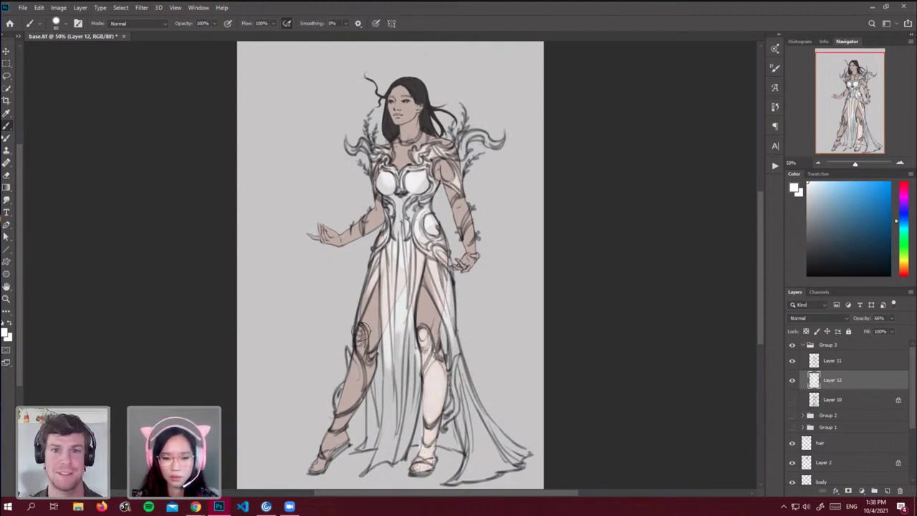
mouse_move(359, 328)
mouse_down()
mouse_move(353, 391)
mouse_move(370, 367)
mouse_move(346, 389)
mouse_move(325, 459)
mouse_move(341, 429)
mouse_up()
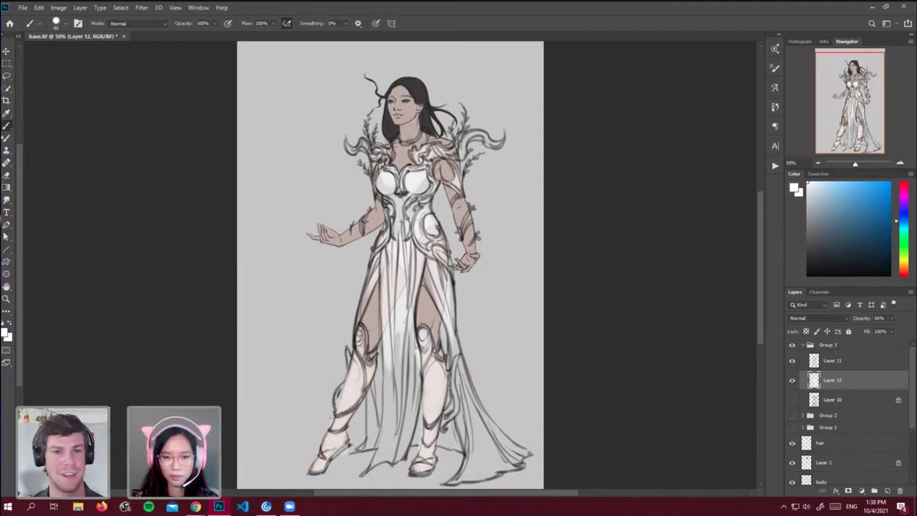
Fill the shoulder armor with a smaller white brush, and whiten the lower folds of the central skirt with a larger one.
key([)
key([)
key([)
key([)
key([)
key([)
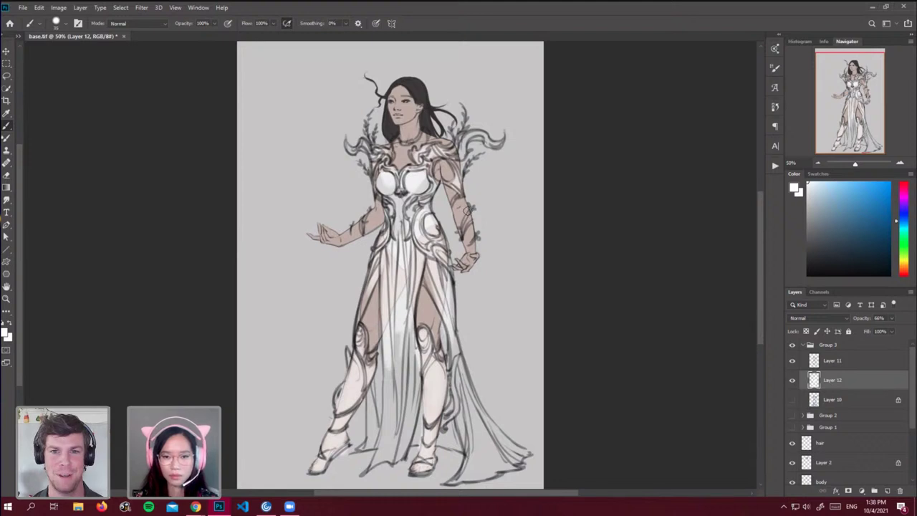
mouse_move(460, 142)
mouse_down()
mouse_move(460, 158)
mouse_move(447, 149)
mouse_up()
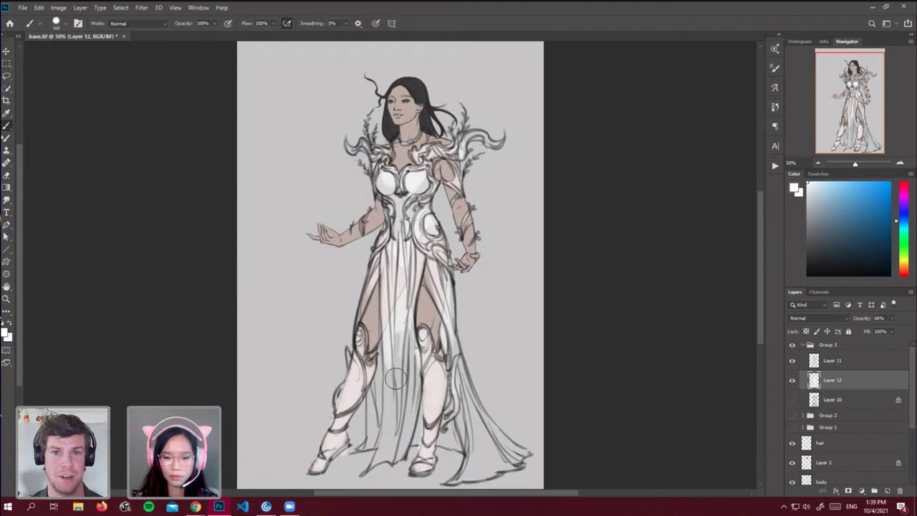
mouse_move(395, 379)
mouse_down()
mouse_move(407, 430)
mouse_move(375, 369)
mouse_move(379, 419)
mouse_up()
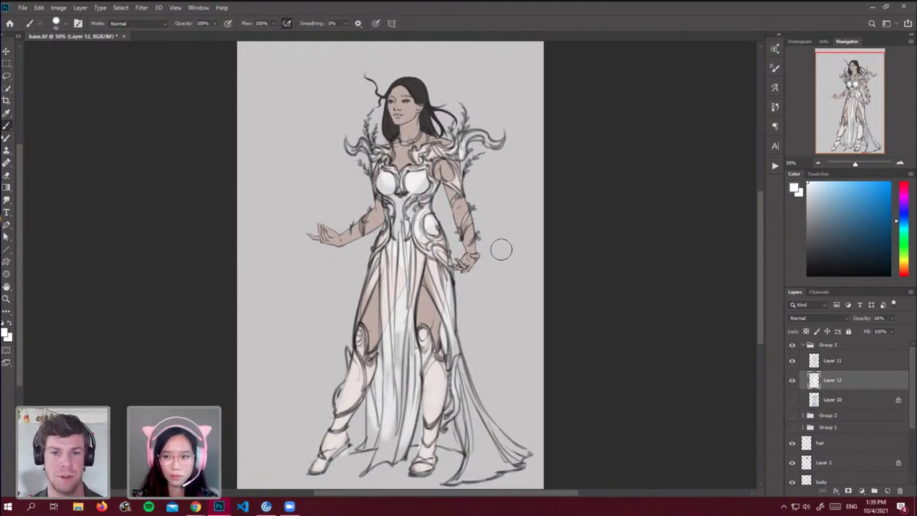
Collapse and hide Group 3, and show the Group 2 costume instead.
click(805, 348)
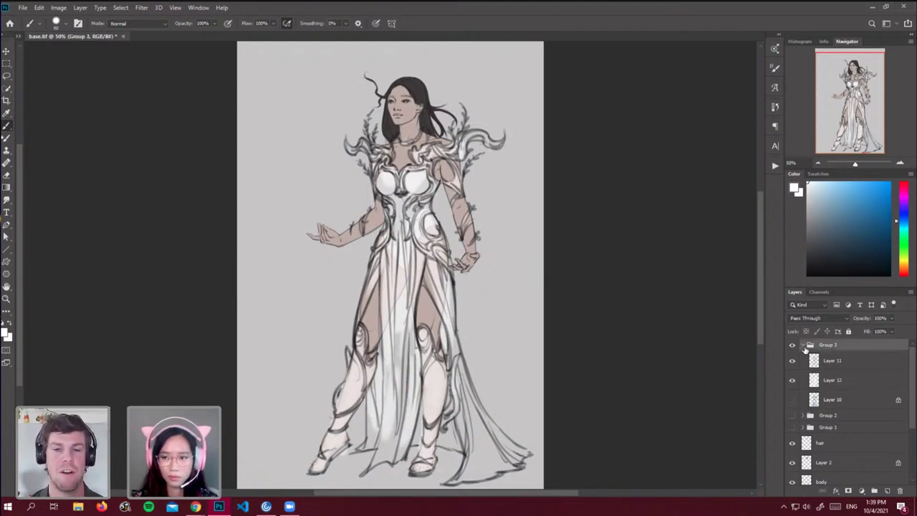
click(804, 345)
click(792, 345)
click(792, 356)
click(803, 358)
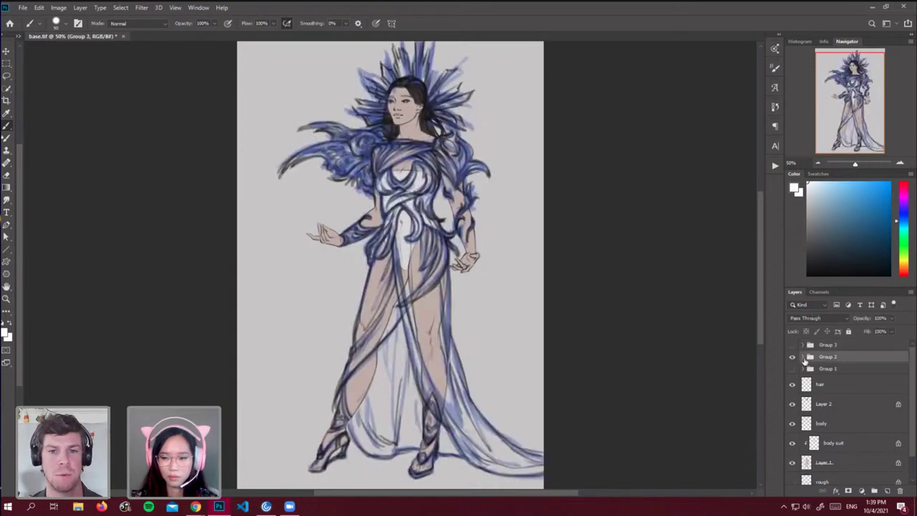
Expand Group 2, hide its blue sketch Layer 7, and create a new layer directly above it.
click(803, 357)
click(814, 411)
click(793, 411)
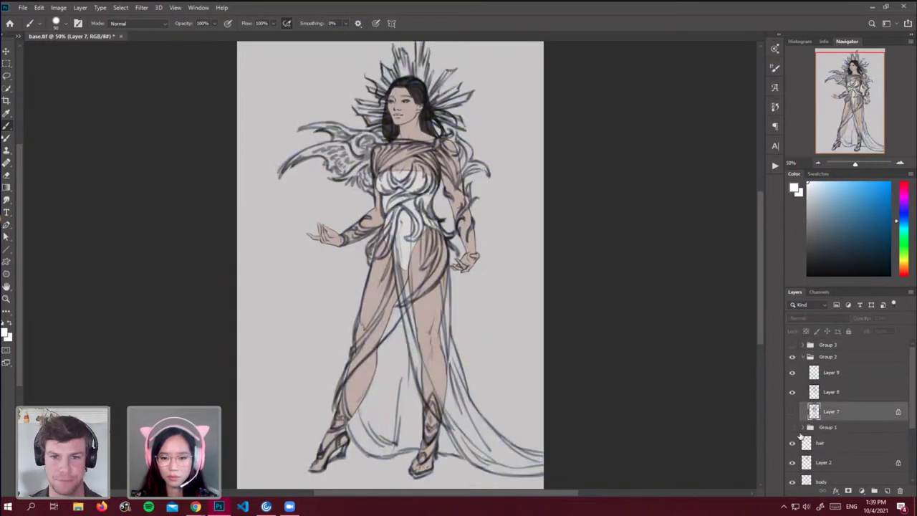
click(792, 411)
click(792, 411)
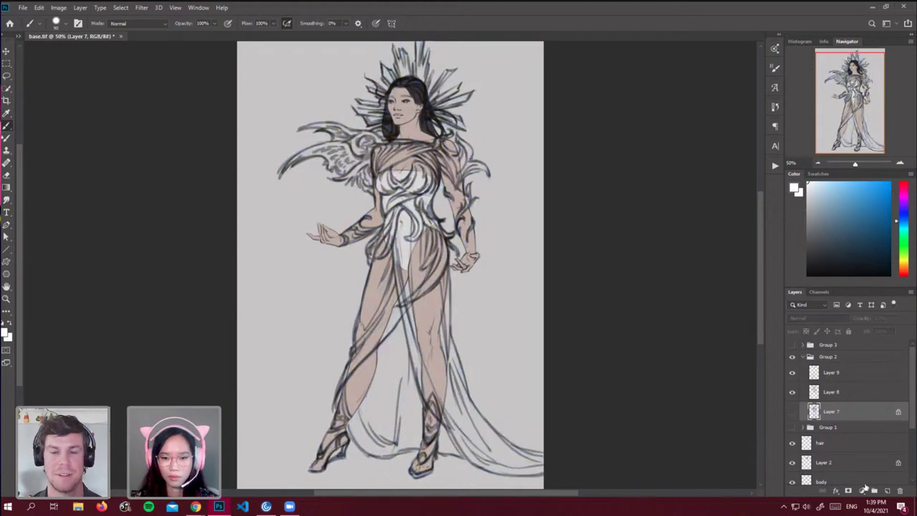
click(887, 490)
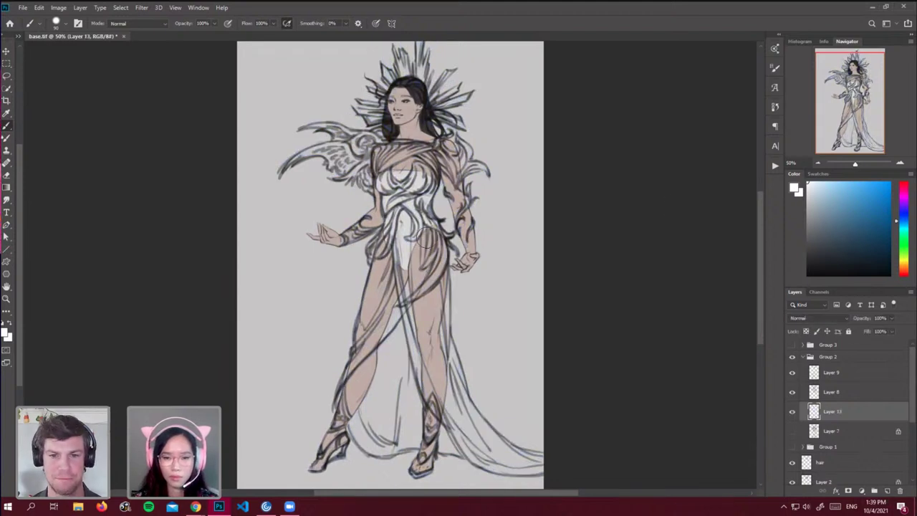
Paint white beneath the wrapped skirt's lines over both legs, including one of the sandals.
mouse_move(423, 233)
mouse_down()
mouse_move(387, 312)
mouse_move(421, 230)
mouse_move(407, 237)
mouse_move(378, 313)
mouse_move(402, 217)
mouse_move(396, 222)
mouse_move(362, 327)
mouse_move(382, 267)
mouse_move(383, 302)
mouse_move(416, 282)
mouse_move(332, 411)
mouse_move(343, 401)
mouse_move(337, 440)
mouse_move(331, 434)
mouse_move(316, 454)
mouse_up()
drag(410, 301, 422, 373)
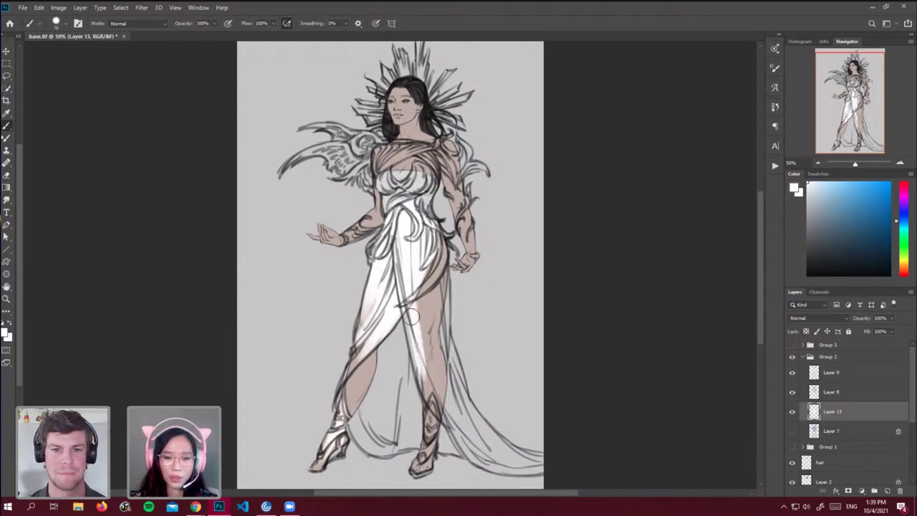
drag(410, 317, 427, 383)
drag(434, 233, 437, 359)
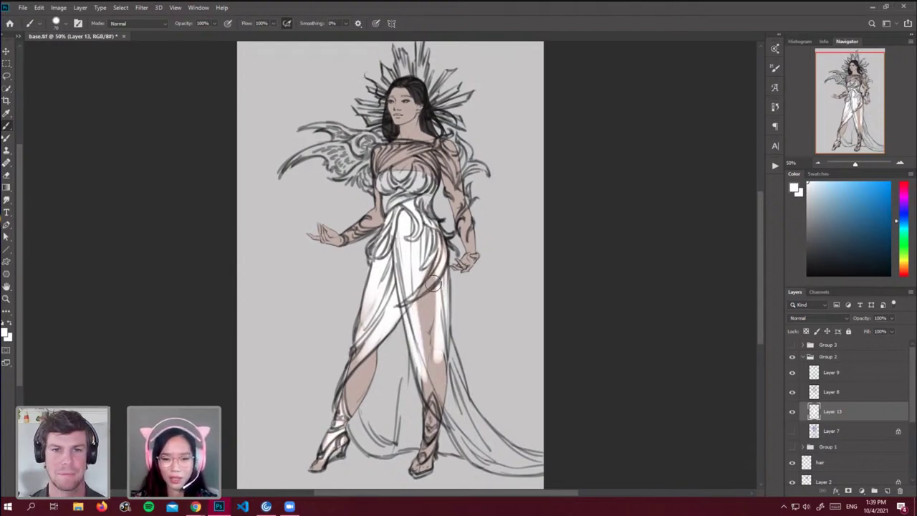
mouse_move(435, 283)
mouse_down()
mouse_move(427, 260)
mouse_move(442, 403)
mouse_move(434, 386)
mouse_move(456, 419)
mouse_move(442, 353)
mouse_move(452, 420)
mouse_up()
Paint white with a smaller brush across the chest drape, the shoulder and arm ornament, and the forearm cuff.
key(bracketleft)
key(bracketleft)
key(bracketleft)
key(bracketleft)
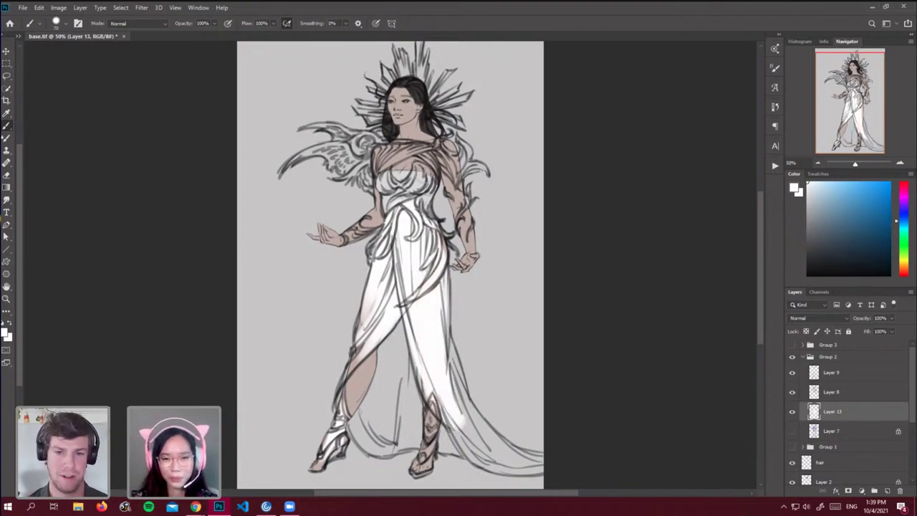
mouse_move(418, 171)
mouse_down()
mouse_move(384, 179)
mouse_move(388, 152)
mouse_move(408, 151)
mouse_move(387, 161)
mouse_move(367, 149)
mouse_move(376, 176)
mouse_up()
key(bracketright)
key(bracketright)
mouse_move(450, 159)
mouse_down()
mouse_move(463, 172)
mouse_move(462, 219)
mouse_up()
mouse_move(355, 235)
mouse_down()
mouse_move(367, 222)
mouse_move(361, 230)
mouse_up()
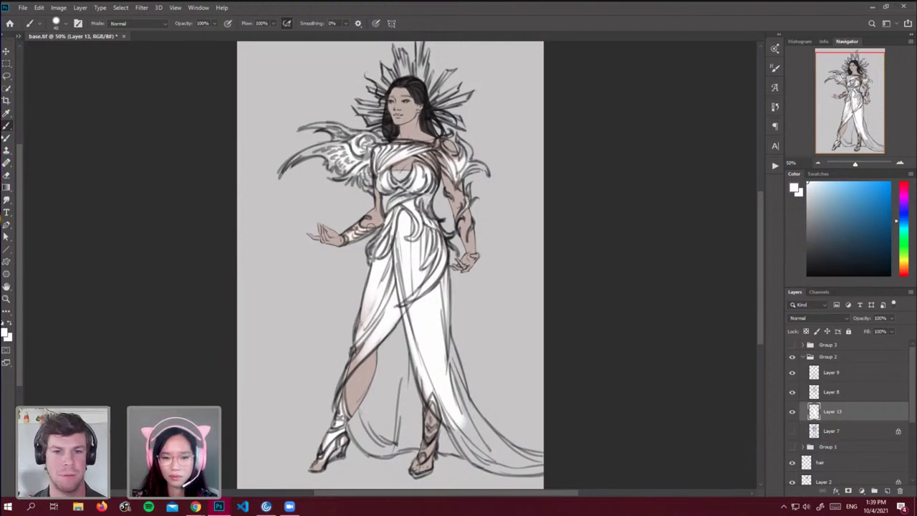
Set the white fill layer's opacity to 66%.
click(882, 318)
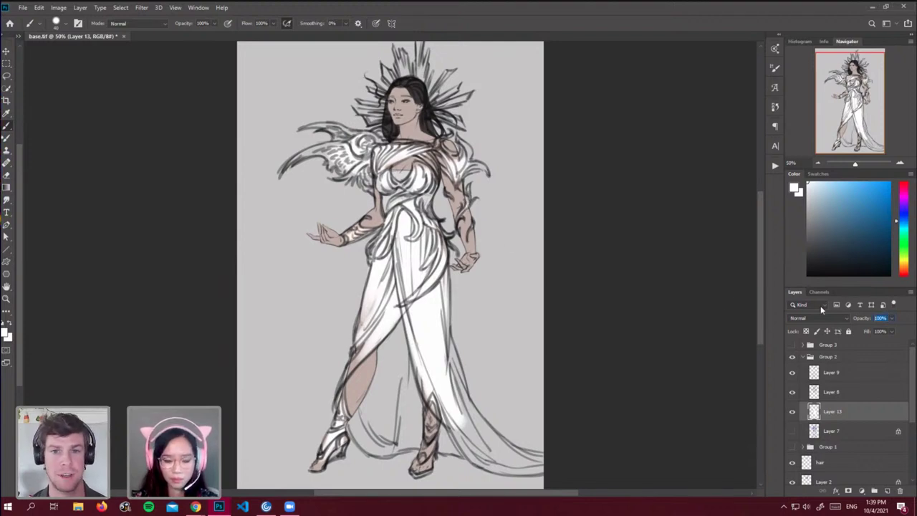
text(60)
drag(763, 320, 764, 300)
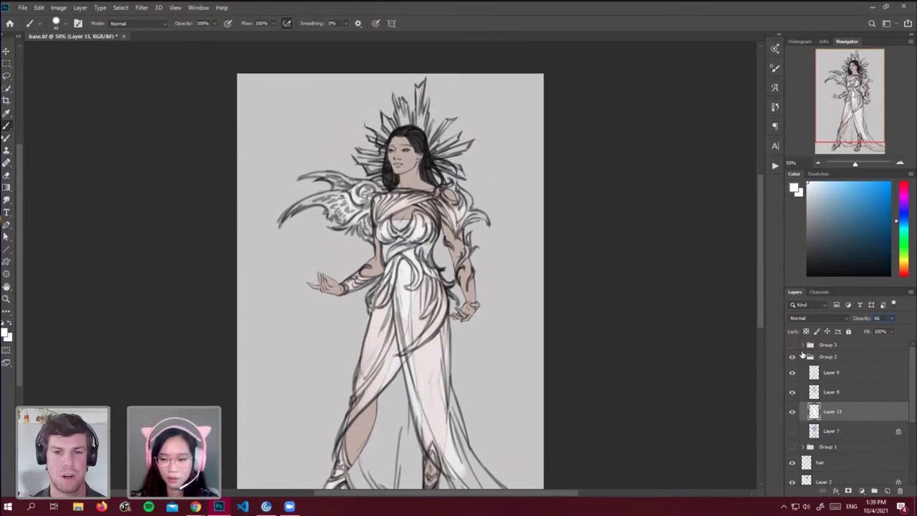
Collapse and hide Group 2, show Group 3 again, and select Group 3.
click(827, 357)
click(802, 357)
click(792, 356)
click(792, 345)
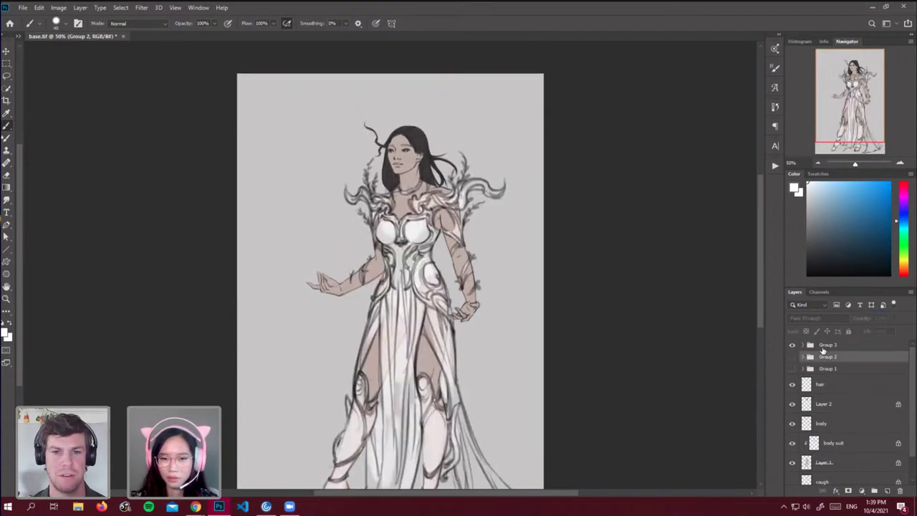
click(803, 347)
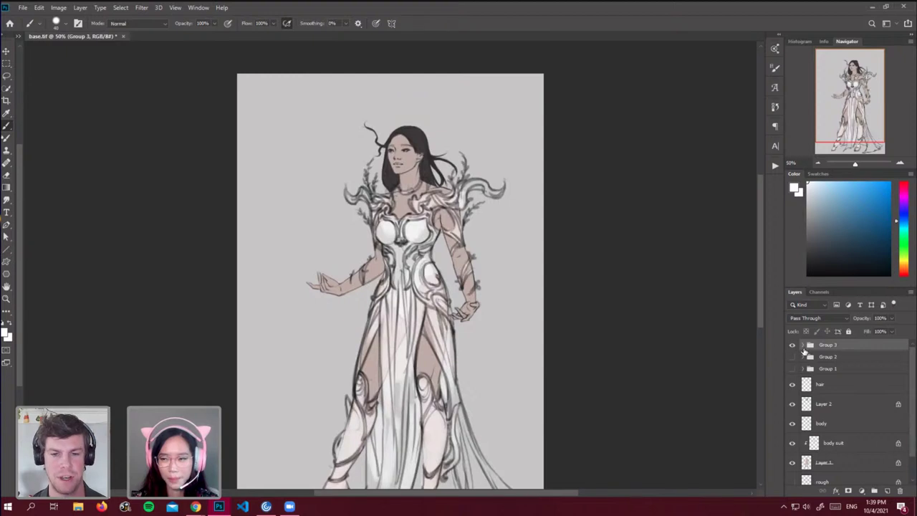
Move the hair layer and Layer 2 to the top of Group 3, and collapse the group.
click(823, 389)
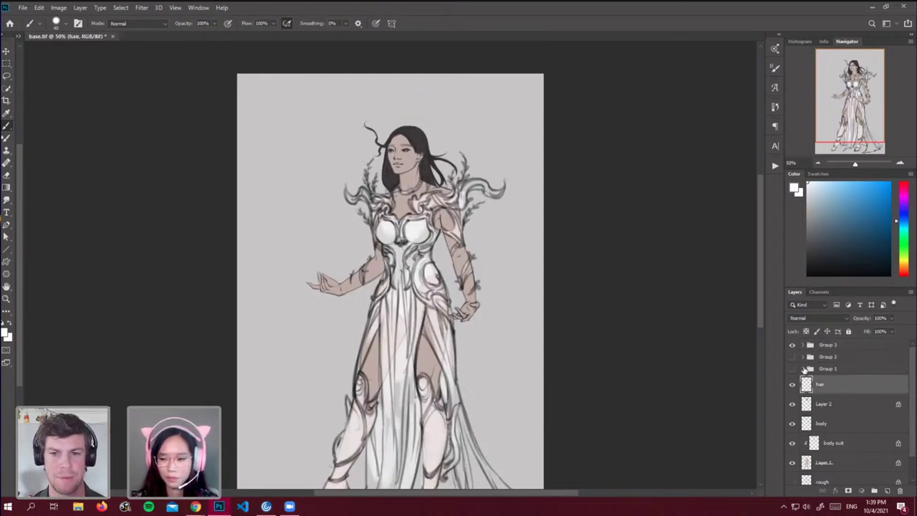
click(802, 346)
shift+click(825, 462)
drag(833, 448, 824, 353)
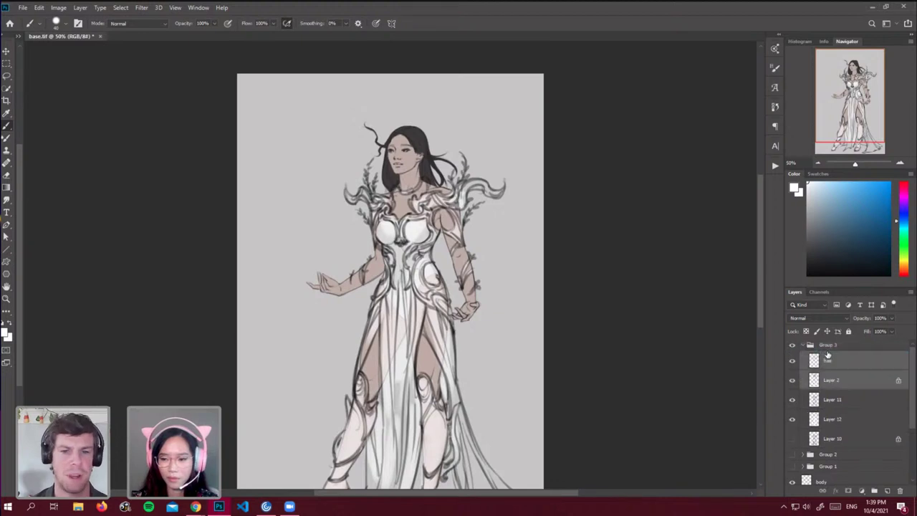
click(828, 345)
click(802, 345)
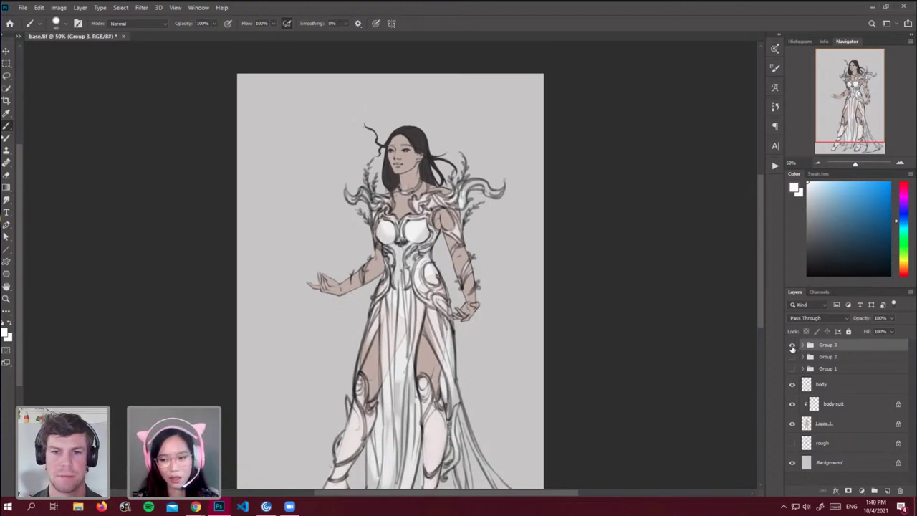
Hide Group 3, check the Group 2 costume briefly without the hair layers, and leave only the Group 1 costume shown.
click(792, 346)
click(792, 358)
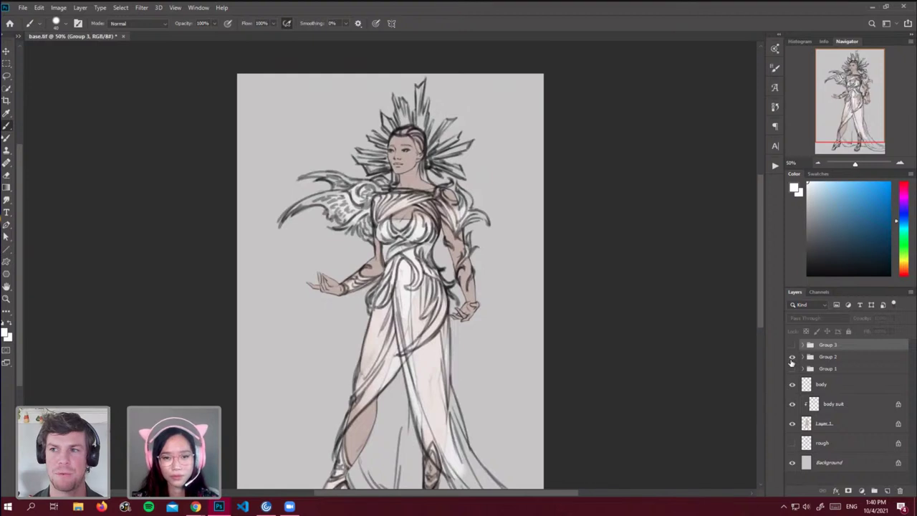
click(792, 356)
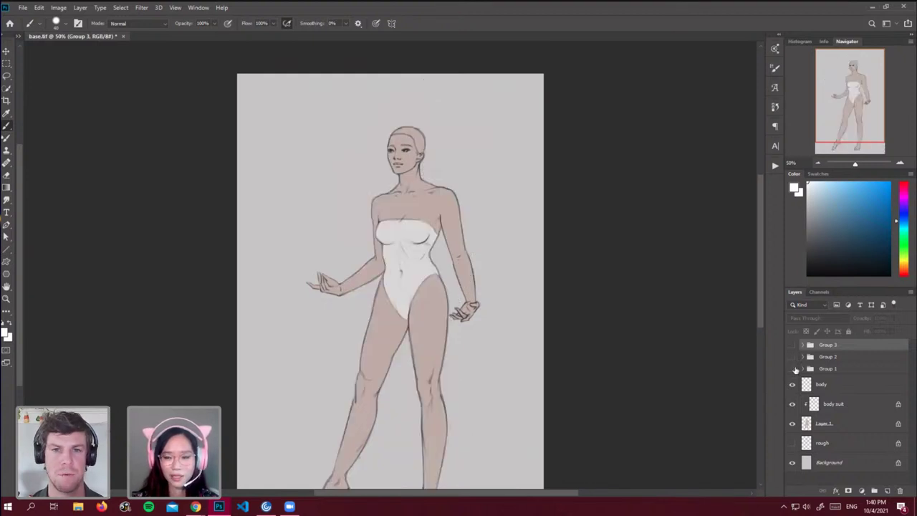
click(792, 368)
scroll(761, 321, down, 1)
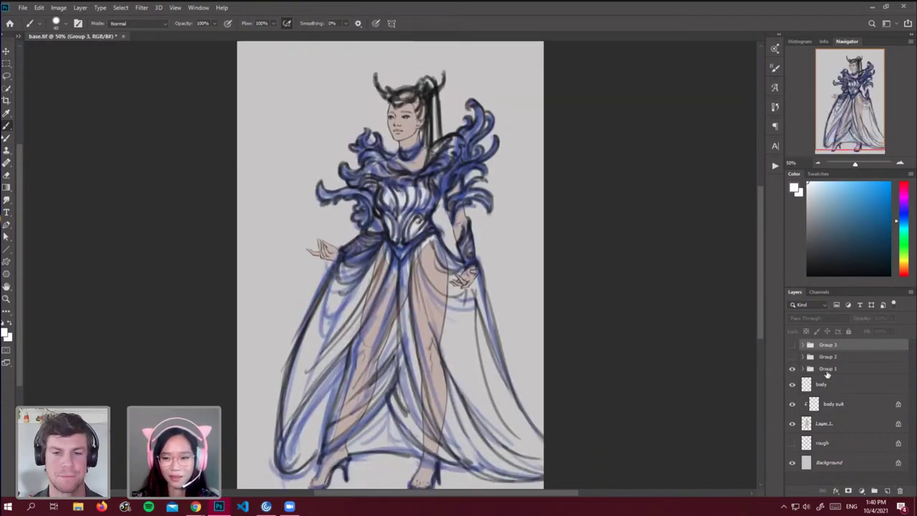
Expand Group 1, hide its blue sketch Layer 3, and create a new layer directly above it.
click(827, 368)
click(802, 368)
scroll(912, 396, down, 1)
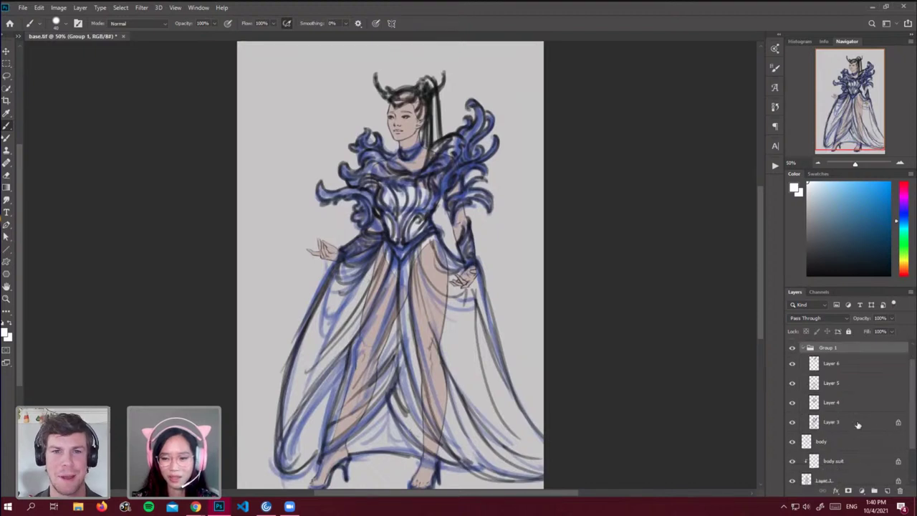
click(825, 427)
click(792, 424)
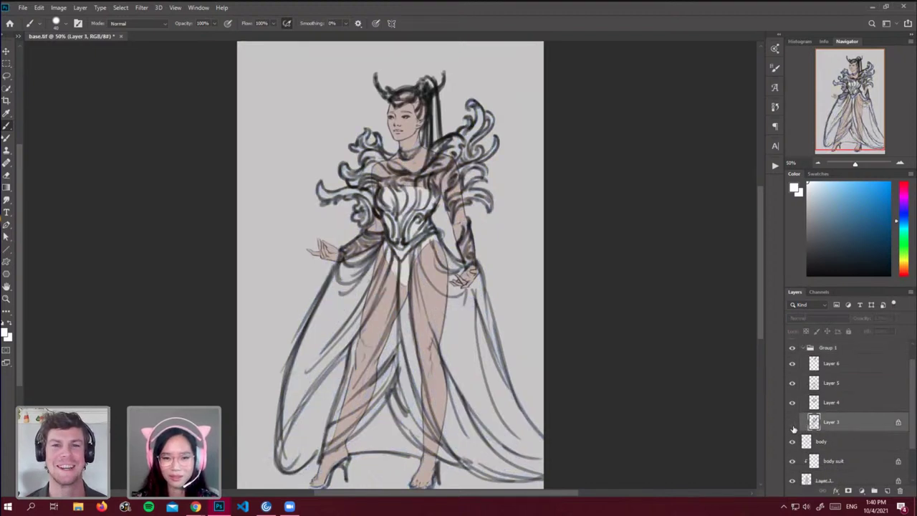
click(887, 491)
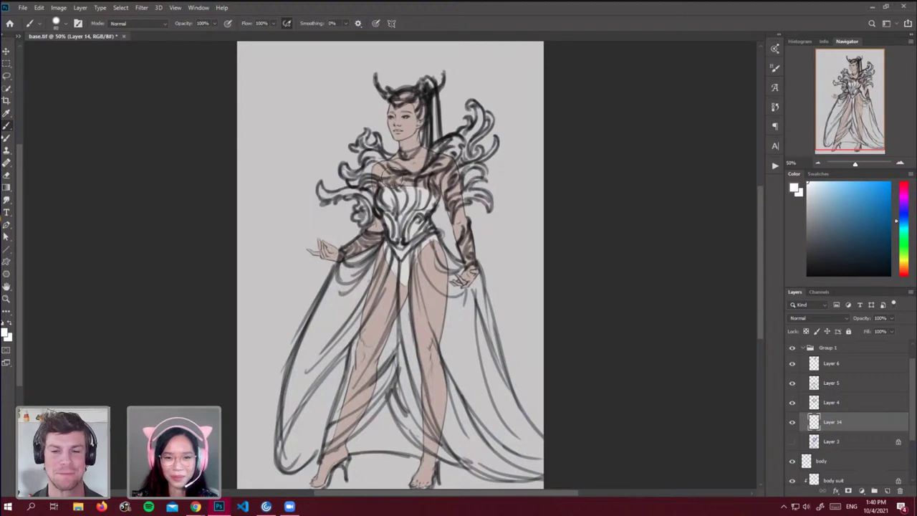
Paint white beneath the lines of the ruffled shoulders, the upper bodice and the wide skirt panels.
drag(367, 163, 391, 203)
mouse_move(412, 154)
mouse_down()
mouse_move(451, 194)
mouse_move(453, 170)
mouse_move(463, 204)
mouse_up()
mouse_move(435, 258)
mouse_down()
mouse_move(458, 309)
mouse_move(441, 265)
mouse_move(453, 418)
mouse_move(425, 383)
mouse_move(390, 387)
mouse_up()
drag(391, 250, 351, 358)
drag(358, 294, 319, 415)
drag(373, 337, 332, 418)
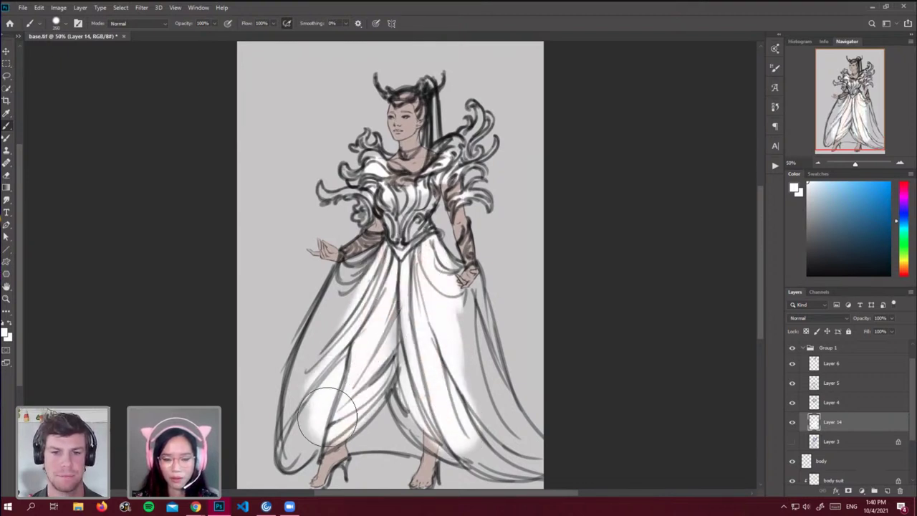
Paint white with a smaller brush on both forearm cuffs and the center of the bodice.
key([)
key([)
key([)
key([)
key([)
drag(371, 244, 351, 255)
drag(466, 245, 463, 255)
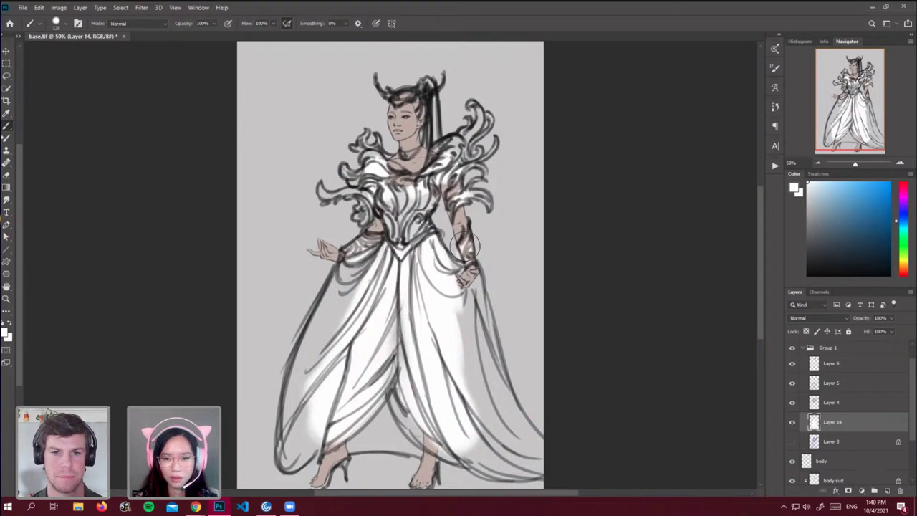
drag(758, 229, 757, 217)
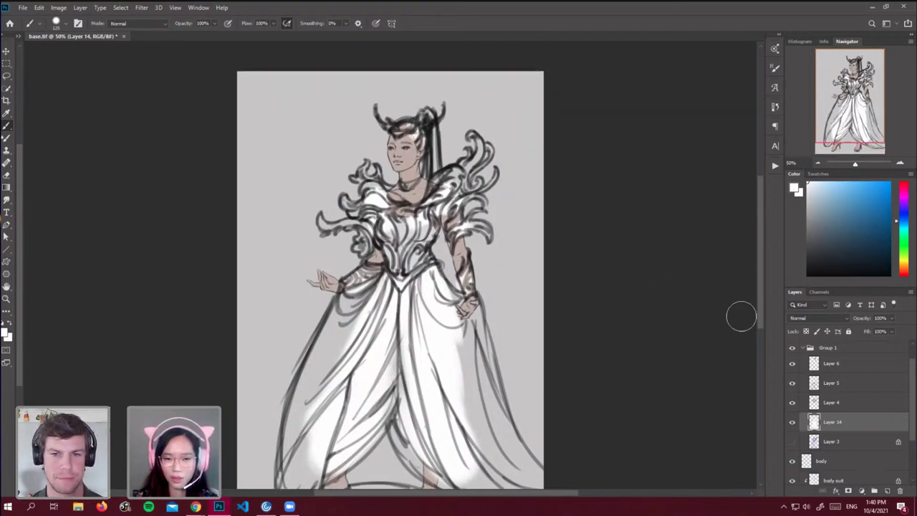
mouse_move(405, 214)
mouse_down()
mouse_move(397, 222)
mouse_move(406, 256)
mouse_up()
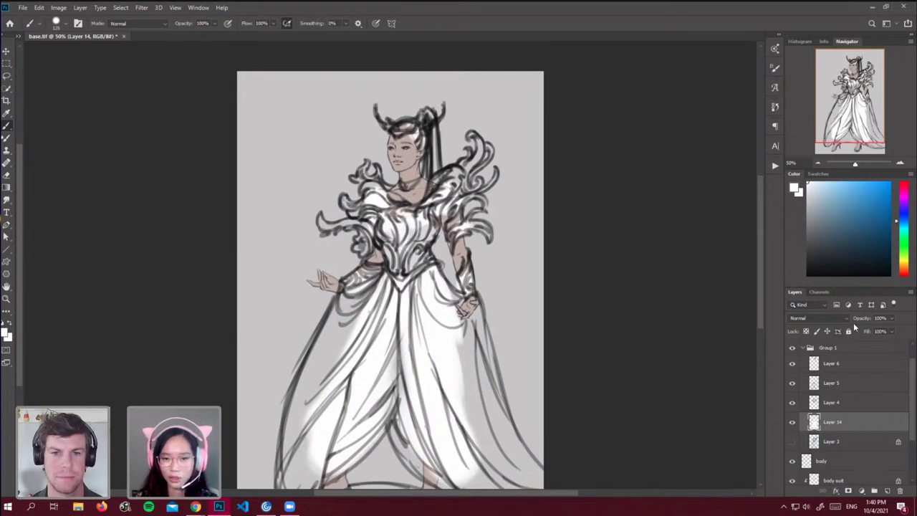
Set the opacity of the white fill Layer 14 to 66%.
drag(885, 318, 837, 317)
text(66)
key(Return)
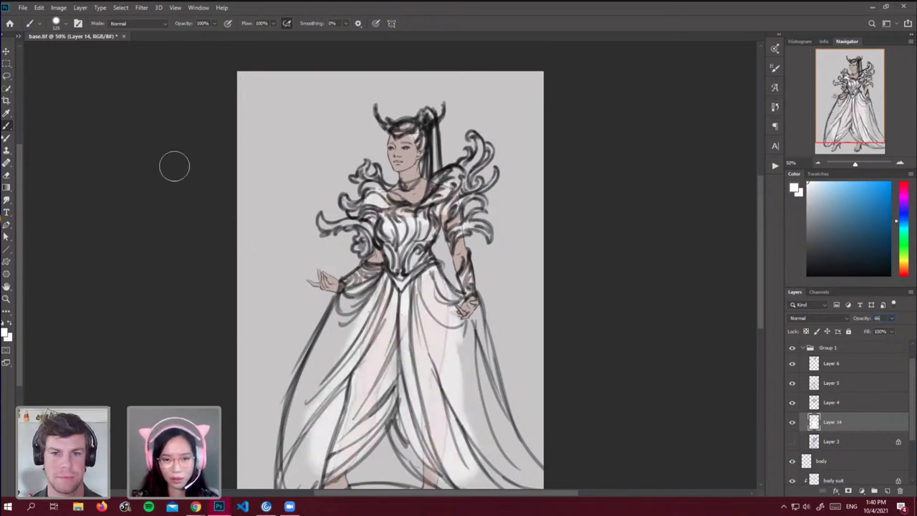
Collapse Group 1, copy the whole visible costume image merged, and paste it into a new document.
click(6, 63)
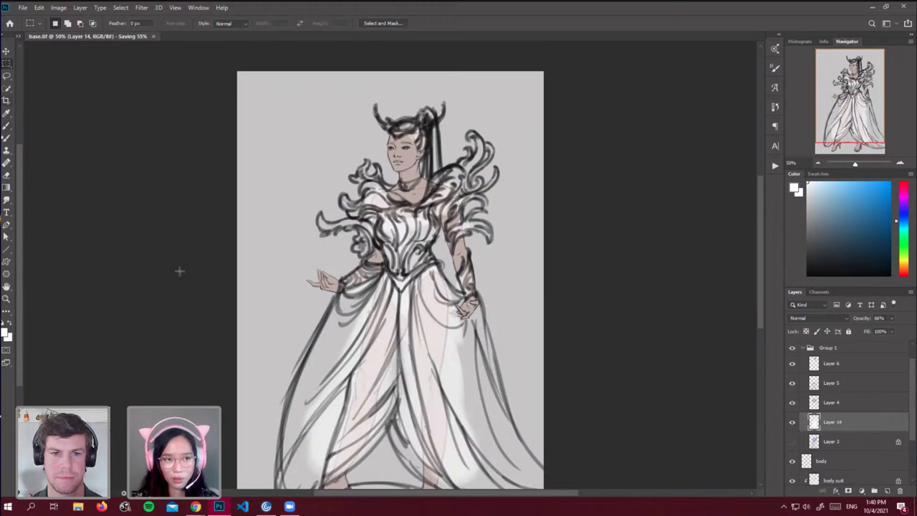
click(816, 351)
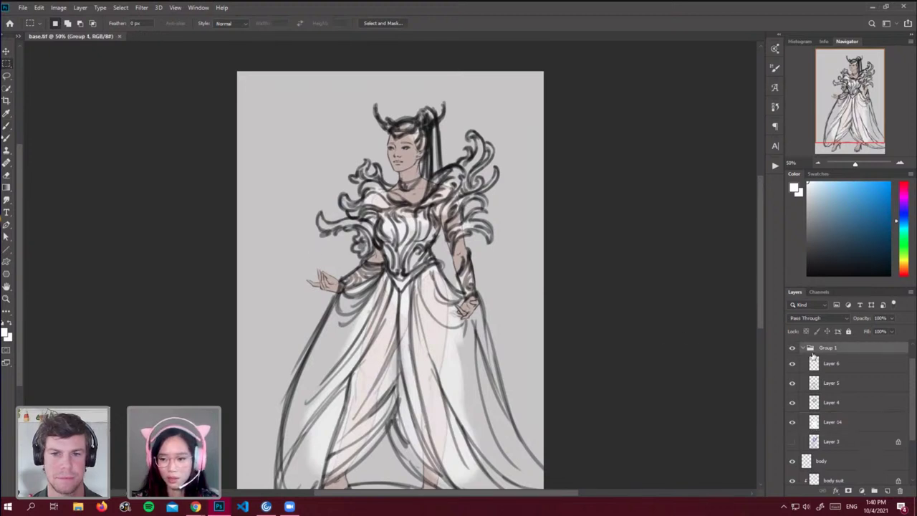
click(803, 348)
key(ctrl+a)
key(ctrl+shift+c)
key(ctrl+n)
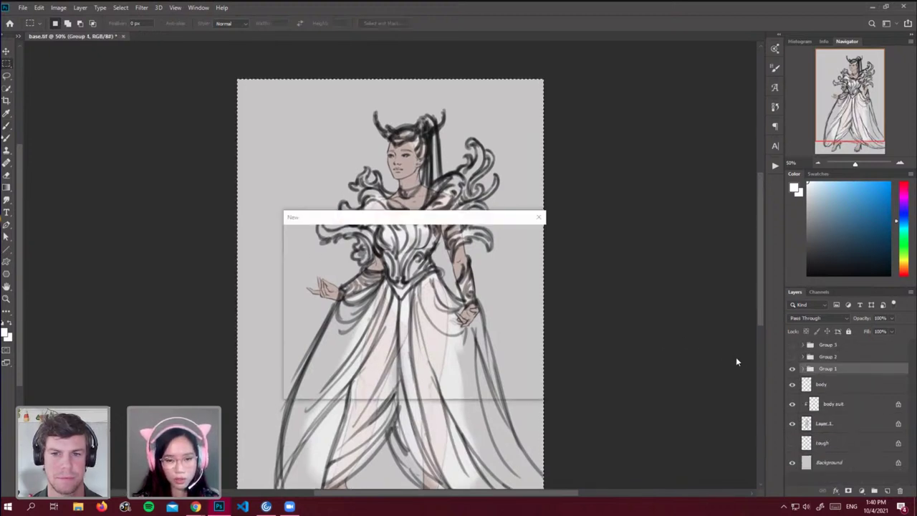
key(Return)
key(ctrl+v)
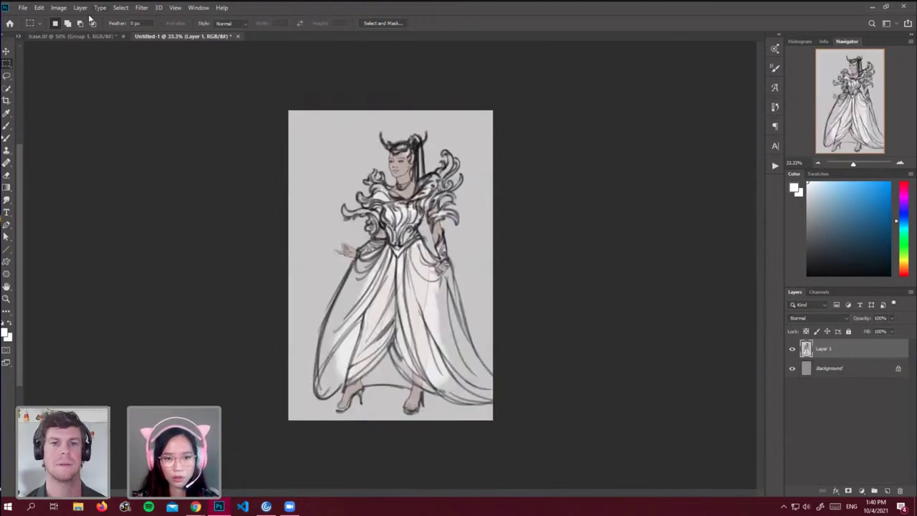
In base.tif, show Group 2 instead of Group 1 and paste a merged copy of its costume into Untitled-1.
click(86, 36)
click(793, 368)
click(792, 356)
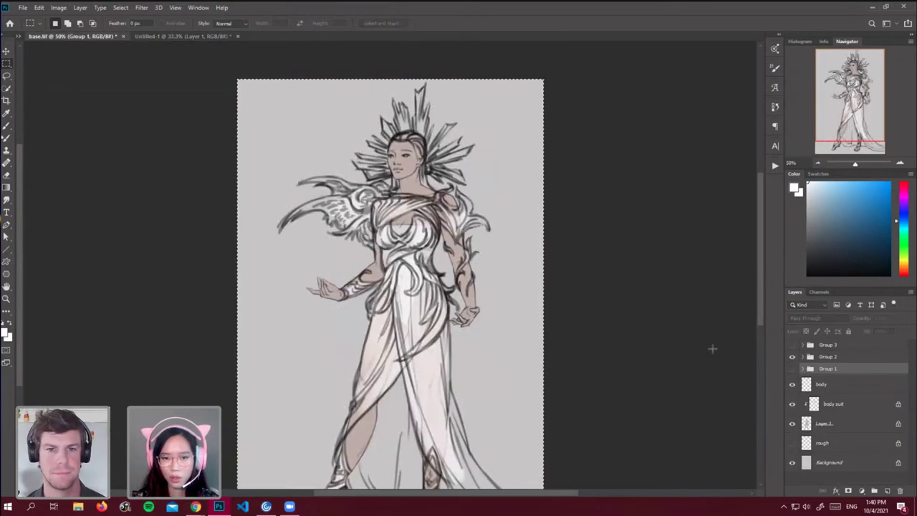
click(159, 36)
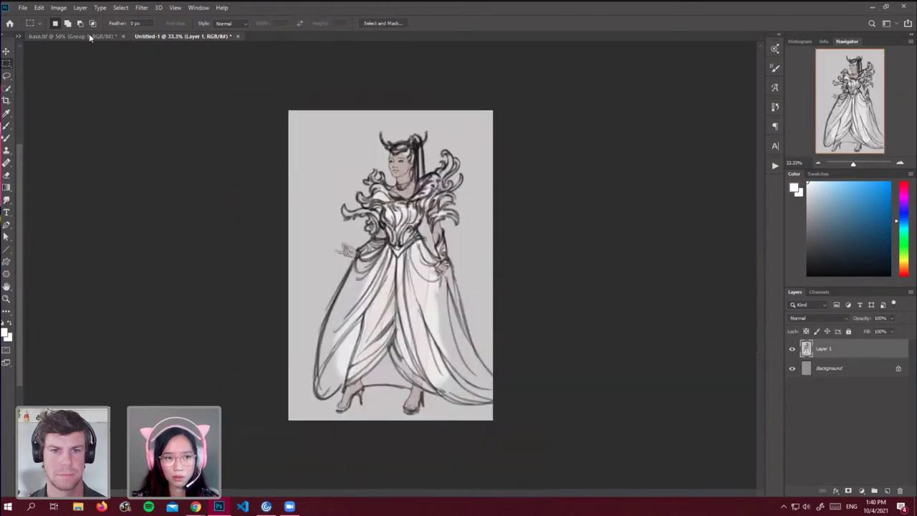
In base.tif, show Group 3 instead of Group 2 and paste a merged copy of its costume into Untitled-1.
click(89, 36)
click(792, 356)
click(793, 344)
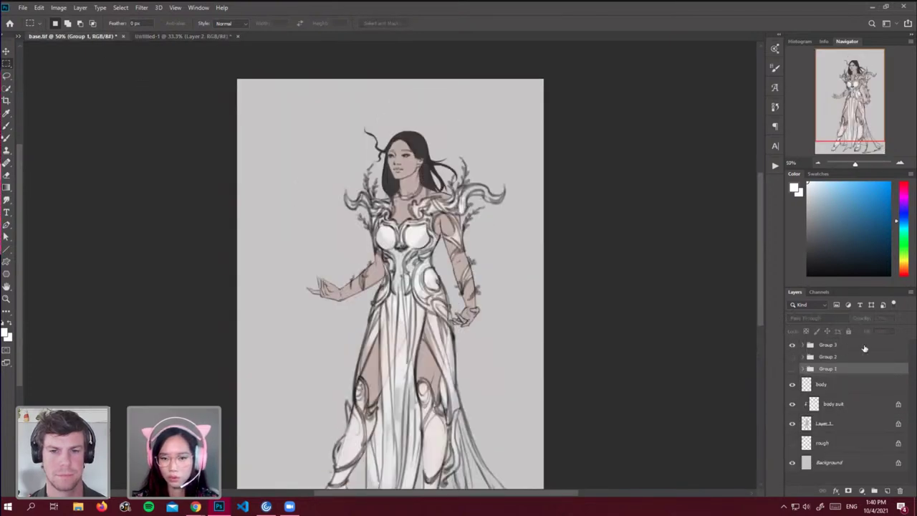
click(865, 349)
click(199, 36)
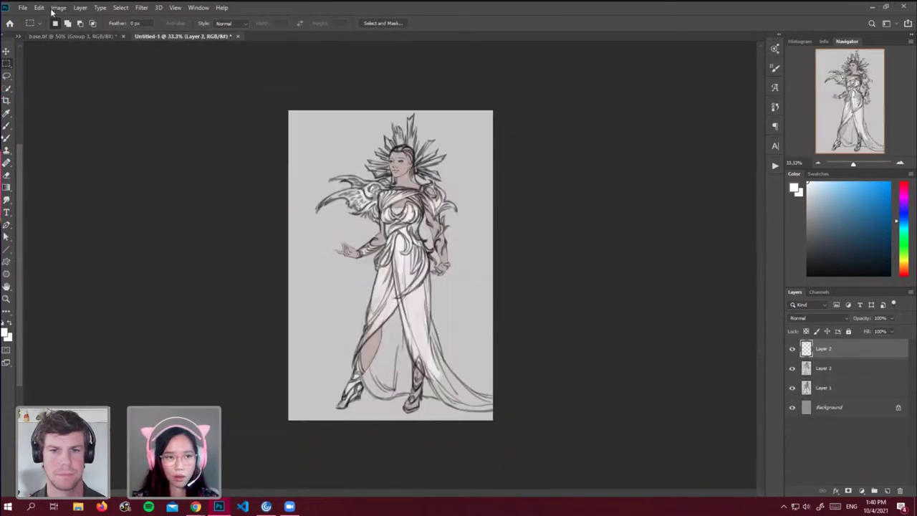
Enlarge the canvas of Untitled-1 to 300 percent of its width, keeping the height at 100 percent.
click(58, 8)
click(125, 91)
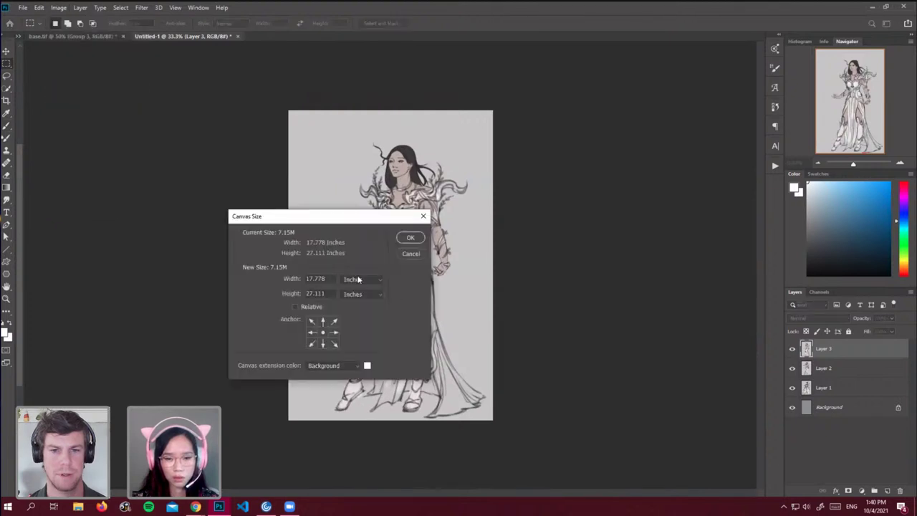
click(359, 279)
click(358, 281)
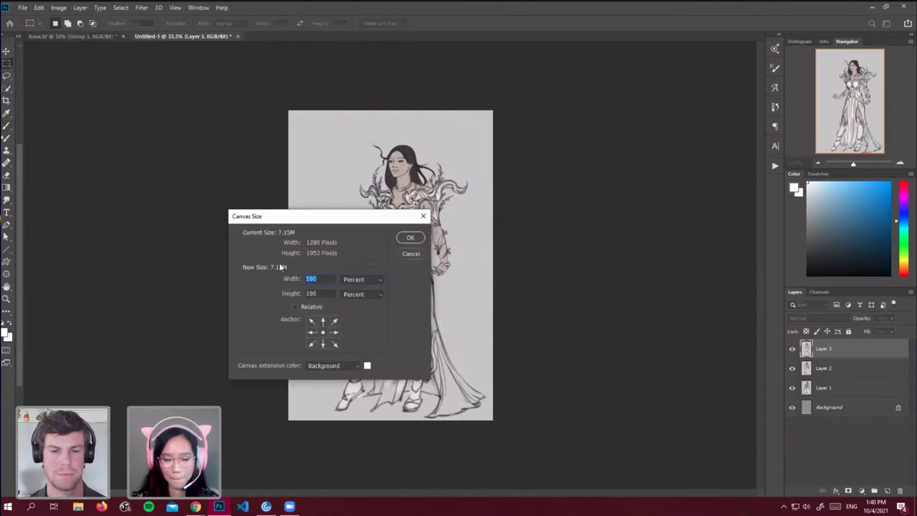
text(000)
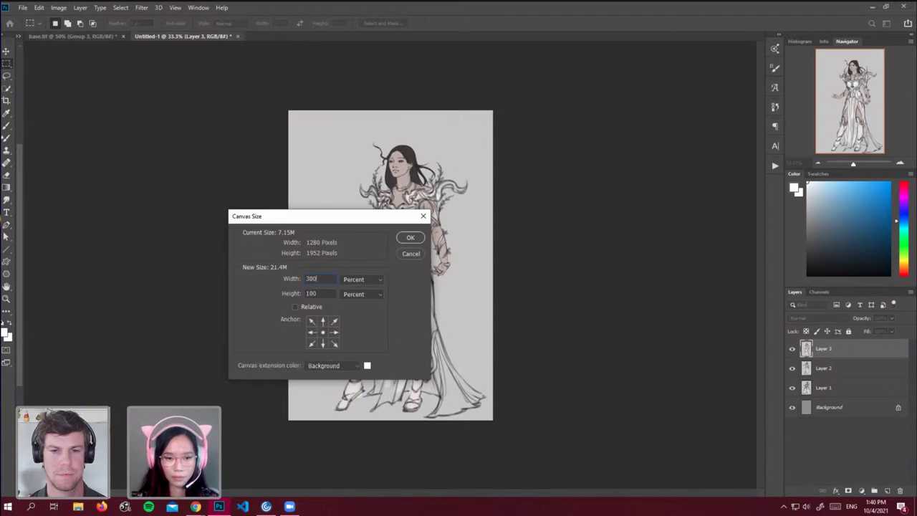
key(Return)
Arrange the three pasted costumes side by side, with the Group 3 costume at the far right and the Group 1 costume at the far left.
drag(476, 315, 679, 304)
click(860, 371)
drag(624, 348, 420, 355)
click(845, 346)
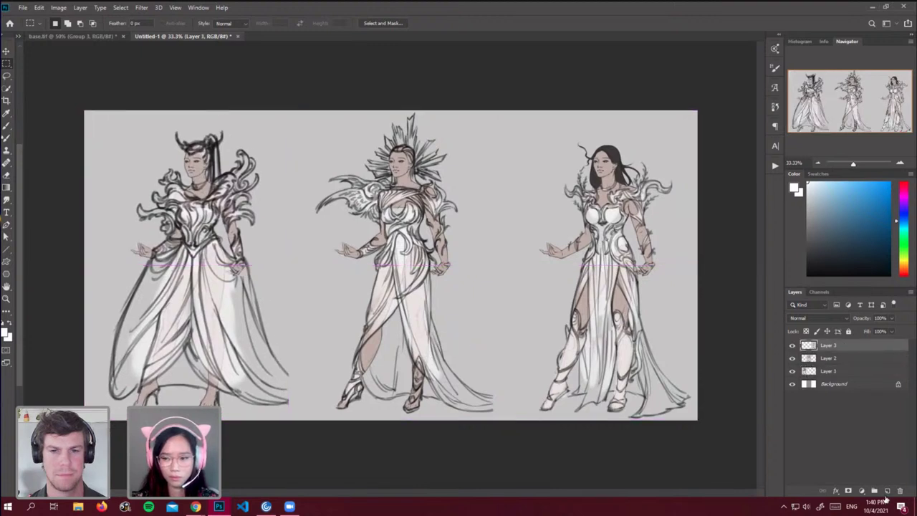
On a new top layer, handwrite the numbers 1, 2 and 3 in black at the upper left of the three costumes.
click(886, 490)
key(d)
key(b)
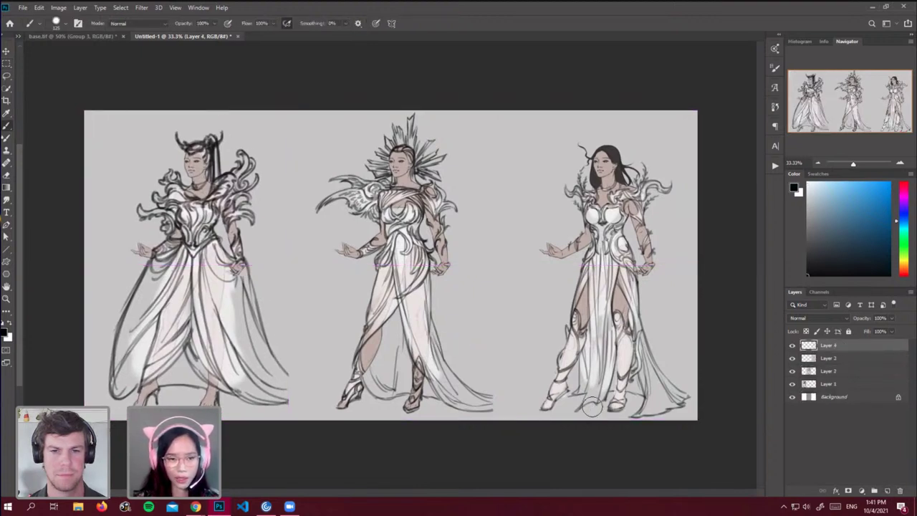
key([)
key([)
key([)
key([)
key([)
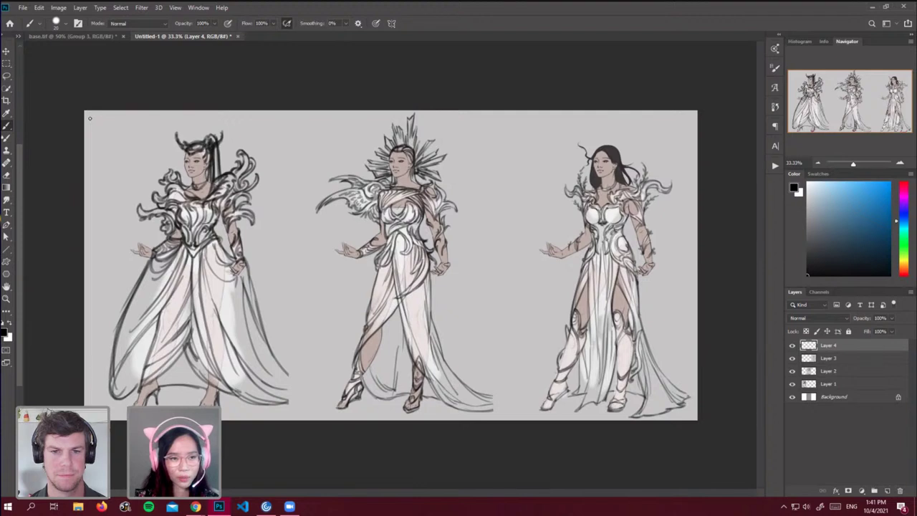
drag(90, 118, 97, 122)
drag(319, 118, 327, 125)
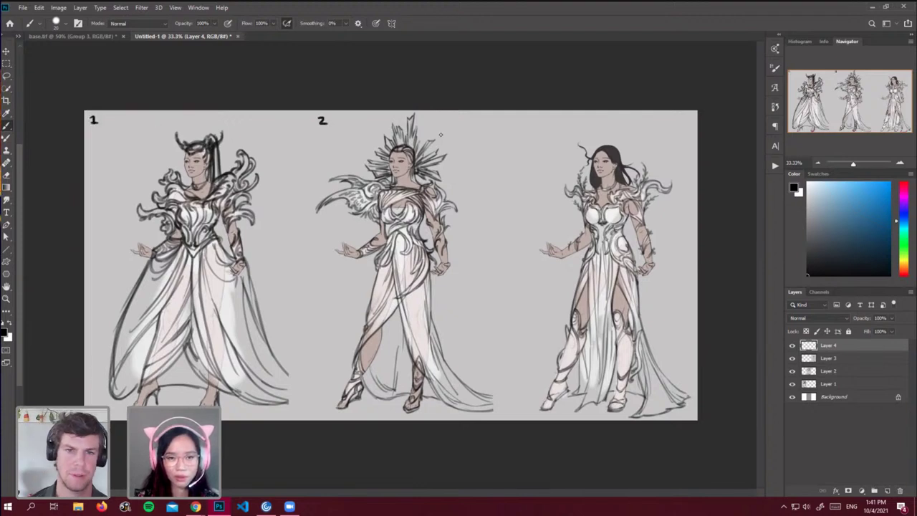
drag(545, 119, 547, 129)
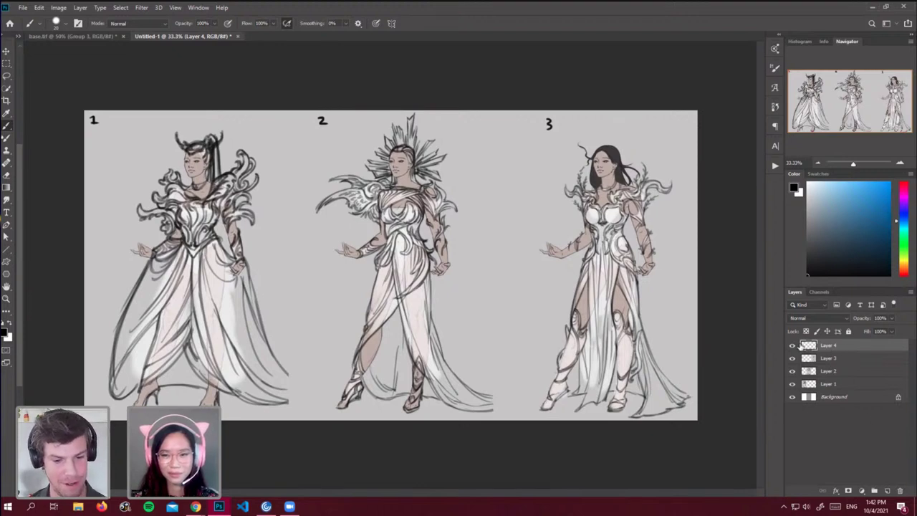
click(836, 387)
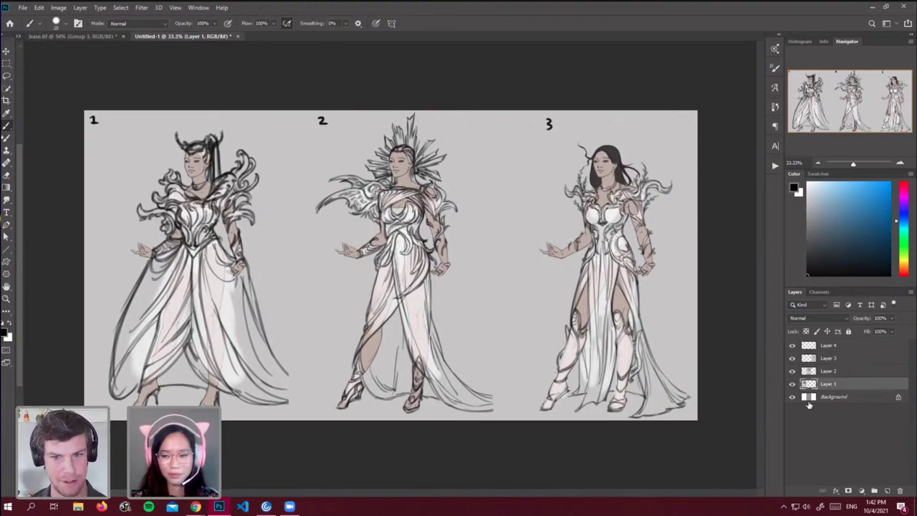
click(792, 397)
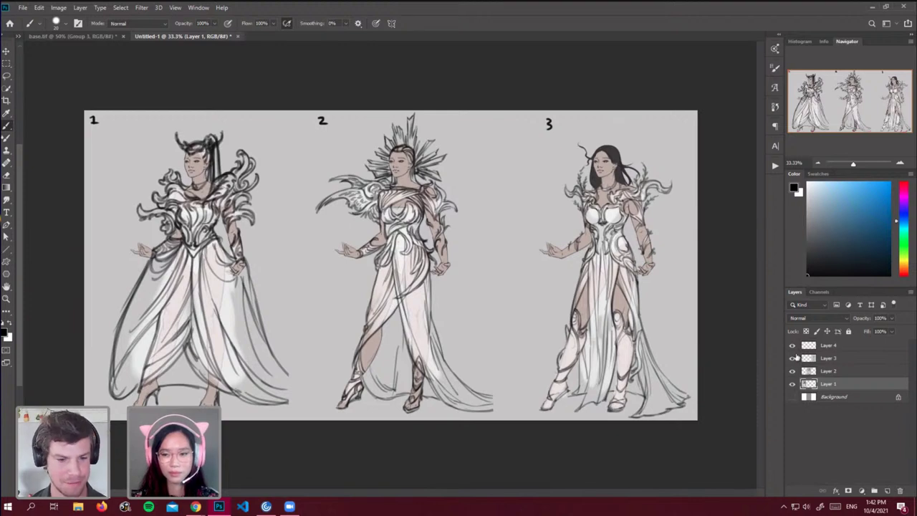
click(791, 398)
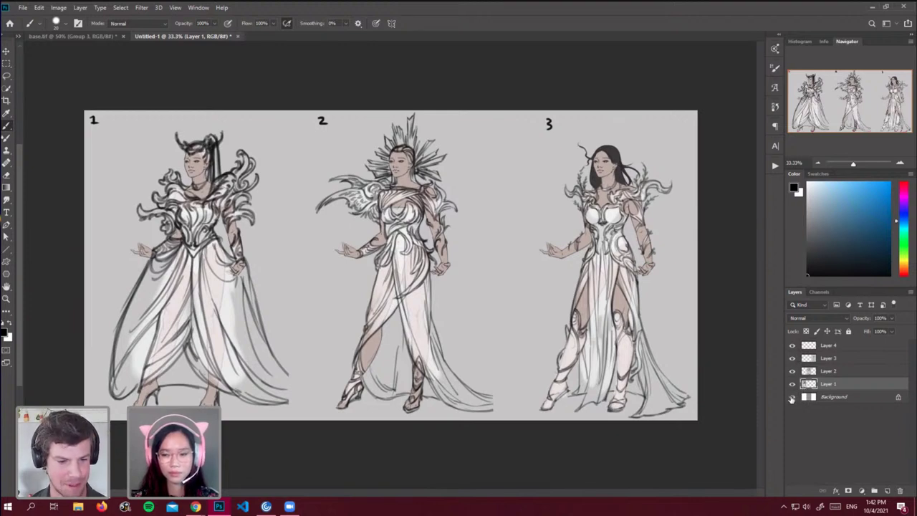
Paint the third costume's feet on Layer 3 with a skin tone sampled from her thigh, and reselect Layer 4.
click(837, 360)
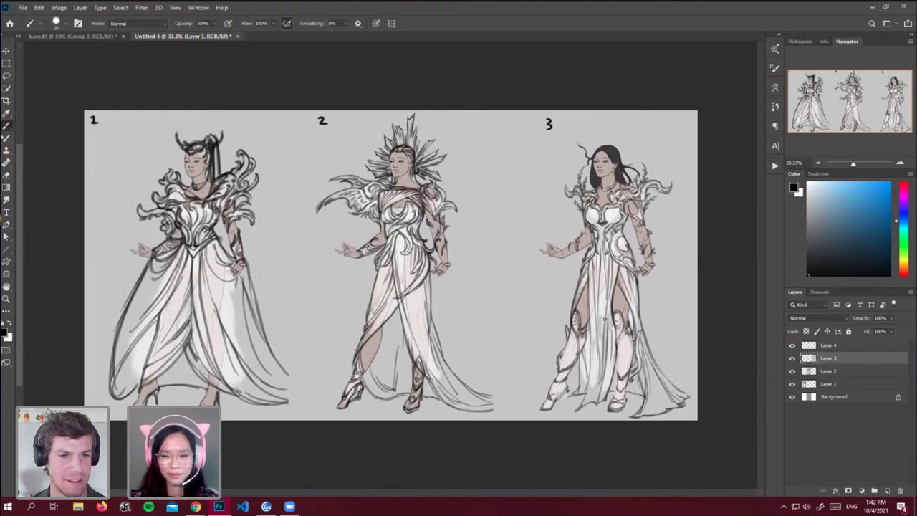
alt+click(620, 300)
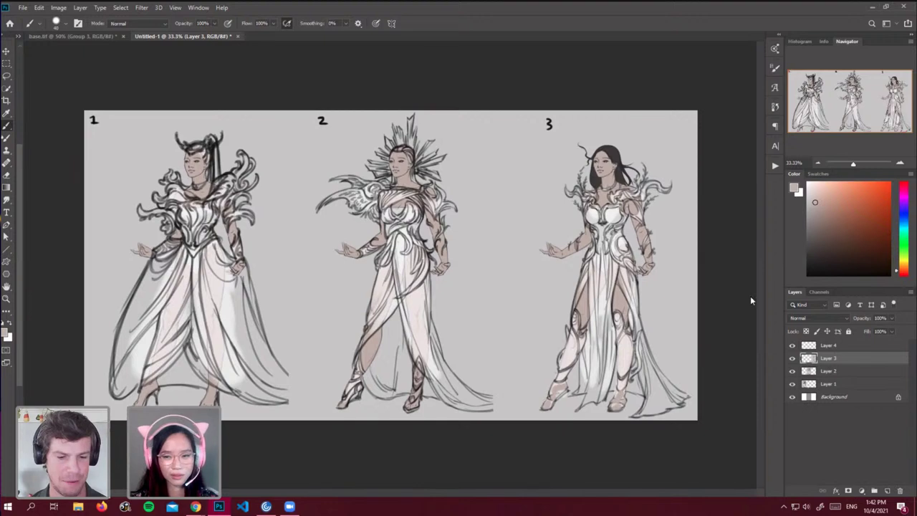
click(830, 346)
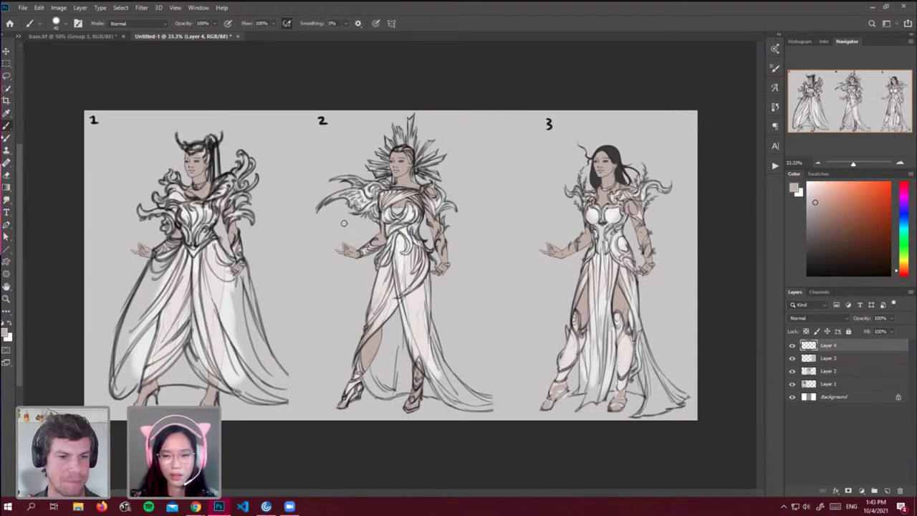
In base.tif, expand Group 3, hide its white fill Layer 12, and select the line art on Layer 11.
click(71, 36)
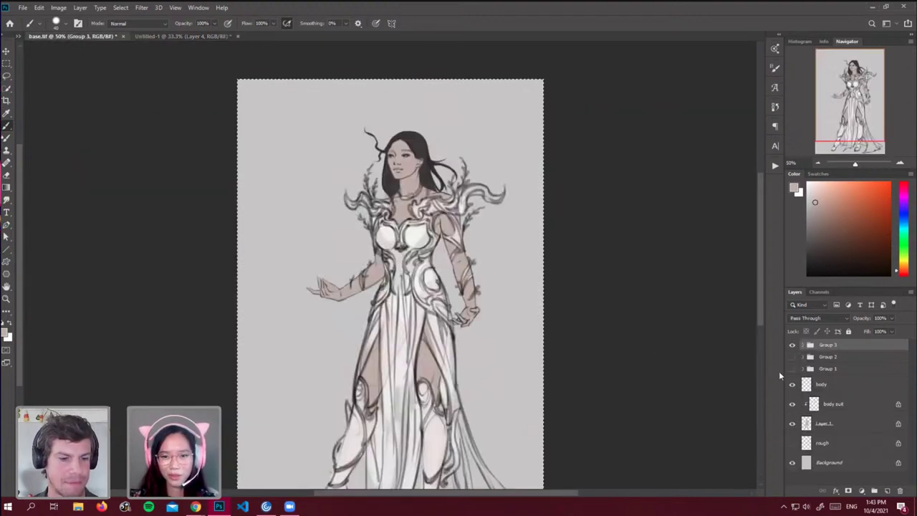
click(801, 345)
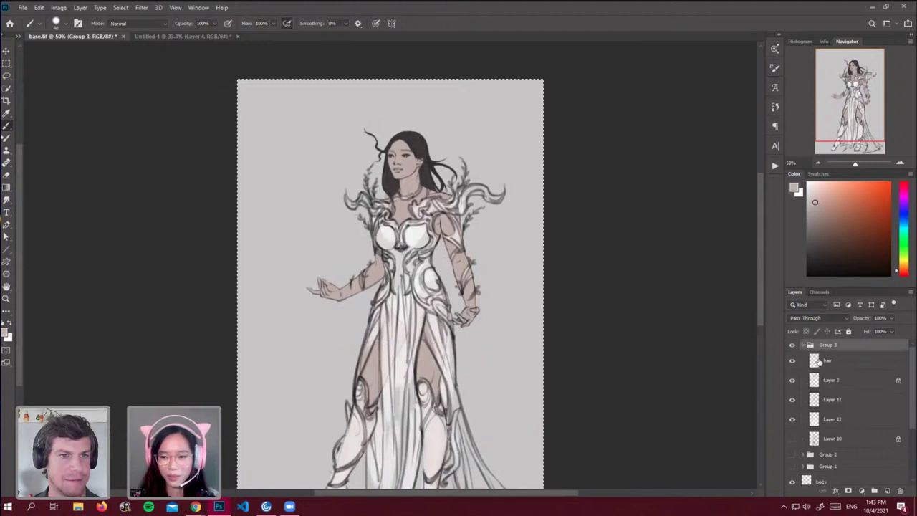
click(792, 400)
click(791, 399)
click(791, 419)
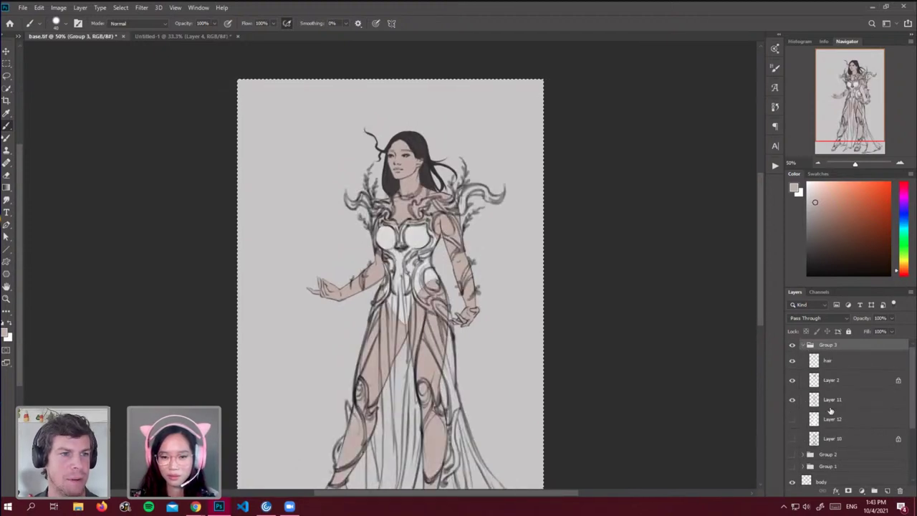
click(830, 404)
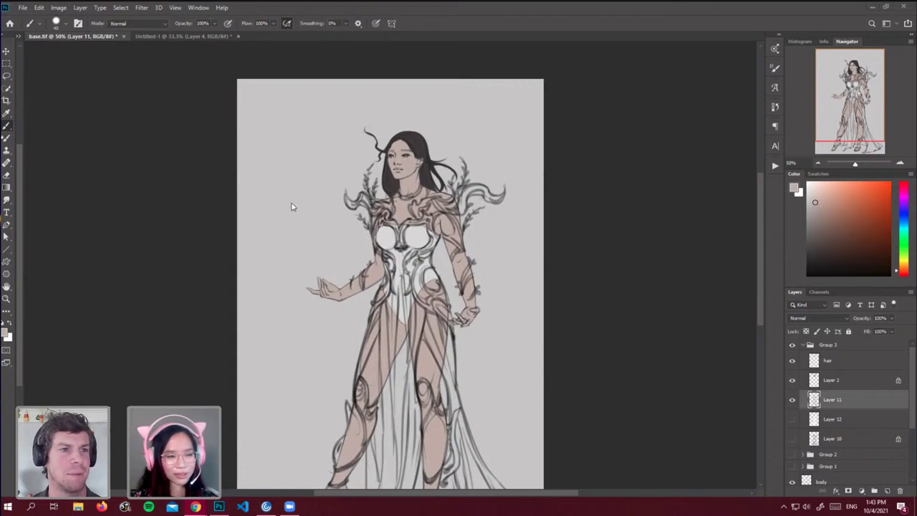
Lock the transparent pixels of Layer 11 and fill the entire canvas selection with purple to recolor the costume lines.
click(625, 6)
key(ctrl+a)
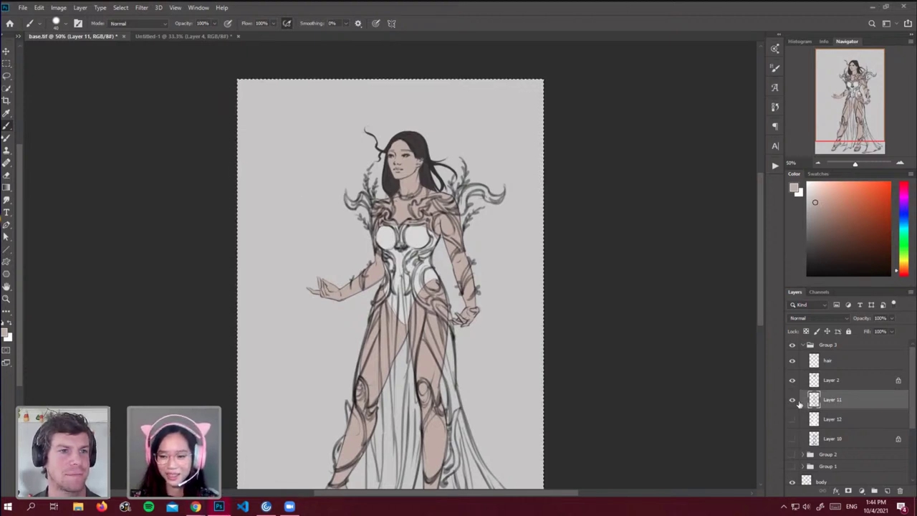
click(792, 400)
click(792, 399)
click(805, 331)
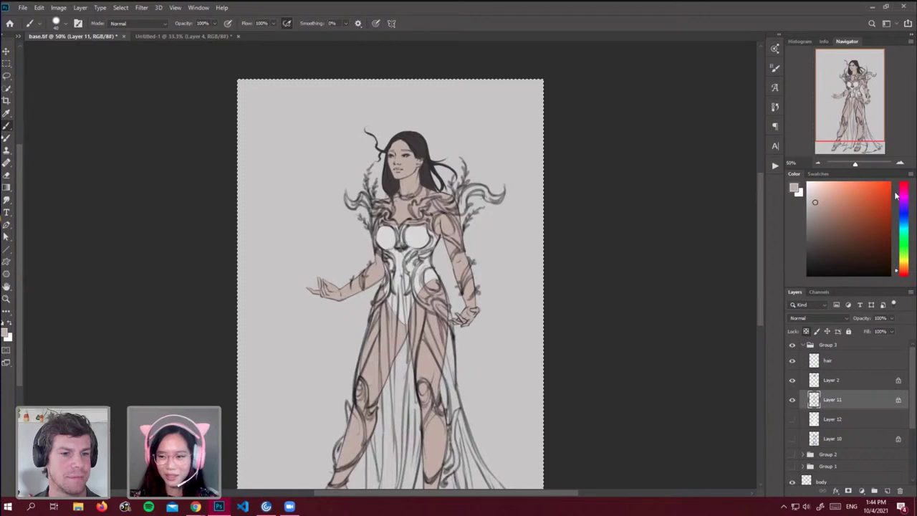
click(901, 206)
click(868, 182)
key(shift+BackSpace)
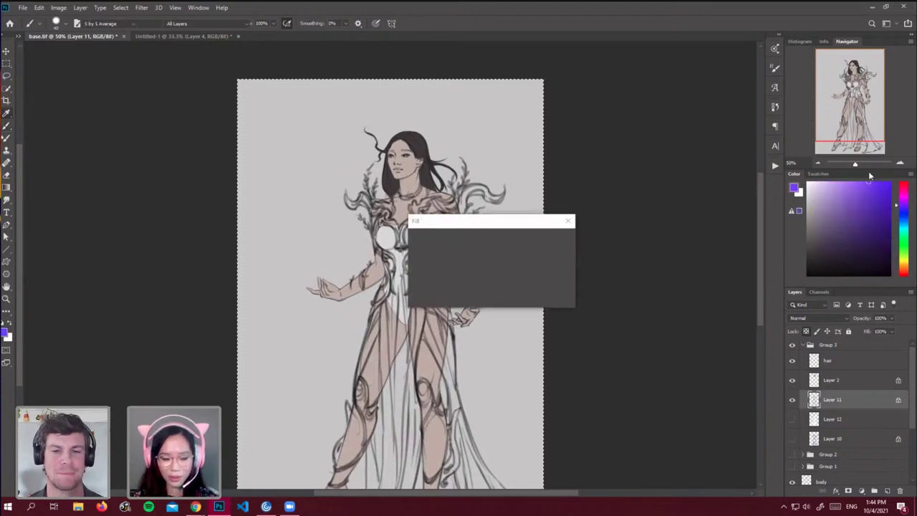
key(Return)
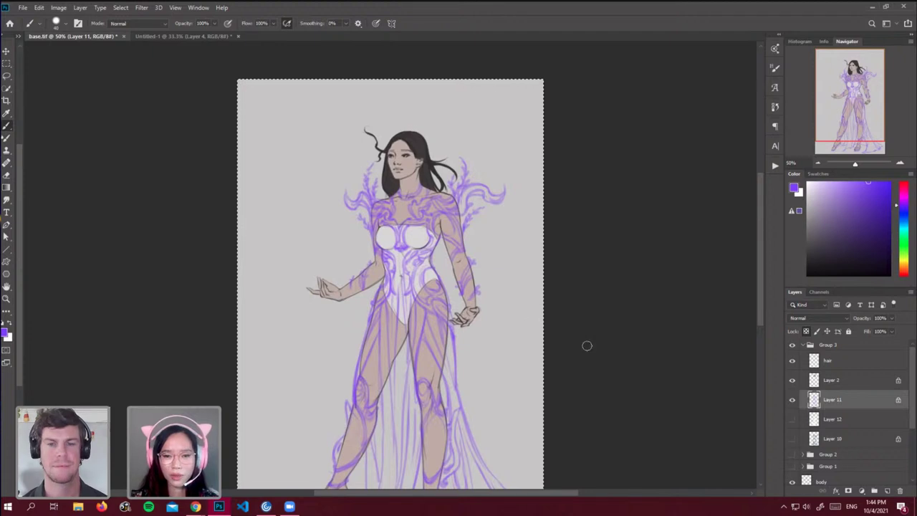
Collapse Group 3, reset the colors to black and white, and create a new layer above the group for redrawing the upper body.
click(825, 347)
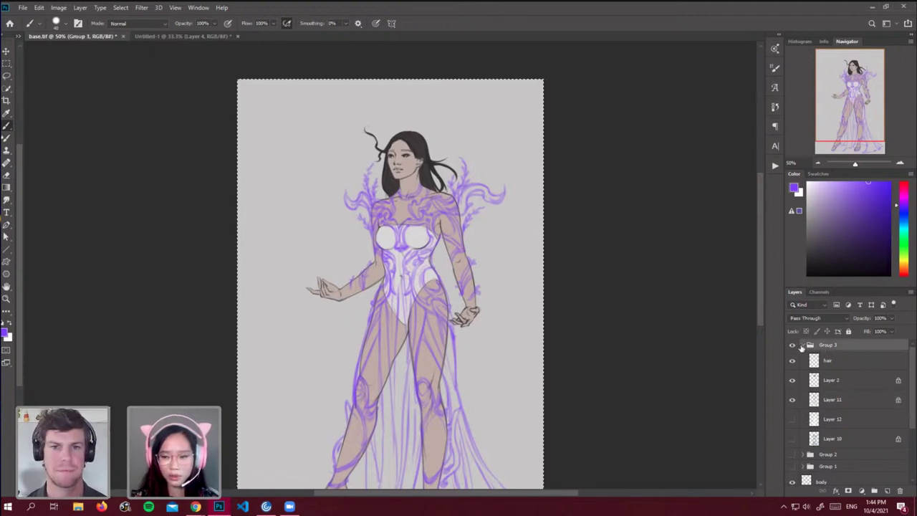
click(800, 347)
key(d)
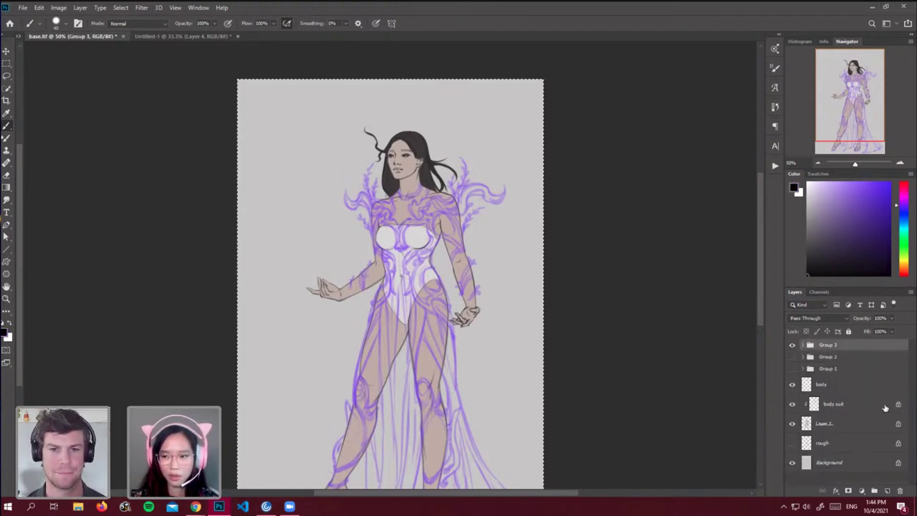
click(886, 491)
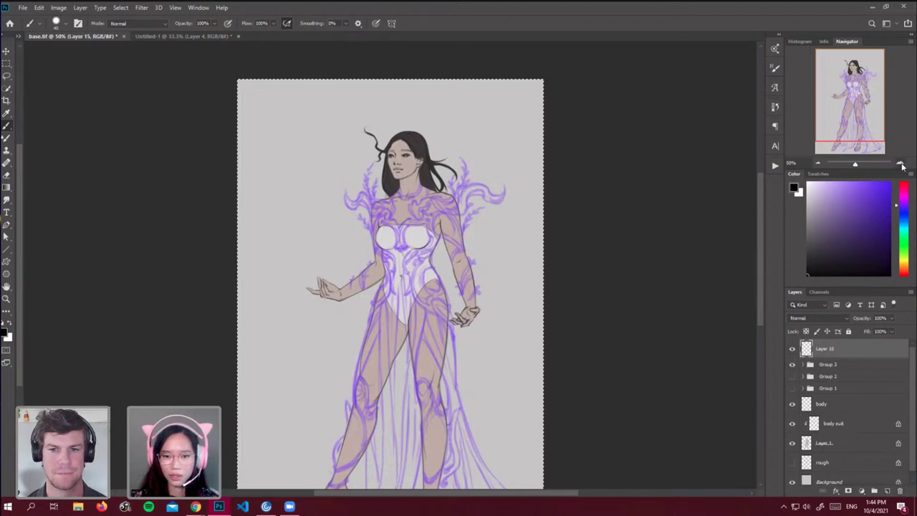
click(900, 163)
click(901, 164)
scroll(586, 262, up, 4)
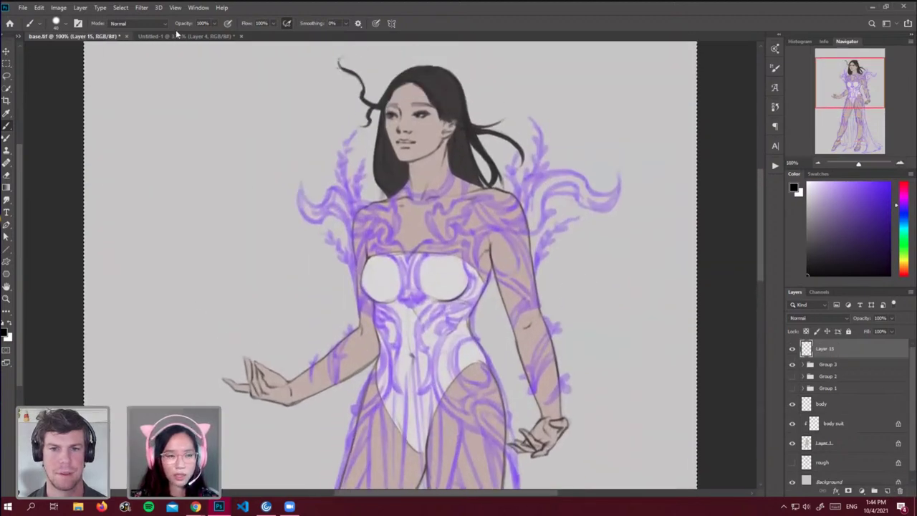
Open the door reference DT6726.jpg from the decorative arts folder and tile it beside base.tif, with the reference pane wide enough for the whole door.
click(23, 8)
click(36, 21)
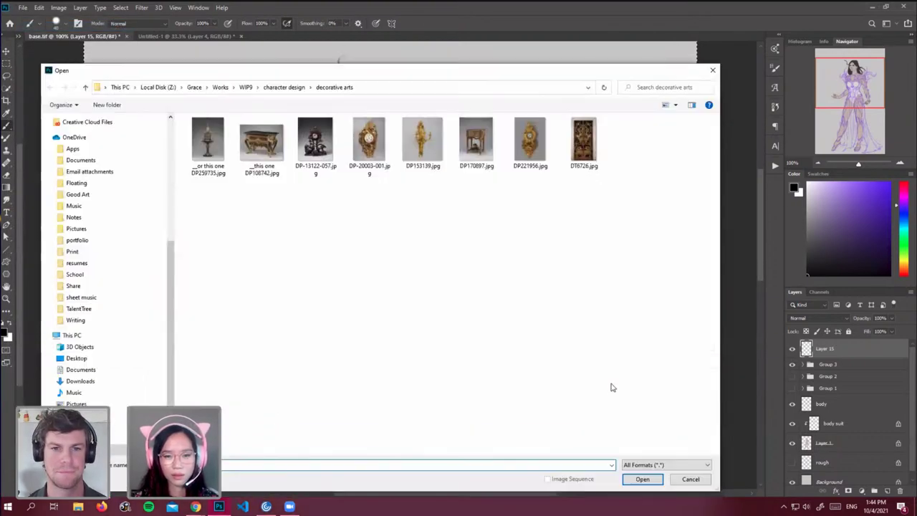
double_click(584, 139)
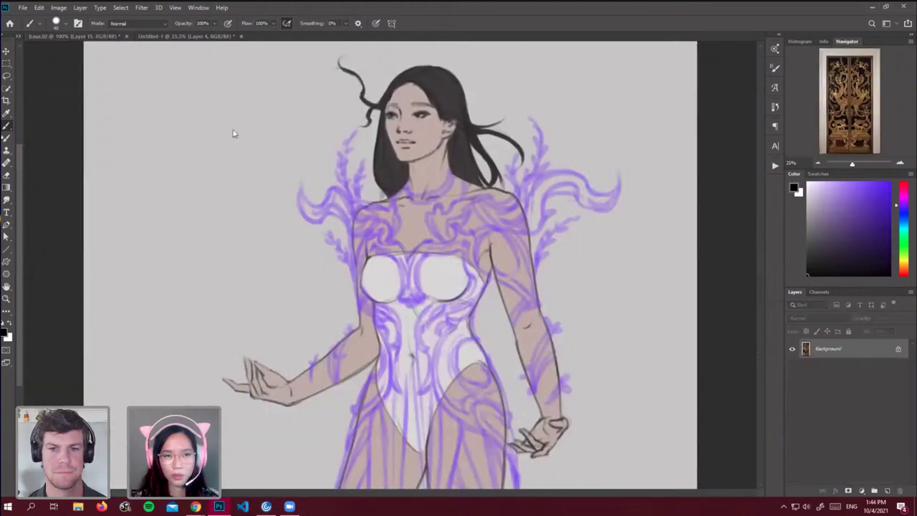
click(192, 9)
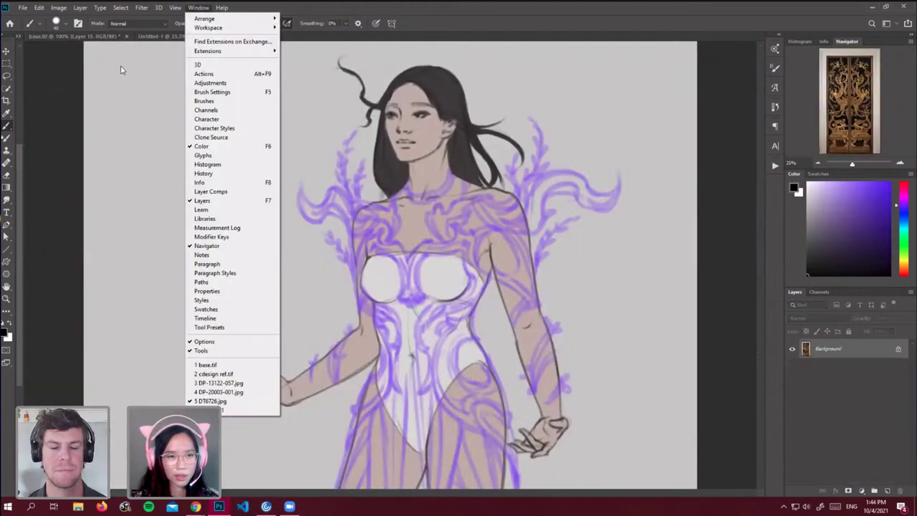
click(121, 70)
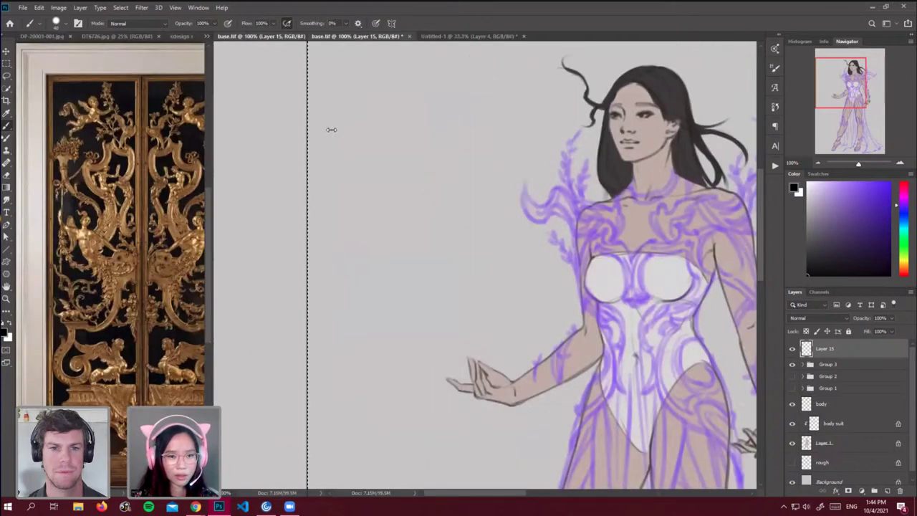
drag(306, 128, 278, 132)
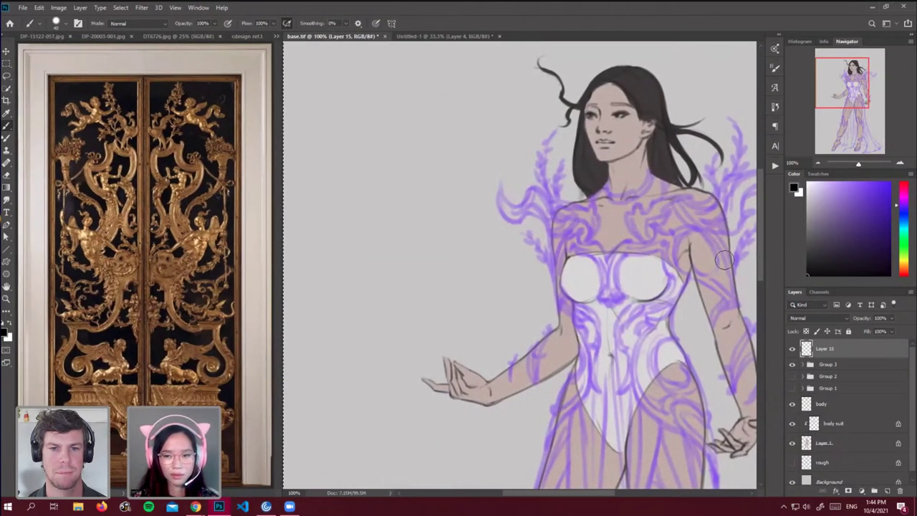
drag(834, 93, 863, 87)
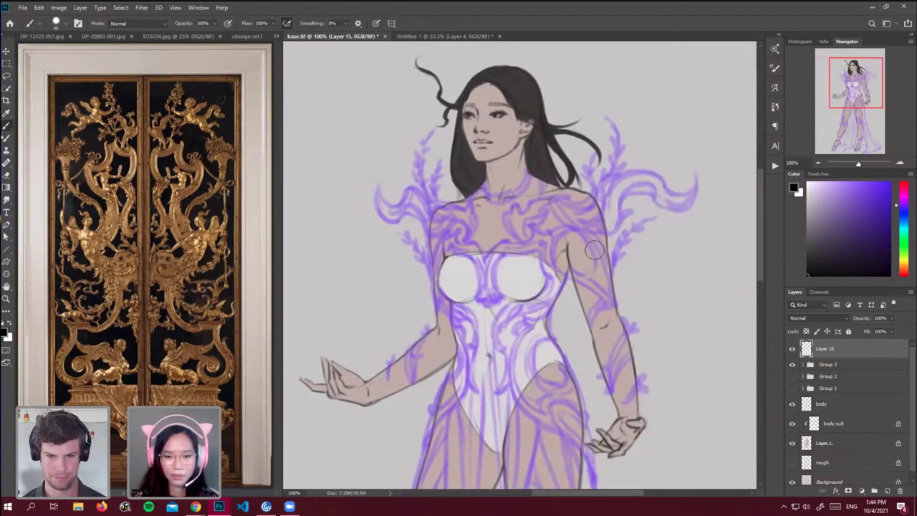
Shrink the brush to a fine line size and set its opacity to 39%.
key(bracketleft)
key(bracketleft)
key(bracketleft)
key(bracketleft)
key(bracketleft)
key(bracketleft)
key(bracketleft)
key(bracketleft)
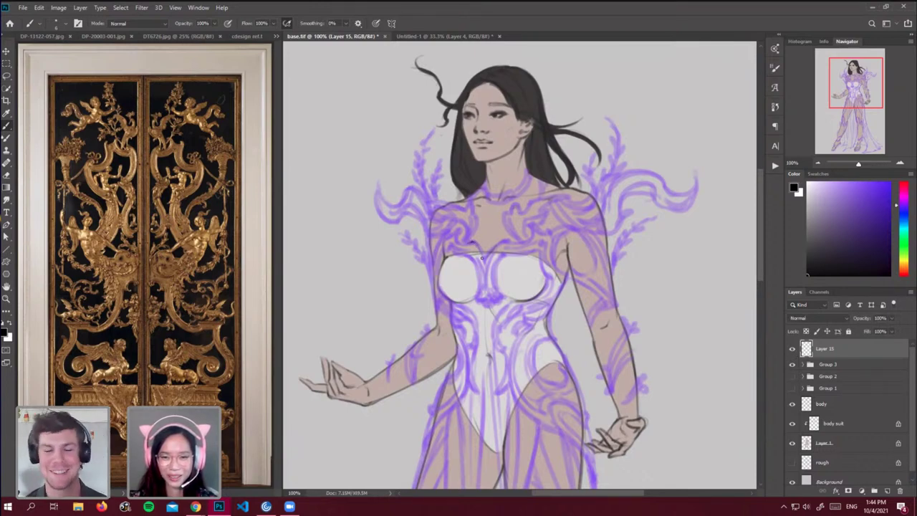
click(214, 25)
drag(183, 36, 188, 34)
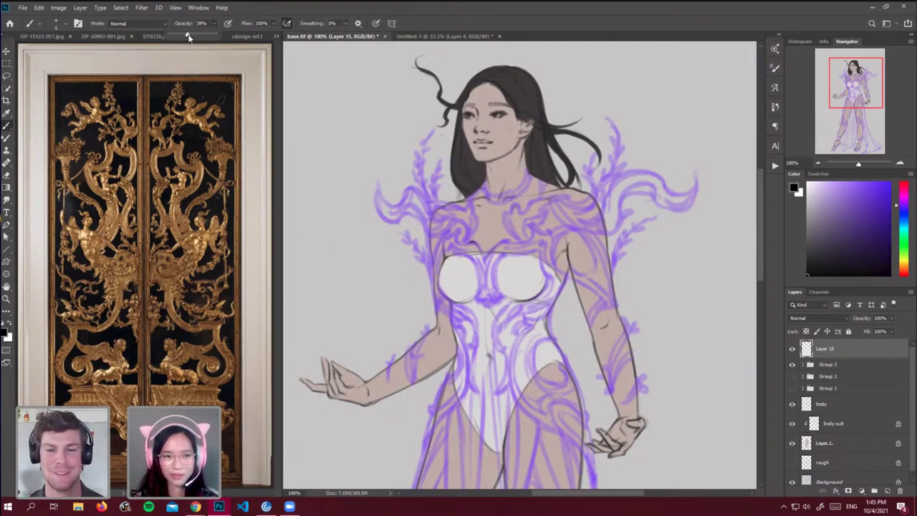
click(630, 247)
Delete the active layer and add a new empty layer above Group 3.
click(898, 490)
click(887, 491)
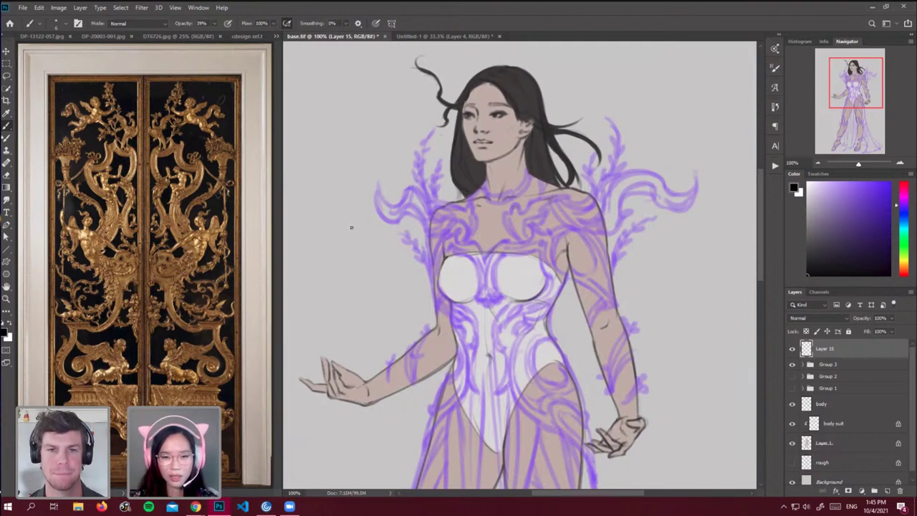
drag(351, 227, 358, 245)
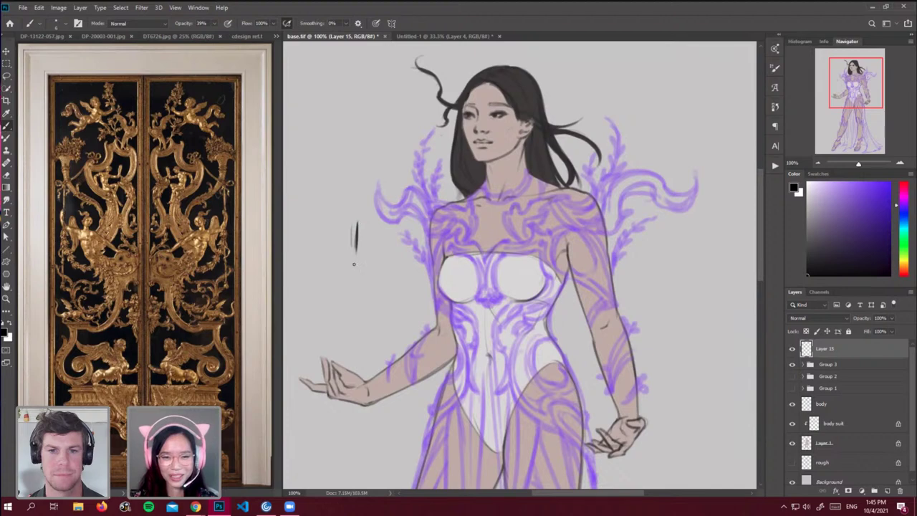
key(m)
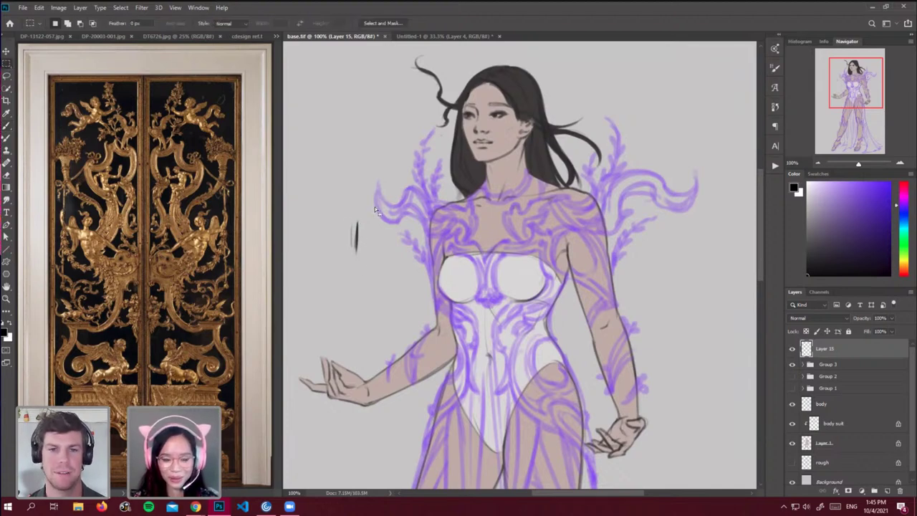
drag(333, 211, 367, 270)
key(Delete)
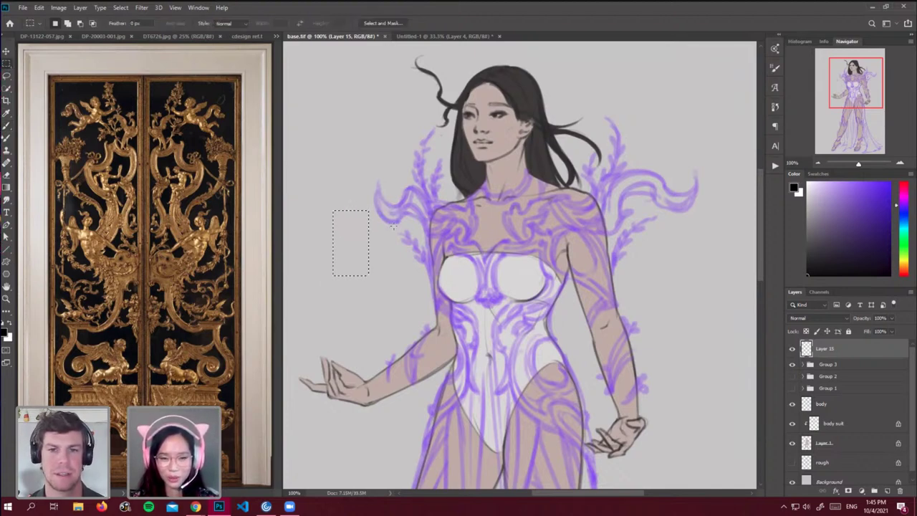
key(ctrl+d)
key(b)
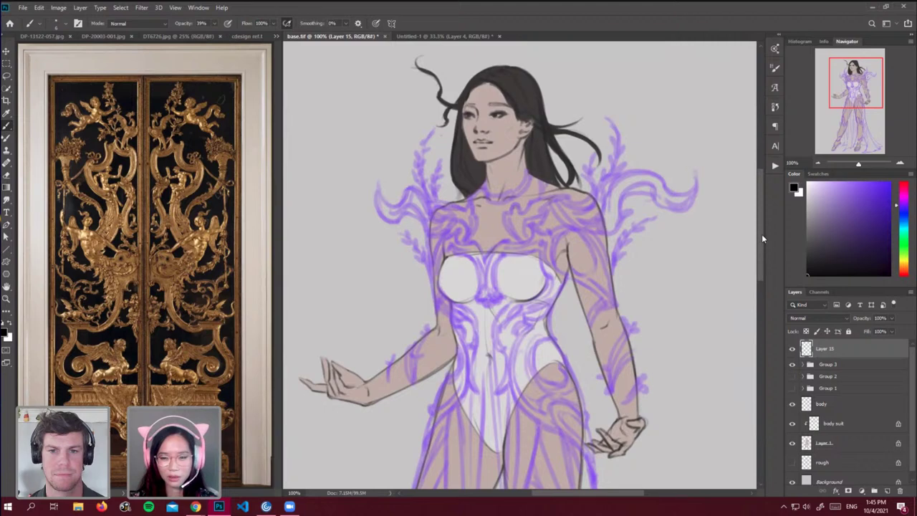
Choose a bright purple and roughly paint a headpiece around the crown of the figure's hair.
scroll(762, 239, up, 3)
click(869, 183)
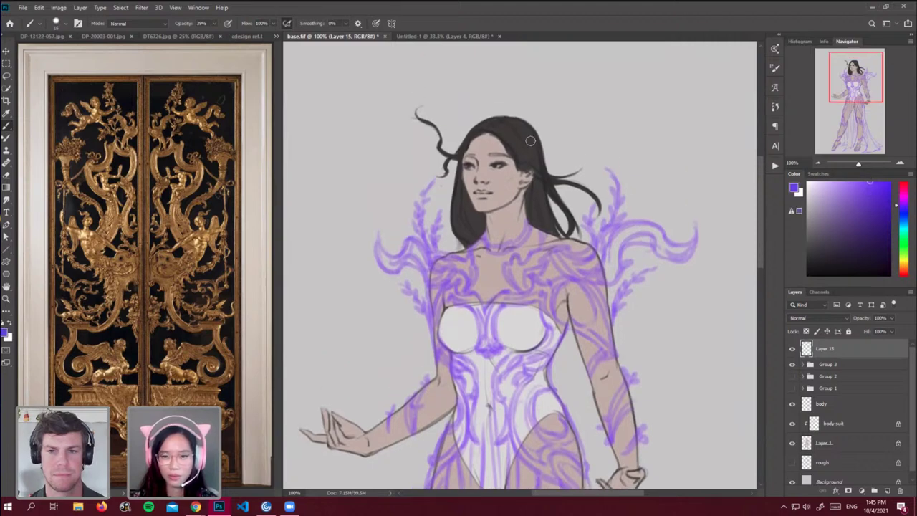
mouse_move(513, 131)
mouse_down()
mouse_move(510, 141)
mouse_move(544, 165)
mouse_move(521, 130)
mouse_move(537, 158)
mouse_up()
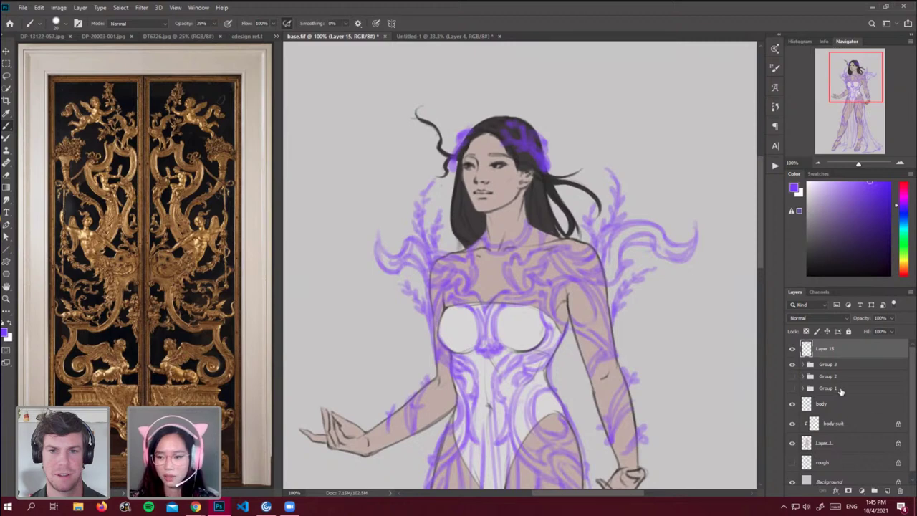
Move the headpiece sketch layer into Group 3, above the hair layer.
click(803, 364)
drag(825, 351, 833, 376)
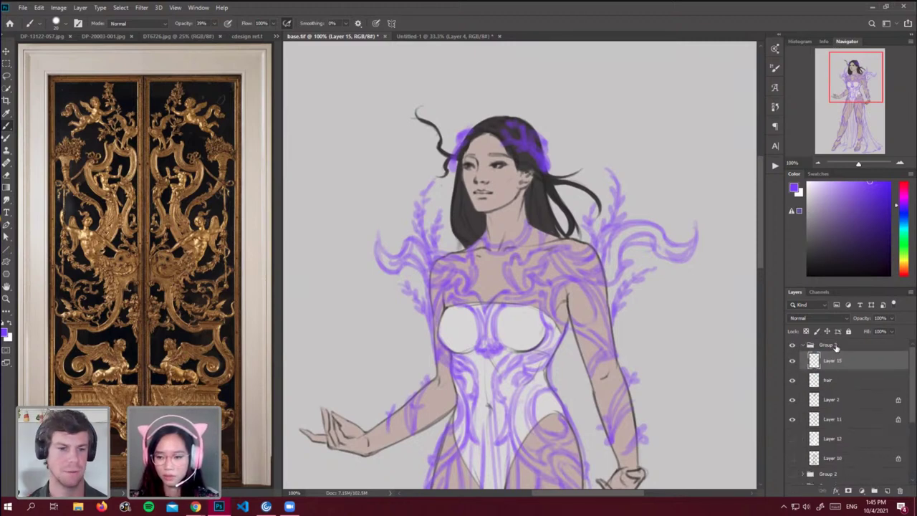
Add a new empty layer at the top of Group 3 and reset the foreground color to black.
click(837, 348)
click(886, 493)
key(d)
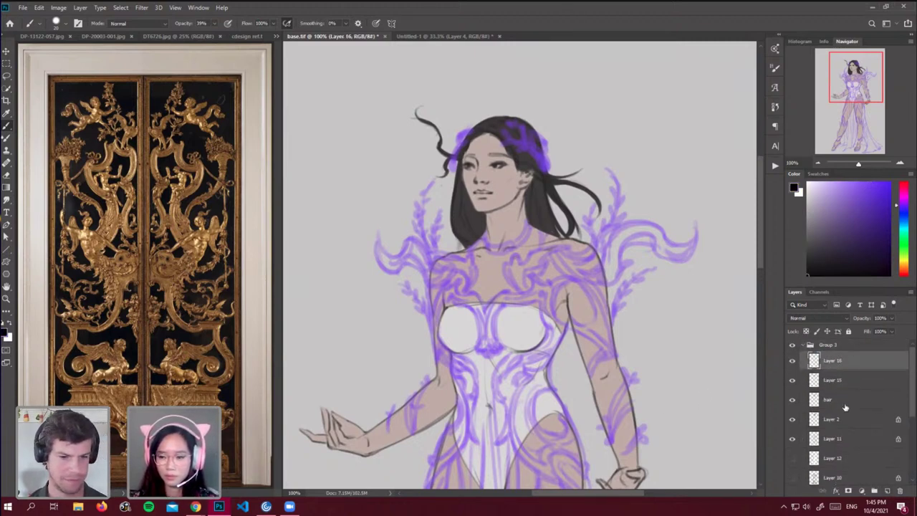
Lower the opacity of Layer 2 in Group 3 to 37%.
click(844, 399)
click(827, 424)
click(888, 318)
click(863, 335)
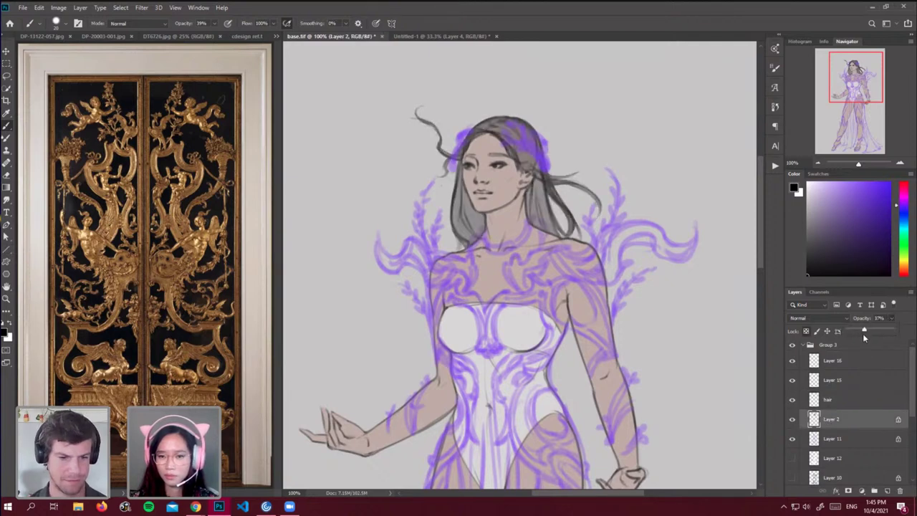
Collapse Group 3 and add a new empty layer above it.
click(808, 346)
click(808, 346)
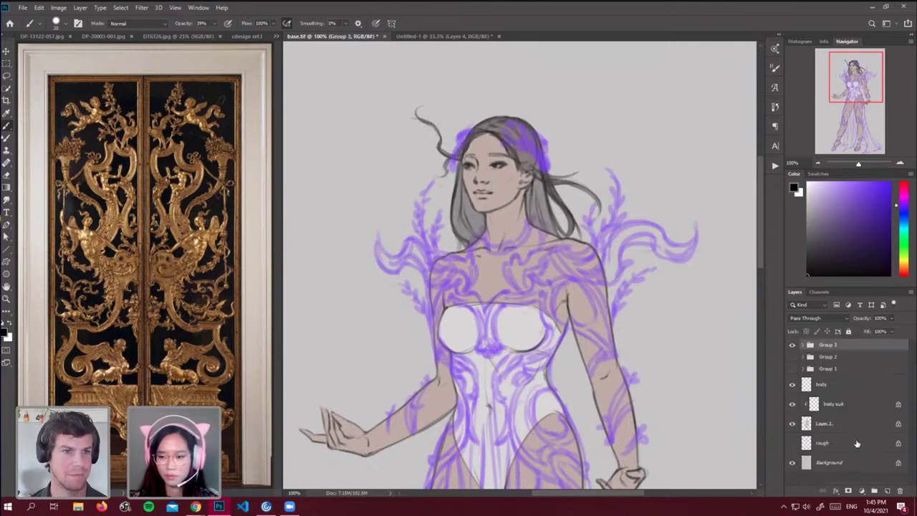
click(886, 493)
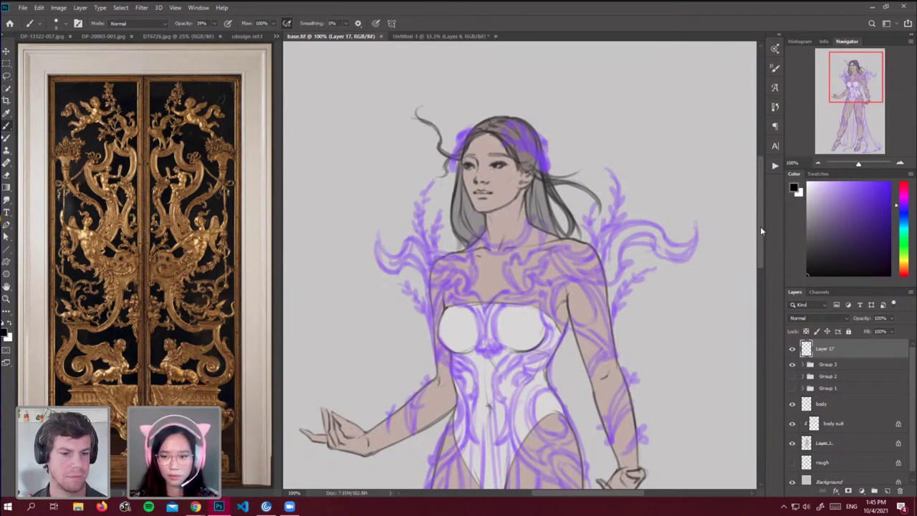
Ink the bodice's sweetheart neckline and scrolled bust trim in black, with curved fold lines on both cups.
scroll(618, 220, down, 2)
drag(507, 238, 486, 259)
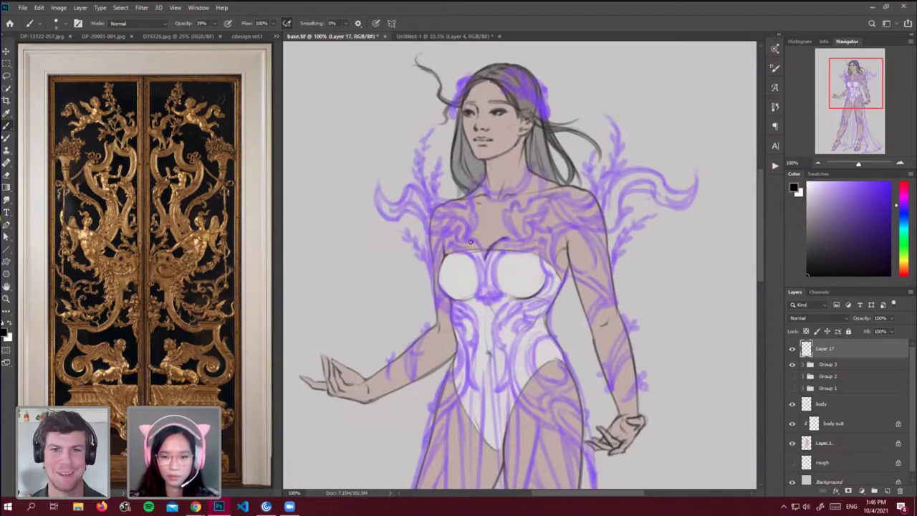
drag(472, 239, 485, 256)
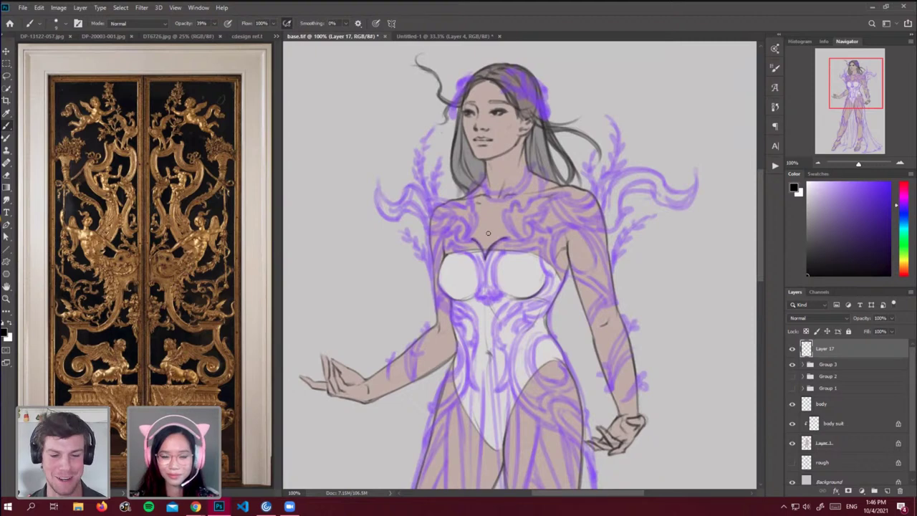
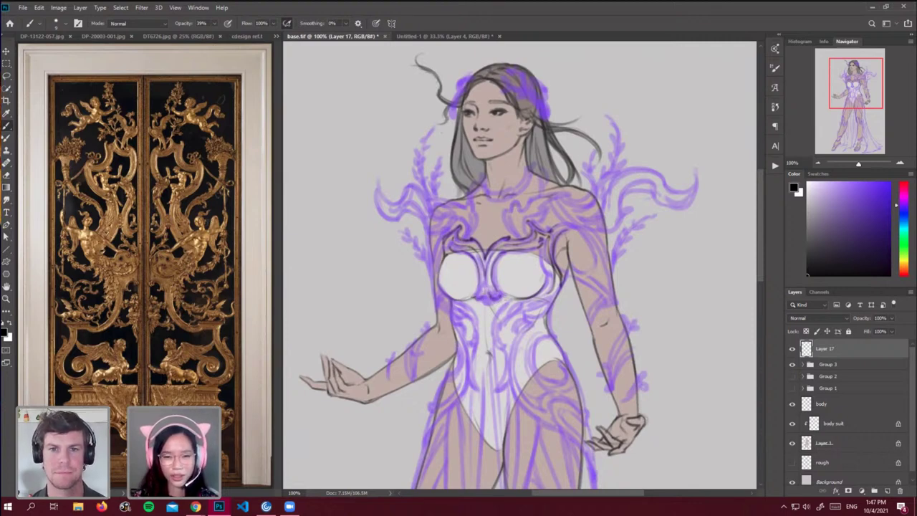
drag(482, 298, 486, 306)
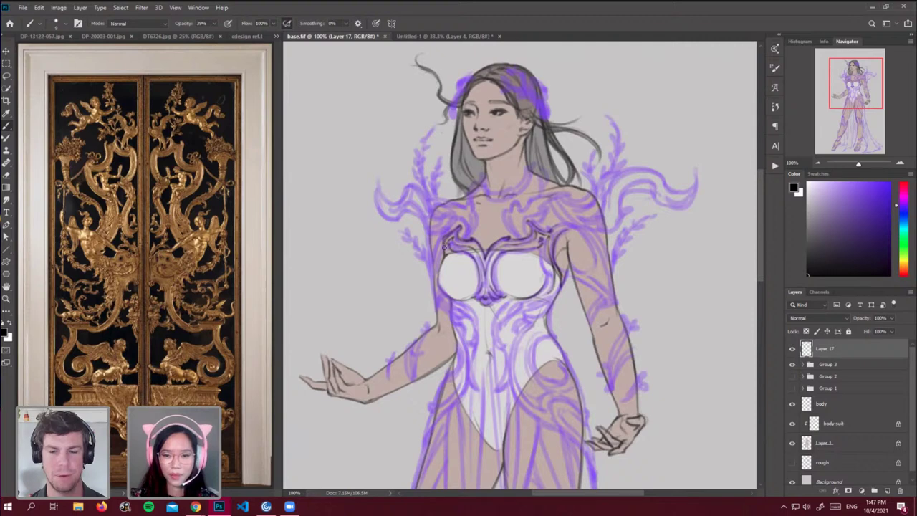
drag(445, 254, 442, 248)
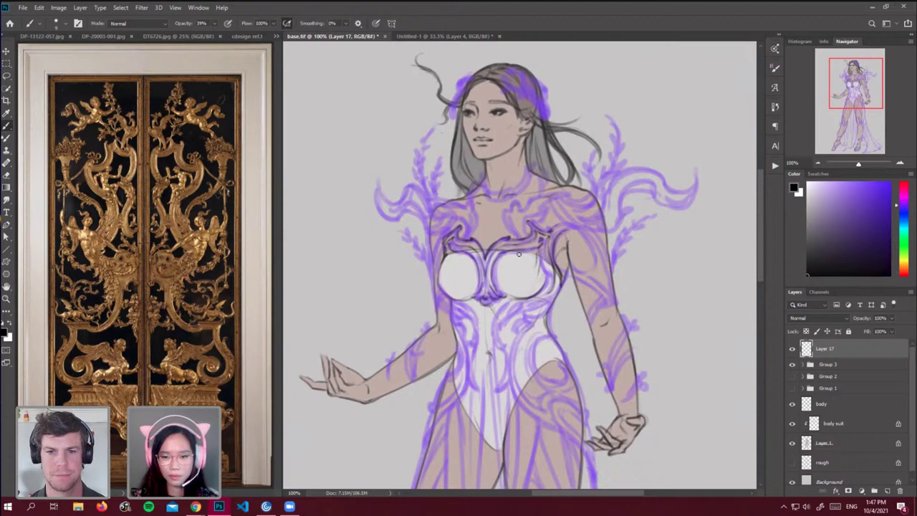
mouse_move(519, 255)
mouse_down()
mouse_move(507, 294)
mouse_move(544, 276)
mouse_move(526, 296)
mouse_up()
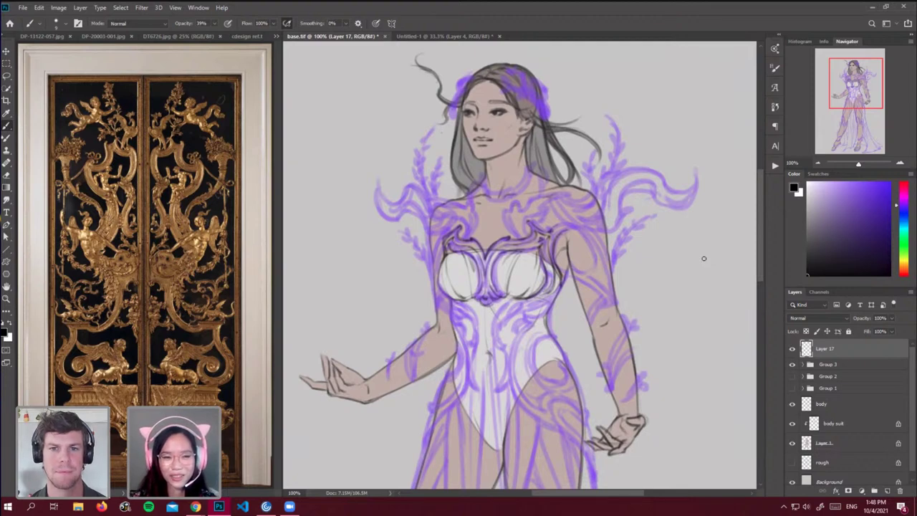
Trace the purple scrollwork along both sides of the waist and the curved hip outlines with black lines.
scroll(703, 259, down, 2)
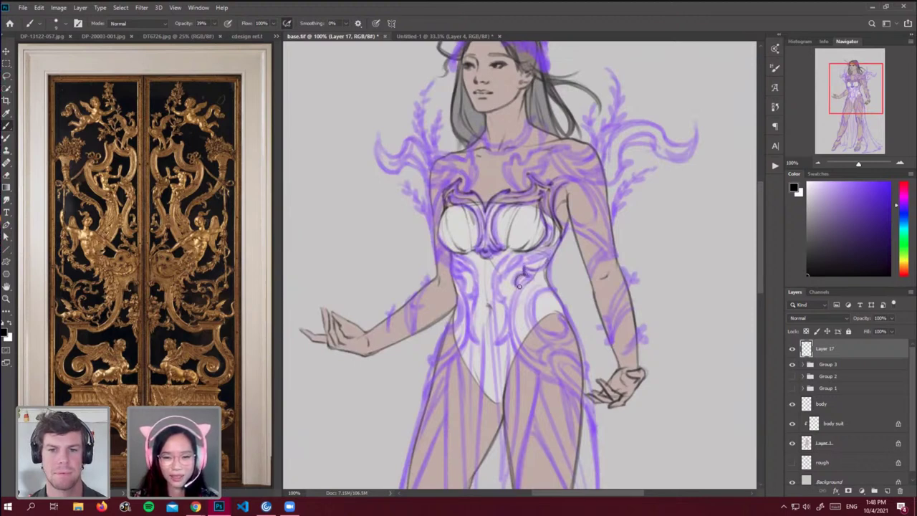
mouse_move(521, 284)
mouse_down()
mouse_move(527, 275)
mouse_move(511, 315)
mouse_up()
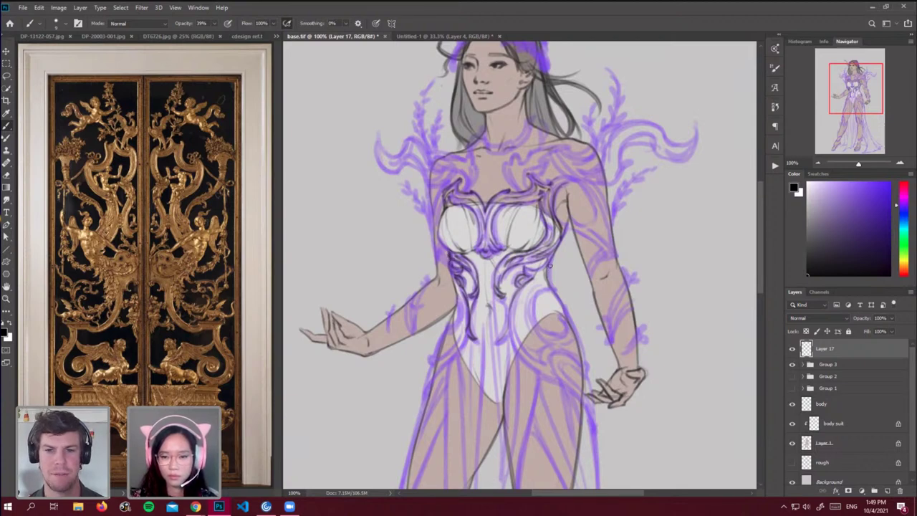
mouse_move(550, 289)
mouse_down()
mouse_move(535, 318)
mouse_move(538, 304)
mouse_move(549, 332)
mouse_move(536, 310)
mouse_move(563, 325)
mouse_move(555, 316)
mouse_move(563, 326)
mouse_move(544, 326)
mouse_move(560, 330)
mouse_move(567, 318)
mouse_move(558, 317)
mouse_move(568, 336)
mouse_move(565, 326)
mouse_move(546, 329)
mouse_move(554, 336)
mouse_move(565, 306)
mouse_move(583, 366)
mouse_up()
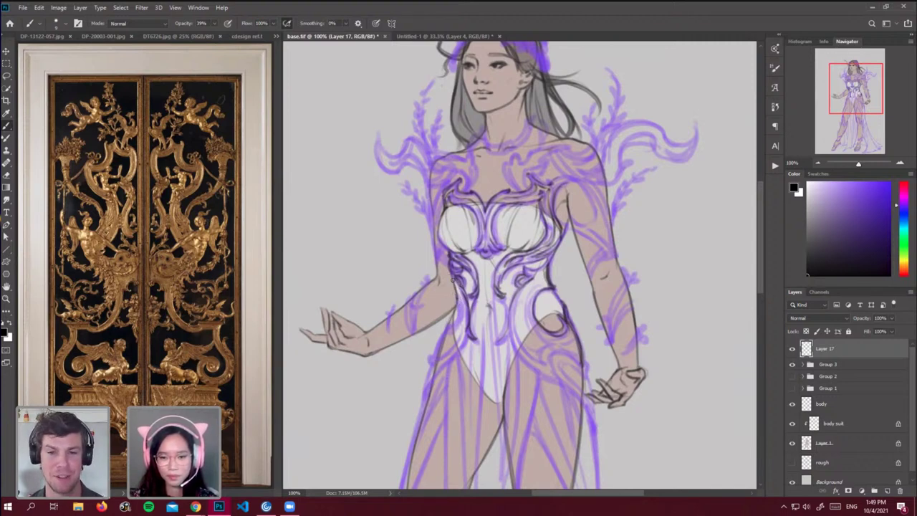
mouse_move(452, 278)
mouse_down()
mouse_move(459, 306)
mouse_move(434, 365)
mouse_up()
drag(445, 330, 434, 364)
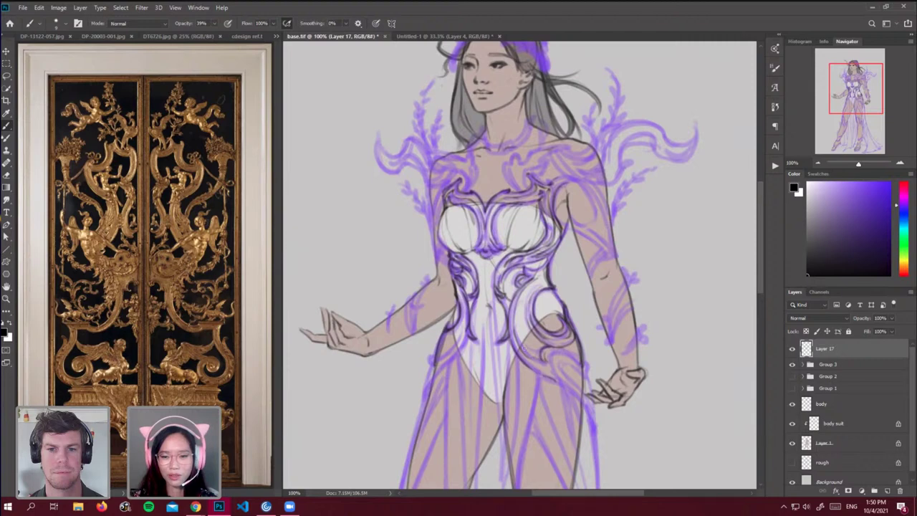
Ink the scroll ornaments over the upper thigh on the viewer's right and the matching hip edge on the viewer's left.
drag(560, 349, 579, 363)
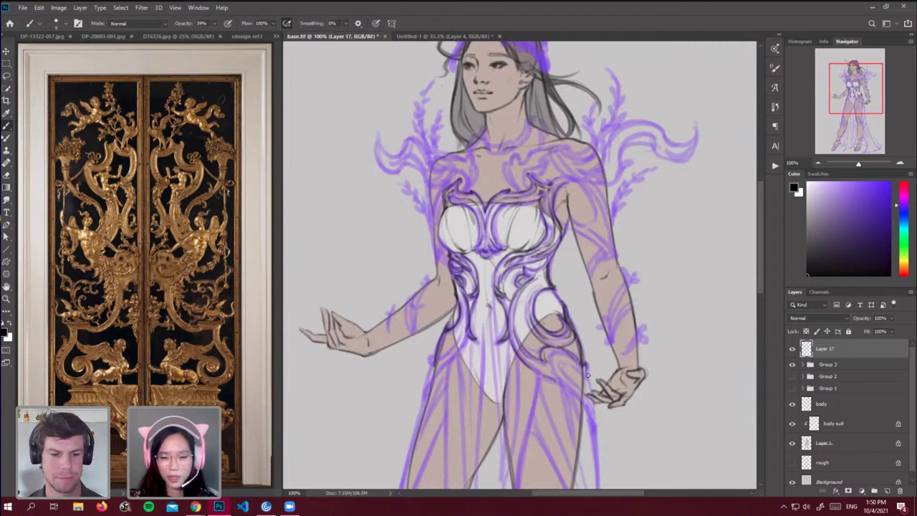
drag(553, 379, 582, 405)
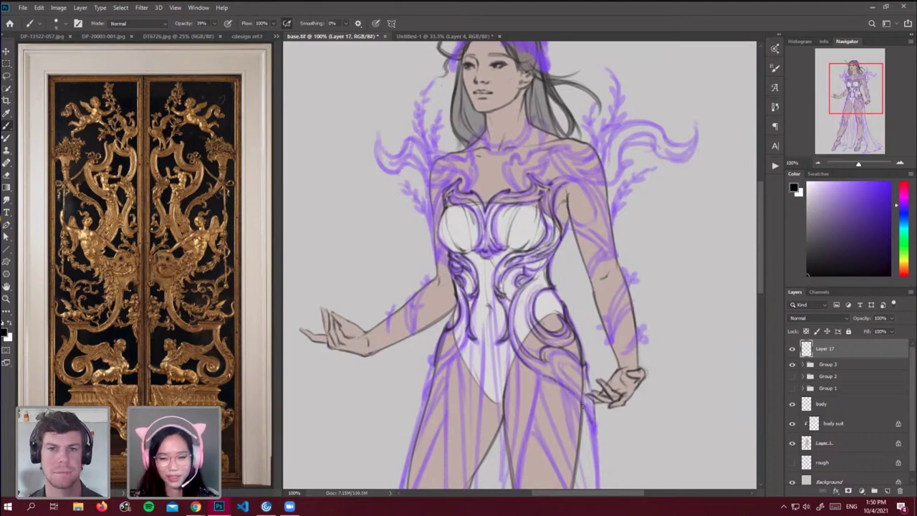
drag(555, 356, 588, 418)
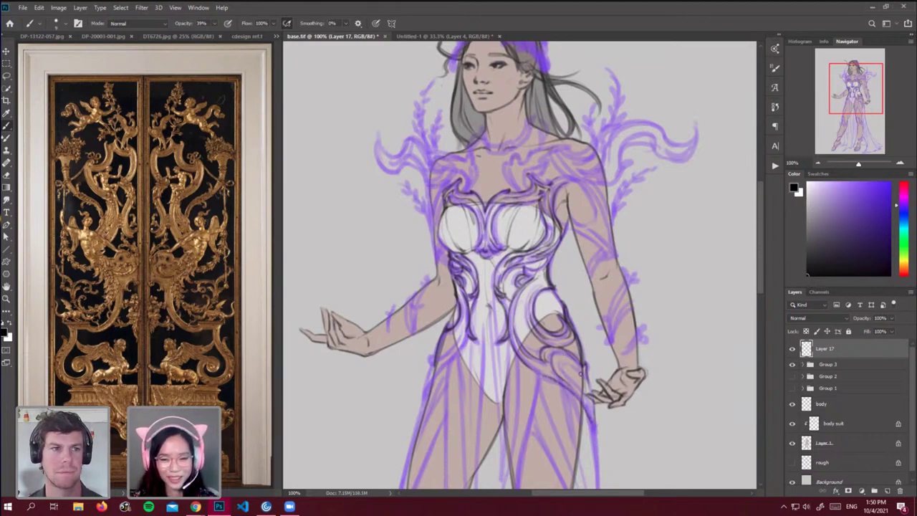
mouse_move(572, 360)
mouse_down()
mouse_move(587, 377)
mouse_move(571, 381)
mouse_move(586, 404)
mouse_up()
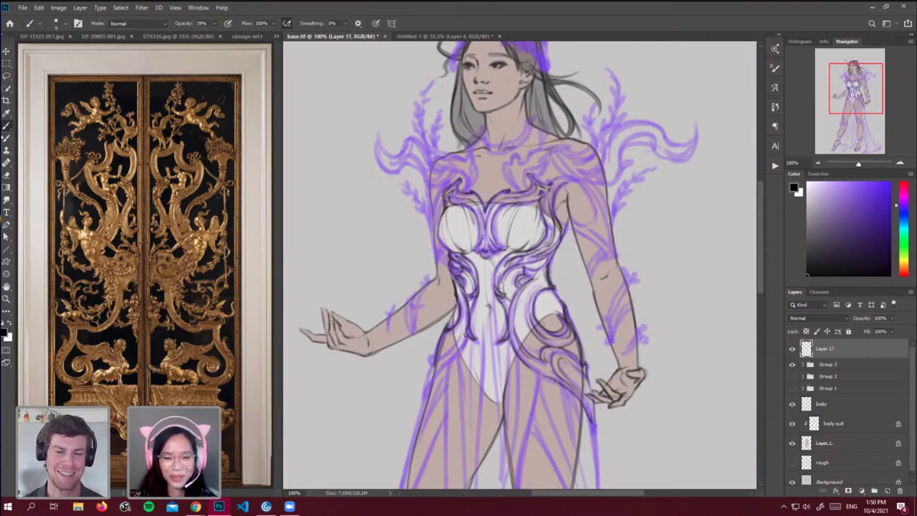
drag(465, 334, 424, 403)
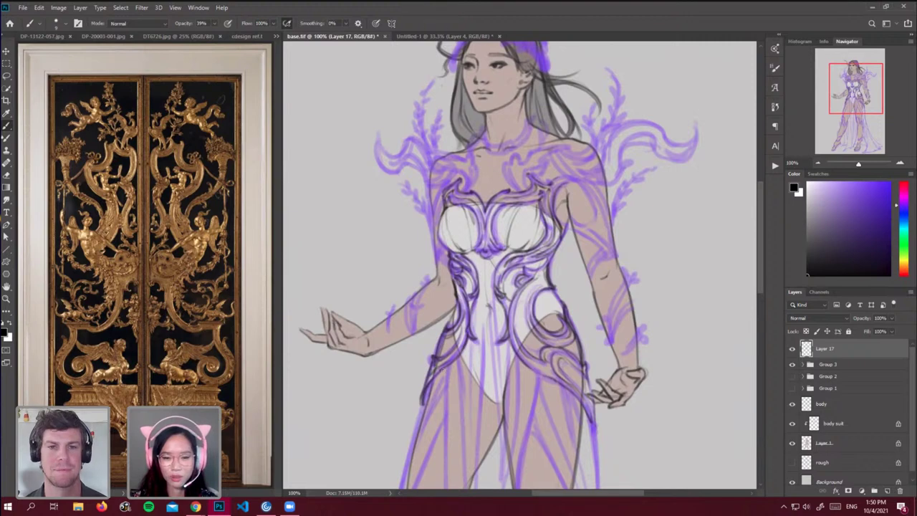
mouse_move(428, 387)
mouse_down()
mouse_move(423, 400)
mouse_move(427, 387)
mouse_up()
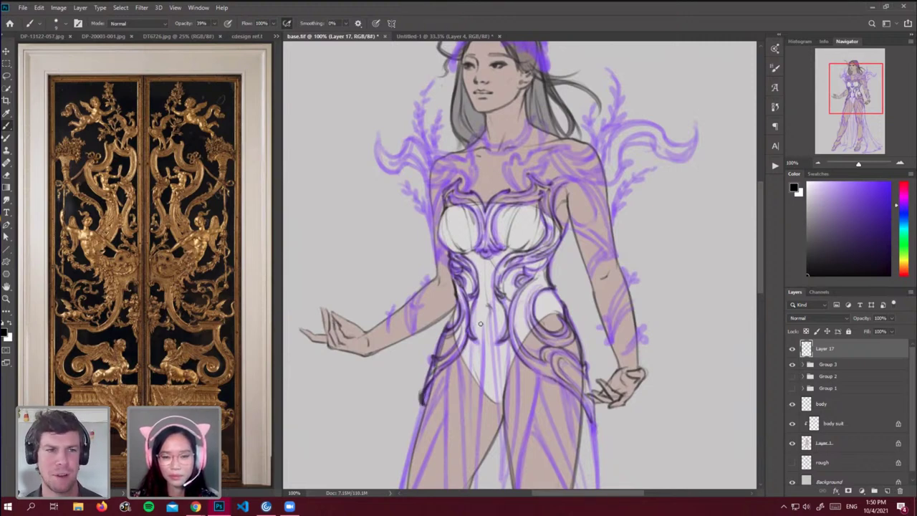
Ink the choker around the neck and the scroll ornament below the collarbone on the viewer's right.
drag(761, 277, 761, 247)
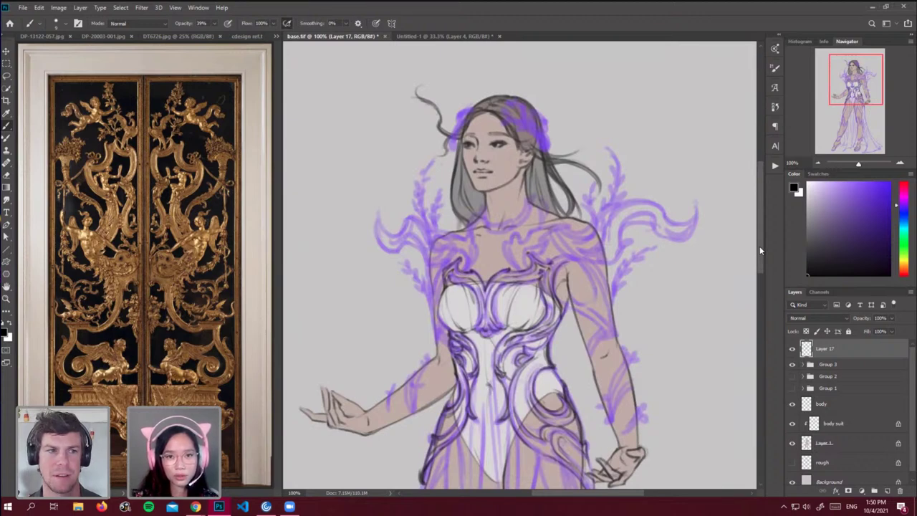
scroll(640, 240, up, 1)
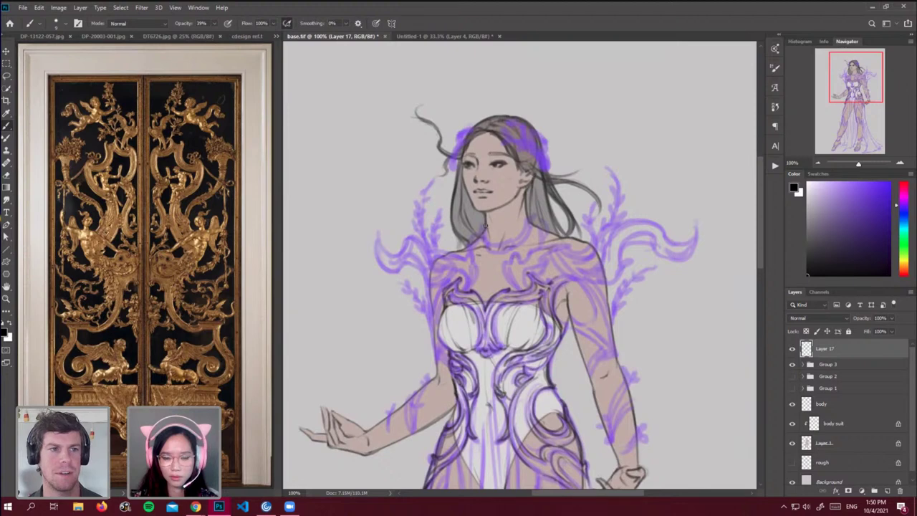
mouse_move(483, 233)
mouse_down()
mouse_move(499, 246)
mouse_move(513, 238)
mouse_move(501, 253)
mouse_move(516, 244)
mouse_up()
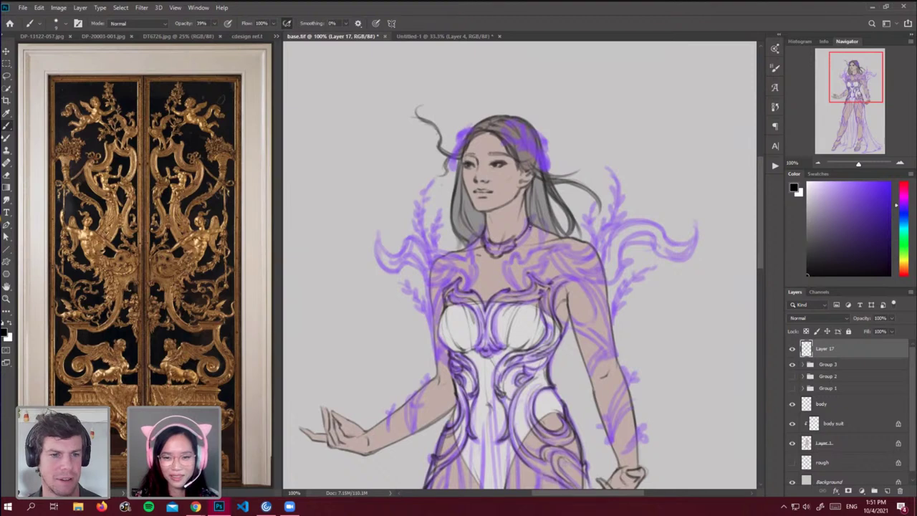
drag(516, 244, 531, 224)
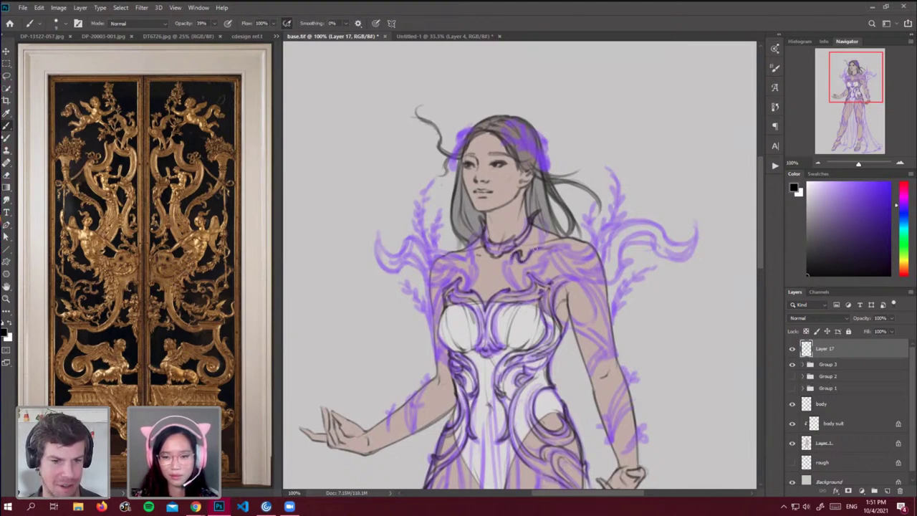
mouse_move(571, 247)
mouse_down()
mouse_move(549, 250)
mouse_move(522, 273)
mouse_move(522, 288)
mouse_move(509, 274)
mouse_move(515, 288)
mouse_up()
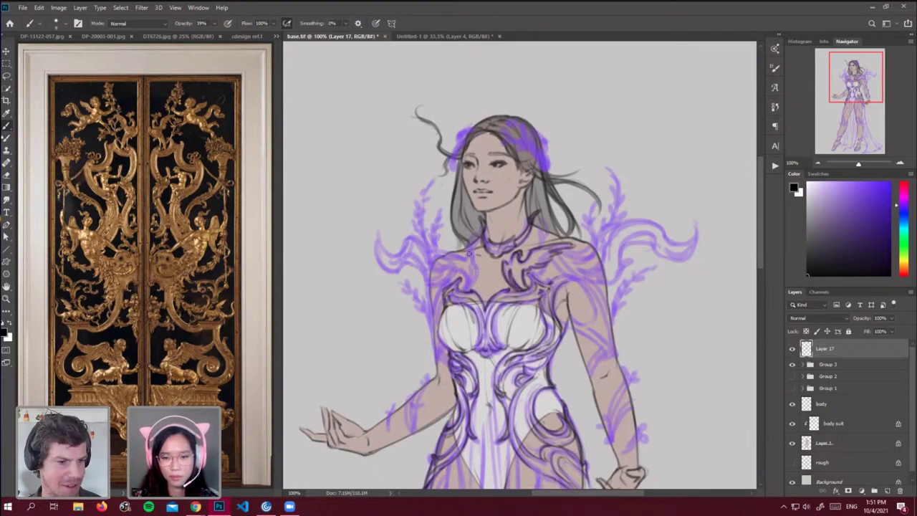
Ink the scroll ornament below the collarbone on the viewer's left in black, mirroring the one on the opposite side.
mouse_move(467, 254)
mouse_down()
mouse_move(465, 292)
mouse_move(447, 260)
mouse_up()
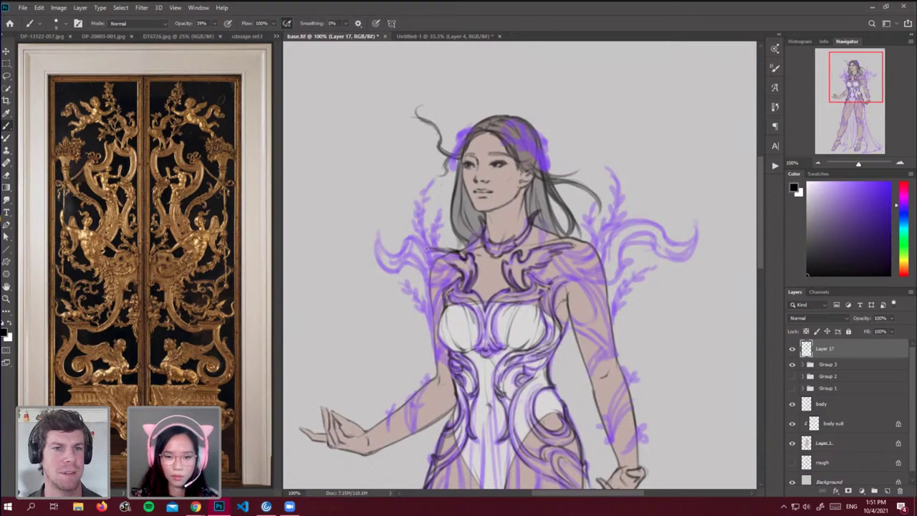
drag(425, 249, 459, 273)
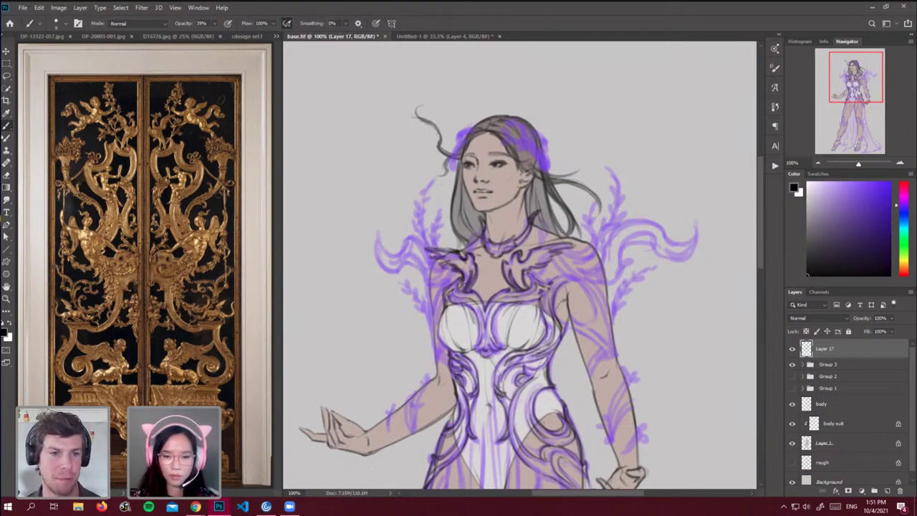
drag(491, 247, 502, 249)
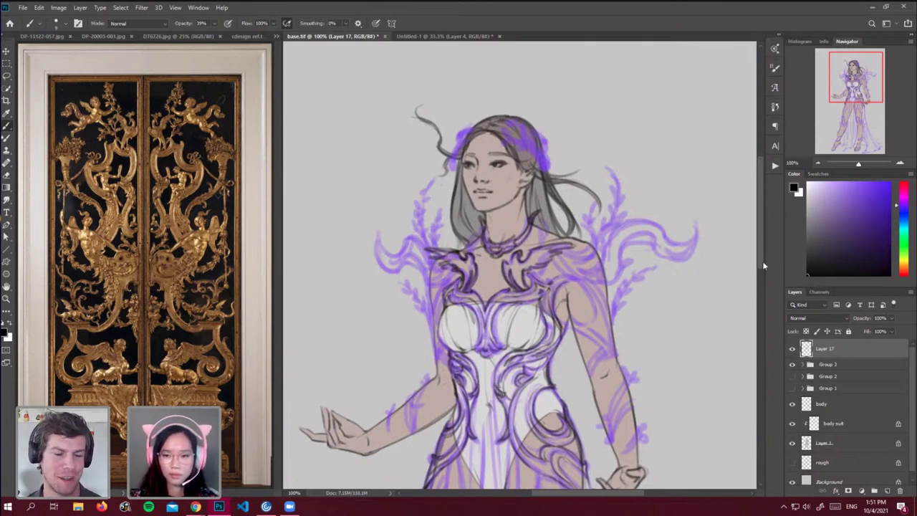
Add a new layer above Layer 17, lower Layer 17's opacity to fade its linework, and make the new layer active.
mouse_move(761, 258)
mouse_down()
mouse_move(760, 277)
mouse_move(761, 259)
mouse_up()
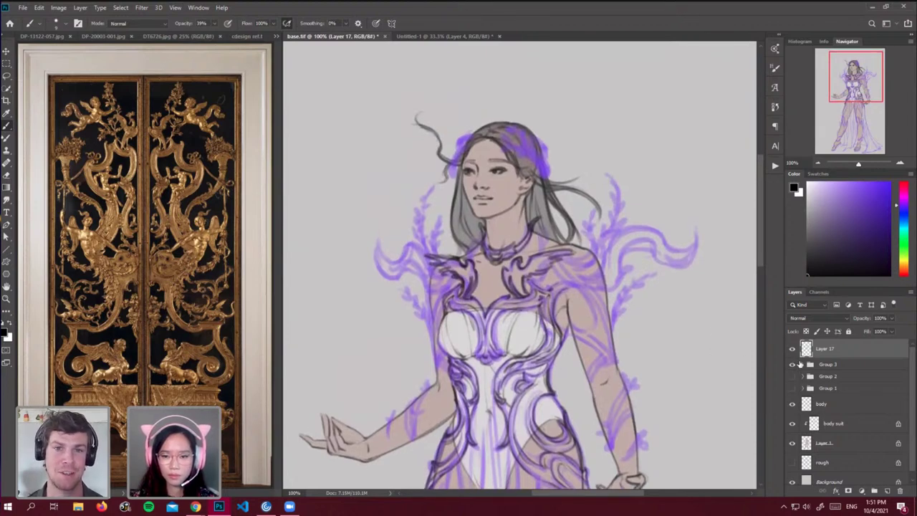
click(888, 491)
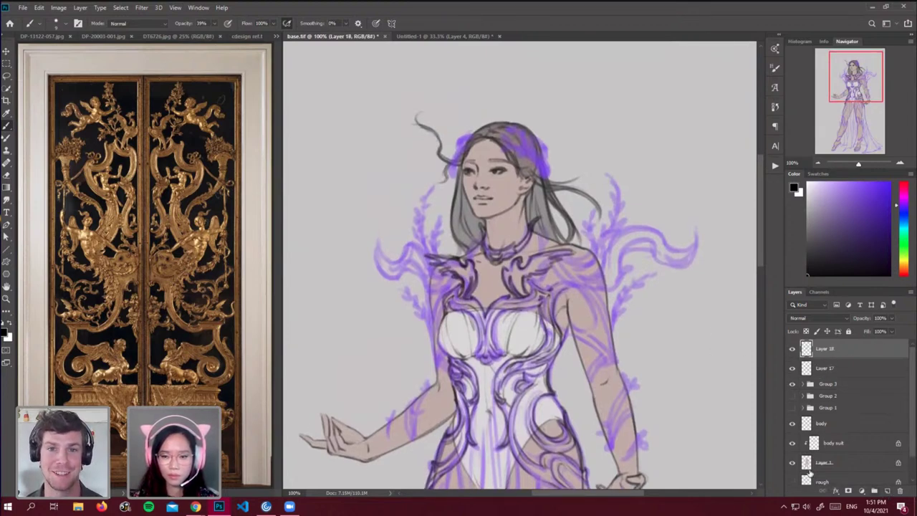
click(830, 368)
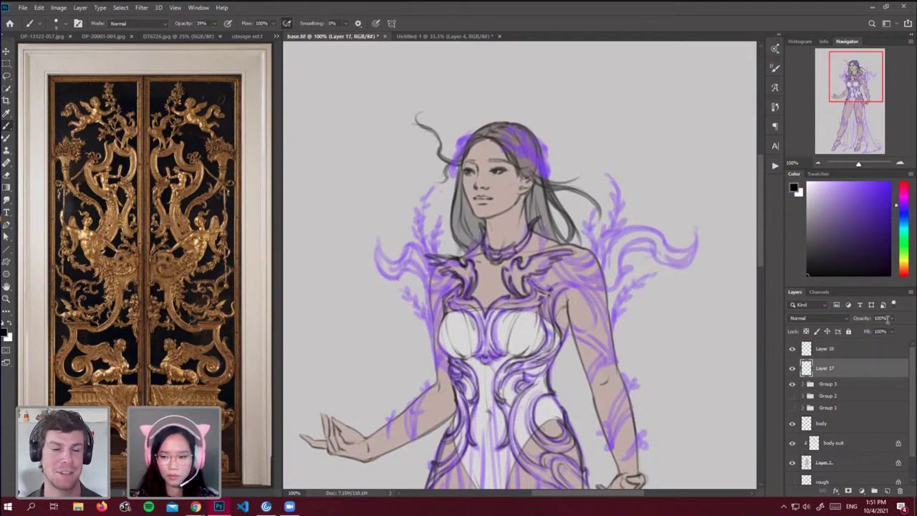
click(891, 317)
drag(894, 330, 864, 331)
click(854, 350)
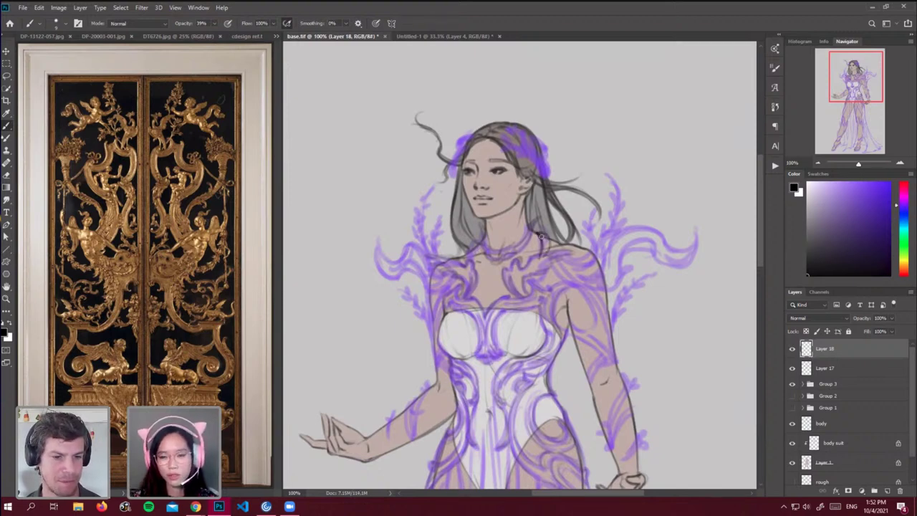
Ink the curved shoulder plate and the crossing bands down the upper arm on the viewer's right.
key(e)
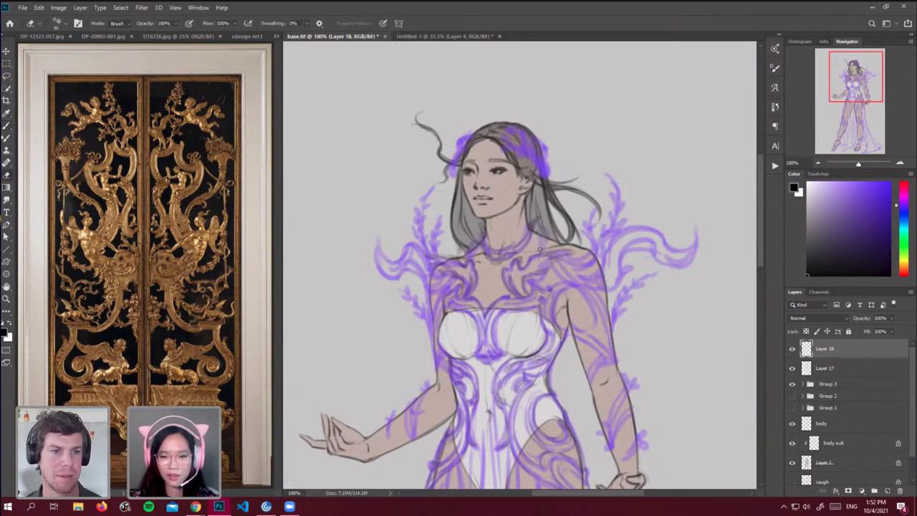
key(b)
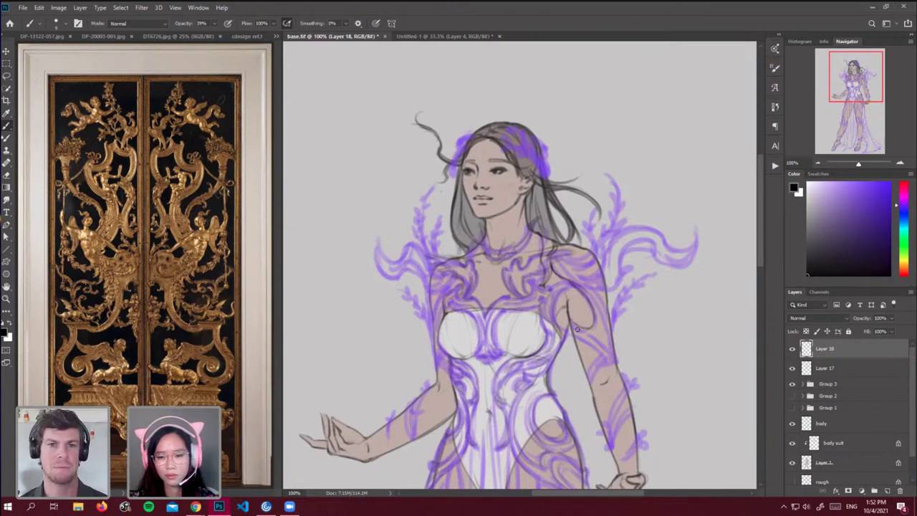
drag(584, 331, 612, 361)
mouse_move(569, 324)
mouse_down()
mouse_move(599, 353)
mouse_move(590, 387)
mouse_up()
drag(606, 357, 593, 369)
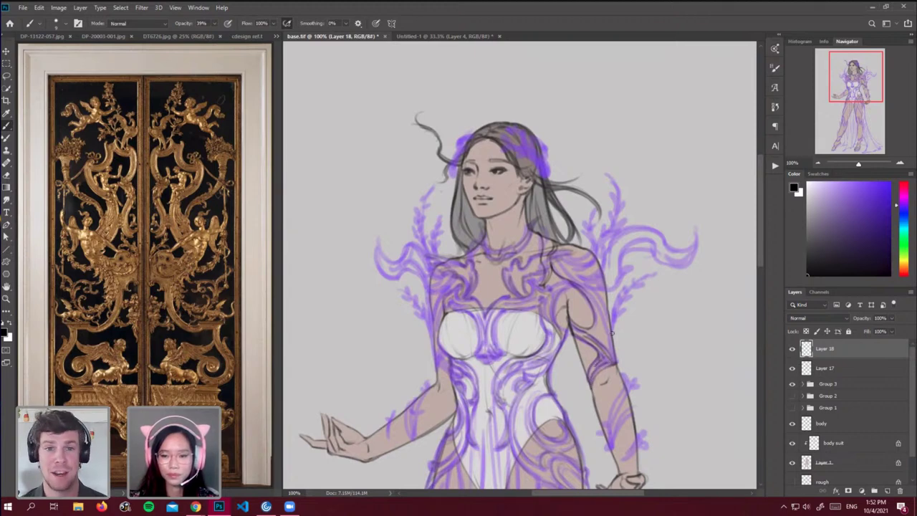
mouse_move(583, 288)
mouse_down()
mouse_move(613, 346)
mouse_move(613, 332)
mouse_up()
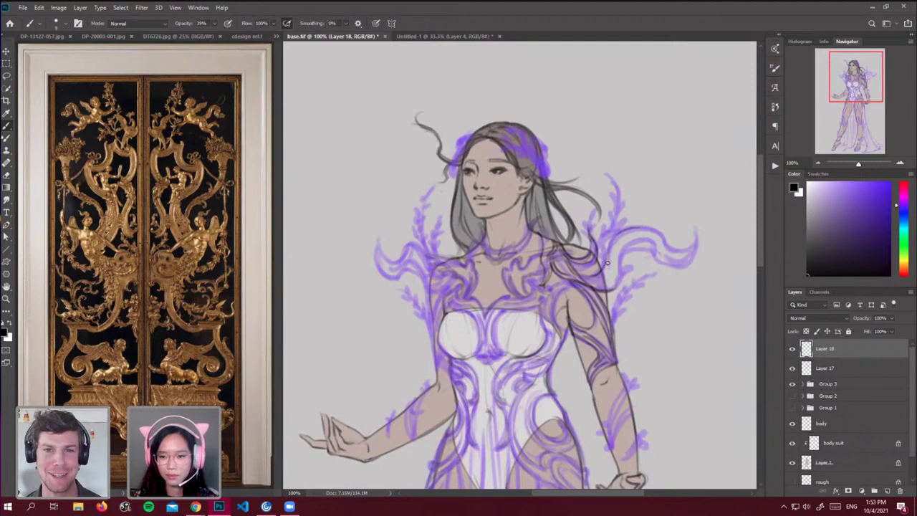
Ink the large S-curved flourish with a curled tip sweeping outward from the shoulder on the viewer's right.
mouse_move(608, 263)
mouse_down()
mouse_move(639, 232)
mouse_move(621, 233)
mouse_move(657, 233)
mouse_move(631, 229)
mouse_move(684, 251)
mouse_move(692, 229)
mouse_move(693, 258)
mouse_up()
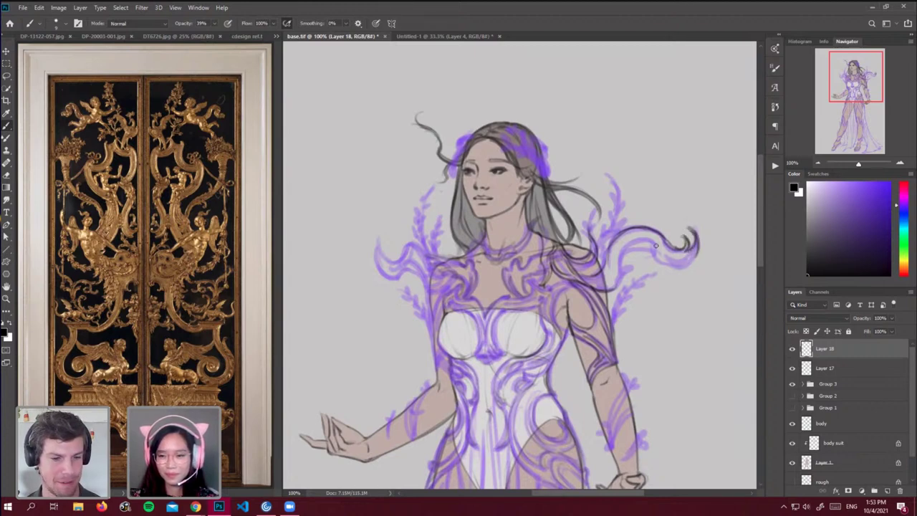
mouse_move(646, 239)
mouse_down()
mouse_move(665, 266)
mouse_move(693, 257)
mouse_up()
mouse_move(652, 244)
mouse_down()
mouse_move(671, 269)
mouse_move(686, 266)
mouse_move(641, 244)
mouse_move(619, 267)
mouse_move(652, 256)
mouse_move(623, 251)
mouse_move(647, 246)
mouse_move(625, 253)
mouse_move(620, 284)
mouse_move(612, 272)
mouse_move(606, 285)
mouse_move(590, 282)
mouse_move(610, 282)
mouse_move(583, 275)
mouse_move(592, 278)
mouse_move(580, 265)
mouse_move(593, 265)
mouse_move(578, 269)
mouse_up()
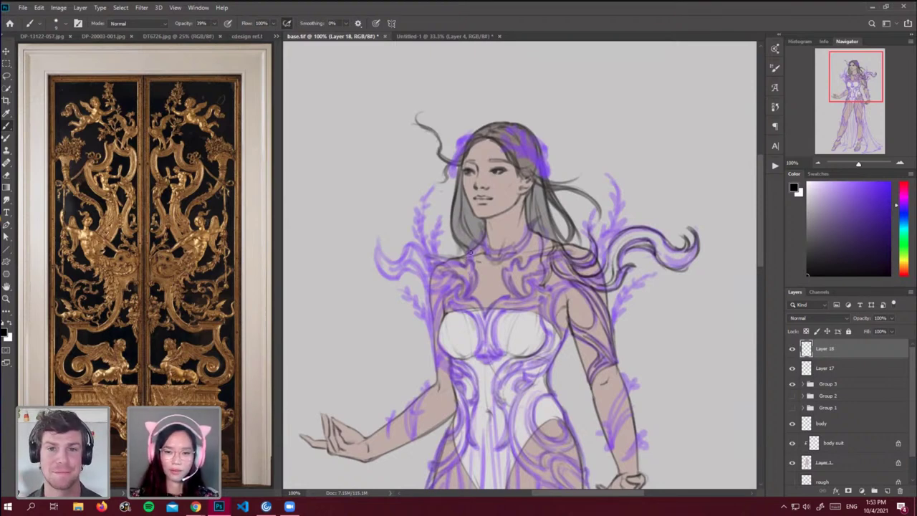
Ink the shoulder edge and the outward-curling flourish at the shoulder on the viewer's left.
drag(477, 247, 460, 277)
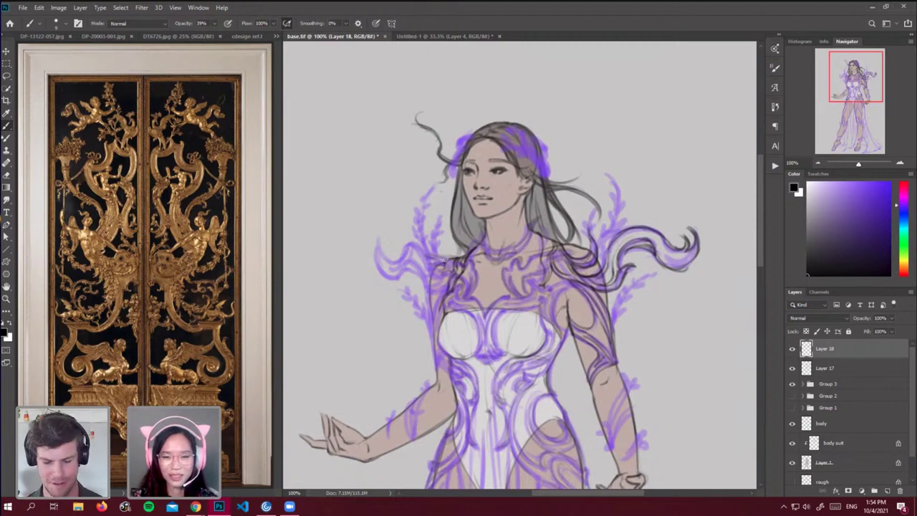
mouse_move(427, 252)
mouse_down()
mouse_move(430, 280)
mouse_move(447, 267)
mouse_move(426, 283)
mouse_move(416, 243)
mouse_move(391, 260)
mouse_move(378, 245)
mouse_move(375, 252)
mouse_move(380, 273)
mouse_move(419, 281)
mouse_move(416, 270)
mouse_move(418, 288)
mouse_move(442, 275)
mouse_move(430, 291)
mouse_up()
key(ctrl+z)
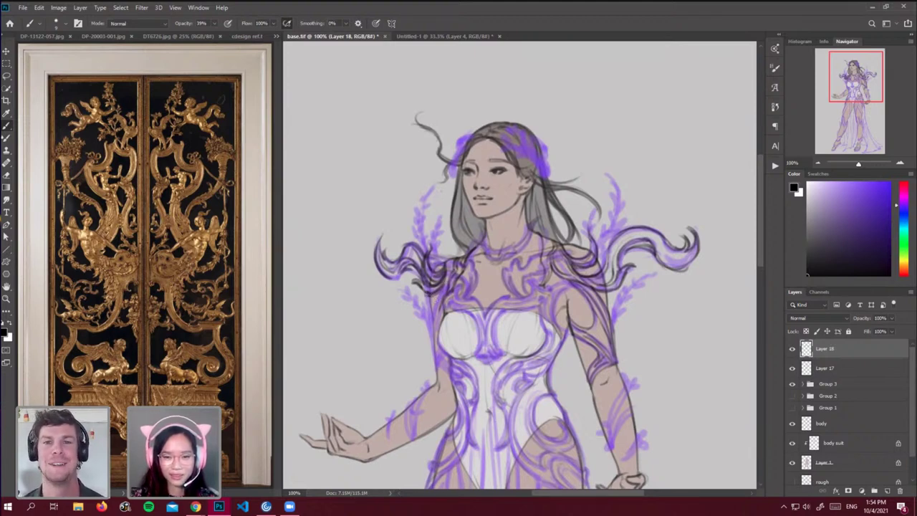
Ink the curved bands wrapping the shoulder and upper arm on the viewer's left down to the elbow.
drag(438, 288, 437, 329)
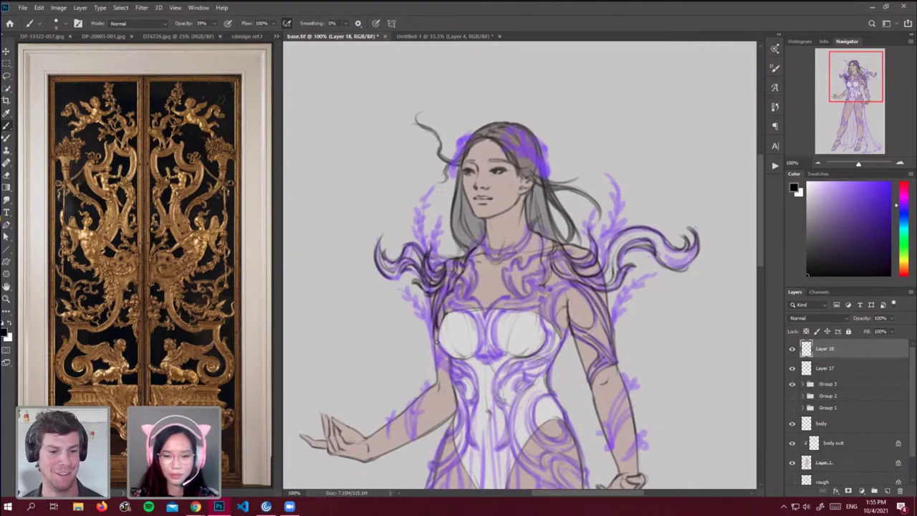
mouse_move(438, 342)
mouse_down()
mouse_move(436, 374)
mouse_move(447, 379)
mouse_move(436, 376)
mouse_move(436, 384)
mouse_up()
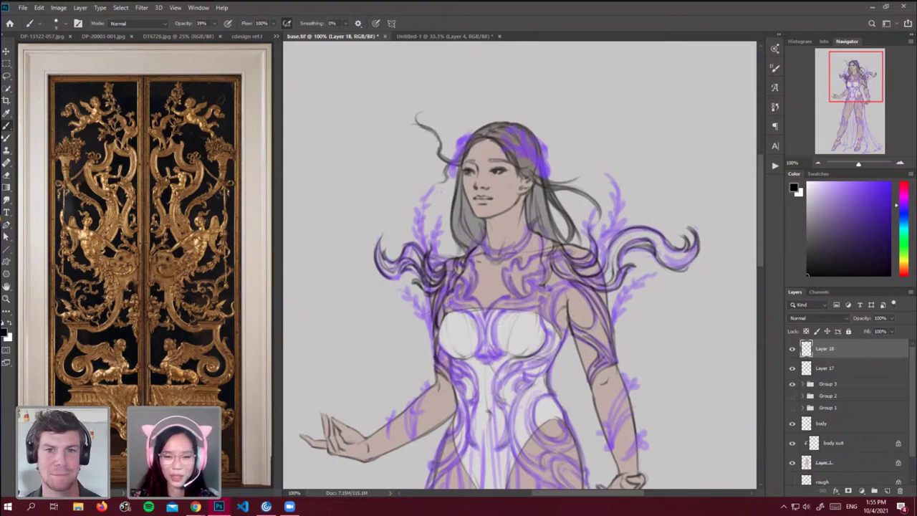
drag(429, 317, 432, 336)
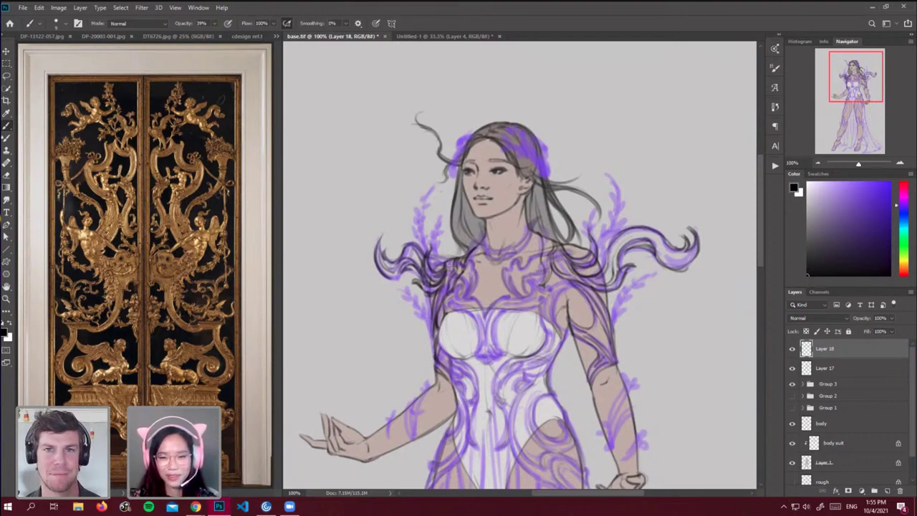
drag(450, 263, 445, 280)
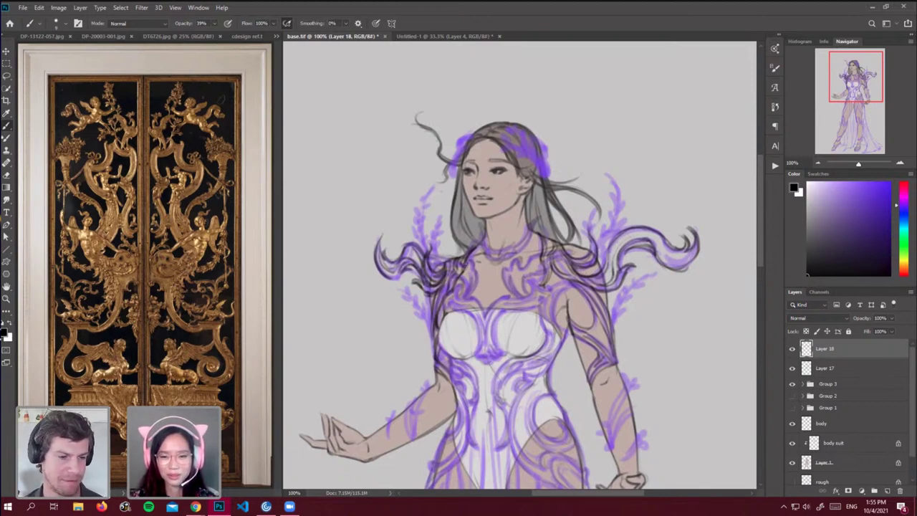
Ink the curved wrap-around bands on both forearms over the purple sketch.
scroll(496, 269, down, 3)
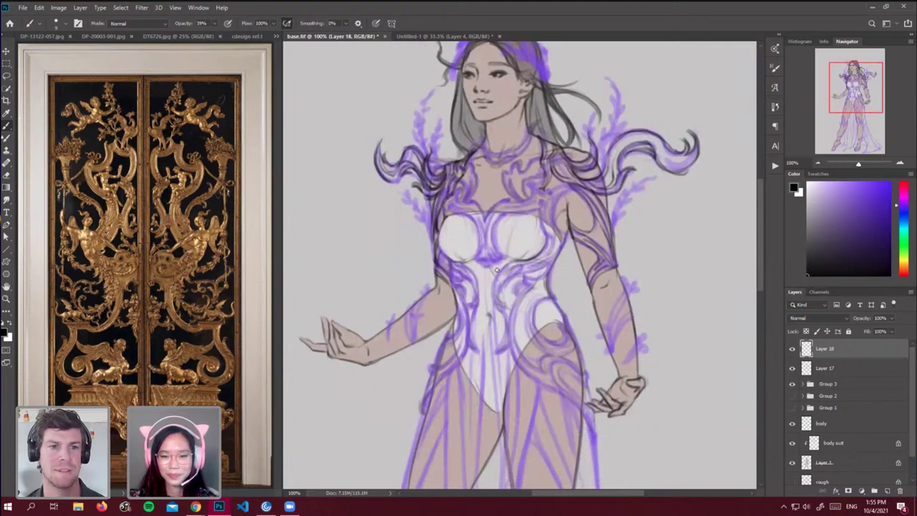
mouse_move(427, 294)
mouse_down()
mouse_move(411, 334)
mouse_move(411, 308)
mouse_move(412, 347)
mouse_move(406, 321)
mouse_move(411, 345)
mouse_move(387, 333)
mouse_move(389, 341)
mouse_up()
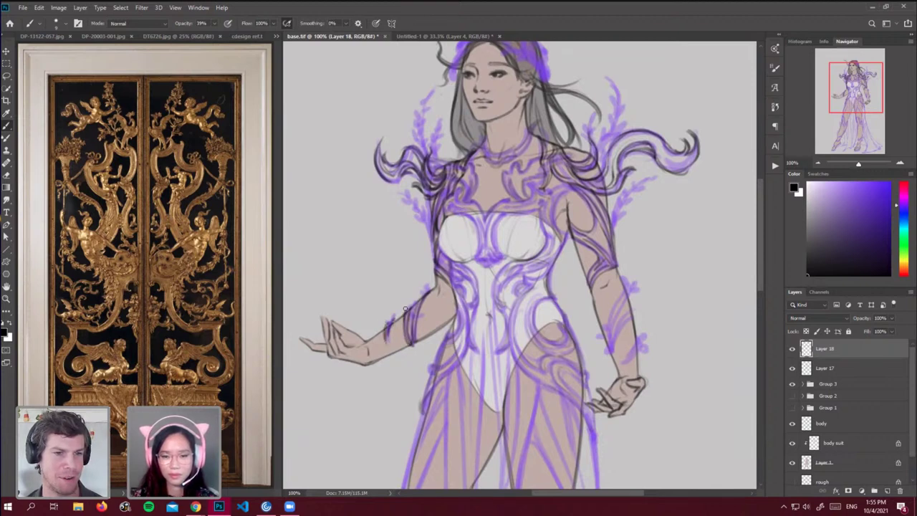
drag(626, 283, 609, 353)
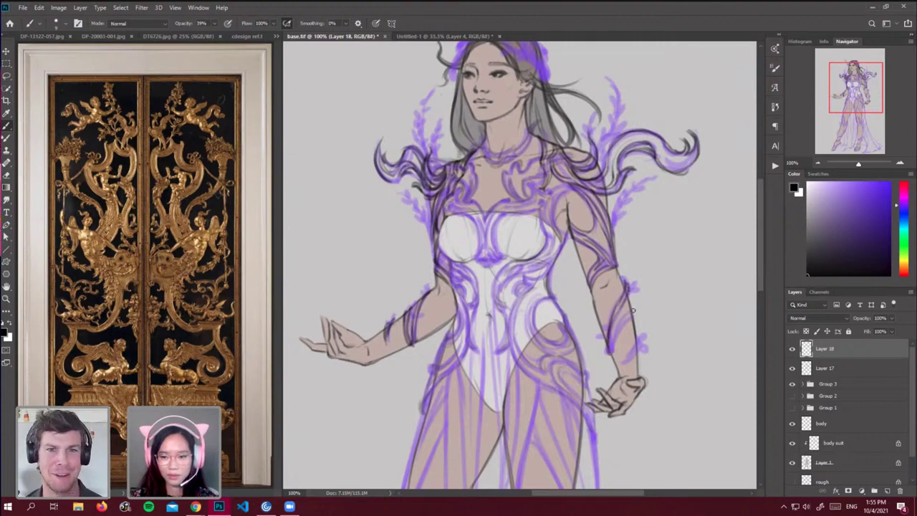
mouse_move(631, 312)
mouse_down()
mouse_move(613, 361)
mouse_move(634, 320)
mouse_move(617, 336)
mouse_move(627, 360)
mouse_up()
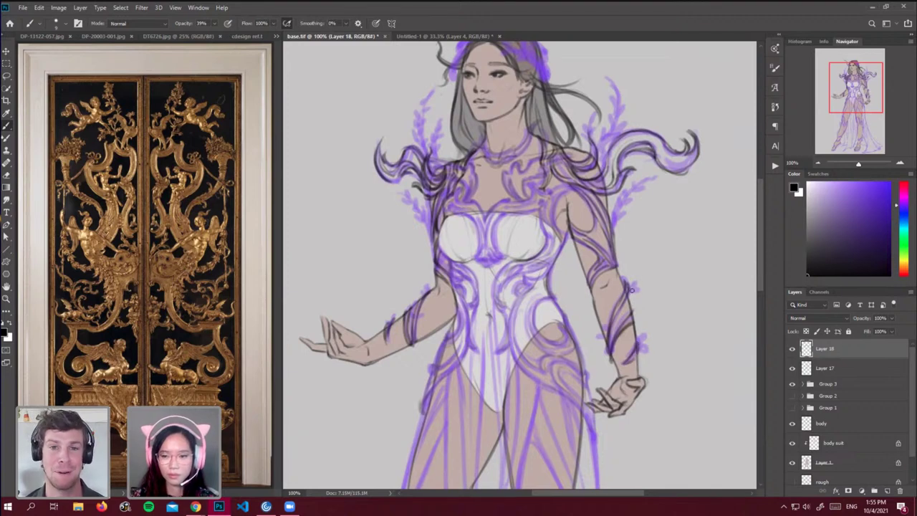
Add small black leaf sprigs sprouting from the edges of both forearm bands.
mouse_move(626, 297)
mouse_down()
mouse_move(642, 271)
mouse_move(636, 290)
mouse_up()
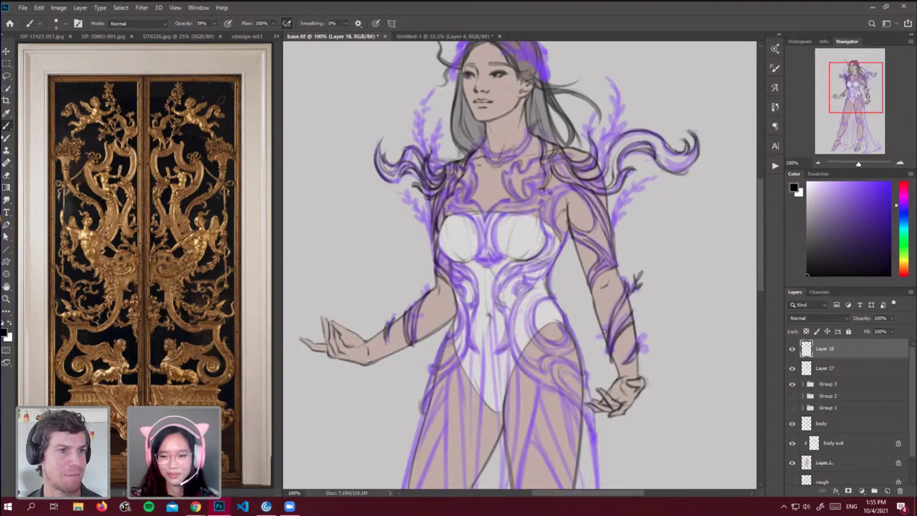
mouse_move(606, 321)
mouse_down()
mouse_move(600, 343)
mouse_move(642, 342)
mouse_move(646, 334)
mouse_move(644, 356)
mouse_move(648, 344)
mouse_up()
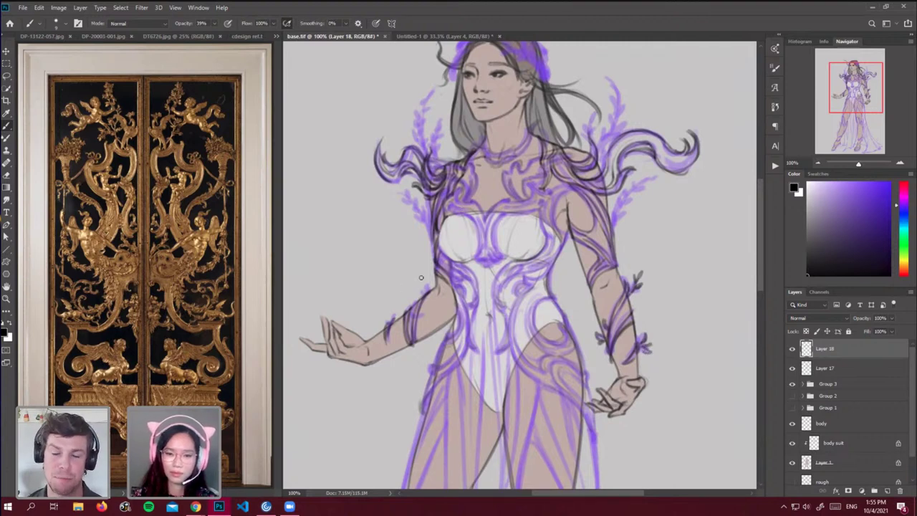
mouse_move(428, 291)
mouse_down()
mouse_move(411, 318)
mouse_move(416, 328)
mouse_move(419, 320)
mouse_move(384, 322)
mouse_up()
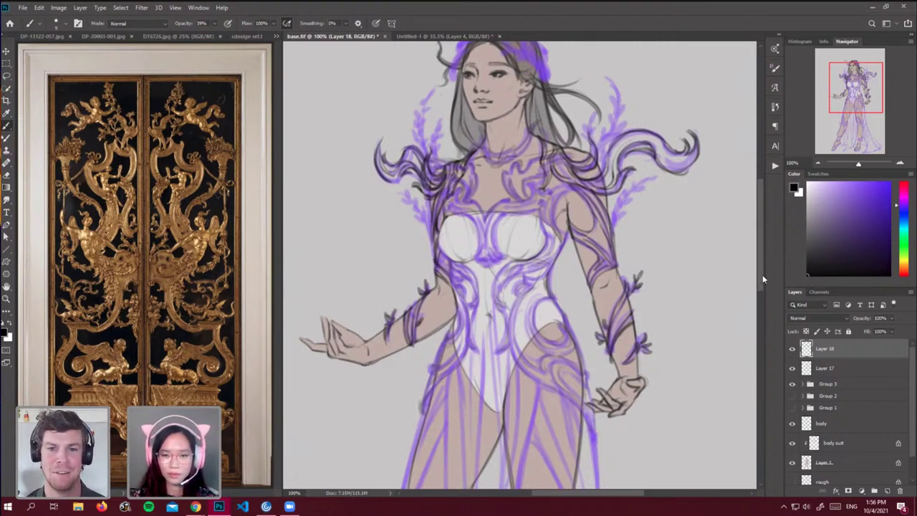
Ink the upright leafy branches rising above both shoulders, with small leaves along each stem.
scroll(763, 274, up, 3)
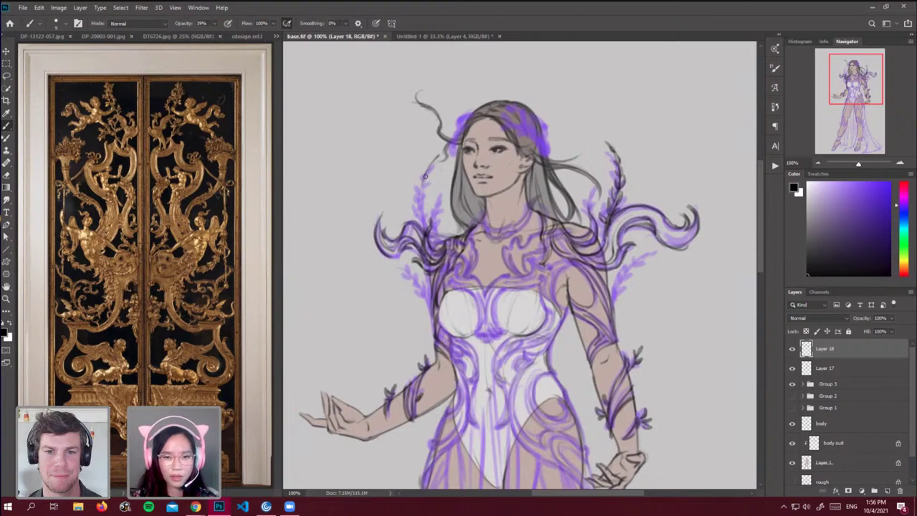
drag(434, 162, 424, 227)
mouse_move(421, 193)
mouse_down()
mouse_move(426, 230)
mouse_move(422, 220)
mouse_up()
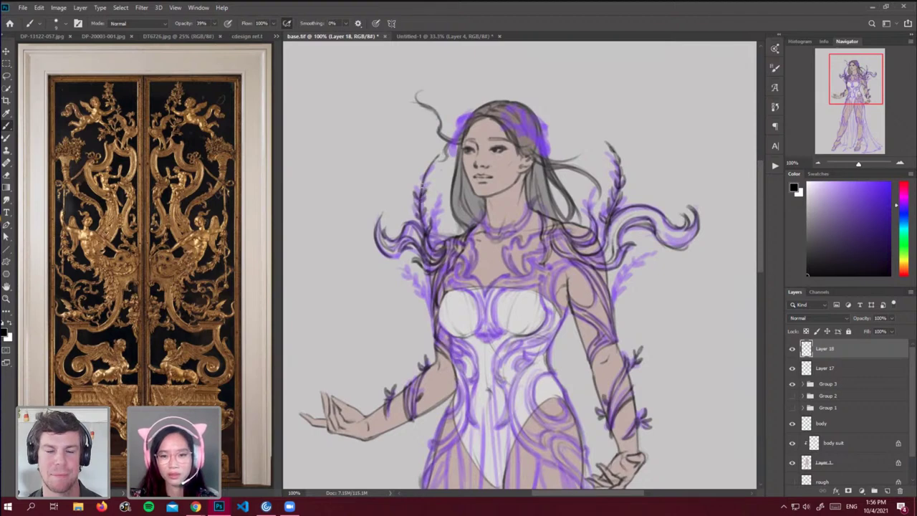
drag(420, 182, 422, 177)
drag(430, 174, 437, 153)
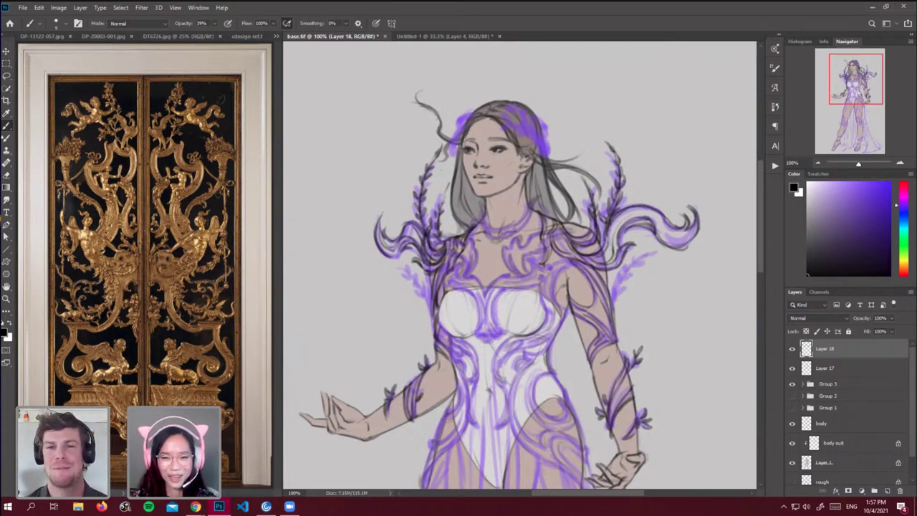
Ink the lower leafy branches that fan outward beneath the shoulder flourishes on both sides.
drag(644, 256, 614, 304)
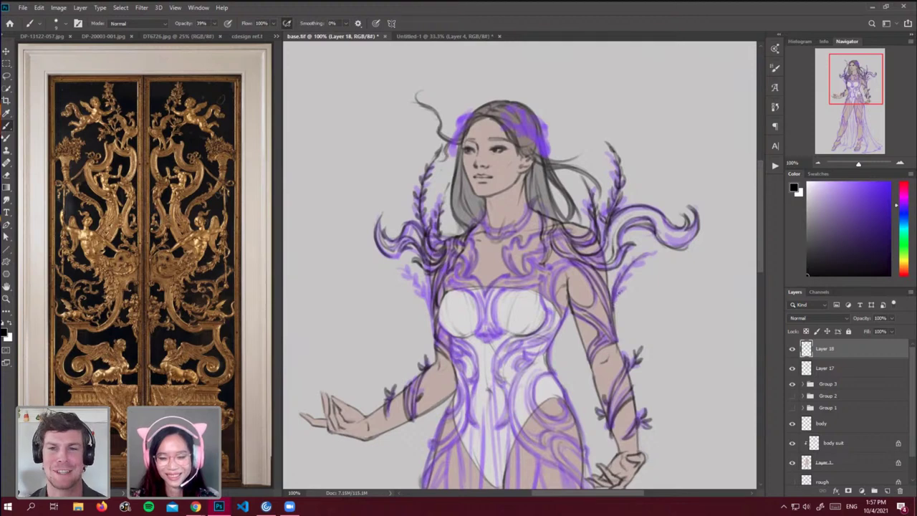
mouse_move(617, 272)
mouse_down()
mouse_move(621, 280)
mouse_move(633, 257)
mouse_move(662, 252)
mouse_up()
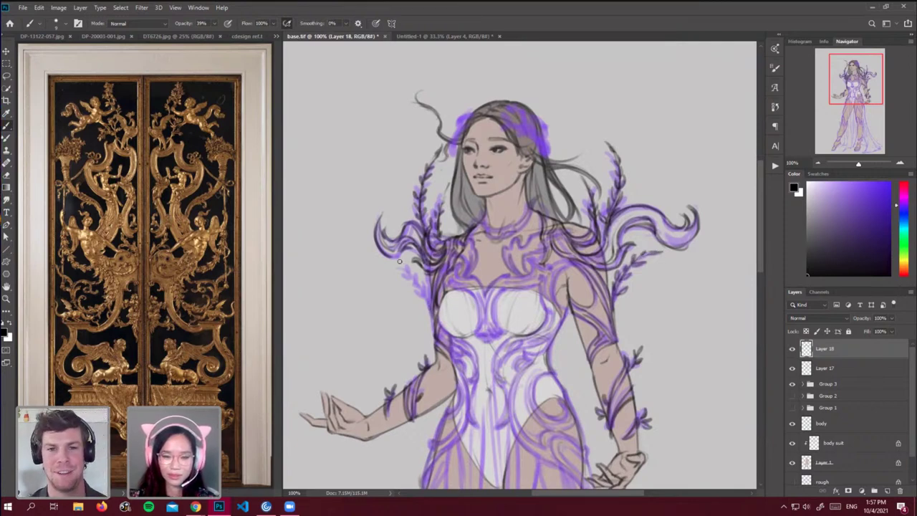
mouse_move(397, 263)
mouse_down()
mouse_move(430, 310)
mouse_move(426, 283)
mouse_move(423, 291)
mouse_move(408, 270)
mouse_move(385, 270)
mouse_up()
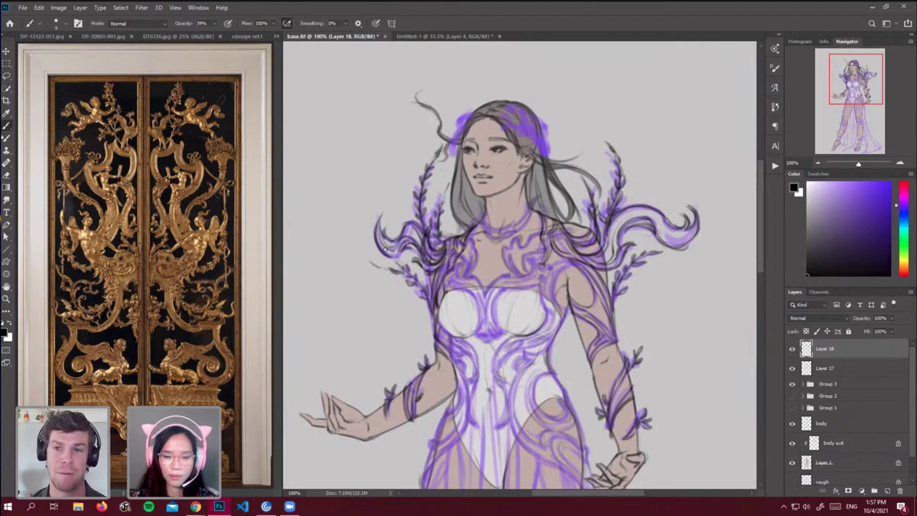
Ink the leafy wreath around the head, with black leaves across the hair and on both sides of the face.
mouse_move(760, 263)
mouse_down()
mouse_move(761, 300)
mouse_move(761, 251)
mouse_up()
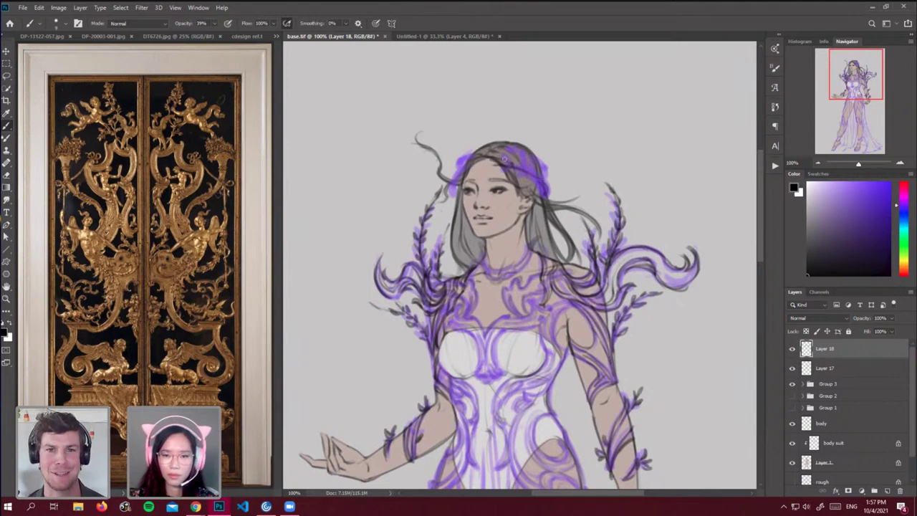
mouse_move(495, 166)
mouse_down()
mouse_move(487, 164)
mouse_move(514, 172)
mouse_move(516, 155)
mouse_move(523, 170)
mouse_move(532, 164)
mouse_move(534, 181)
mouse_move(551, 185)
mouse_move(550, 197)
mouse_move(533, 190)
mouse_move(543, 183)
mouse_up()
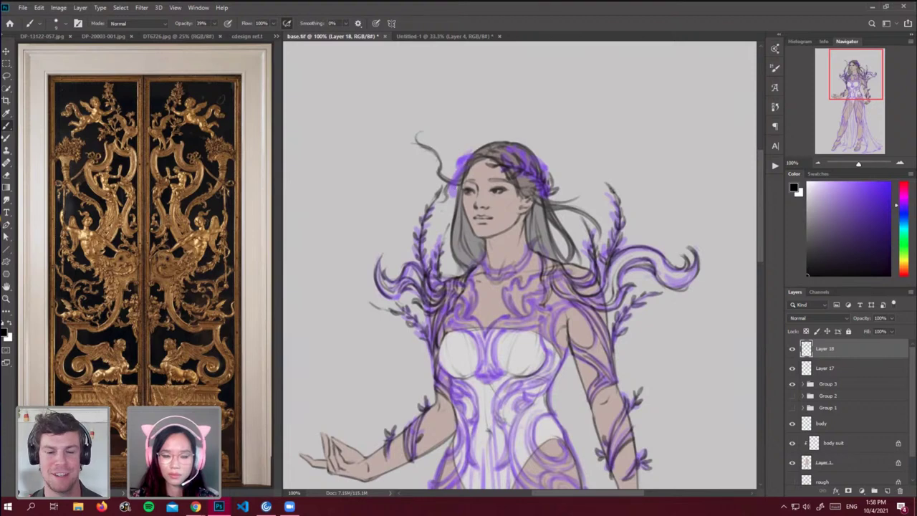
mouse_move(457, 185)
mouse_down()
mouse_move(454, 196)
mouse_move(462, 170)
mouse_move(450, 181)
mouse_move(452, 197)
mouse_move(457, 175)
mouse_up()
mouse_move(540, 169)
mouse_down()
mouse_move(546, 174)
mouse_move(519, 152)
mouse_move(540, 172)
mouse_move(521, 163)
mouse_up()
mouse_move(538, 159)
mouse_down()
mouse_move(505, 146)
mouse_move(512, 151)
mouse_move(476, 155)
mouse_up()
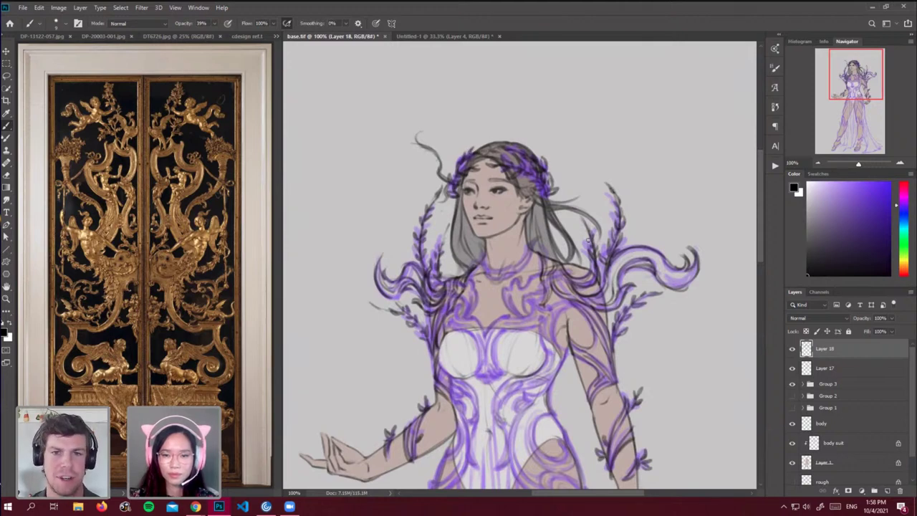
Raise the opacity of Layer 17 to 100%.
scroll(762, 239, down, 2)
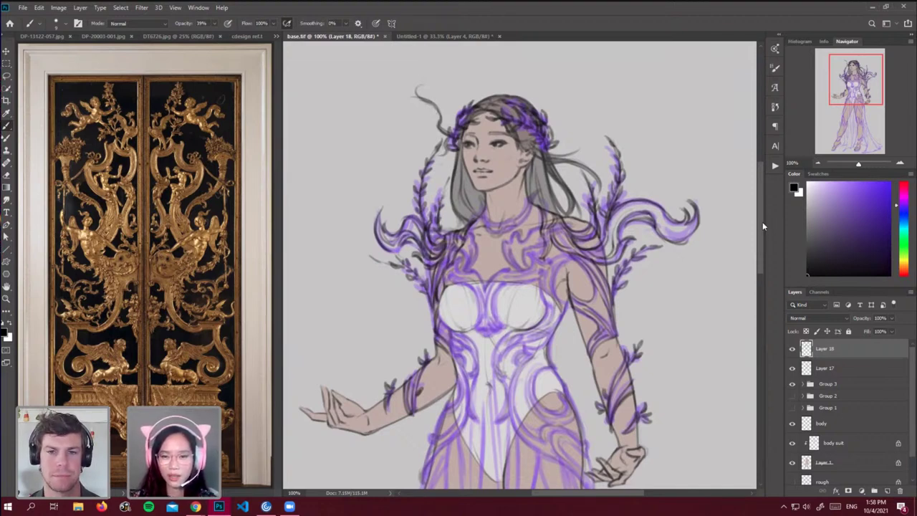
click(825, 368)
click(892, 331)
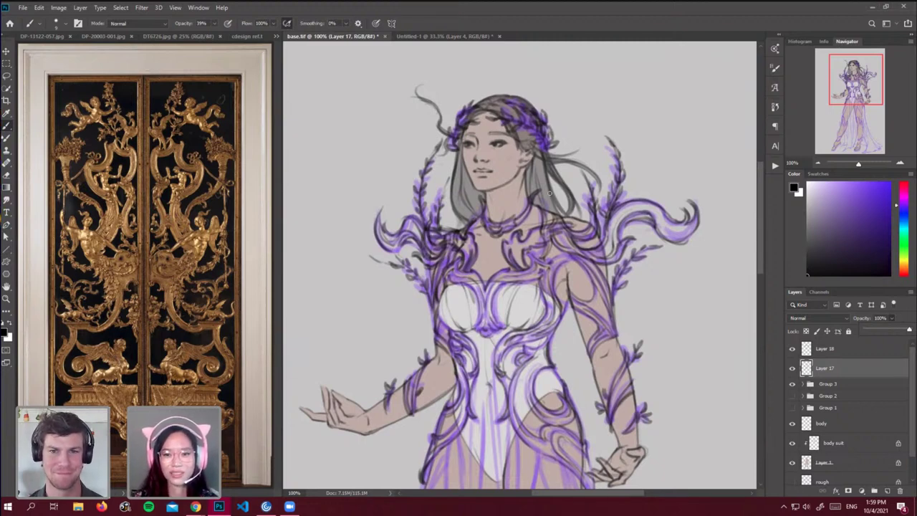
Create a new layer above Layer 18 for the leg armour linework.
drag(851, 99, 848, 146)
click(796, 352)
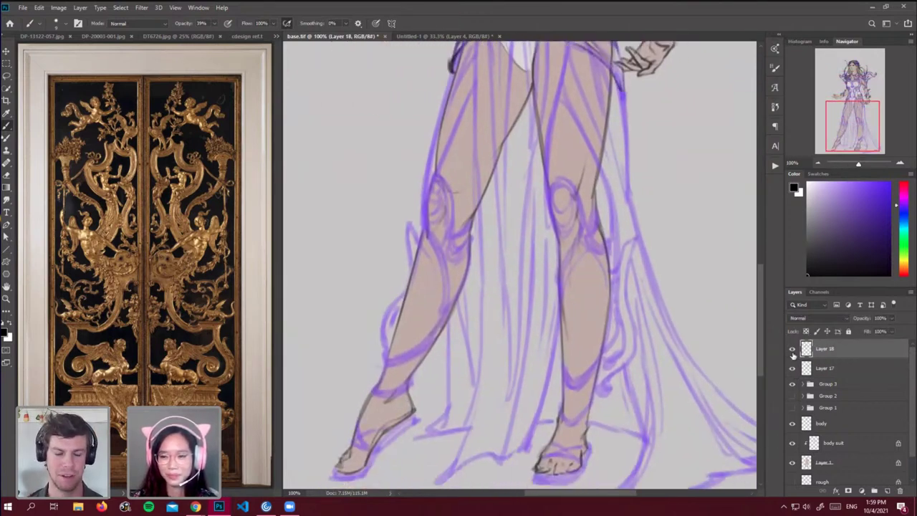
click(885, 491)
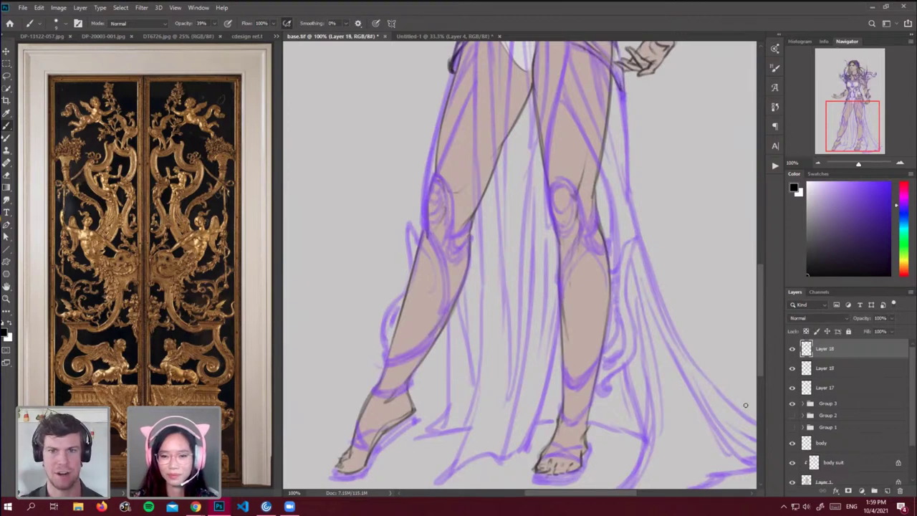
scroll(744, 286, down, 2)
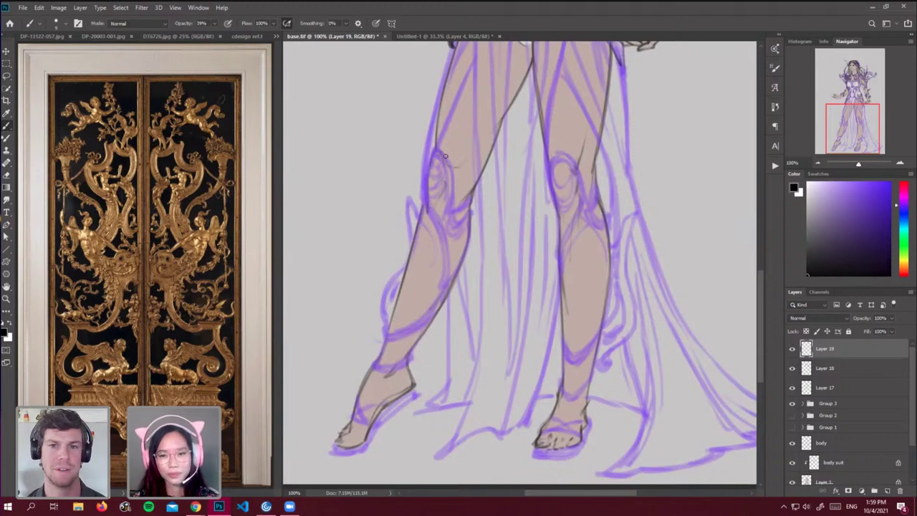
Ink the knee guard and greave on the character's right leg, with scroll details along the shin and a band above the ankle.
mouse_move(435, 150)
mouse_down()
mouse_move(455, 220)
mouse_move(454, 207)
mouse_move(460, 224)
mouse_move(472, 217)
mouse_move(452, 230)
mouse_up()
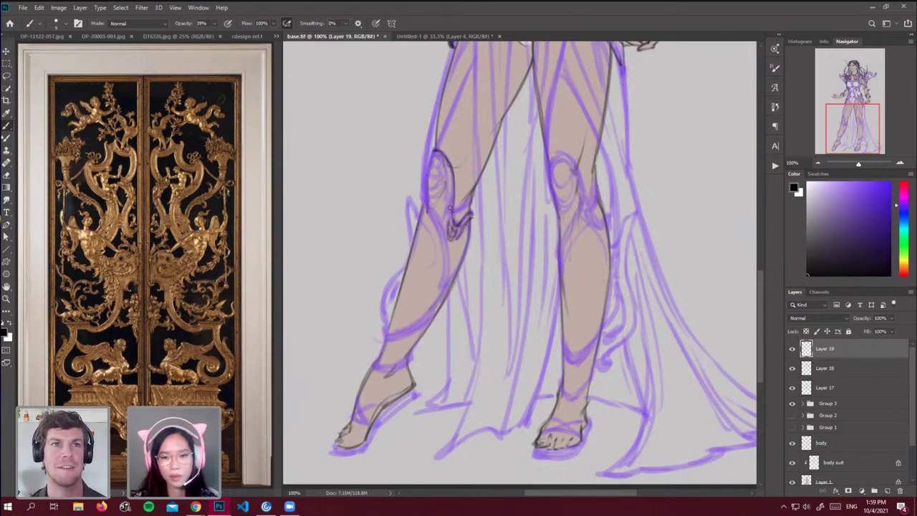
mouse_move(439, 156)
mouse_down()
mouse_move(450, 222)
mouse_move(433, 215)
mouse_move(437, 296)
mouse_up()
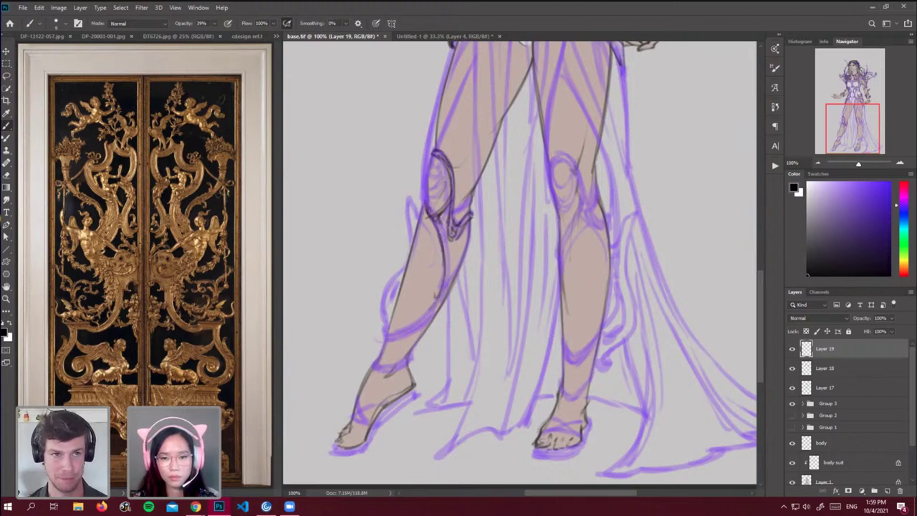
mouse_move(434, 215)
mouse_down()
mouse_move(446, 256)
mouse_move(437, 303)
mouse_move(384, 336)
mouse_up()
drag(383, 337, 430, 322)
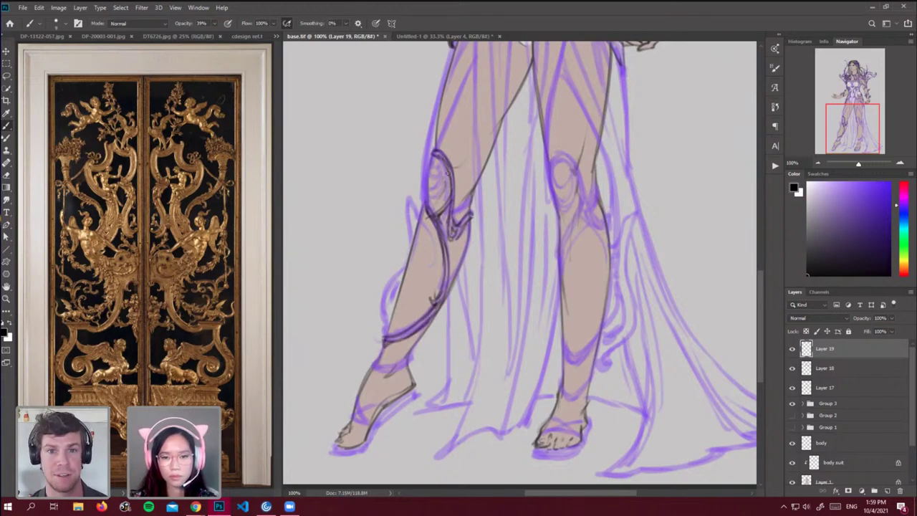
mouse_move(432, 153)
mouse_down()
mouse_move(426, 212)
mouse_move(470, 206)
mouse_up()
key(ctrl+z)
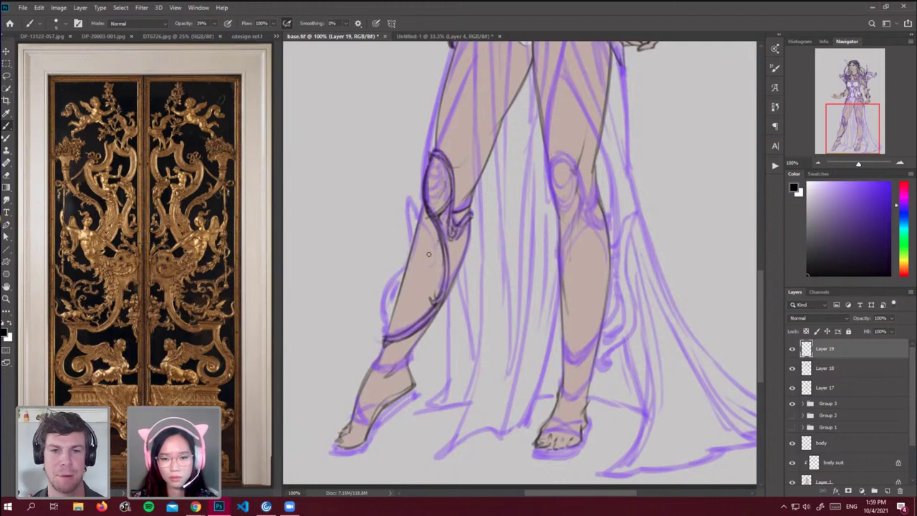
mouse_move(423, 275)
mouse_down()
mouse_move(393, 328)
mouse_move(406, 306)
mouse_move(398, 319)
mouse_move(423, 315)
mouse_move(392, 328)
mouse_move(423, 312)
mouse_up()
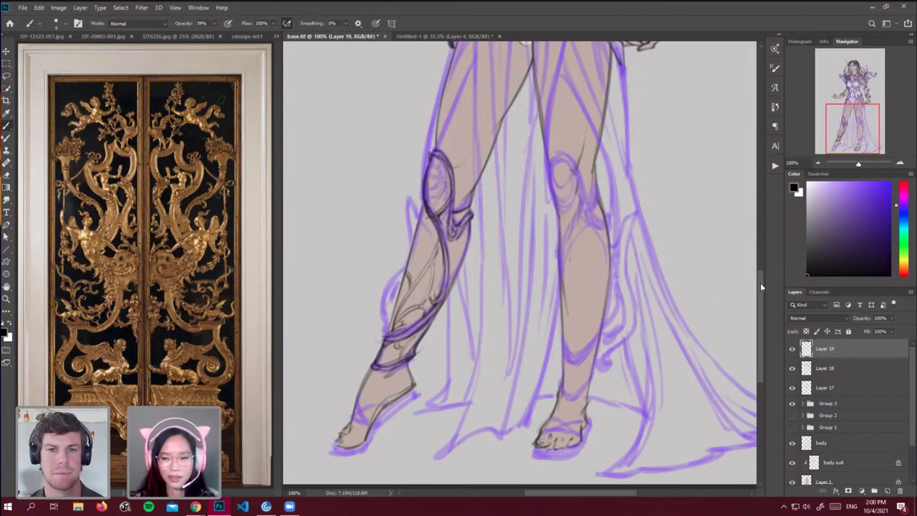
Ink the sandal on the character's right foot, with its sole, raised heel edge and crossing straps.
drag(760, 285, 760, 297)
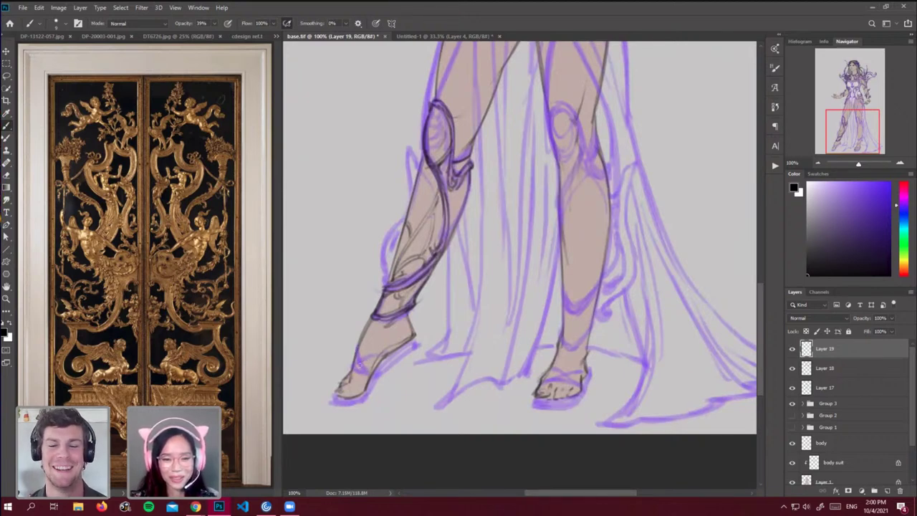
drag(358, 348, 365, 378)
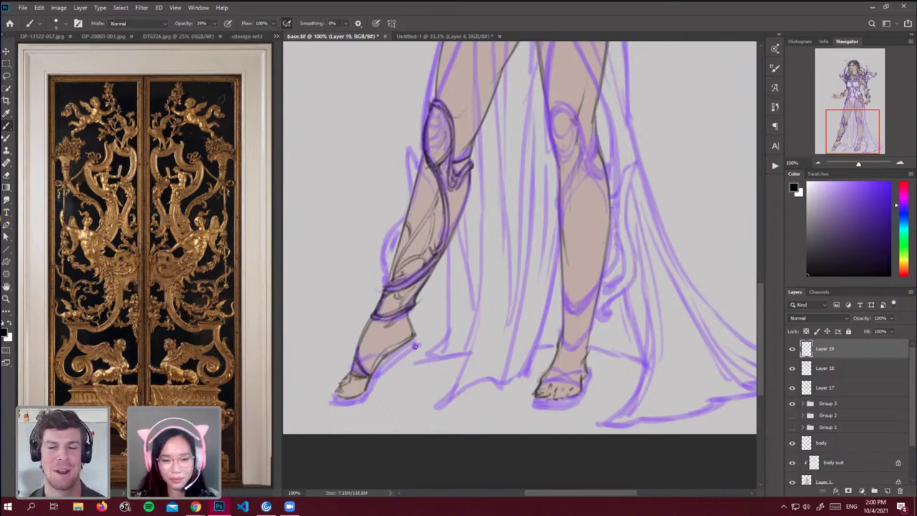
mouse_move(417, 344)
mouse_down()
mouse_move(379, 375)
mouse_move(421, 339)
mouse_move(401, 348)
mouse_move(408, 343)
mouse_up()
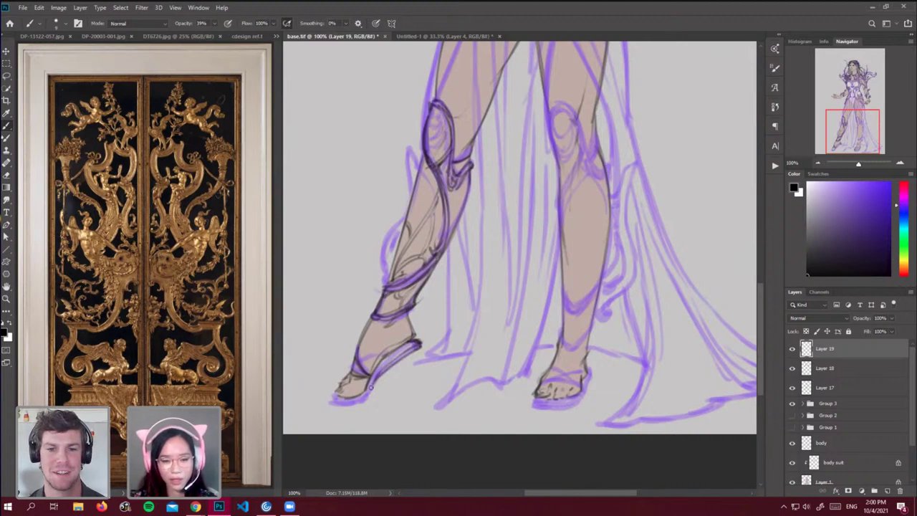
mouse_move(374, 378)
mouse_down()
mouse_move(364, 401)
mouse_move(334, 404)
mouse_up()
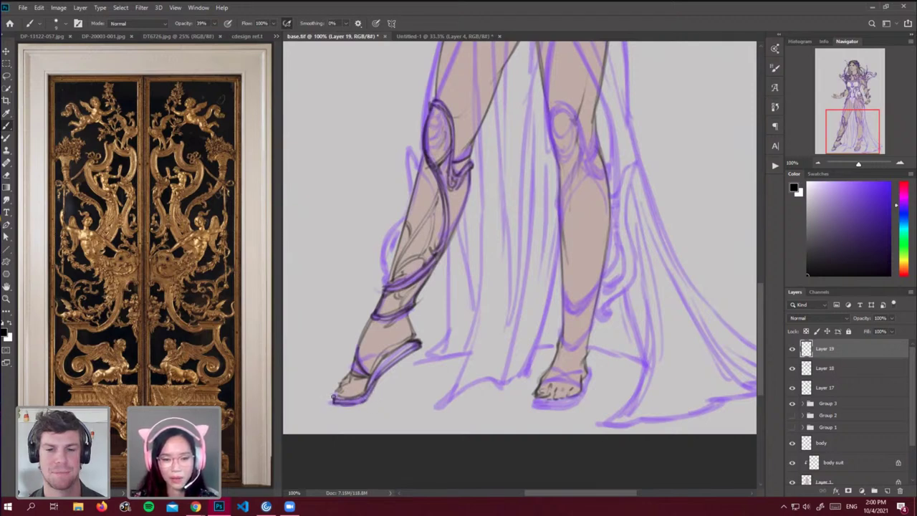
mouse_move(361, 344)
mouse_down()
mouse_move(378, 358)
mouse_move(402, 354)
mouse_move(363, 373)
mouse_up()
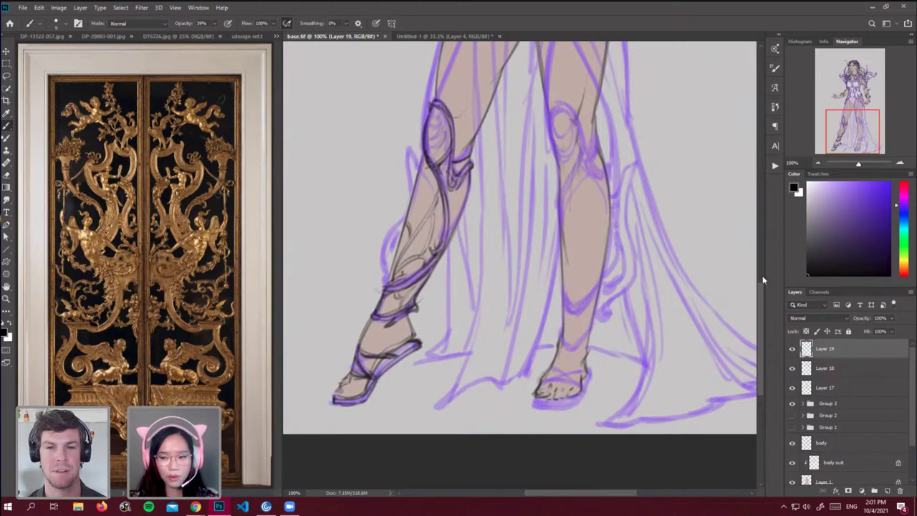
Ink the knee guard on the character's left leg with its side scroll, then outline the greave and its two lower bands.
scroll(751, 268, up, 3)
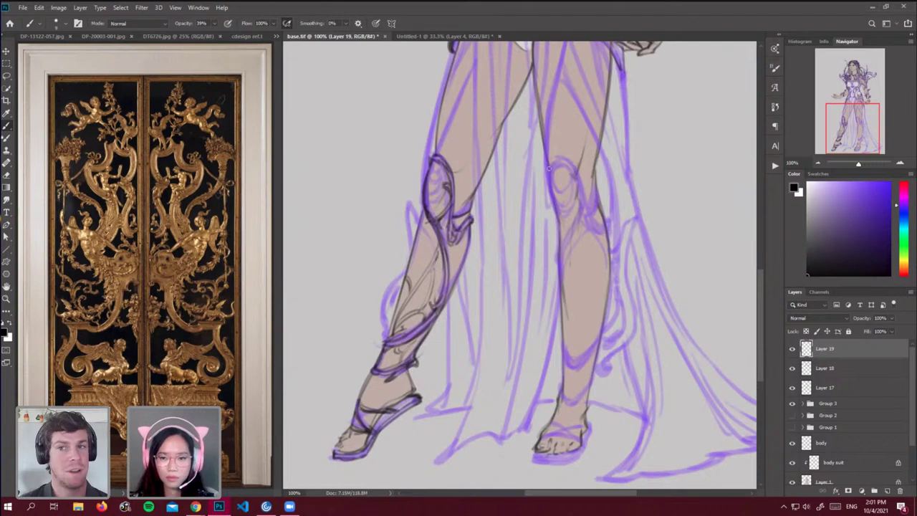
mouse_move(548, 169)
mouse_down()
mouse_move(572, 166)
mouse_move(550, 174)
mouse_move(579, 169)
mouse_move(568, 159)
mouse_move(590, 225)
mouse_move(583, 189)
mouse_move(596, 233)
mouse_move(585, 198)
mouse_move(596, 225)
mouse_move(600, 215)
mouse_move(589, 219)
mouse_move(583, 210)
mouse_move(596, 228)
mouse_move(589, 216)
mouse_move(605, 240)
mouse_up()
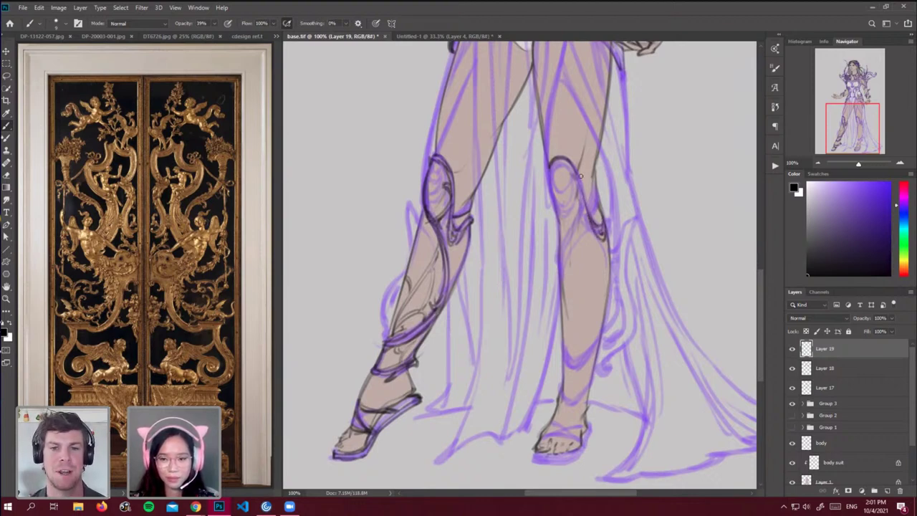
mouse_move(553, 168)
mouse_down()
mouse_move(571, 176)
mouse_move(550, 184)
mouse_move(558, 216)
mouse_up()
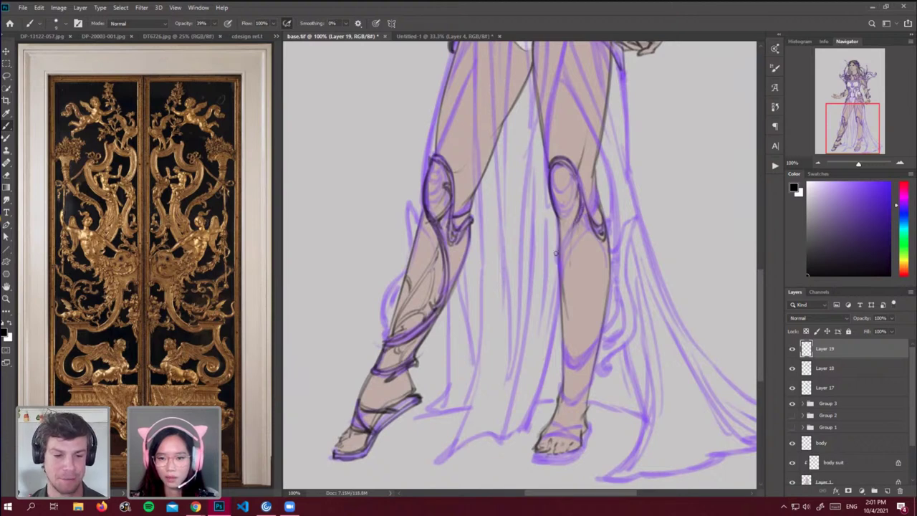
drag(570, 233, 560, 277)
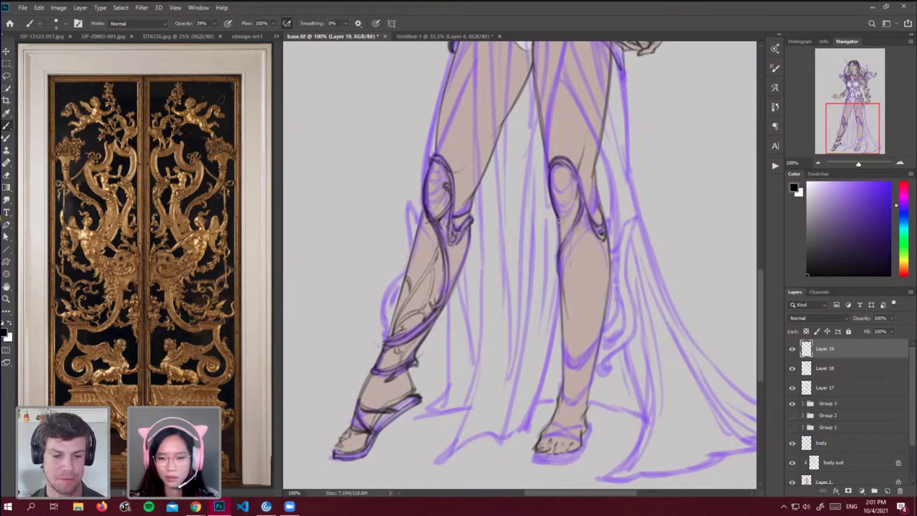
drag(559, 221, 557, 254)
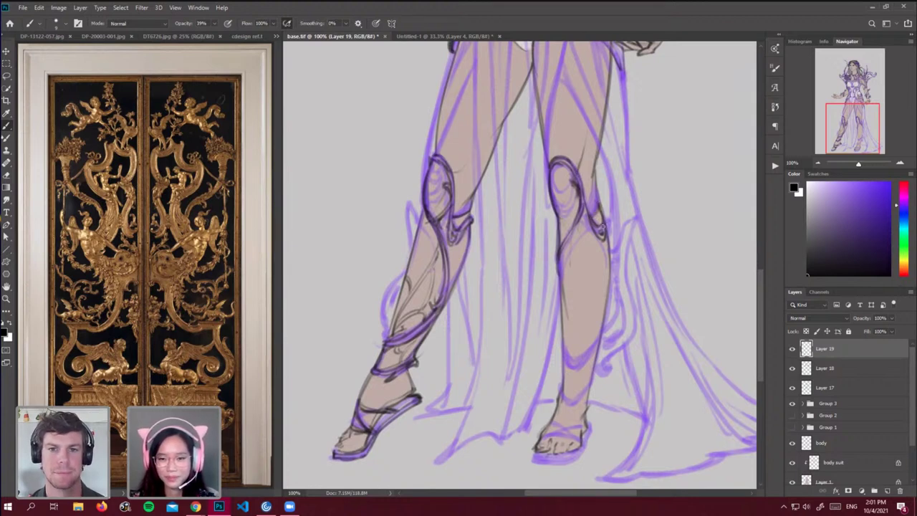
mouse_move(603, 225)
mouse_down()
mouse_move(607, 218)
mouse_move(607, 237)
mouse_up()
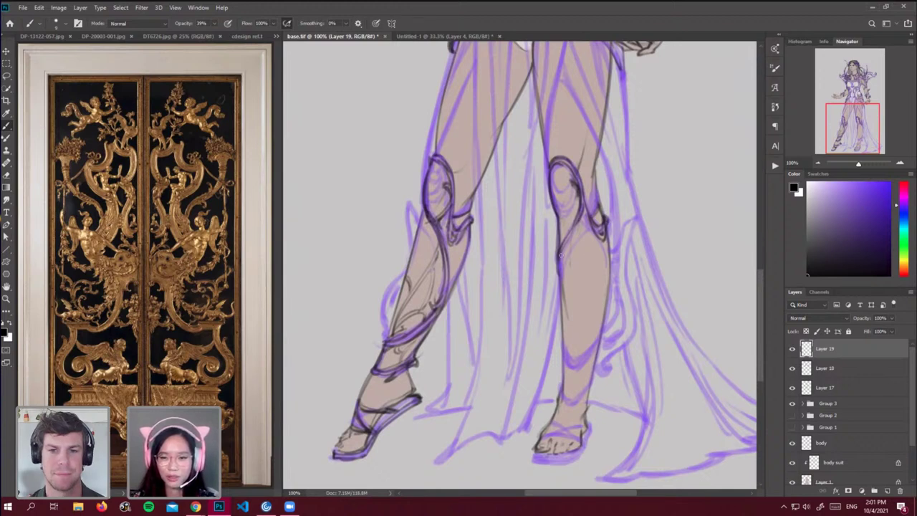
drag(559, 255, 558, 275)
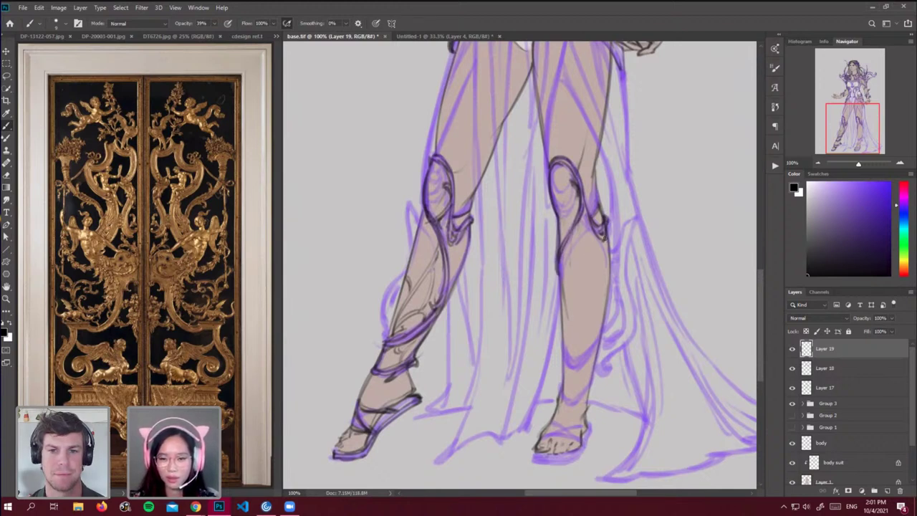
mouse_move(611, 226)
mouse_down()
mouse_move(601, 347)
mouse_move(573, 368)
mouse_up()
mouse_move(561, 337)
mouse_down()
mouse_move(573, 364)
mouse_move(564, 327)
mouse_move(576, 361)
mouse_move(606, 314)
mouse_move(577, 365)
mouse_move(581, 358)
mouse_move(565, 365)
mouse_move(575, 393)
mouse_move(561, 374)
mouse_move(577, 401)
mouse_move(594, 384)
mouse_move(601, 350)
mouse_move(586, 384)
mouse_move(568, 389)
mouse_move(564, 376)
mouse_move(585, 391)
mouse_up()
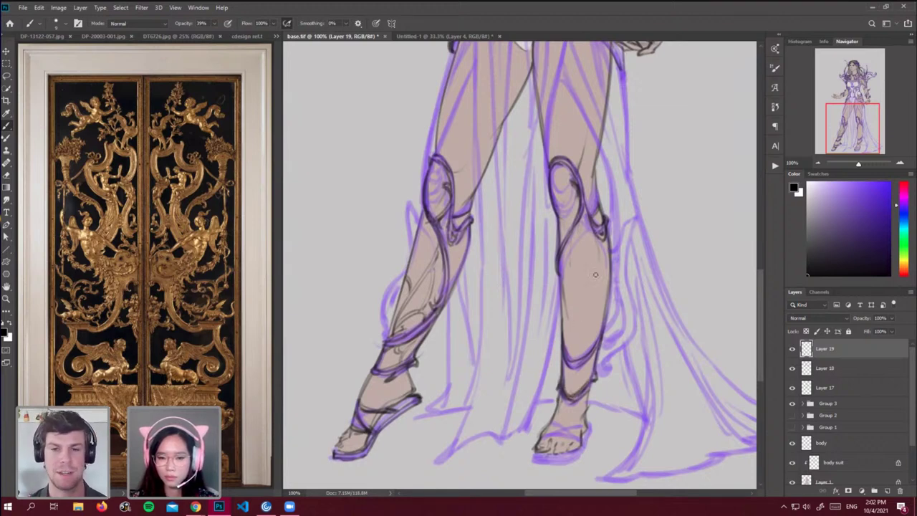
Fill the greave on the character's left shin with thin leaf and scroll linework, and strengthen its outer edges.
drag(597, 248, 582, 323)
drag(596, 267, 578, 335)
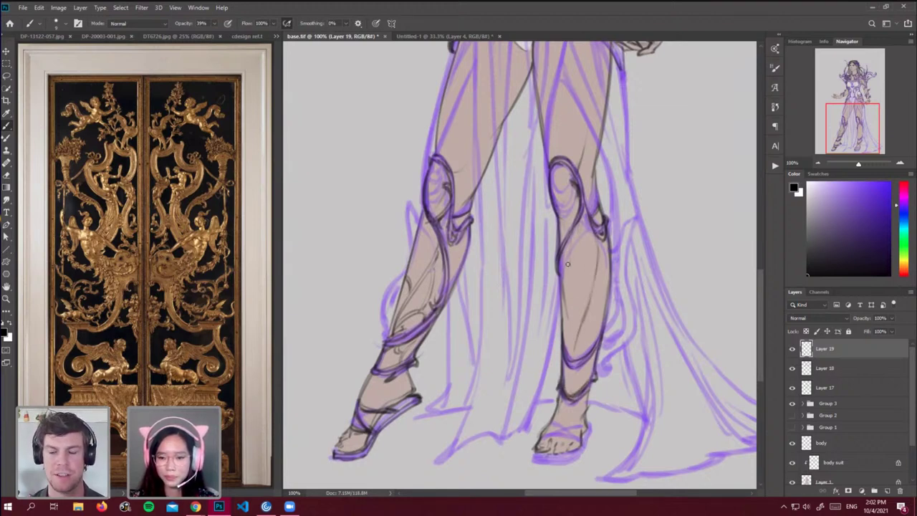
drag(564, 268, 574, 358)
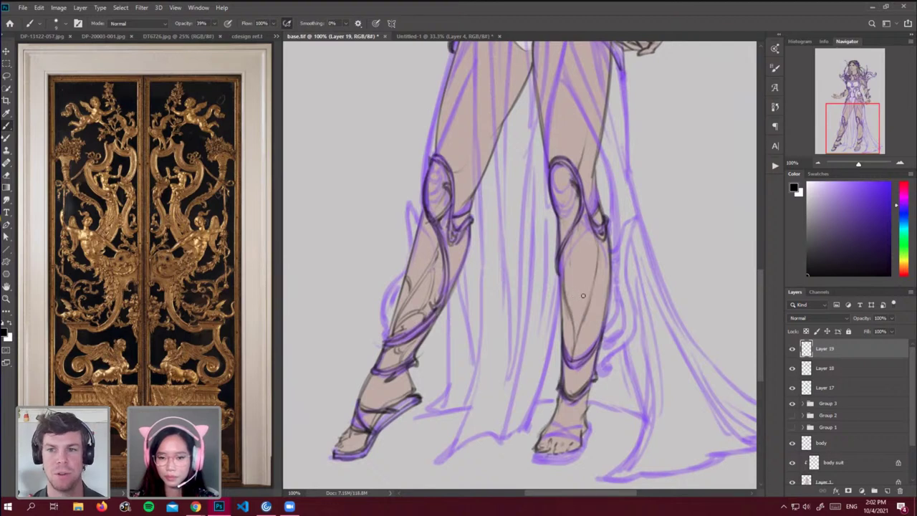
mouse_move(569, 295)
mouse_down()
mouse_move(601, 290)
mouse_move(596, 279)
mouse_move(596, 318)
mouse_up()
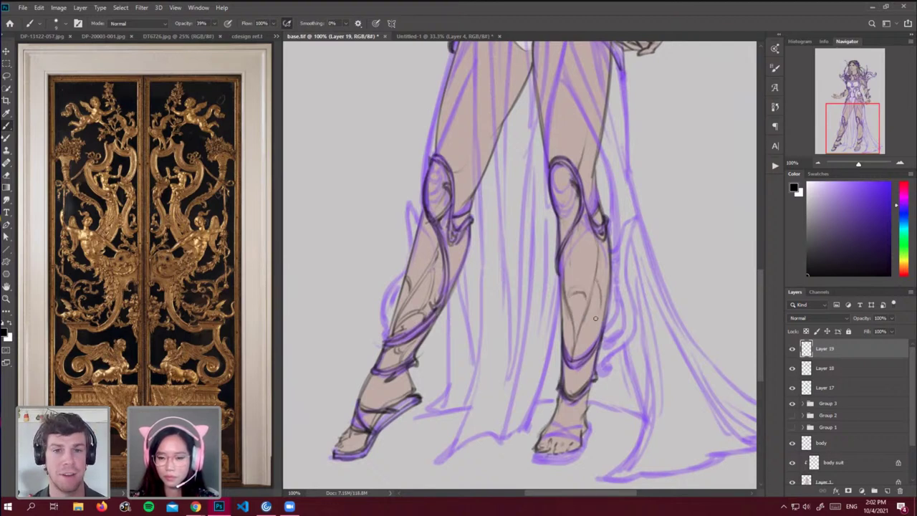
drag(602, 274, 595, 321)
drag(603, 239, 576, 366)
mouse_move(599, 326)
mouse_down()
mouse_move(574, 358)
mouse_move(572, 347)
mouse_move(573, 362)
mouse_move(589, 368)
mouse_move(582, 392)
mouse_up()
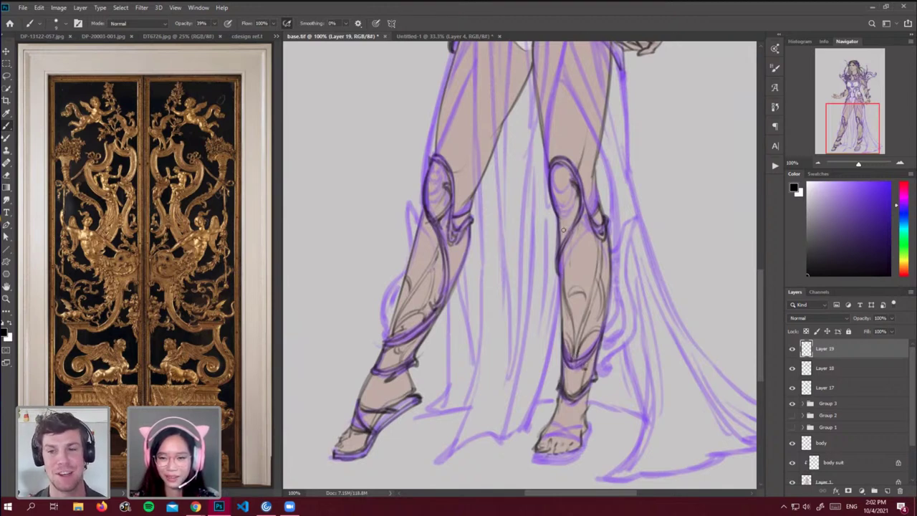
drag(562, 257, 559, 319)
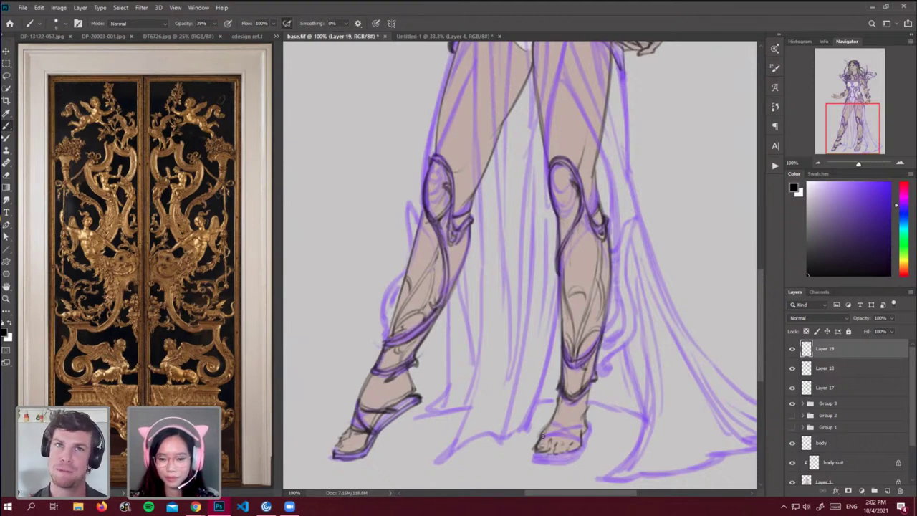
Ink the sandal on the character's left foot, with straps across the instep and a thick sole.
mouse_move(544, 434)
mouse_down()
mouse_move(581, 438)
mouse_move(553, 432)
mouse_move(556, 424)
mouse_move(572, 432)
mouse_move(545, 430)
mouse_move(584, 427)
mouse_move(553, 431)
mouse_move(543, 460)
mouse_move(534, 449)
mouse_move(590, 424)
mouse_move(575, 462)
mouse_move(532, 459)
mouse_move(559, 460)
mouse_up()
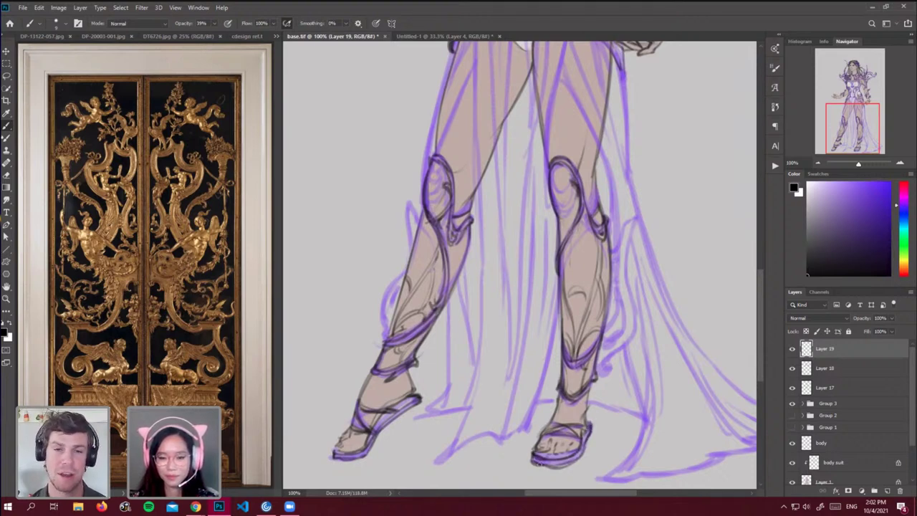
mouse_move(533, 458)
mouse_down()
mouse_move(547, 467)
mouse_move(563, 459)
mouse_up()
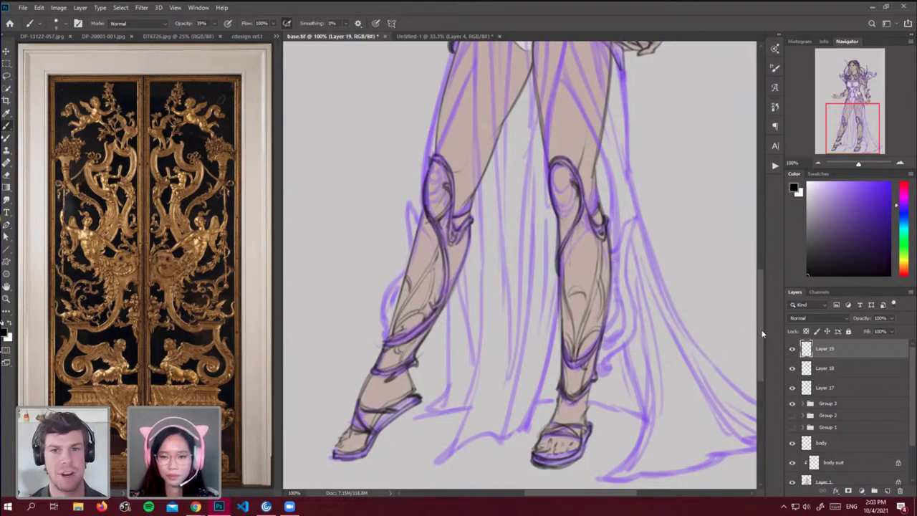
Add small inner curl lines to the ornament on both knee guards.
scroll(717, 320, up, 3)
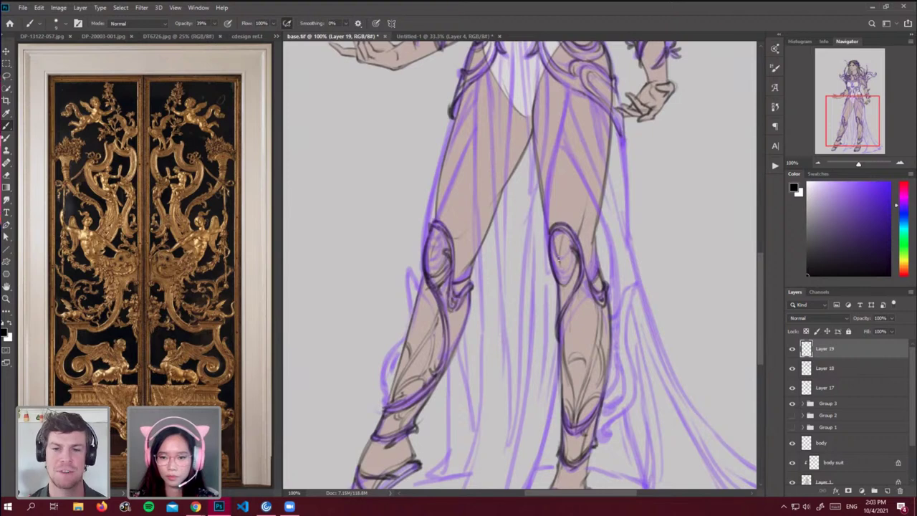
key(e)
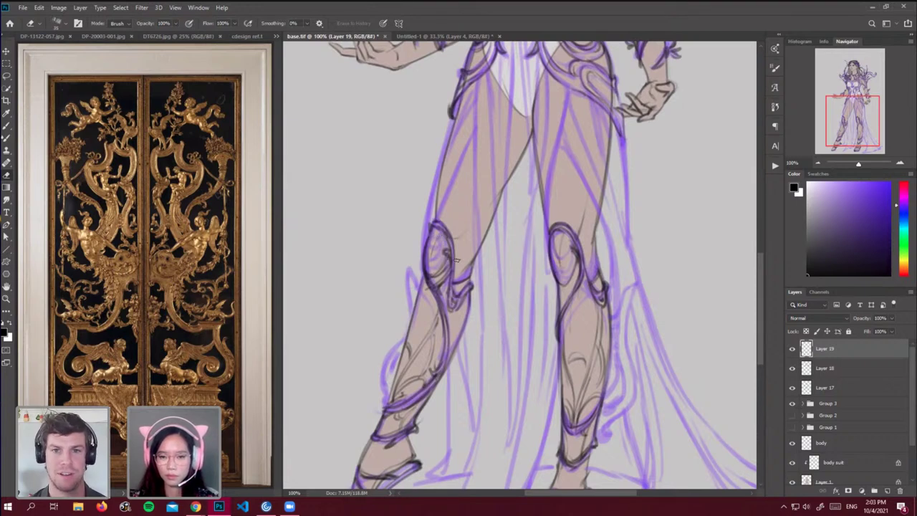
key(b)
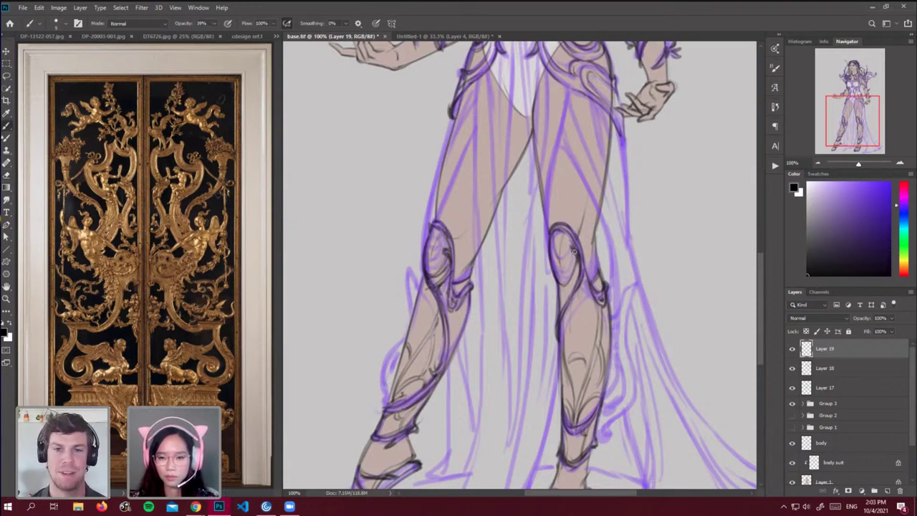
drag(574, 252, 571, 250)
key(ctrl+minus)
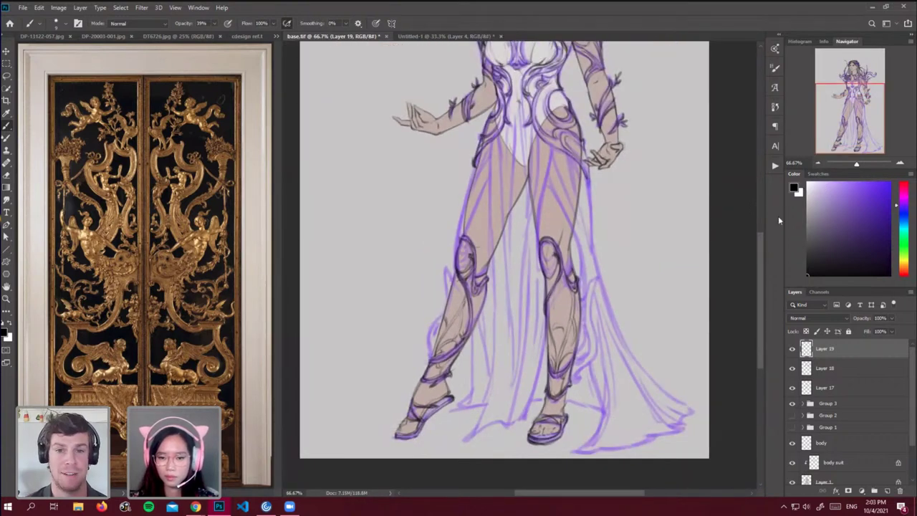
key(ctrl+plus)
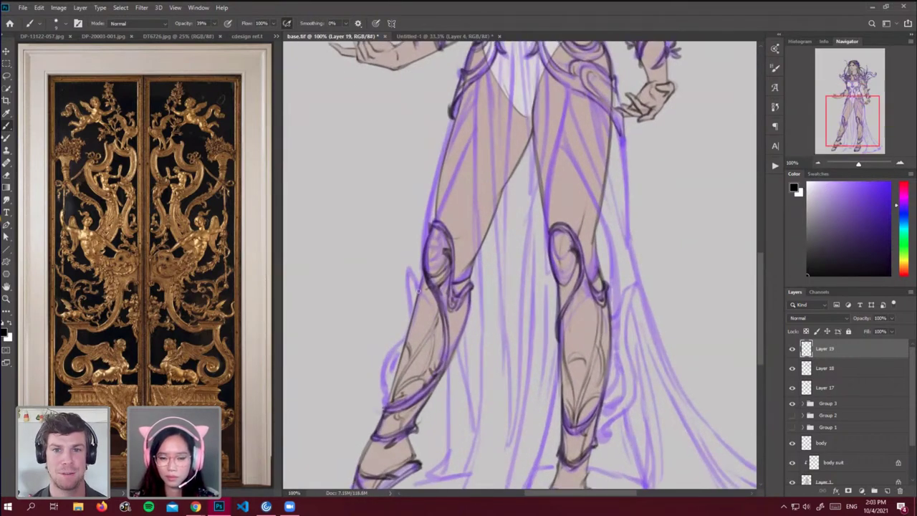
Ink the pointed spike below the character's right knee and the curled ornament on the outer side of that calf.
mouse_move(417, 289)
mouse_down()
mouse_move(413, 275)
mouse_move(408, 310)
mouse_up()
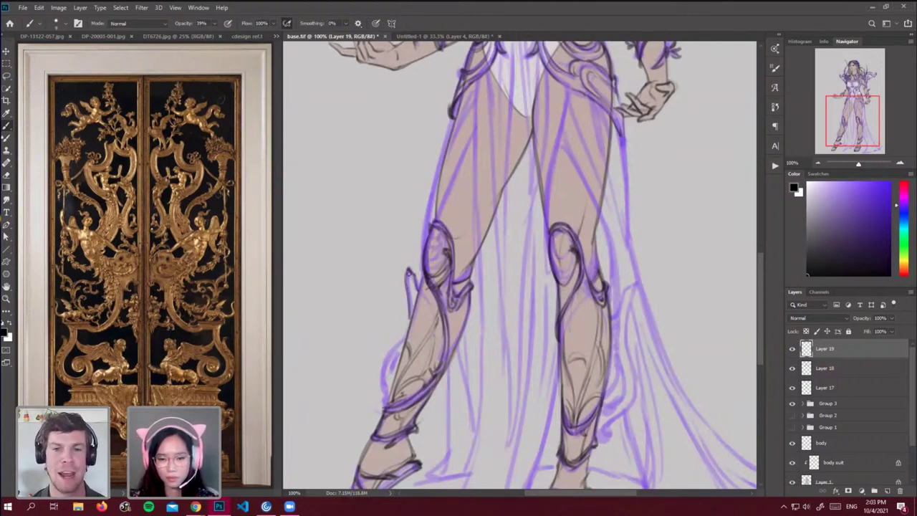
key(ctrl+z)
drag(407, 270, 410, 299)
mouse_move(406, 334)
mouse_down()
mouse_move(381, 369)
mouse_move(388, 361)
mouse_move(387, 406)
mouse_up()
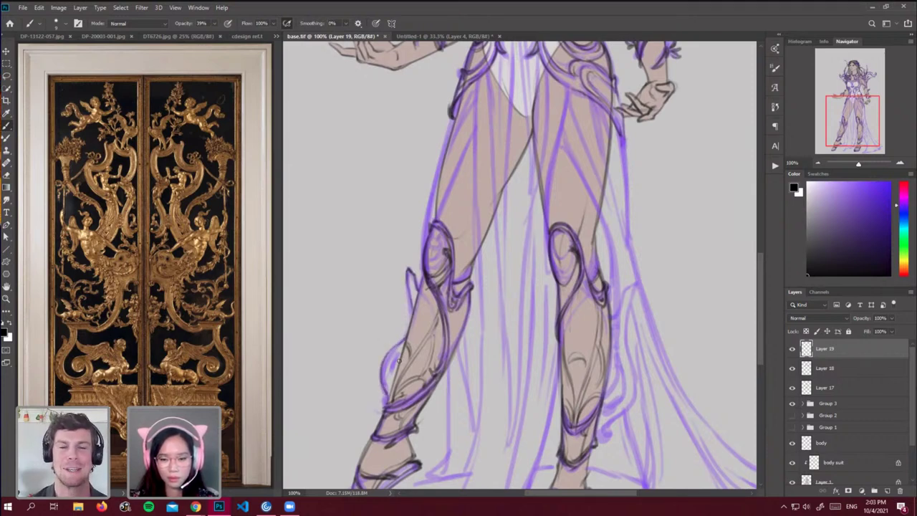
drag(398, 360, 389, 382)
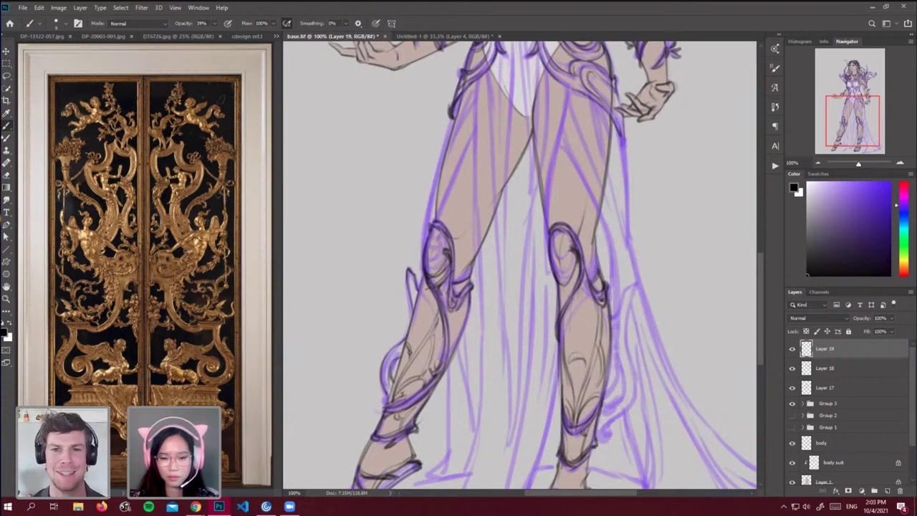
Ink the long winged scroll along the outer side of the character's left calf, with its inner curls and curled lower tip.
drag(636, 283, 614, 315)
scroll(761, 275, down, 3)
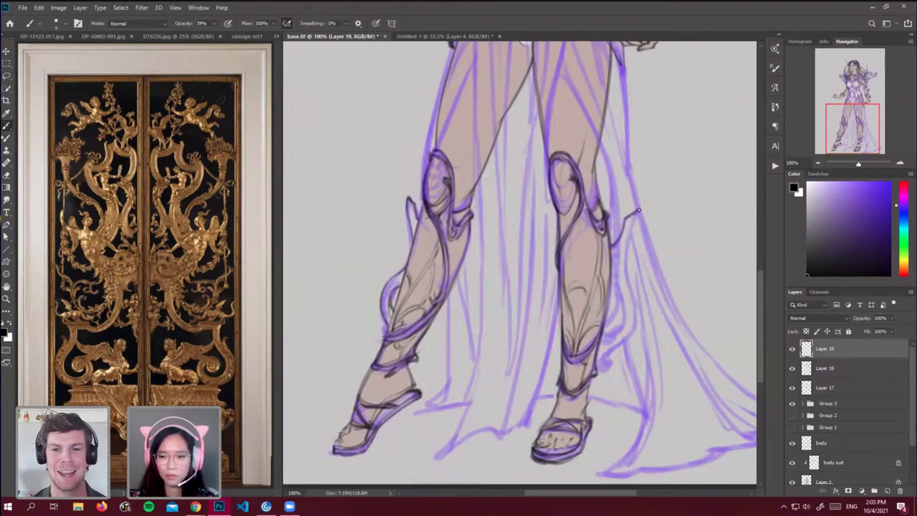
mouse_move(636, 216)
mouse_down()
mouse_move(628, 261)
mouse_move(635, 322)
mouse_move(611, 367)
mouse_move(600, 368)
mouse_up()
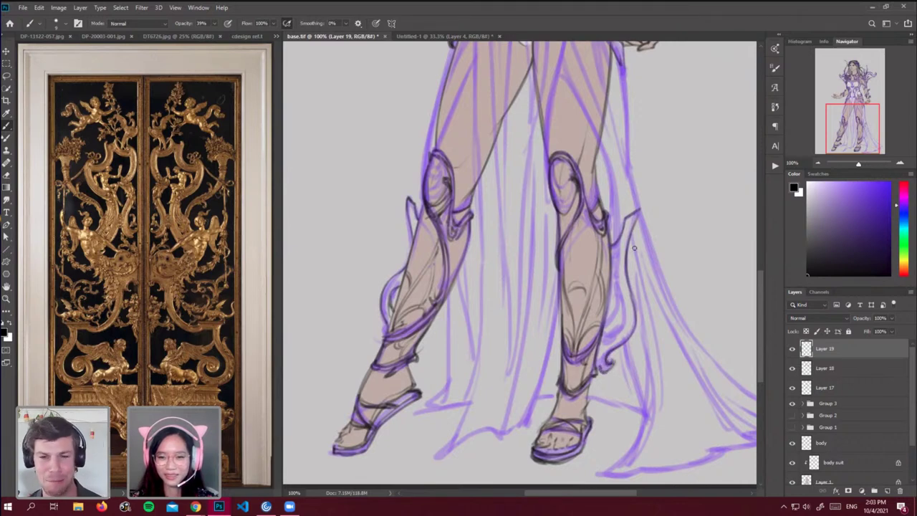
mouse_move(621, 248)
mouse_down()
mouse_move(622, 296)
mouse_move(613, 289)
mouse_move(606, 324)
mouse_up()
mouse_move(612, 290)
mouse_down()
mouse_move(609, 342)
mouse_move(611, 334)
mouse_up()
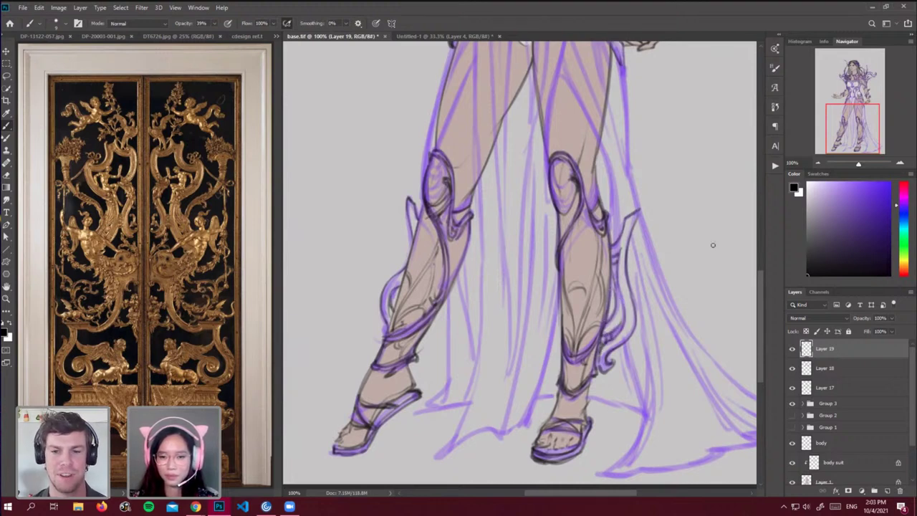
Add a new layer and ink the skirt cloth edges running down the inside and front of the character's left thigh.
drag(760, 278, 761, 223)
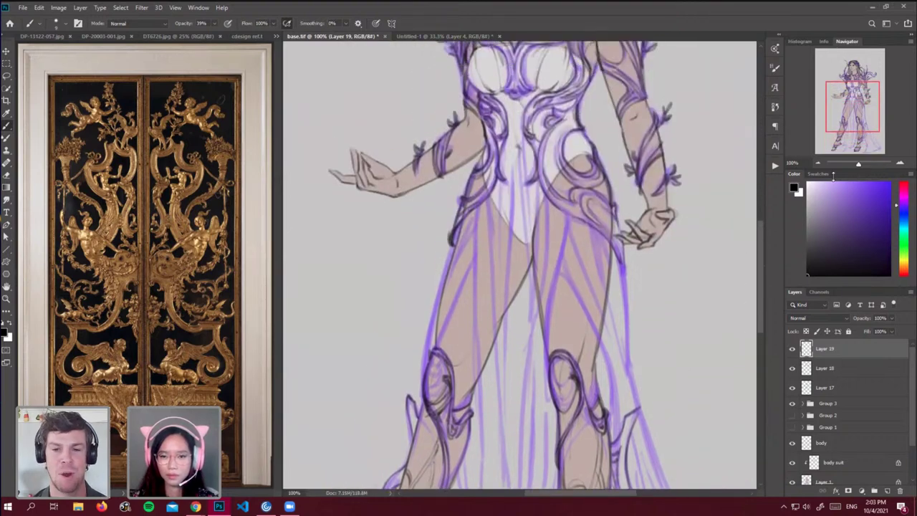
click(886, 492)
scroll(741, 259, up, 2)
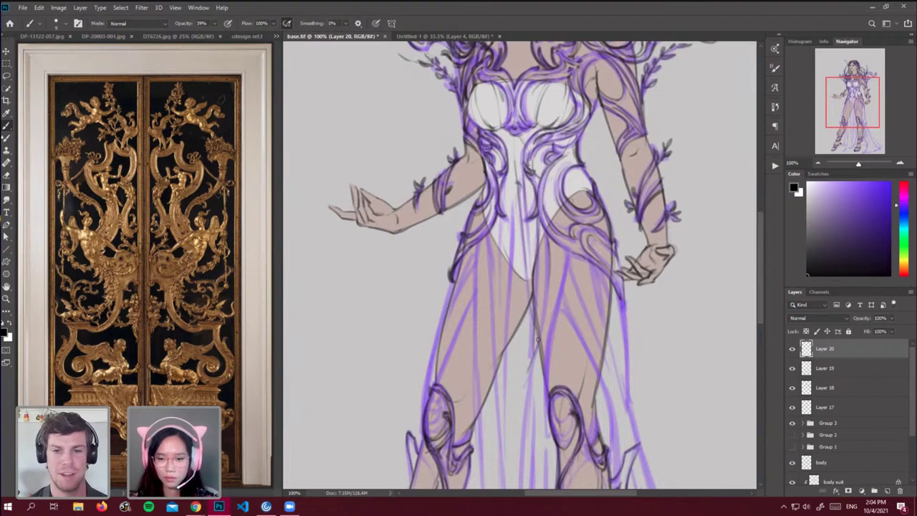
scroll(747, 269, down, 2)
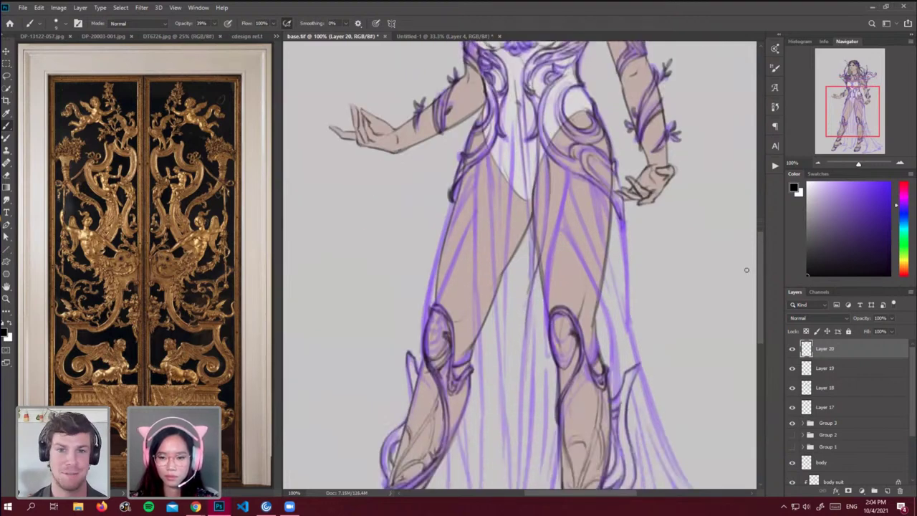
scroll(747, 270, down, 2)
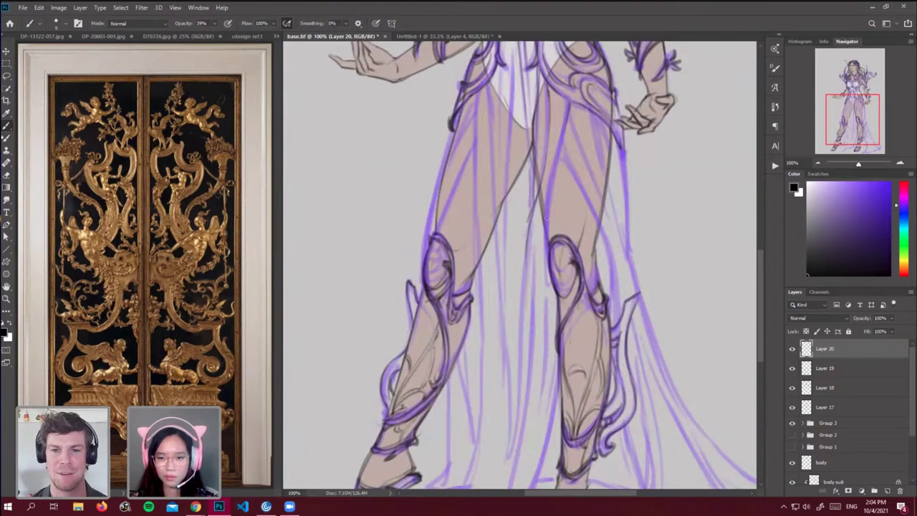
drag(555, 171, 549, 264)
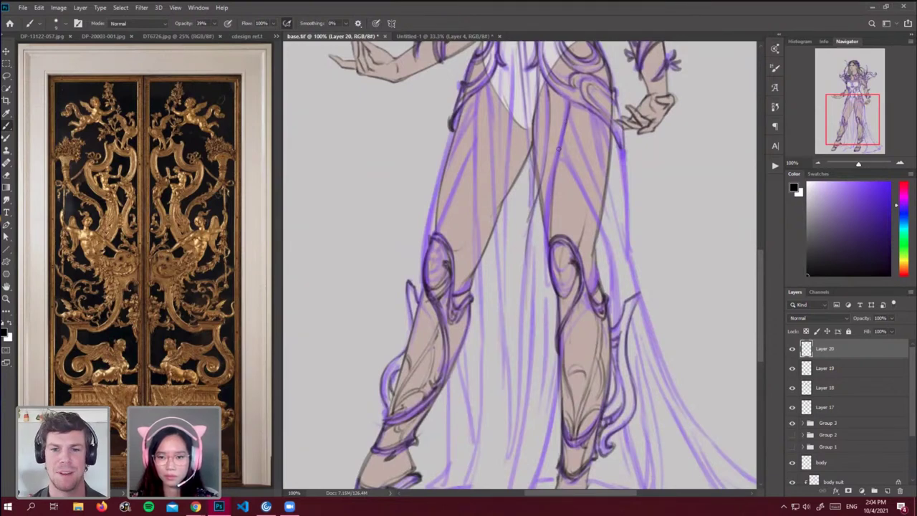
drag(558, 149, 542, 274)
Ink the central skirt panel's edge from the character's right thigh to the hem, with a long fold beside it and a curled hem.
scroll(760, 259, up, 3)
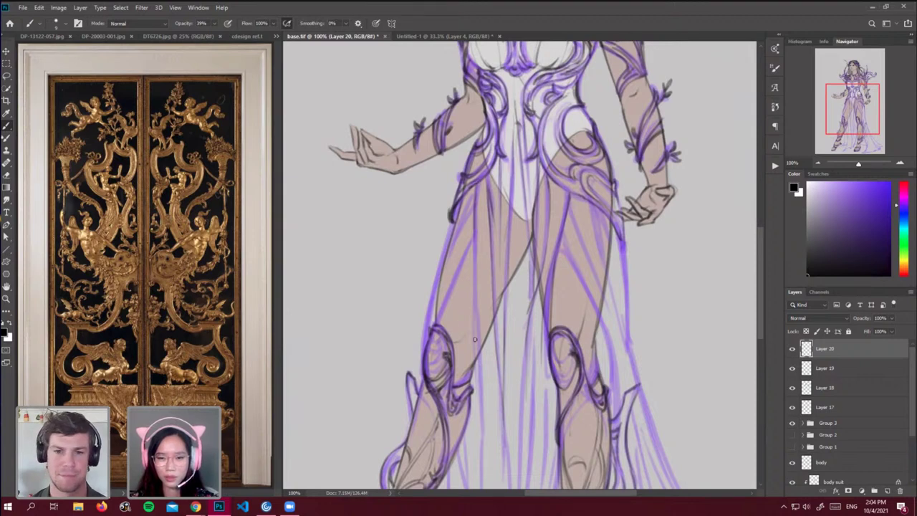
scroll(762, 273, down, 3)
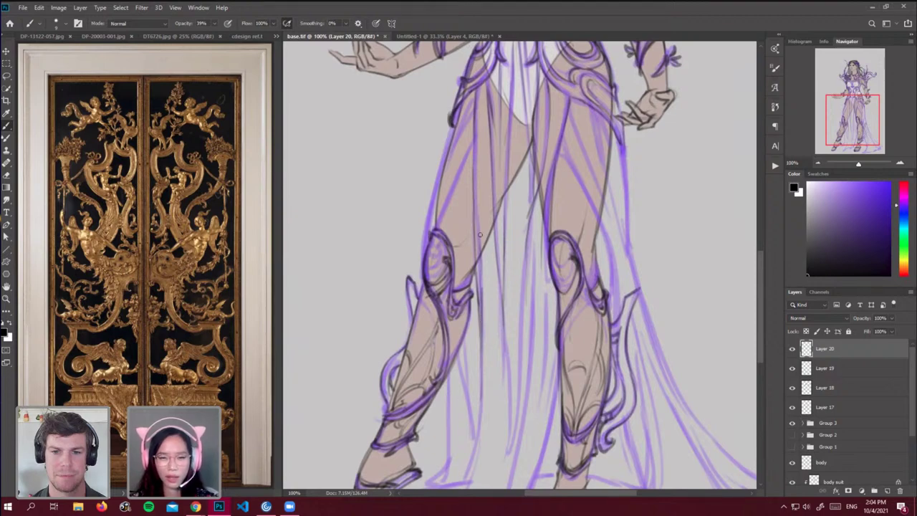
scroll(479, 271, down, 5)
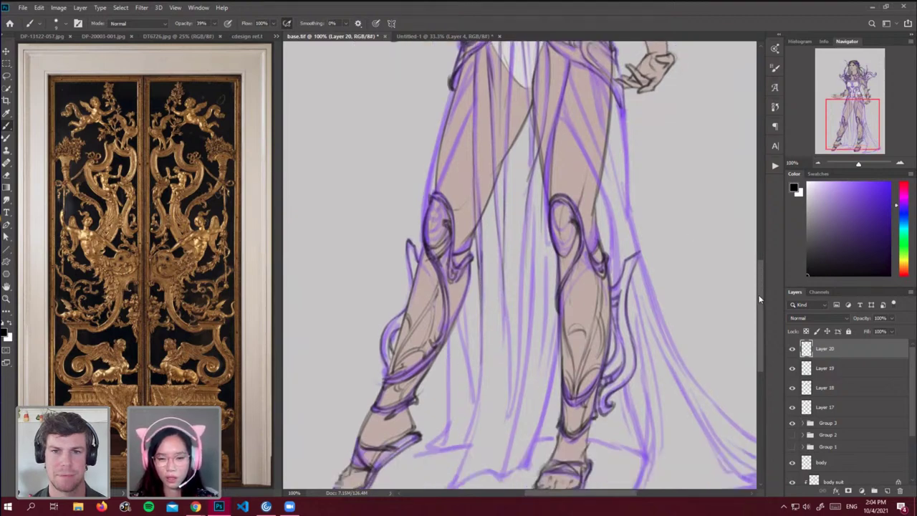
mouse_move(483, 231)
mouse_down()
mouse_move(480, 317)
mouse_move(442, 412)
mouse_move(501, 386)
mouse_move(487, 387)
mouse_up()
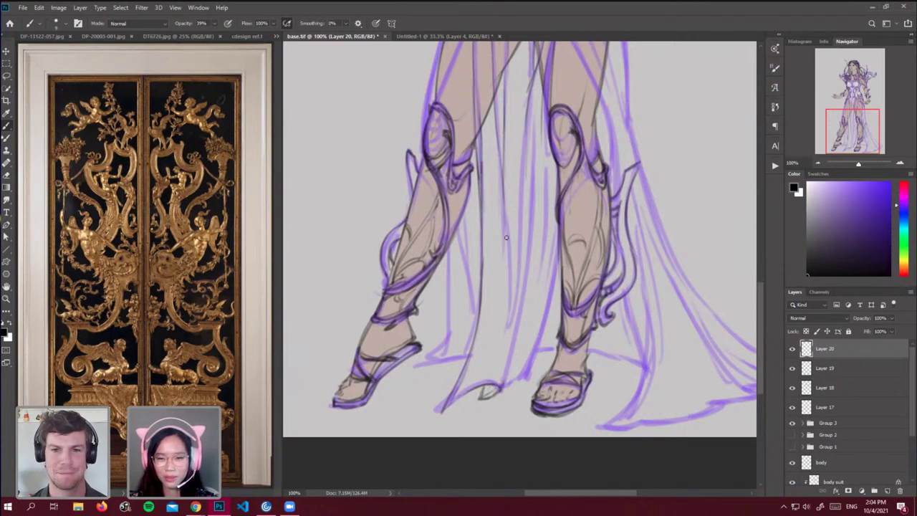
mouse_move(505, 195)
mouse_down()
mouse_move(506, 292)
mouse_move(492, 350)
mouse_up()
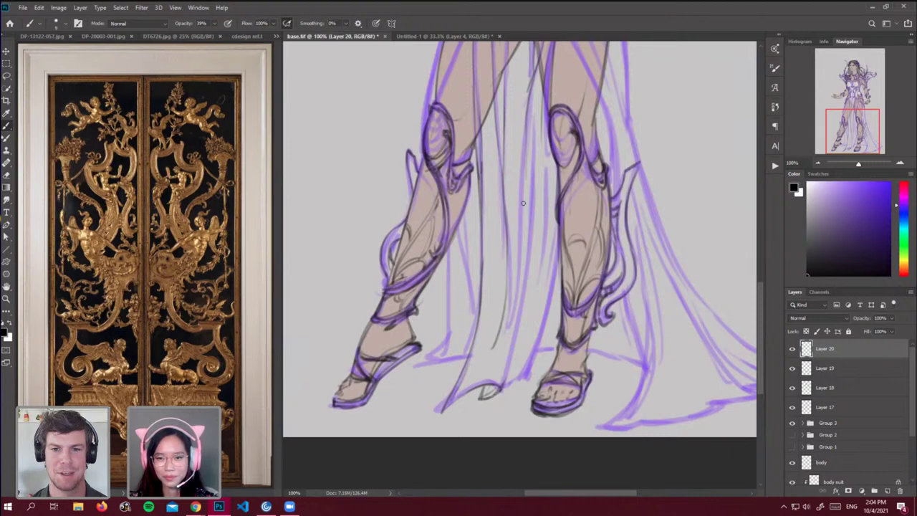
Add long vertical folds to the central skirt panel and ink its edge and hem beside the character's left foot.
drag(526, 136, 513, 283)
drag(525, 163, 510, 320)
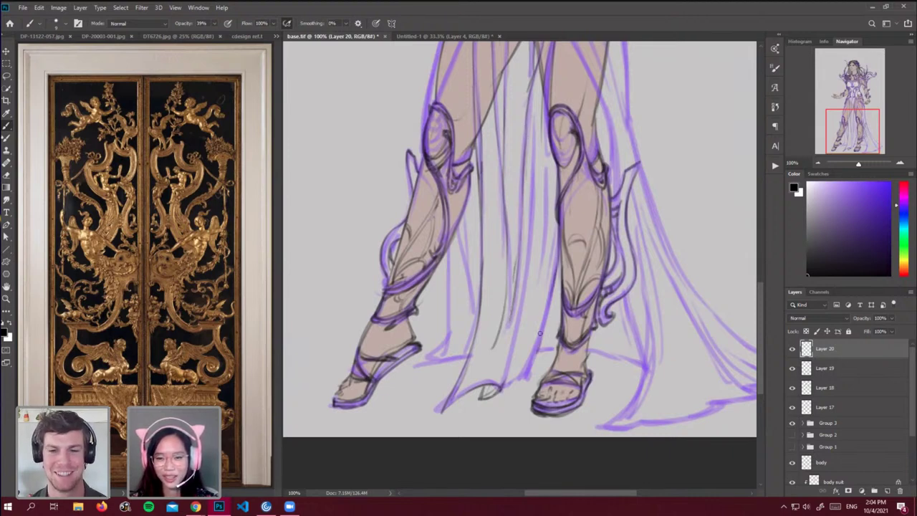
mouse_move(557, 271)
mouse_down()
mouse_move(517, 388)
mouse_move(523, 381)
mouse_move(496, 376)
mouse_up()
mouse_move(551, 166)
mouse_down()
mouse_move(529, 315)
mouse_move(548, 188)
mouse_move(534, 267)
mouse_up()
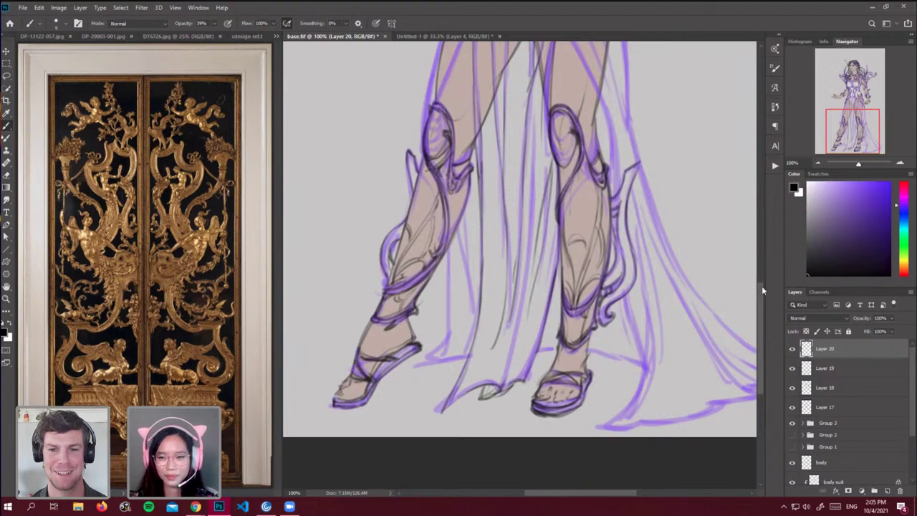
Undo the latest fold strokes and redraw the skirt folds beside the character's left shin.
drag(761, 285, 760, 266)
key(ctrl+z)
key(ctrl+z)
key(ctrl+z)
drag(553, 234, 535, 380)
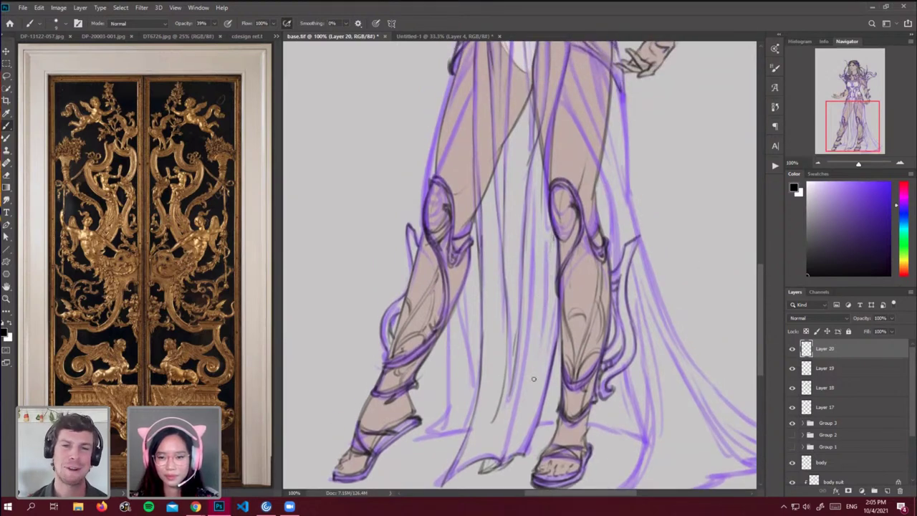
key(ctrl+z)
drag(555, 234, 535, 386)
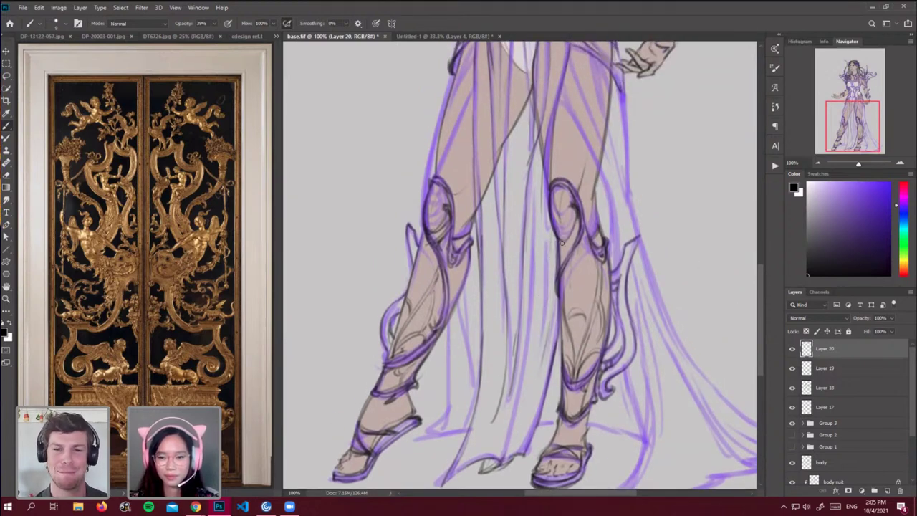
drag(556, 285, 529, 398)
key(ctrl+z)
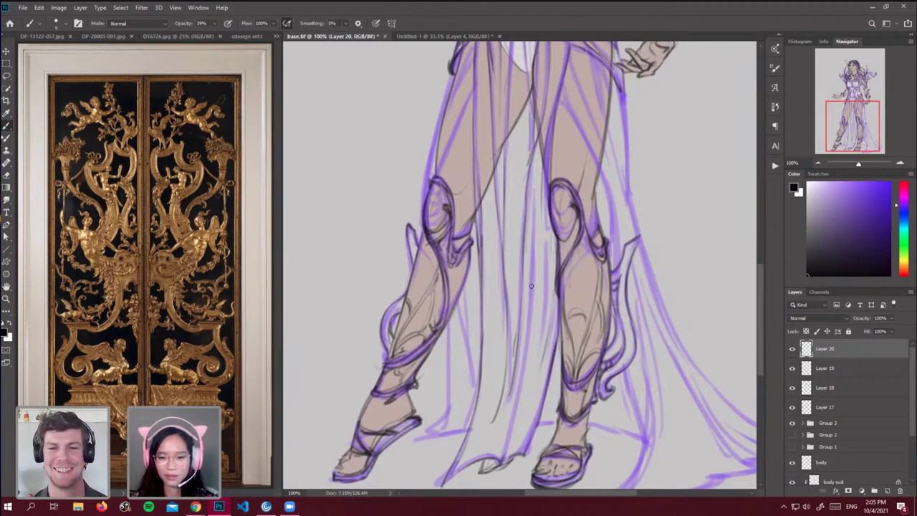
Redraw the long fold down the middle of the central skirt panel, extending it towards the hem.
drag(511, 404, 528, 296)
key(ctrl+z)
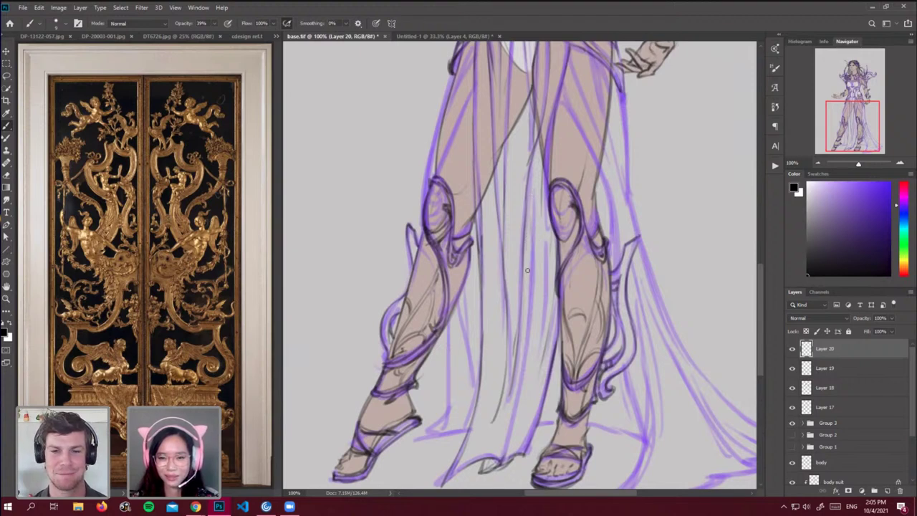
mouse_move(527, 293)
mouse_down()
mouse_move(523, 371)
mouse_move(503, 406)
mouse_up()
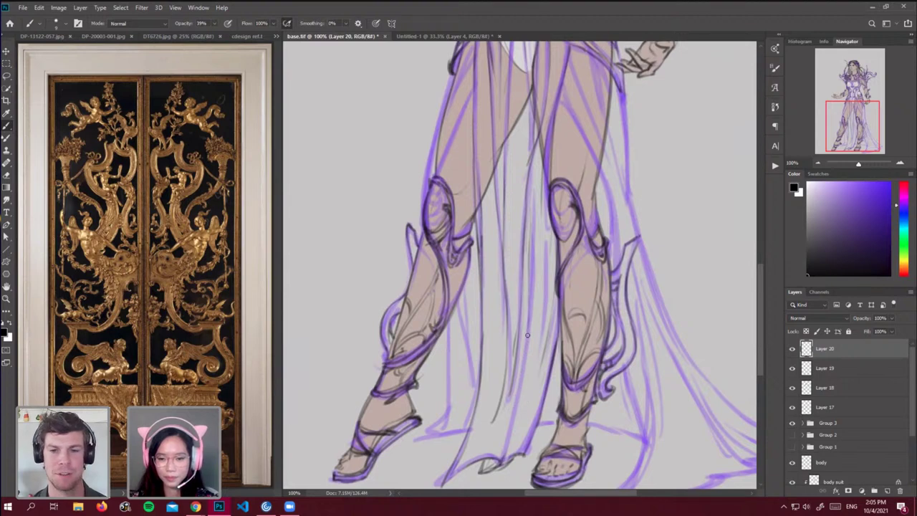
drag(527, 345, 502, 461)
Strengthen both edges of the central skirt panel along the character's left thigh and shin and below the right knee.
scroll(767, 285, up, 3)
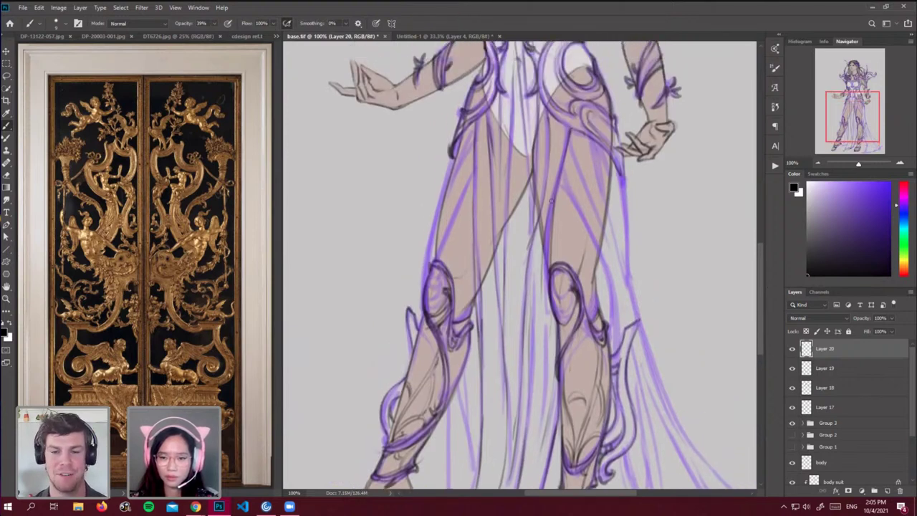
drag(550, 207, 547, 282)
drag(548, 241, 548, 292)
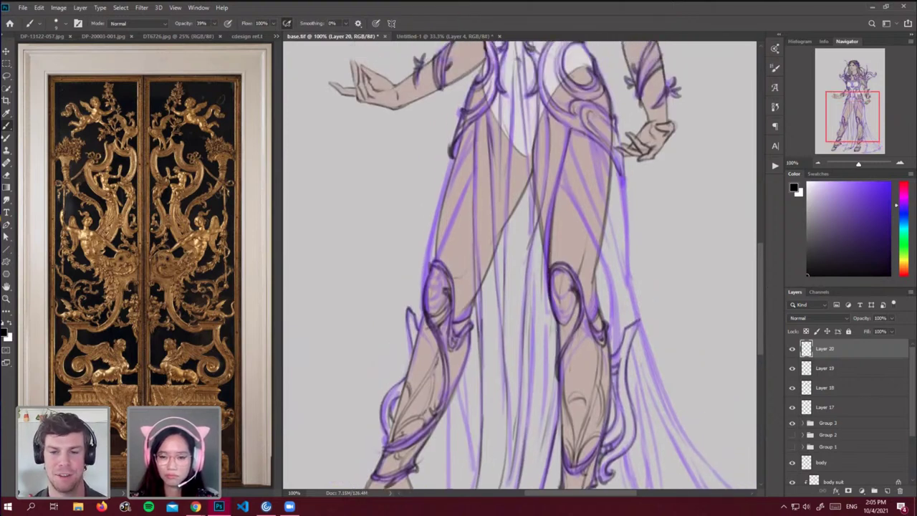
drag(560, 373, 552, 472)
drag(472, 230, 481, 404)
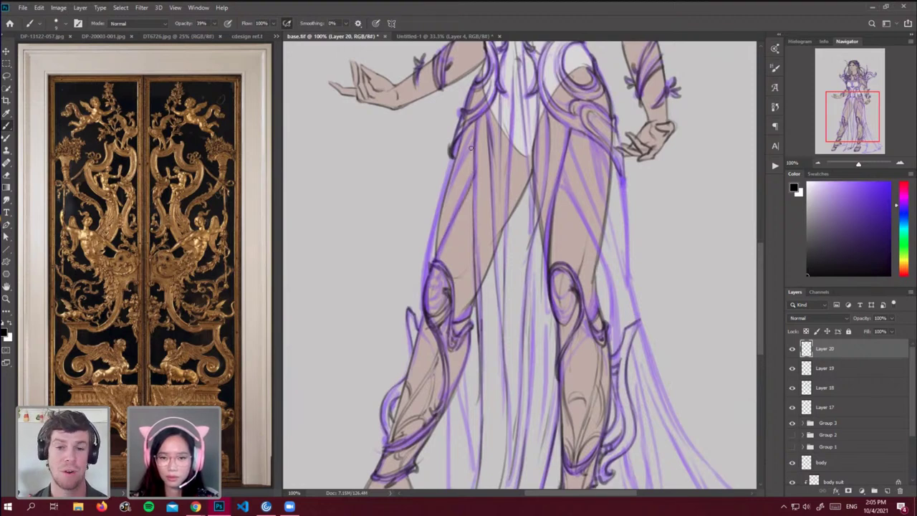
Ink the cloth draped over the character's right thigh, from the hip ornament down to the knee guard, with inner folds.
mouse_move(473, 145)
mouse_down()
mouse_move(434, 222)
mouse_move(444, 186)
mouse_move(440, 204)
mouse_up()
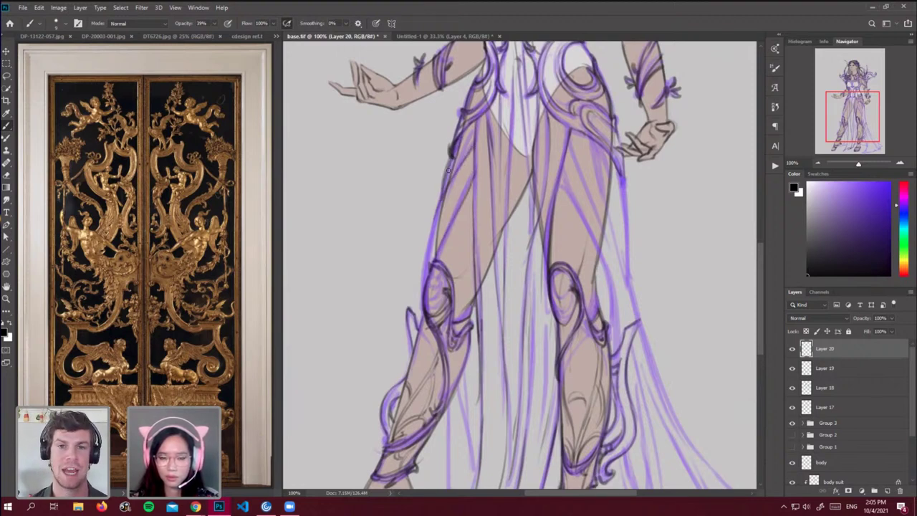
drag(448, 170, 424, 296)
mouse_move(436, 225)
mouse_down()
mouse_move(422, 284)
mouse_move(455, 203)
mouse_move(420, 301)
mouse_up()
drag(449, 202, 434, 244)
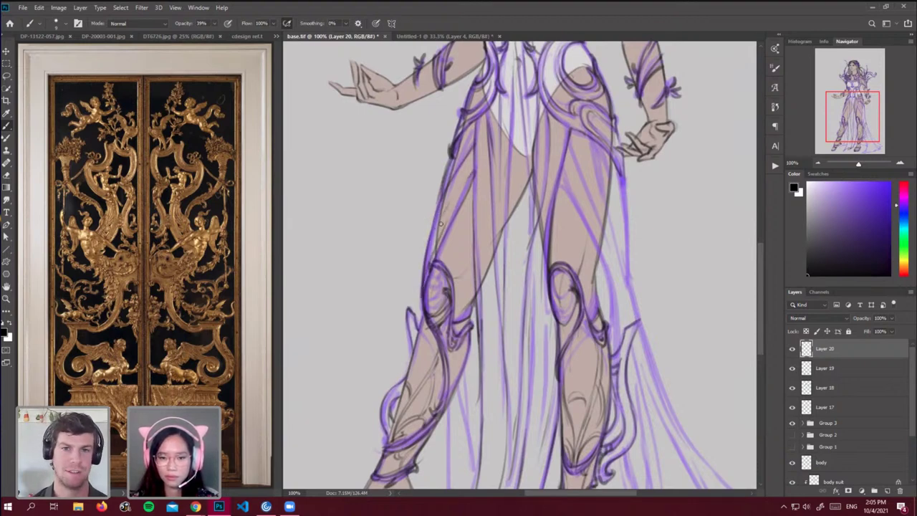
Ink the drape crossing the character's left thigh and the folds falling from the left hip towards the knee.
drag(851, 140, 852, 138)
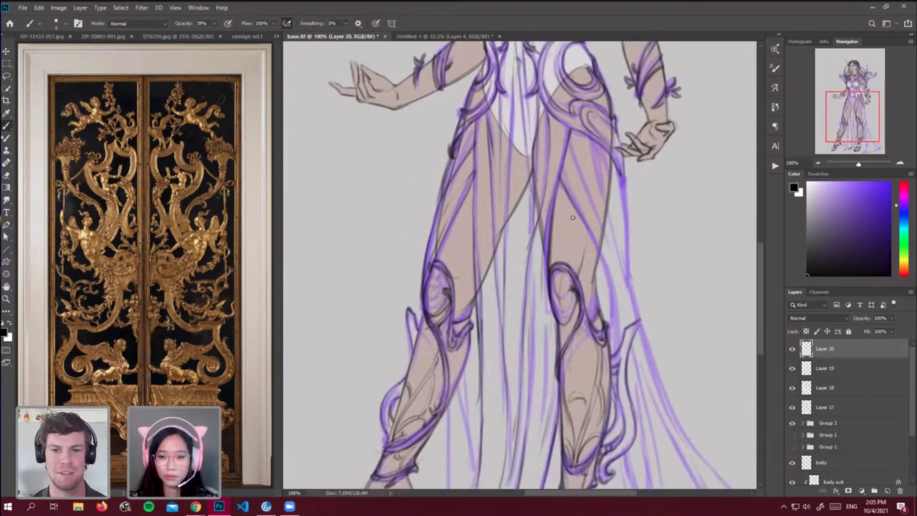
drag(581, 219, 614, 345)
drag(595, 247, 612, 323)
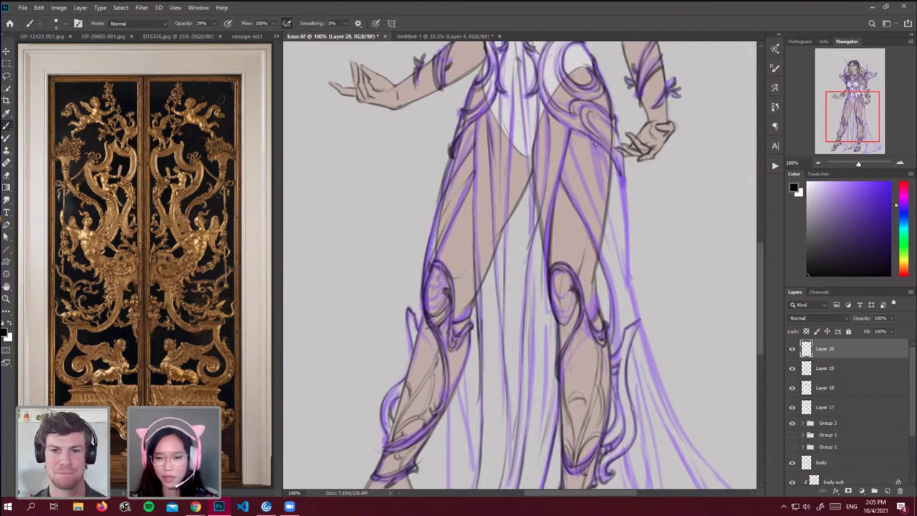
drag(596, 144, 626, 266)
drag(608, 195, 628, 275)
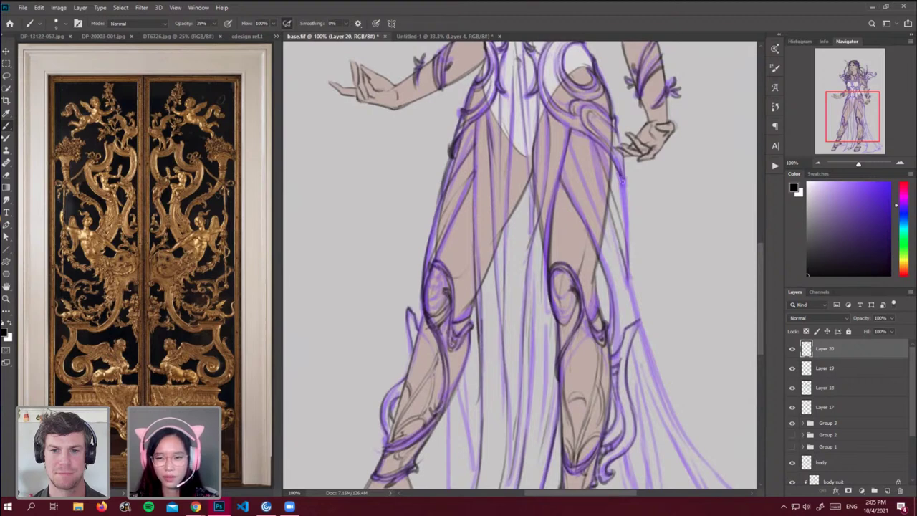
drag(620, 193, 624, 244)
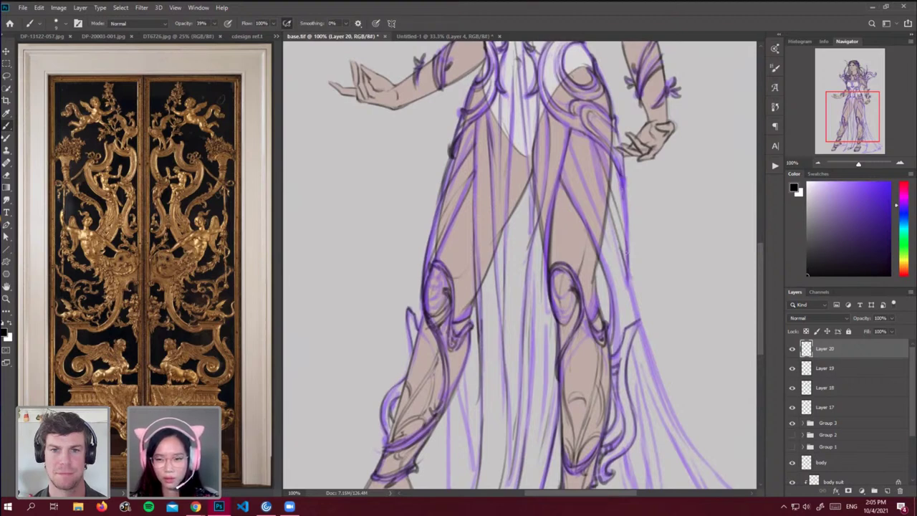
Ink the folds and lower hem of the skirt section behind the character's right calf.
click(818, 165)
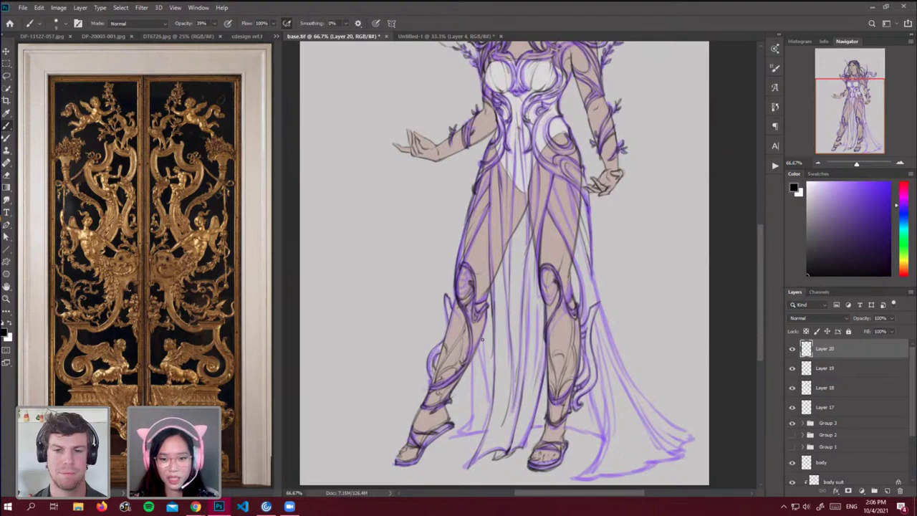
drag(484, 338, 487, 405)
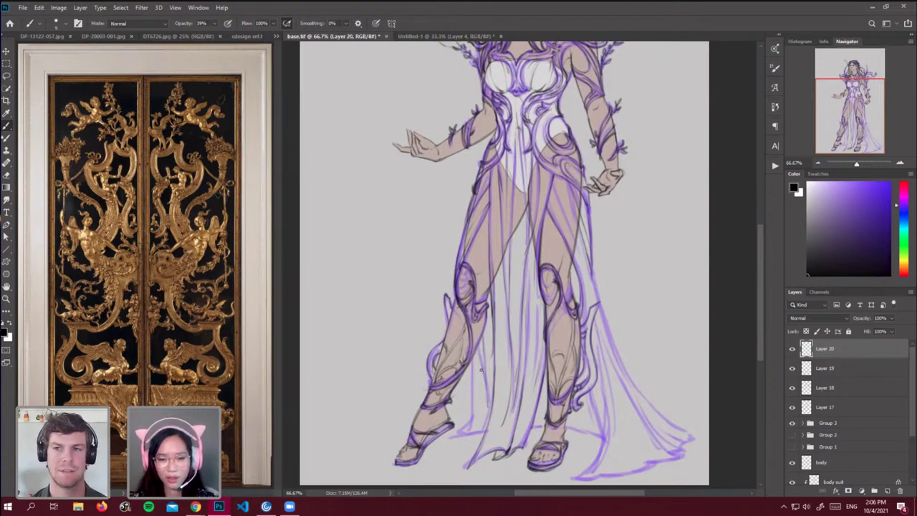
mouse_move(471, 362)
mouse_down()
mouse_move(468, 430)
mouse_move(451, 435)
mouse_move(481, 433)
mouse_up()
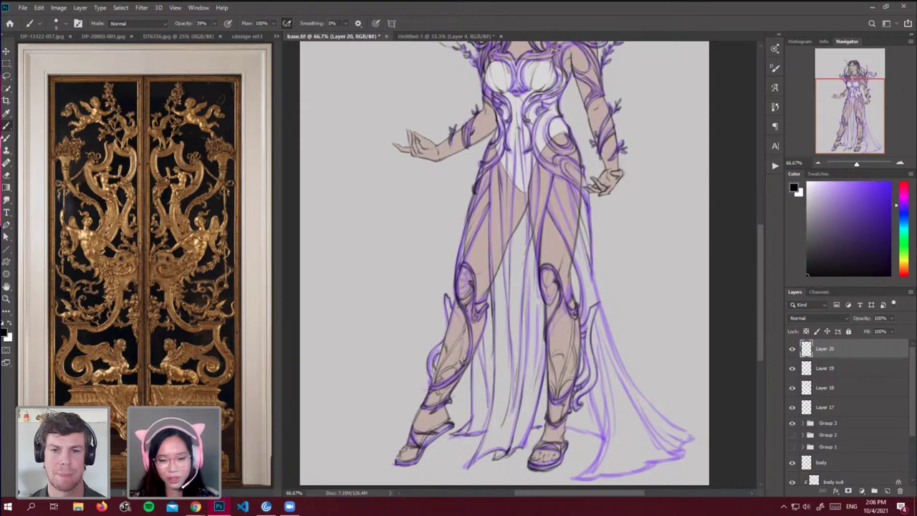
Ink the short hem and small fold of the skirt behind the character's left ankle.
drag(566, 428, 598, 435)
mouse_move(585, 402)
mouse_down()
mouse_move(585, 427)
mouse_move(576, 415)
mouse_up()
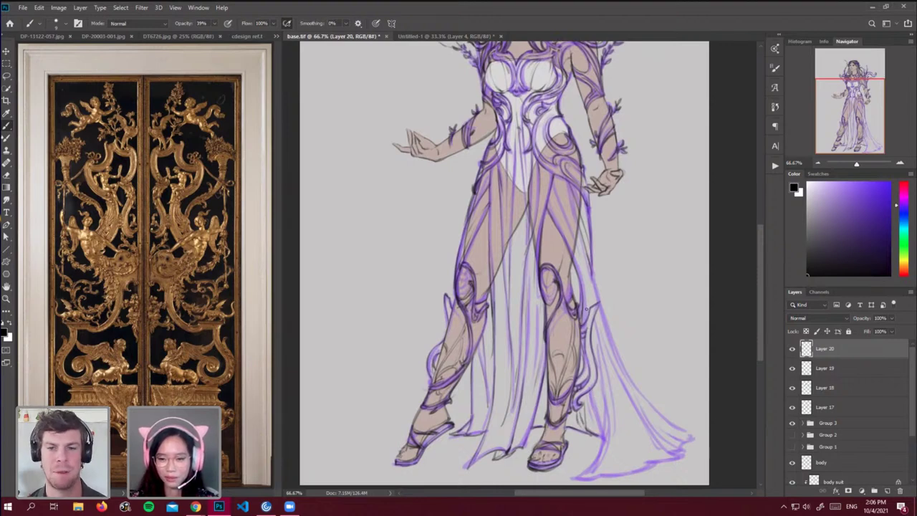
drag(593, 347, 607, 425)
key(ctrl+z)
key(ctrl+z)
Ink the train's inner fold behind the left calf down to its floor tip, and ink the bottom hem.
drag(598, 369, 595, 469)
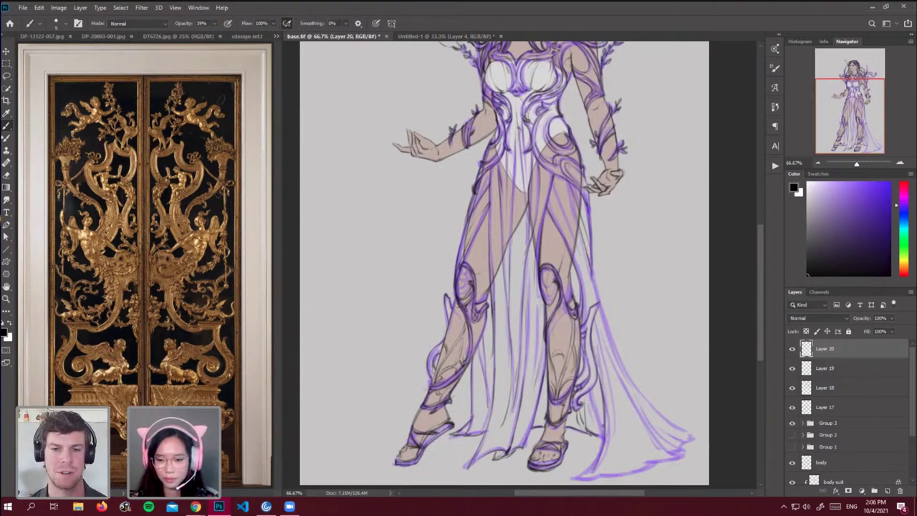
drag(595, 389, 597, 436)
key(ctrl+z)
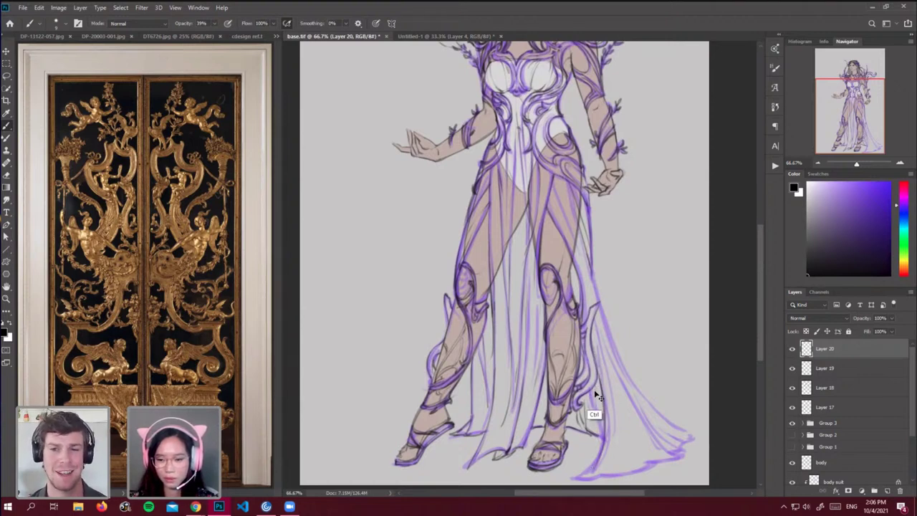
drag(595, 392, 601, 440)
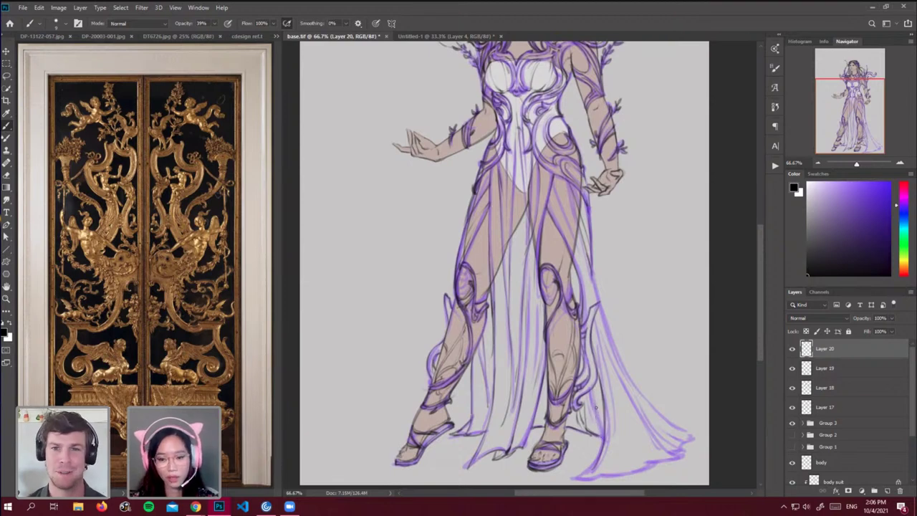
drag(596, 408, 600, 442)
key(ctrl+z)
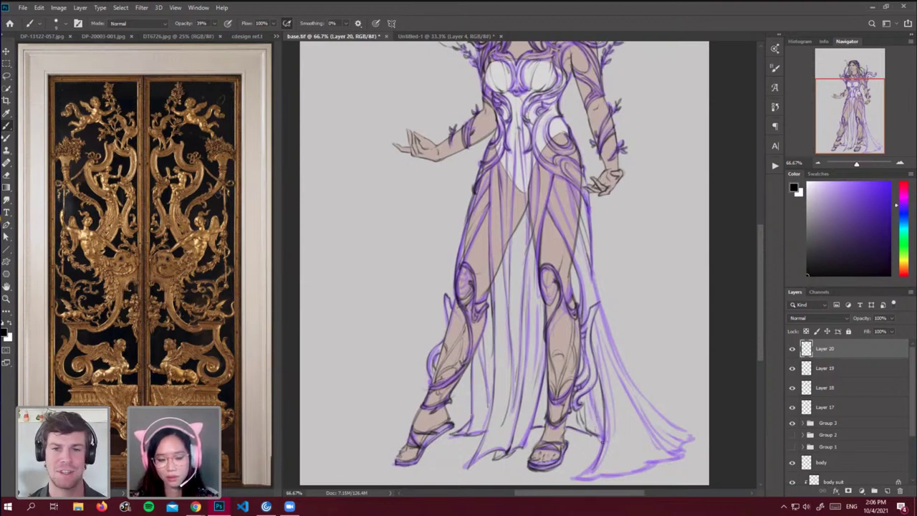
mouse_move(596, 417)
mouse_down()
mouse_move(578, 434)
mouse_move(593, 461)
mouse_move(567, 480)
mouse_up()
drag(567, 480, 672, 460)
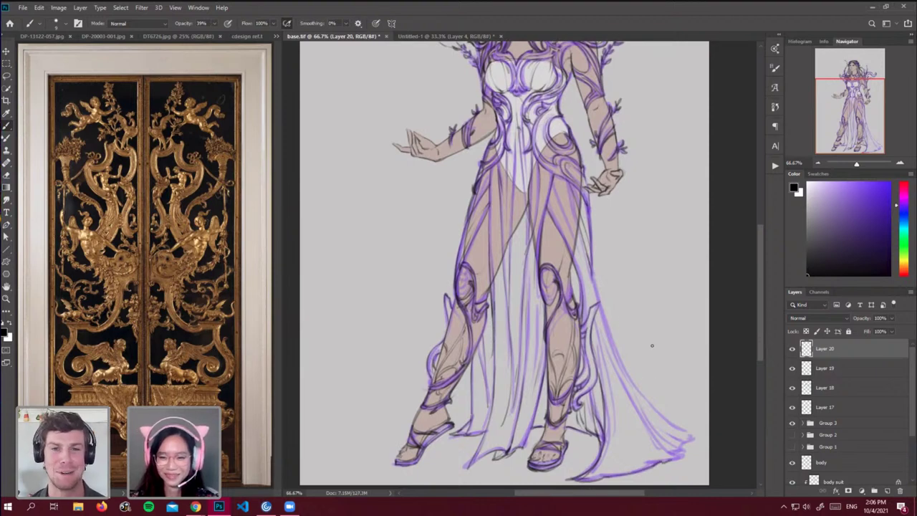
Try to ink the outer edge of the train beside the left knee, and erase the strokes there.
drag(591, 270, 604, 315)
key(ctrl+z)
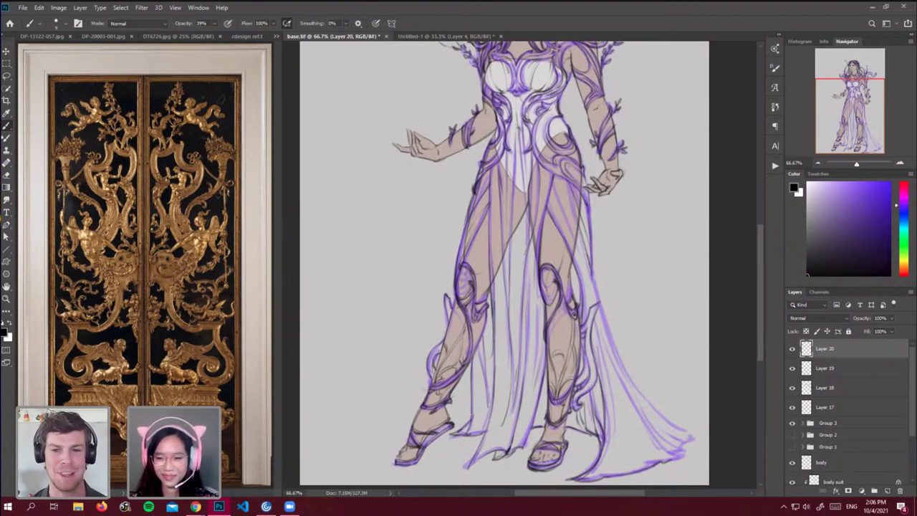
drag(590, 278, 601, 324)
key(ctrl+z)
drag(588, 259, 601, 322)
drag(594, 277, 615, 355)
key(e)
drag(592, 259, 611, 341)
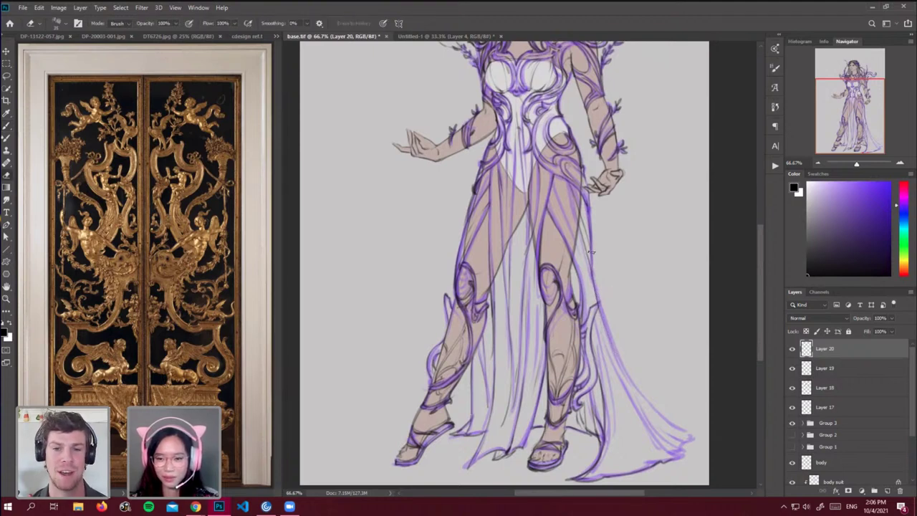
key(b)
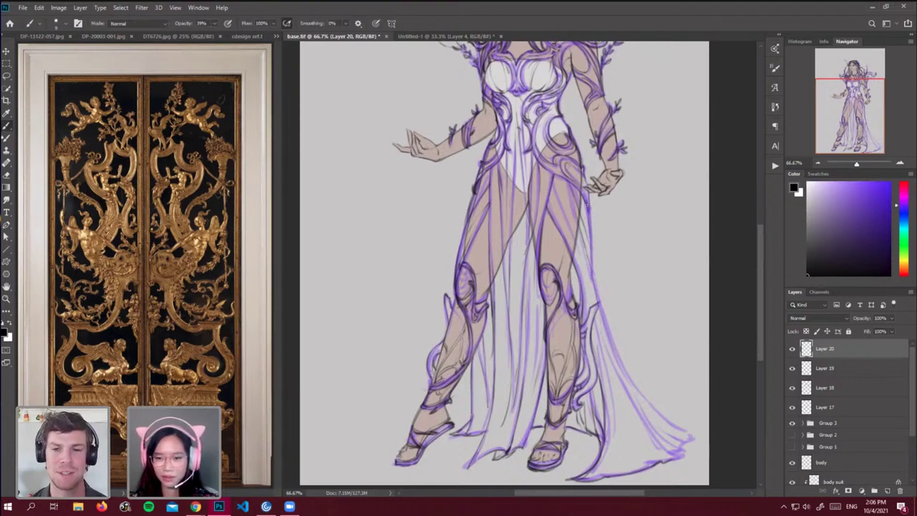
Try to ink the skirt's edge and fold running from the left hip along the outer thigh.
drag(586, 206, 588, 264)
key(ctrl+z)
drag(588, 202, 594, 298)
key(ctrl+z)
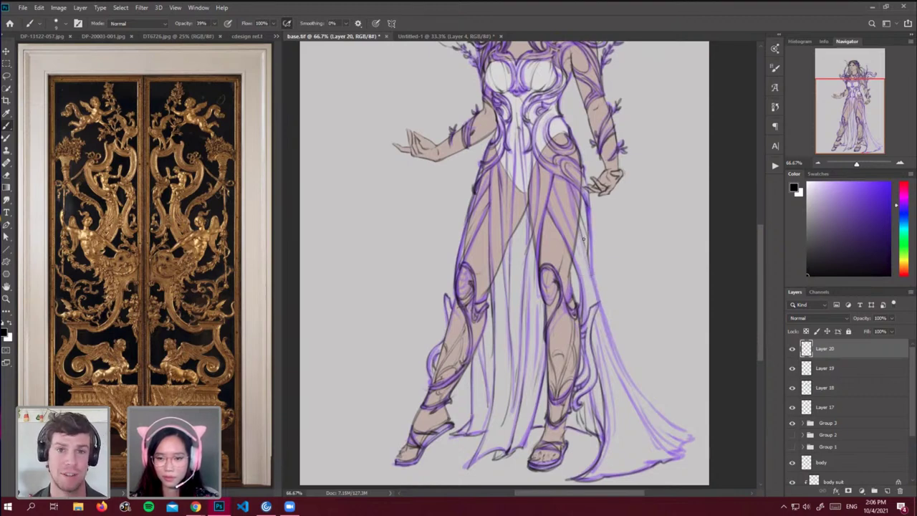
drag(587, 250, 590, 286)
drag(563, 239, 591, 325)
key(ctrl+z)
key(ctrl+z)
Ink the train's inner edge from above the left knee down to the hem, erasing stray marks along the lower fold.
drag(577, 272, 595, 374)
drag(590, 337, 600, 424)
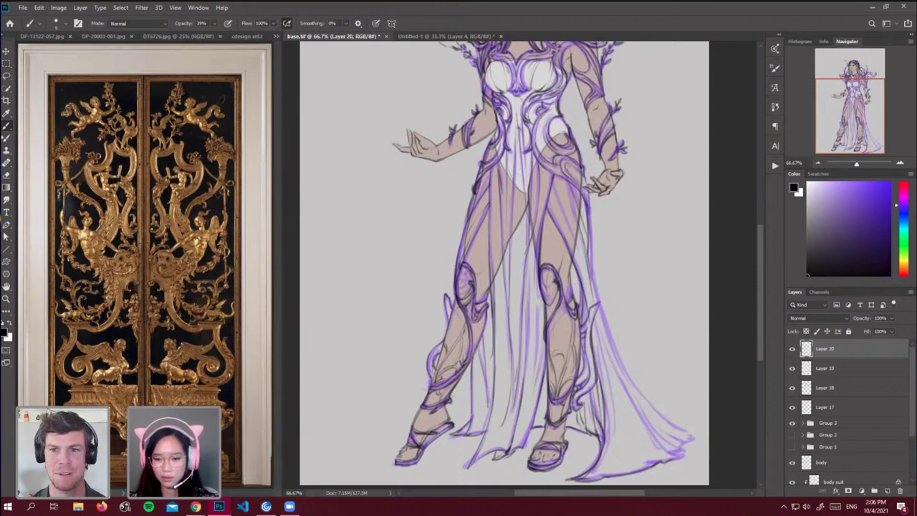
drag(595, 369, 602, 468)
key(e)
drag(603, 373, 606, 452)
key(b)
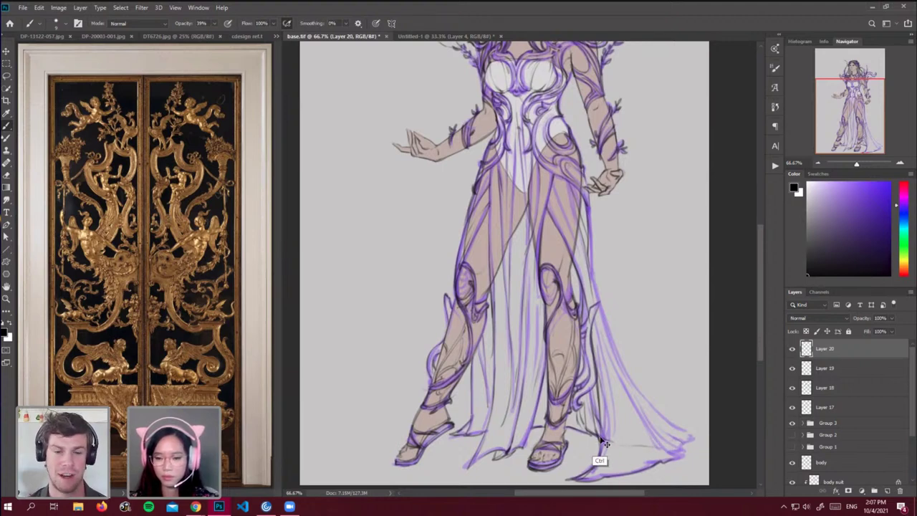
Ink the back hem line across the train and its long outer edge from the left knee to the floor tip.
drag(607, 444, 672, 440)
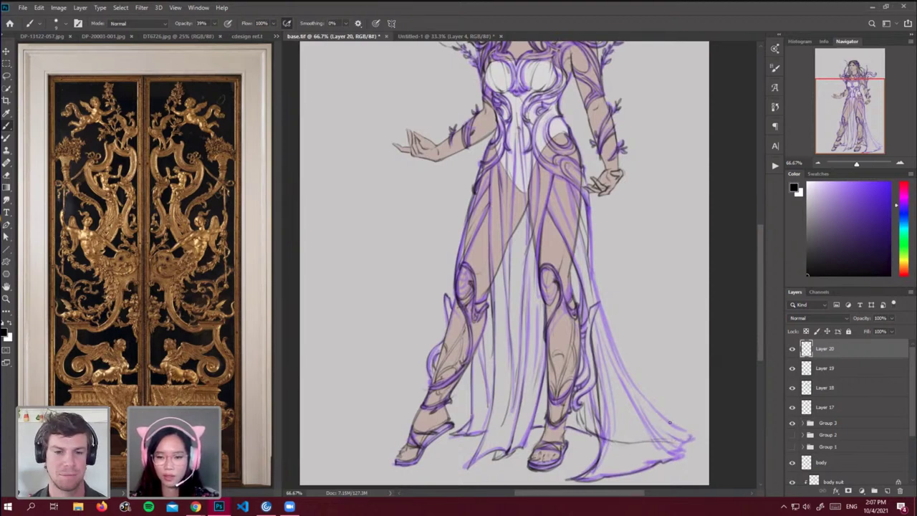
drag(594, 278, 604, 328)
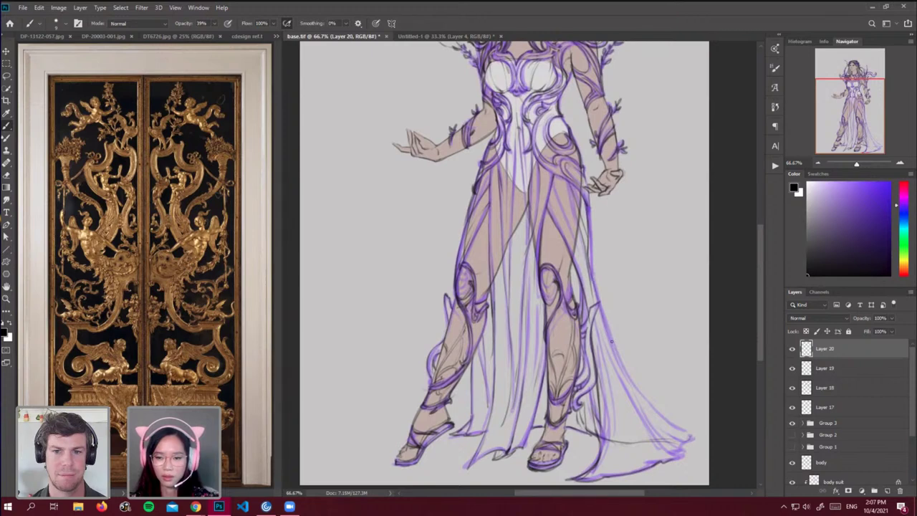
key(ctrl+z)
mouse_move(594, 279)
mouse_down()
mouse_move(639, 396)
mouse_move(686, 439)
mouse_up()
drag(664, 424, 692, 439)
key(ctrl+z)
key(ctrl+z)
drag(647, 403, 689, 438)
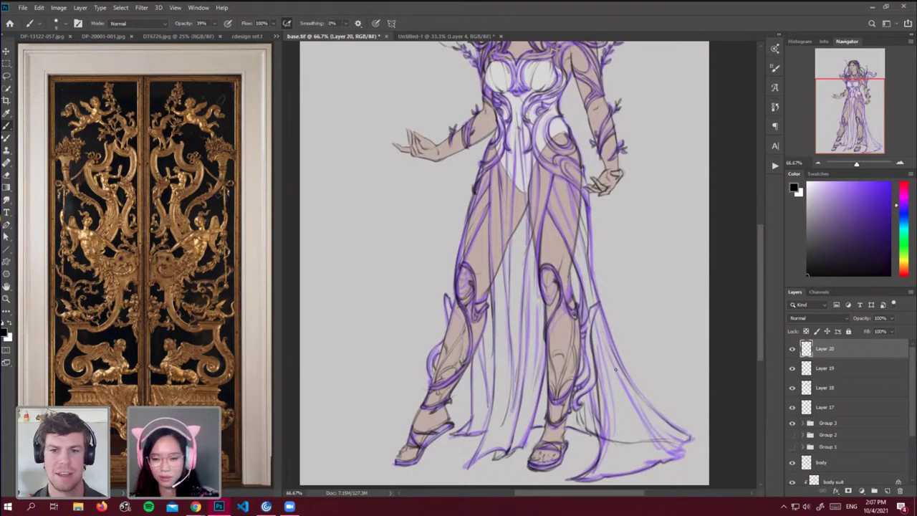
Ink the long folds converging on the train's pointed outer corner, with a small hem detail there.
drag(608, 346, 635, 413)
key(ctrl+z)
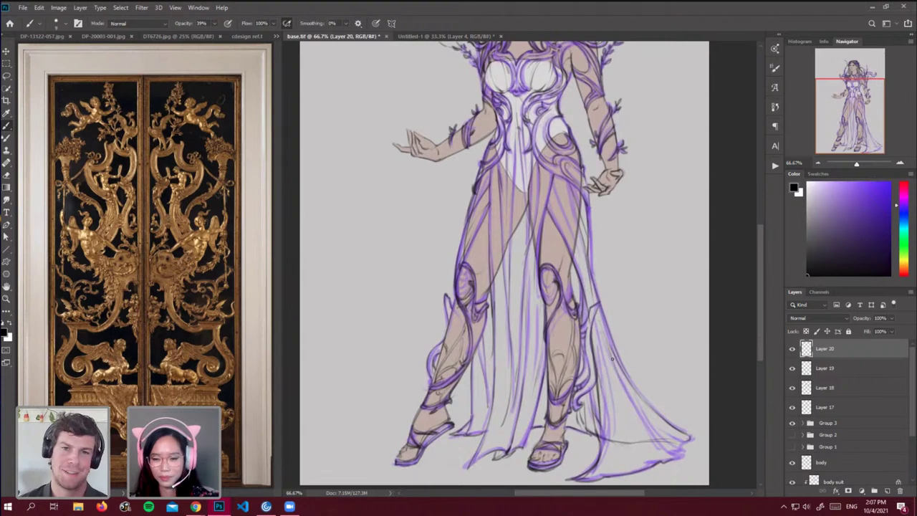
drag(611, 350, 648, 437)
drag(625, 383, 658, 441)
drag(633, 398, 679, 445)
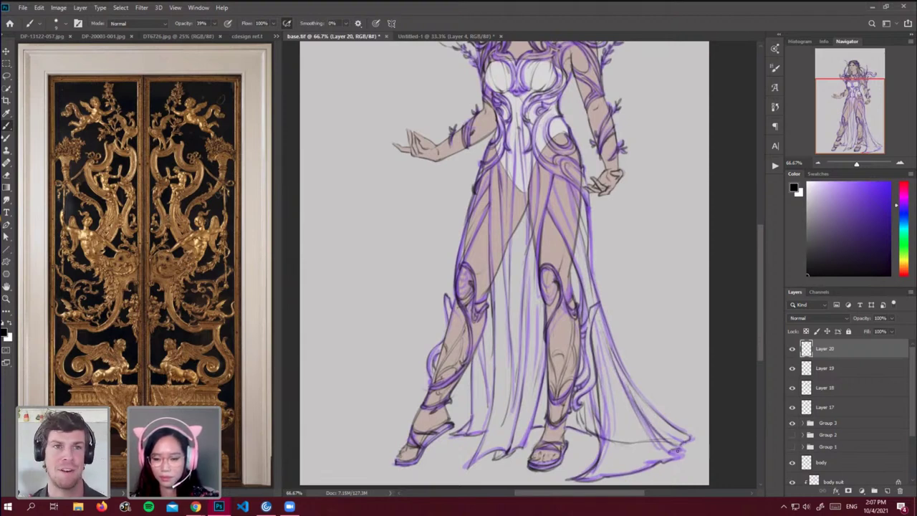
drag(666, 448, 672, 452)
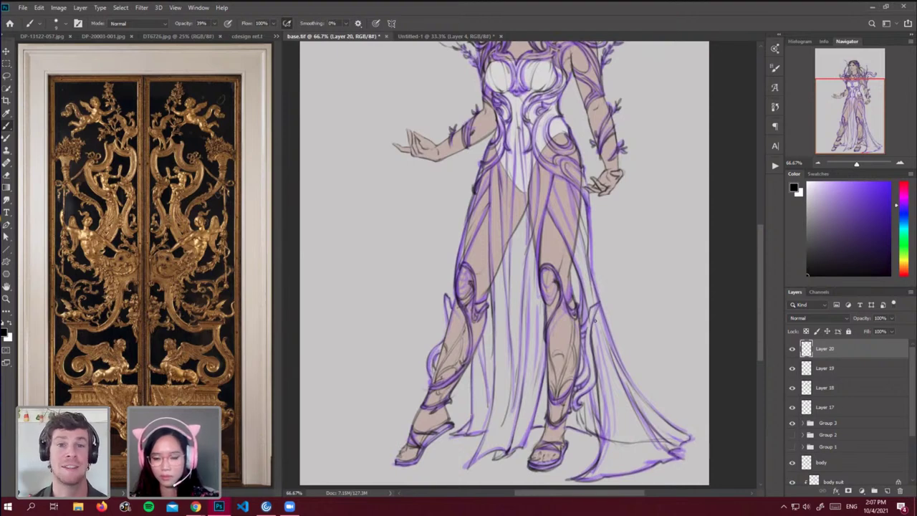
Ink the train's inner vertical folds and darken the fold falling from behind the left knee.
drag(598, 334, 606, 450)
drag(601, 357, 602, 458)
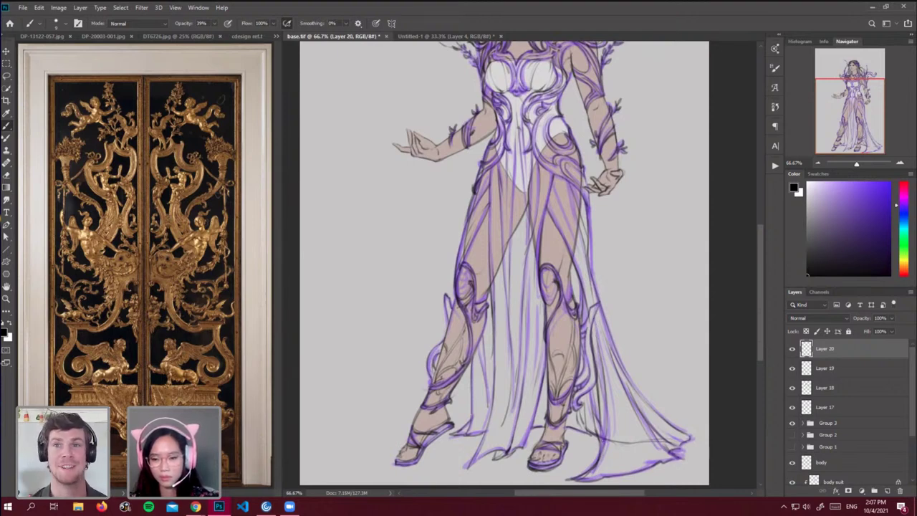
drag(613, 398, 614, 470)
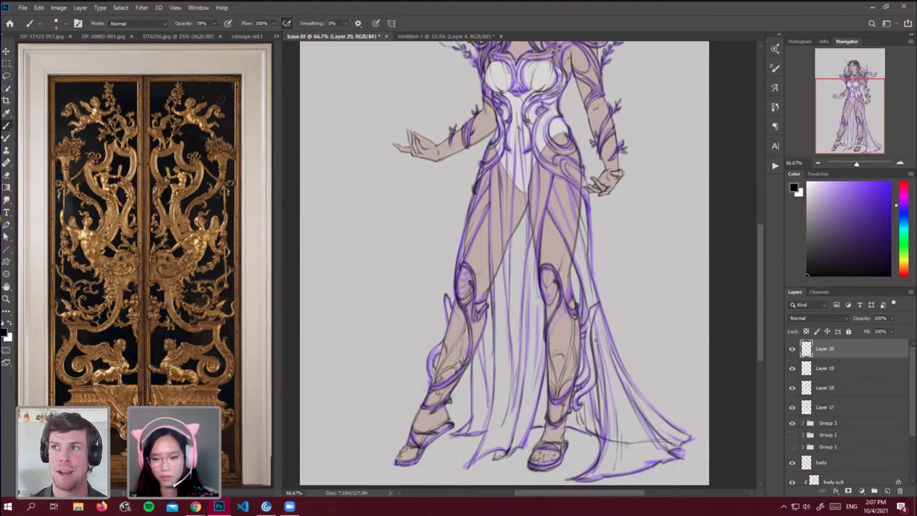
drag(595, 335, 600, 378)
drag(594, 323, 597, 366)
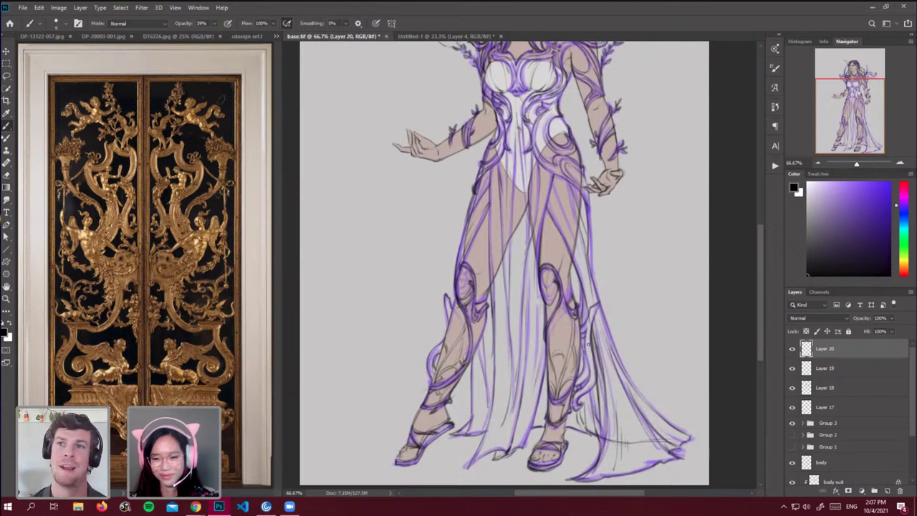
Strengthen the drape folds crossing the character's left thigh, from the hip past the outer knee to the calf.
drag(572, 263, 587, 319)
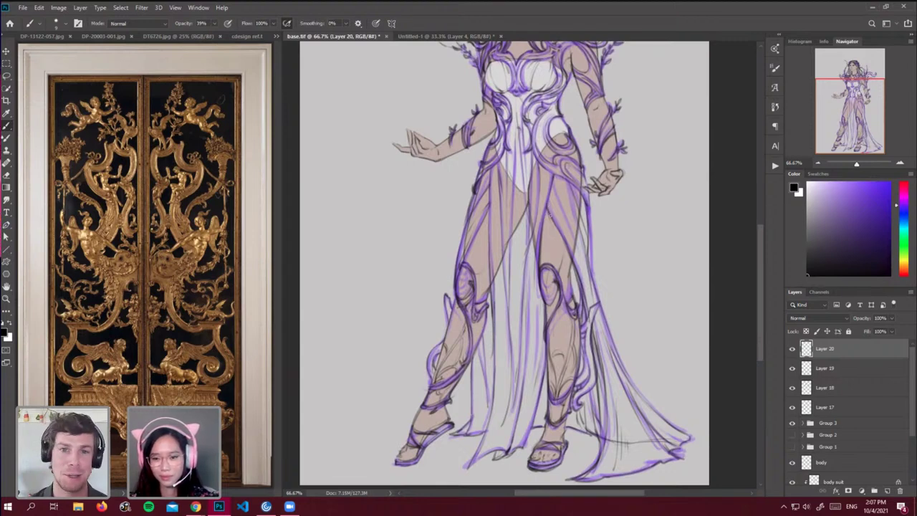
drag(551, 219, 565, 252)
drag(562, 246, 580, 288)
drag(550, 213, 566, 265)
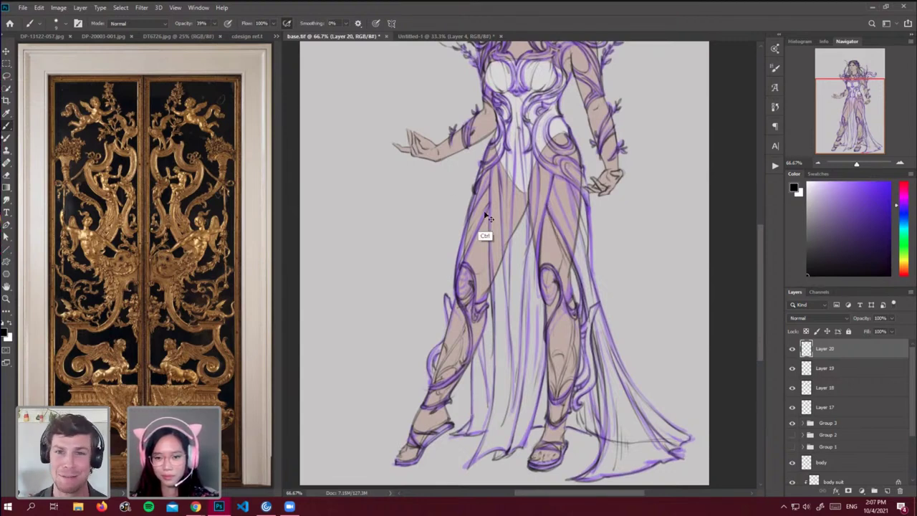
key(ctrl+z)
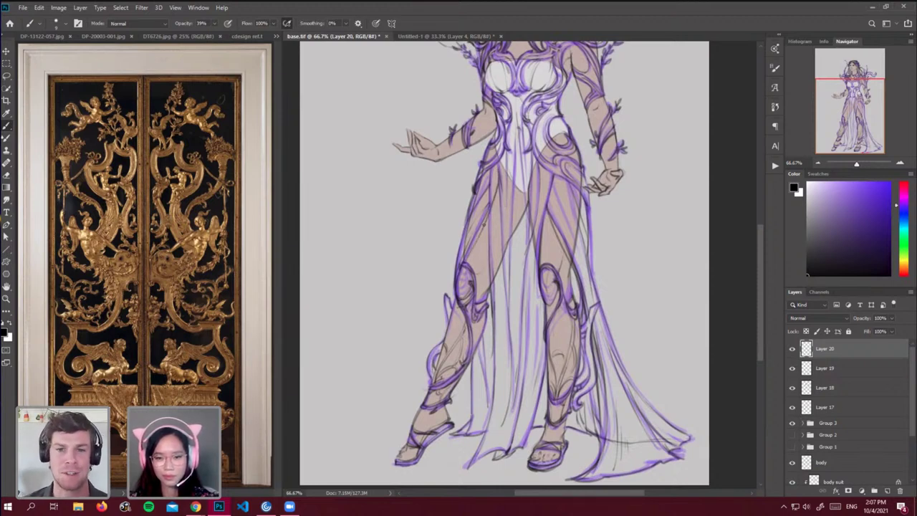
drag(539, 175, 546, 228)
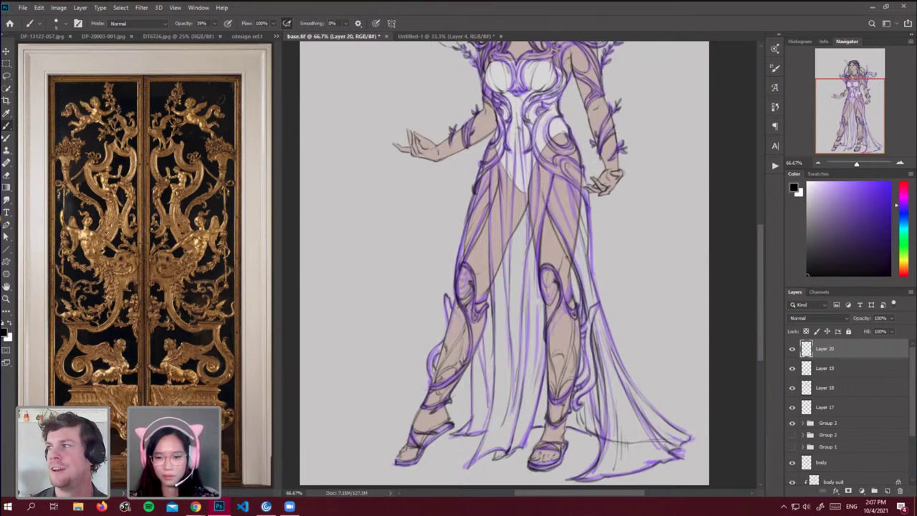
drag(547, 209, 577, 285)
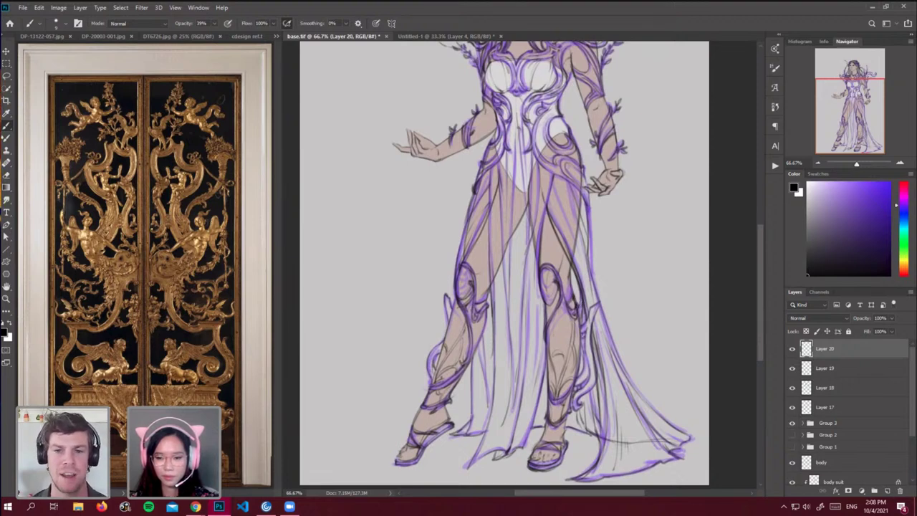
drag(580, 323, 582, 365)
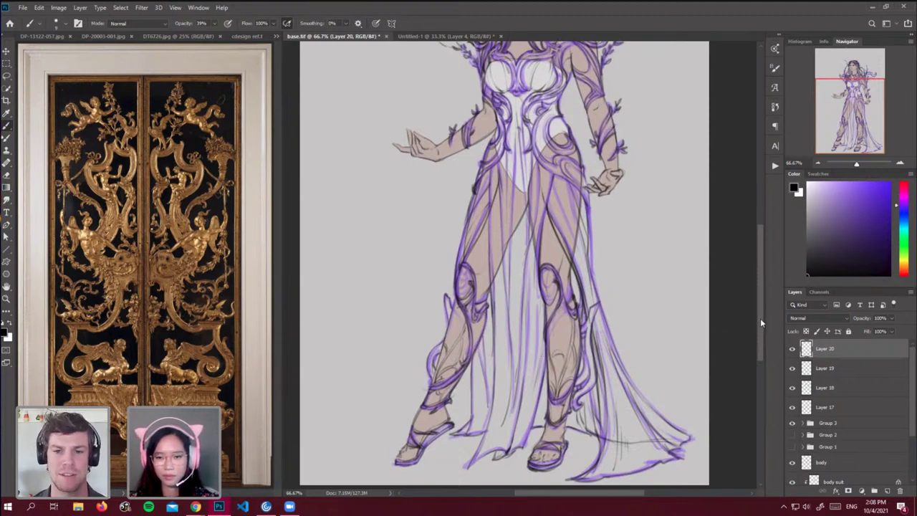
Check the sketch layers on the upper body, expand Group 3 and make its hair layer active.
drag(760, 318, 762, 267)
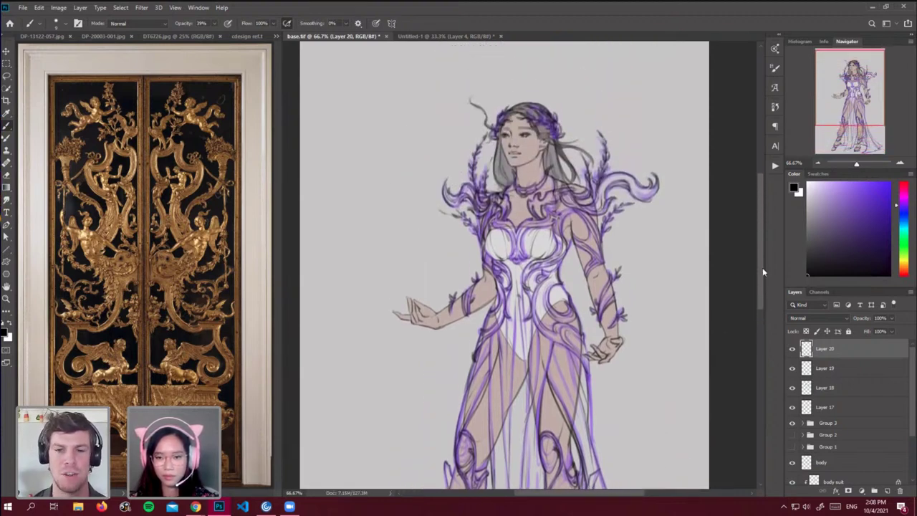
click(793, 408)
click(793, 407)
click(792, 423)
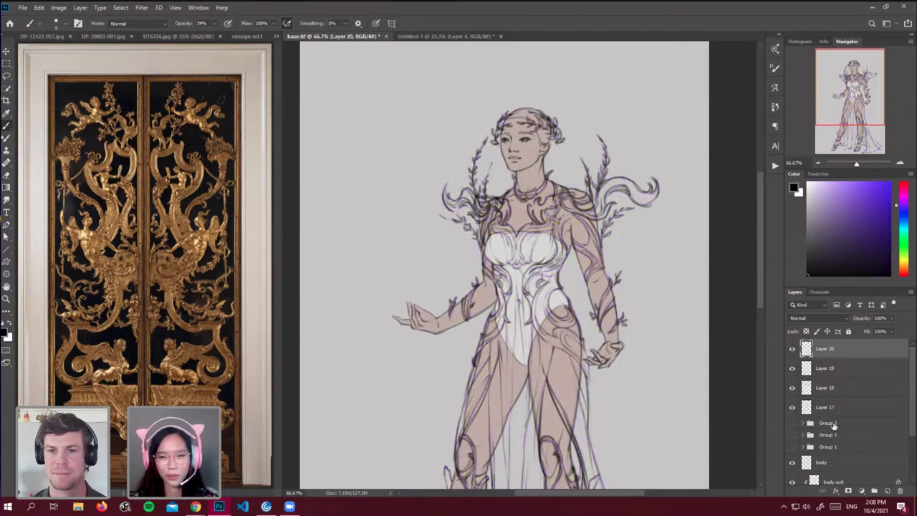
click(792, 424)
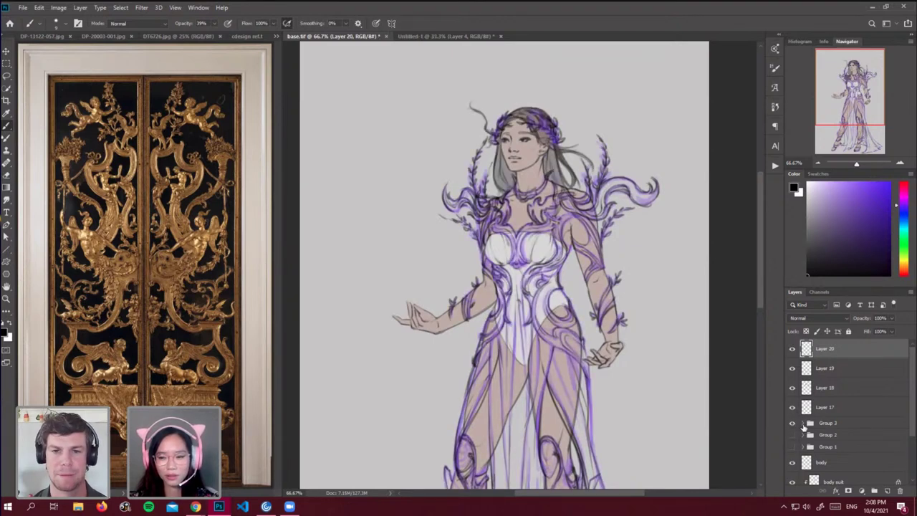
click(804, 424)
click(829, 439)
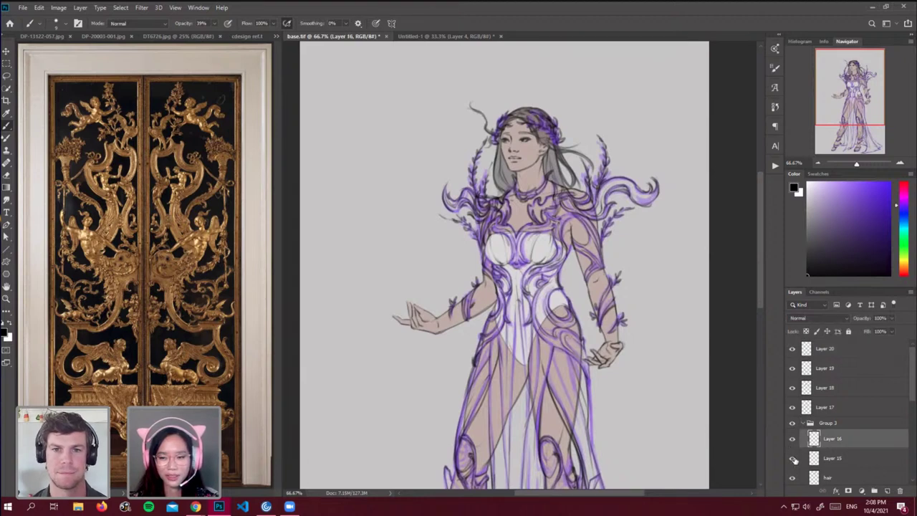
click(793, 459)
click(793, 459)
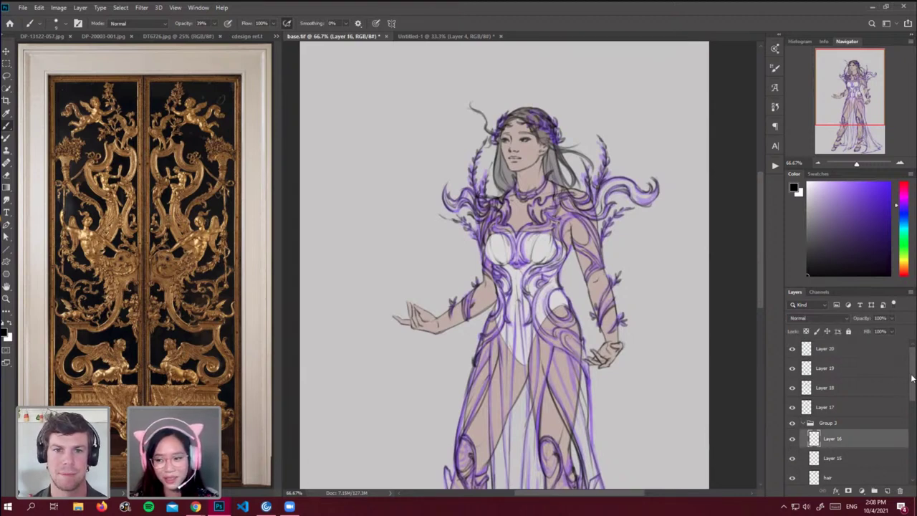
drag(912, 378, 912, 398)
click(830, 427)
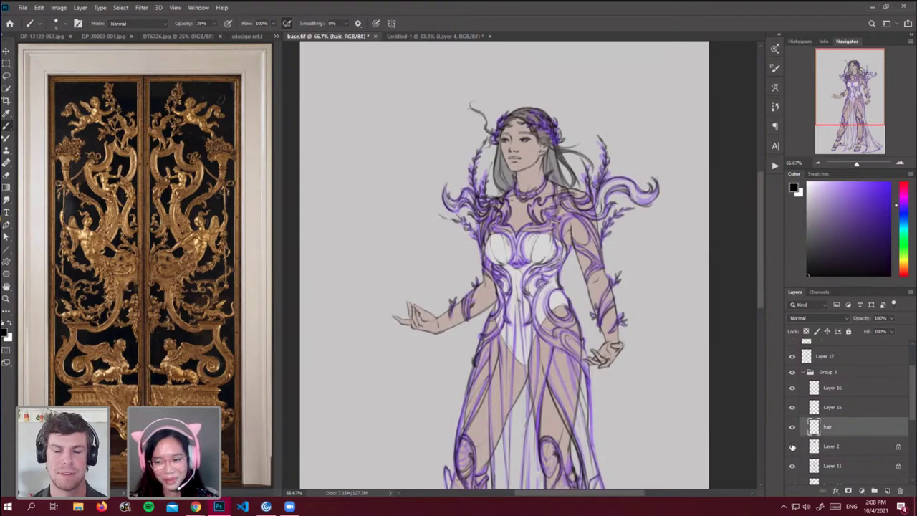
Select Layer 2 together with the hair layer in Group 3 and hide the hair layer.
click(791, 447)
click(791, 446)
shift+click(825, 452)
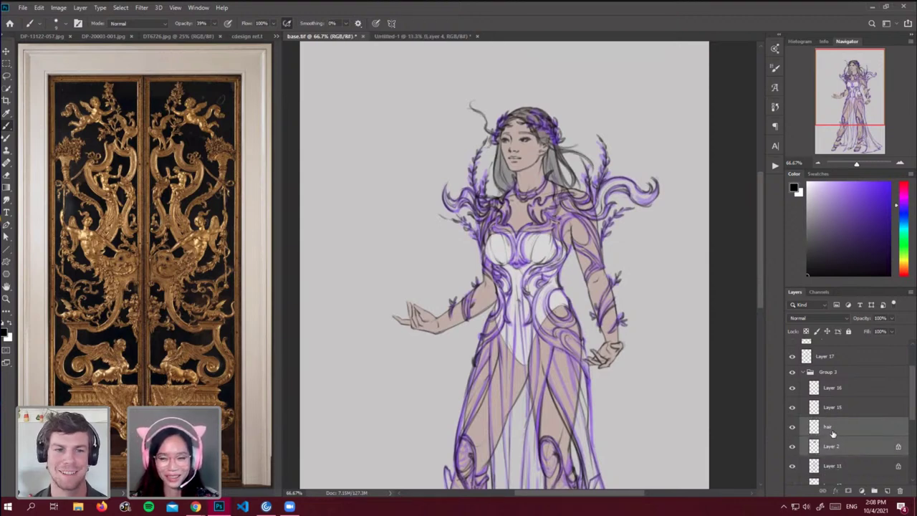
click(792, 434)
click(792, 434)
click(793, 434)
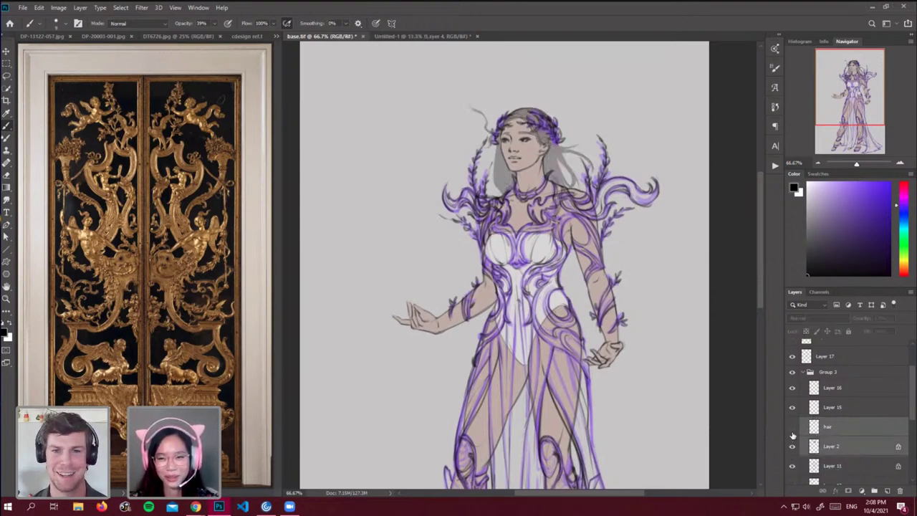
Show the hair layer, move it with Layer 2 out of Group 3 to just above it, and collapse and hide the group.
click(792, 435)
drag(829, 437, 817, 383)
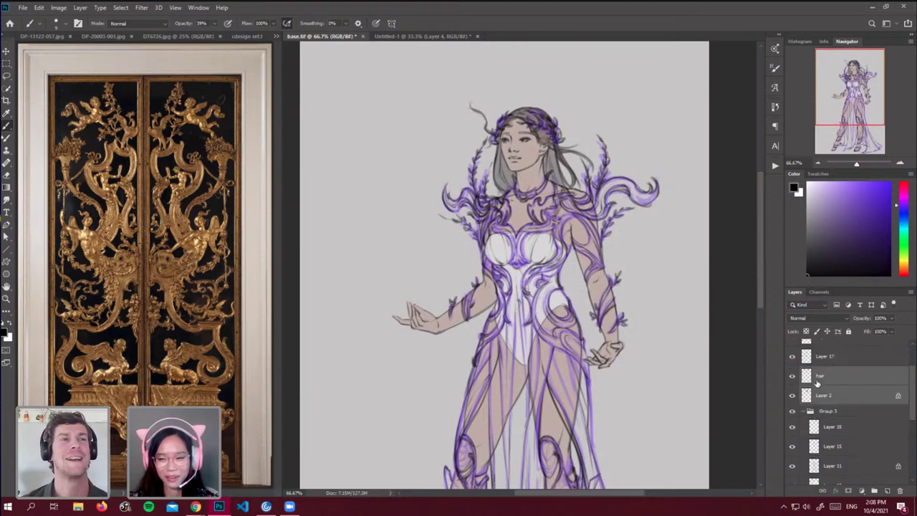
click(803, 412)
click(793, 411)
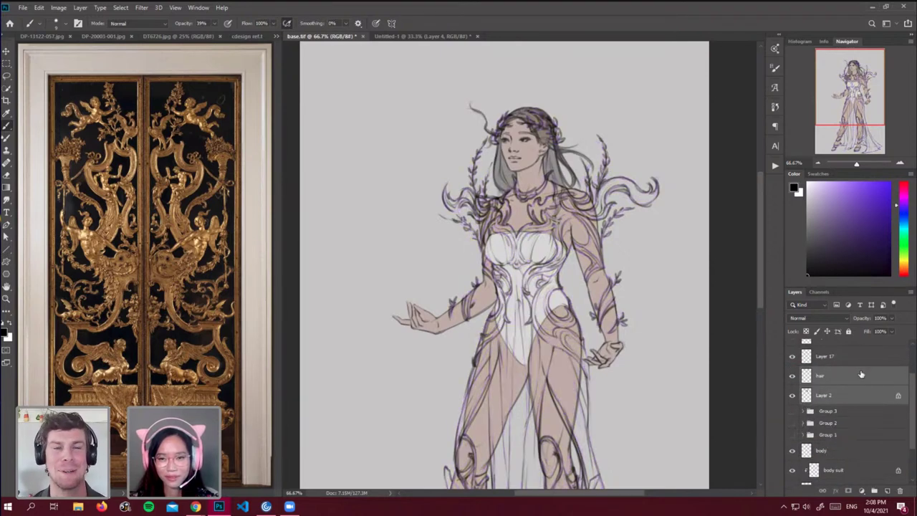
drag(912, 393, 914, 366)
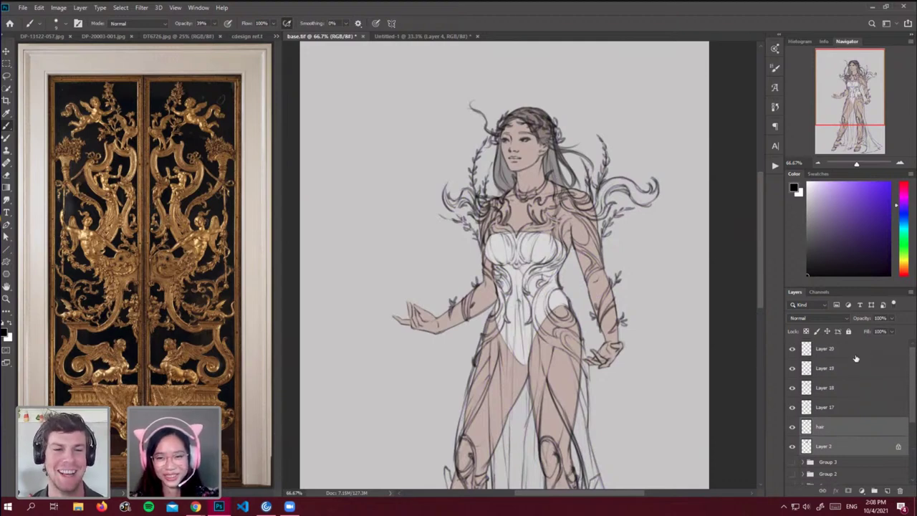
Raise the opacity of Layer 2, which holds the dark hair fill, to 100%.
click(820, 428)
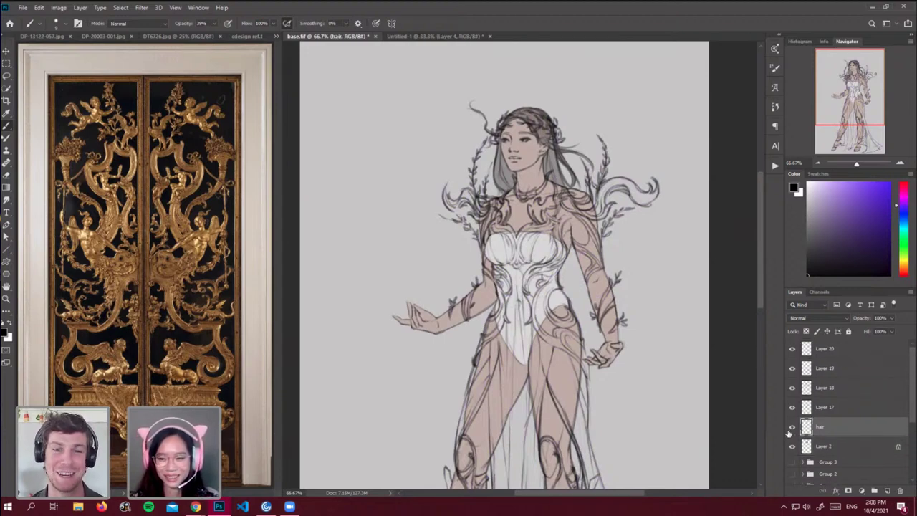
click(821, 451)
click(893, 318)
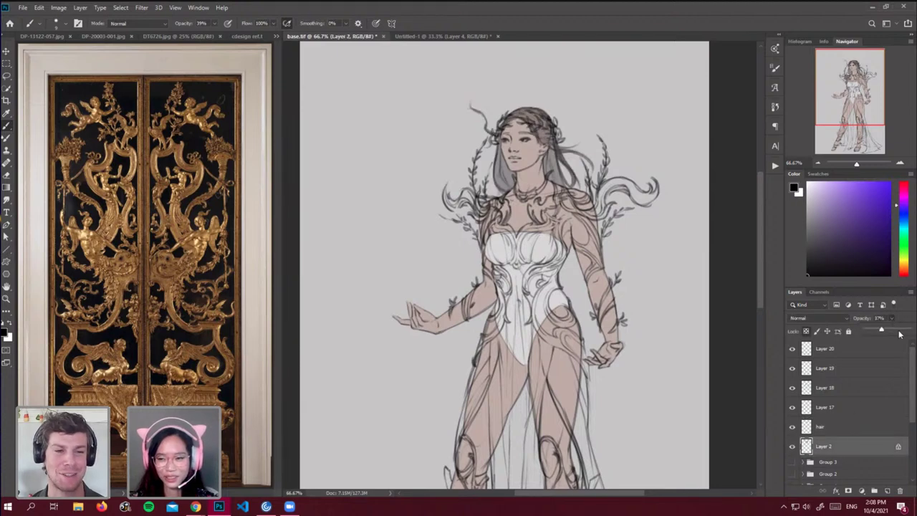
drag(899, 330, 911, 330)
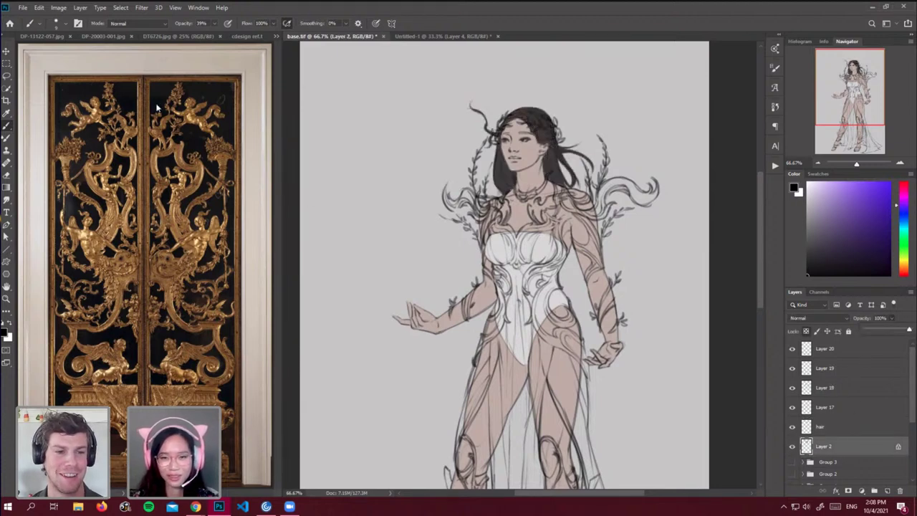
Apply a Brightness/Contrast adjustment to the hair fill on Layer 2.
click(58, 7)
mouse_move(108, 33)
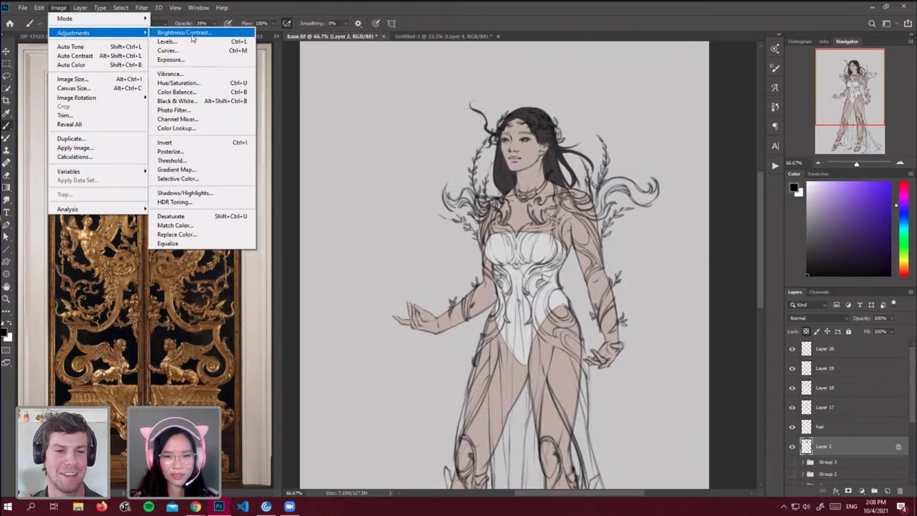
click(188, 33)
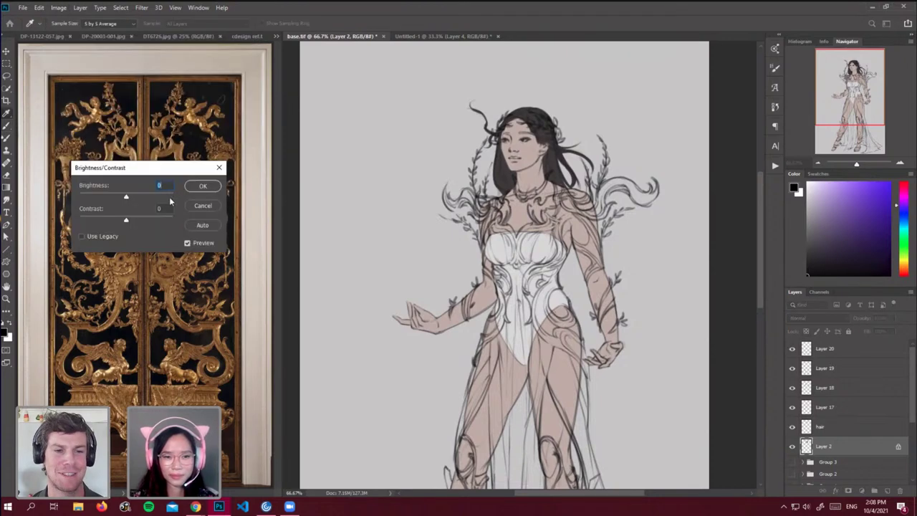
click(206, 187)
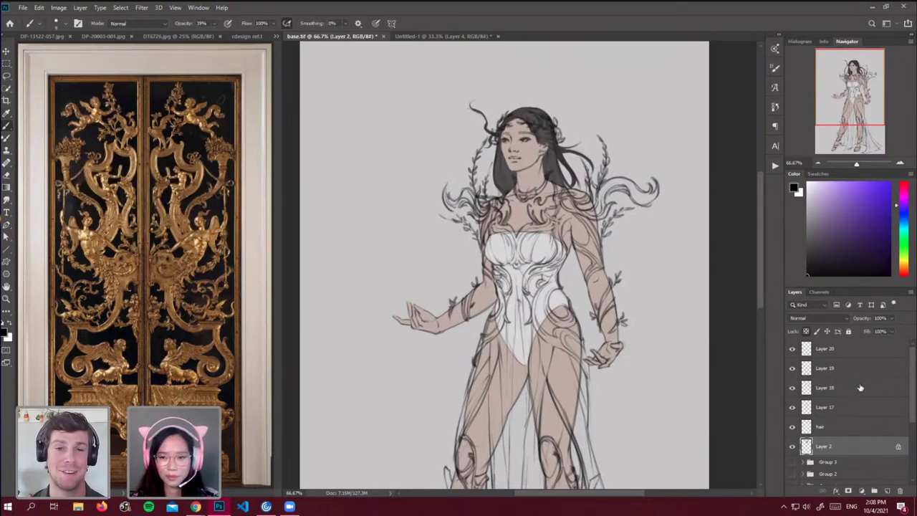
Check which parts of the costume linework sit on Layers 17 to 20 by hiding and showing them.
click(820, 427)
click(792, 408)
click(792, 407)
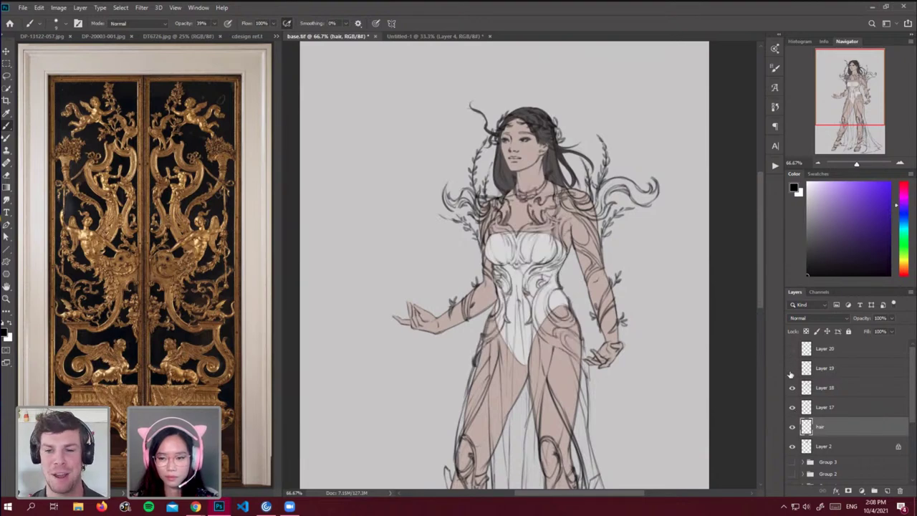
drag(792, 349, 791, 395)
click(792, 387)
click(793, 368)
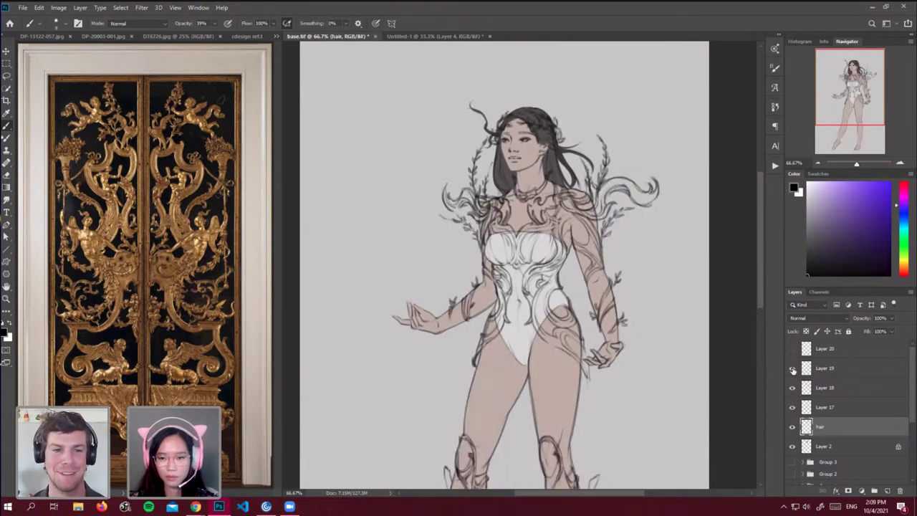
click(792, 349)
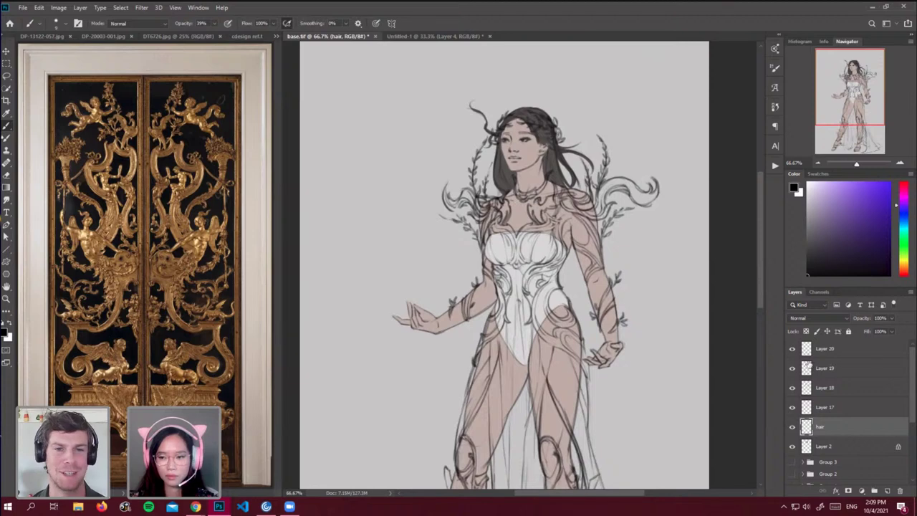
Add a new layer above Layer 19 and paint a light purple test patch on the bodice's left bust cup.
click(813, 367)
click(888, 492)
click(843, 182)
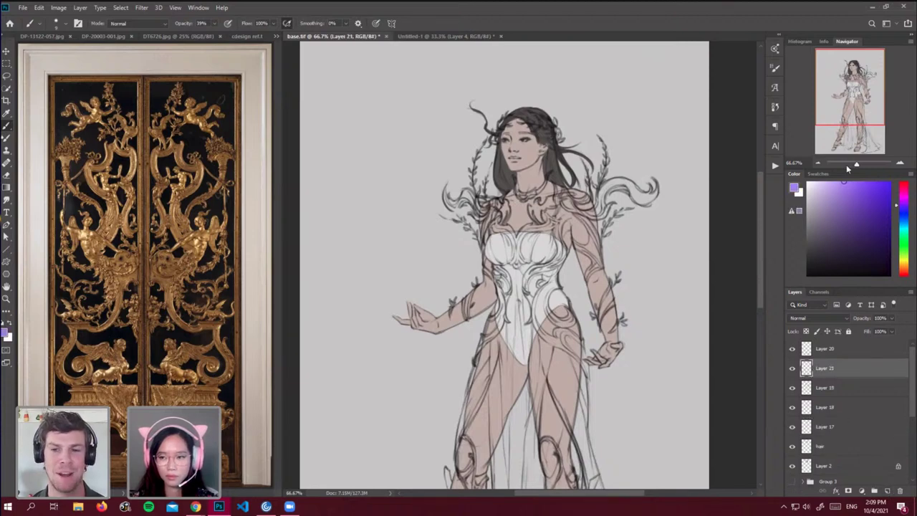
click(900, 162)
drag(857, 102, 860, 109)
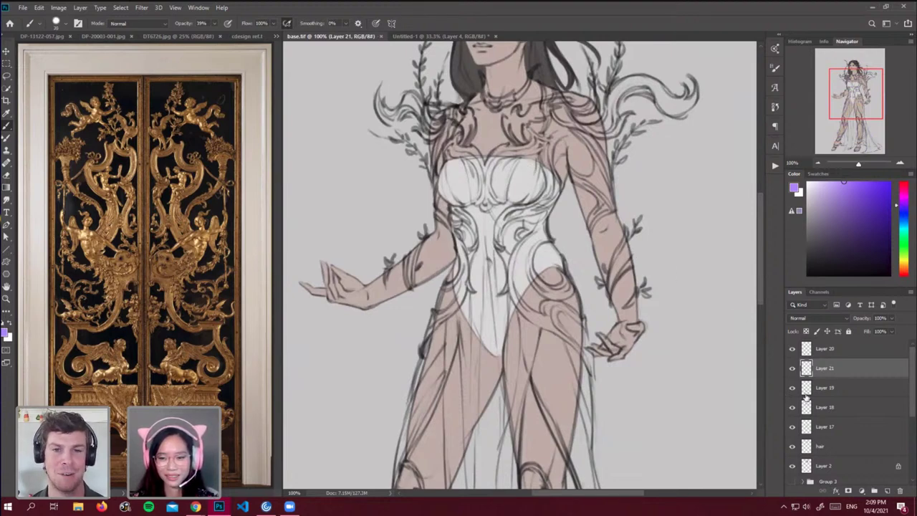
click(792, 348)
click(793, 350)
click(792, 369)
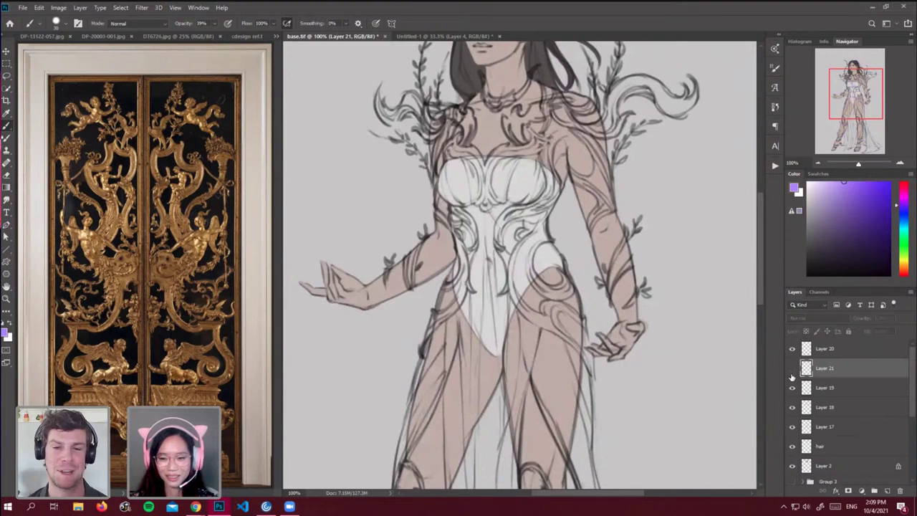
click(793, 369)
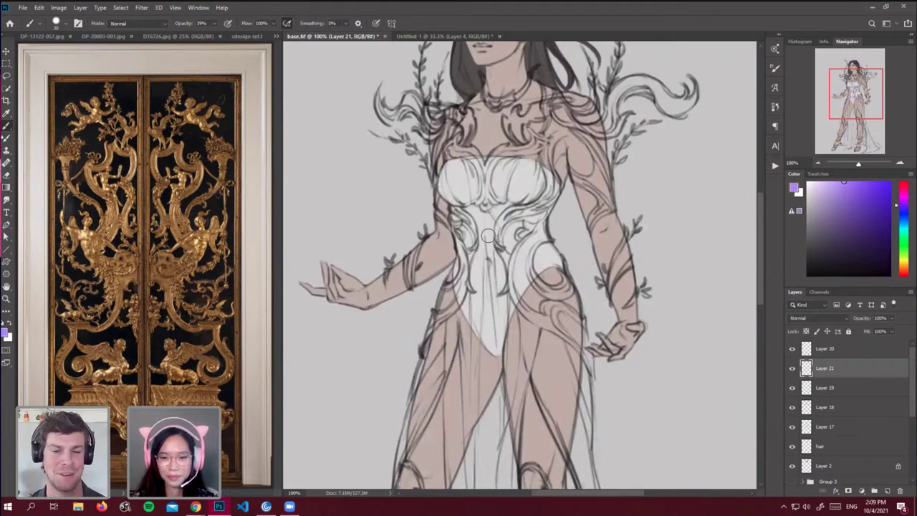
drag(507, 167, 528, 166)
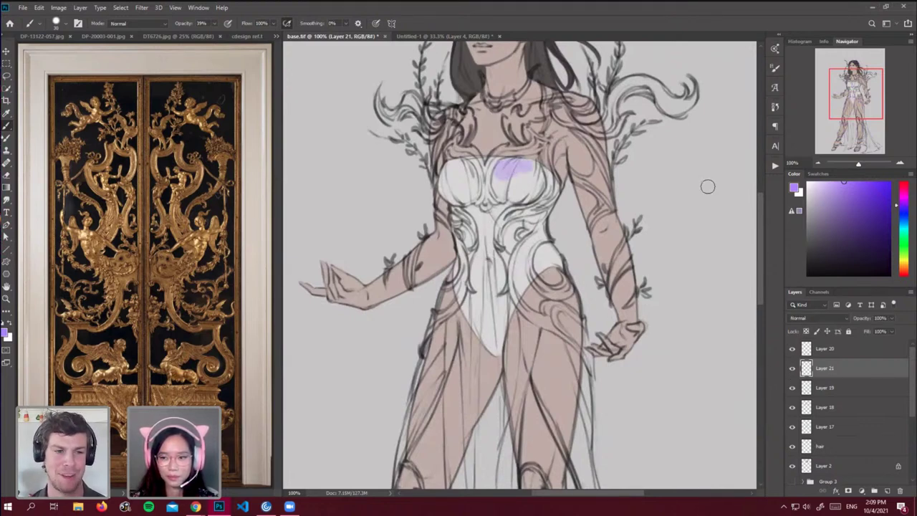
Set the brush opacity to 100% and repaint the bust patch in a more saturated purple.
click(215, 24)
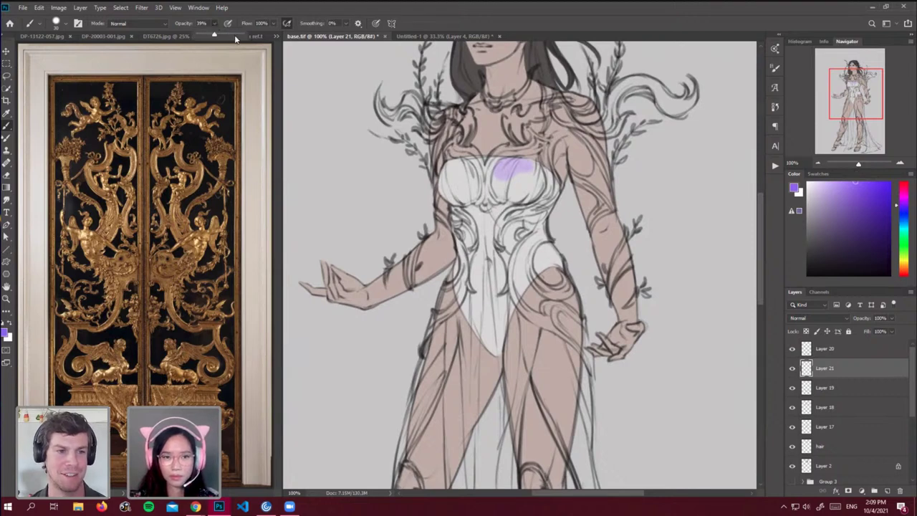
drag(234, 35, 249, 35)
click(522, 172)
mouse_move(522, 172)
mouse_down()
mouse_move(512, 167)
mouse_move(538, 171)
mouse_up()
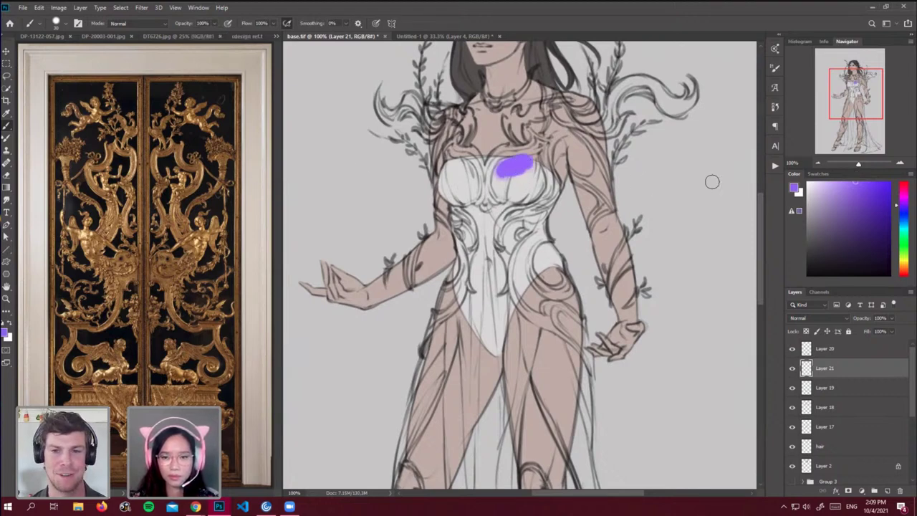
Compare the artwork with Layers 20 and 21 hidden and shown, and move Layer 21 below Layer 17.
click(792, 368)
click(791, 367)
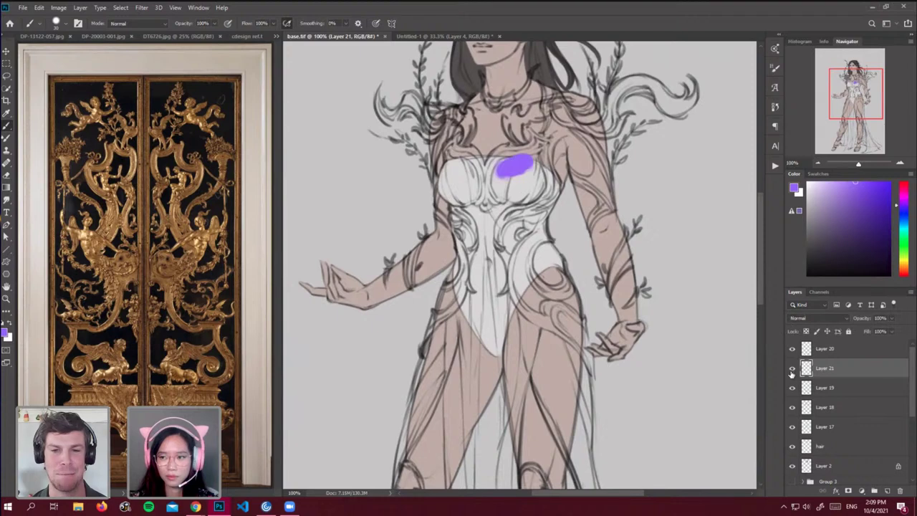
click(792, 353)
click(791, 354)
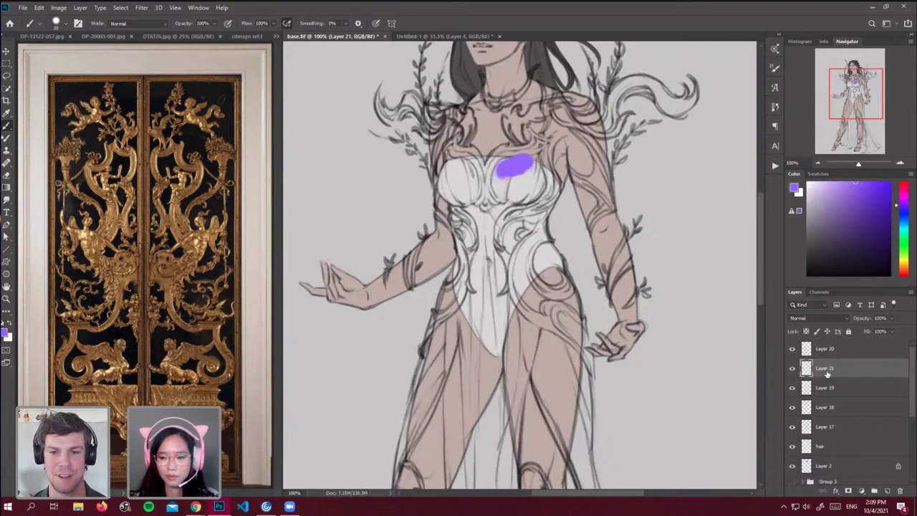
drag(827, 374, 825, 429)
click(792, 426)
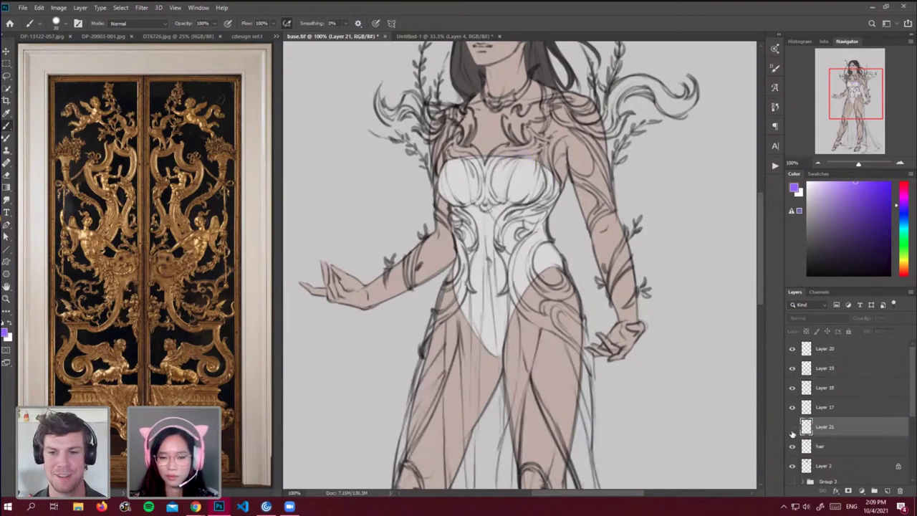
click(791, 426)
Fill both bust cups with solid purple on Layer 21 and compare the bodice with that layer hidden and shown.
mouse_move(510, 163)
mouse_down()
mouse_move(515, 184)
mouse_move(523, 171)
mouse_move(503, 161)
mouse_move(531, 166)
mouse_move(530, 158)
mouse_move(536, 186)
mouse_move(510, 211)
mouse_move(472, 181)
mouse_move(470, 161)
mouse_move(443, 184)
mouse_move(452, 165)
mouse_move(445, 189)
mouse_move(457, 195)
mouse_up()
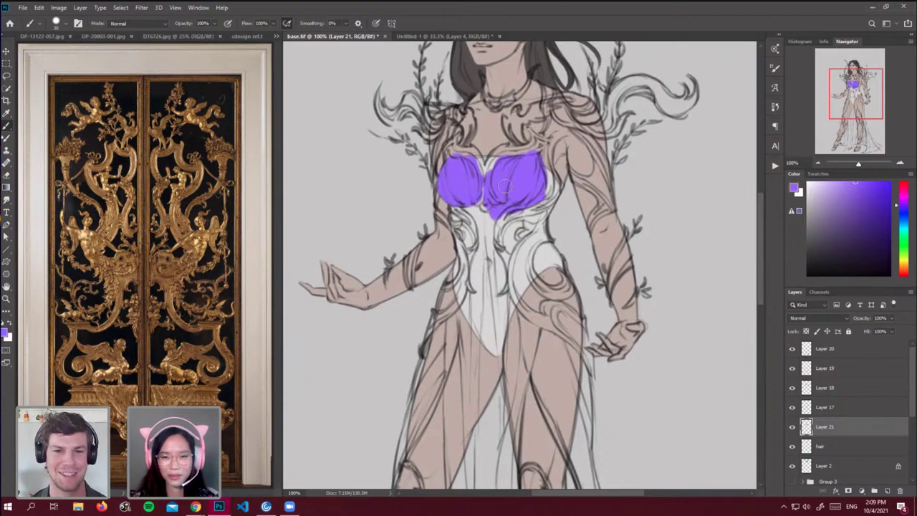
click(817, 163)
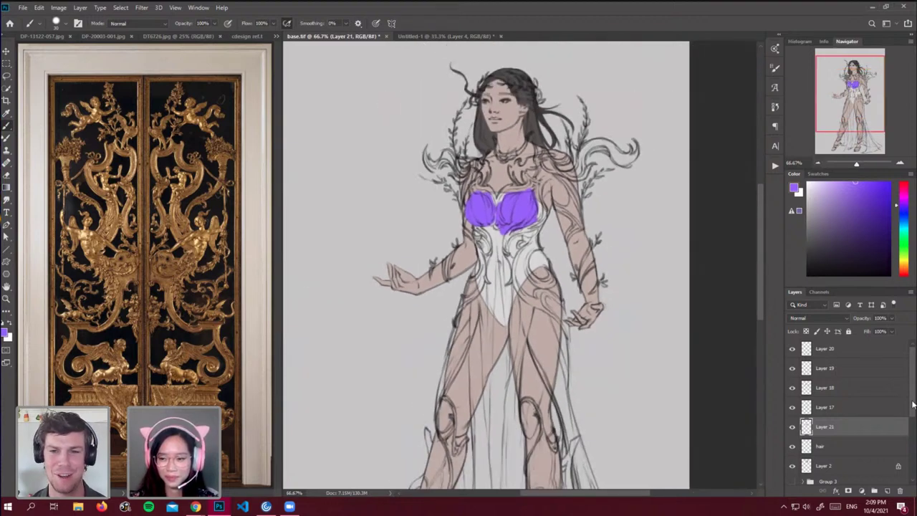
drag(912, 406, 905, 449)
click(824, 433)
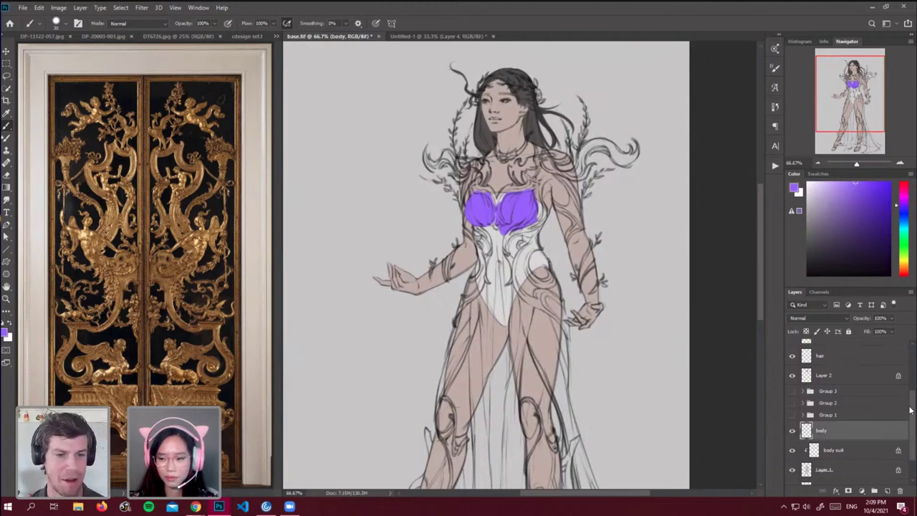
scroll(911, 409, up, 3)
click(825, 394)
click(791, 395)
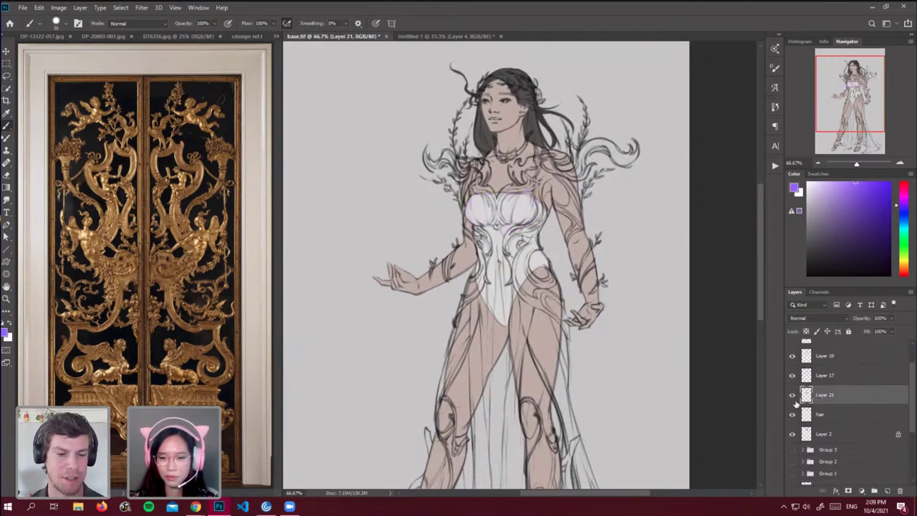
click(792, 395)
Paint solid purple over the bodice's torso and hip panels, the left thigh drape and the upper front skirt panel.
mouse_move(487, 197)
mouse_down()
mouse_move(490, 248)
mouse_move(502, 245)
mouse_move(494, 262)
mouse_move(525, 243)
mouse_move(514, 243)
mouse_move(499, 287)
mouse_move(489, 272)
mouse_move(479, 280)
mouse_move(481, 265)
mouse_move(473, 278)
mouse_move(478, 262)
mouse_move(467, 292)
mouse_move(475, 272)
mouse_move(470, 284)
mouse_up()
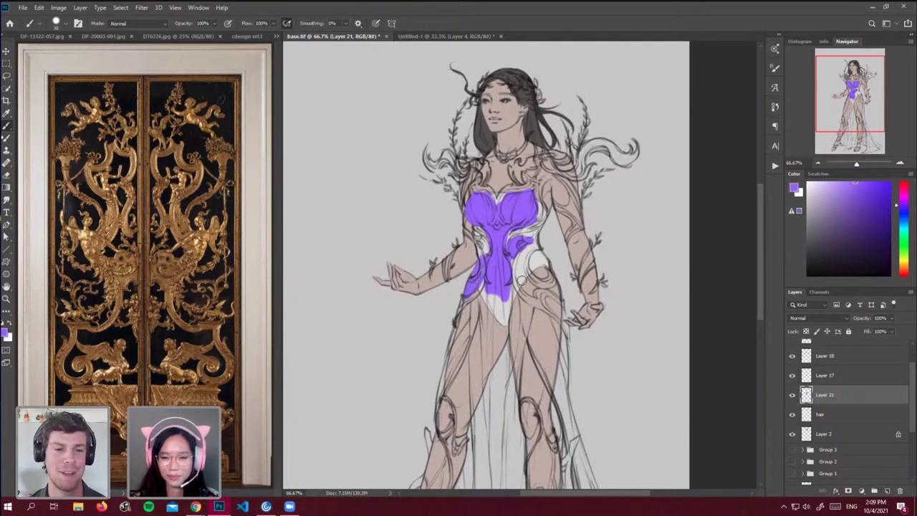
drag(530, 272, 542, 263)
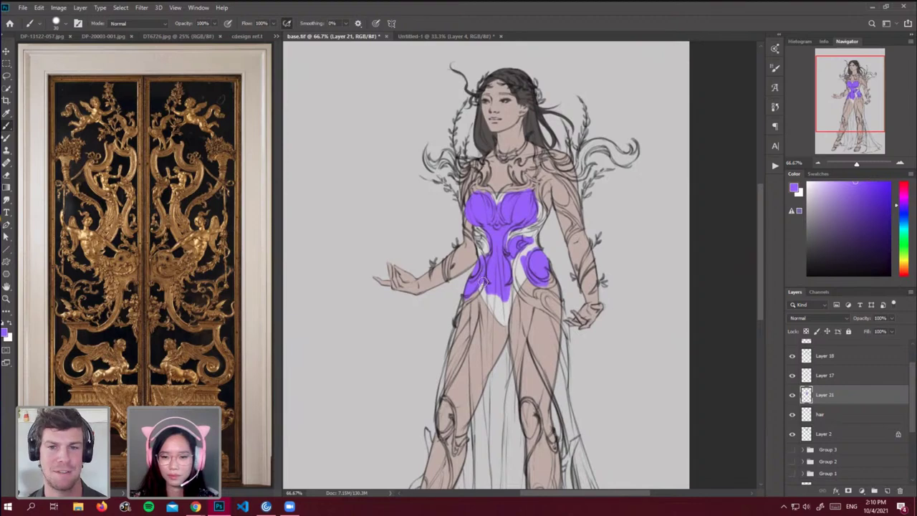
mouse_move(549, 301)
mouse_down()
mouse_move(553, 292)
mouse_move(555, 307)
mouse_move(542, 301)
mouse_move(550, 322)
mouse_move(558, 306)
mouse_move(562, 341)
mouse_move(561, 314)
mouse_up()
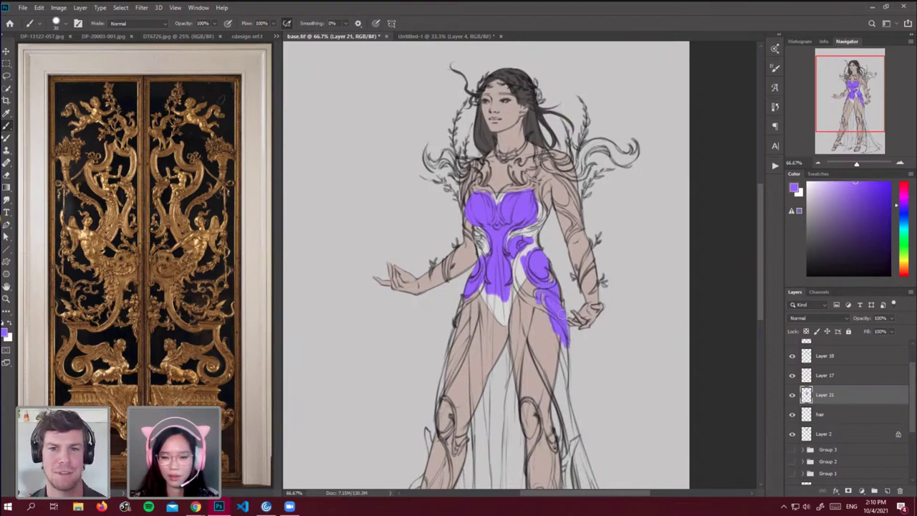
mouse_move(565, 349)
mouse_down()
mouse_move(559, 321)
mouse_move(552, 350)
mouse_move(545, 311)
mouse_move(529, 305)
mouse_move(538, 344)
mouse_move(525, 324)
mouse_move(545, 375)
mouse_move(524, 314)
mouse_up()
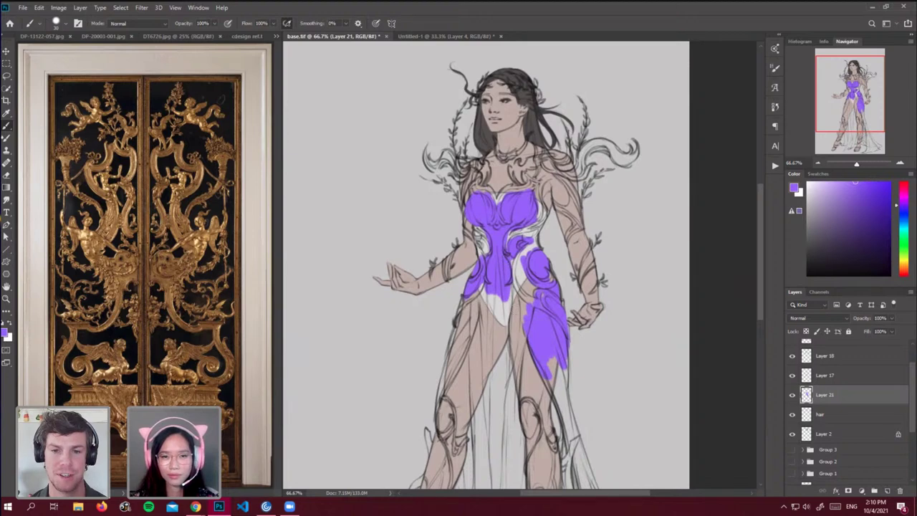
mouse_move(483, 360)
mouse_down()
mouse_move(487, 288)
mouse_move(497, 287)
mouse_move(502, 309)
mouse_move(500, 352)
mouse_move(482, 337)
mouse_move(488, 342)
mouse_move(511, 288)
mouse_move(511, 351)
mouse_up()
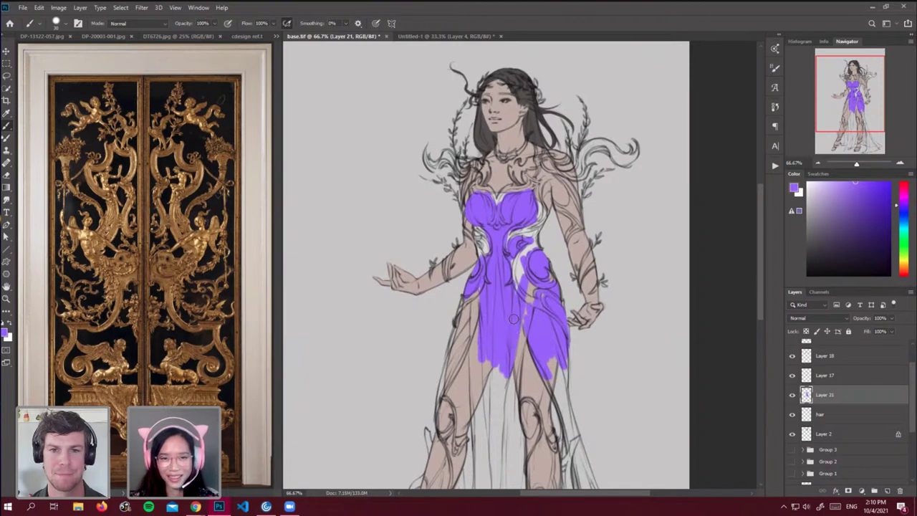
Extend the purple fill over the skirt drape on the character's right thigh, from the hip down to the knee.
scroll(762, 297, down, 5)
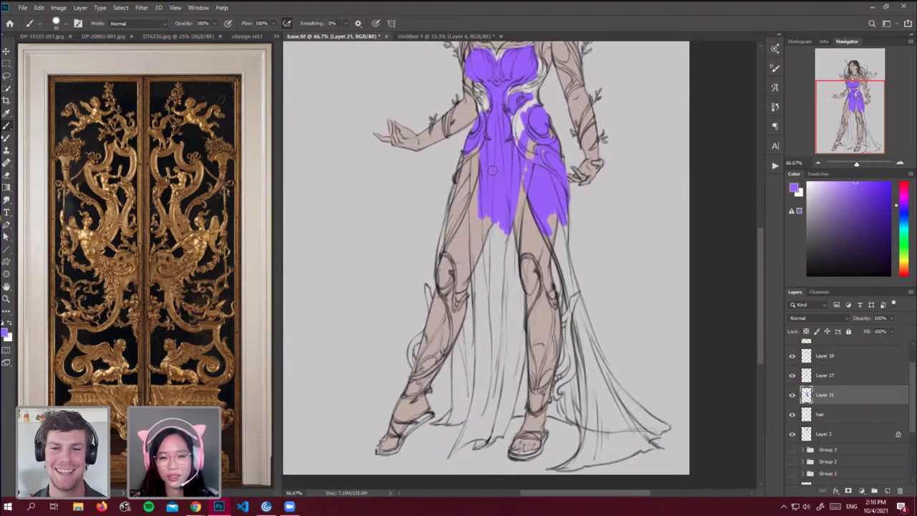
drag(488, 175, 485, 225)
drag(482, 151, 480, 233)
mouse_move(478, 149)
mouse_down()
mouse_move(476, 227)
mouse_move(474, 155)
mouse_move(478, 244)
mouse_move(476, 209)
mouse_move(457, 216)
mouse_move(468, 184)
mouse_move(443, 252)
mouse_move(461, 181)
mouse_move(444, 237)
mouse_move(462, 192)
mouse_up()
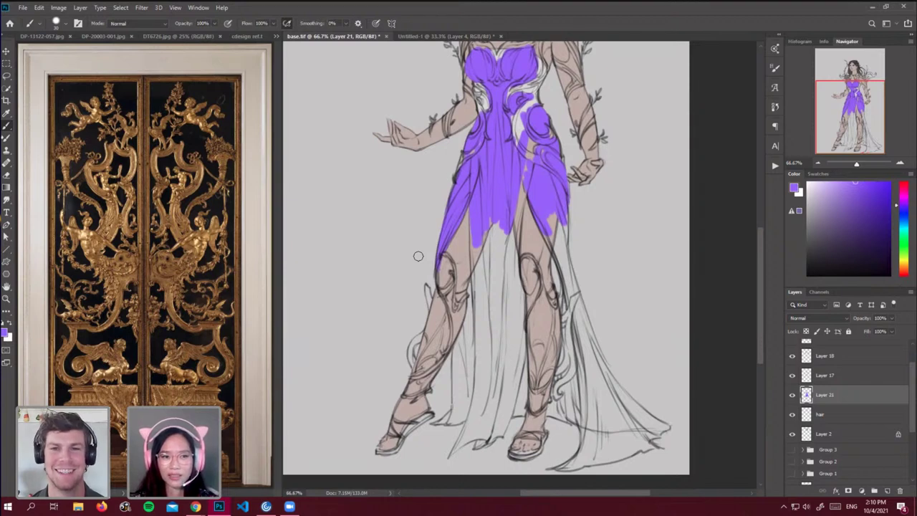
Extend the solid purple down the skirt's centre front panel from the thighs to just below knee level, filling the gaps along its edges.
drag(526, 159, 507, 249)
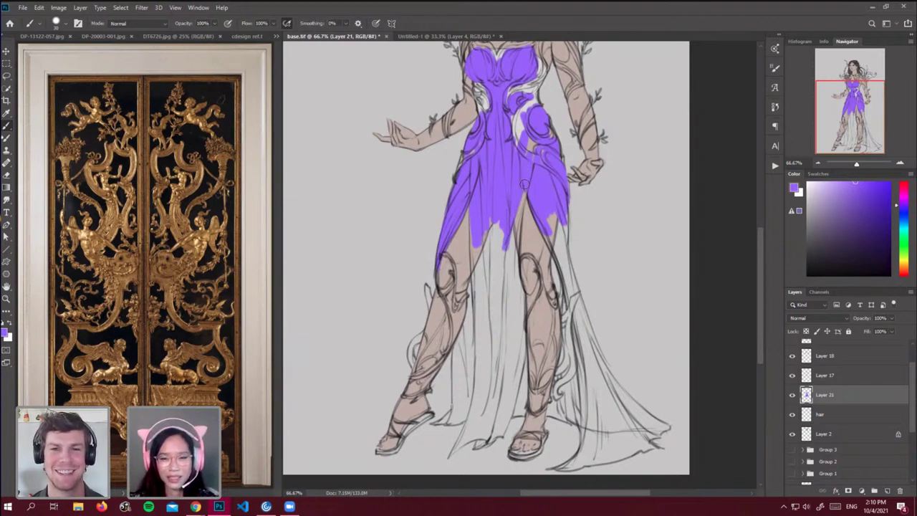
drag(521, 190, 514, 288)
drag(511, 245, 510, 306)
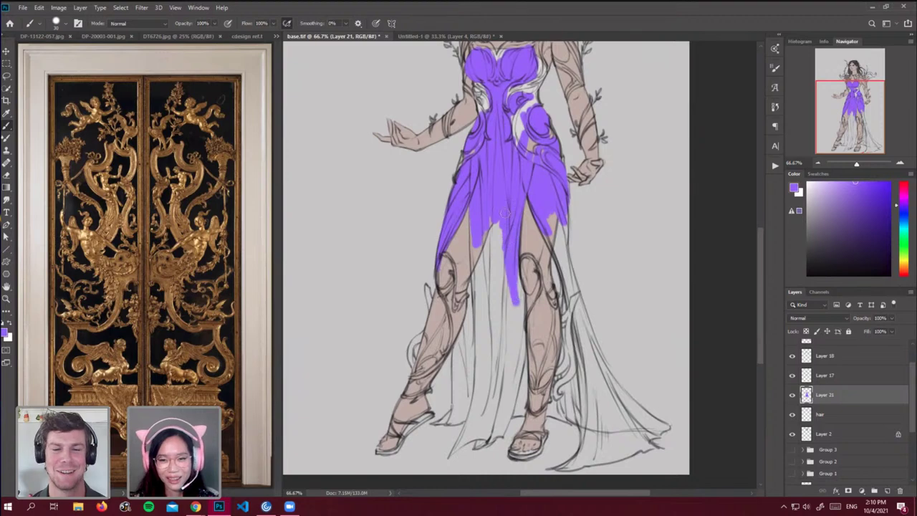
mouse_move(503, 226)
mouse_down()
mouse_move(500, 304)
mouse_move(482, 301)
mouse_up()
mouse_move(471, 203)
mouse_down()
mouse_move(475, 286)
mouse_move(479, 211)
mouse_move(476, 326)
mouse_up()
mouse_move(476, 222)
mouse_down()
mouse_move(477, 308)
mouse_move(469, 280)
mouse_up()
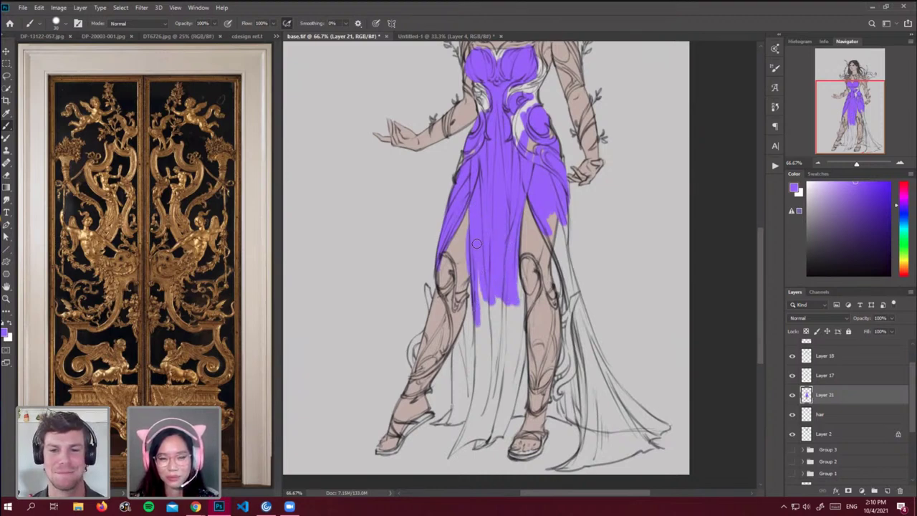
drag(474, 226, 477, 289)
drag(475, 231, 478, 316)
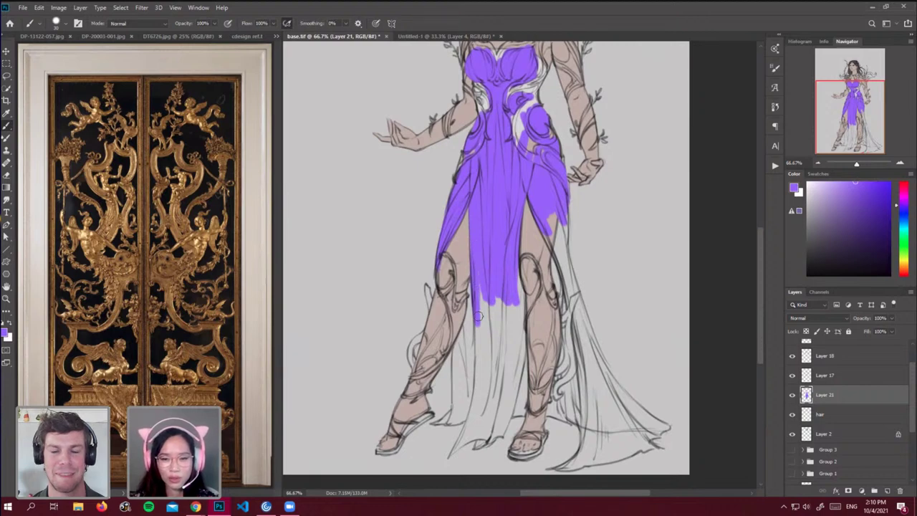
drag(473, 219, 480, 307)
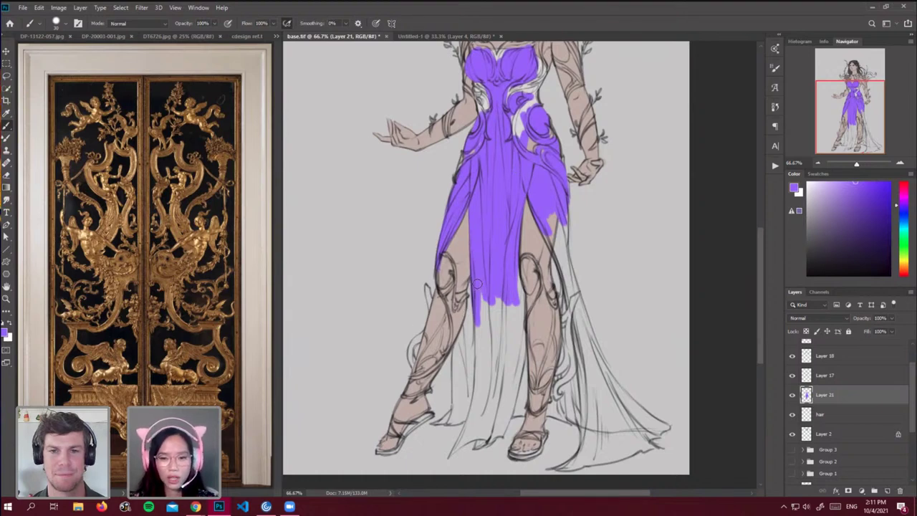
Fill the lower front skirt panel with purple down to the floor, including the pointed, ragged tips of the hem.
mouse_move(473, 299)
mouse_down()
mouse_move(456, 407)
mouse_move(457, 348)
mouse_move(455, 394)
mouse_move(458, 348)
mouse_move(473, 347)
mouse_move(475, 369)
mouse_move(493, 330)
mouse_move(478, 325)
mouse_move(488, 319)
mouse_move(493, 338)
mouse_move(504, 334)
mouse_move(519, 291)
mouse_move(517, 372)
mouse_move(509, 361)
mouse_move(518, 349)
mouse_move(523, 412)
mouse_move(504, 400)
mouse_move(526, 394)
mouse_up()
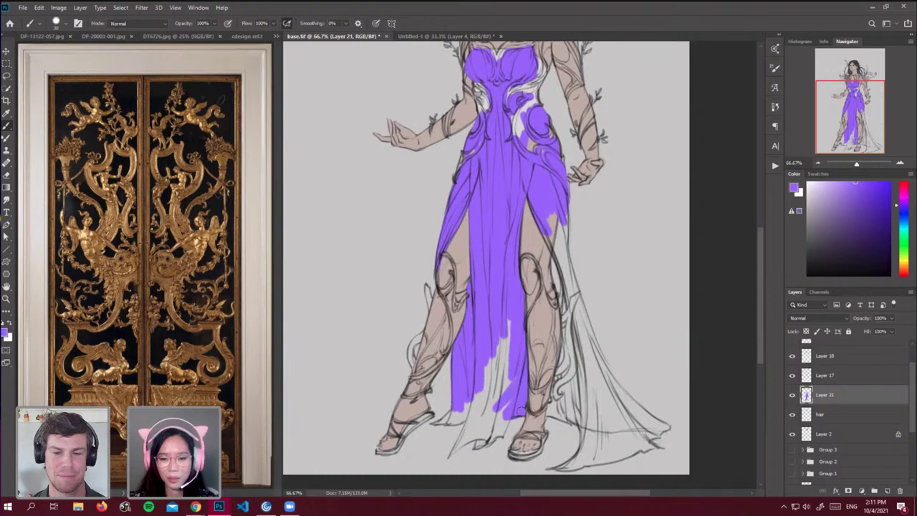
mouse_move(515, 358)
mouse_down()
mouse_move(510, 379)
mouse_move(509, 349)
mouse_move(499, 407)
mouse_move(513, 319)
mouse_move(487, 392)
mouse_move(484, 369)
mouse_move(458, 415)
mouse_move(469, 413)
mouse_move(444, 419)
mouse_up()
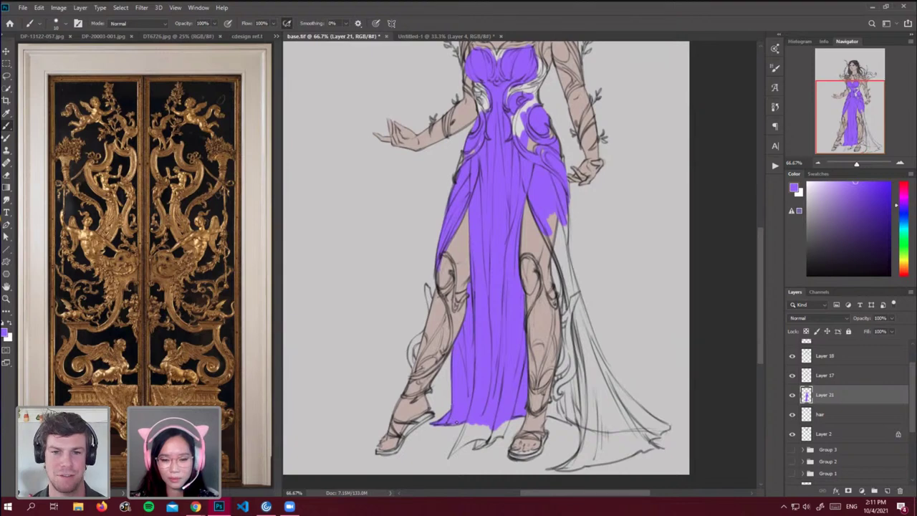
key(bracketright)
key(bracketright)
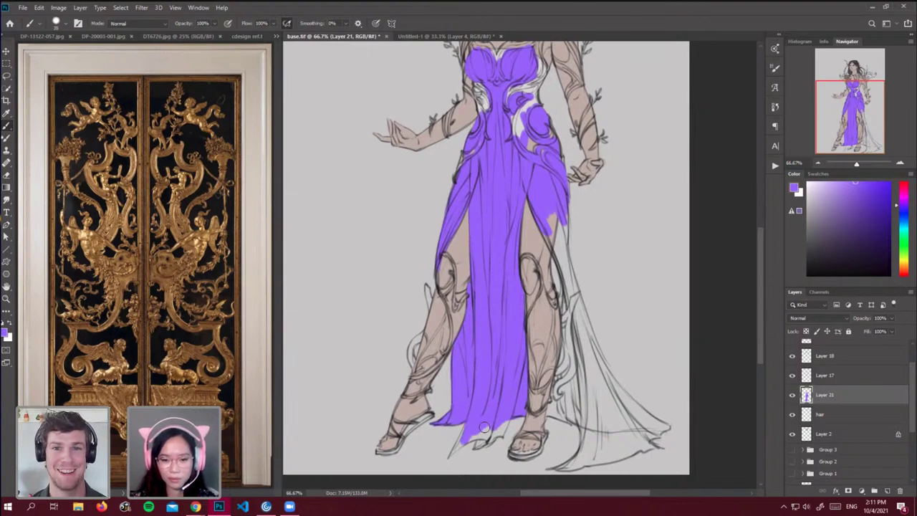
drag(483, 432, 484, 438)
key(bracketleft)
key(bracketleft)
key(bracketleft)
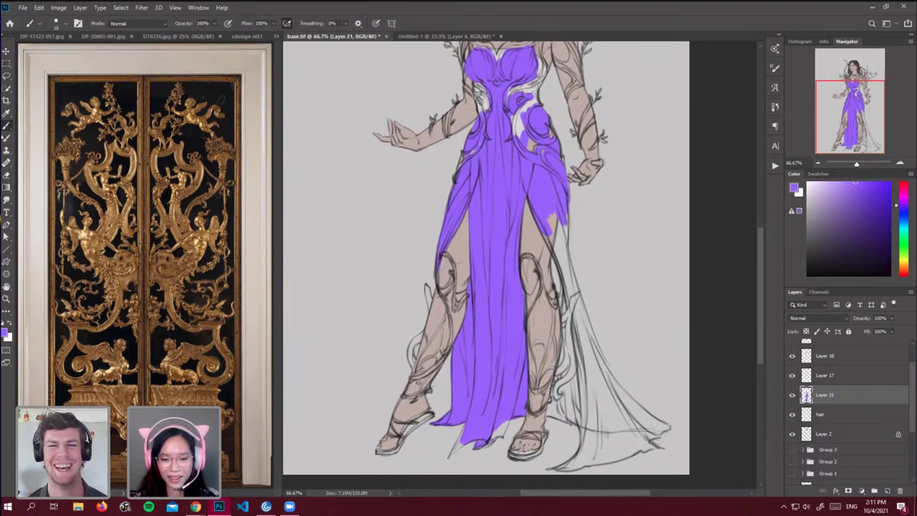
key(bracketright)
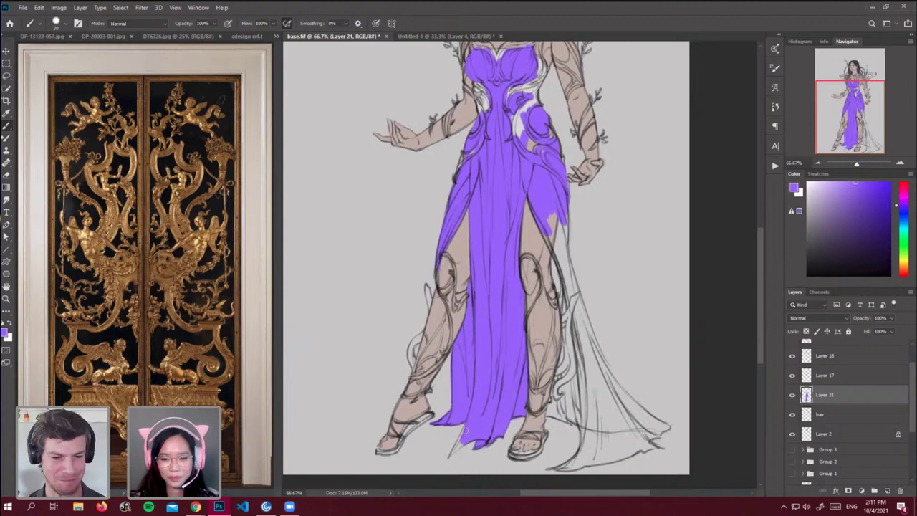
mouse_move(467, 426)
mouse_down()
mouse_move(450, 456)
mouse_move(461, 447)
mouse_up()
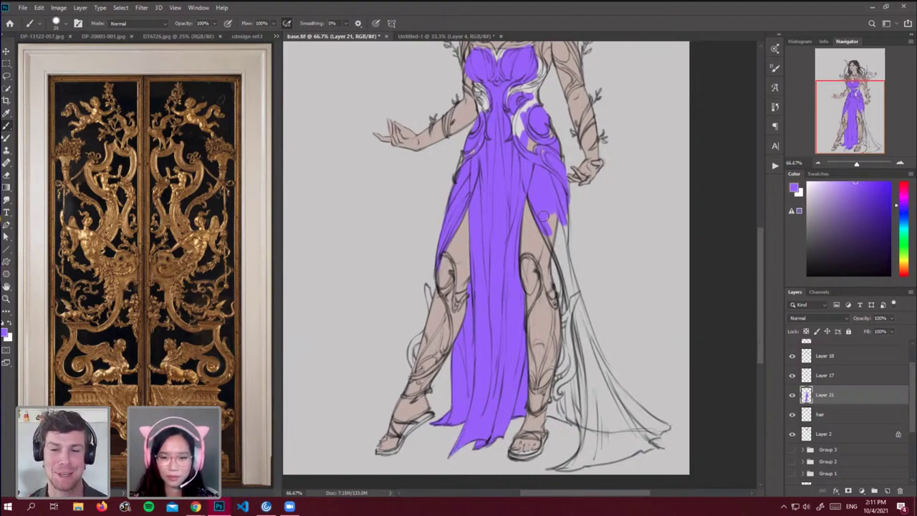
Paint the drape on the character's left thigh purple down to the knee and start filling the fabric behind the left calf.
mouse_move(545, 216)
mouse_down()
mouse_move(565, 274)
mouse_move(537, 214)
mouse_move(546, 202)
mouse_move(562, 251)
mouse_move(561, 199)
mouse_move(560, 262)
mouse_move(563, 204)
mouse_up()
mouse_move(565, 270)
mouse_down()
mouse_move(573, 290)
mouse_move(563, 248)
mouse_up()
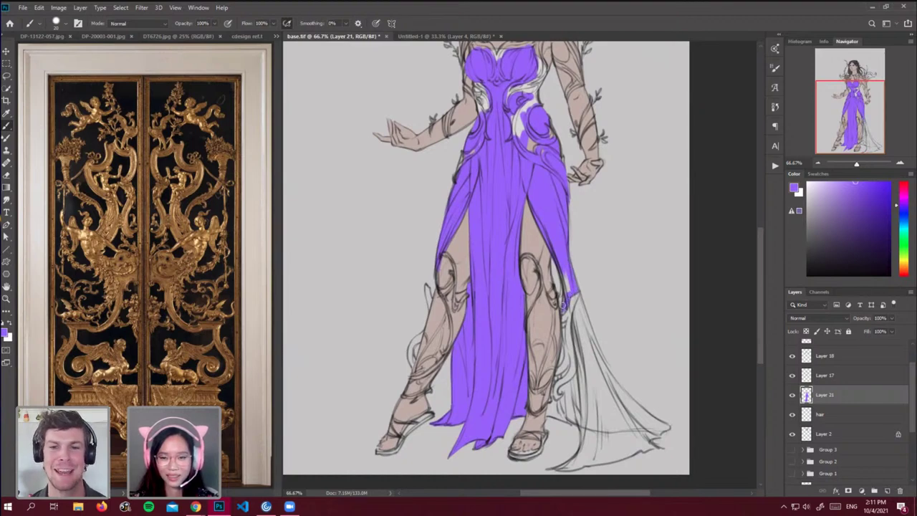
mouse_move(562, 304)
mouse_down()
mouse_move(553, 270)
mouse_move(568, 296)
mouse_move(569, 285)
mouse_up()
key(])
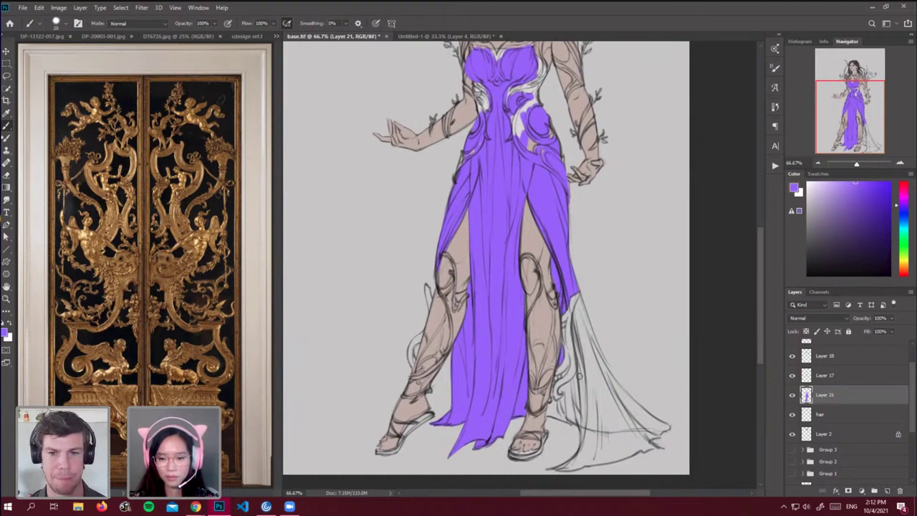
drag(577, 375, 562, 392)
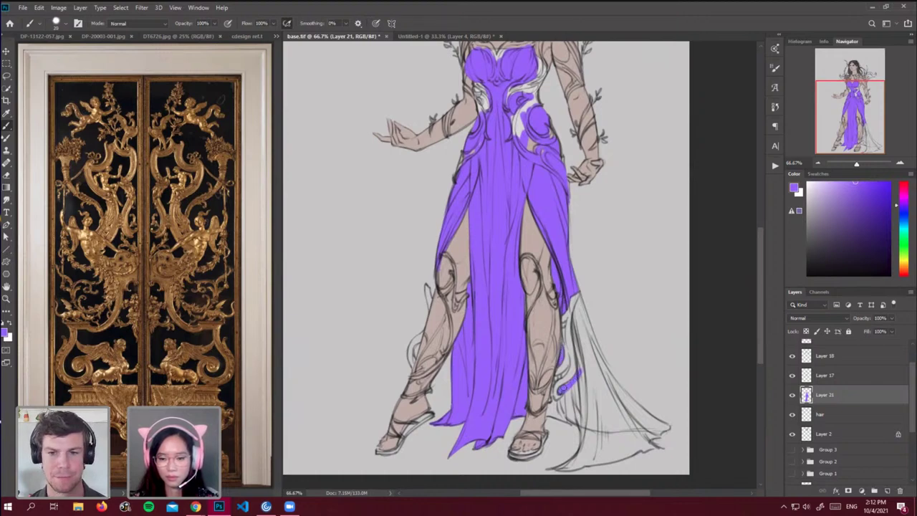
Fill the trailing train beside the character's left leg with solid purple, from the knee to the hem spread on the floor.
drag(761, 320, 751, 284)
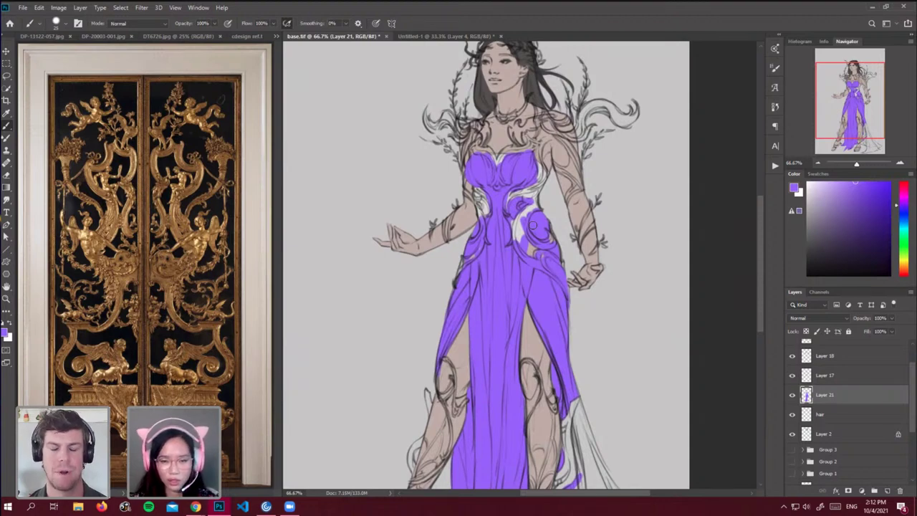
scroll(761, 310, down, 3)
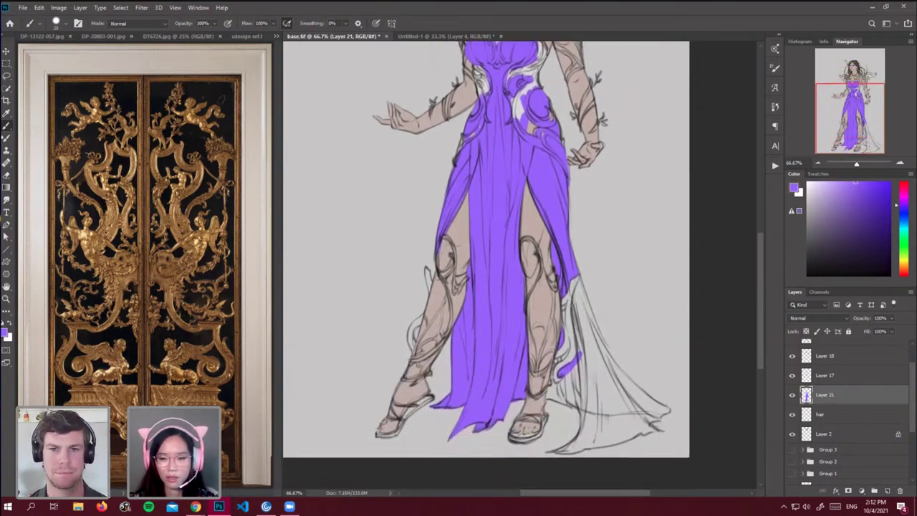
drag(574, 303, 583, 371)
mouse_move(578, 285)
mouse_down()
mouse_move(609, 360)
mouse_move(581, 295)
mouse_move(599, 361)
mouse_move(598, 375)
mouse_move(591, 365)
mouse_move(595, 392)
mouse_move(583, 367)
mouse_up()
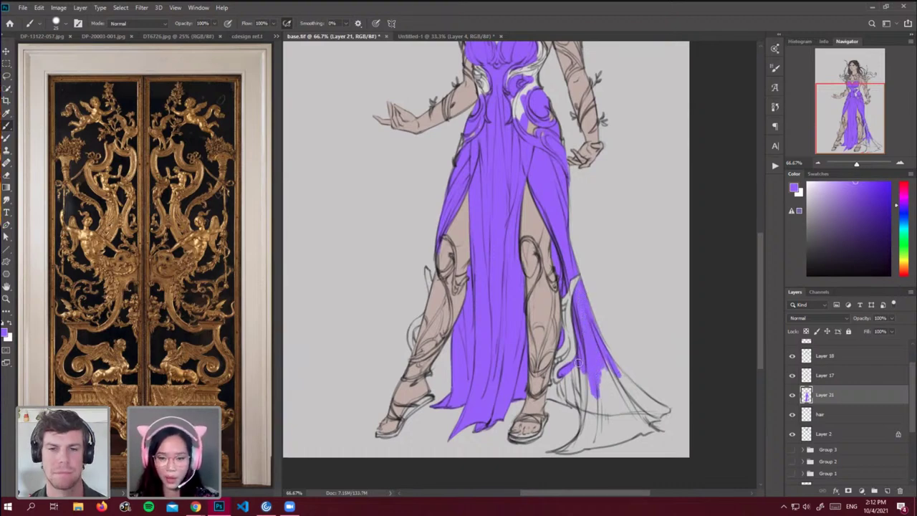
mouse_move(577, 376)
mouse_down()
mouse_move(573, 386)
mouse_move(567, 378)
mouse_up()
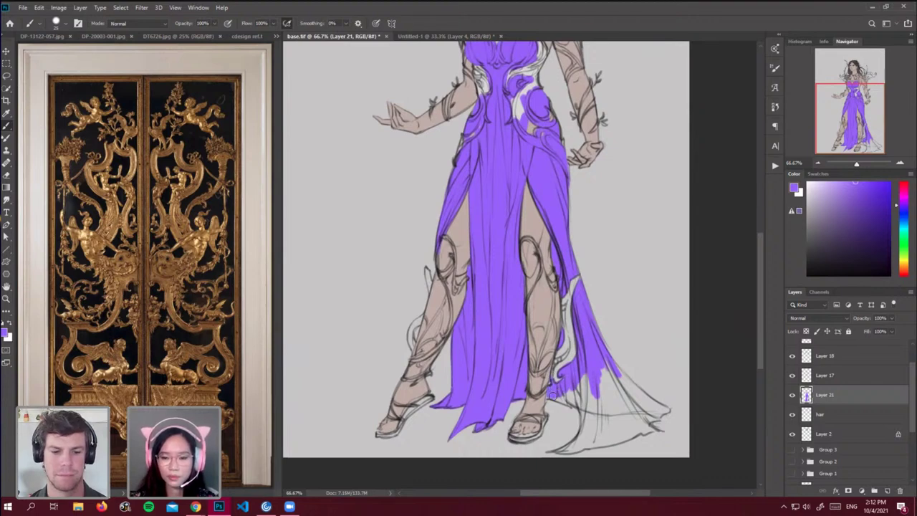
mouse_move(548, 396)
mouse_down()
mouse_move(579, 405)
mouse_move(560, 391)
mouse_move(591, 388)
mouse_move(571, 383)
mouse_move(604, 372)
mouse_move(599, 354)
mouse_move(641, 405)
mouse_move(606, 356)
mouse_move(650, 406)
mouse_move(609, 363)
mouse_move(664, 410)
mouse_up()
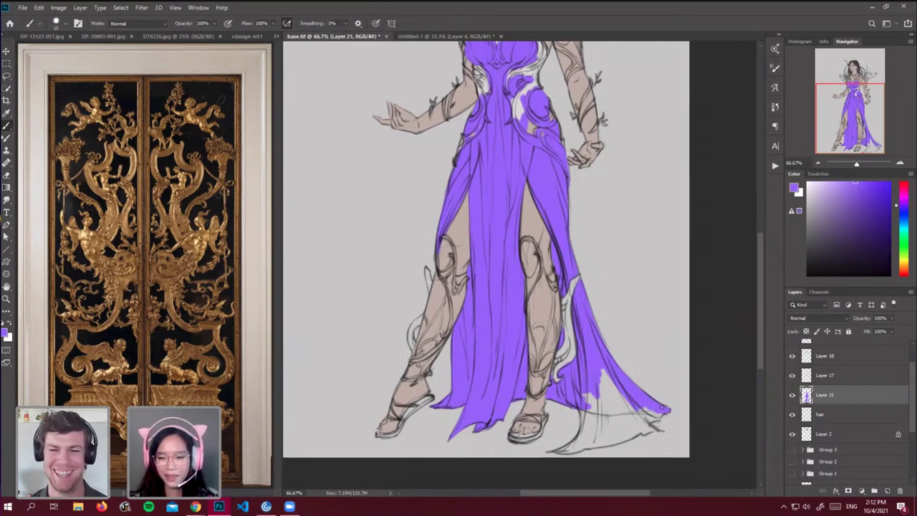
mouse_move(660, 414)
mouse_down()
mouse_move(643, 422)
mouse_move(618, 416)
mouse_move(601, 380)
mouse_move(620, 426)
mouse_move(600, 390)
mouse_move(587, 434)
mouse_move(573, 434)
mouse_up()
mouse_move(585, 440)
mouse_down()
mouse_move(567, 450)
mouse_move(576, 434)
mouse_up()
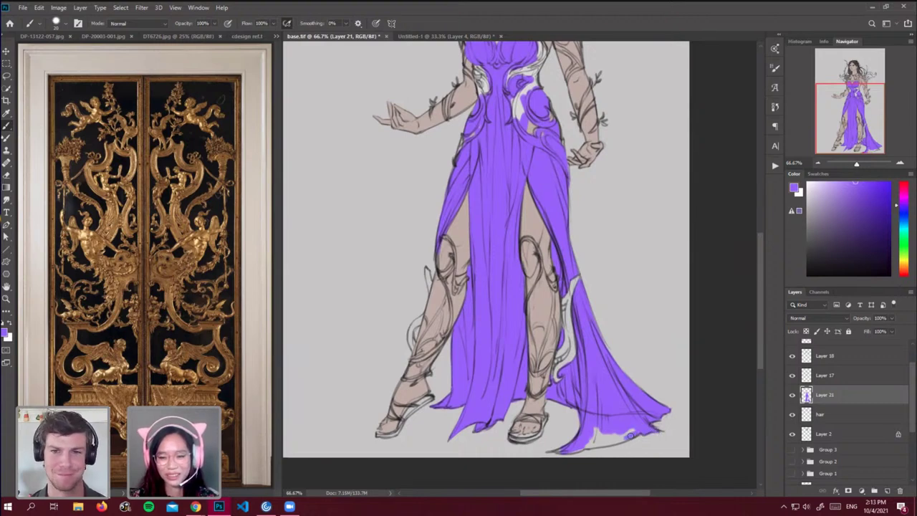
mouse_move(603, 439)
mouse_down()
mouse_move(594, 439)
mouse_move(603, 427)
mouse_move(579, 449)
mouse_up()
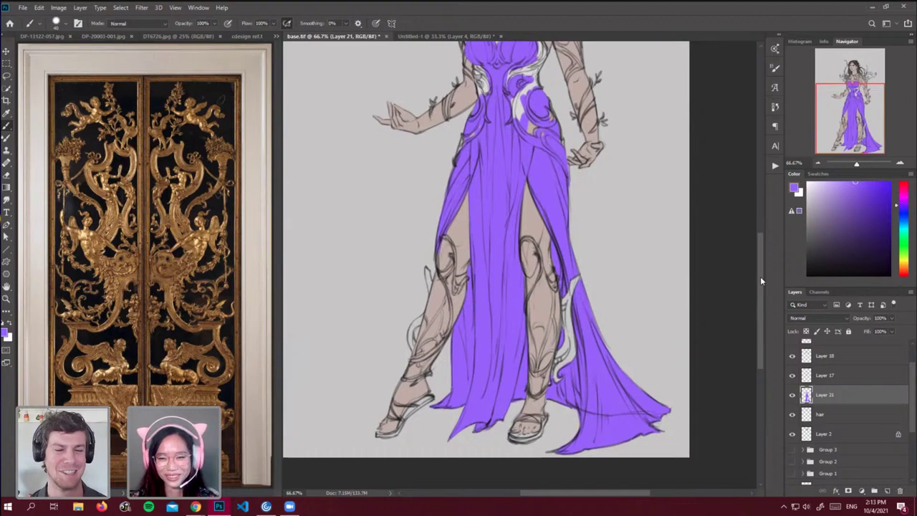
Compare the bodice with Layer 17 hidden and shown, and add a new layer directly above Layer 21.
drag(760, 277, 758, 225)
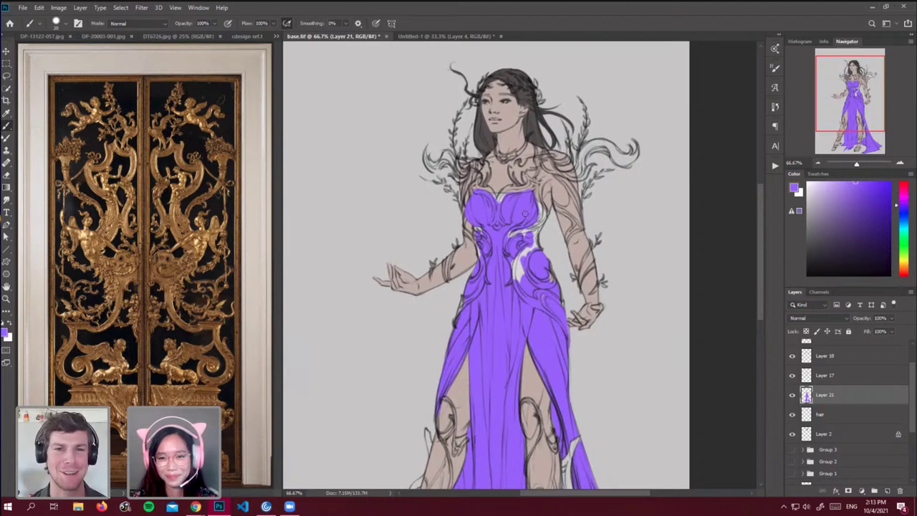
mouse_move(761, 244)
mouse_down()
mouse_move(763, 287)
mouse_move(765, 229)
mouse_up()
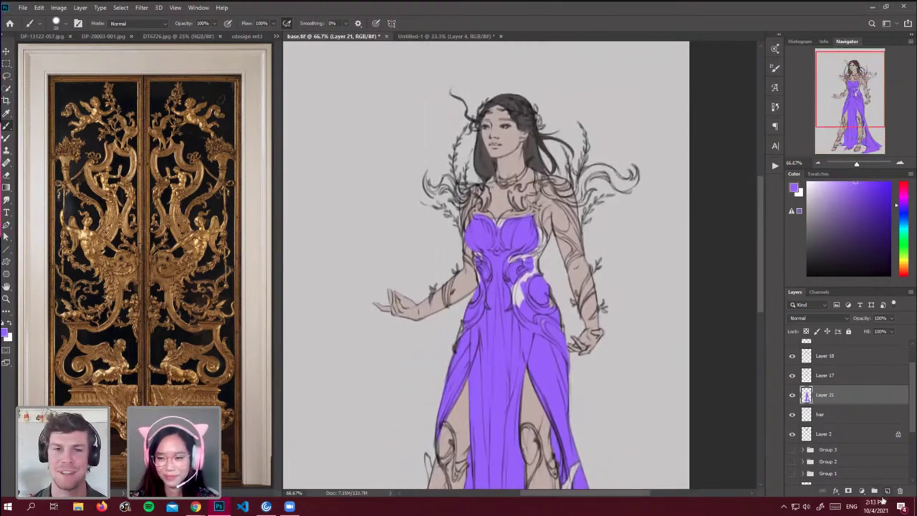
click(824, 376)
click(792, 375)
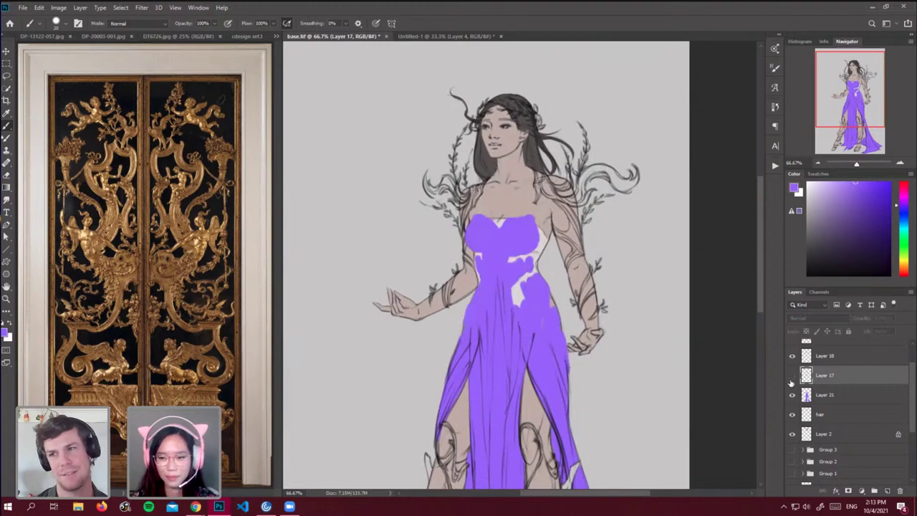
click(792, 375)
click(820, 394)
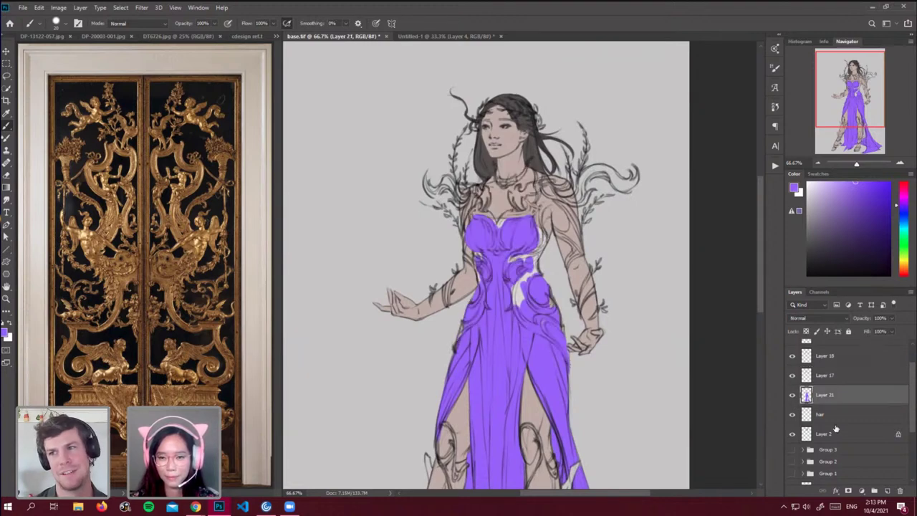
click(887, 491)
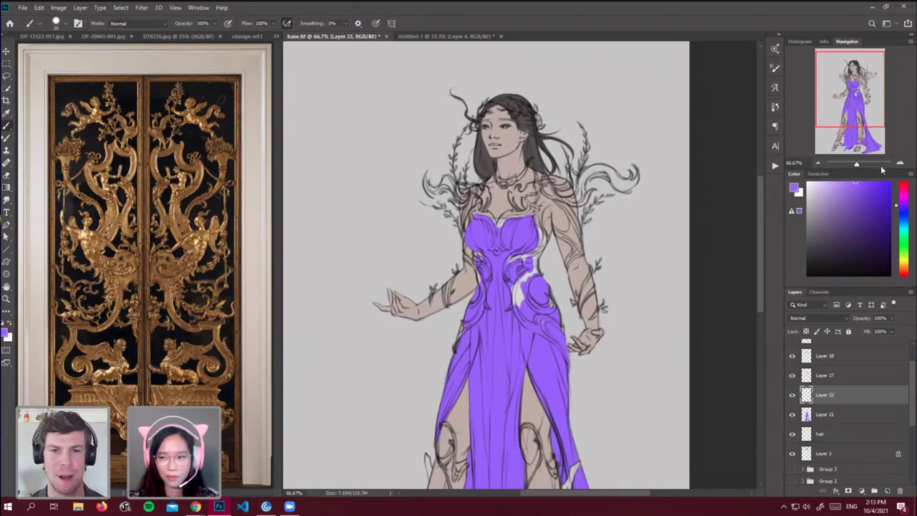
Choose a golden yellow and paint the leaves of the character's head wreath with it on Layer 22.
click(899, 164)
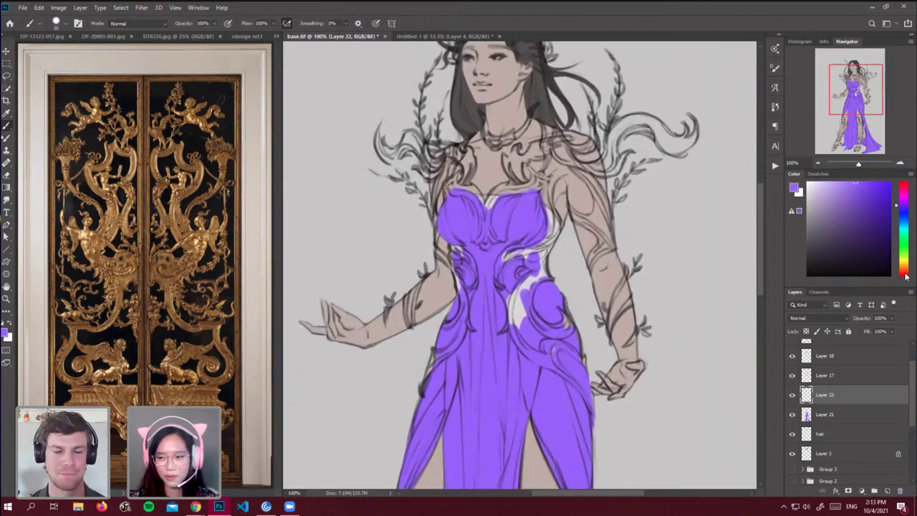
drag(906, 274, 902, 264)
drag(829, 198, 867, 191)
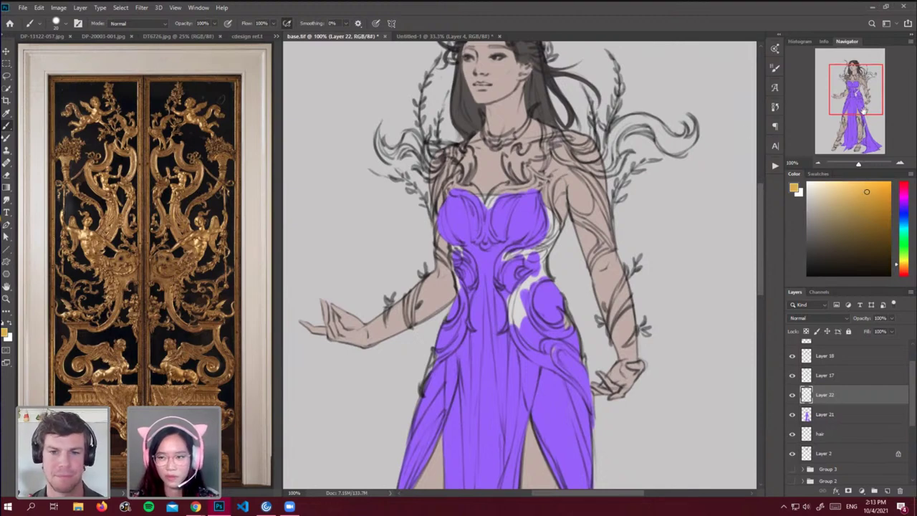
drag(863, 109, 862, 95)
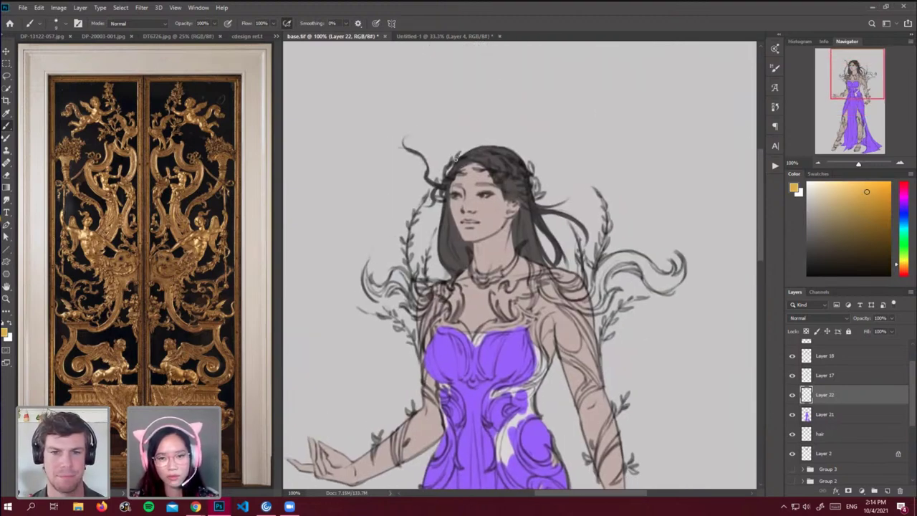
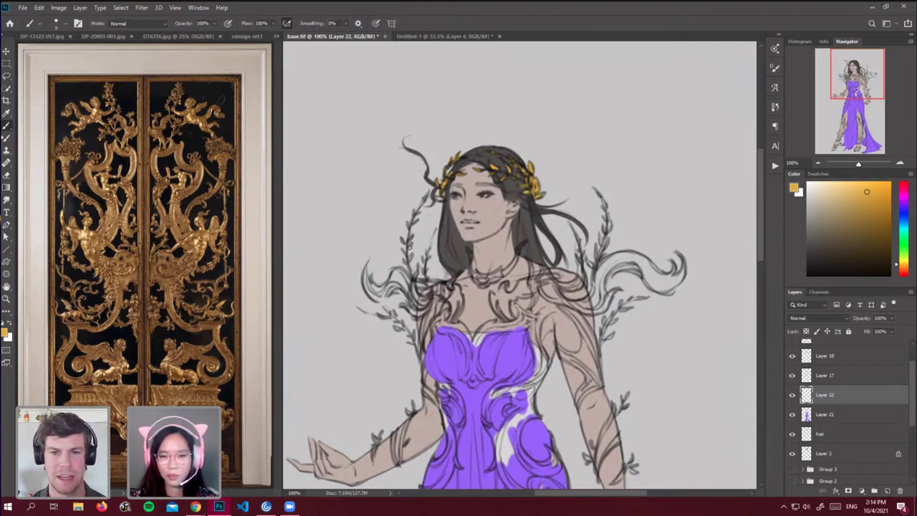
Paint the leafy sprig and collar ornament at the character's right shoulder gold, and recolour the gold areas darker with transparent pixels locked.
drag(761, 225, 764, 239)
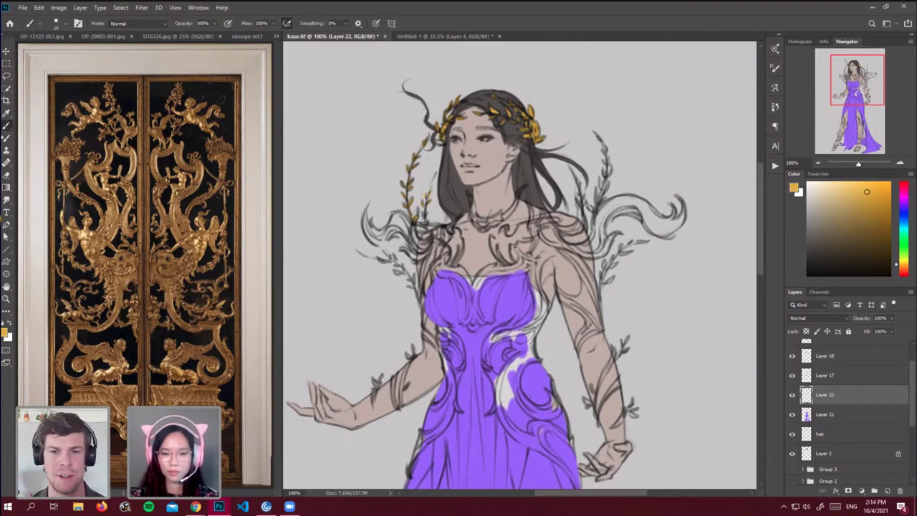
key(])
mouse_move(432, 228)
mouse_down()
mouse_move(454, 252)
mouse_move(455, 233)
mouse_move(456, 265)
mouse_move(424, 225)
mouse_up()
key(])
click(806, 331)
click(873, 204)
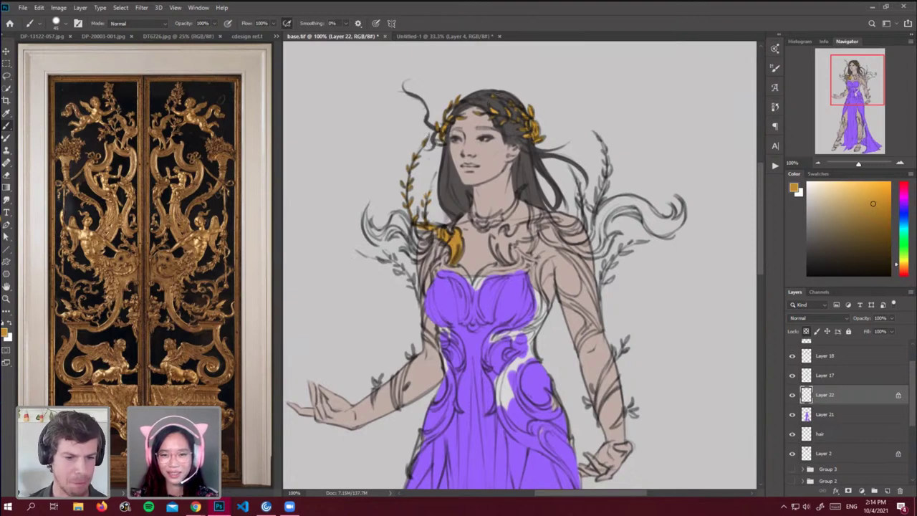
Unlock Layer 22's transparent pixels and paint the central neckline trim and the right shoulder's curling scrollwork in darker gold.
click(805, 331)
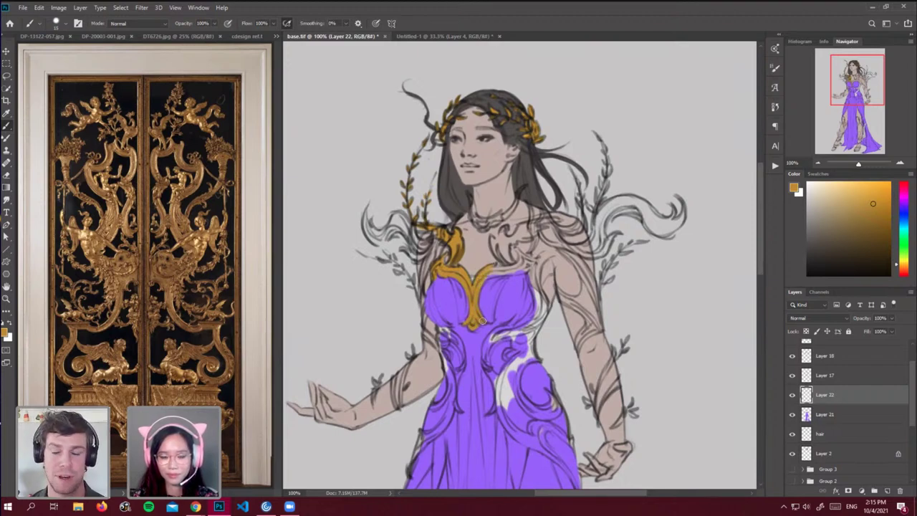
drag(442, 245, 423, 281)
key([)
key([)
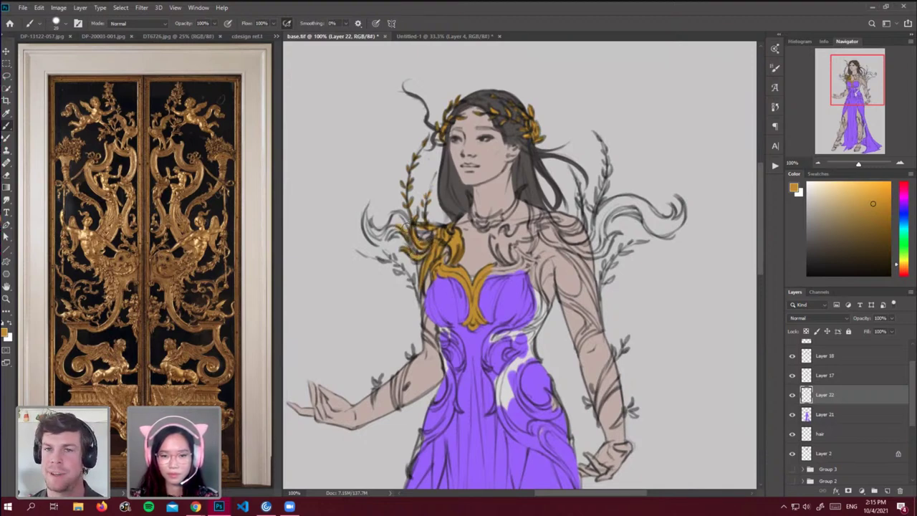
mouse_move(405, 226)
mouse_down()
mouse_move(382, 240)
mouse_move(365, 213)
mouse_move(378, 240)
mouse_move(373, 232)
mouse_move(400, 216)
mouse_up()
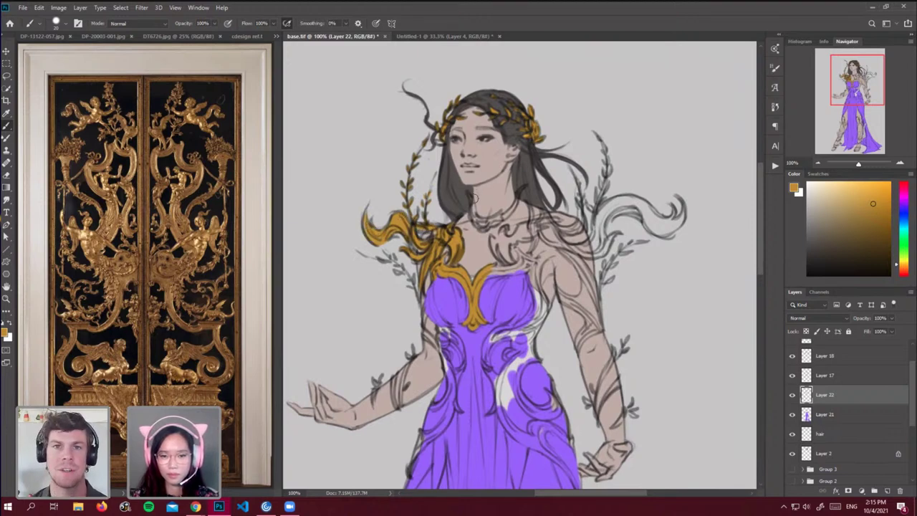
Paint the choker, the rest of the neckline trim and the flame-shaped ornament on the character's left chest gold on Layer 22.
mouse_move(469, 196)
mouse_down()
mouse_move(477, 223)
mouse_move(474, 212)
mouse_move(497, 216)
mouse_move(485, 224)
mouse_move(503, 218)
mouse_move(521, 189)
mouse_up()
key([)
key([)
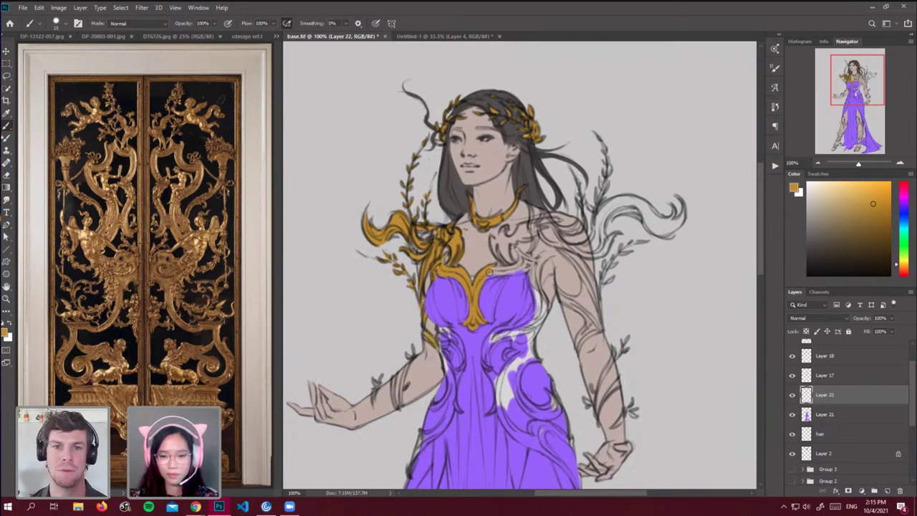
mouse_move(488, 273)
mouse_down()
mouse_move(505, 270)
mouse_move(500, 264)
mouse_up()
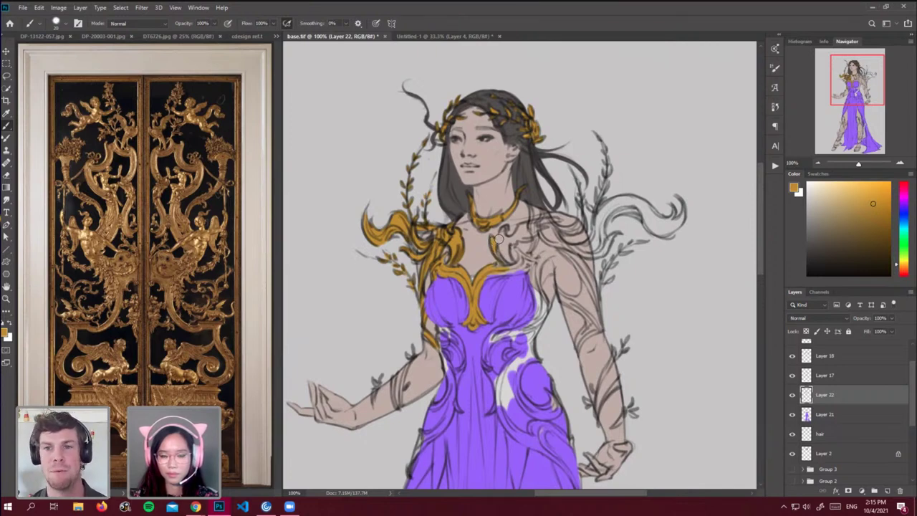
mouse_move(502, 236)
mouse_down()
mouse_move(504, 229)
mouse_move(509, 259)
mouse_move(511, 237)
mouse_move(532, 223)
mouse_move(523, 234)
mouse_move(534, 233)
mouse_move(514, 242)
mouse_up()
key(e)
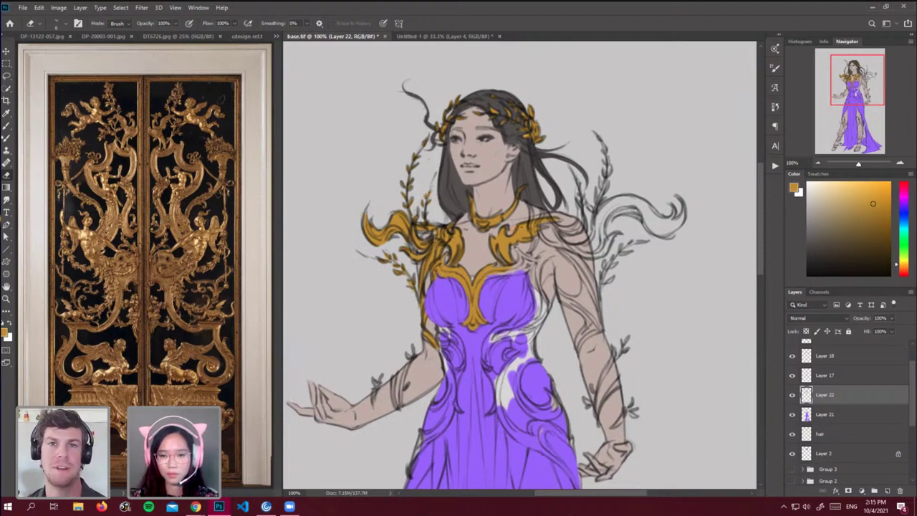
key(b)
Check what the hair layer, Layer 2 and Layer 22 hold by hiding and showing them, ending with Layer 22 active.
click(812, 438)
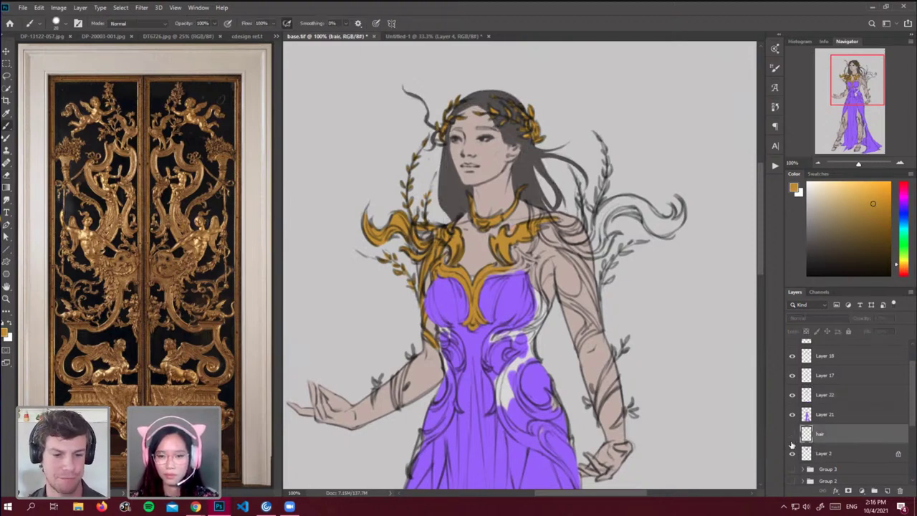
click(792, 437)
click(792, 454)
click(792, 454)
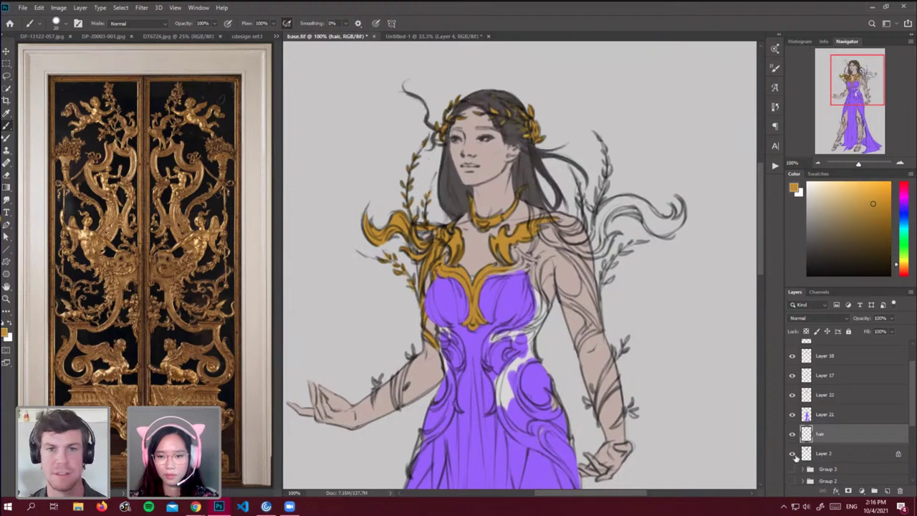
click(831, 454)
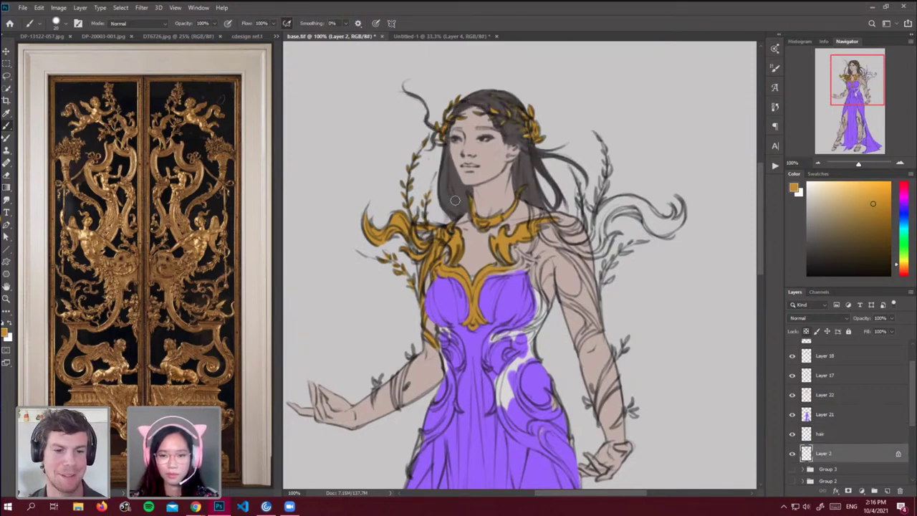
click(817, 400)
click(792, 395)
click(793, 395)
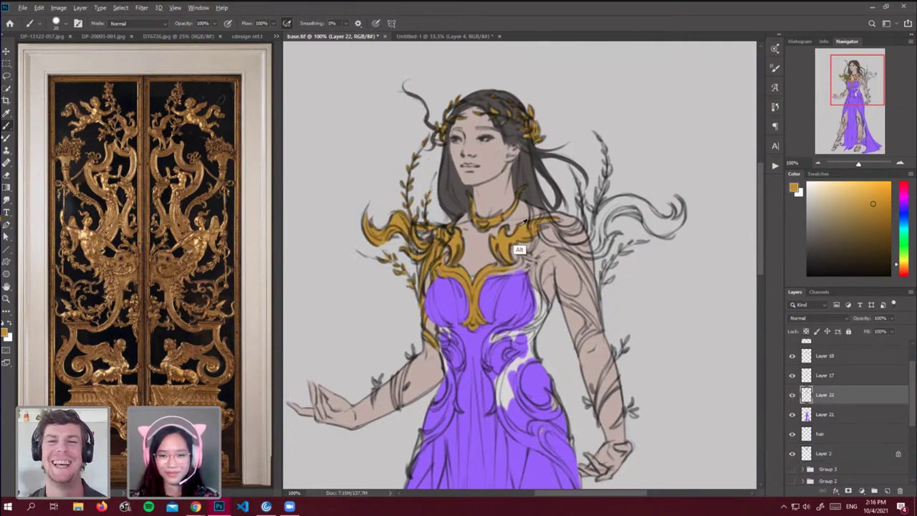
Paint the character's left shoulder strap and the scrollwork sweeping outward over that shoulder gold.
key([)
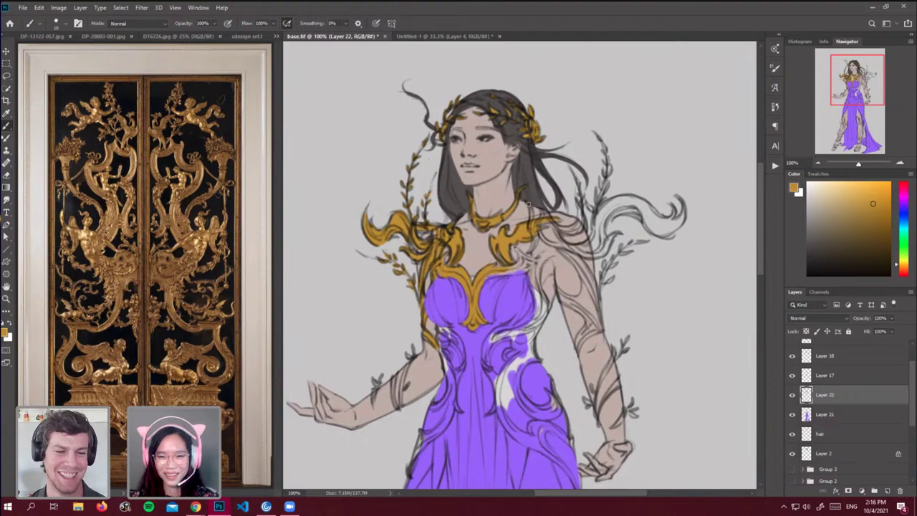
key(])
mouse_move(530, 205)
mouse_down()
mouse_move(536, 226)
mouse_move(518, 254)
mouse_move(525, 259)
mouse_up()
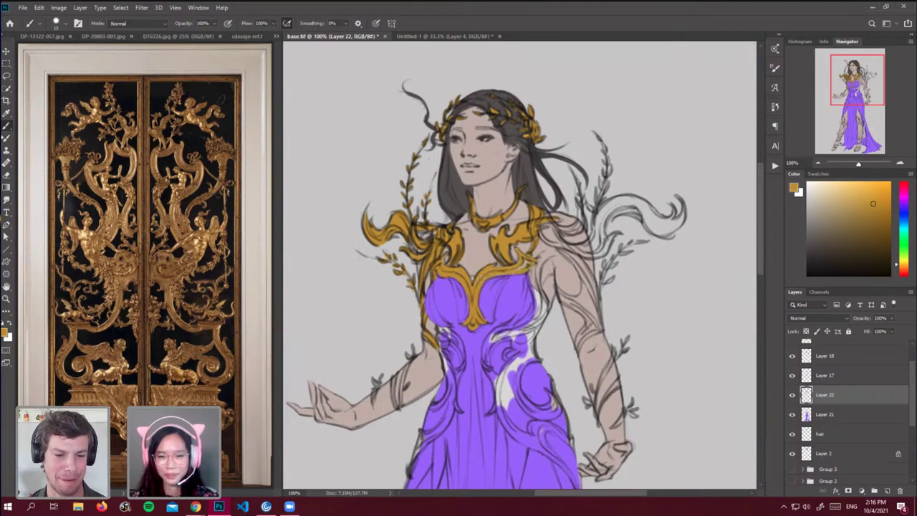
mouse_move(541, 227)
mouse_down()
mouse_move(542, 236)
mouse_move(550, 238)
mouse_move(546, 224)
mouse_move(581, 250)
mouse_move(595, 234)
mouse_move(591, 254)
mouse_move(603, 252)
mouse_move(619, 205)
mouse_move(605, 231)
mouse_move(612, 200)
mouse_move(593, 238)
mouse_up()
key(bracketright)
key(bracketright)
key(bracketleft)
key(bracketleft)
key(bracketright)
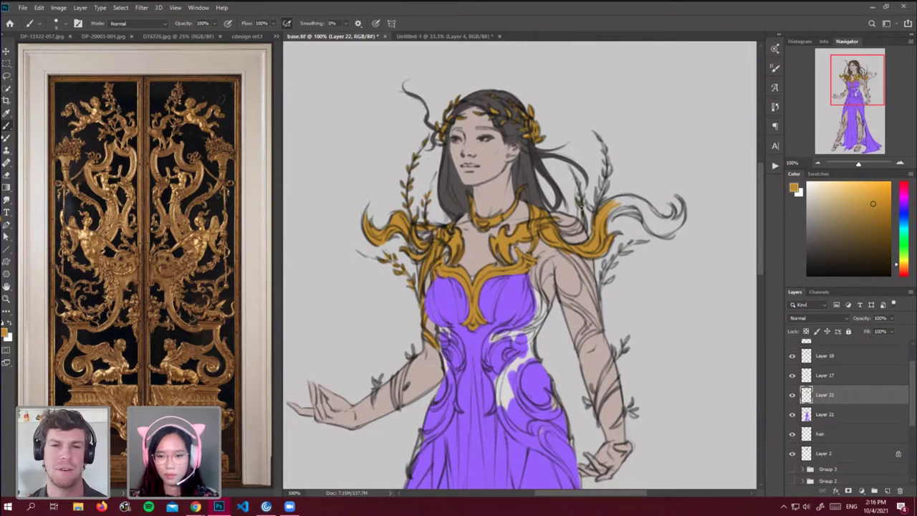
Paint the upright leafy sprigs and the long curling ribbon end beyond the character's left shoulder gold.
key(])
key(])
key(])
key([)
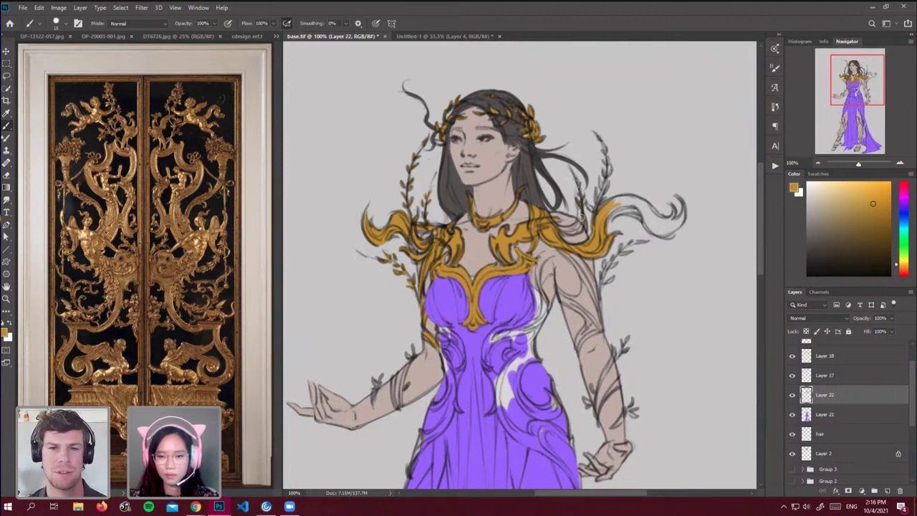
drag(582, 217, 564, 229)
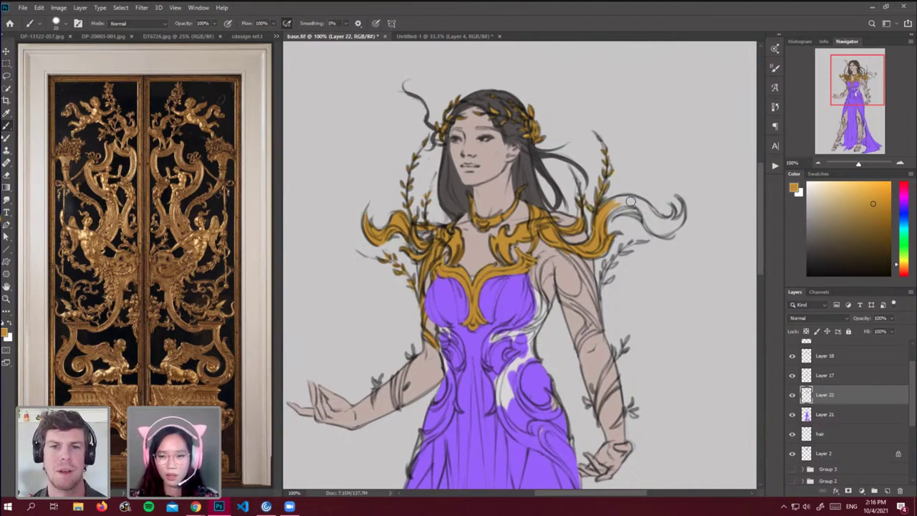
mouse_move(630, 202)
mouse_down()
mouse_move(606, 210)
mouse_move(643, 209)
mouse_move(606, 222)
mouse_move(646, 218)
mouse_move(625, 213)
mouse_move(637, 205)
mouse_move(648, 215)
mouse_move(635, 202)
mouse_move(654, 220)
mouse_move(646, 214)
mouse_move(672, 213)
mouse_move(664, 223)
mouse_move(682, 208)
mouse_move(655, 217)
mouse_up()
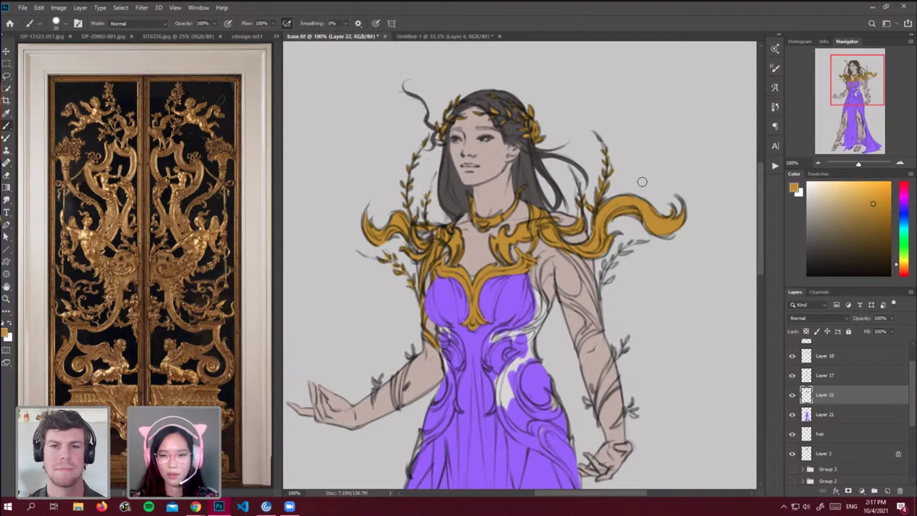
Paint the small leafy sprig hanging below the left shoulder ribbon gold, using a finer brush.
key(bracketleft)
key(bracketleft)
key(bracketleft)
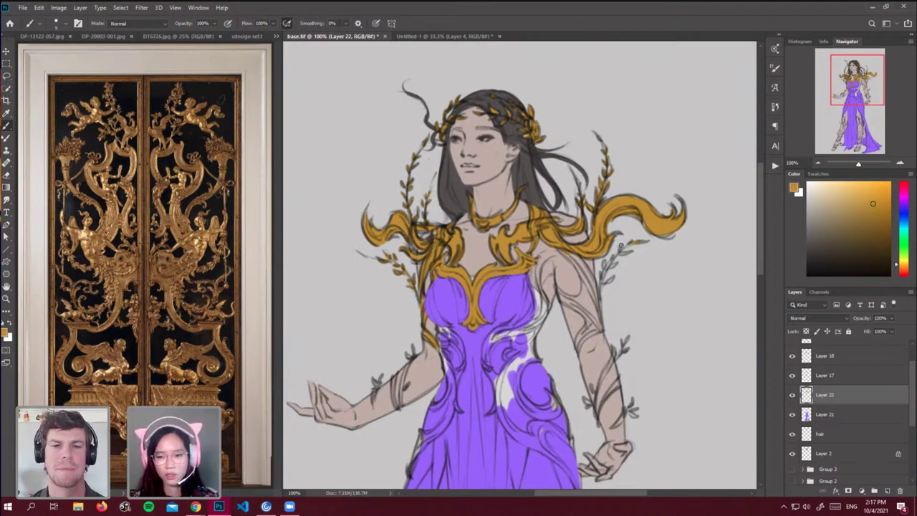
drag(629, 250, 620, 255)
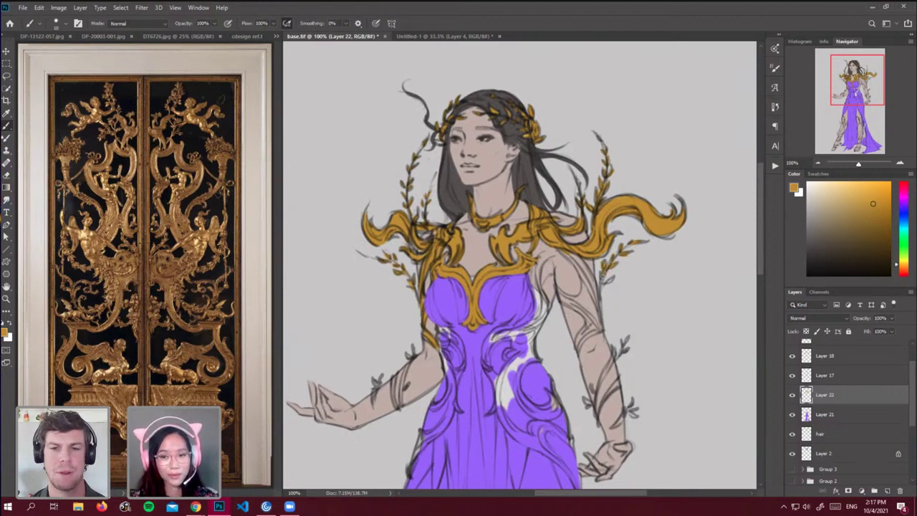
drag(602, 277, 603, 280)
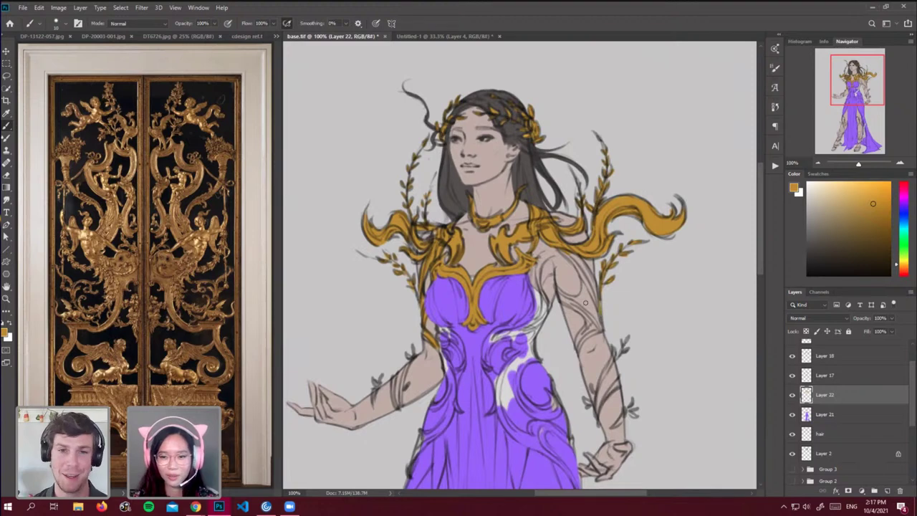
Fill the ornament wrapping the character's left upper arm with gold, from the shoulder down to the elbow.
drag(573, 255, 592, 279)
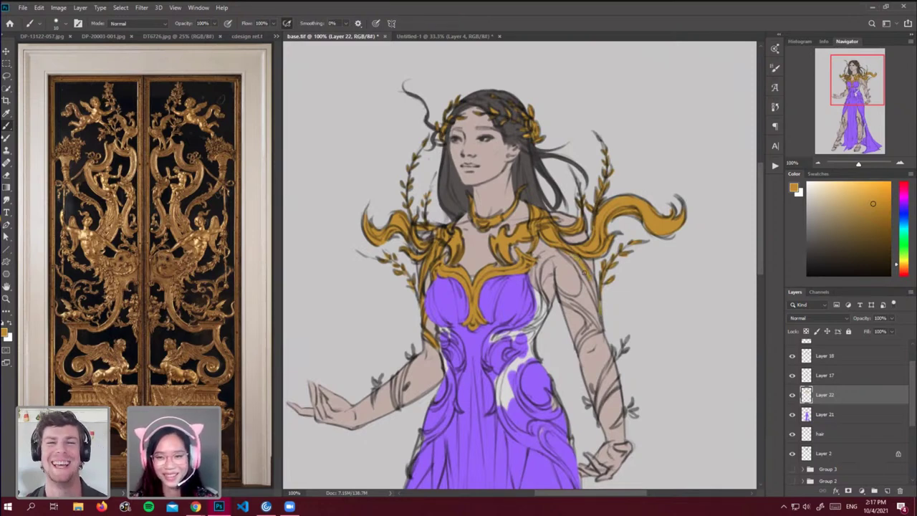
mouse_move(561, 247)
mouse_down()
mouse_move(583, 276)
mouse_move(586, 299)
mouse_move(596, 309)
mouse_up()
key(])
key(])
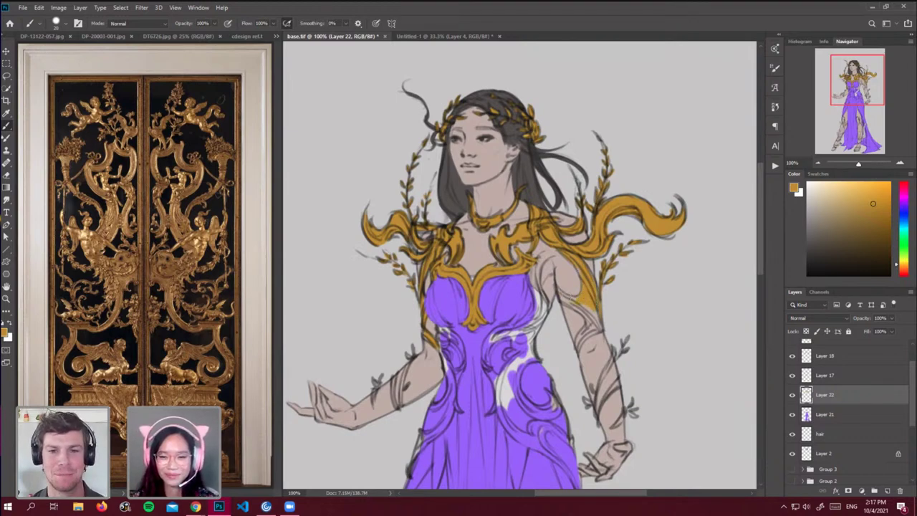
mouse_move(569, 298)
mouse_down()
mouse_move(598, 324)
mouse_move(581, 338)
mouse_up()
key(bracketleft)
key(bracketleft)
key(bracketright)
key(bracketright)
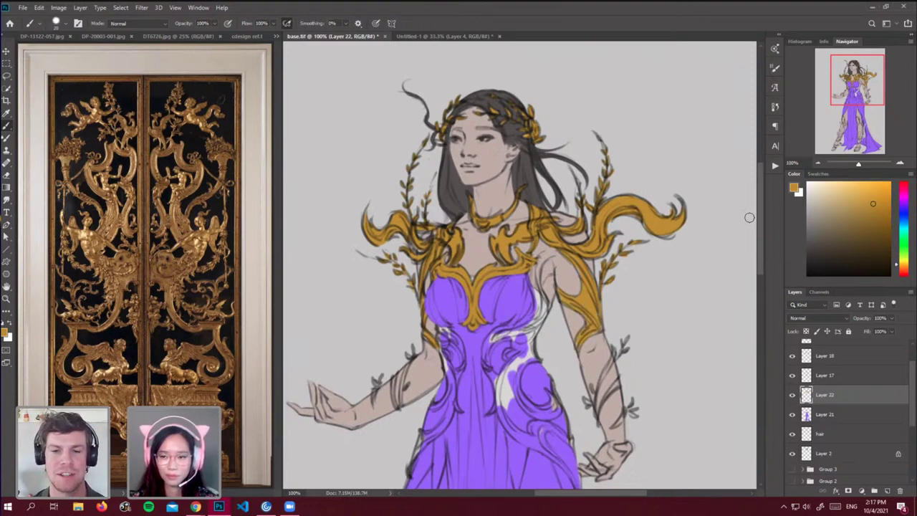
Paint the left side of the bodice and the scrollwork on both sides of the waist gold.
scroll(761, 224, down, 3)
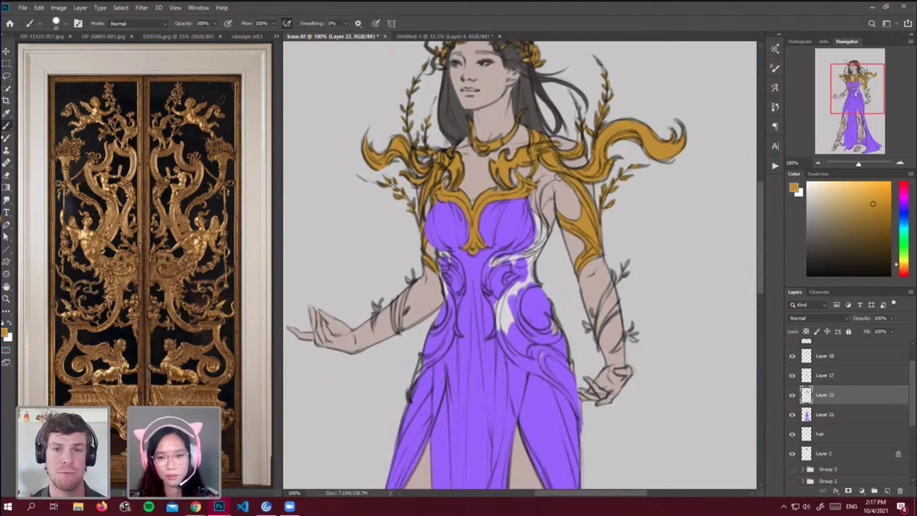
mouse_move(543, 183)
mouse_down()
mouse_move(551, 179)
mouse_move(539, 172)
mouse_up()
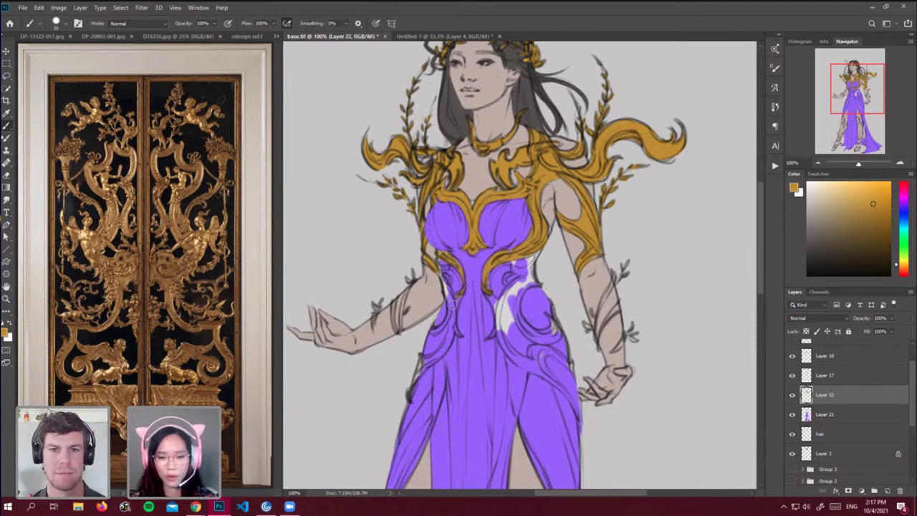
drag(450, 302, 444, 284)
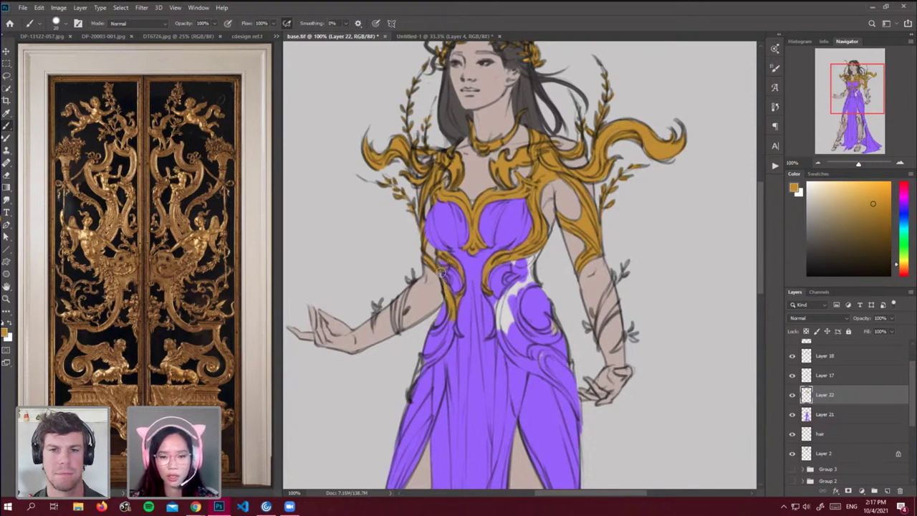
drag(515, 275, 508, 277)
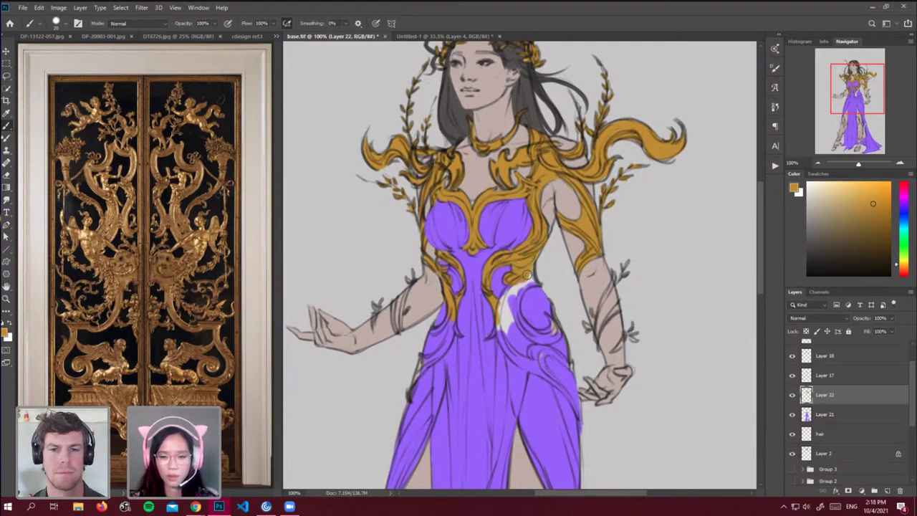
mouse_move(529, 285)
mouse_down()
mouse_move(511, 321)
mouse_move(502, 312)
mouse_up()
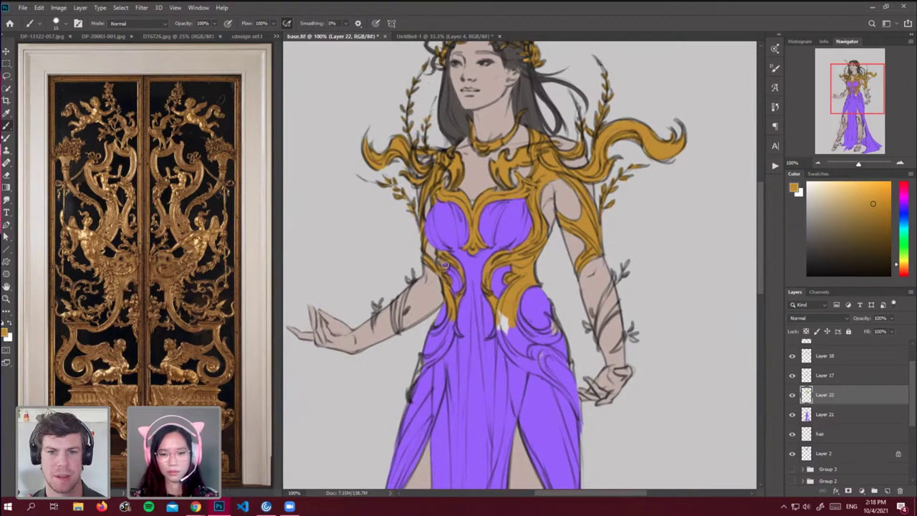
key(e)
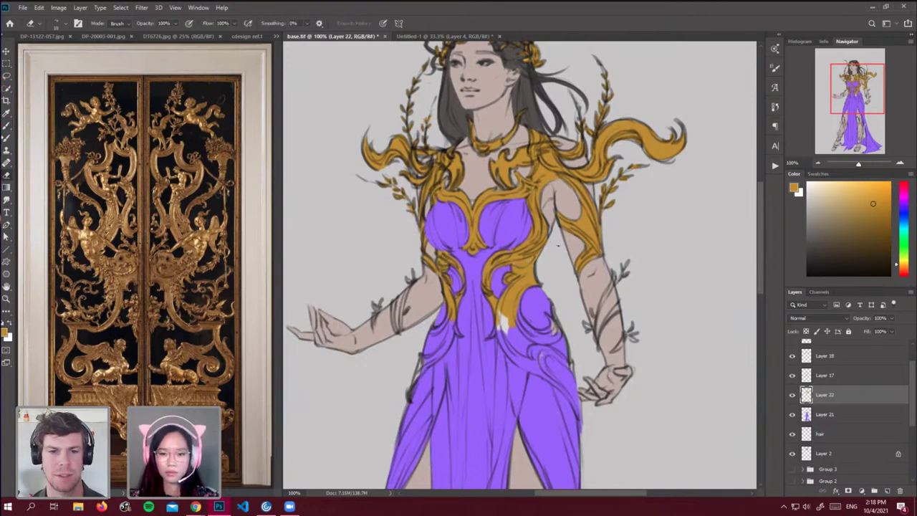
key(b)
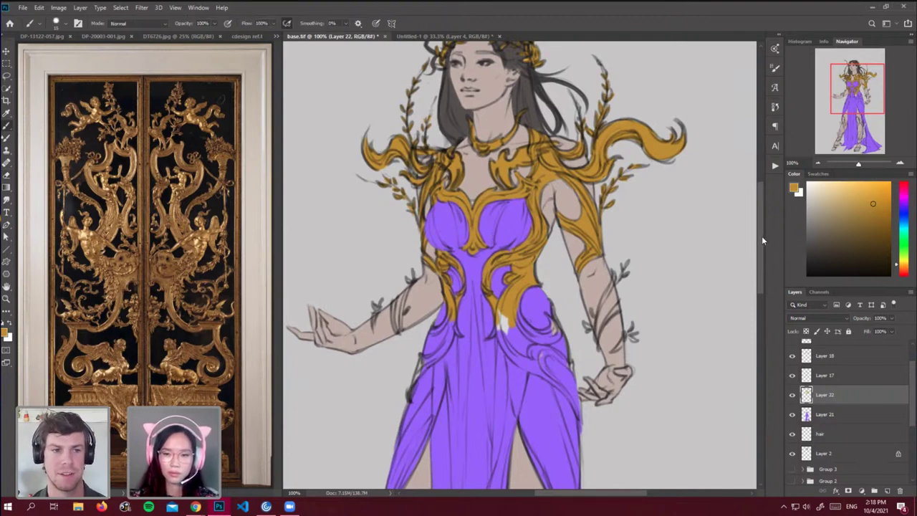
Fill the remaining white gap in the waist band and paint the curl around the character's left hip gold.
drag(761, 236, 762, 256)
drag(502, 224, 502, 242)
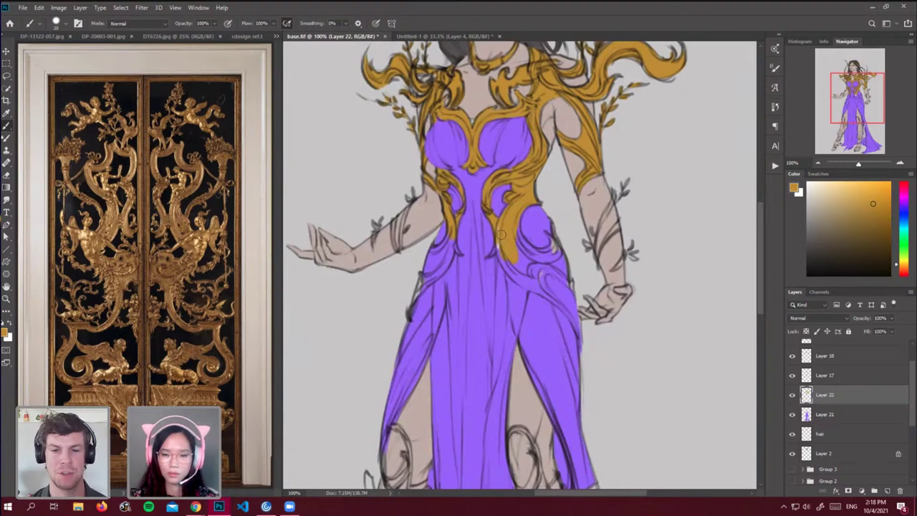
key(bracketleft)
key(bracketleft)
key(bracketleft)
key(bracketright)
key(bracketright)
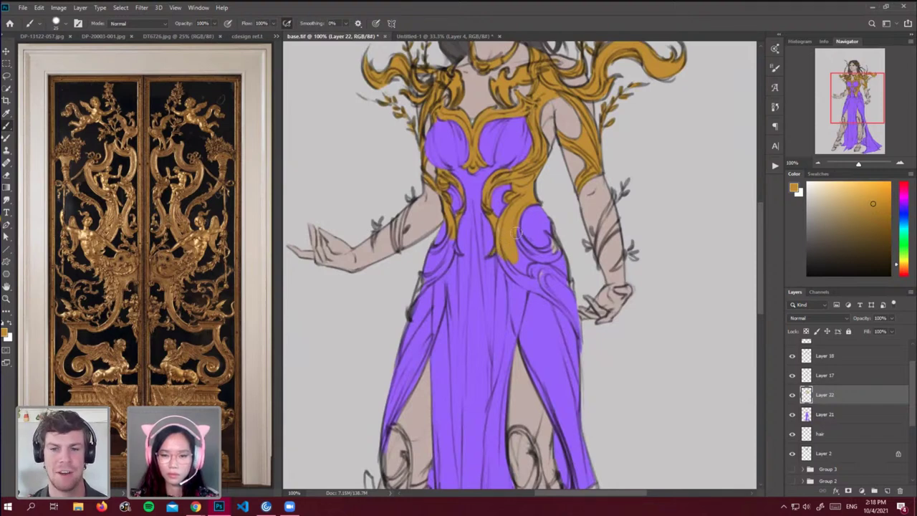
mouse_move(519, 234)
mouse_down()
mouse_move(539, 252)
mouse_move(521, 241)
mouse_move(548, 250)
mouse_move(548, 237)
mouse_move(535, 256)
mouse_up()
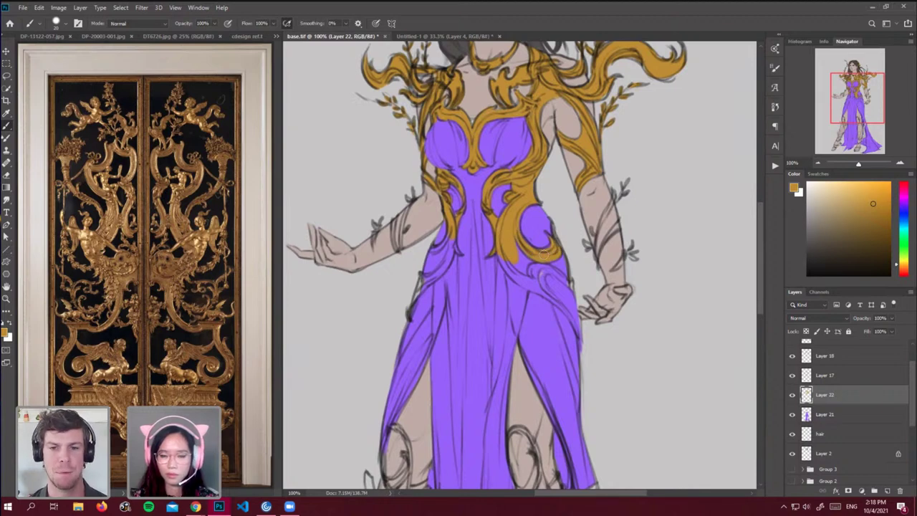
Paint the scroll below the left hip curl gold, tapering it down along the outer edge of the skirt.
key(bracketleft)
key(bracketleft)
key(bracketleft)
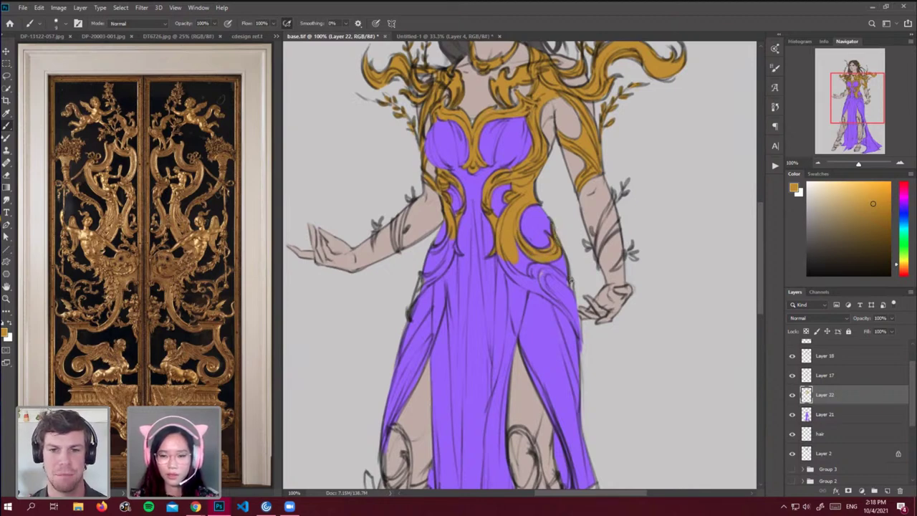
key(bracketright)
key(bracketright)
mouse_move(549, 273)
mouse_down()
mouse_move(564, 285)
mouse_move(536, 271)
mouse_up()
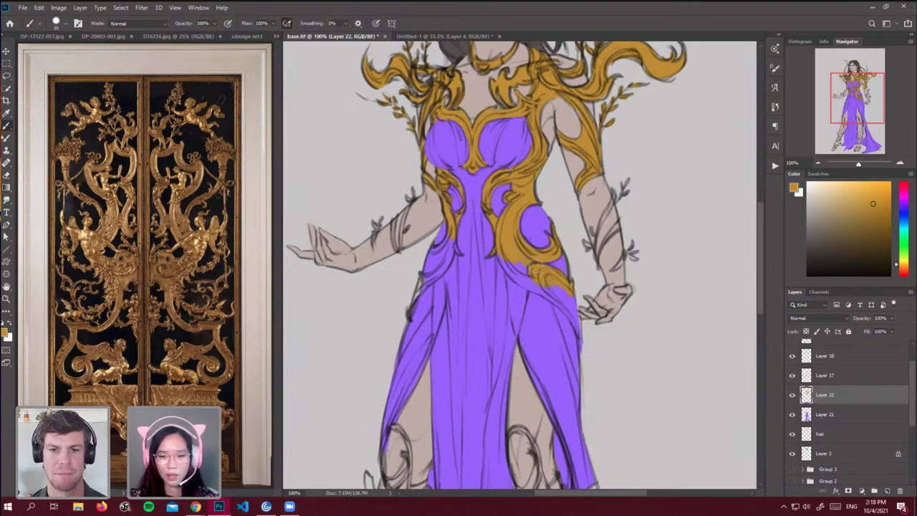
mouse_move(502, 254)
mouse_down()
mouse_move(531, 285)
mouse_move(531, 276)
mouse_move(550, 279)
mouse_move(562, 296)
mouse_move(571, 292)
mouse_move(580, 332)
mouse_up()
key(bracketleft)
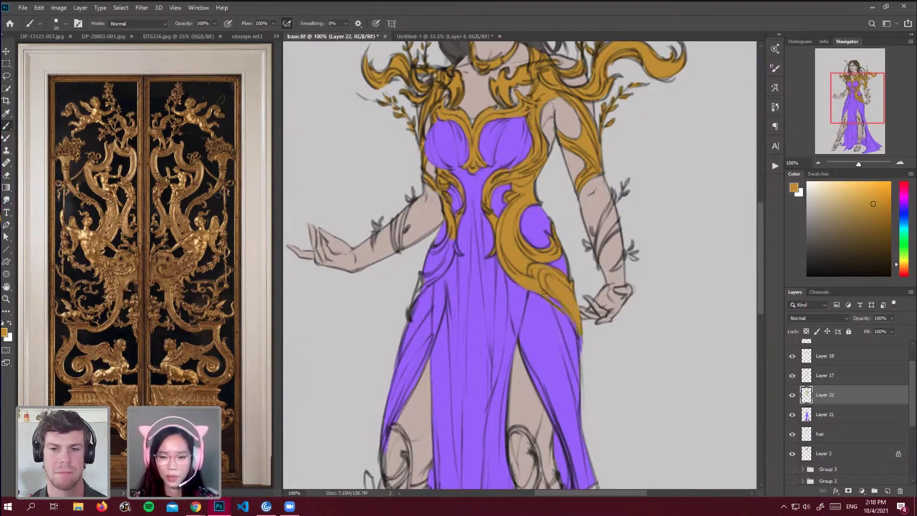
key(bracketright)
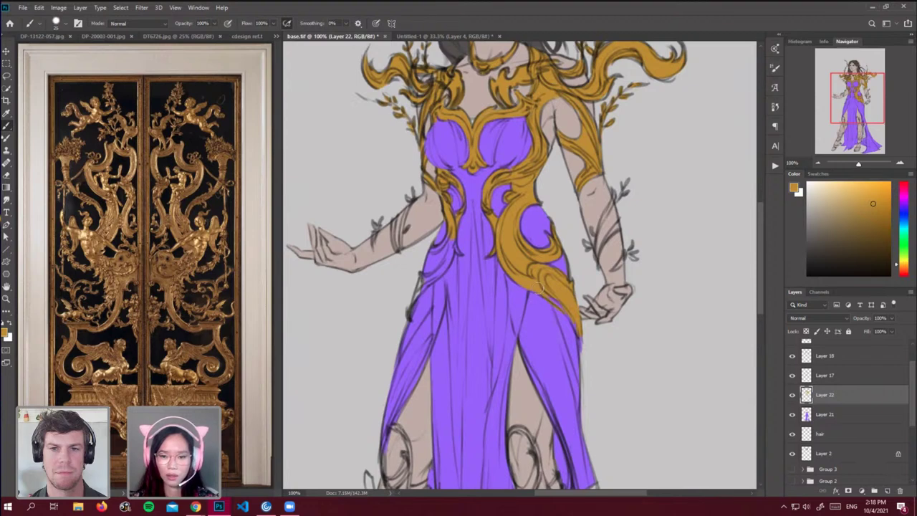
click(774, 48)
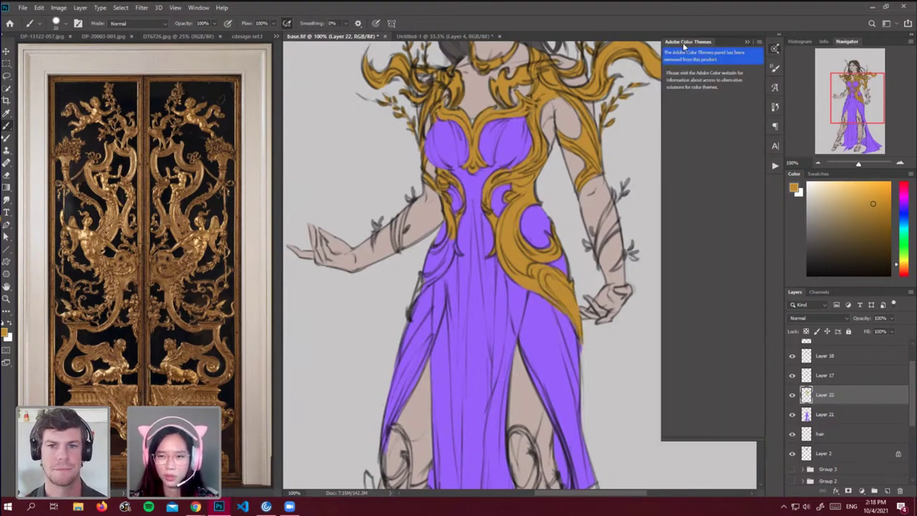
click(774, 50)
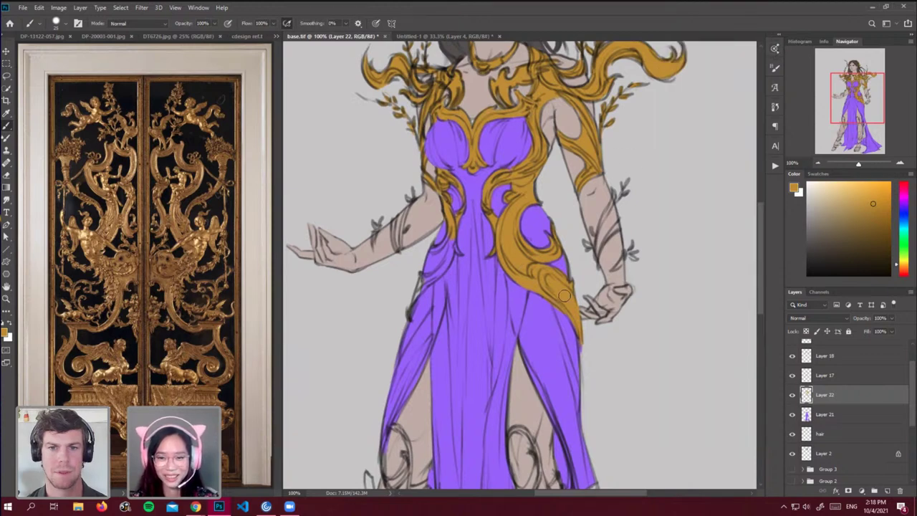
Paint the scroll around the character's right hip and the leafy vines wrapping both forearms gold.
key(e)
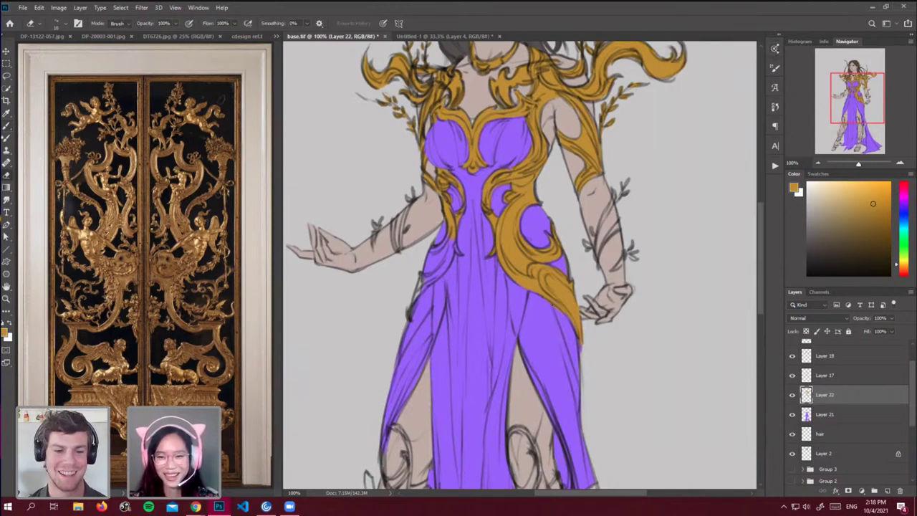
key(b)
mouse_move(449, 244)
mouse_down()
mouse_move(434, 274)
mouse_move(451, 240)
mouse_move(432, 251)
mouse_move(427, 278)
mouse_move(437, 270)
mouse_move(412, 308)
mouse_up()
key(bracketleft)
key(bracketleft)
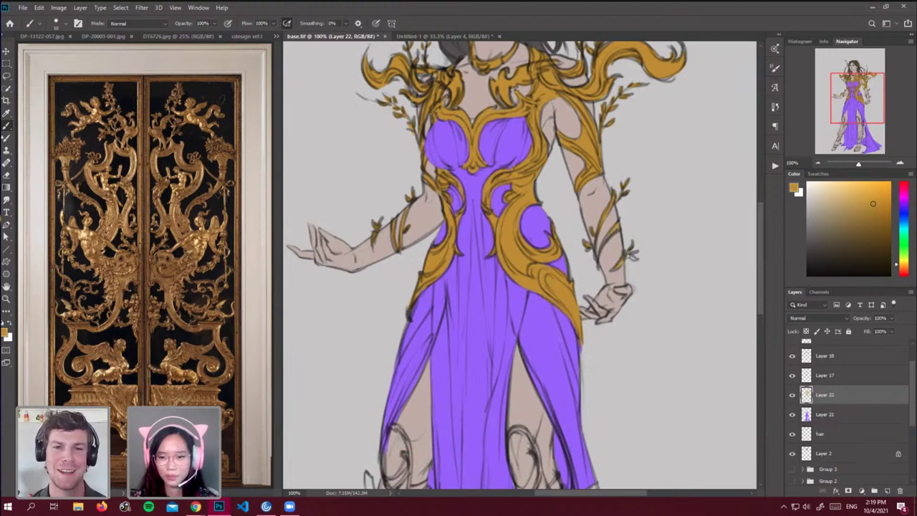
Fill the knee and shin guard on the character's right leg with gold, cleaning up the edges around the ankle.
scroll(759, 251, down, 10)
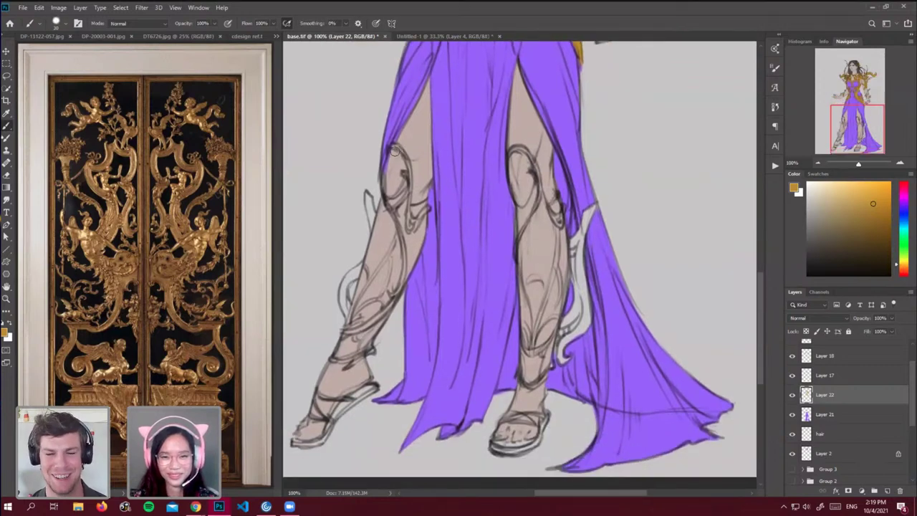
mouse_move(396, 149)
mouse_down()
mouse_move(402, 183)
mouse_move(406, 159)
mouse_move(402, 219)
mouse_move(387, 170)
mouse_move(395, 154)
mouse_move(391, 224)
mouse_move(410, 214)
mouse_move(395, 205)
mouse_move(376, 270)
mouse_move(392, 191)
mouse_move(376, 252)
mouse_move(399, 192)
mouse_move(400, 223)
mouse_move(400, 210)
mouse_move(410, 226)
mouse_move(423, 204)
mouse_move(420, 227)
mouse_move(424, 209)
mouse_move(412, 259)
mouse_move(418, 225)
mouse_move(371, 313)
mouse_move(402, 261)
mouse_move(384, 301)
mouse_move(416, 235)
mouse_move(362, 324)
mouse_move(369, 271)
mouse_move(342, 278)
mouse_move(367, 285)
mouse_move(369, 267)
mouse_move(338, 357)
mouse_move(369, 351)
mouse_up()
key(bracketright)
key(bracketright)
key(bracketleft)
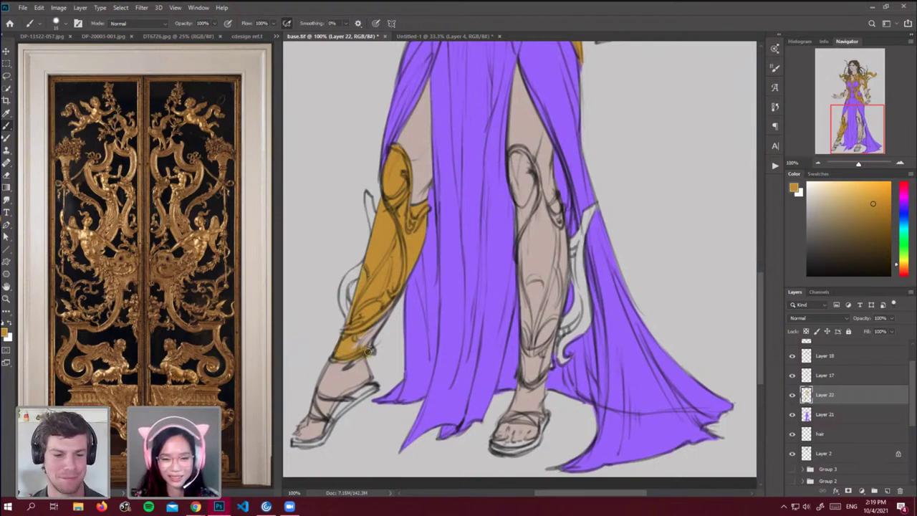
key(e)
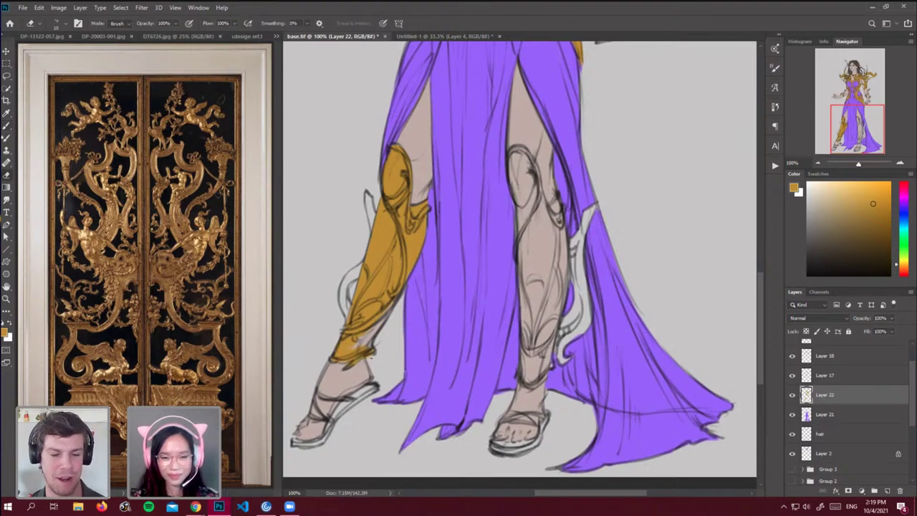
key(b)
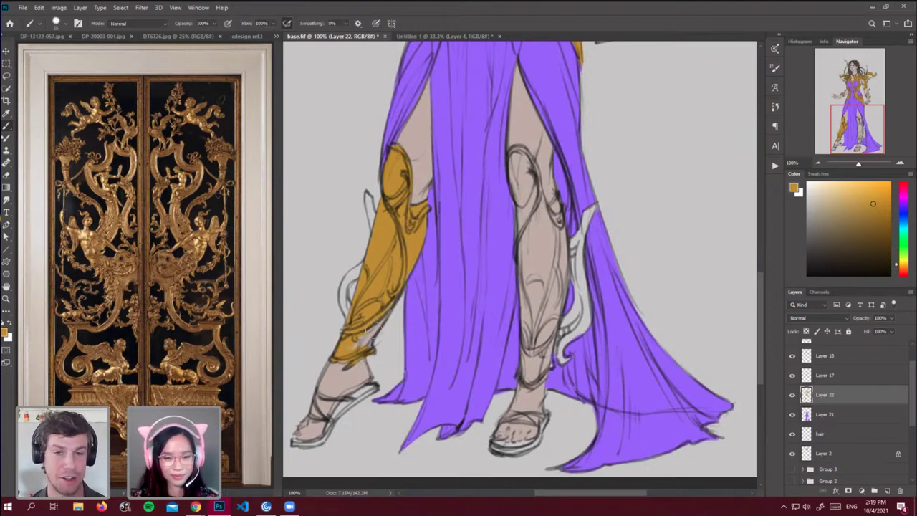
key(e)
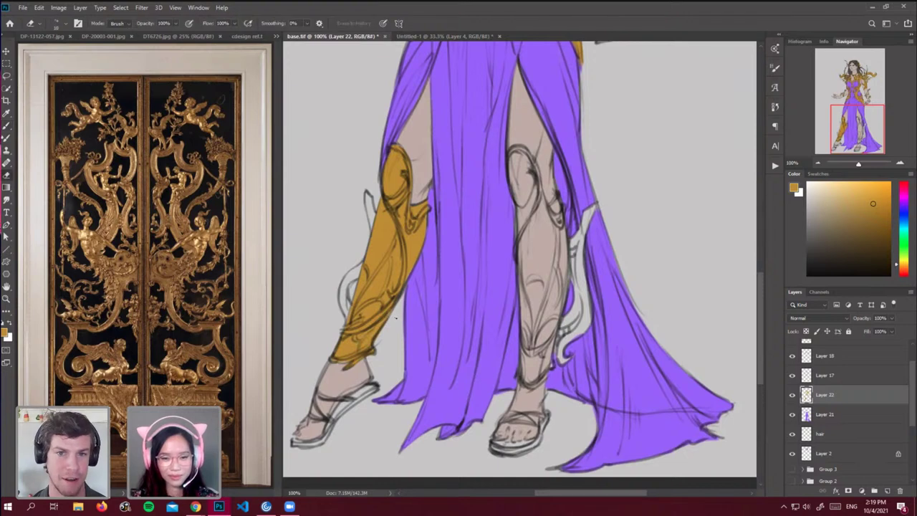
key(b)
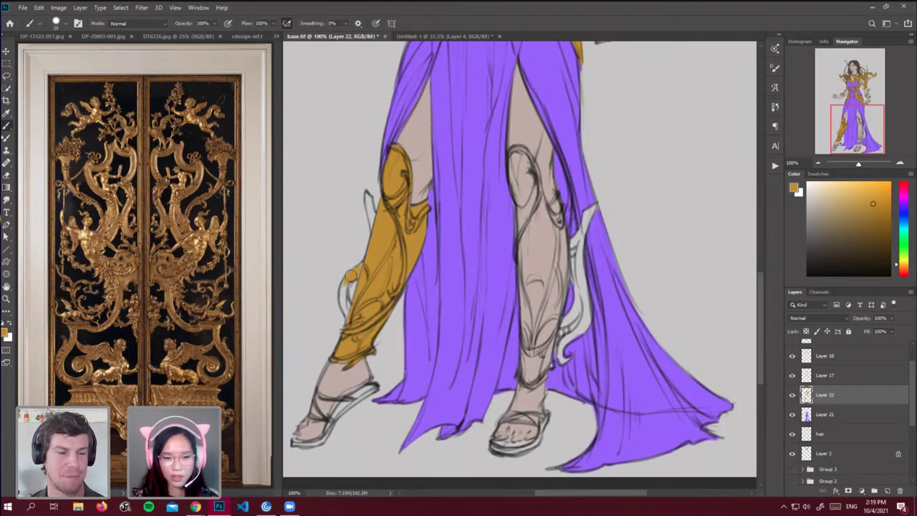
Paint the open curl and the pointed spike along the outer edge of the right shin guard gold.
drag(349, 281, 348, 326)
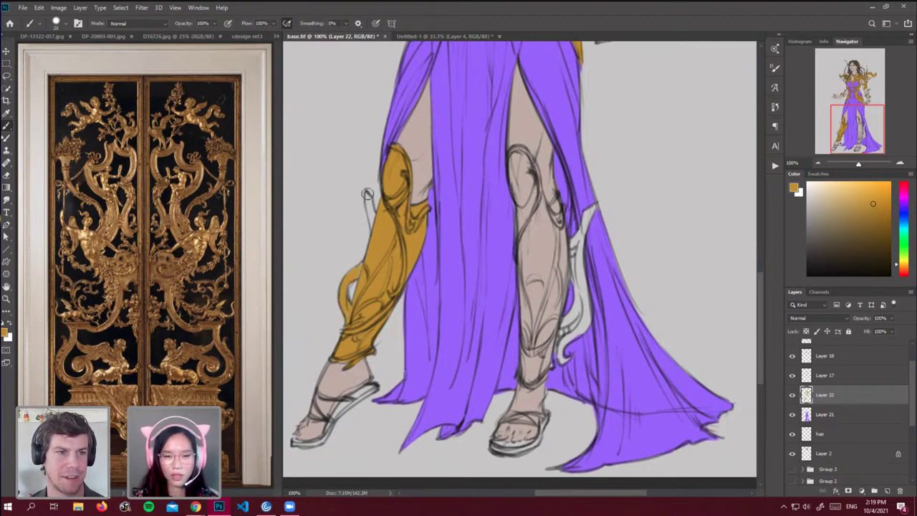
key(bracketleft)
key(bracketleft)
mouse_move(365, 195)
mouse_down()
mouse_move(369, 218)
mouse_move(371, 208)
mouse_up()
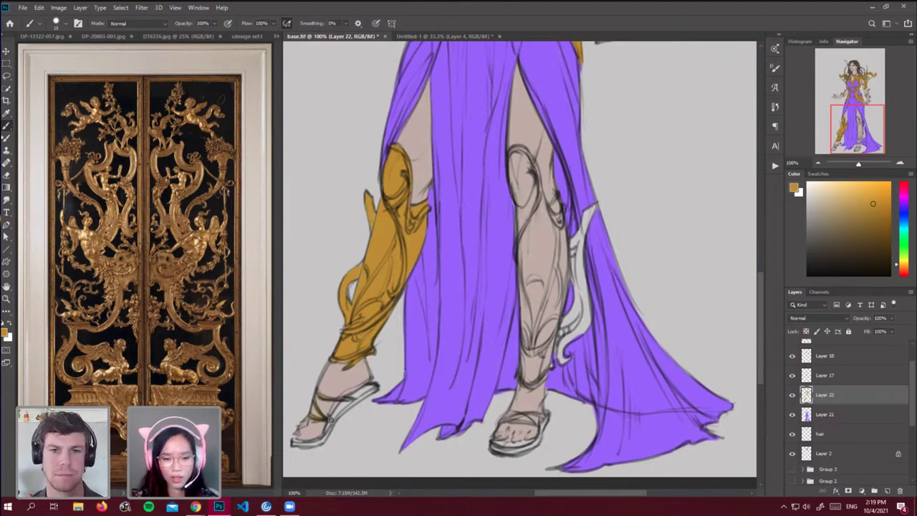
Paint the straps and sole of the sandal on the character's right foot gold.
key(bracketright)
key(bracketright)
mouse_move(355, 394)
mouse_down()
mouse_move(330, 421)
mouse_move(369, 389)
mouse_move(319, 442)
mouse_move(293, 442)
mouse_up()
Fill the knee and shin guard on the character's left leg with gold, from the knee down to the ankle.
mouse_move(521, 167)
mouse_down()
mouse_move(537, 222)
mouse_move(521, 157)
mouse_move(523, 253)
mouse_move(518, 241)
mouse_move(529, 262)
mouse_up()
mouse_move(542, 218)
mouse_down()
mouse_move(557, 196)
mouse_move(563, 212)
mouse_move(544, 246)
mouse_move(553, 230)
mouse_move(556, 291)
mouse_move(553, 227)
mouse_move(549, 279)
mouse_move(561, 287)
mouse_move(562, 263)
mouse_move(537, 355)
mouse_move(554, 230)
mouse_move(534, 304)
mouse_up()
key(])
key(])
key(])
key(])
key(])
key(])
mouse_move(528, 254)
mouse_down()
mouse_move(532, 377)
mouse_move(544, 315)
mouse_move(548, 328)
mouse_up()
Paint the long scroll beside the left shin guard and the sandal on the left foot gold.
key([)
mouse_move(576, 240)
mouse_down()
mouse_move(596, 205)
mouse_move(578, 262)
mouse_move(579, 251)
mouse_move(570, 315)
mouse_up()
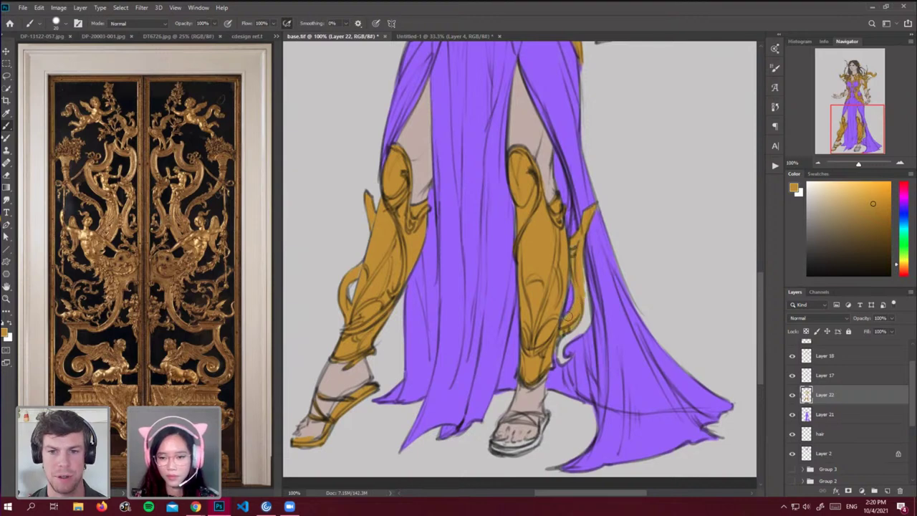
mouse_move(582, 271)
mouse_down()
mouse_move(586, 314)
mouse_move(579, 285)
mouse_move(563, 359)
mouse_move(558, 335)
mouse_up()
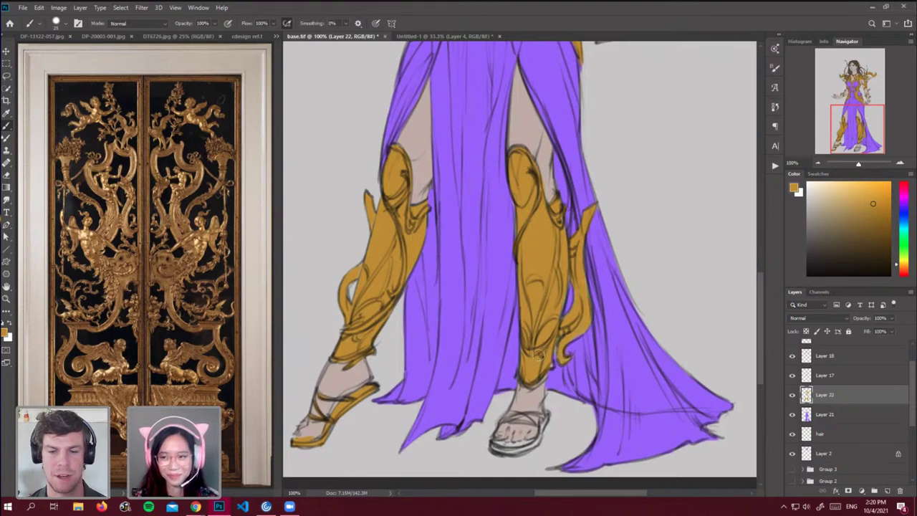
mouse_move(517, 415)
mouse_down()
mouse_move(537, 427)
mouse_move(512, 424)
mouse_move(547, 418)
mouse_move(537, 439)
mouse_move(498, 447)
mouse_move(537, 440)
mouse_up()
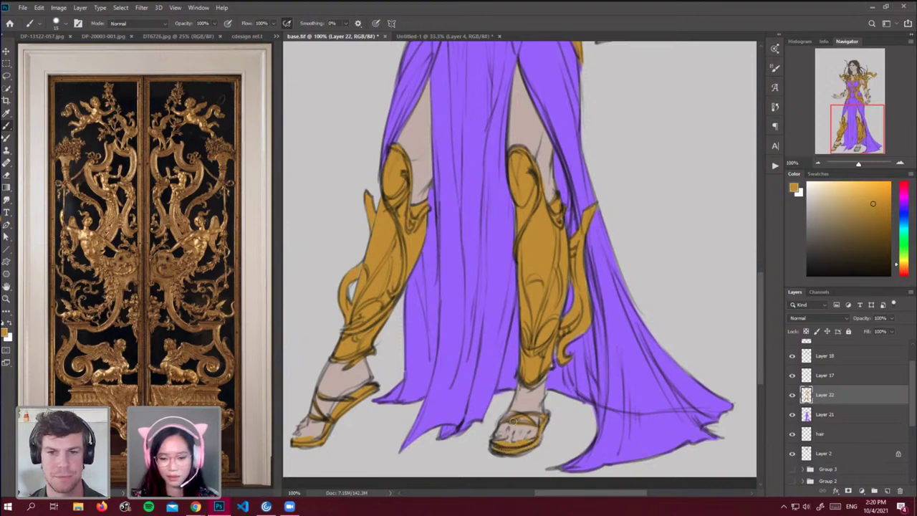
Try a gold brush stroke on the bare left thigh in the skirt slit and undo it.
drag(762, 284, 770, 166)
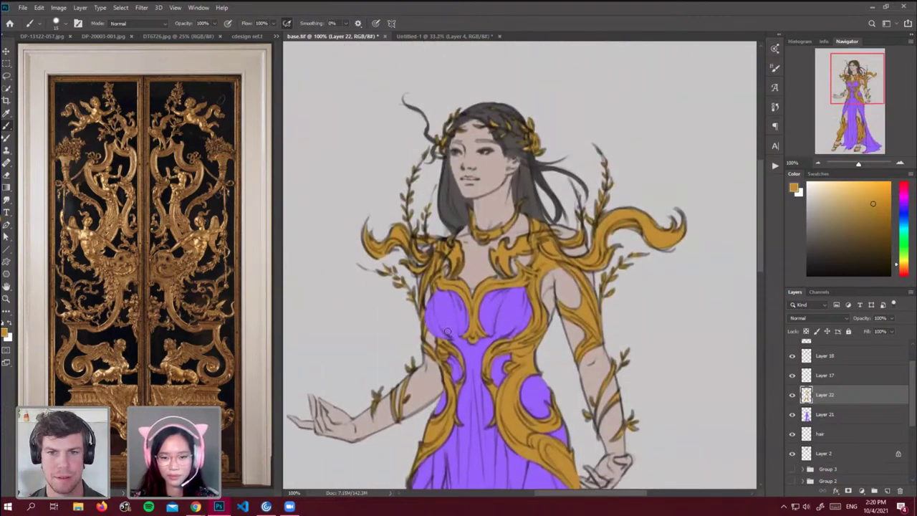
click(818, 164)
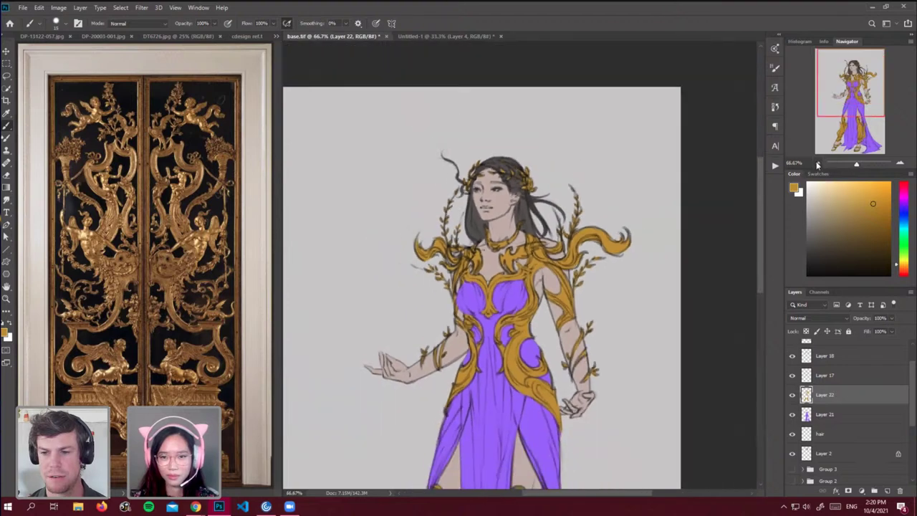
drag(848, 115, 848, 131)
click(818, 164)
click(819, 165)
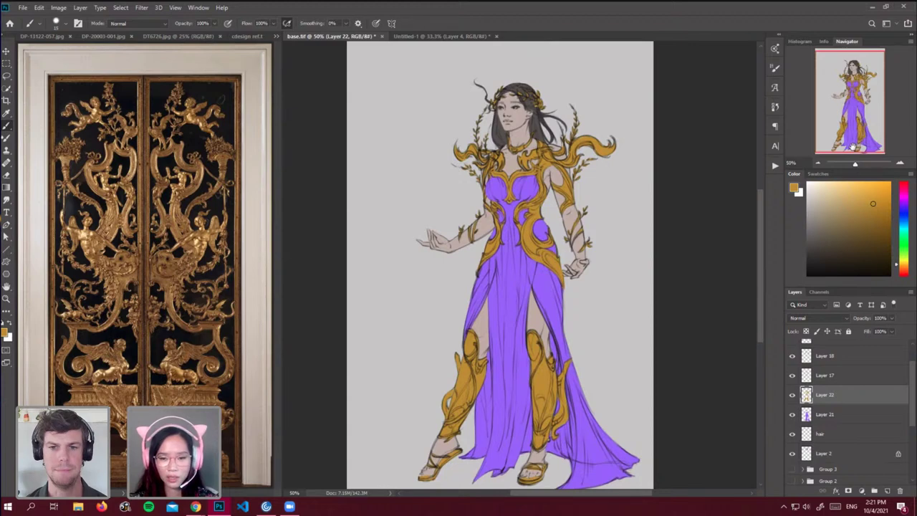
drag(535, 314, 542, 329)
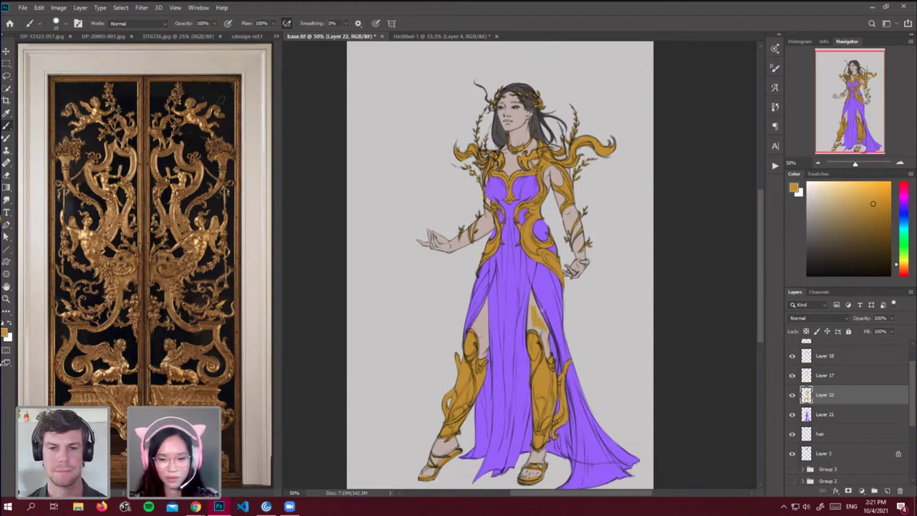
key(ctrl+z)
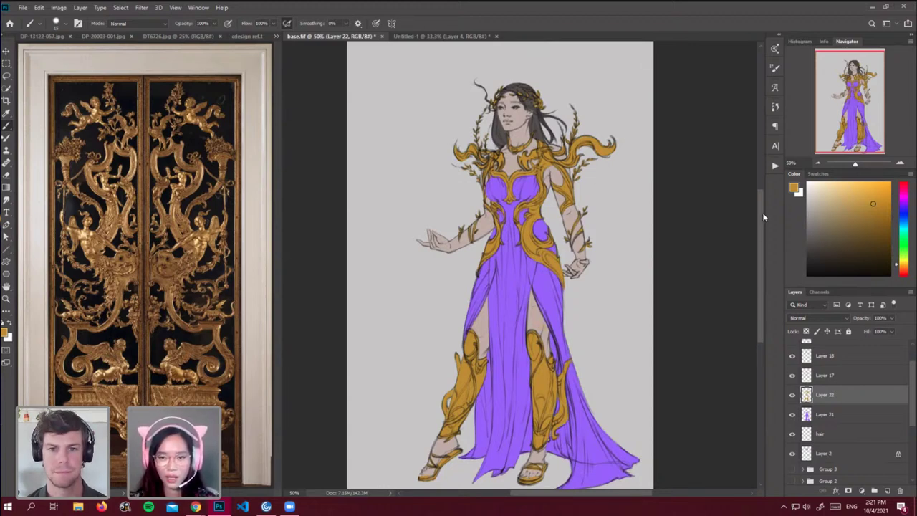
Hide and show the hair layer to check its contents, and sample the skin colour with Layer 2 selected.
scroll(762, 212, down, 2)
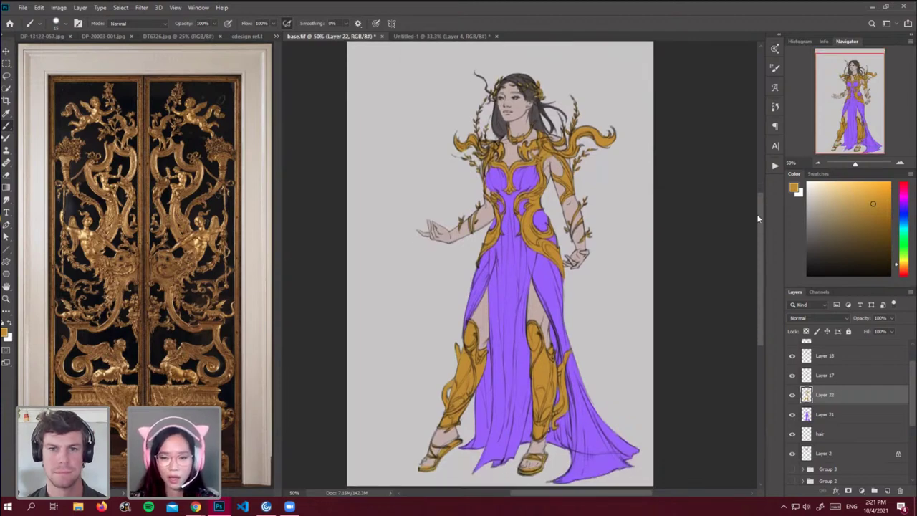
drag(913, 394, 898, 377)
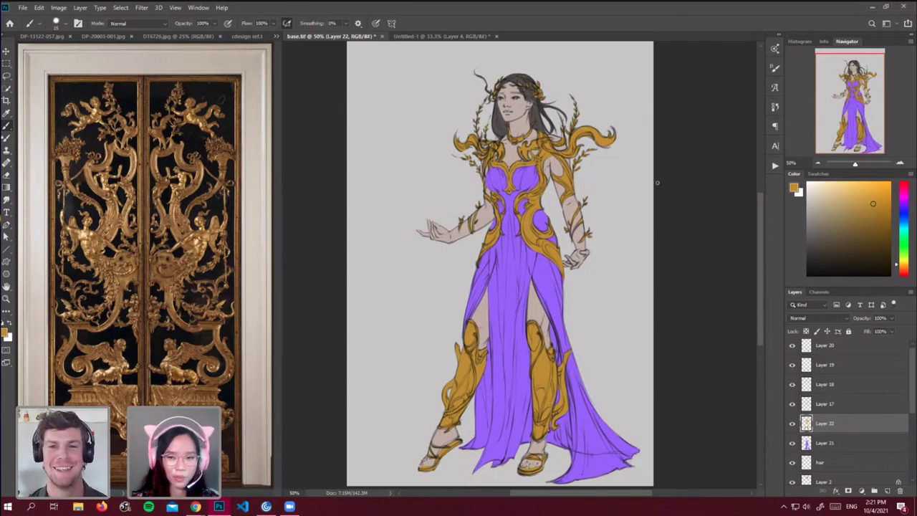
drag(762, 238, 762, 227)
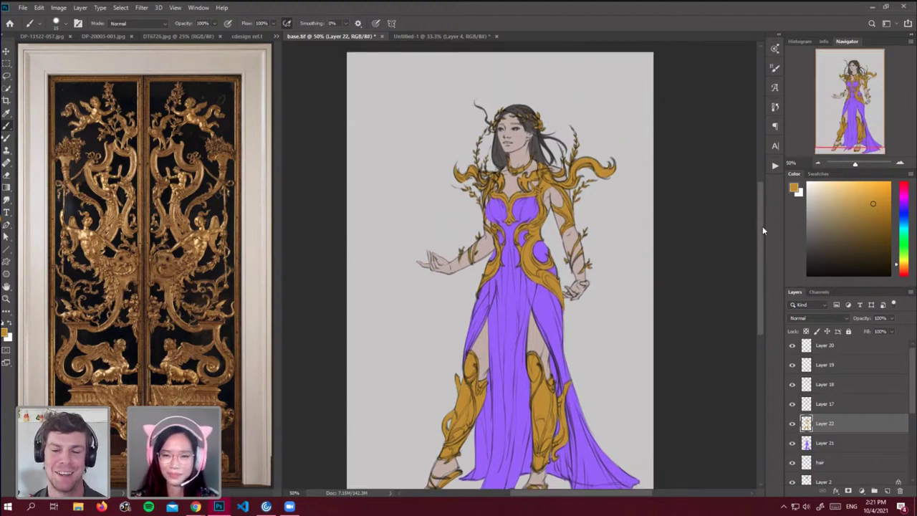
scroll(912, 404, down, 2)
click(840, 428)
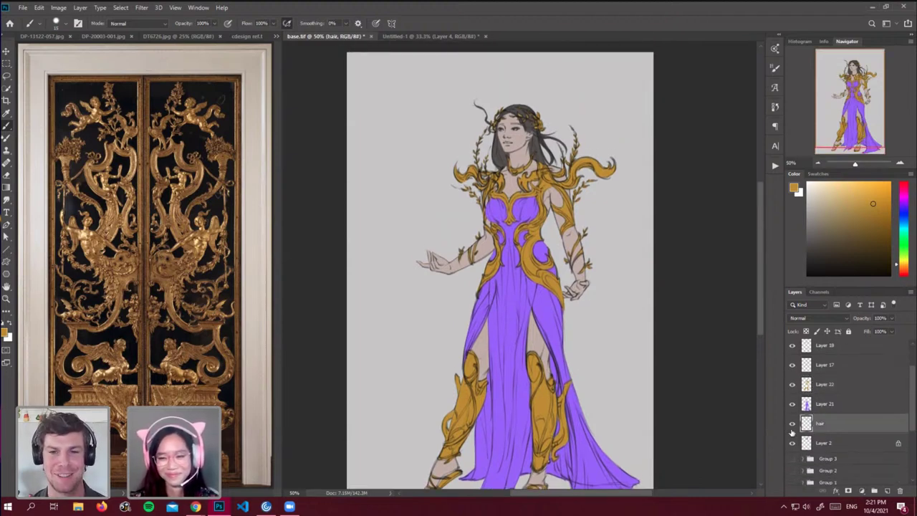
click(792, 428)
click(791, 425)
click(808, 445)
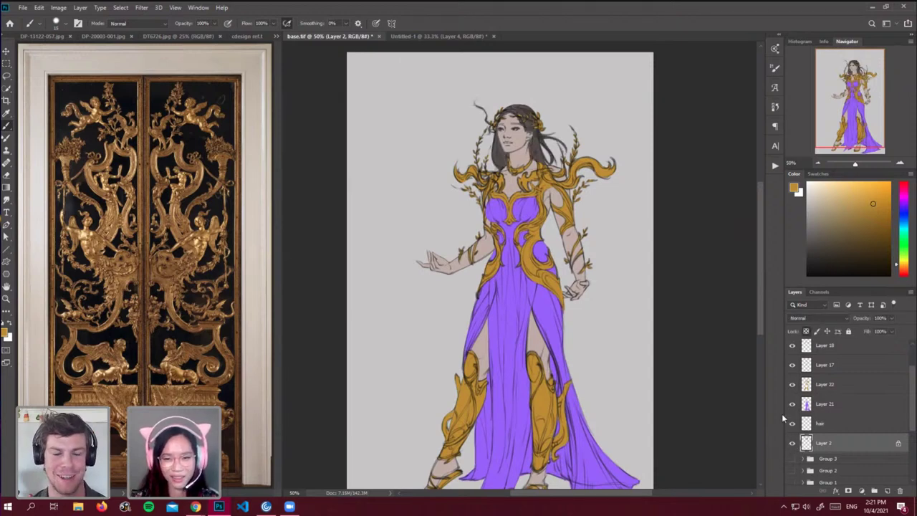
alt+click(504, 175)
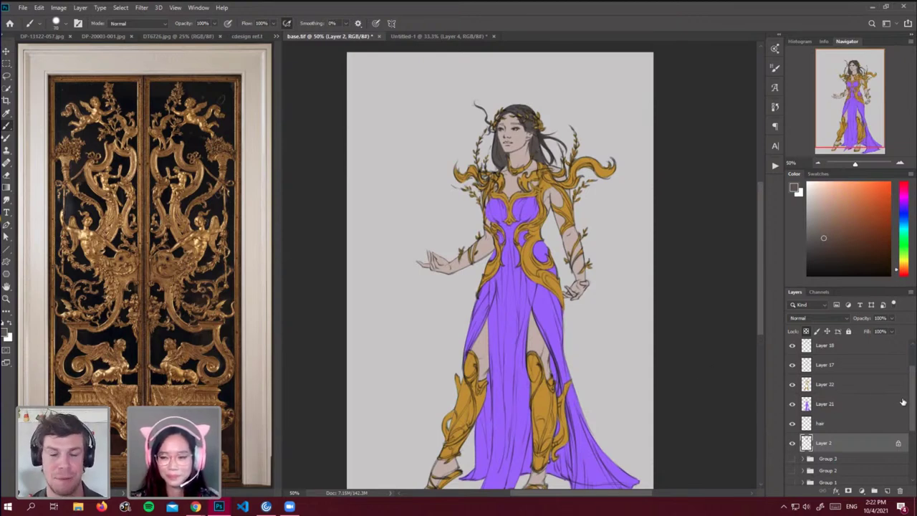
Lock the transparent pixels of Layer 21 and apply a linear gradient of pale lavender fading down the purple dress.
click(849, 404)
alt+click(538, 235)
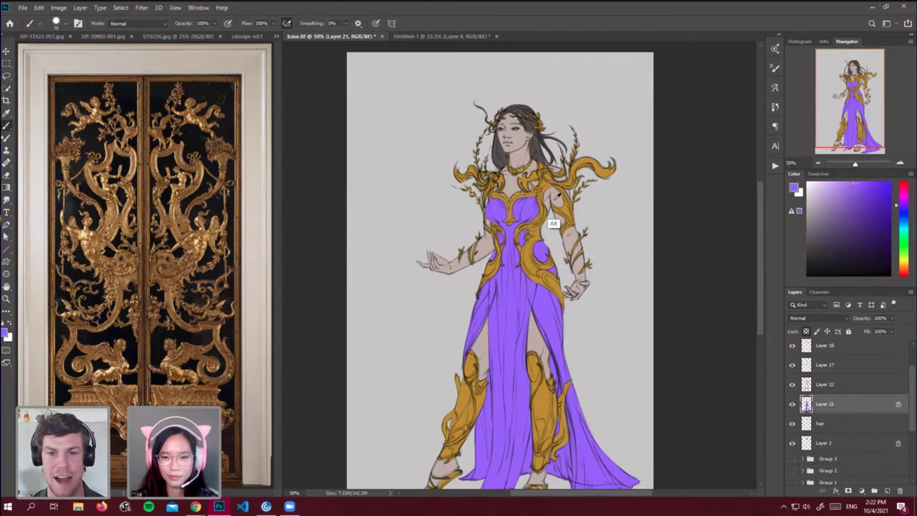
click(10, 191)
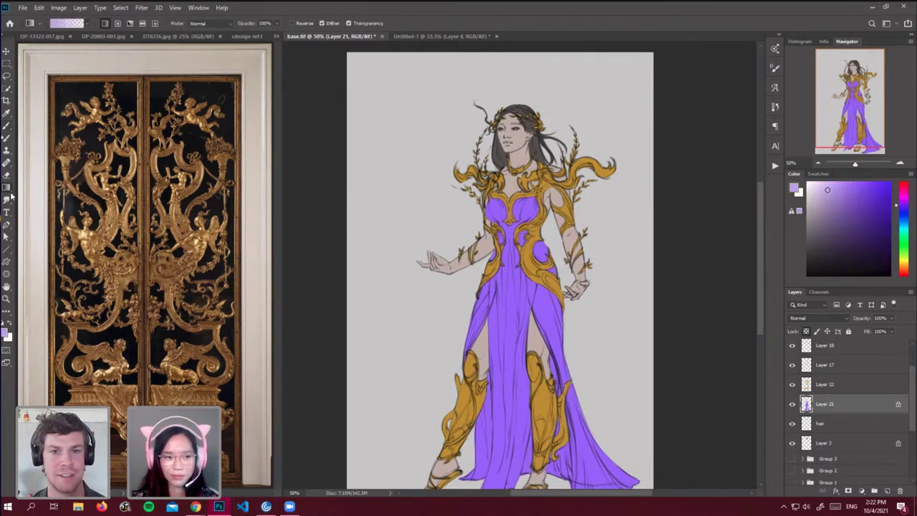
drag(760, 237, 761, 247)
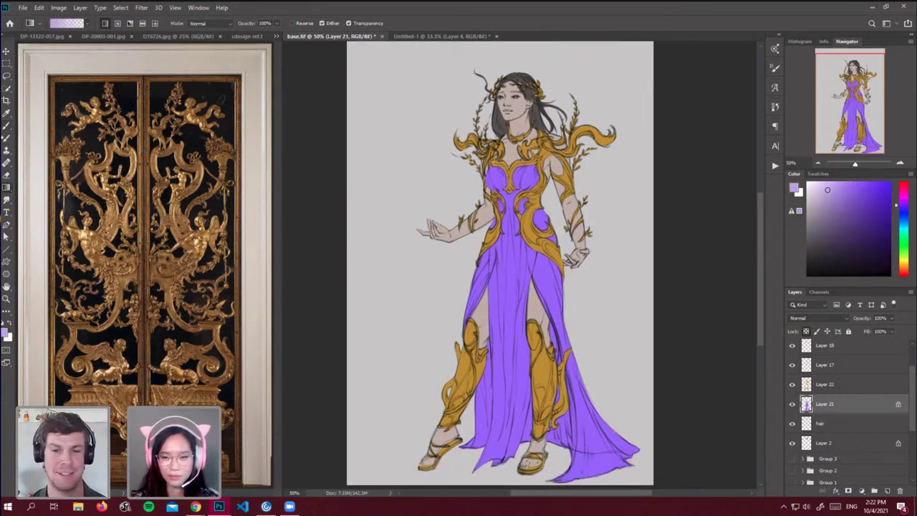
drag(510, 178, 514, 490)
key(ctrl+z)
key(ctrl+z)
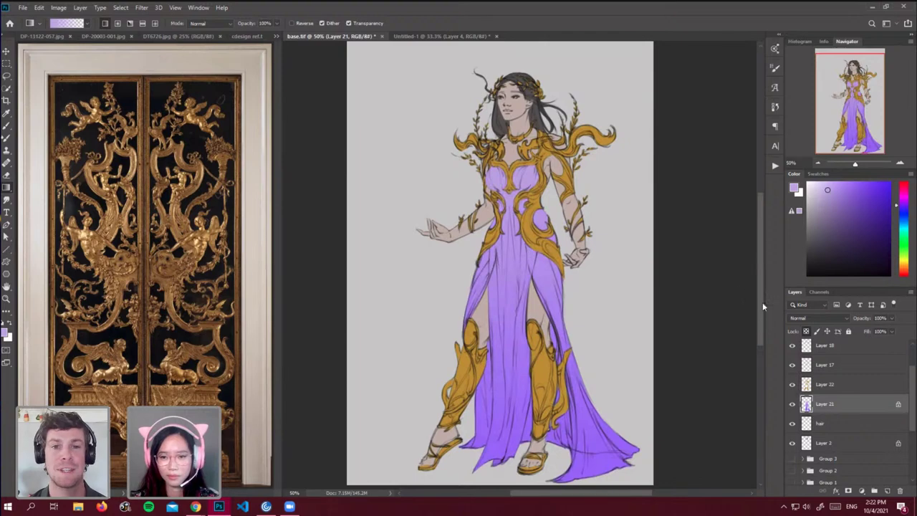
Select Layer 22, sample the ornament gold and shift the colour to a dark reddish brown.
click(824, 384)
alt+click(545, 362)
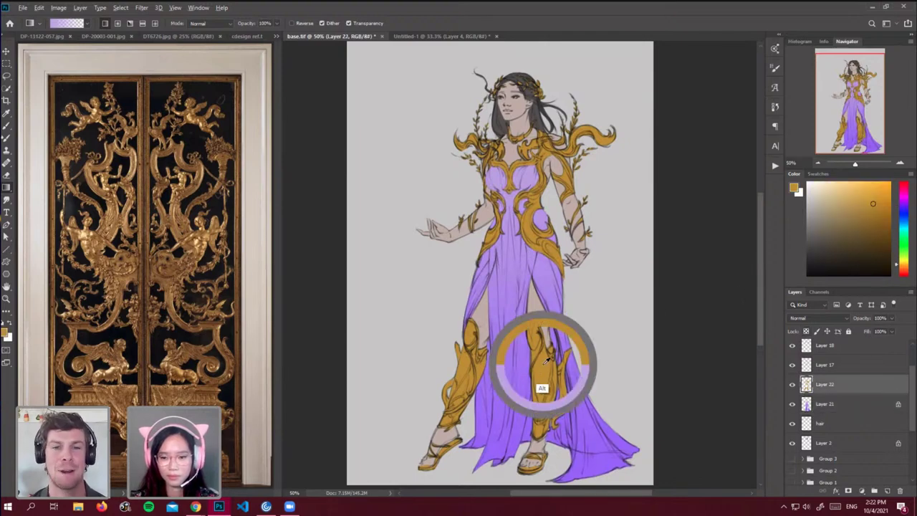
click(886, 217)
click(902, 272)
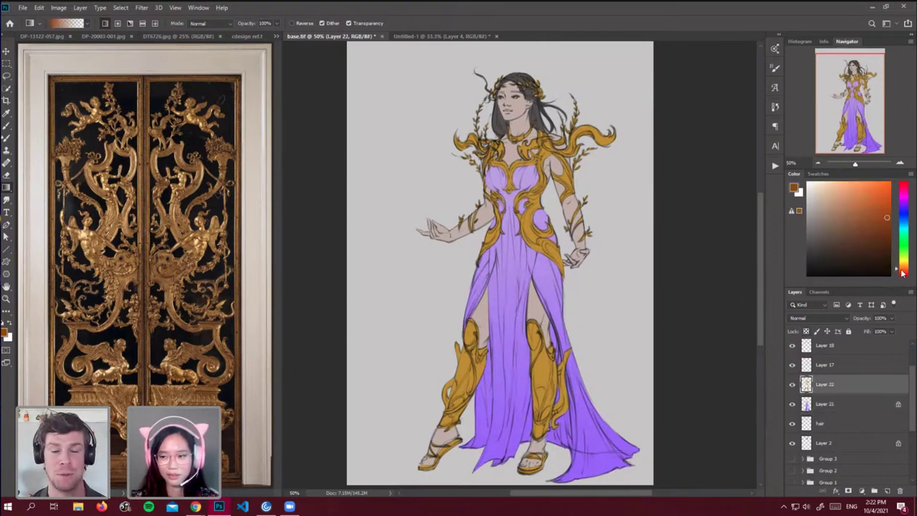
click(870, 229)
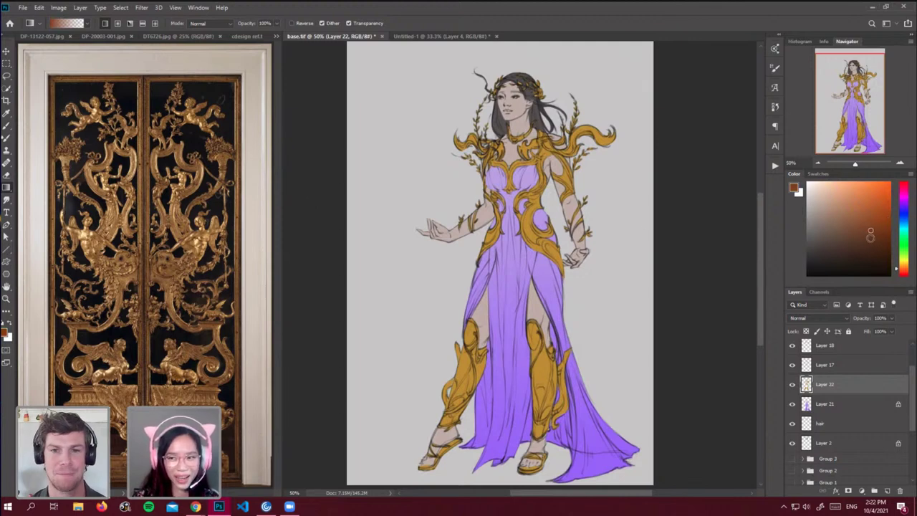
Choose a soft brush for shading and enlarge it to 175 px.
click(6, 133)
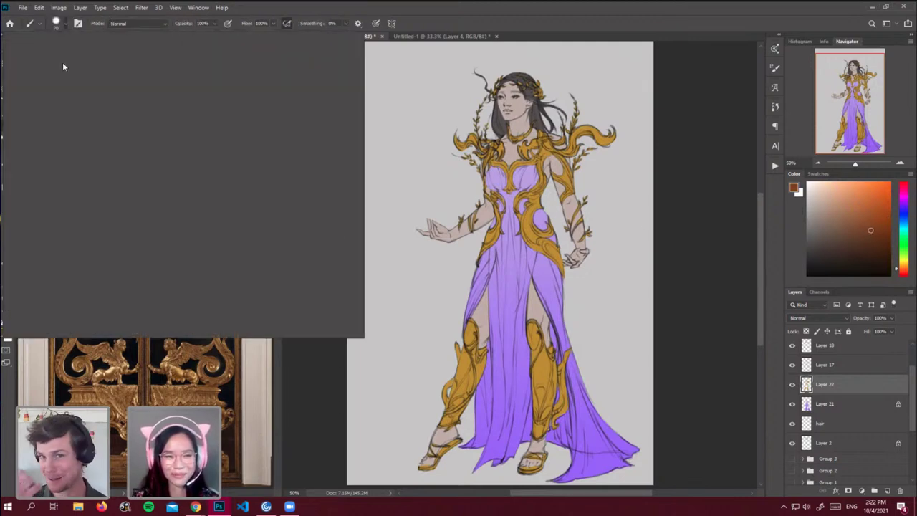
click(64, 24)
click(138, 146)
click(686, 235)
key(bracketright)
key(bracketright)
key(bracketright)
key(bracketright)
key(bracketright)
key(bracketright)
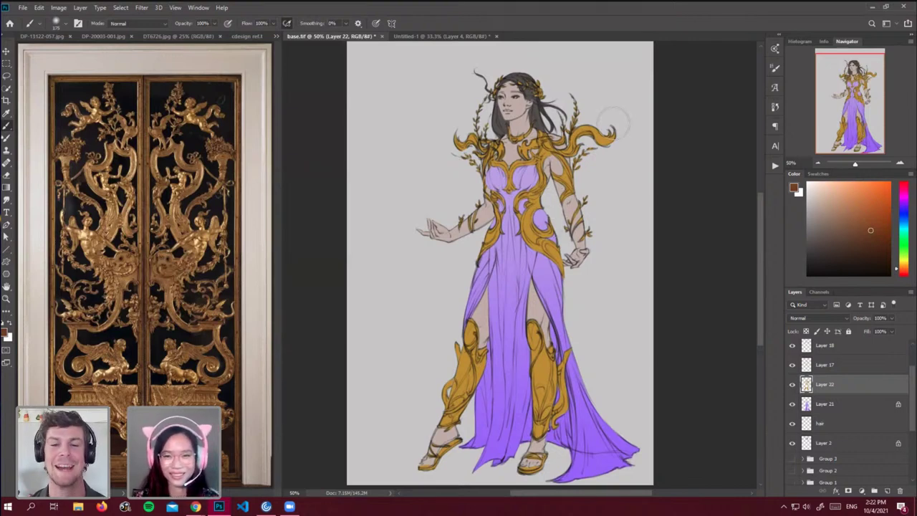
Lock the transparent pixels of Layer 22, try brown shading on the tip of the large shoulder scroll, and return to a sampled gold.
mouse_move(614, 134)
mouse_down()
mouse_move(594, 147)
mouse_move(608, 149)
mouse_up()
key(ctrl+z)
click(806, 331)
key(bracketright)
key(bracketright)
key(bracketright)
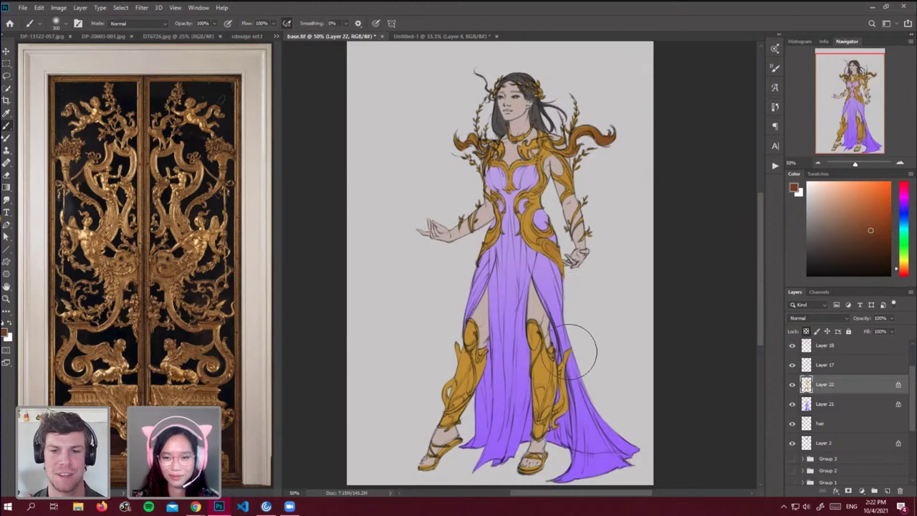
alt+click(546, 396)
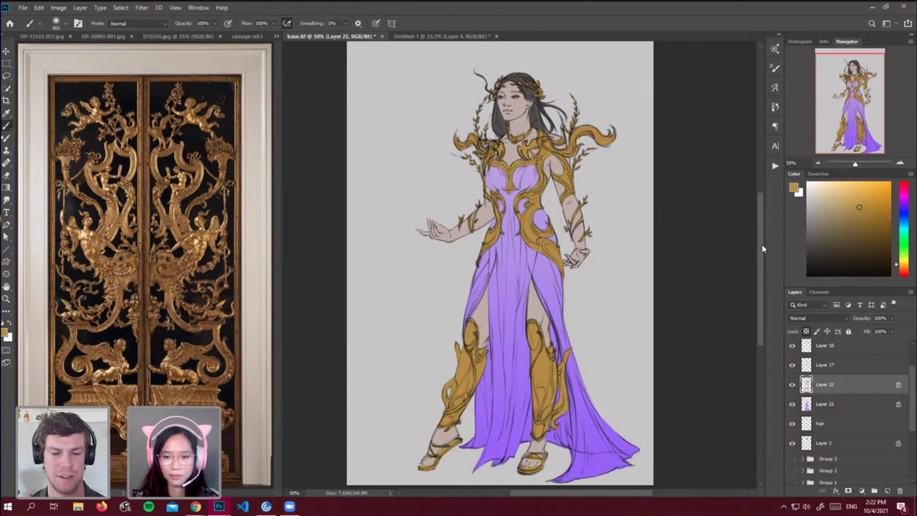
Add a new layer directly above the hair layer.
scroll(762, 243, up, 1)
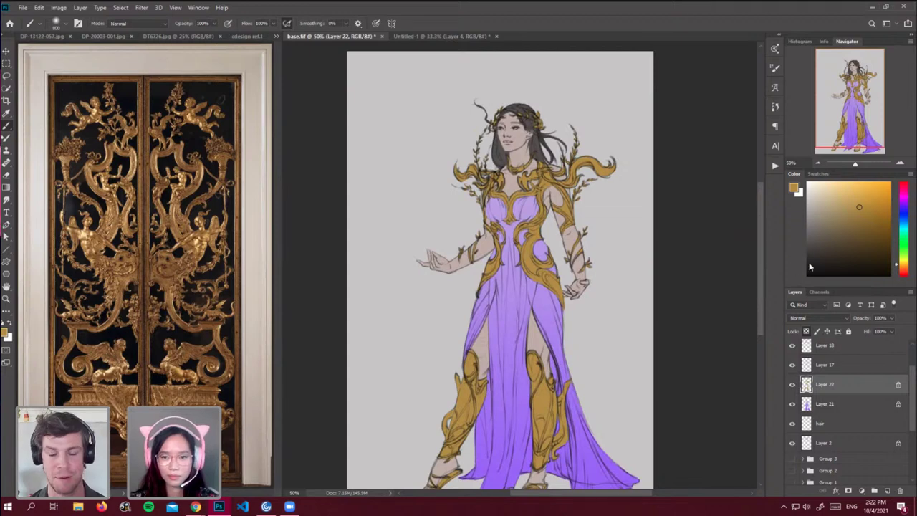
click(900, 164)
key(ctrl+plus)
drag(759, 213, 762, 173)
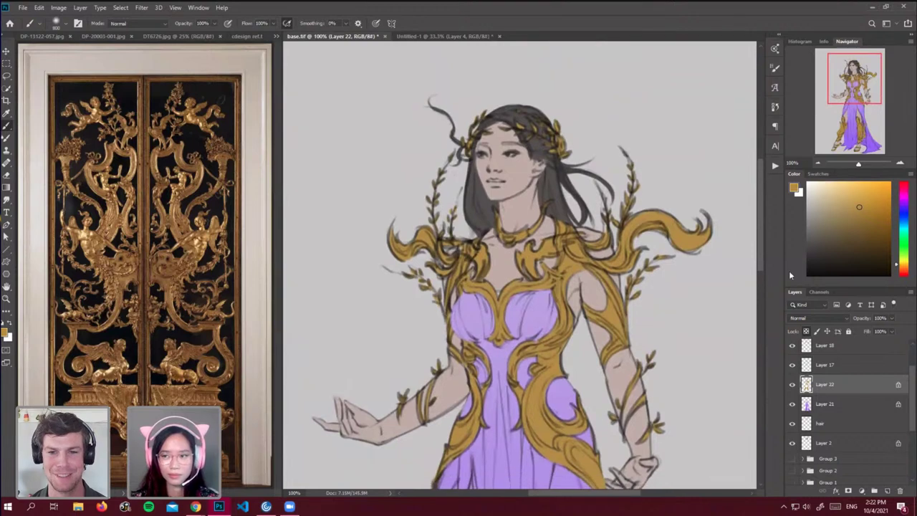
click(822, 443)
click(792, 444)
click(792, 446)
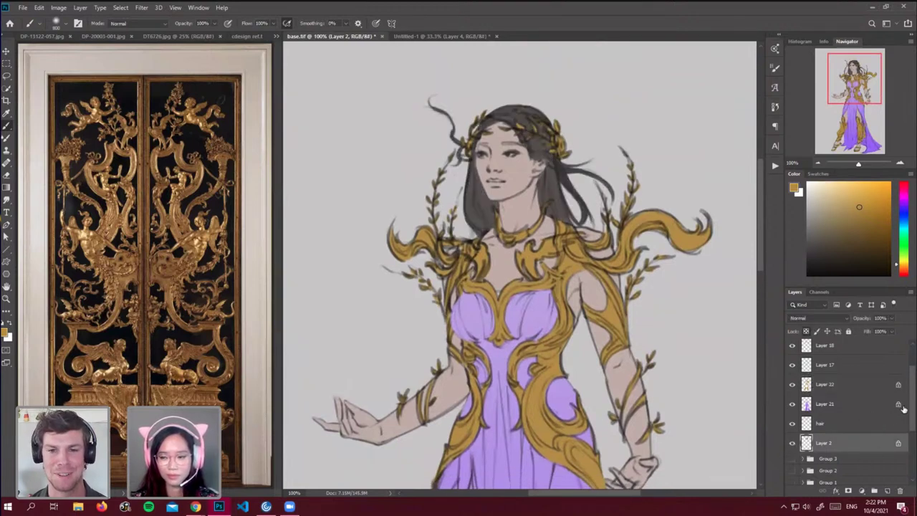
click(850, 428)
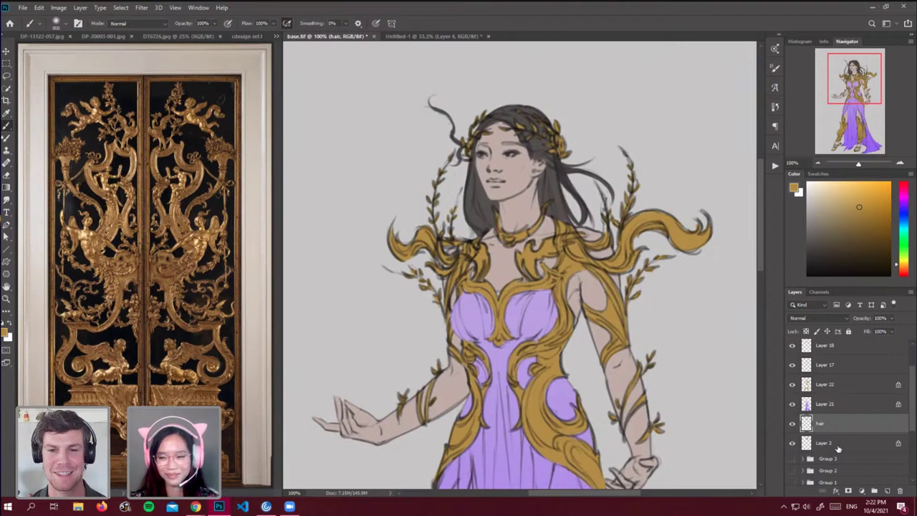
click(835, 447)
click(854, 429)
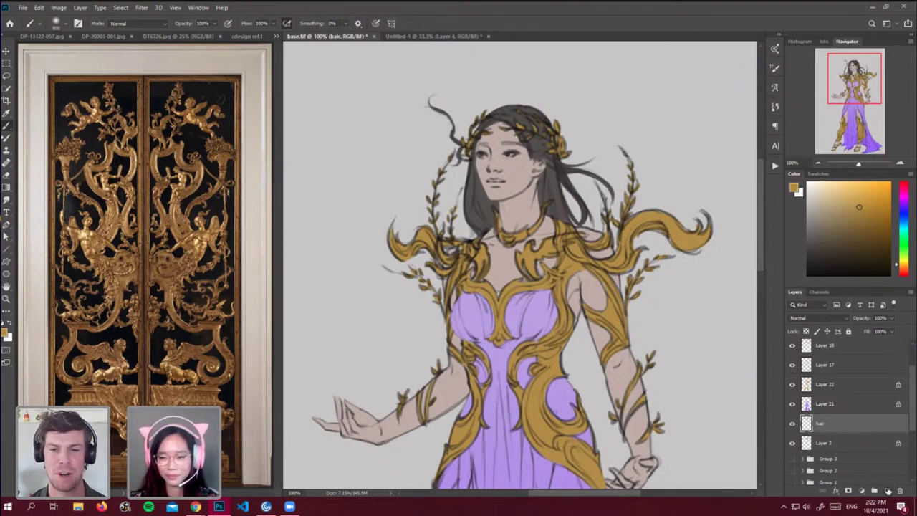
click(887, 491)
Sample a dark brown from the hair, choose the gz_sketching brush and reduce it to 10 px.
alt+click(467, 207)
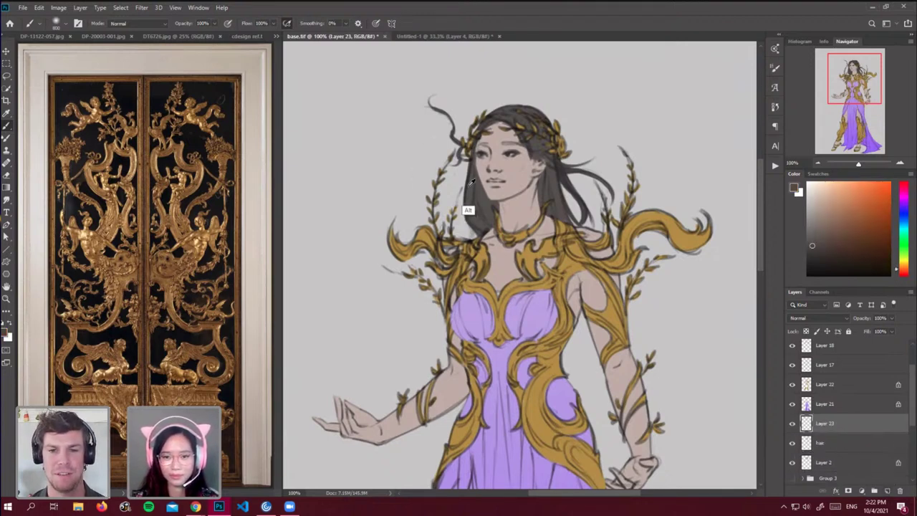
click(64, 26)
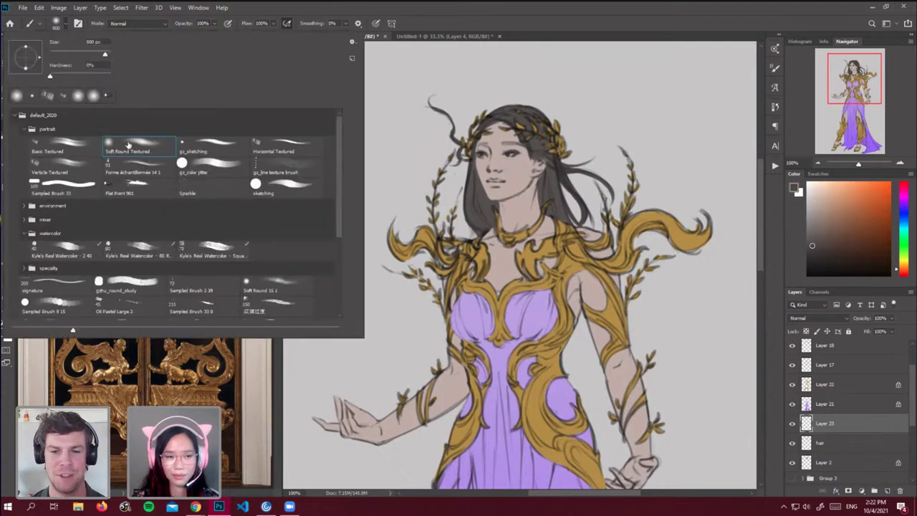
click(208, 143)
click(752, 29)
key(bracketleft)
key(bracketleft)
key(bracketleft)
key(bracketleft)
key(bracketleft)
key(bracketleft)
key(bracketleft)
key(bracketleft)
key(bracketleft)
key(bracketleft)
key(bracketleft)
key(bracketleft)
key(bracketleft)
key(bracketleft)
key(bracketleft)
key(bracketleft)
key(bracketleft)
key(bracketleft)
key(bracketleft)
key(bracketleft)
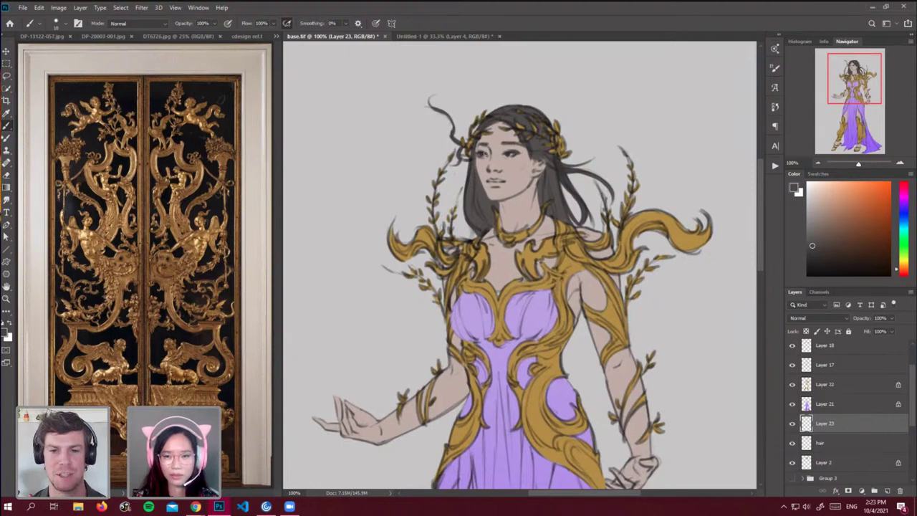
Lower the opacity of Layer 23 to 60%.
click(893, 318)
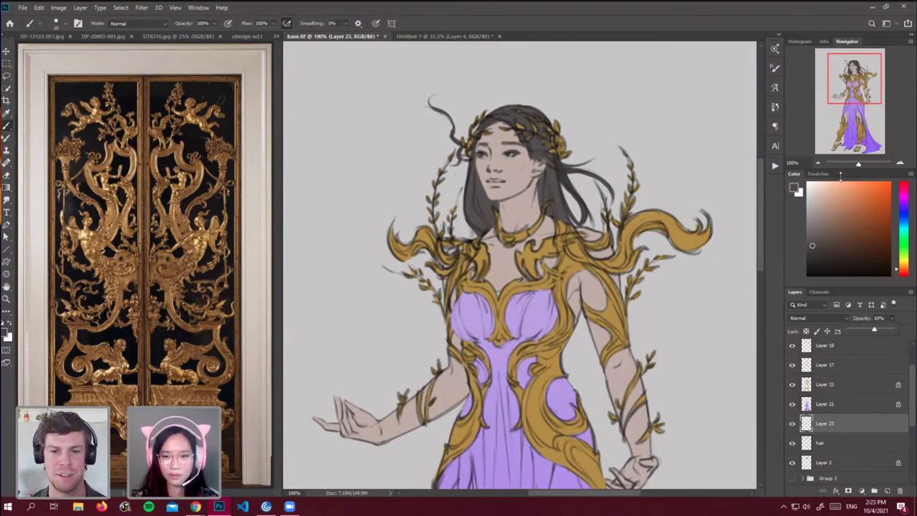
click(820, 164)
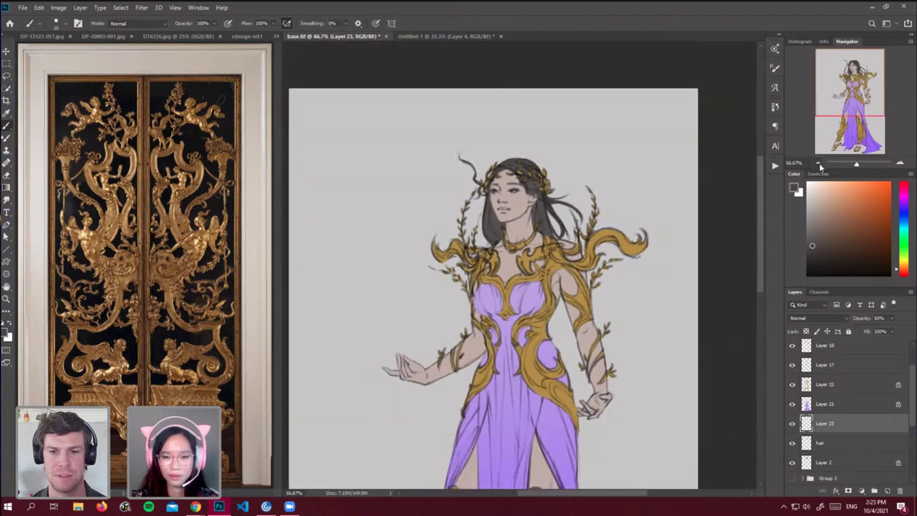
click(900, 163)
Paint the lips in a muted red on Layer 23 and set the layer's opacity to 39%.
click(854, 193)
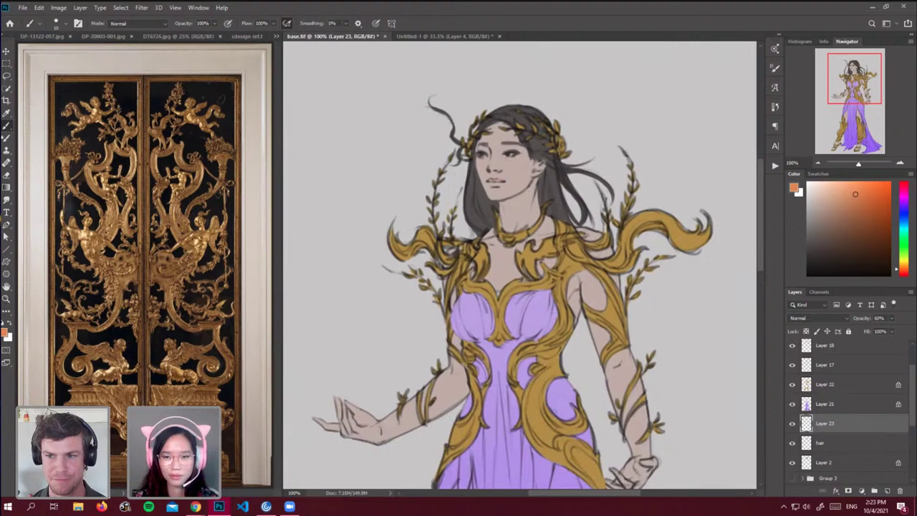
click(851, 215)
click(903, 275)
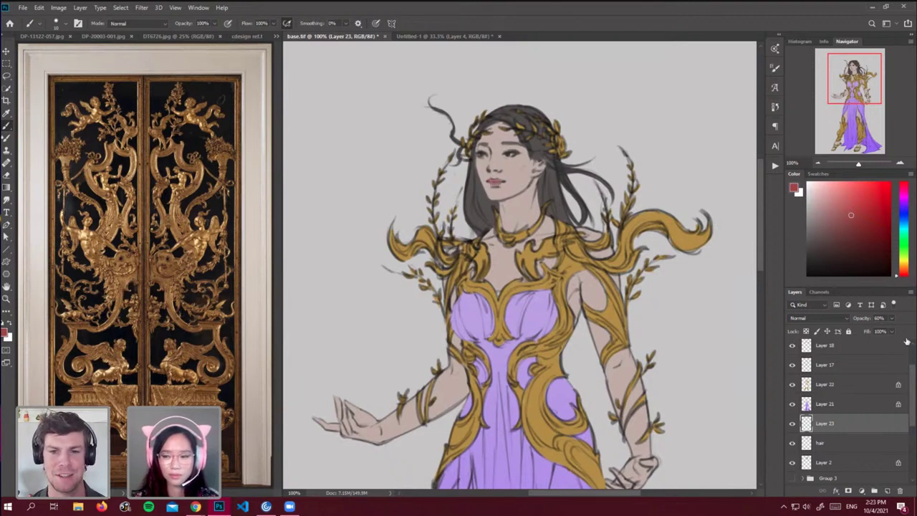
click(891, 319)
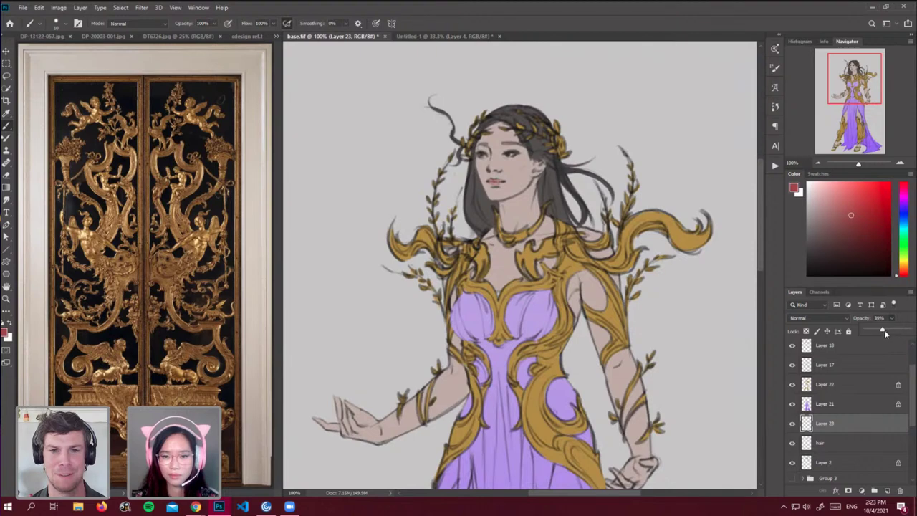
Widen the artwork view over the door reference and examine the whole figure at 40%, 48% and 50% zoom.
click(818, 164)
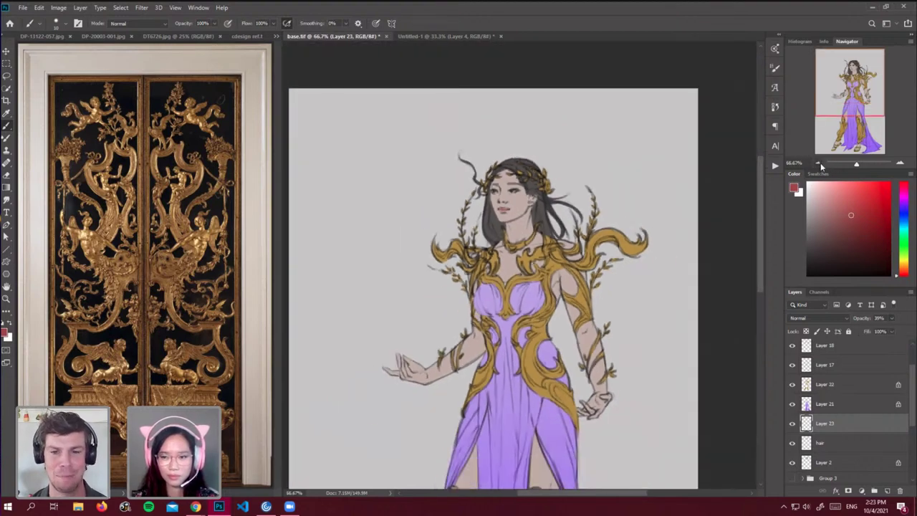
click(819, 164)
drag(762, 213, 760, 245)
drag(806, 164, 759, 159)
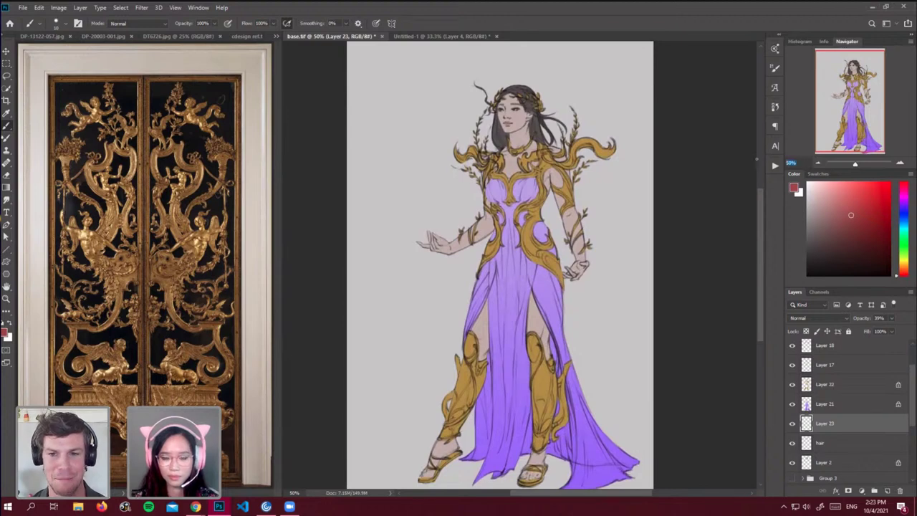
text(4)
key(Return)
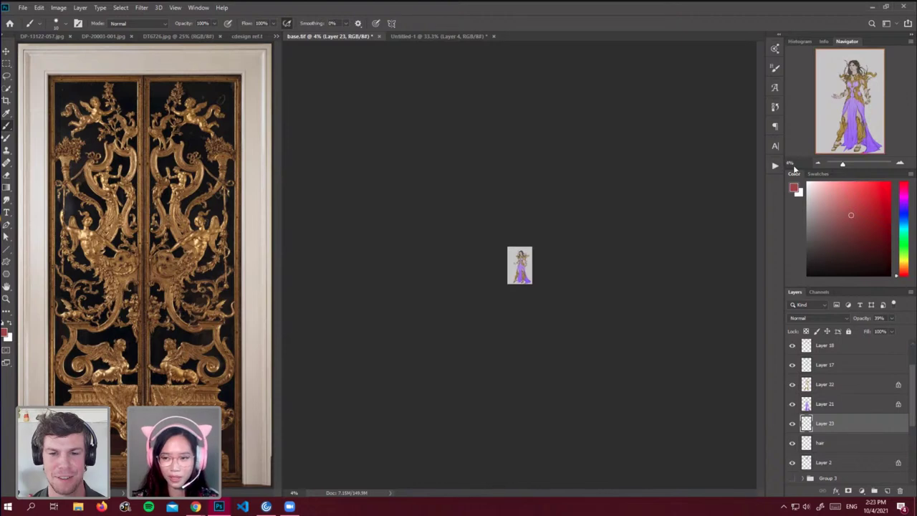
text(0)
key(Return)
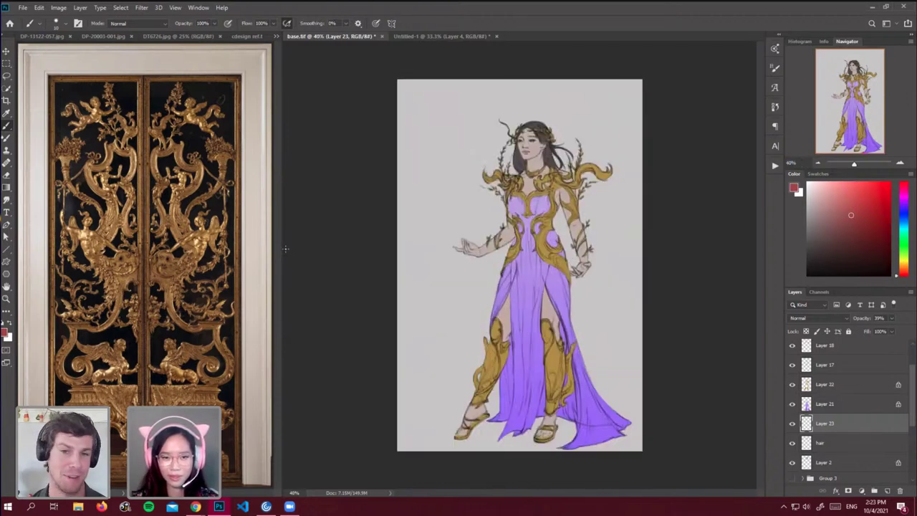
drag(284, 248, 33, 244)
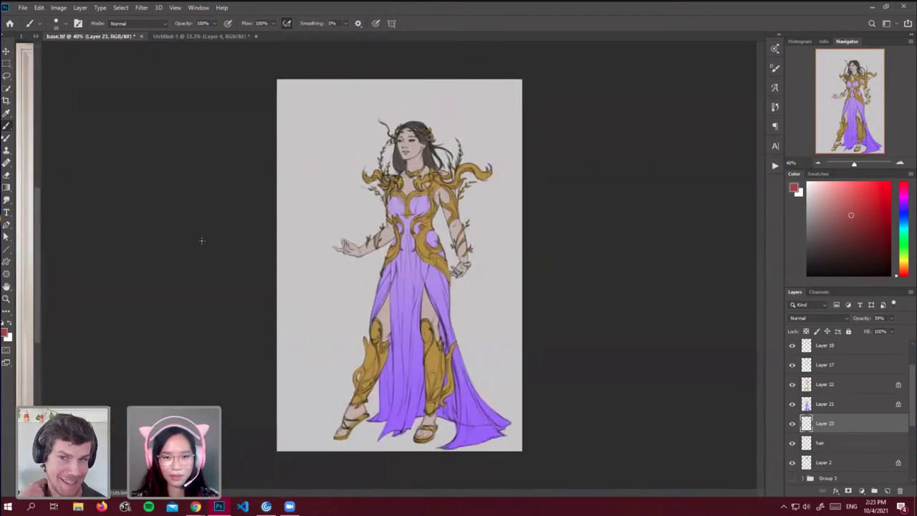
click(804, 162)
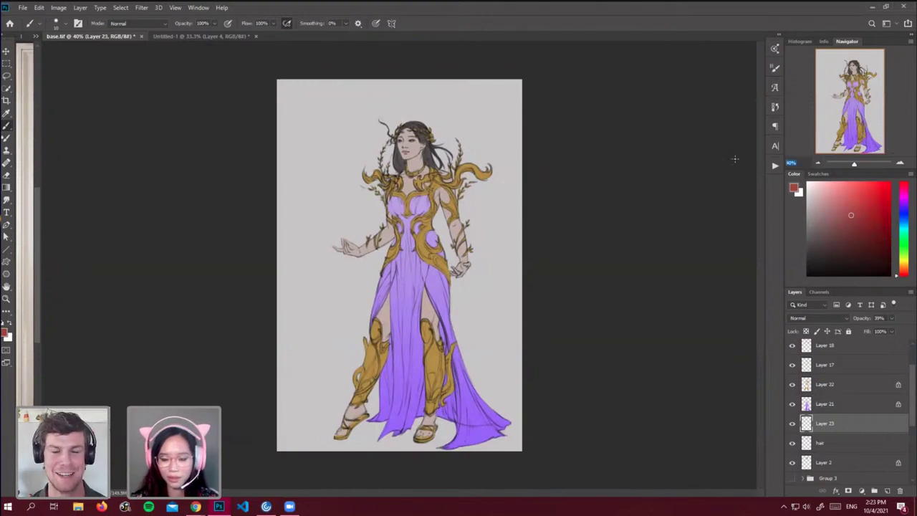
text(48)
key(Return)
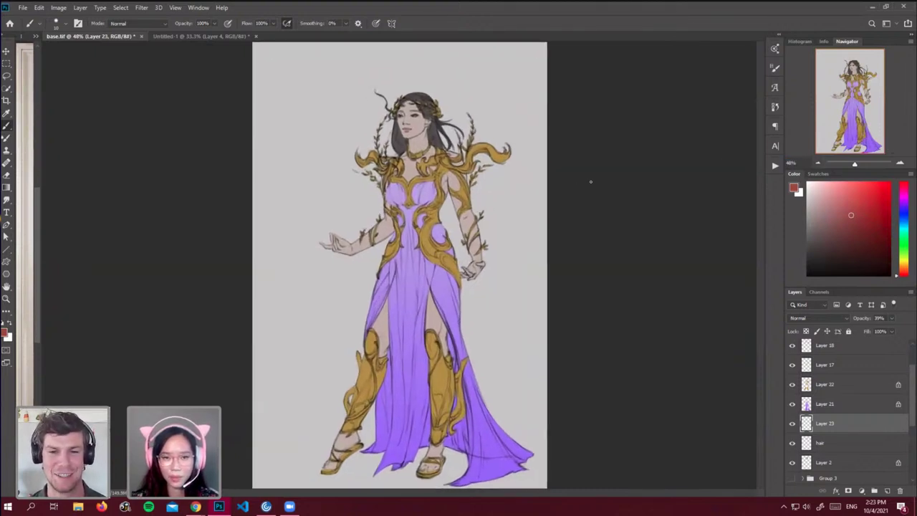
click(900, 164)
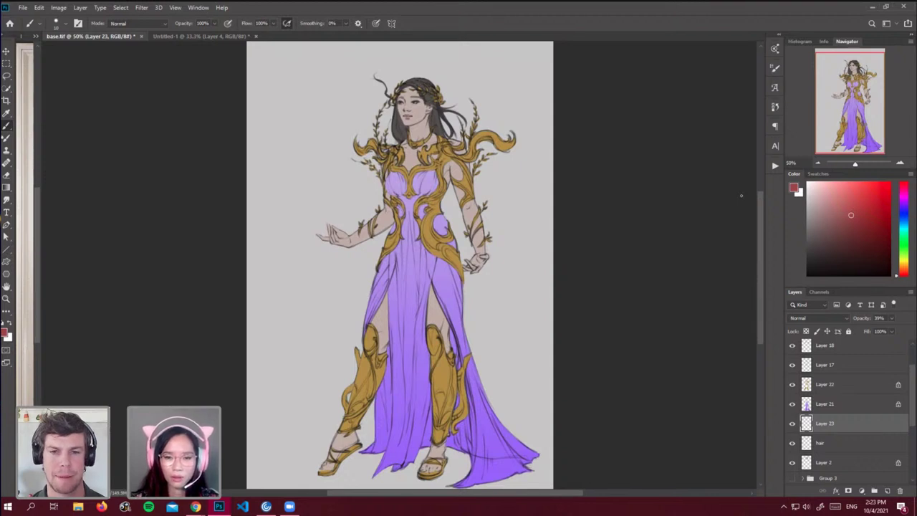
Add a new layer below Layer 2 and sketch loose near-black curves in the background beside the outstretched hand.
click(887, 490)
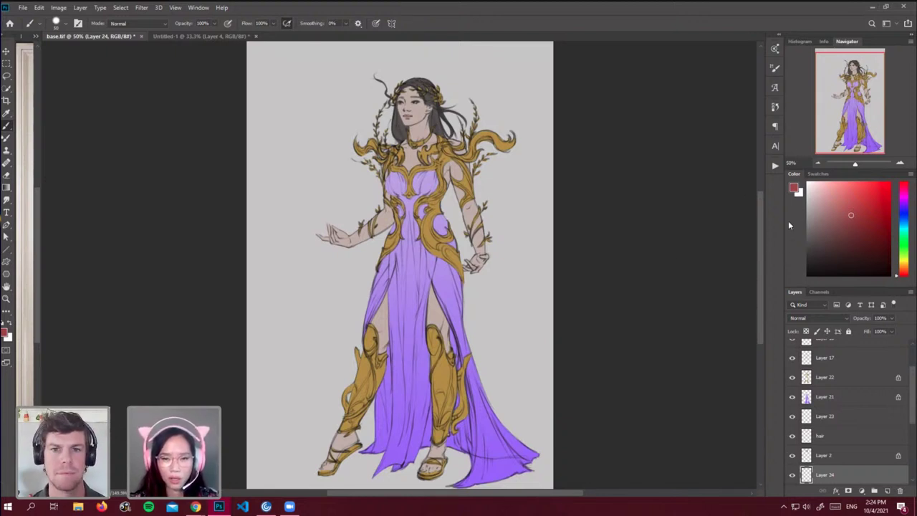
click(808, 258)
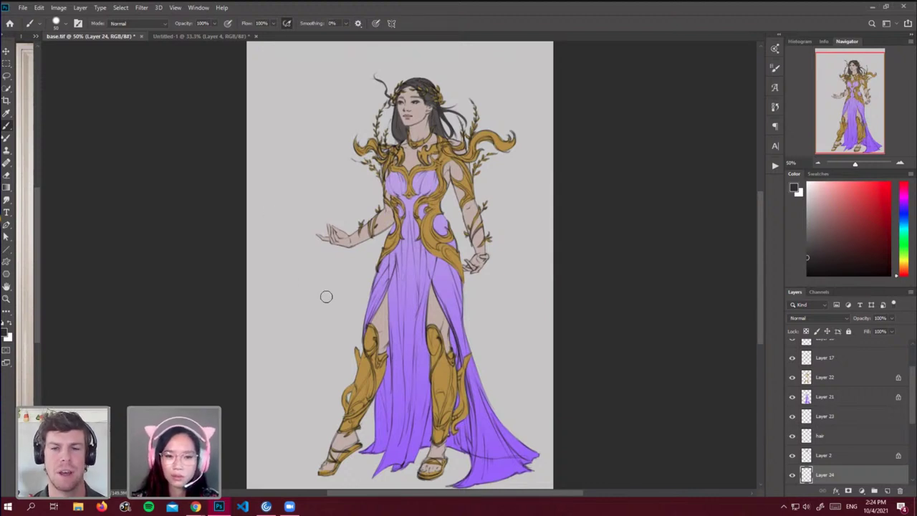
drag(282, 200, 302, 264)
drag(331, 304, 339, 308)
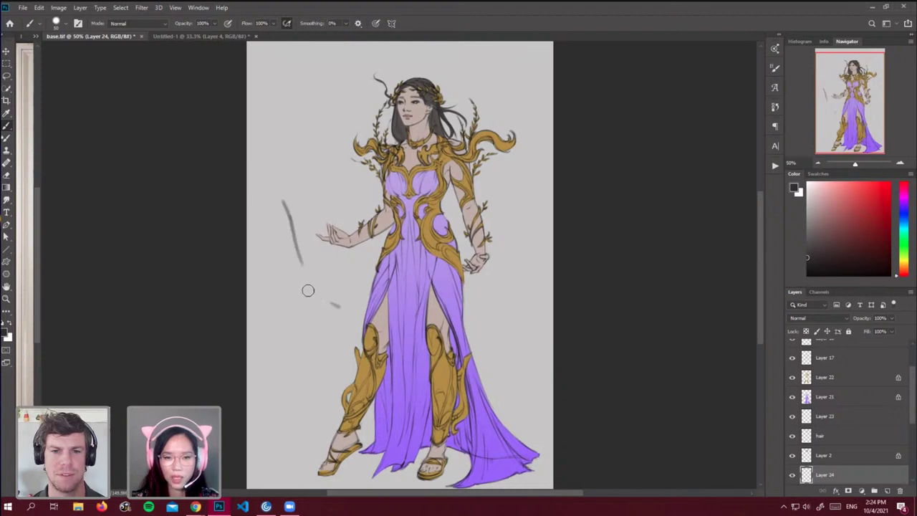
drag(288, 279, 328, 347)
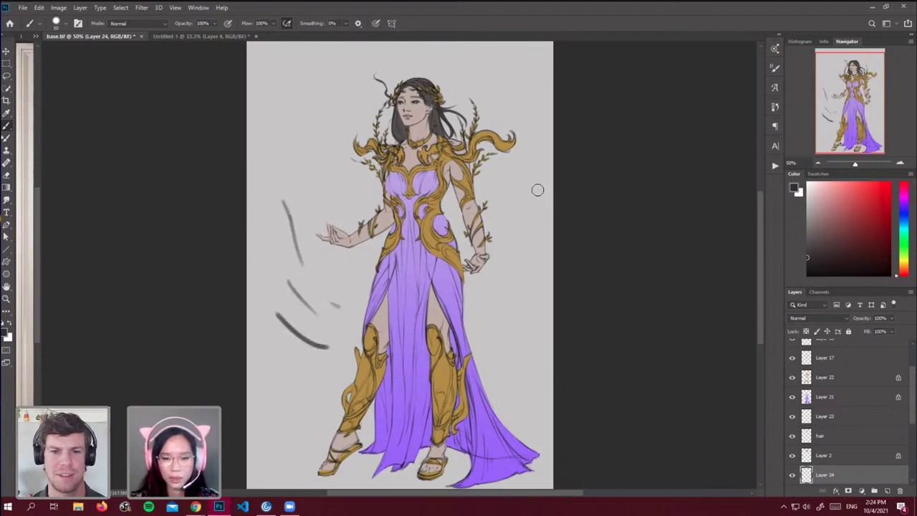
Sketch long curved branch lines sweeping outward and upward from the dress on both sides of the figure.
drag(540, 202, 467, 304)
mouse_move(553, 280)
mouse_down()
mouse_move(495, 331)
mouse_move(467, 335)
mouse_up()
drag(543, 328, 479, 373)
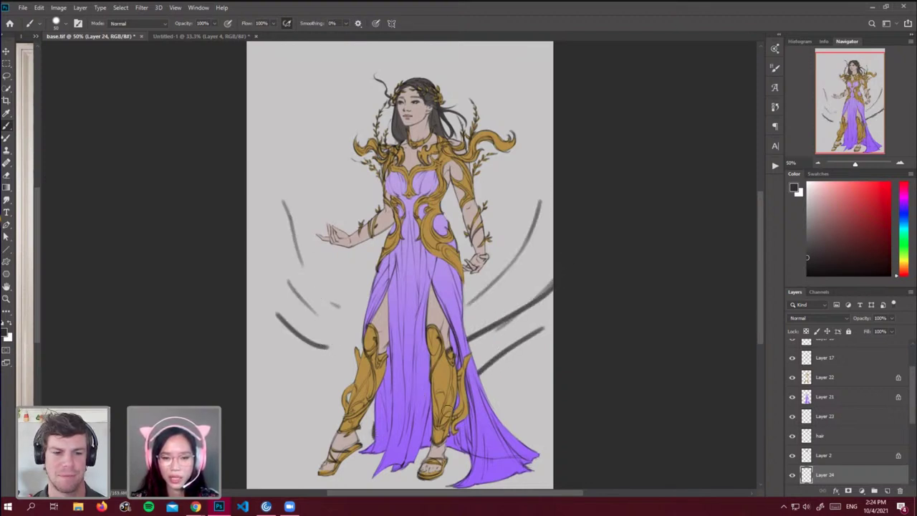
drag(362, 323, 289, 150)
drag(256, 113, 265, 147)
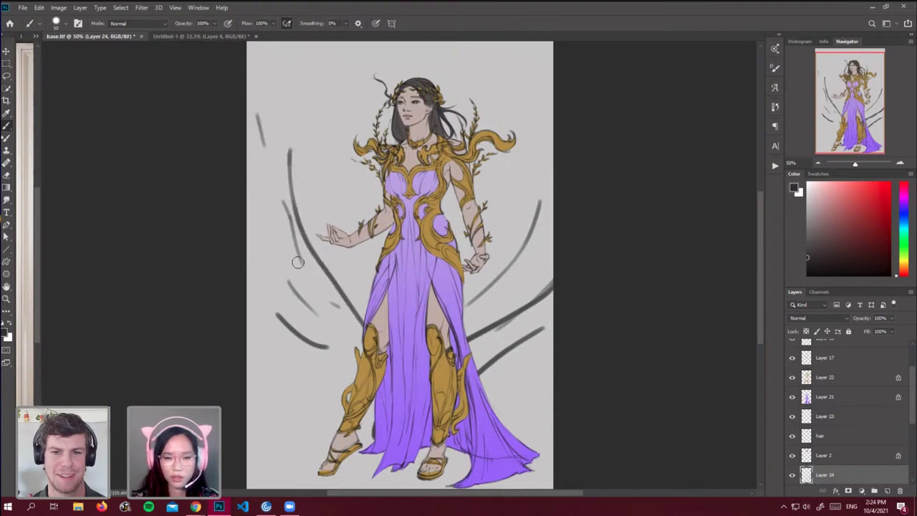
Sketch hooked curls in the background beside the lower legs and skirt, plus a branch line reaching the canvas edge.
mouse_move(283, 344)
mouse_down()
mouse_move(300, 372)
mouse_move(288, 363)
mouse_move(296, 352)
mouse_move(313, 410)
mouse_move(295, 440)
mouse_up()
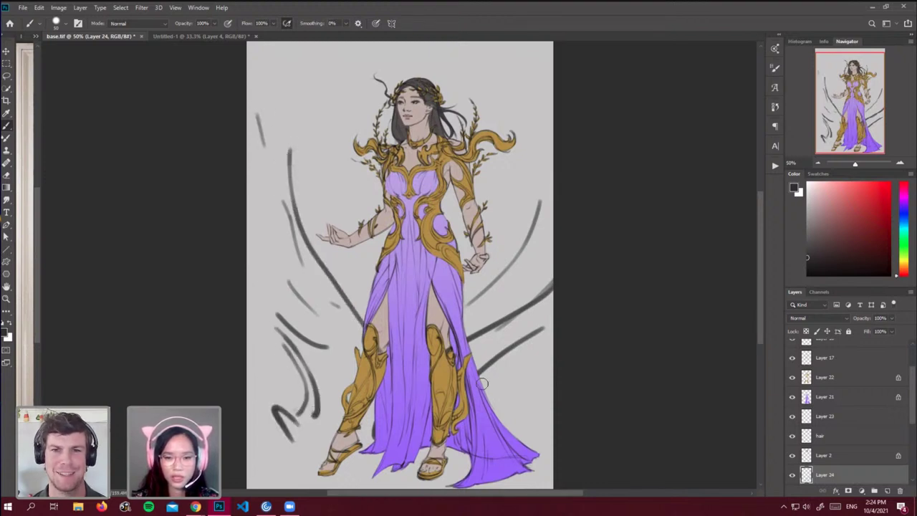
drag(514, 369, 507, 426)
drag(534, 376, 513, 404)
drag(553, 183, 502, 249)
drag(519, 384, 536, 431)
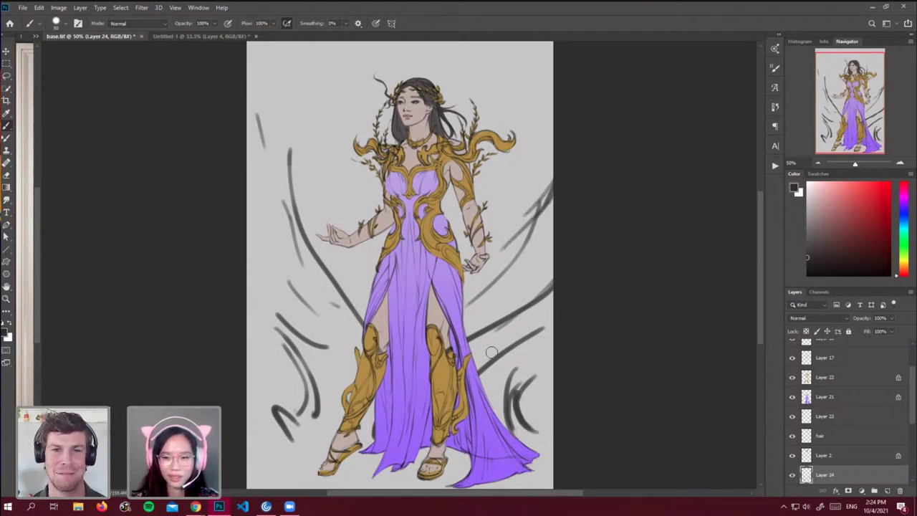
Add offshoots, buds and curled flower shapes to the background branches on both sides of the figure.
mouse_move(493, 351)
mouse_down()
mouse_move(497, 344)
mouse_move(513, 353)
mouse_move(499, 334)
mouse_move(508, 309)
mouse_move(492, 305)
mouse_move(487, 322)
mouse_move(525, 290)
mouse_up()
drag(540, 252, 521, 298)
mouse_move(351, 263)
mouse_down()
mouse_move(346, 306)
mouse_move(355, 310)
mouse_up()
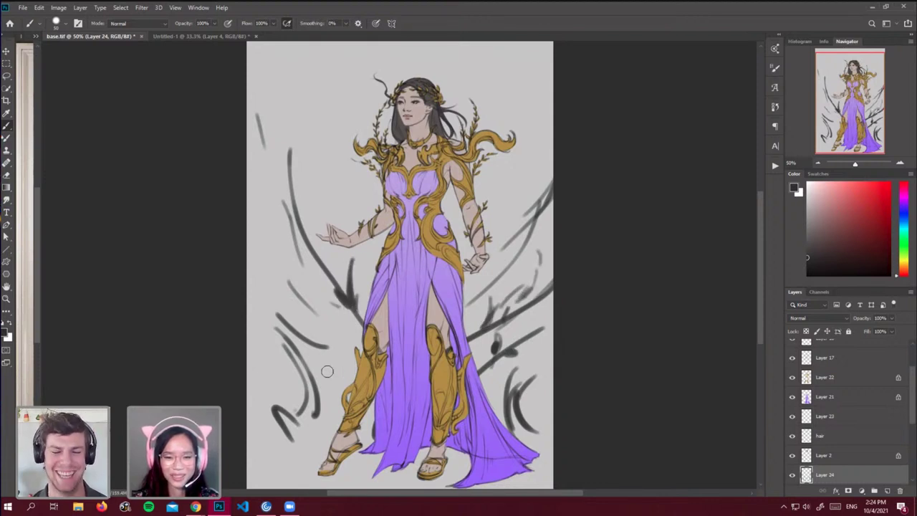
mouse_move(315, 342)
mouse_down()
mouse_move(339, 405)
mouse_move(325, 393)
mouse_move(342, 377)
mouse_move(338, 403)
mouse_up()
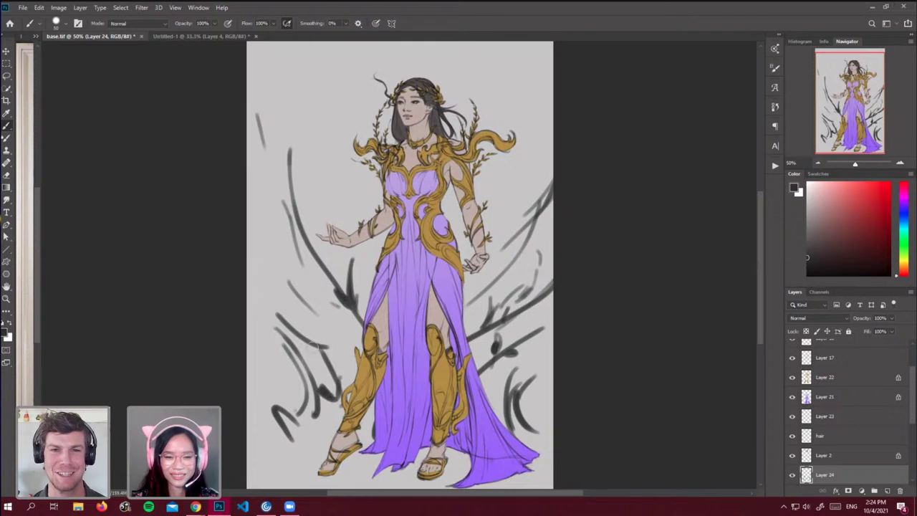
mouse_move(308, 323)
mouse_down()
mouse_move(322, 345)
mouse_move(265, 362)
mouse_move(289, 343)
mouse_move(283, 321)
mouse_move(294, 301)
mouse_move(273, 306)
mouse_move(265, 321)
mouse_move(279, 325)
mouse_up()
mouse_move(488, 275)
mouse_down()
mouse_move(506, 266)
mouse_move(481, 286)
mouse_move(495, 288)
mouse_up()
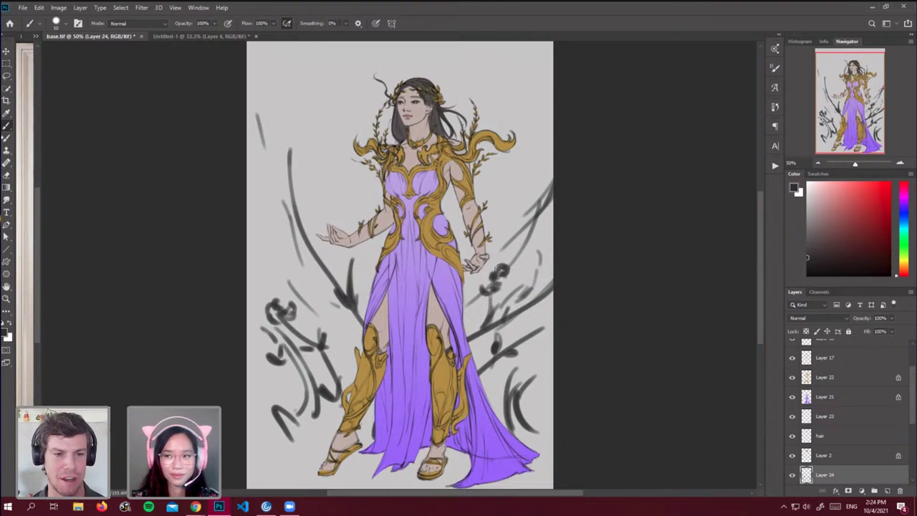
drag(487, 393, 503, 424)
Lock the transparent pixels of Layer 24 and fill its sketched branches with the ornament gold.
click(806, 331)
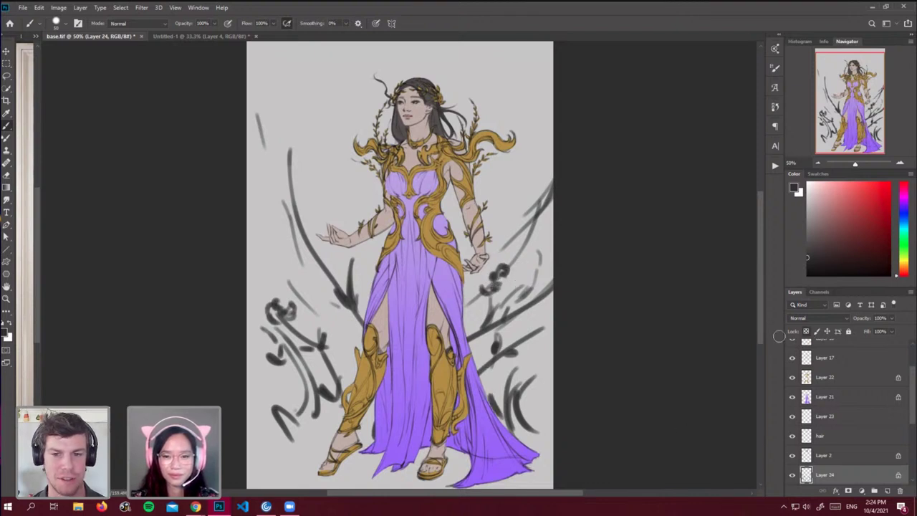
key(shift+BackSpace)
click(441, 202)
key(Return)
key(b)
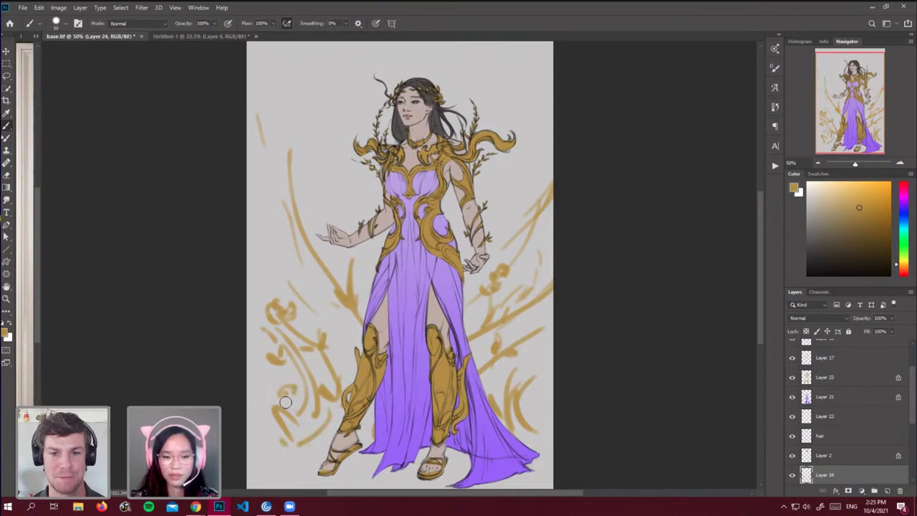
Add small gold curls and buds among the lower background branches on both sides of the figure.
drag(286, 403, 292, 400)
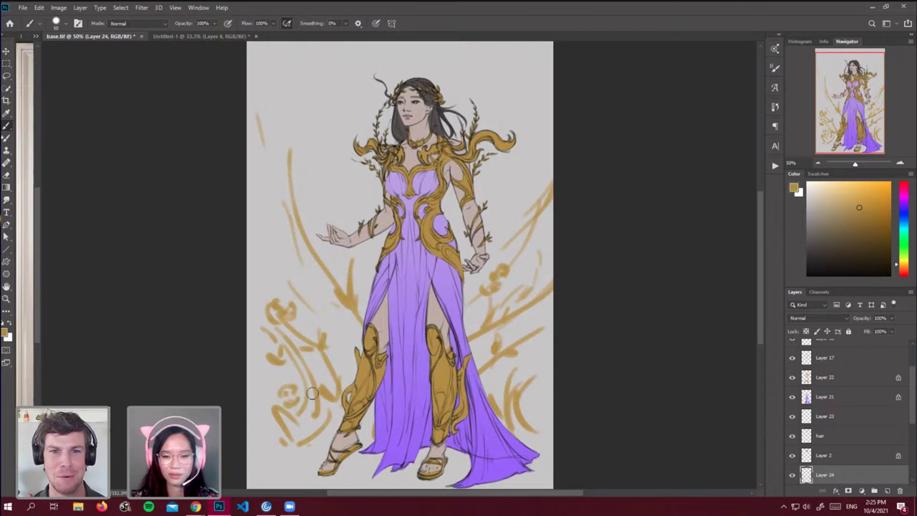
drag(499, 368, 500, 377)
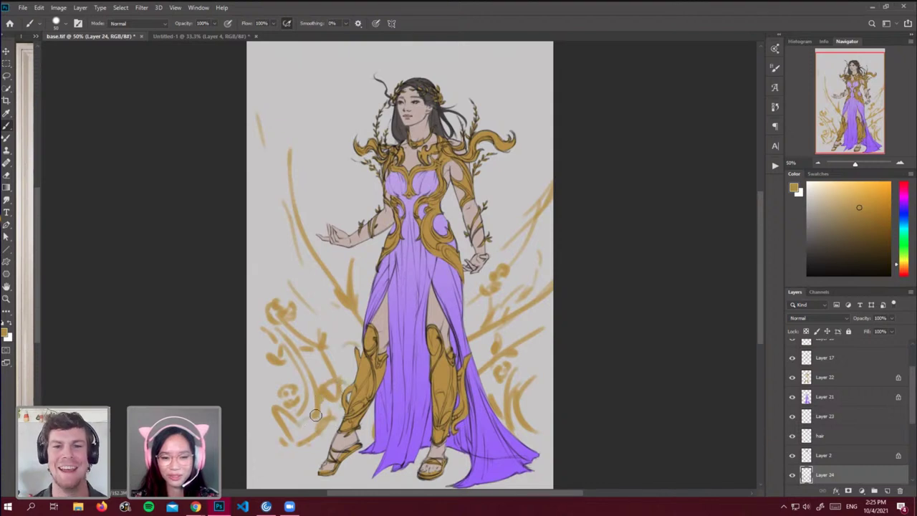
mouse_move(303, 424)
mouse_down()
mouse_move(328, 430)
mouse_move(315, 423)
mouse_move(320, 401)
mouse_up()
mouse_move(487, 380)
mouse_down()
mouse_move(497, 371)
mouse_move(503, 400)
mouse_move(490, 403)
mouse_move(494, 364)
mouse_move(493, 373)
mouse_up()
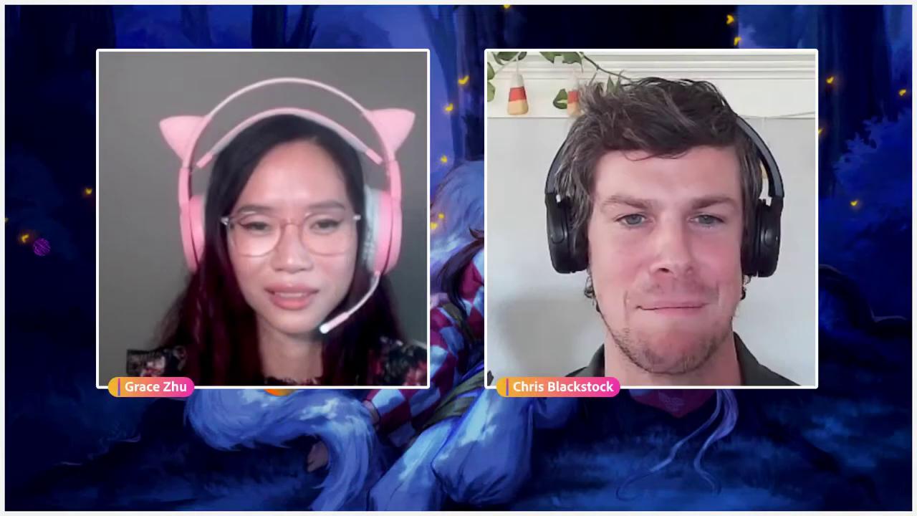